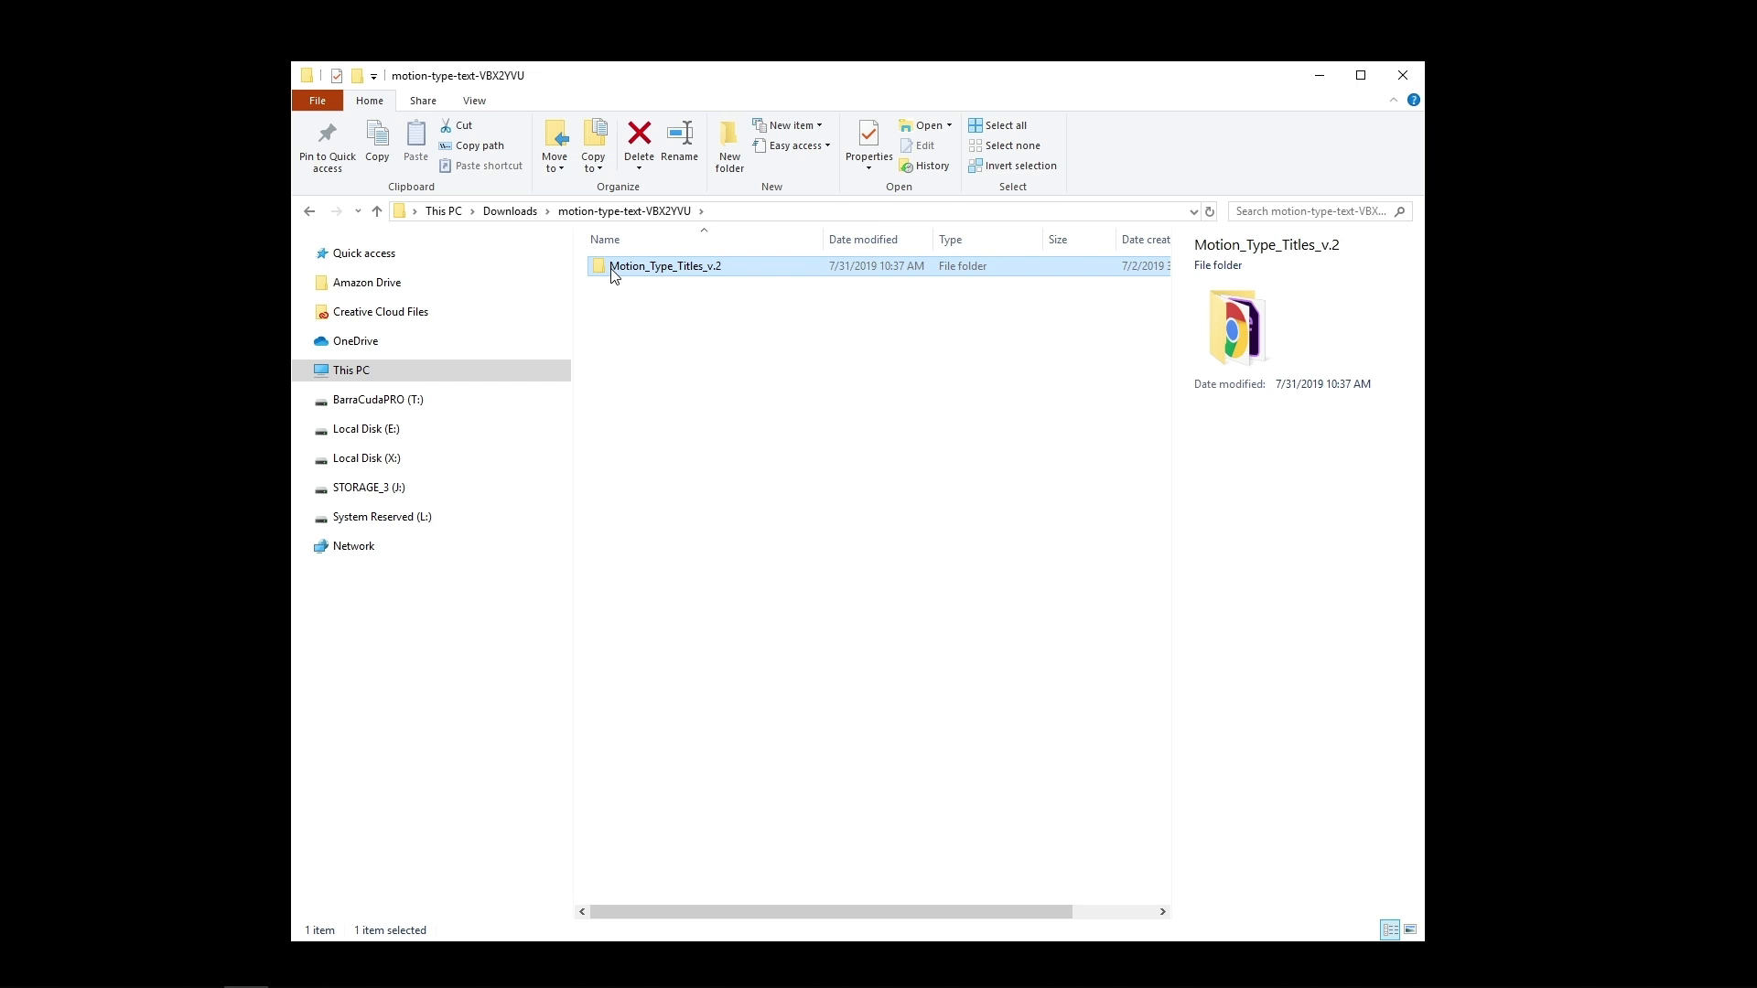
# Open Motion_Type_Titles v.1.aep from the Old version folder in After Effects, accepting the version conversion, font substitution and missing-file notices
pyautogui.doubleClick(660, 269)
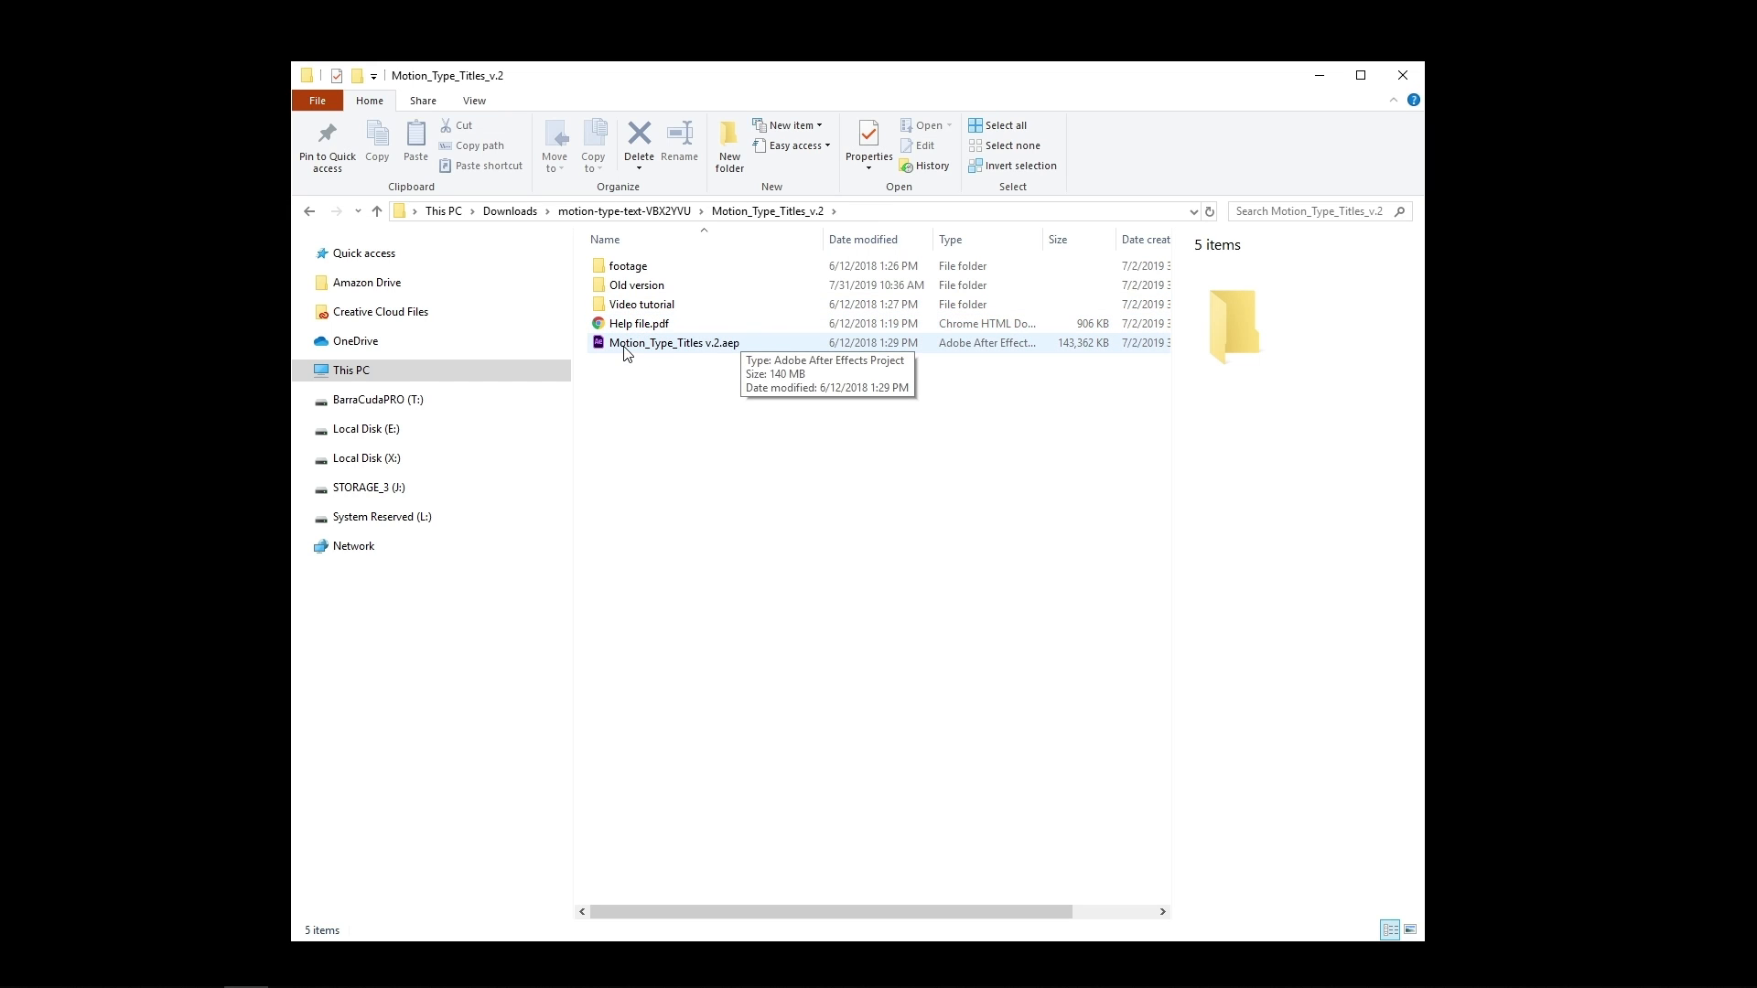
pyautogui.click(721, 348)
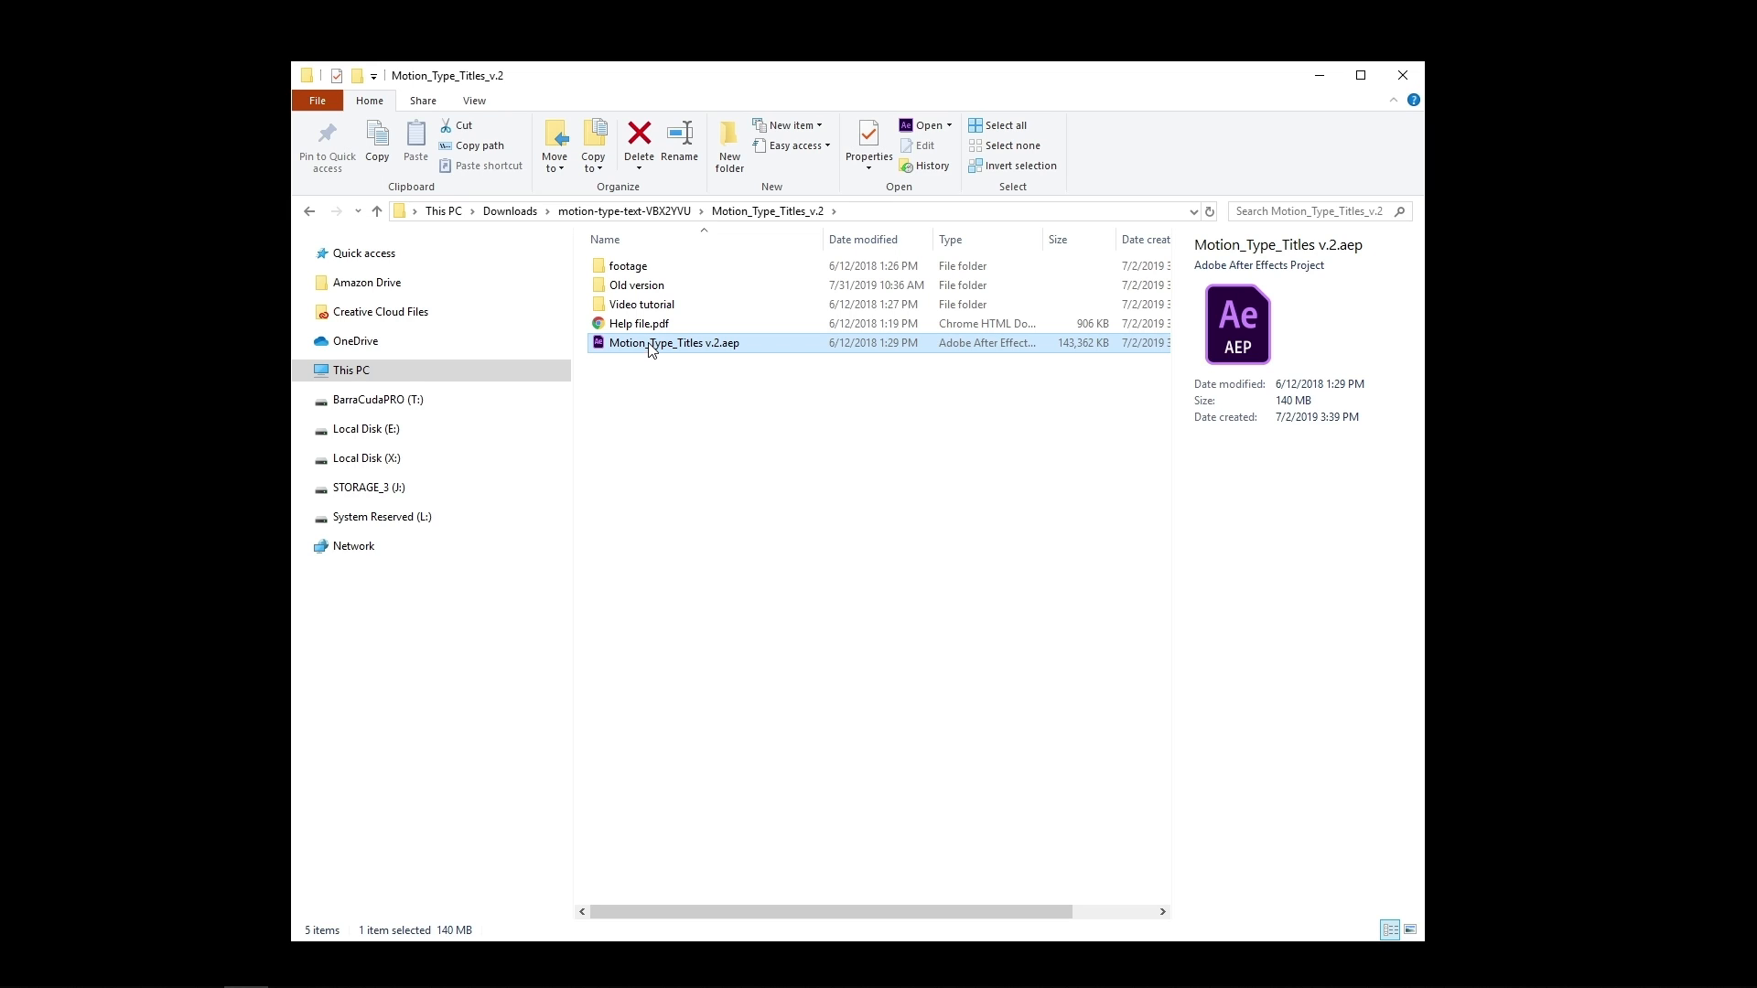
pyautogui.doubleClick(662, 287)
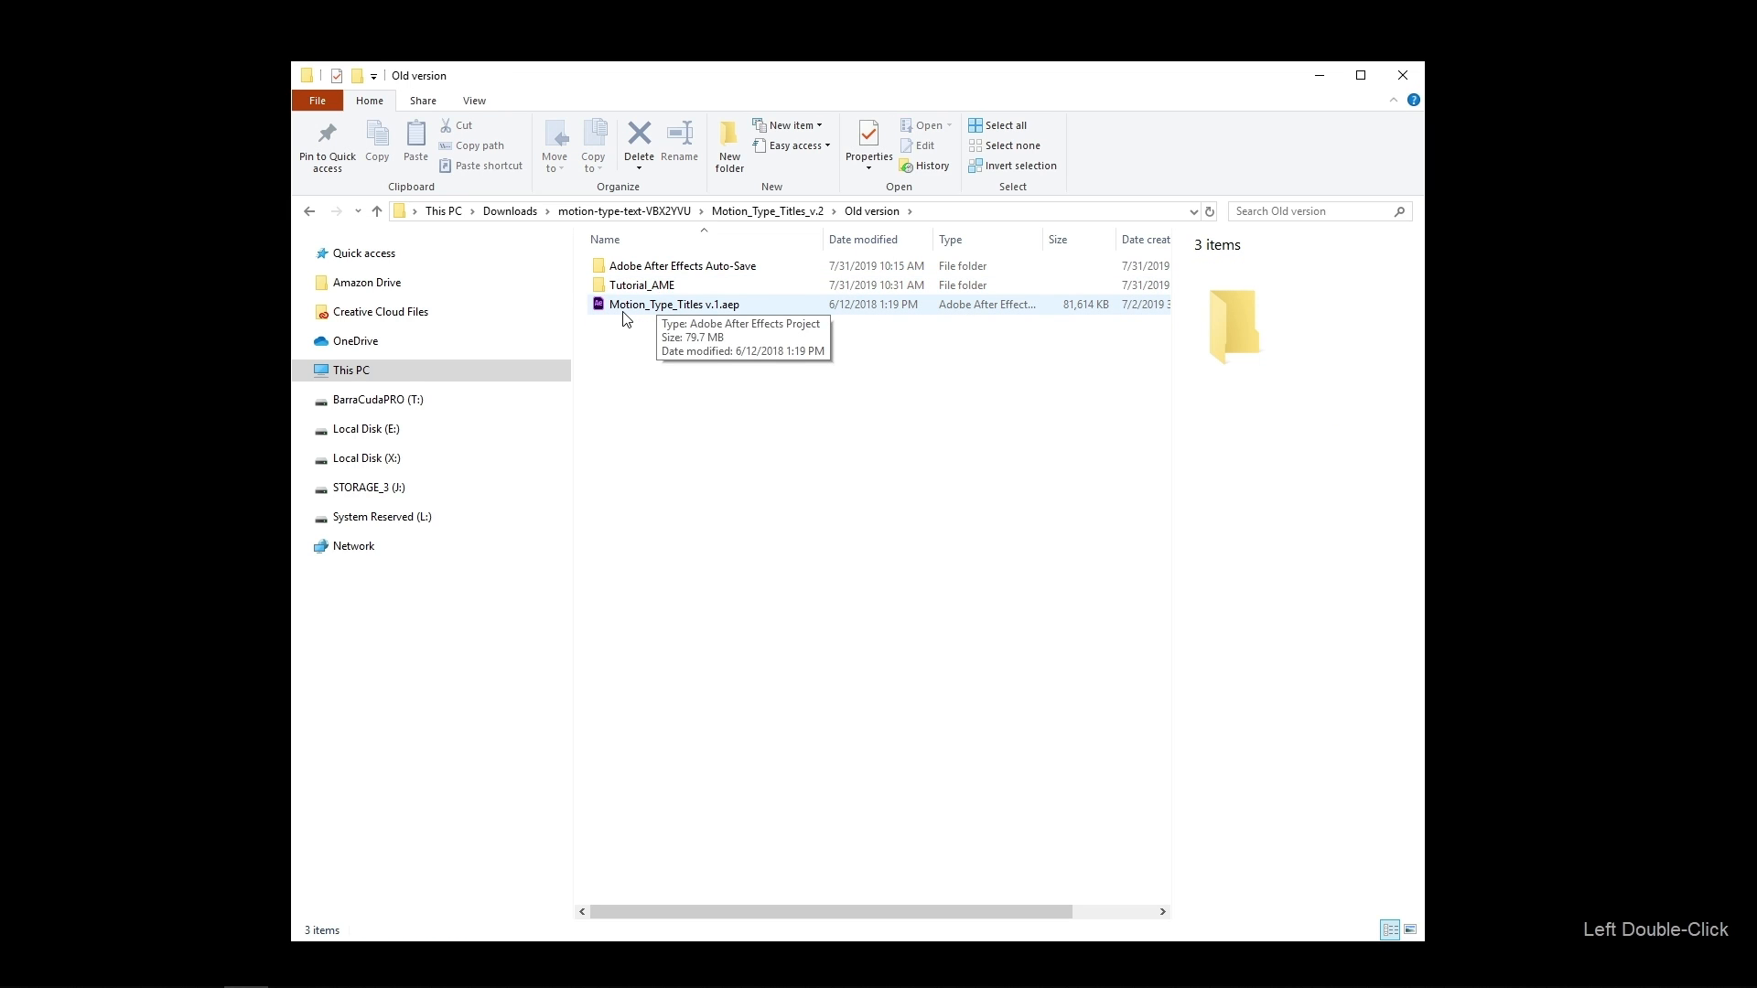
pyautogui.doubleClick(703, 307)
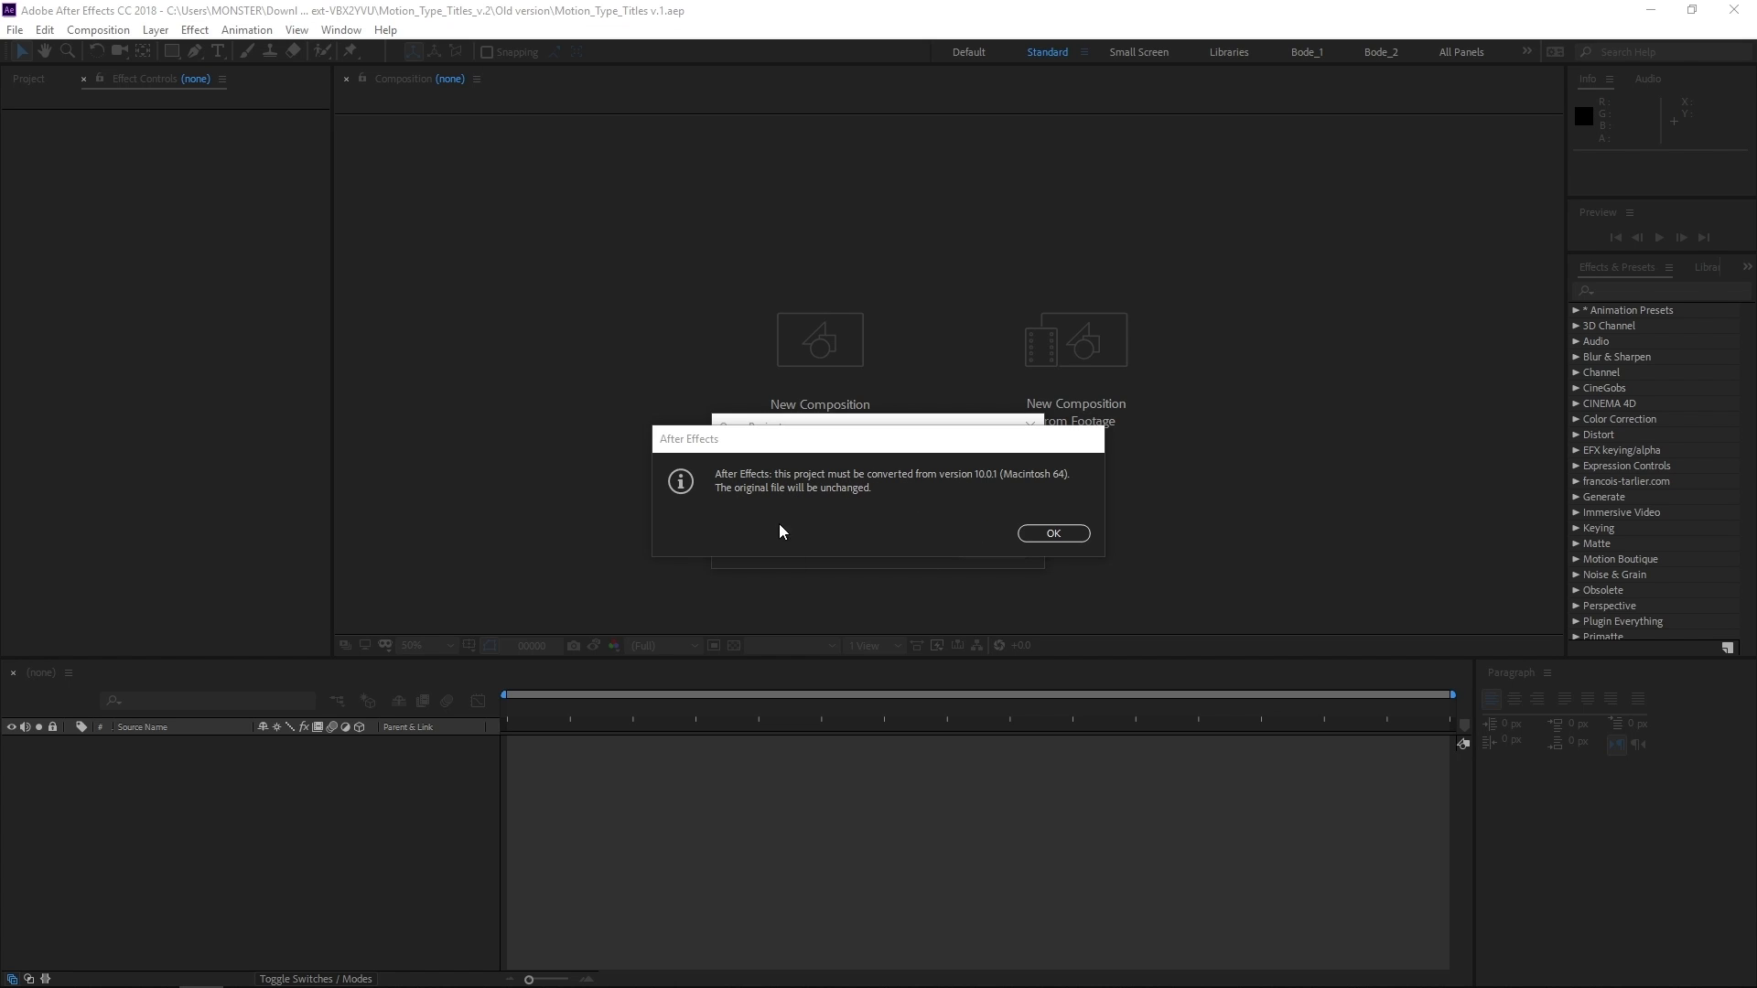
pyautogui.click(1076, 536)
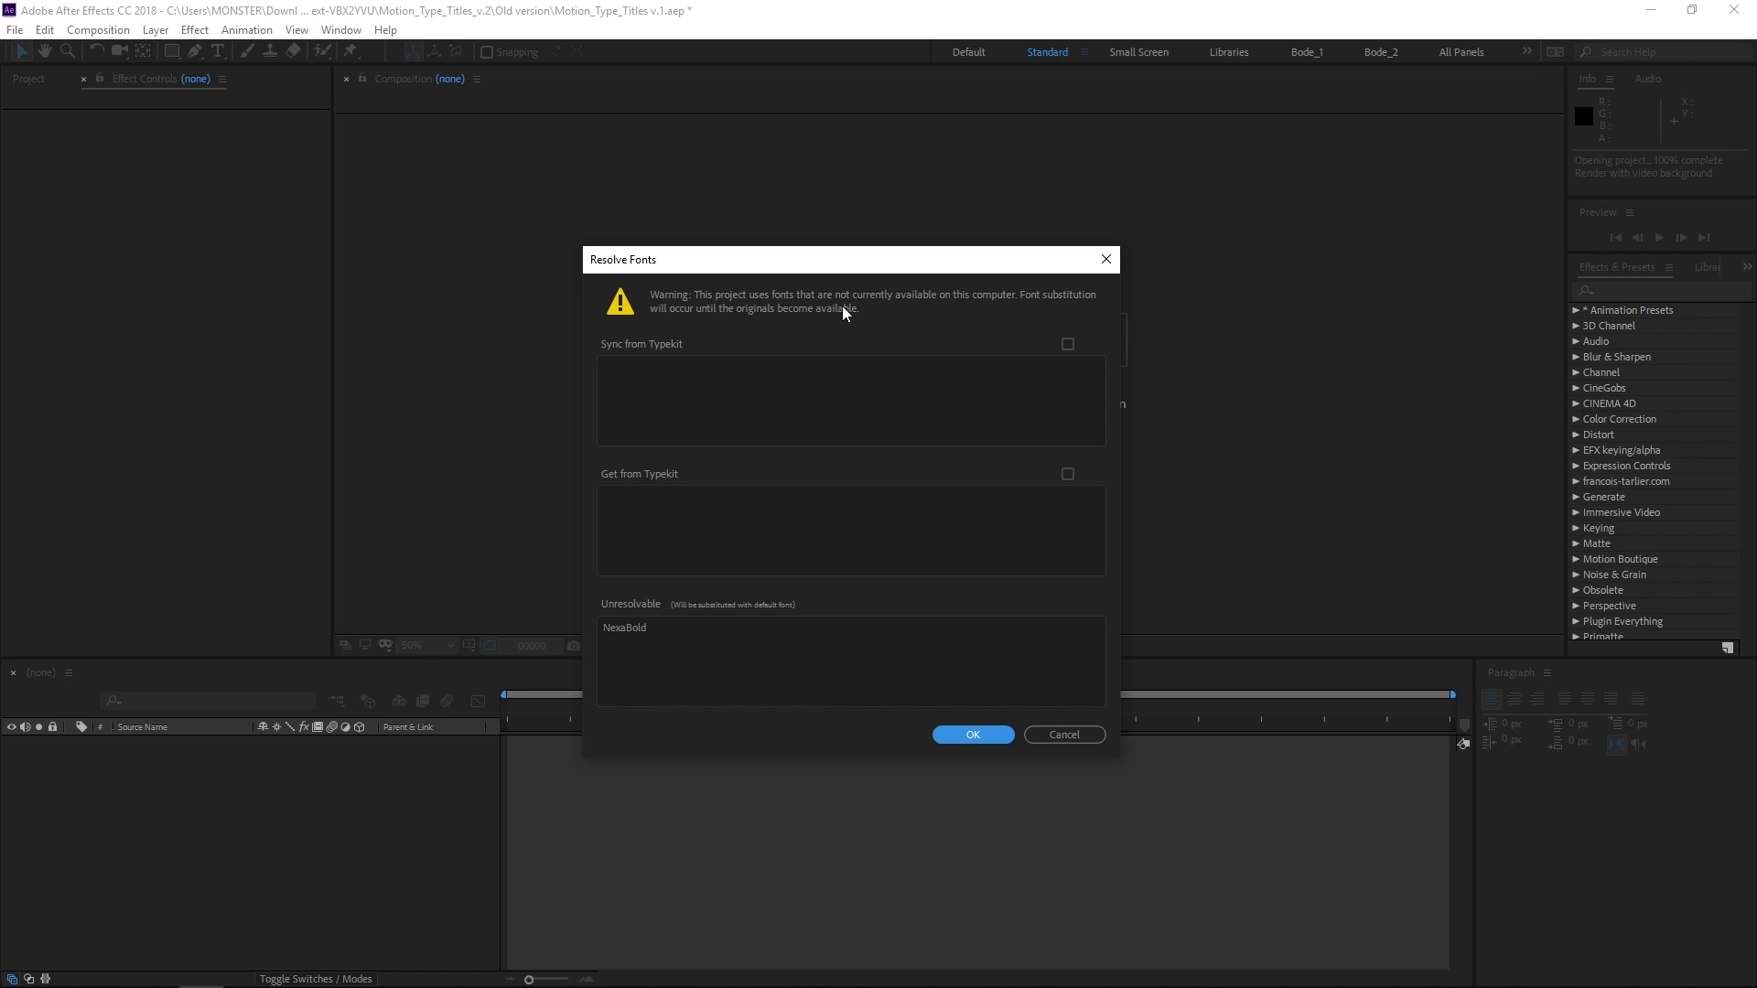
pyautogui.click(997, 736)
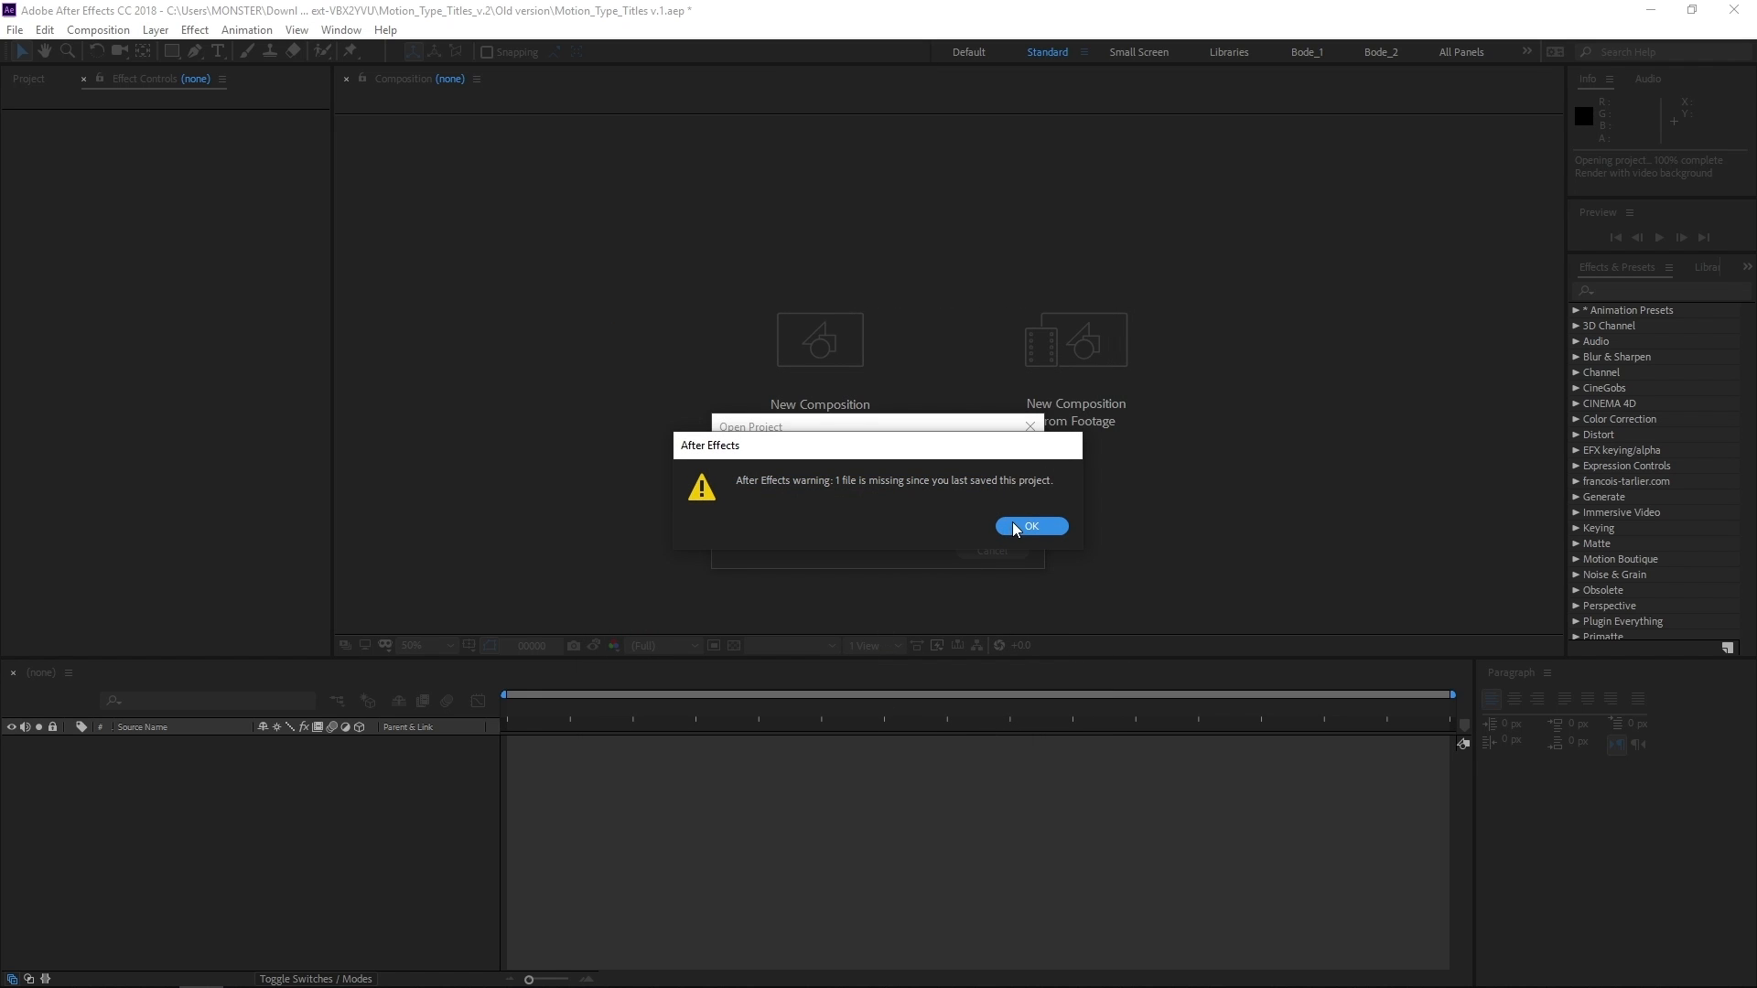
pyautogui.moveTo(1011, 529)
pyautogui.mouseDown()
pyautogui.moveTo(729, 511)
pyautogui.moveTo(997, 501)
pyautogui.moveTo(1031, 526)
pyautogui.mouseUp()
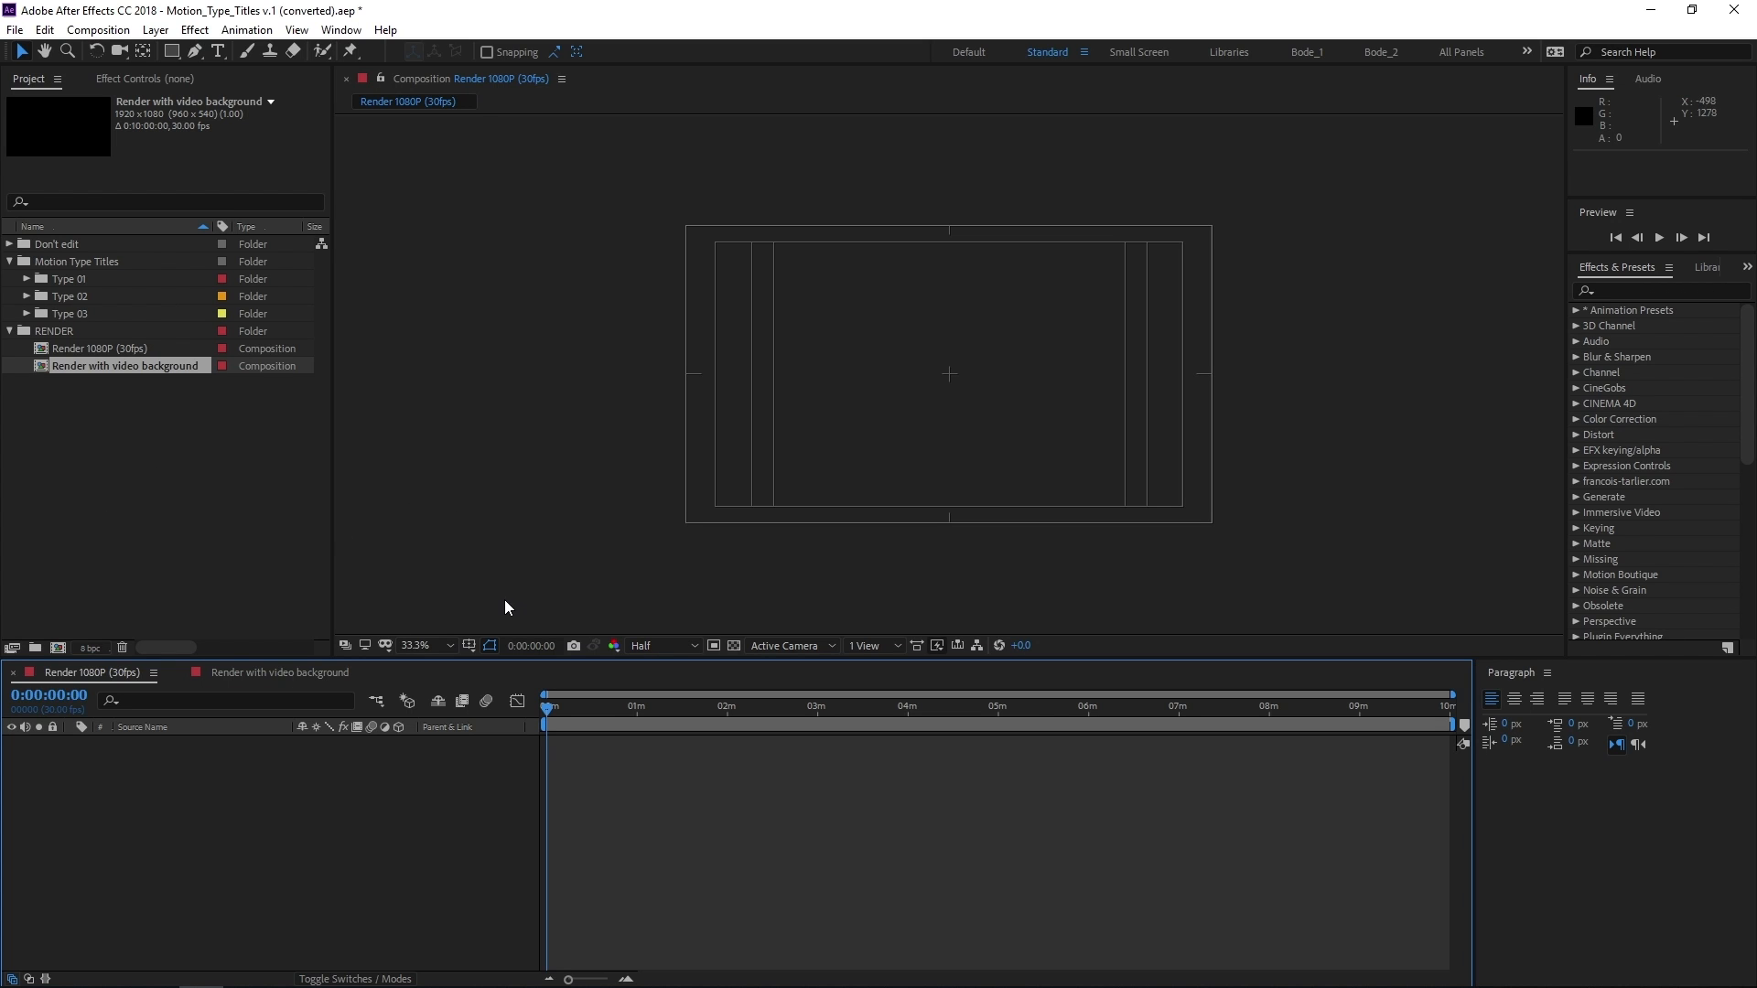
# Save a copy of the converted project as Tutorial in the Old version folder
pyautogui.click(703, 802)
pyautogui.click(707, 779)
pyautogui.hotkey('ctrl', 'shift', 's')
pyautogui.write('Tutorial')
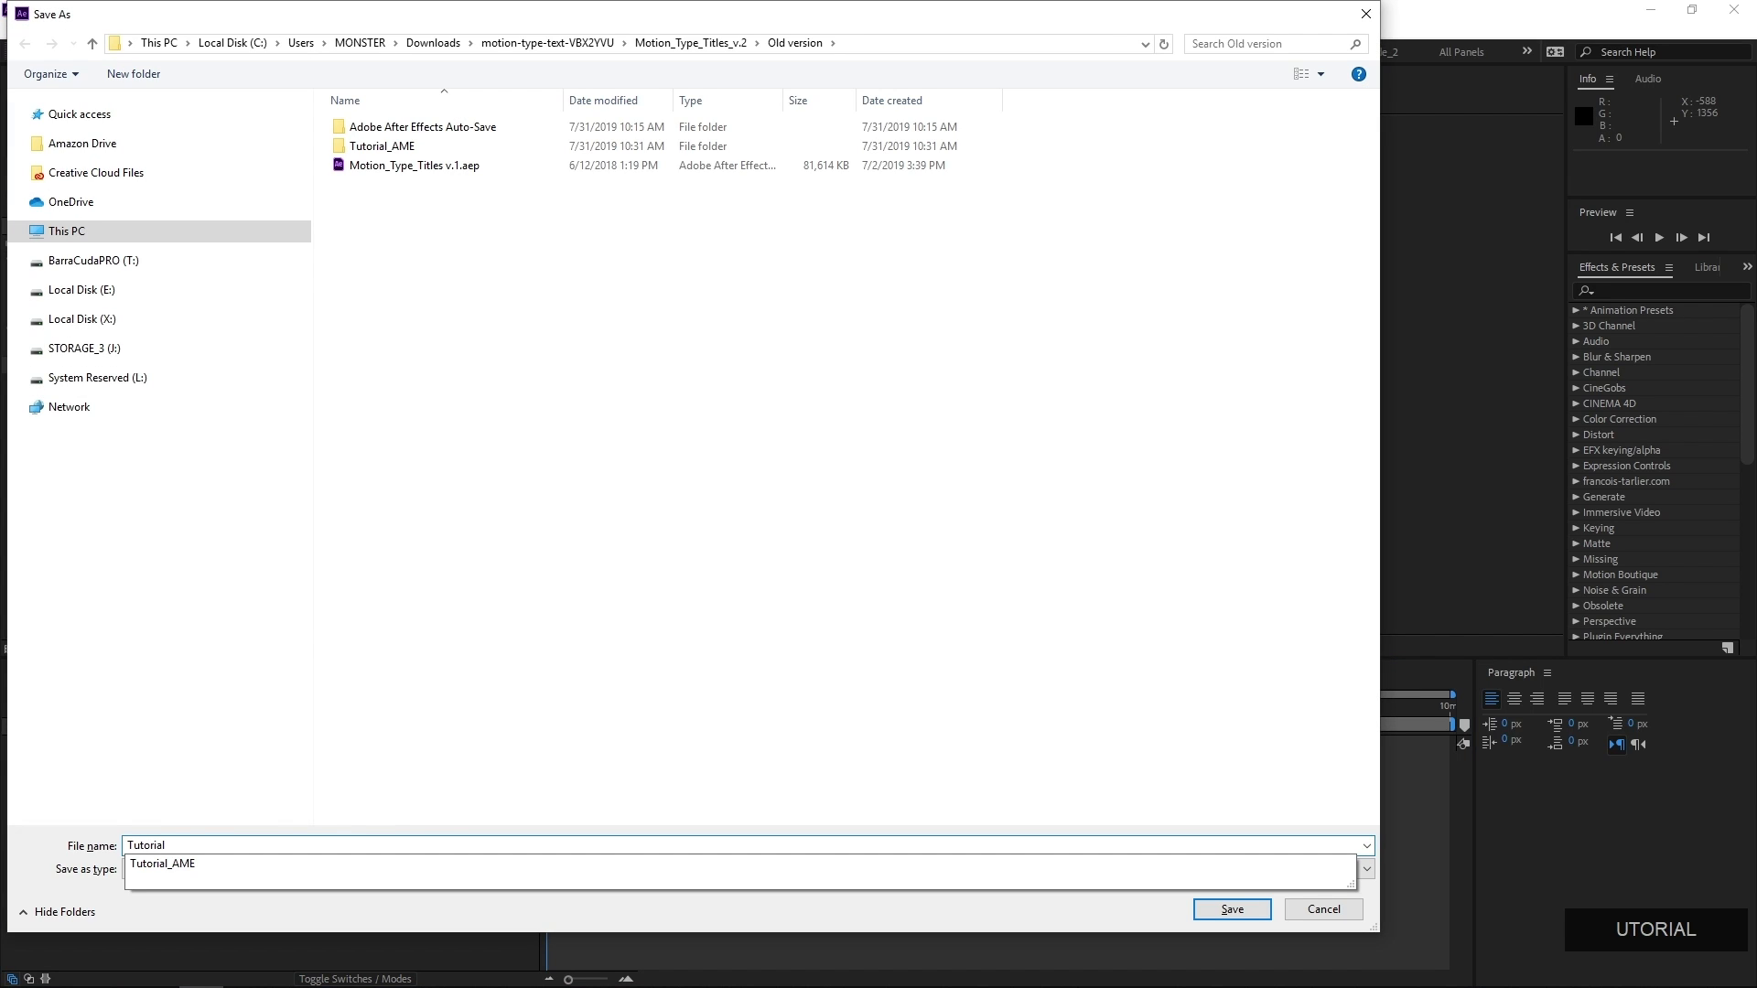
pyautogui.press('Return')
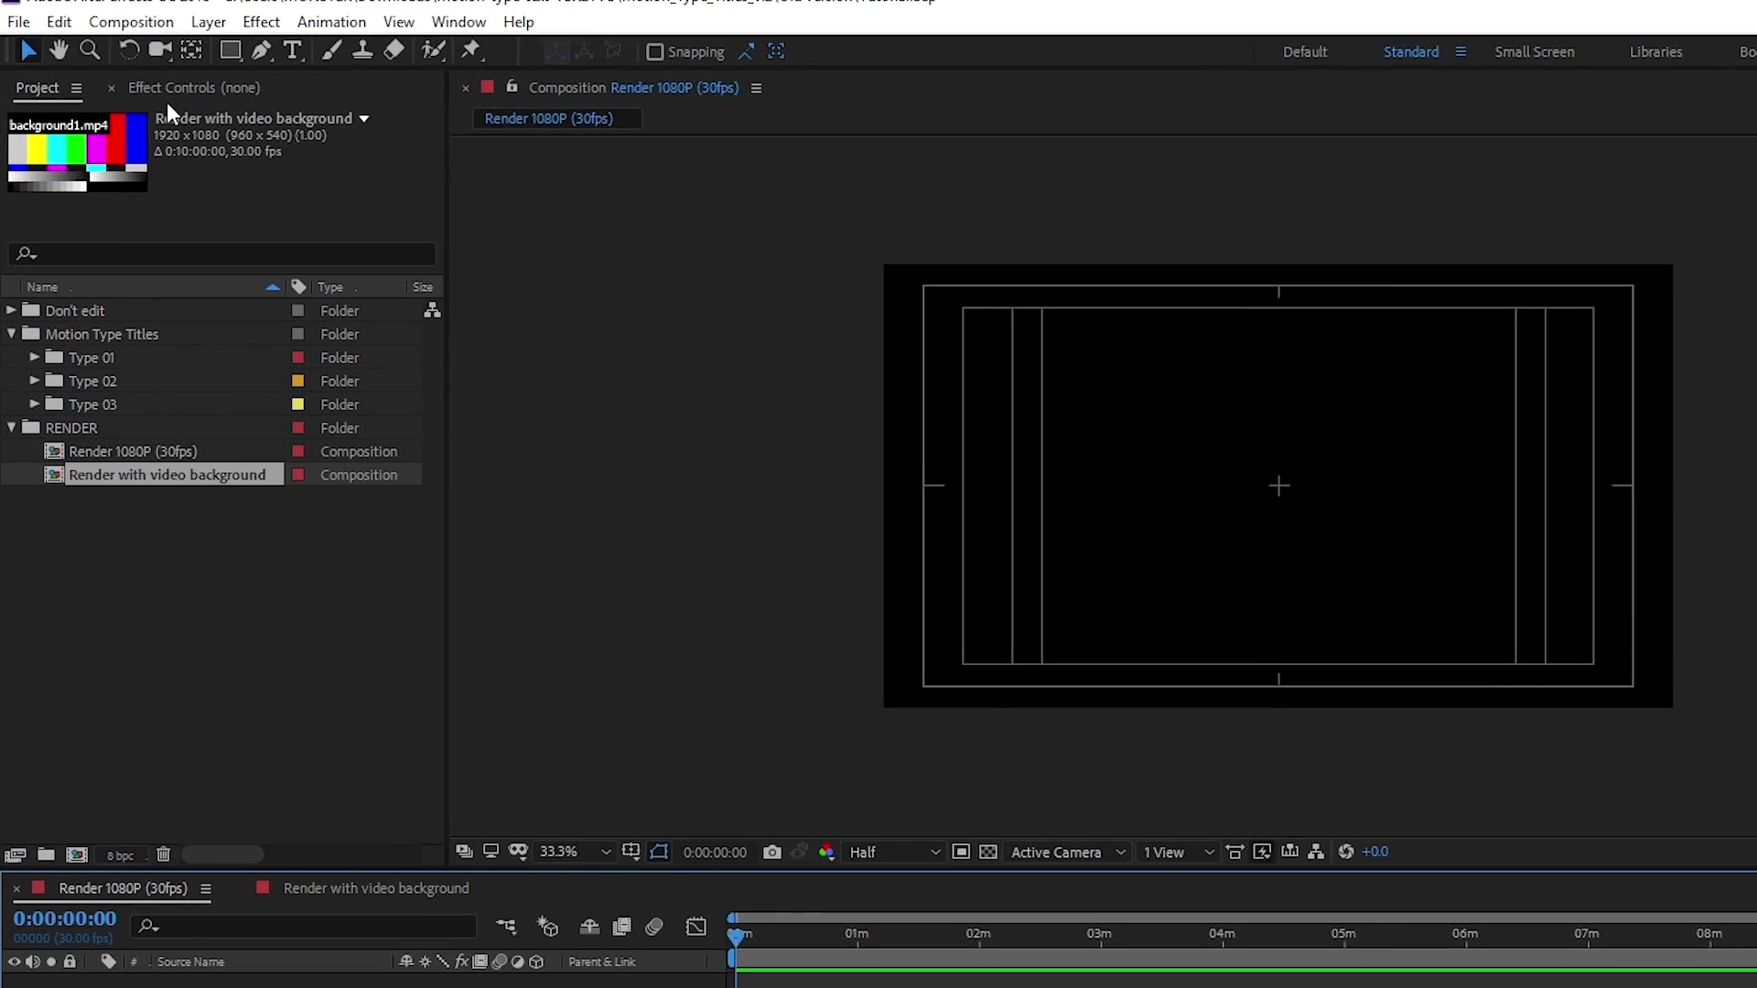
# Examine the Motion Type Titles folder and its Type 01, Type 02 and Type 03 subfolders in the project
pyautogui.click(42, 91)
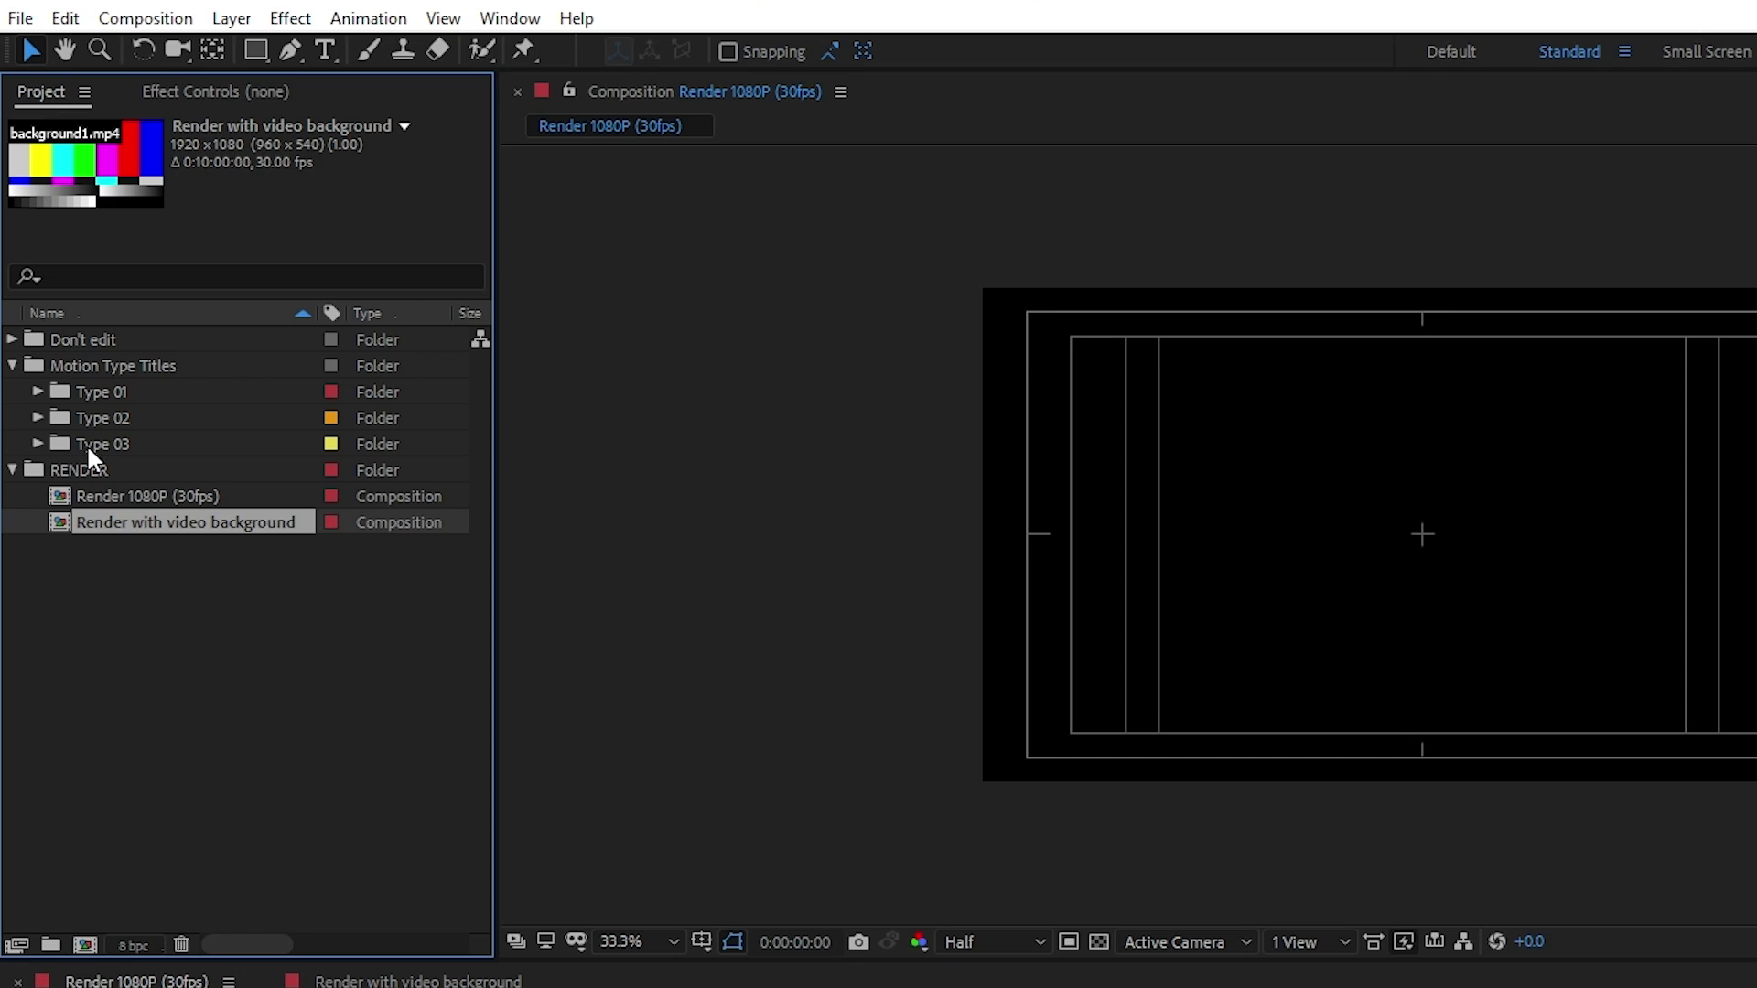
pyautogui.click(82, 366)
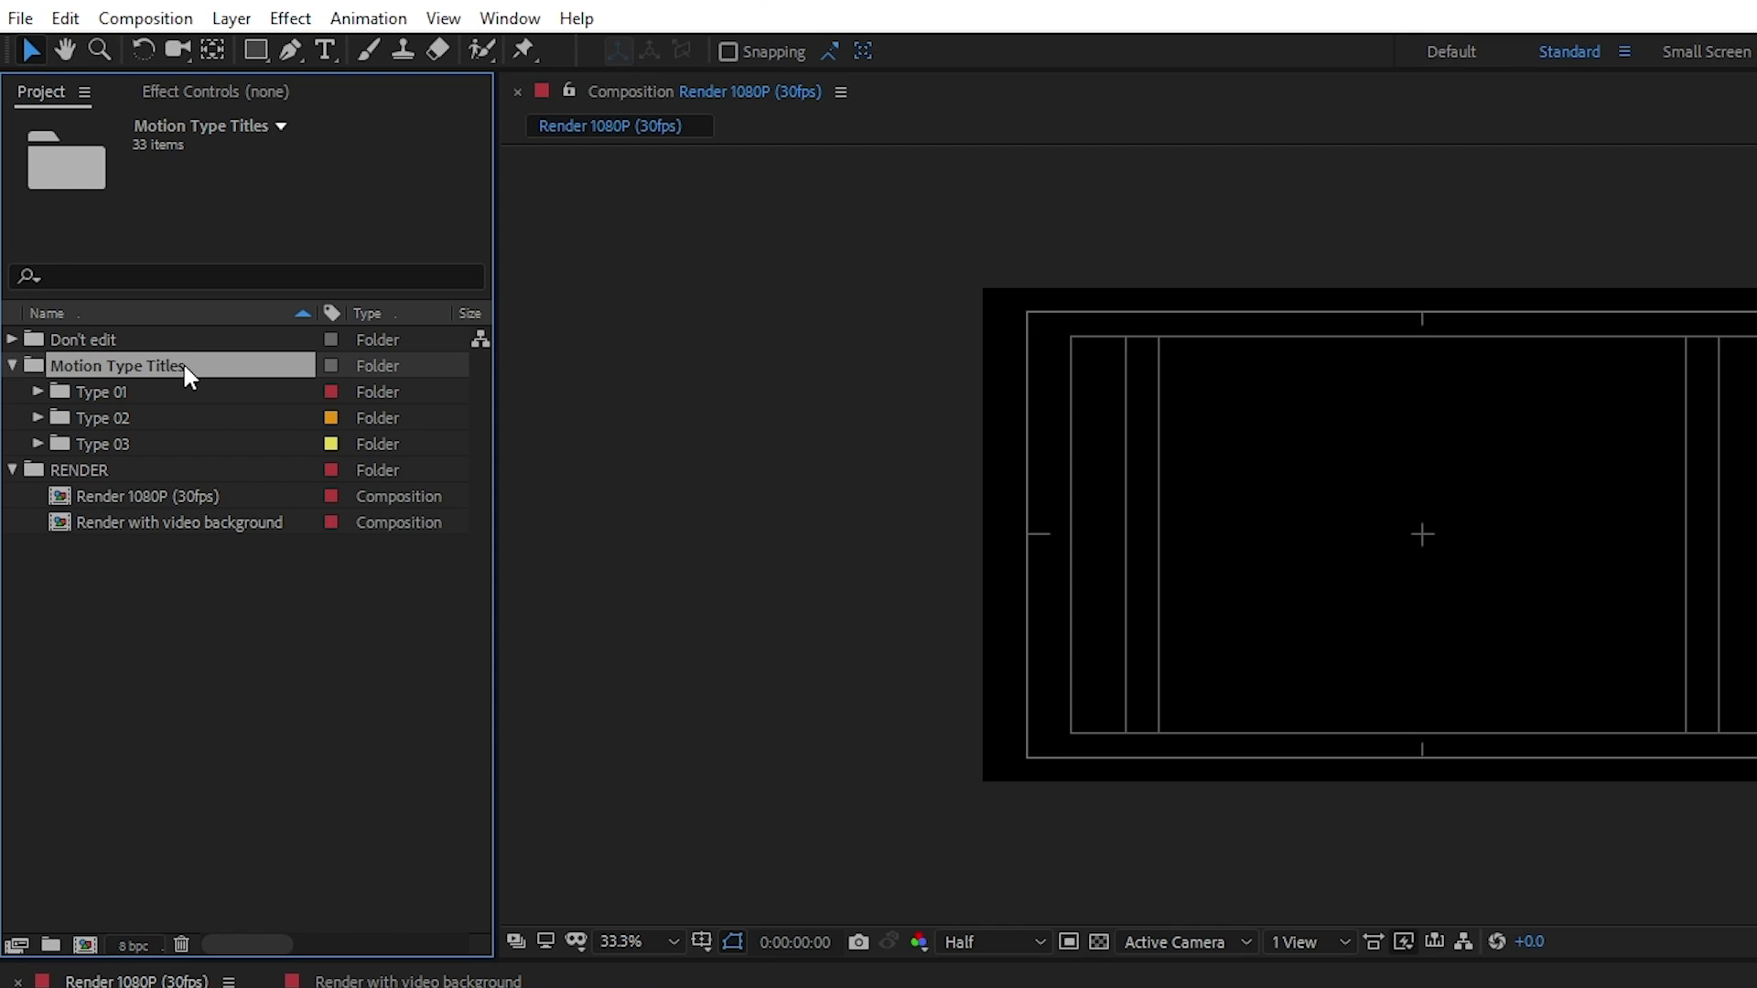
pyautogui.click(110, 389)
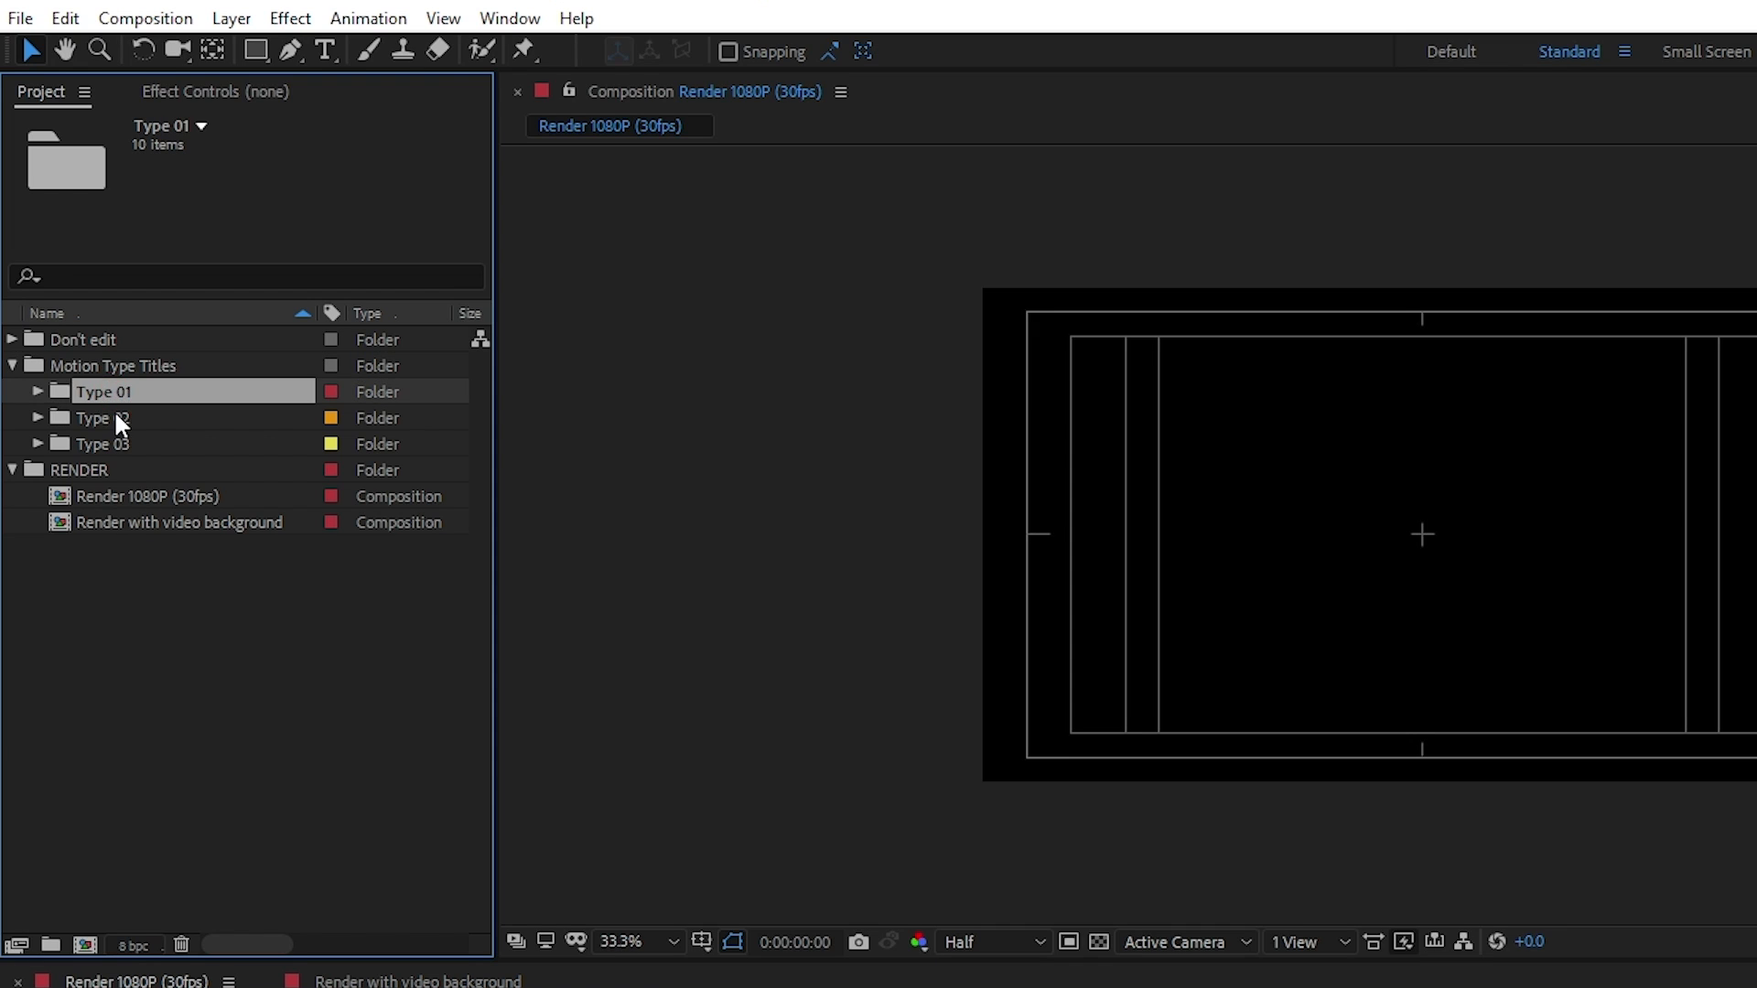
pyautogui.click(114, 416)
pyautogui.click(110, 441)
pyautogui.click(88, 393)
pyautogui.click(92, 414)
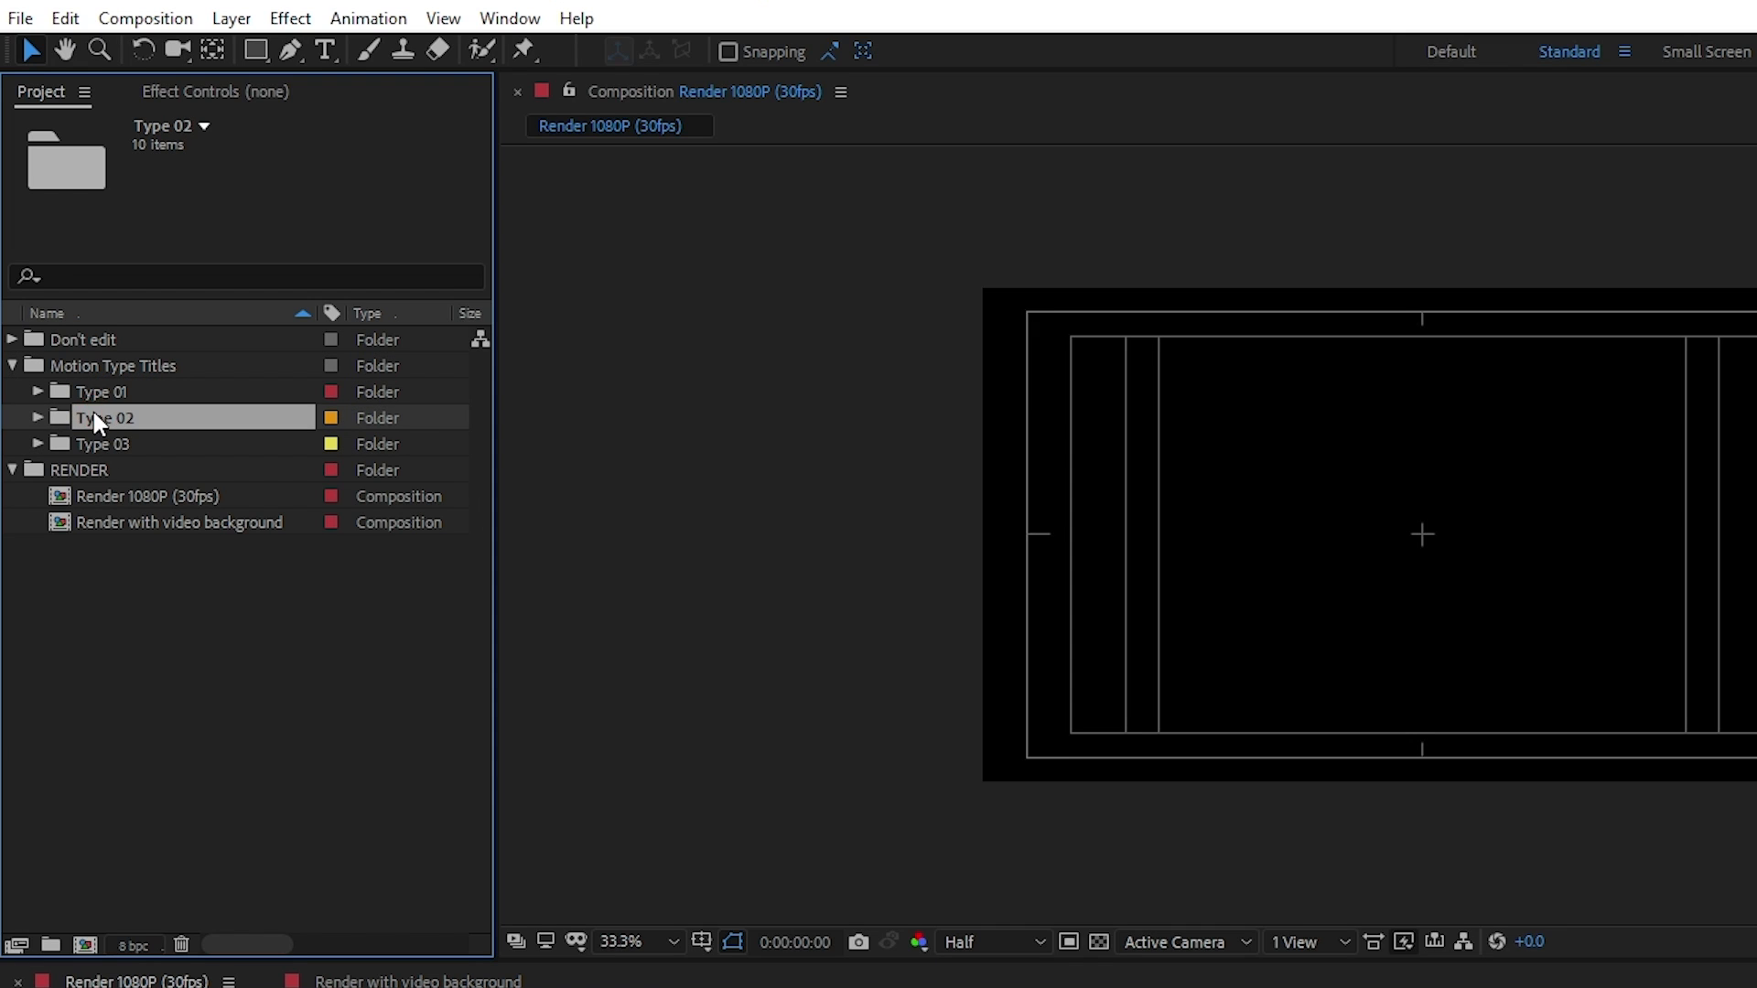
pyautogui.click(94, 446)
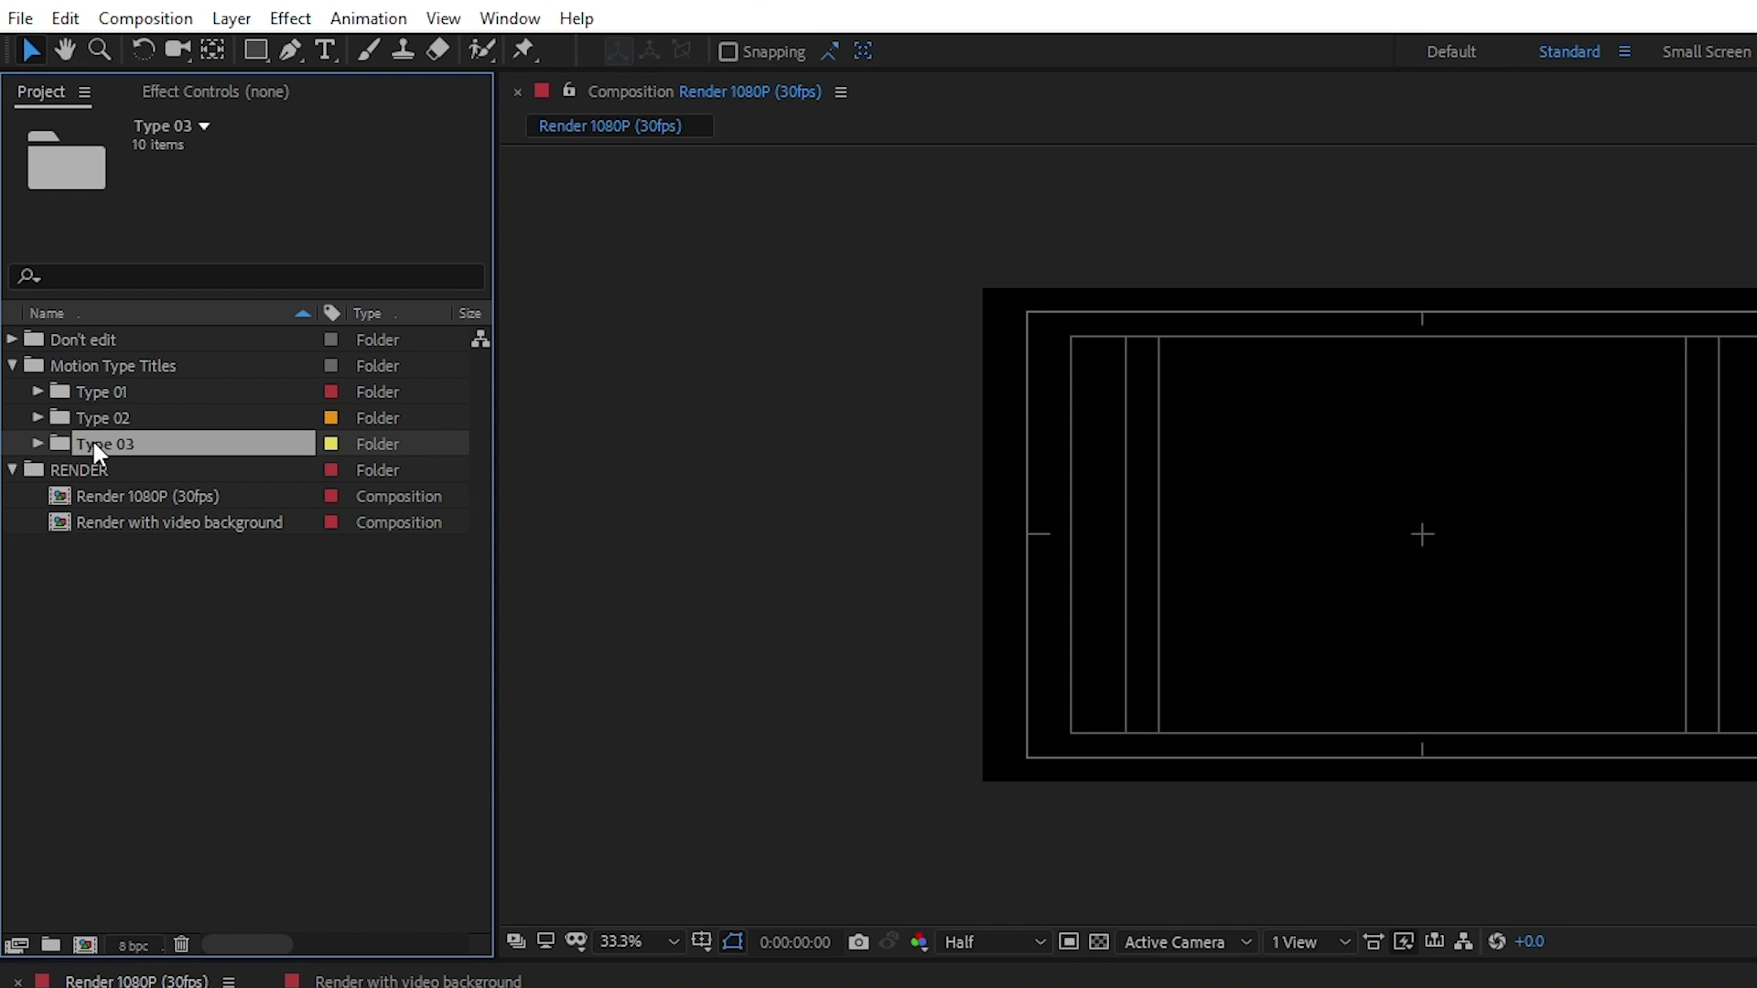
# Expand the Type 01 and Title 01 folders and open the Type 01 (Title 01) composition
pyautogui.click(37, 392)
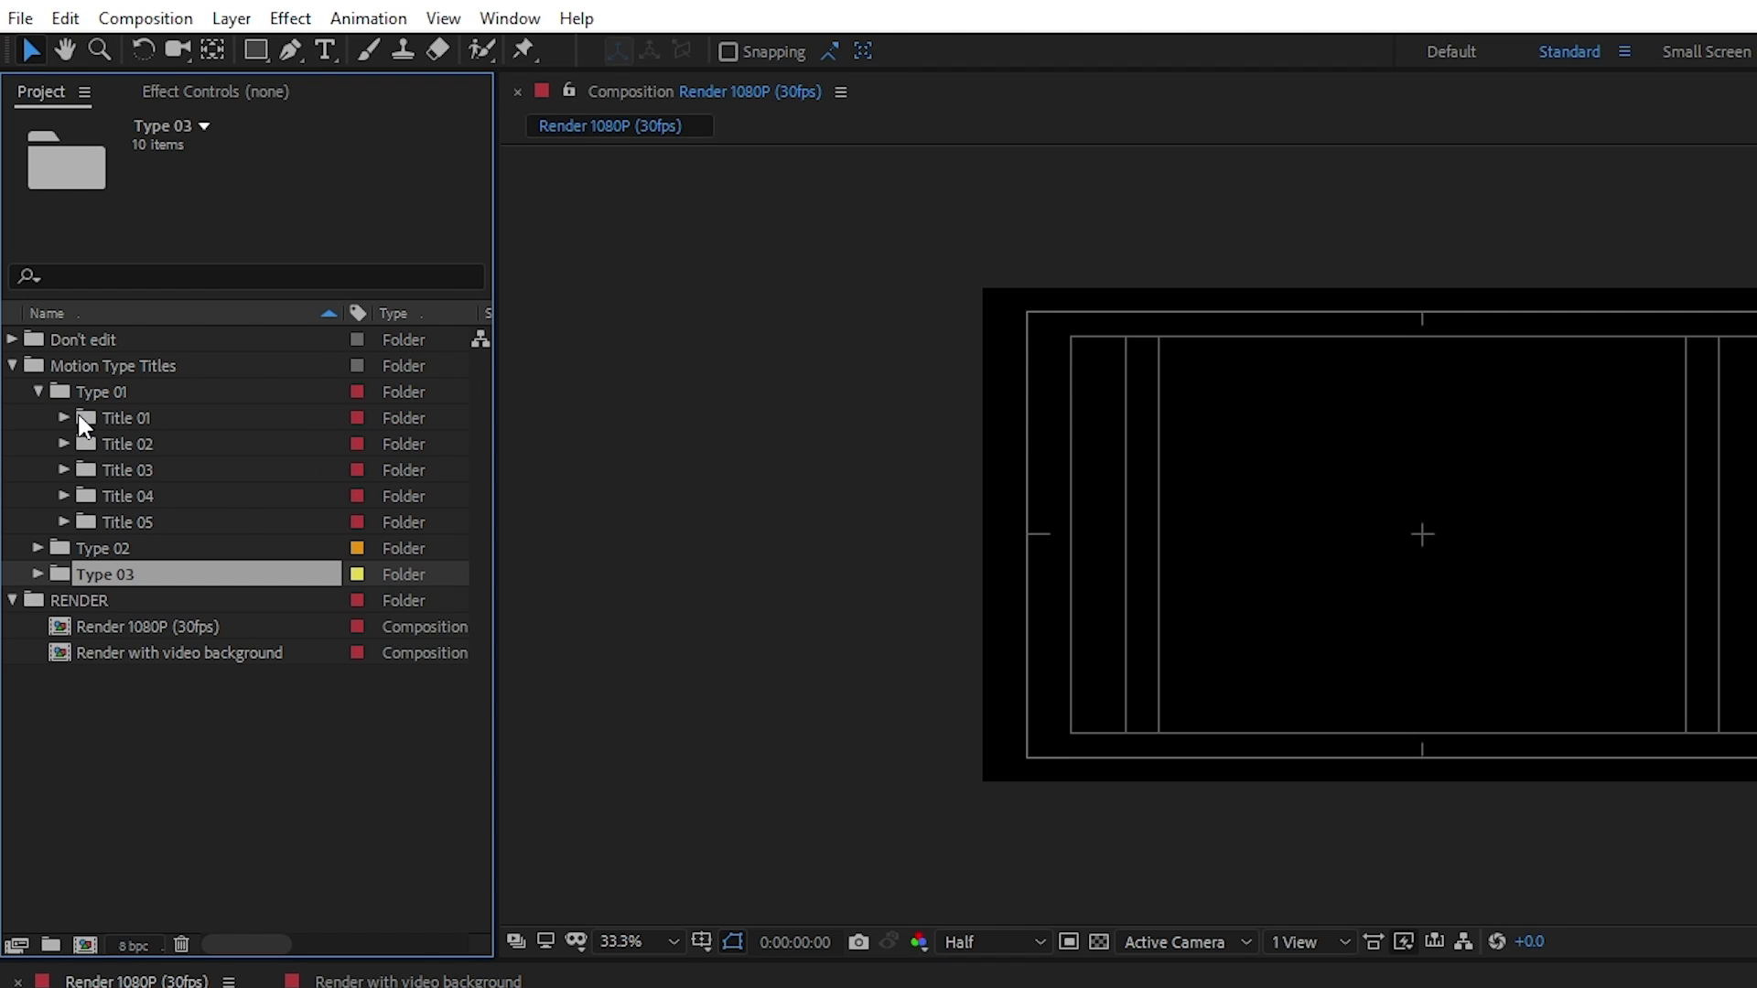
pyautogui.click(94, 397)
pyautogui.click(125, 417)
pyautogui.click(130, 440)
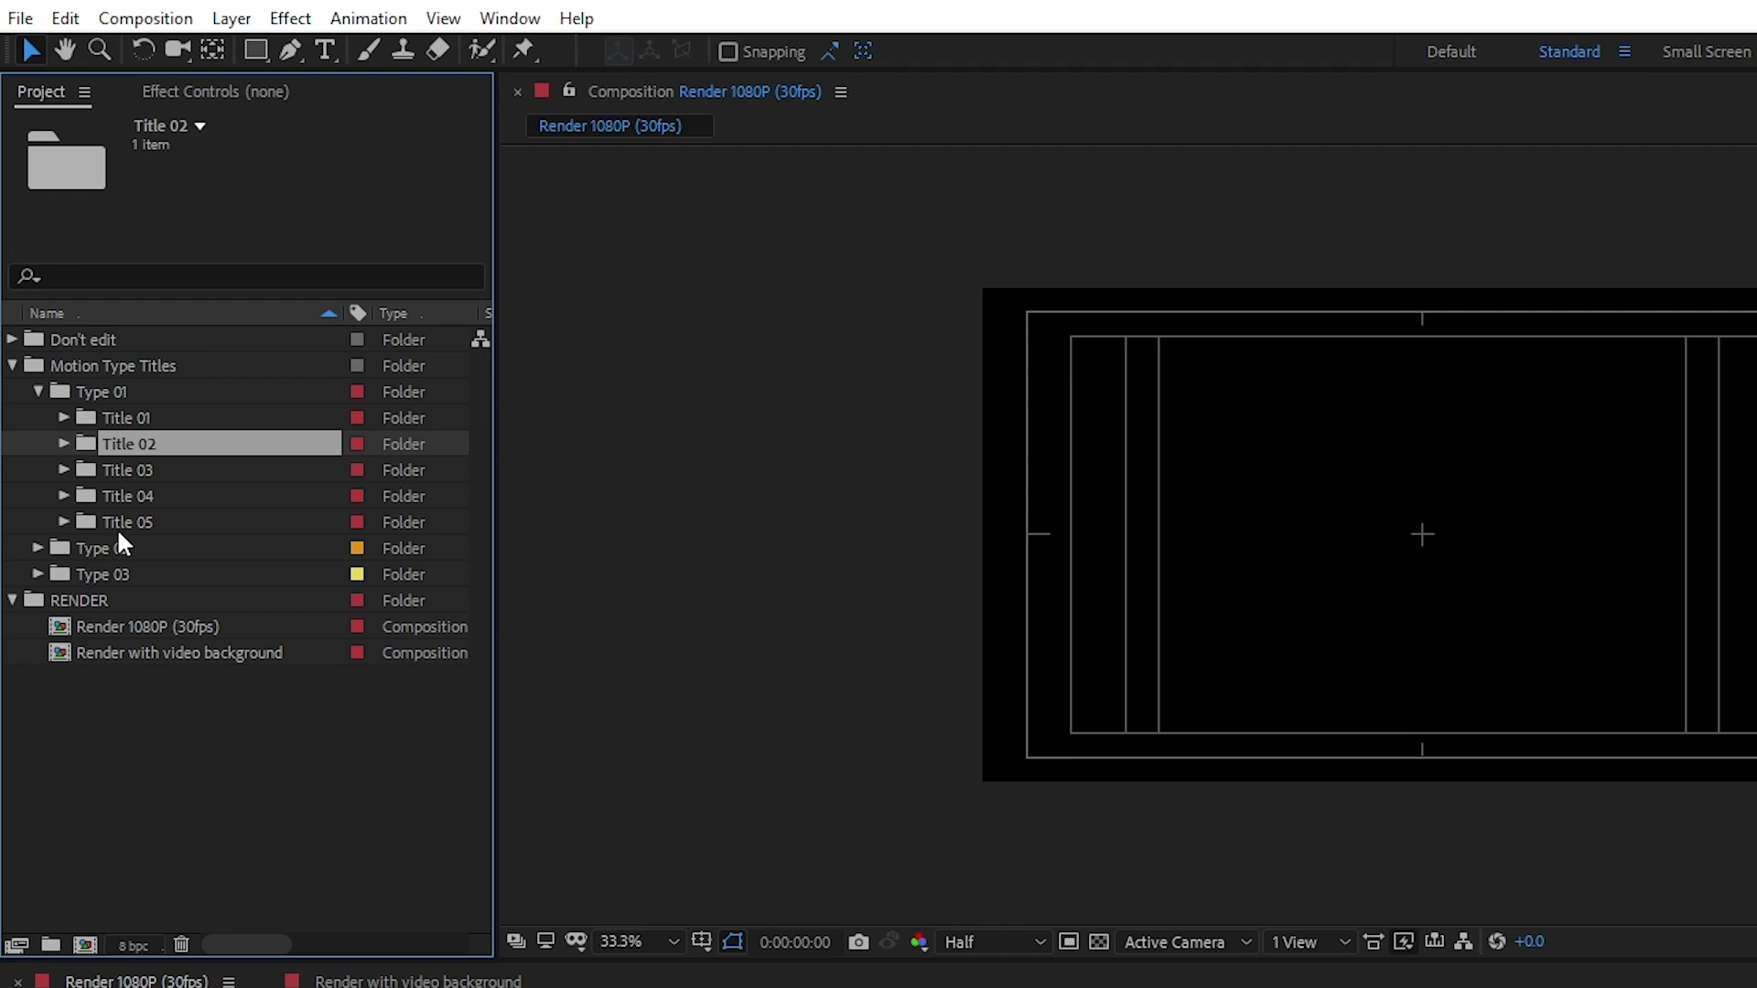
pyautogui.click(60, 417)
pyautogui.click(137, 442)
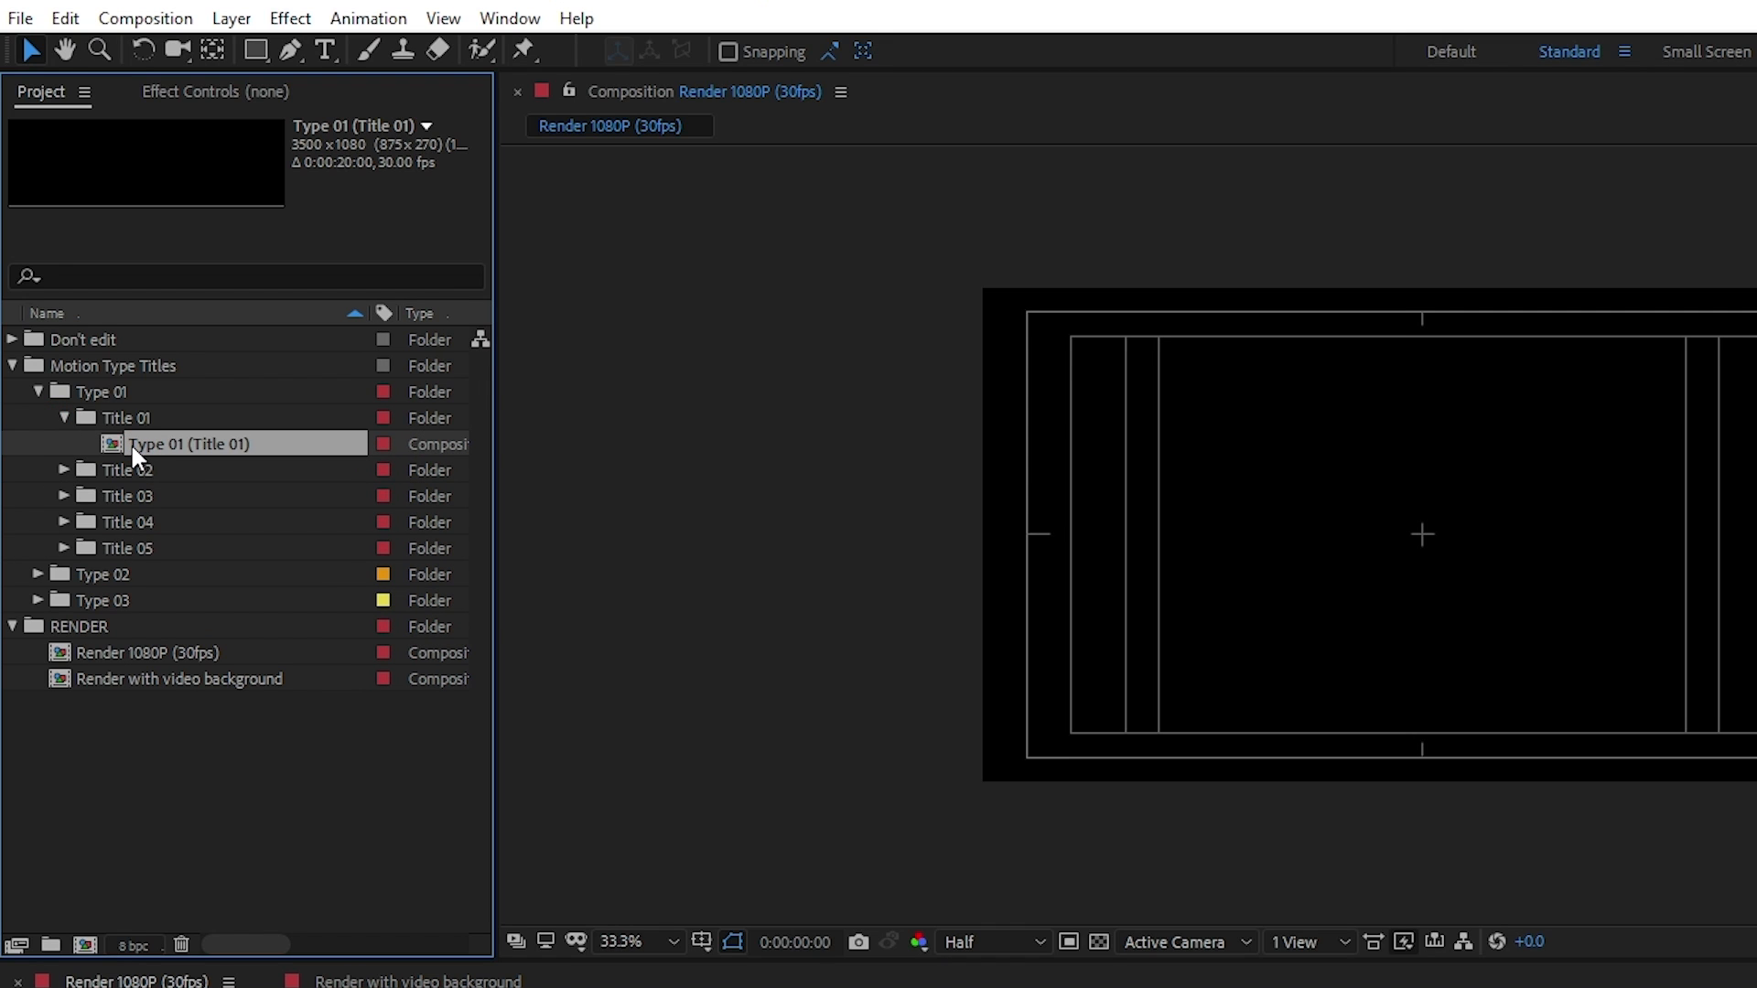
pyautogui.doubleClick(129, 443)
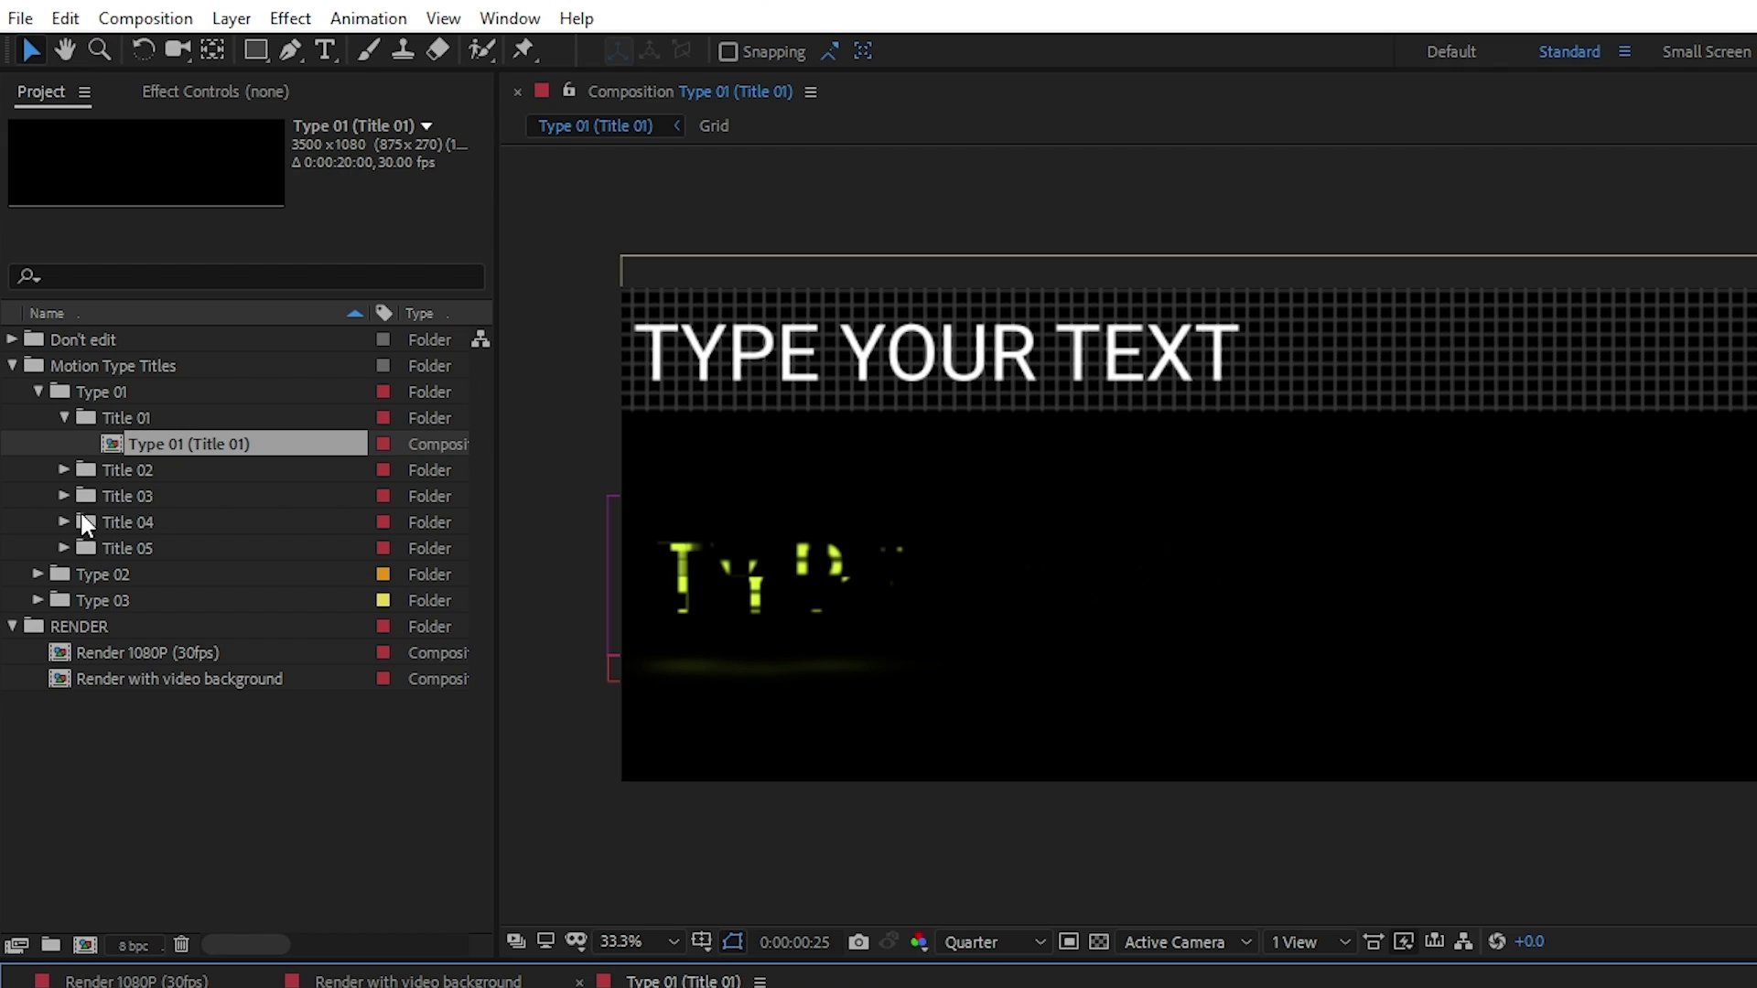
# Compare the Type 01, Type 02 and Type 03 folders and review the Type 01 (Title 01) composition's place among them
pyautogui.click(88, 384)
pyautogui.click(110, 574)
pyautogui.click(107, 596)
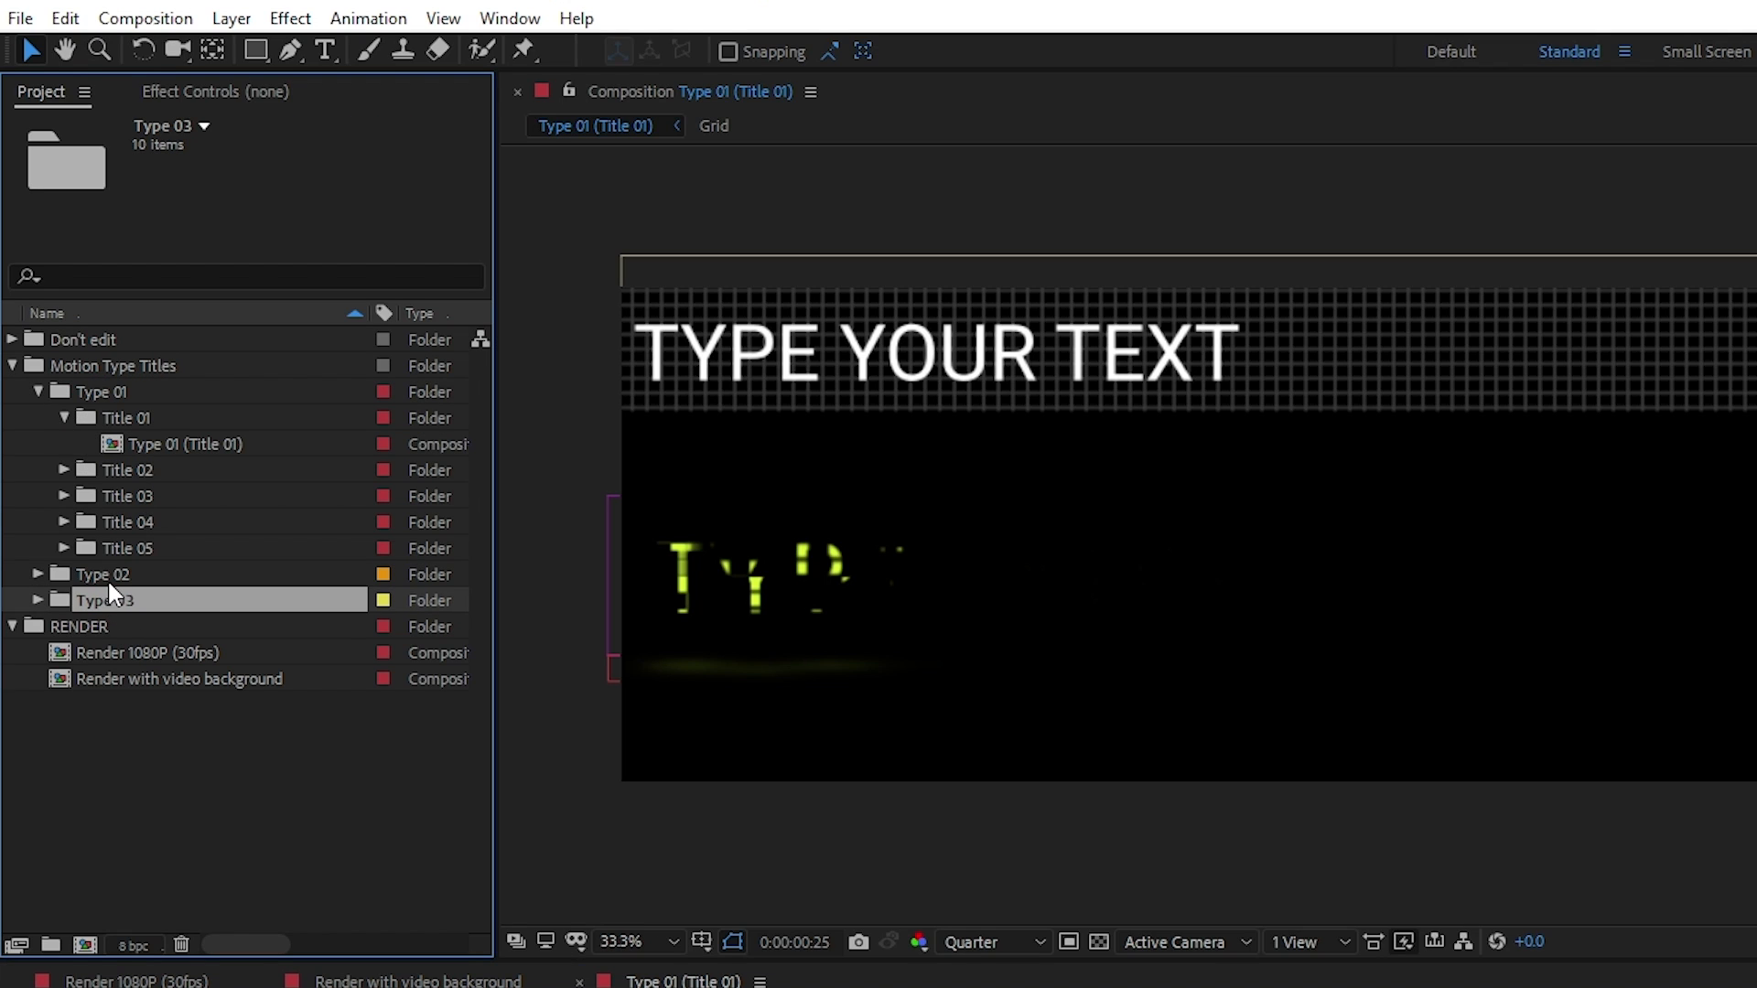
pyautogui.click(108, 577)
pyautogui.click(95, 393)
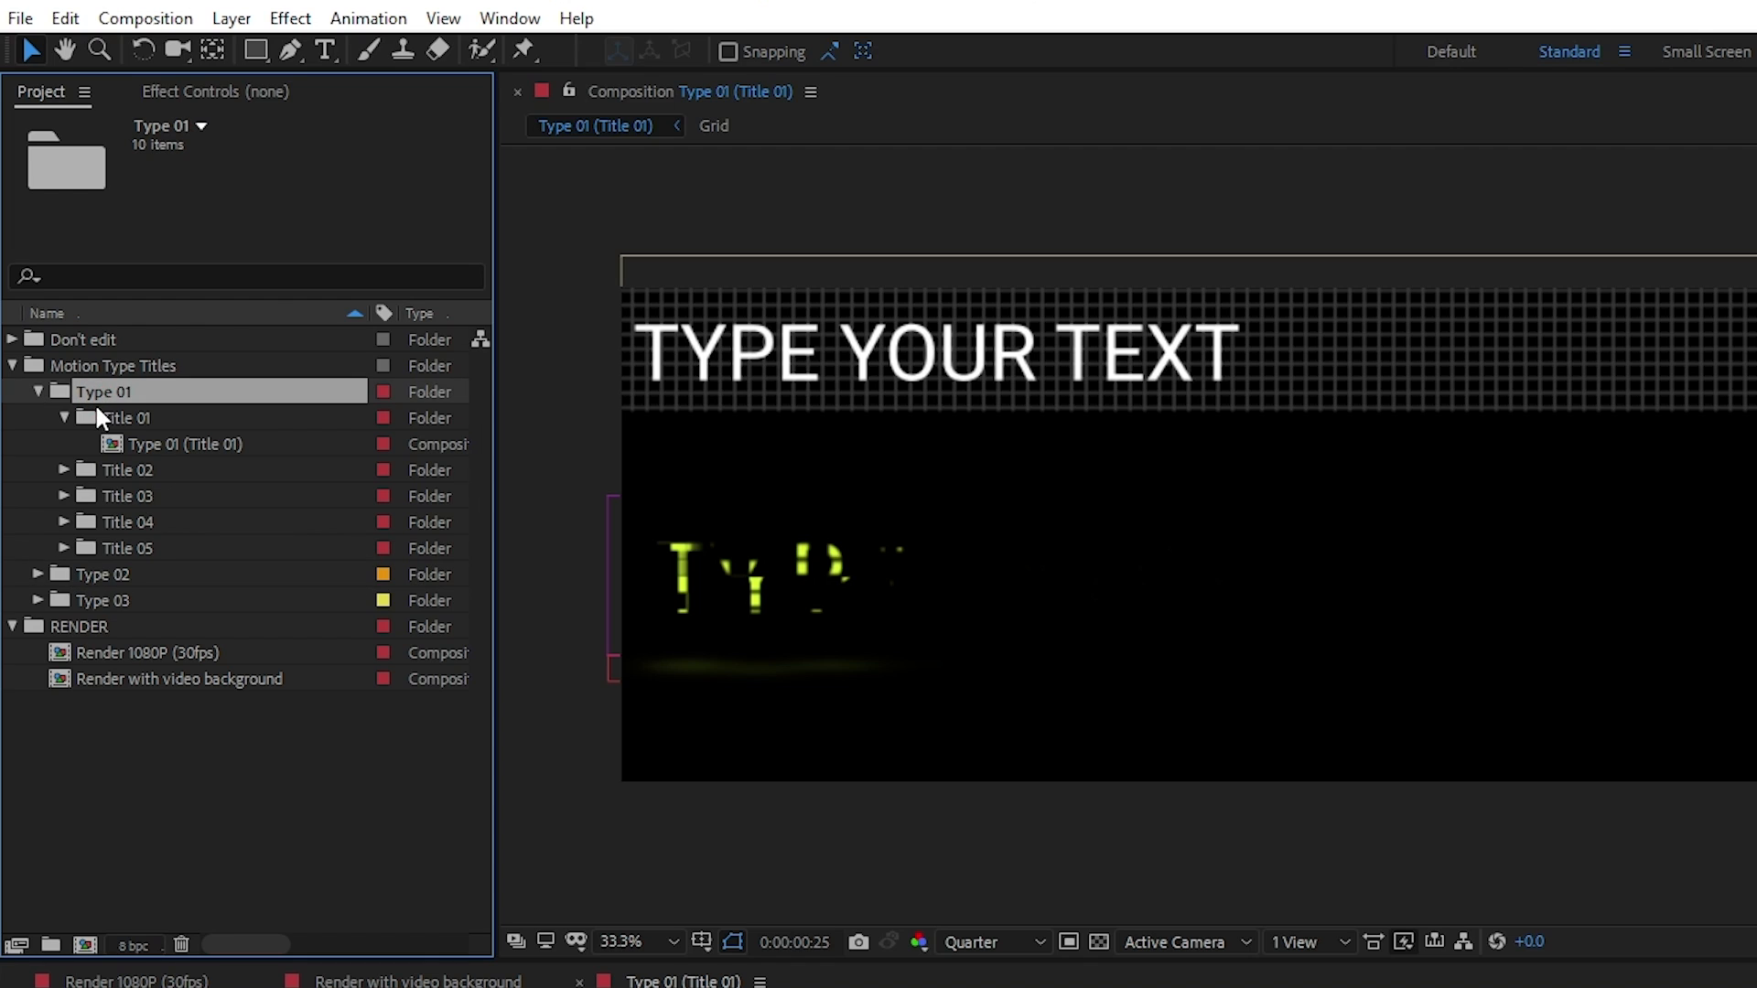
pyautogui.click(149, 441)
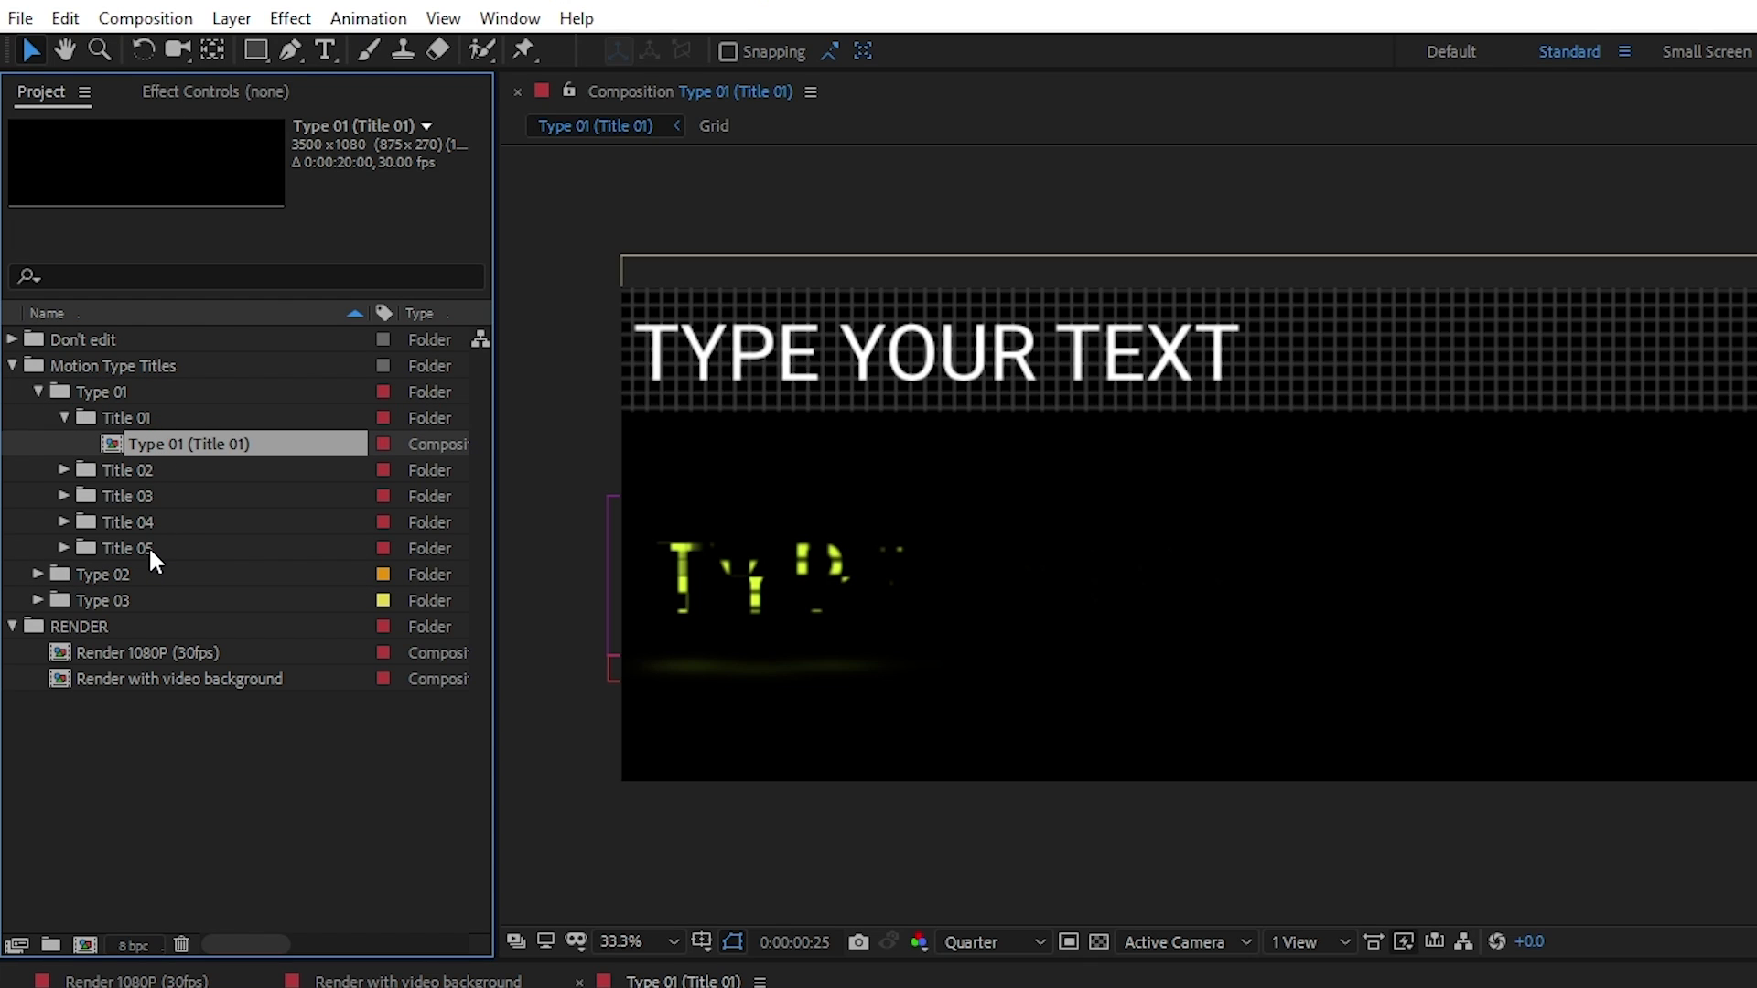
pyautogui.click(107, 417)
pyautogui.click(104, 392)
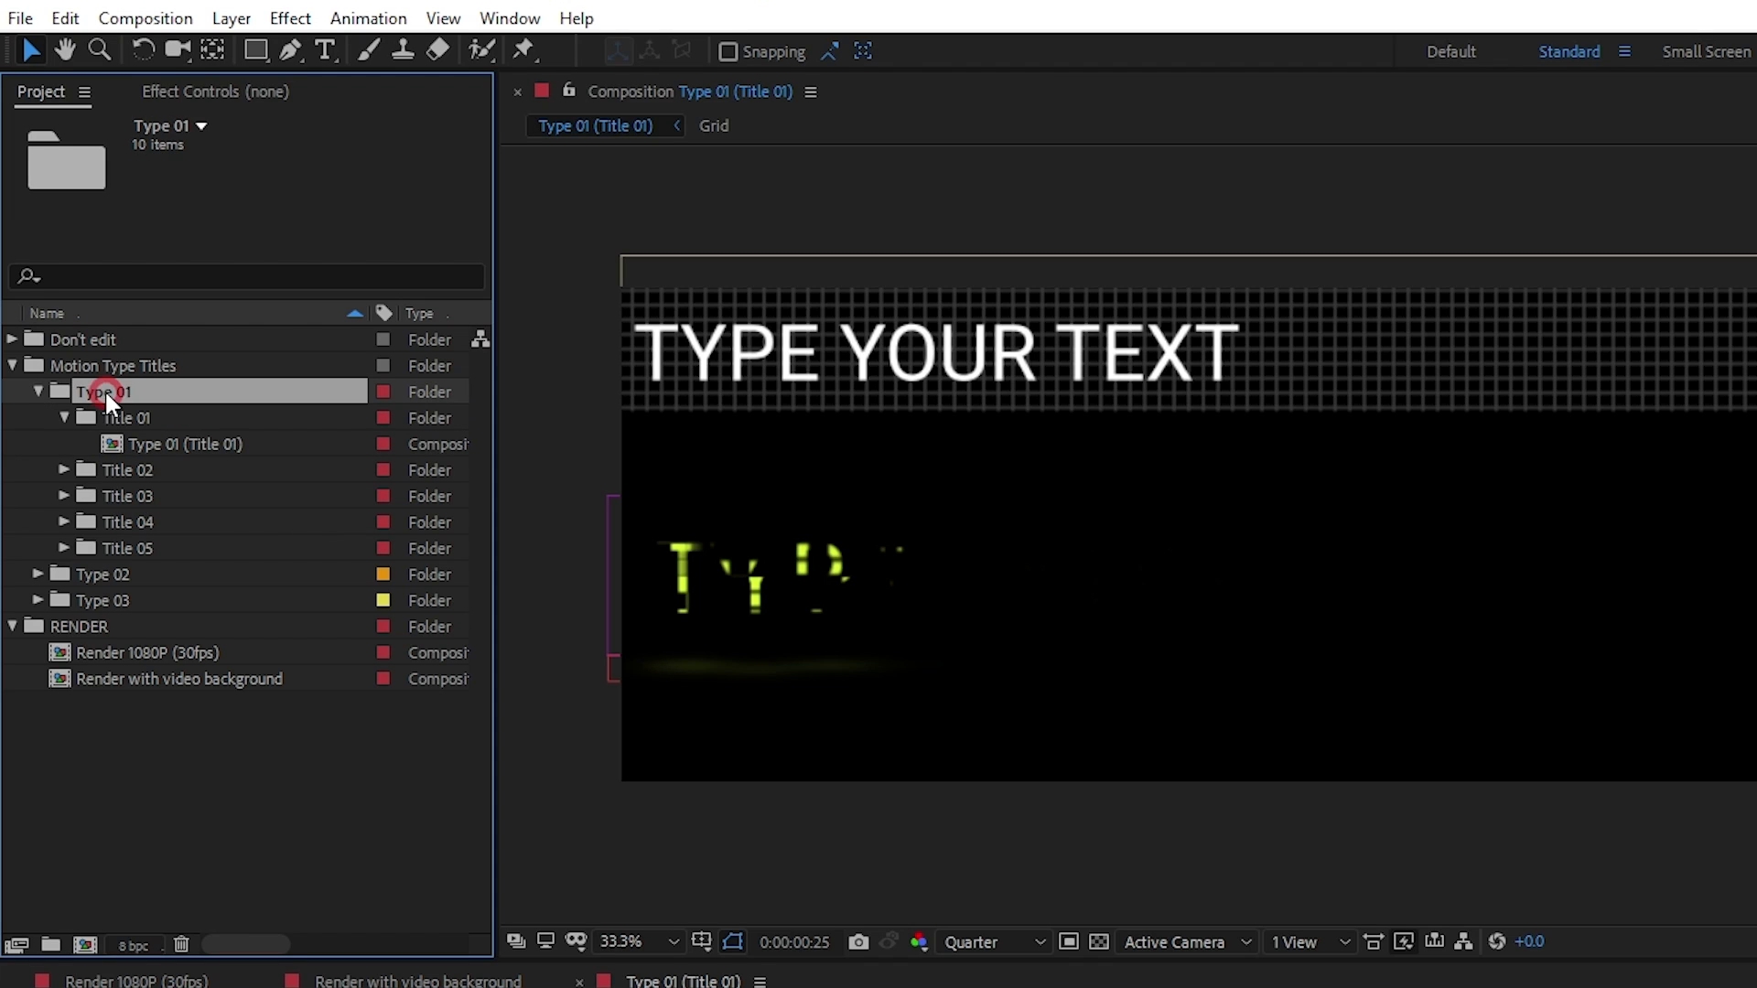
pyautogui.click(135, 443)
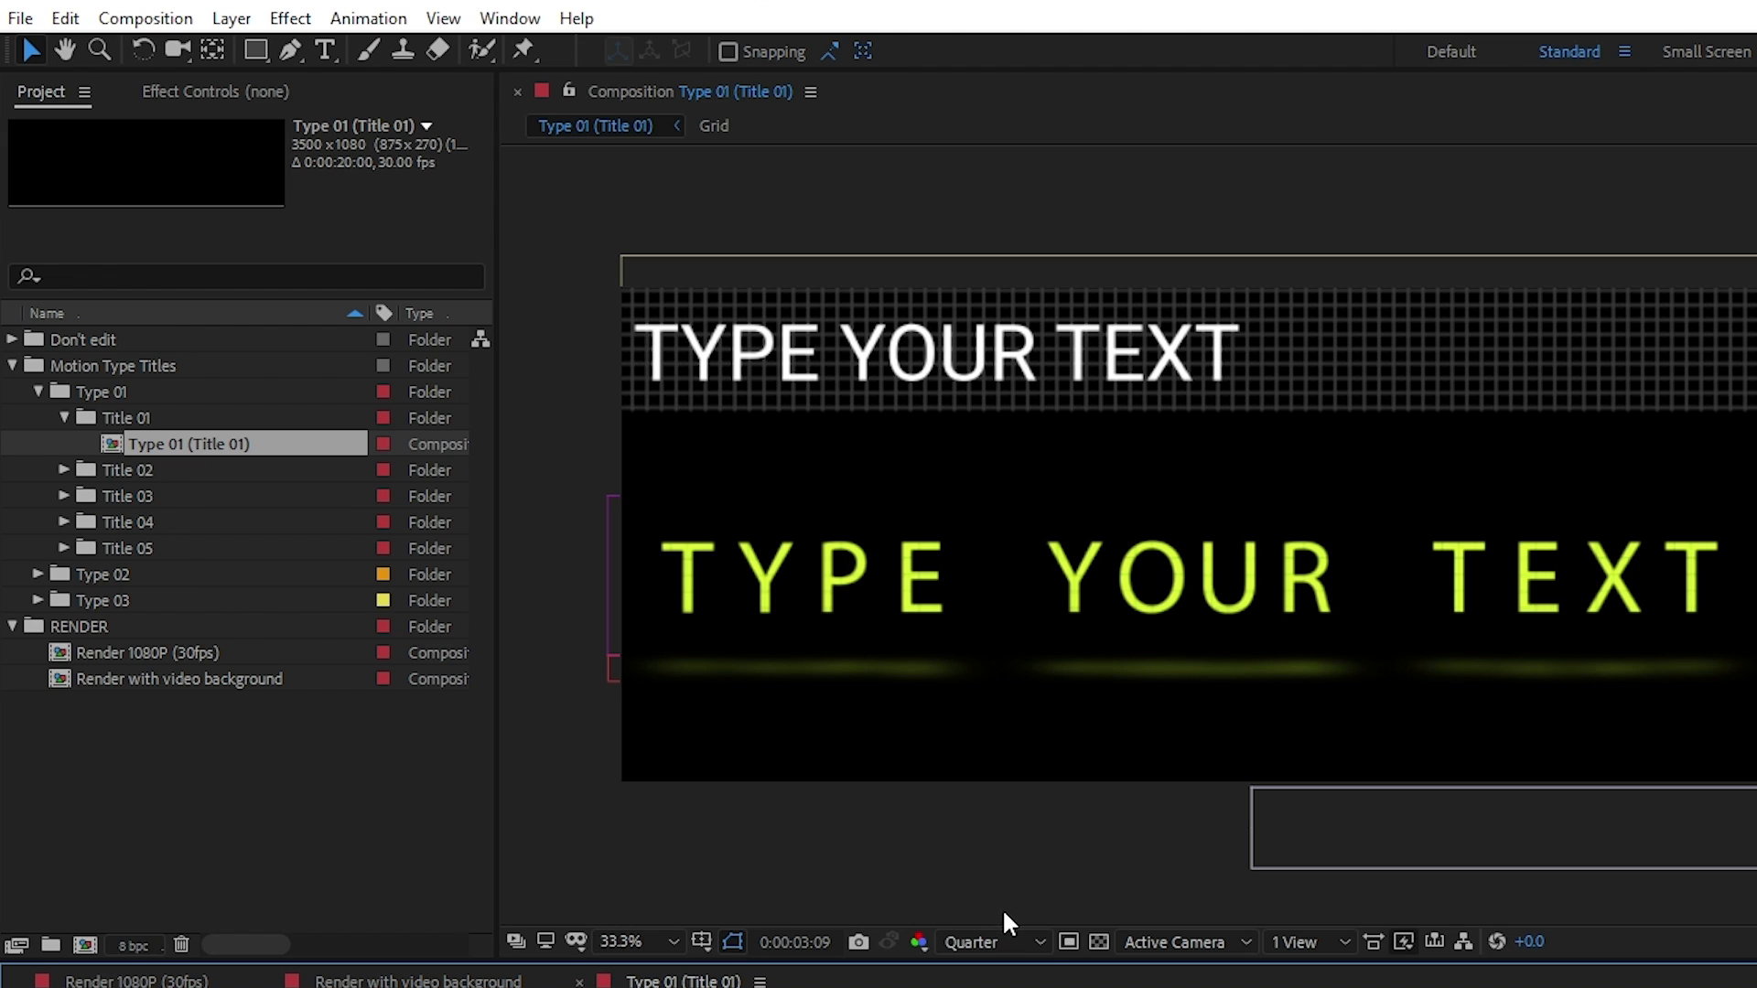
# Collapse the Type 01 folder, open the Type 03 (Title 01) composition and close the other timelines in its group
pyautogui.click(34, 390)
pyautogui.click(37, 440)
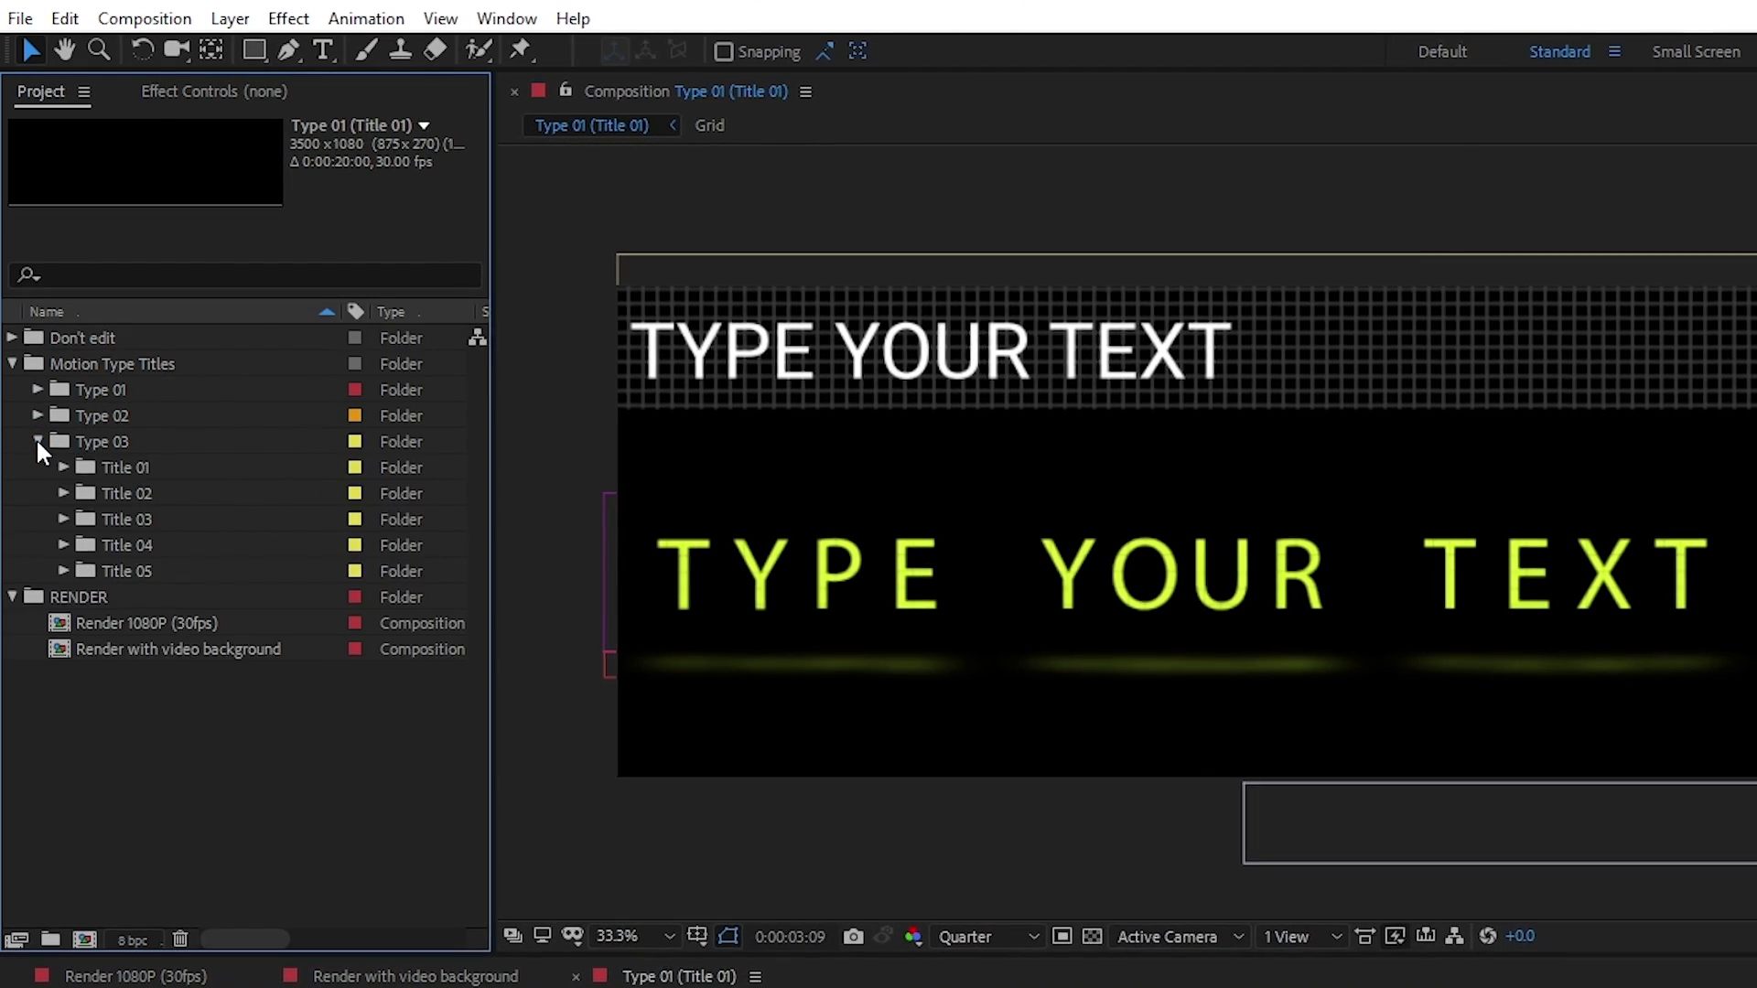
pyautogui.click(60, 441)
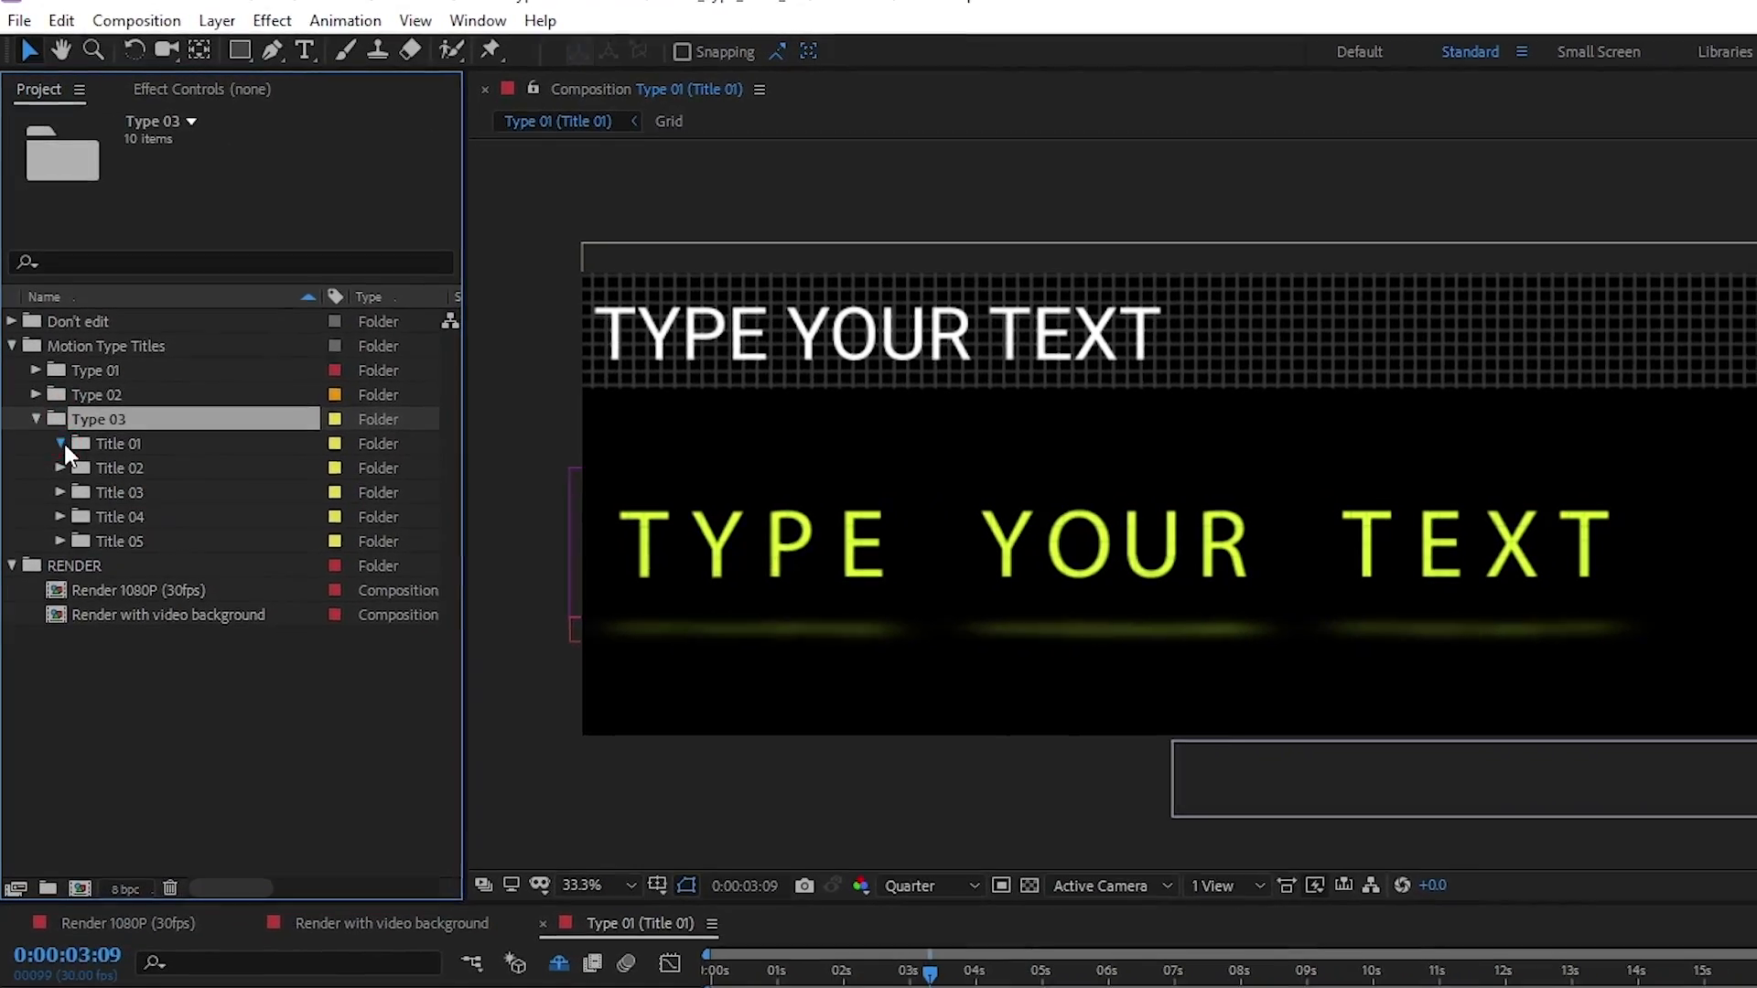
pyautogui.doubleClick(151, 458)
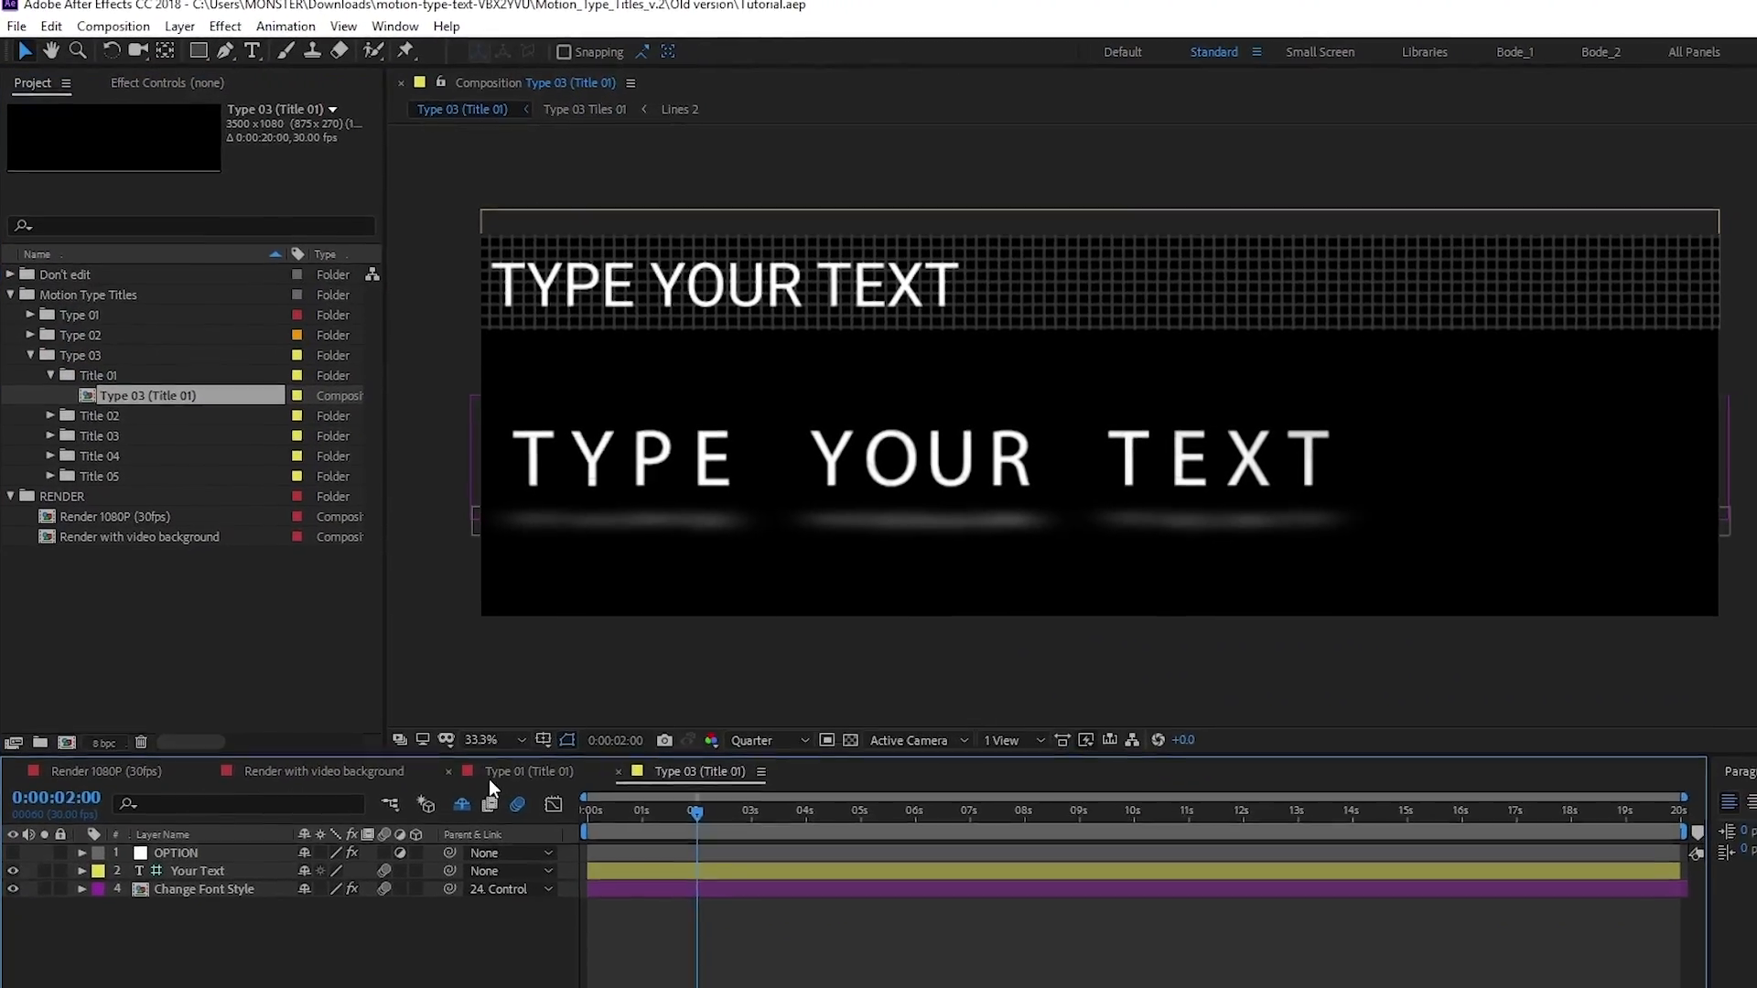
pyautogui.click(760, 771)
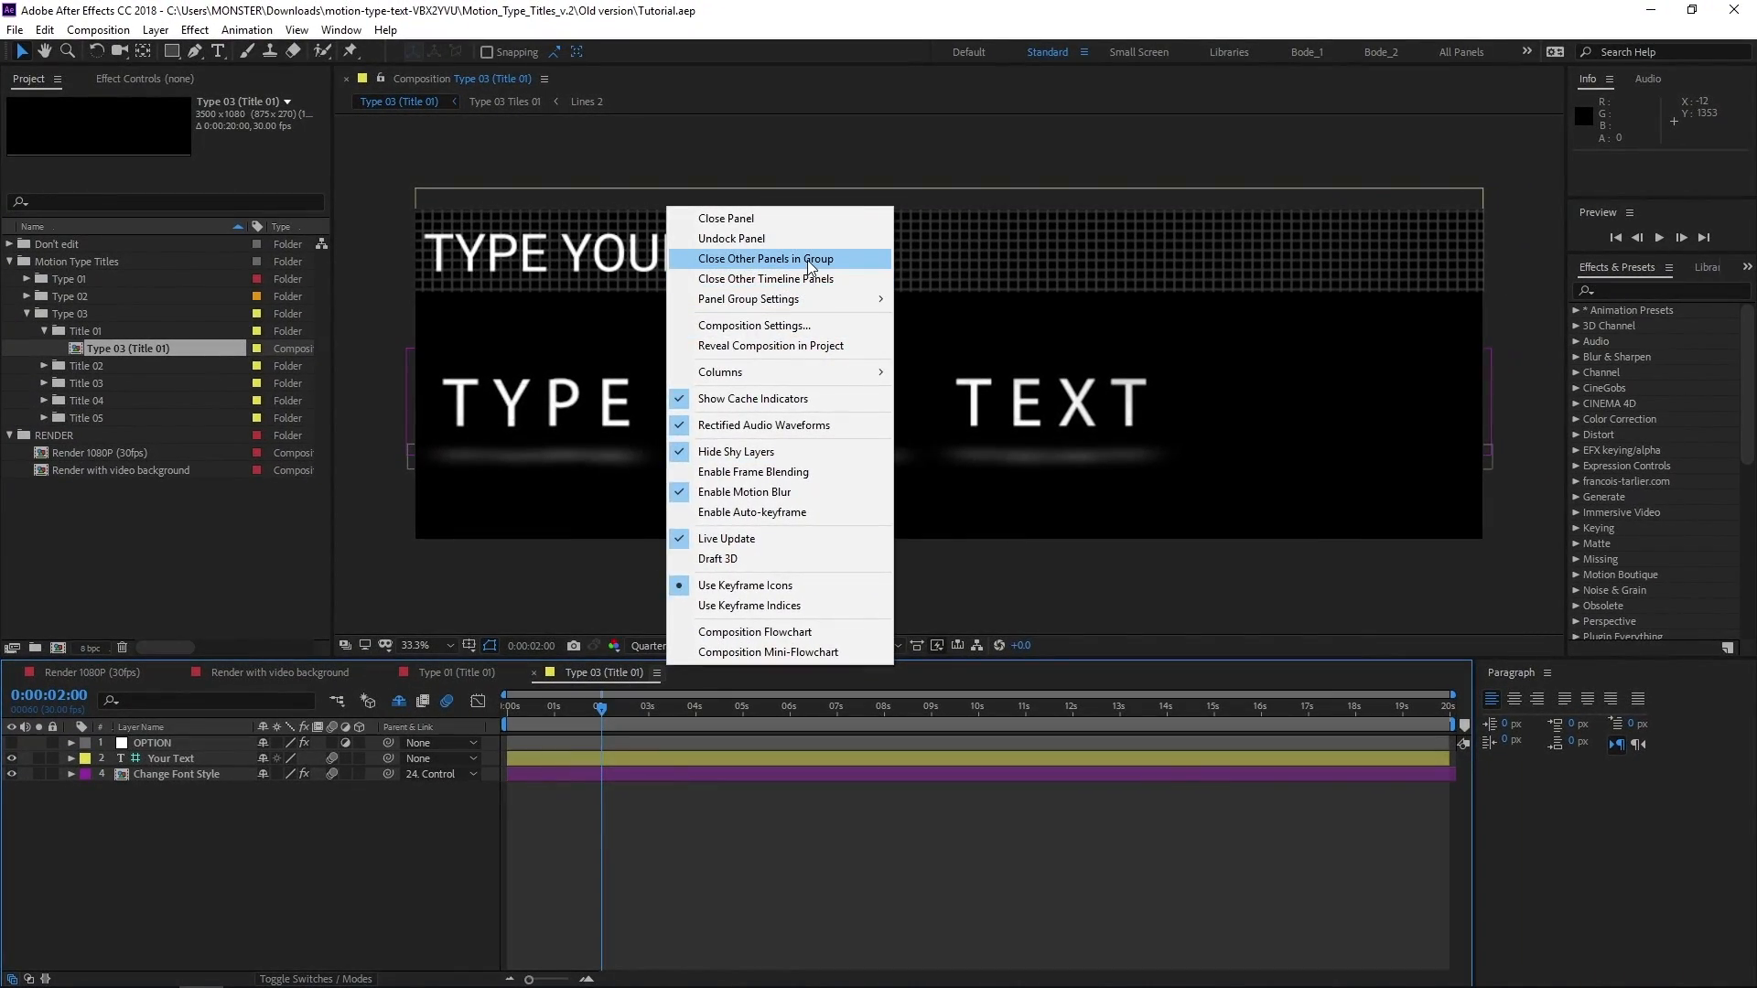
pyautogui.click(809, 260)
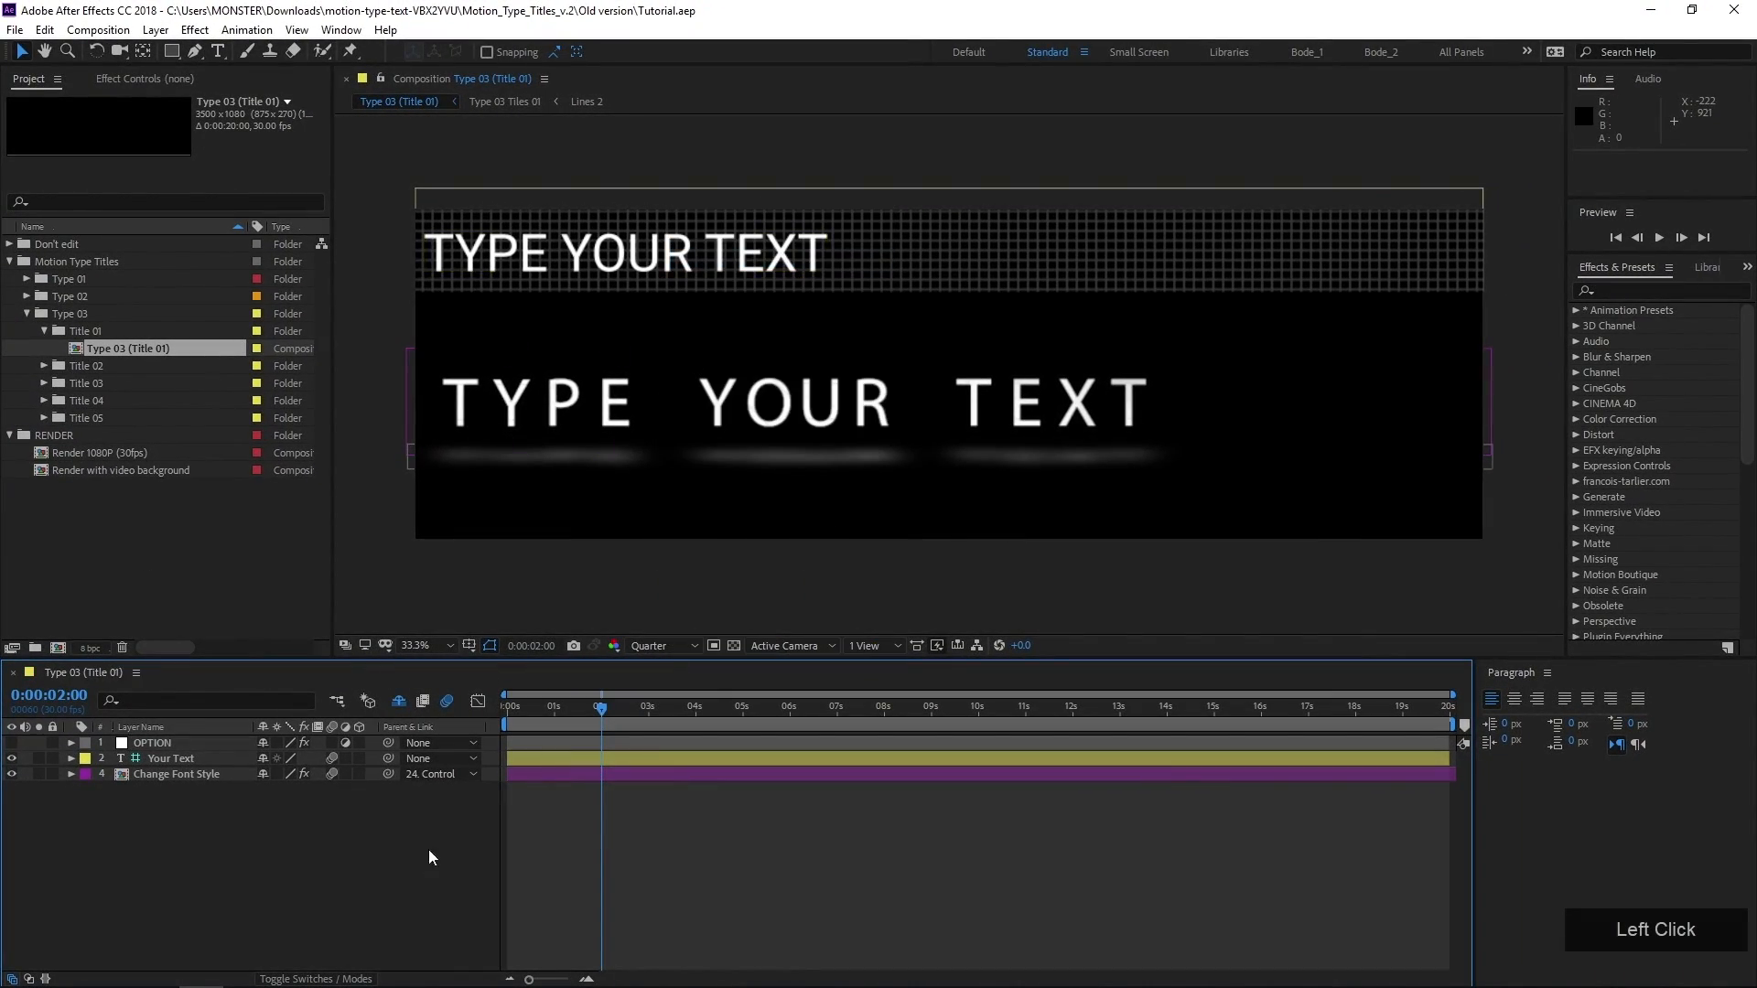
# Preview the Type 03 (Title 01) title animation from the start of the composition
pyautogui.moveTo(552, 699); pyautogui.dragTo(486, 721)
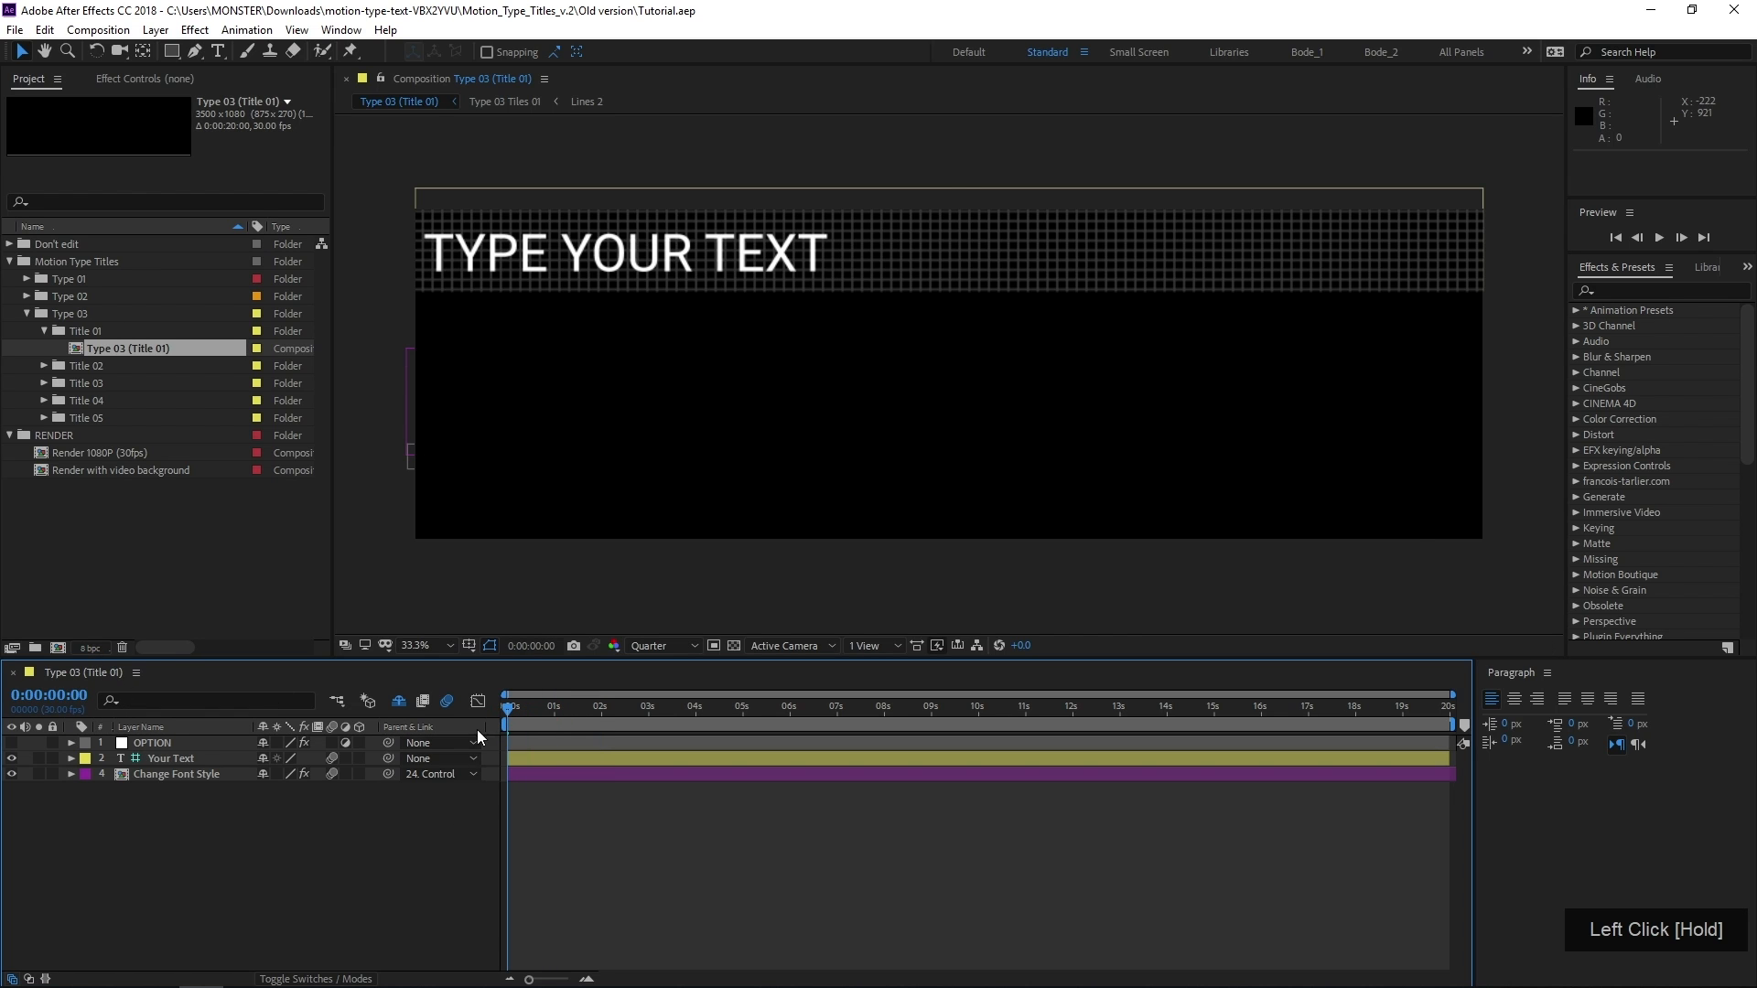
pyautogui.press('space')
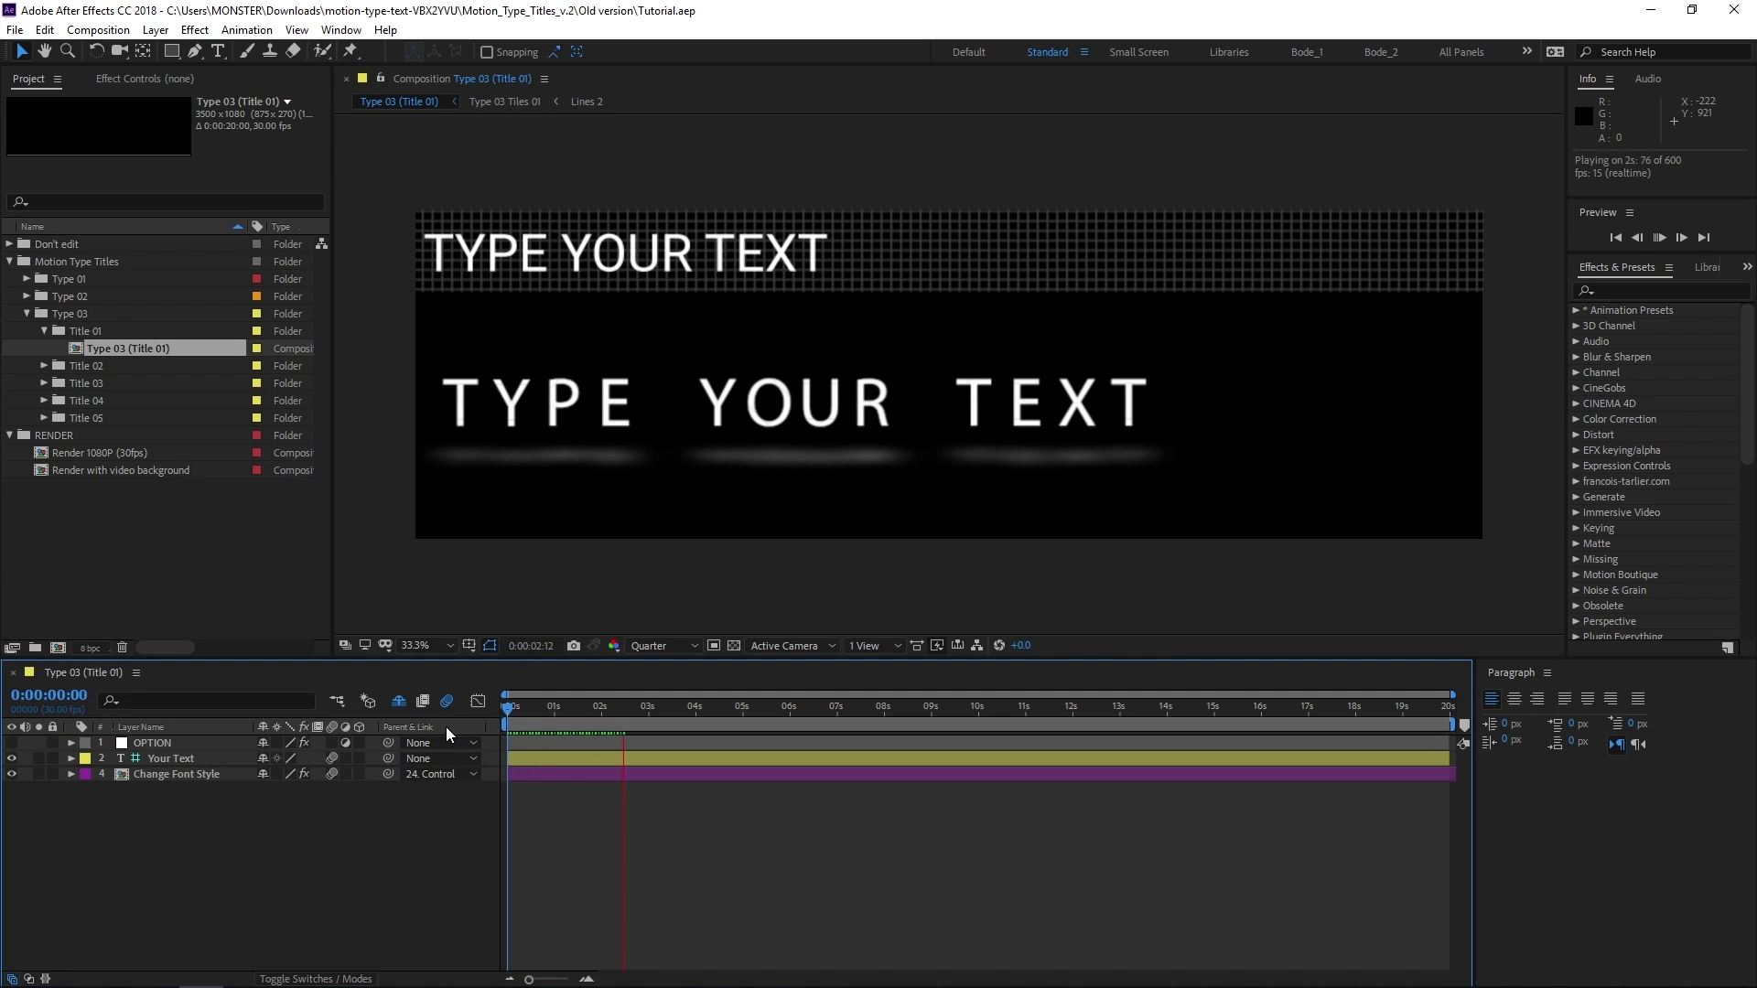
pyautogui.press('space')
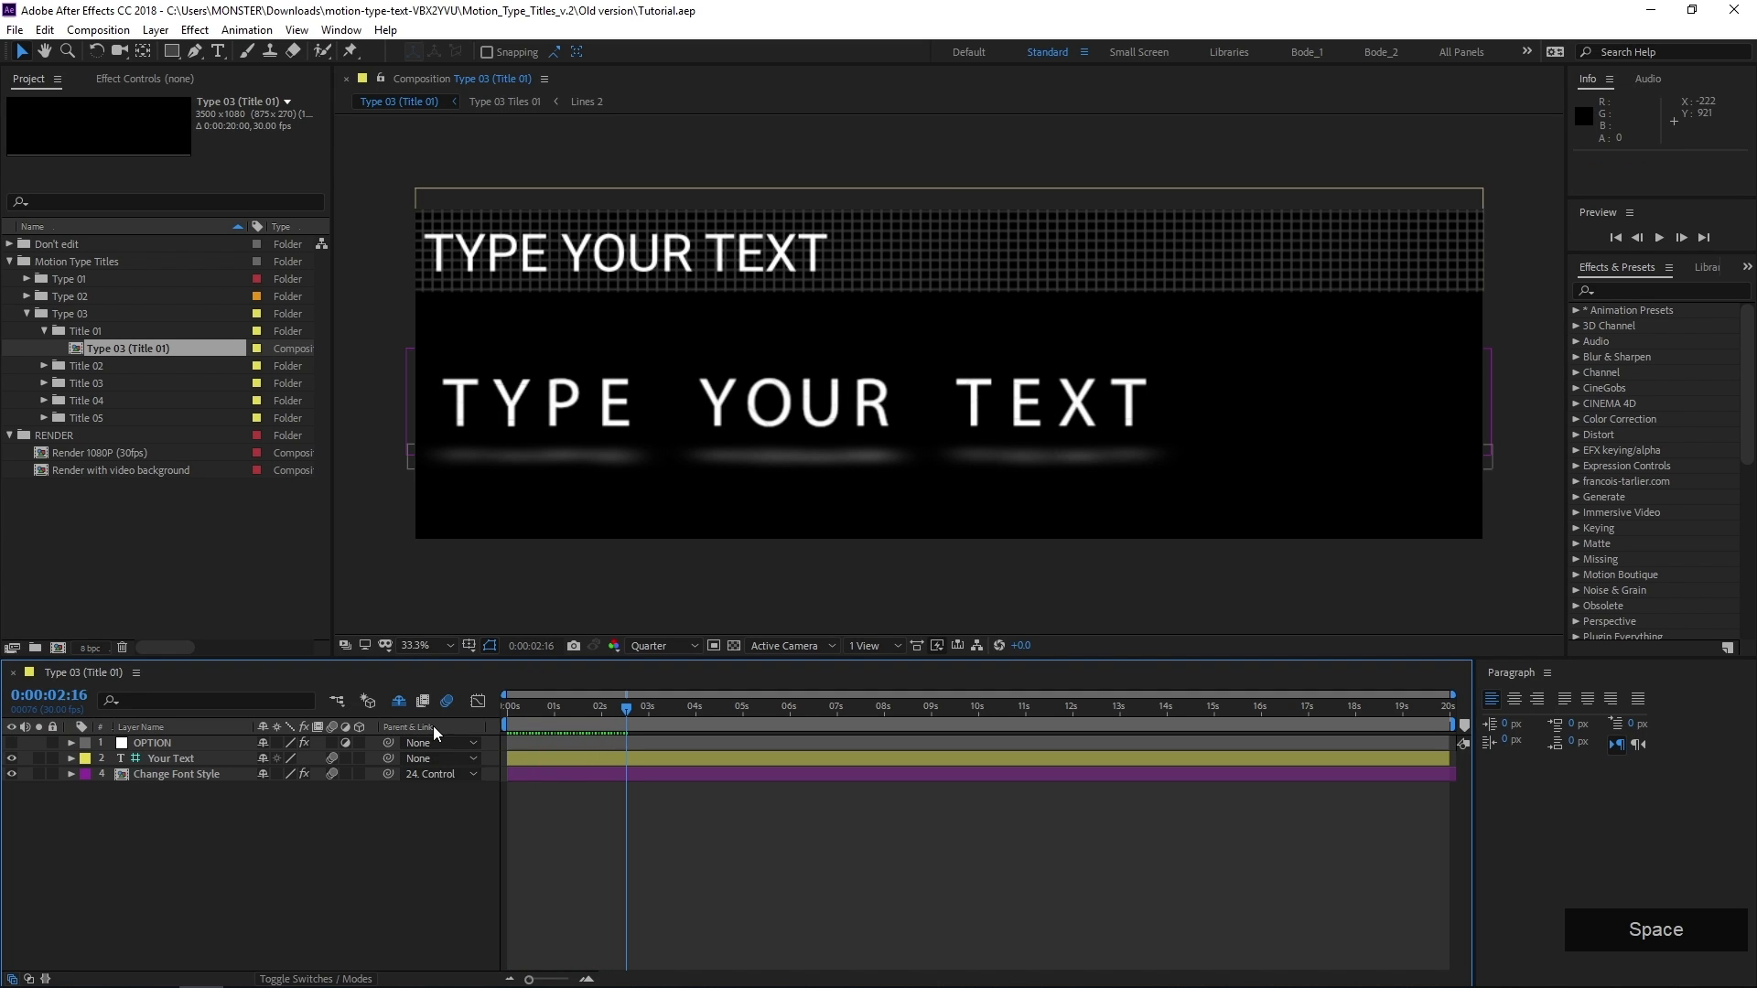
# Replace the wording of the Your Text layer with "TECH REVIEW"
pyautogui.click(159, 759)
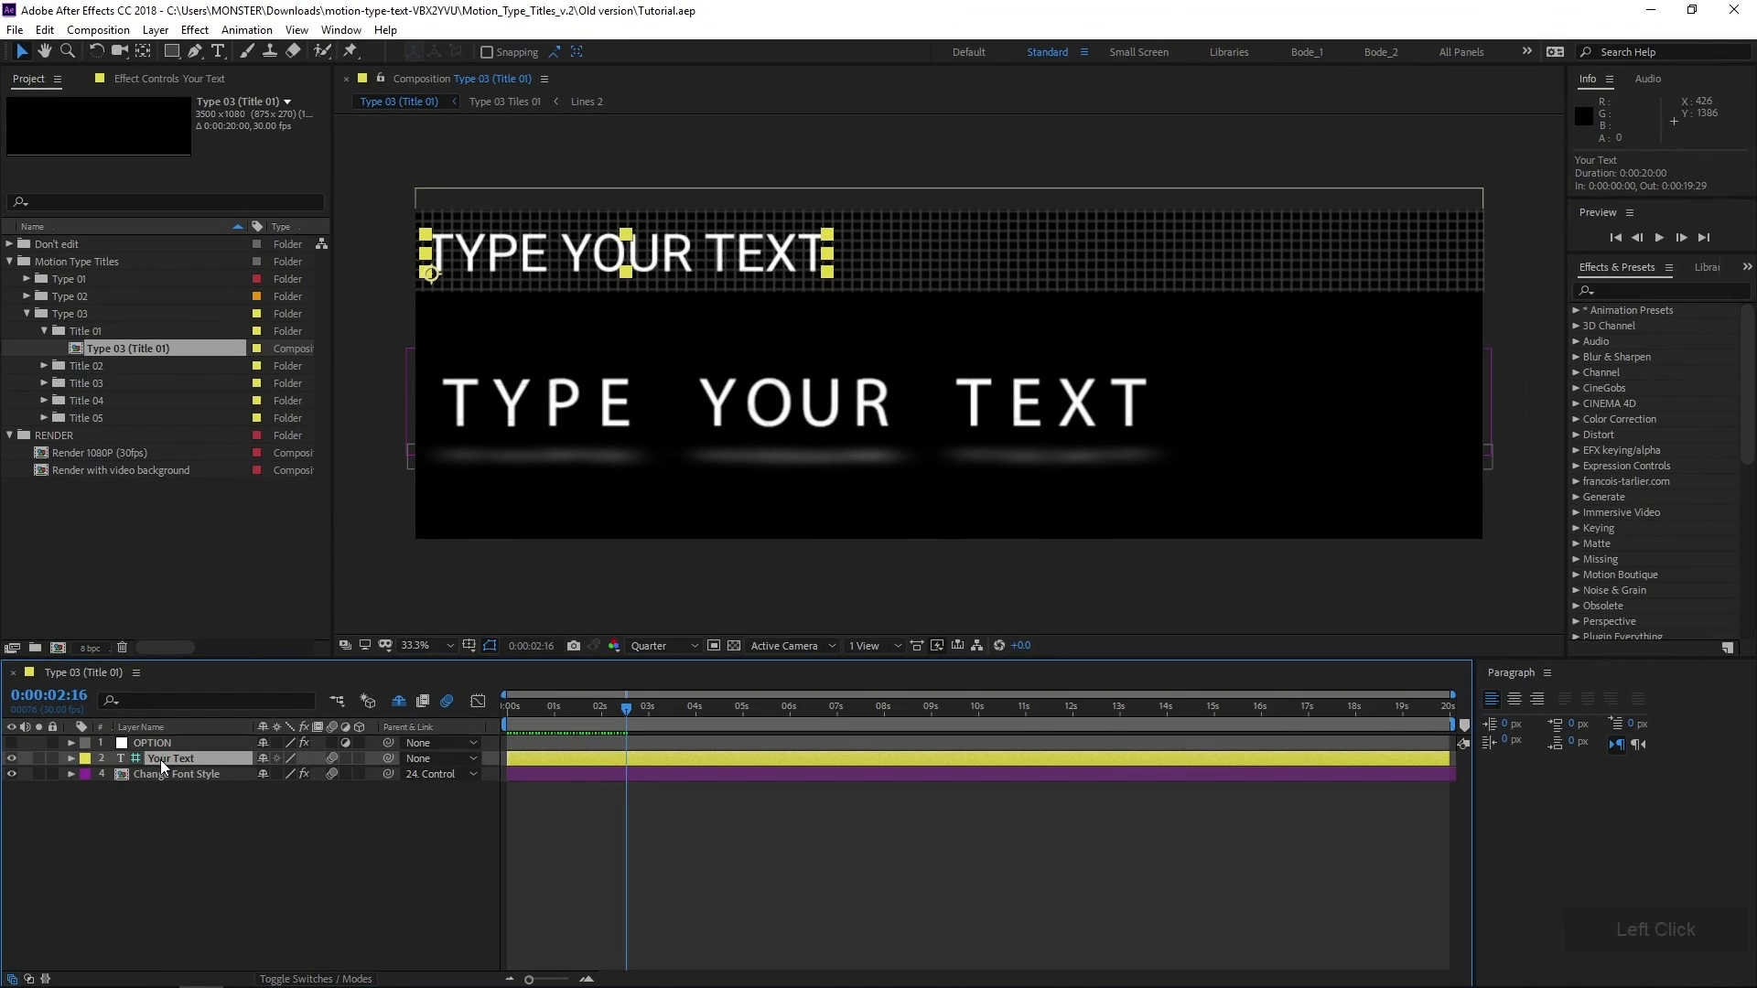
pyautogui.doubleClick(205, 697)
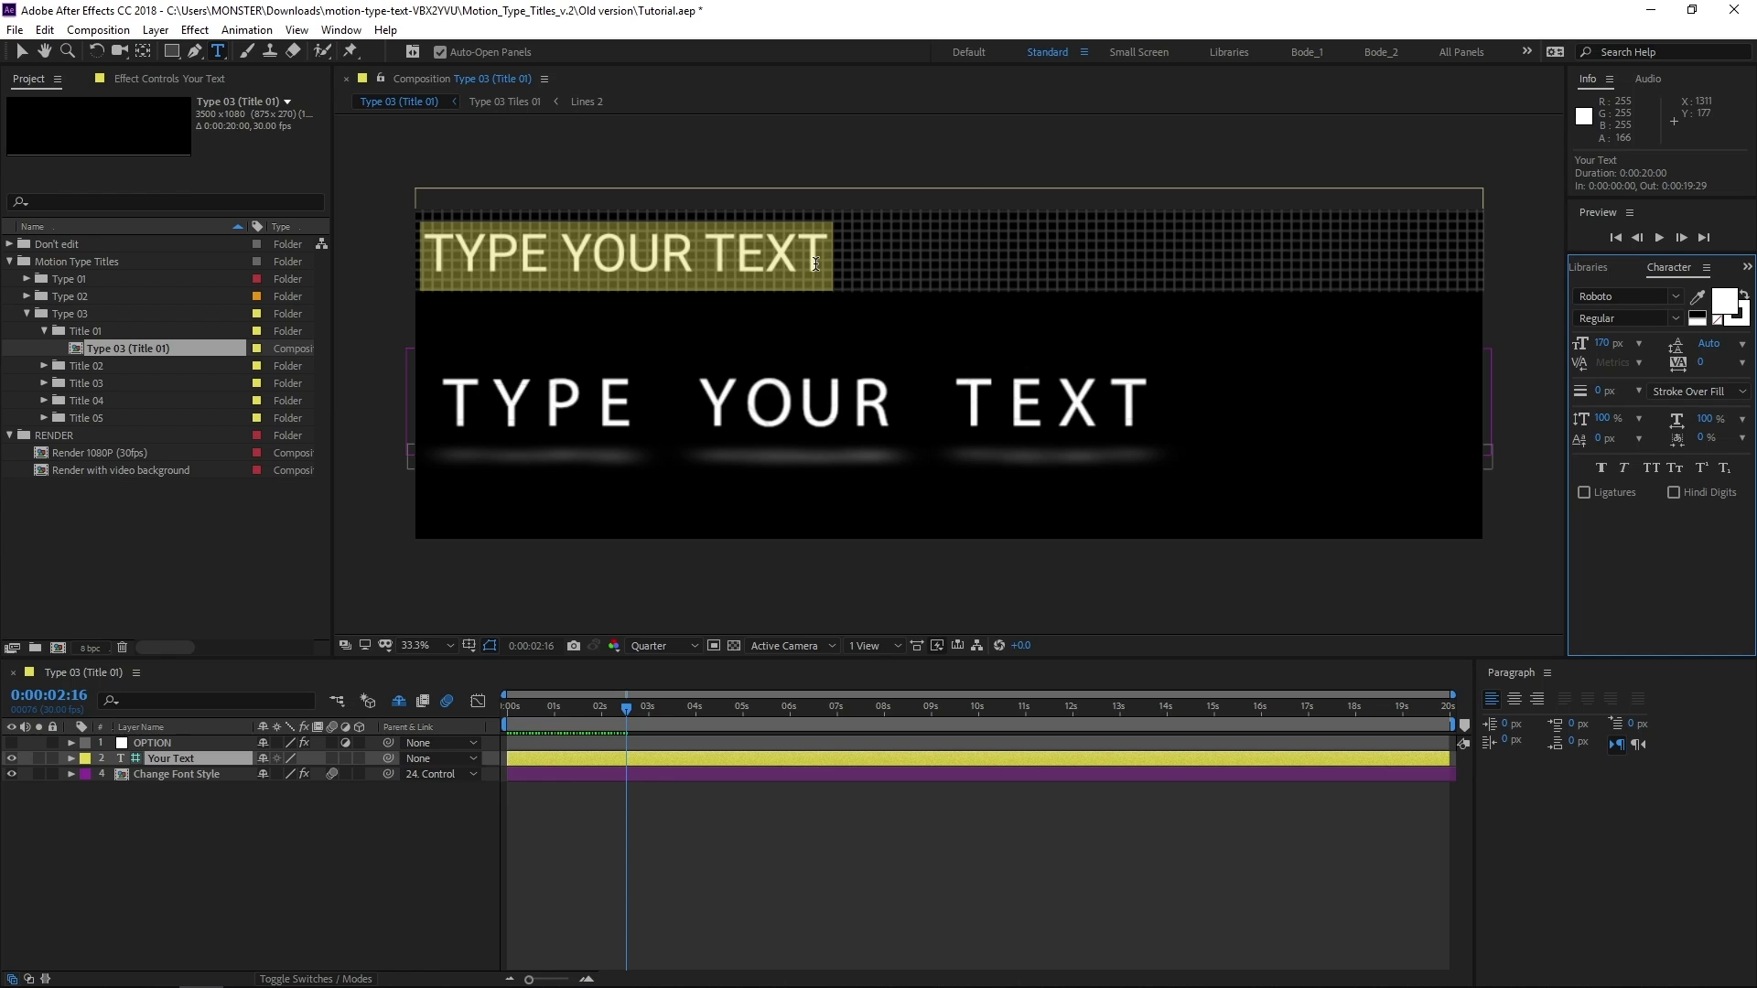
pyautogui.write('TECH REVIEW')
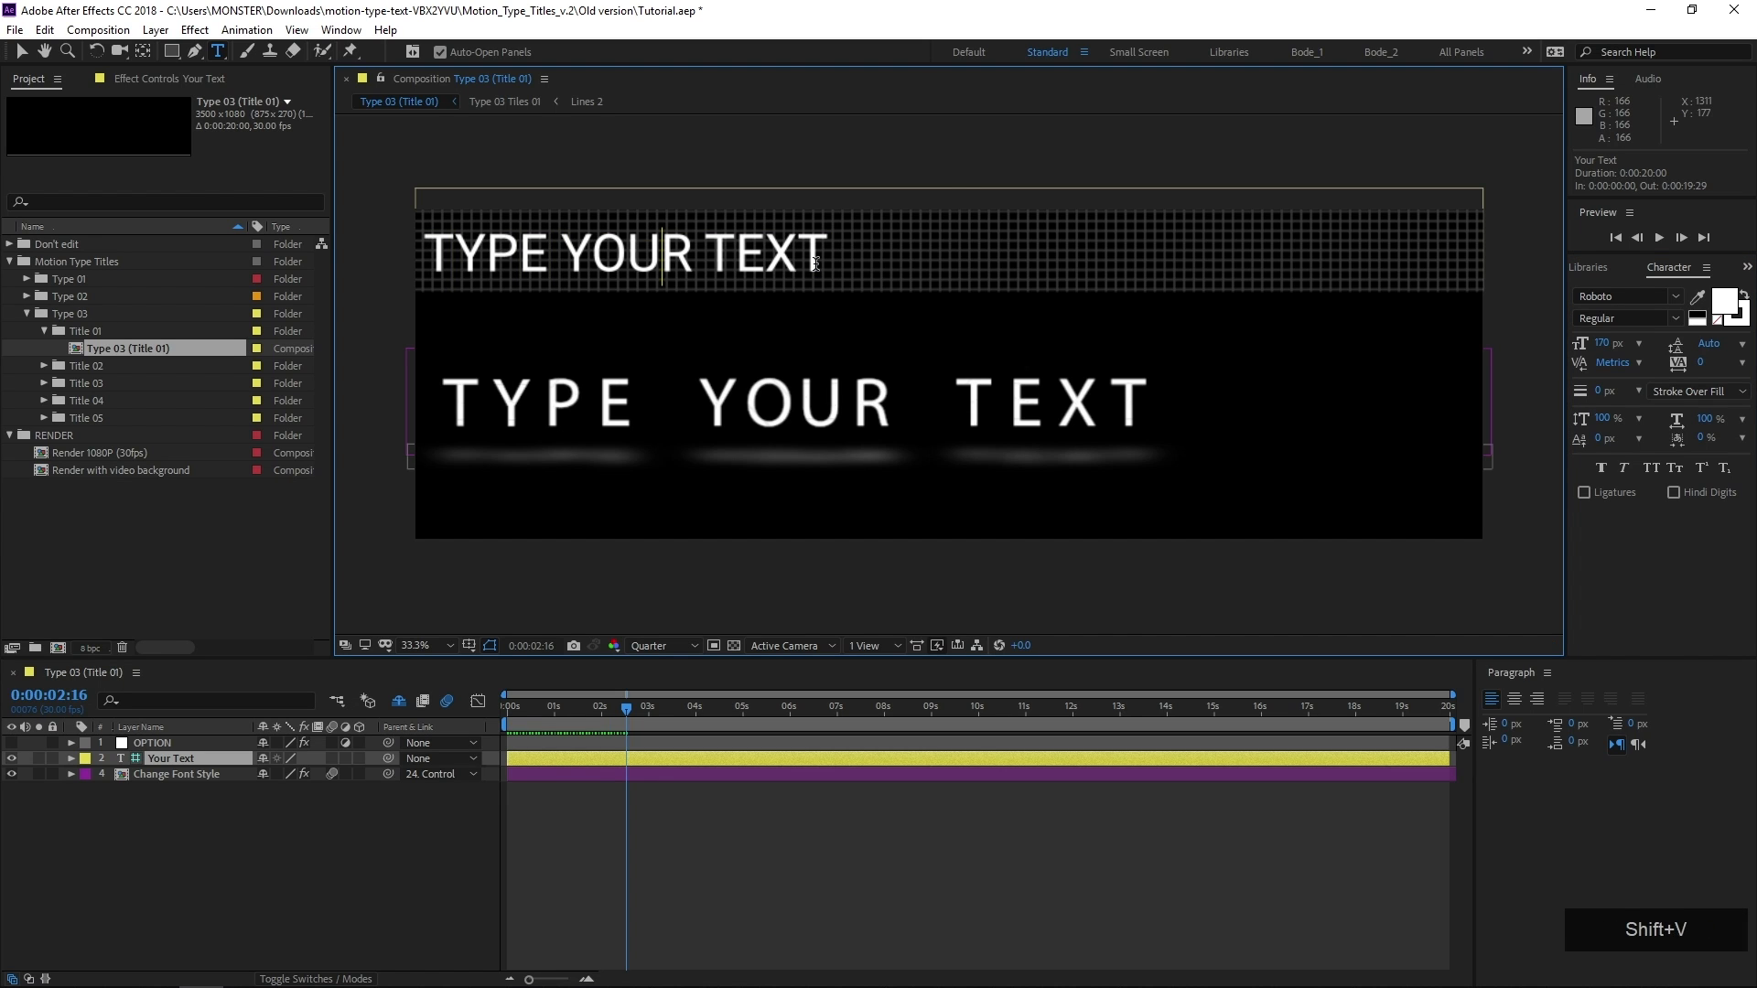
pyautogui.press('KP_Enter')
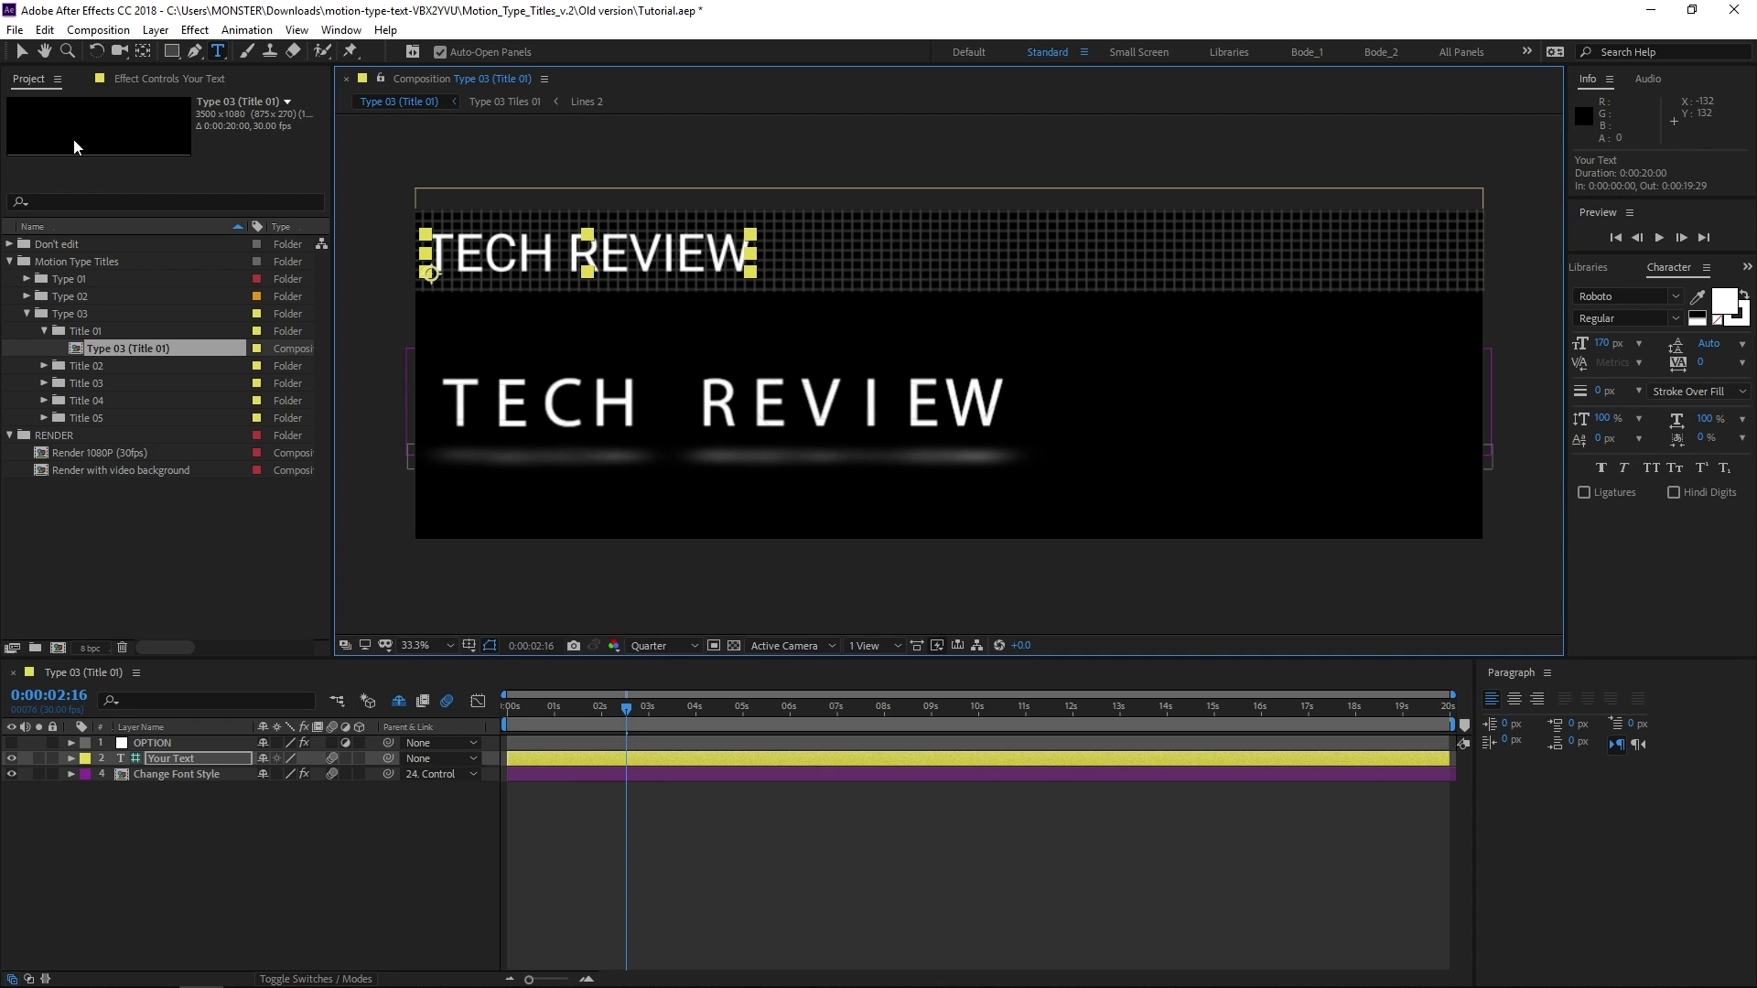
# Open the Change Font Style precomposition of the title and look through its letter layers
pyautogui.click(23, 50)
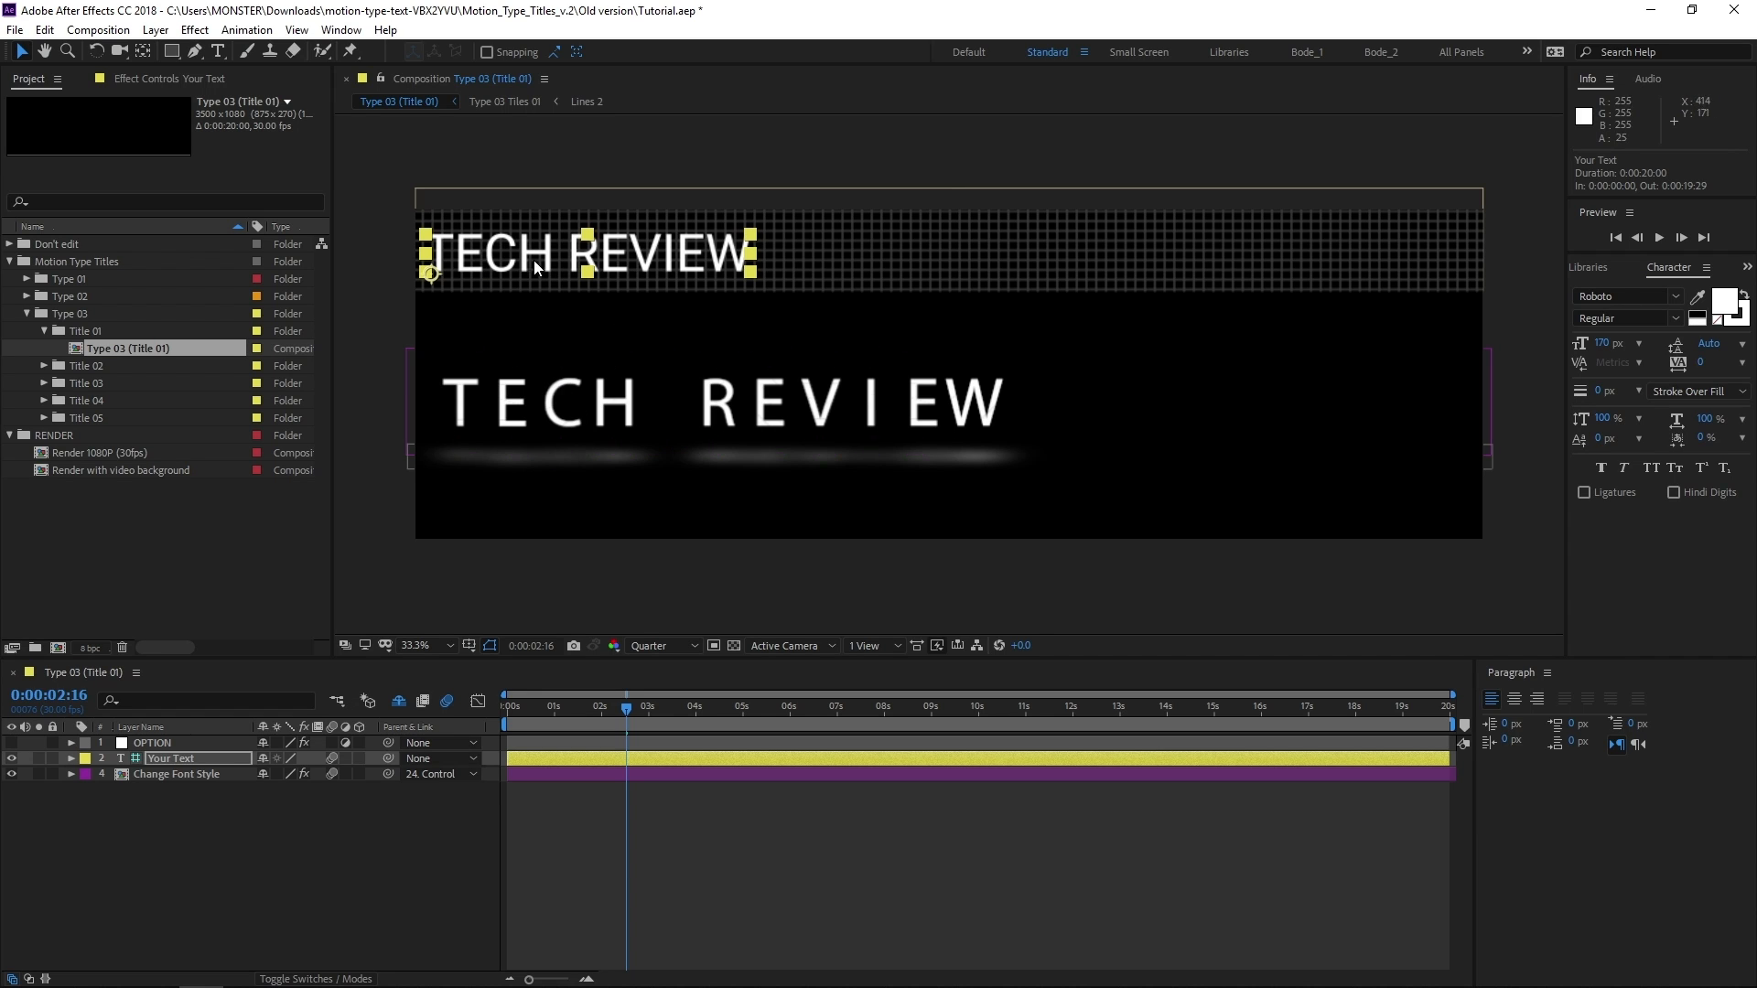
pyautogui.click(492, 259)
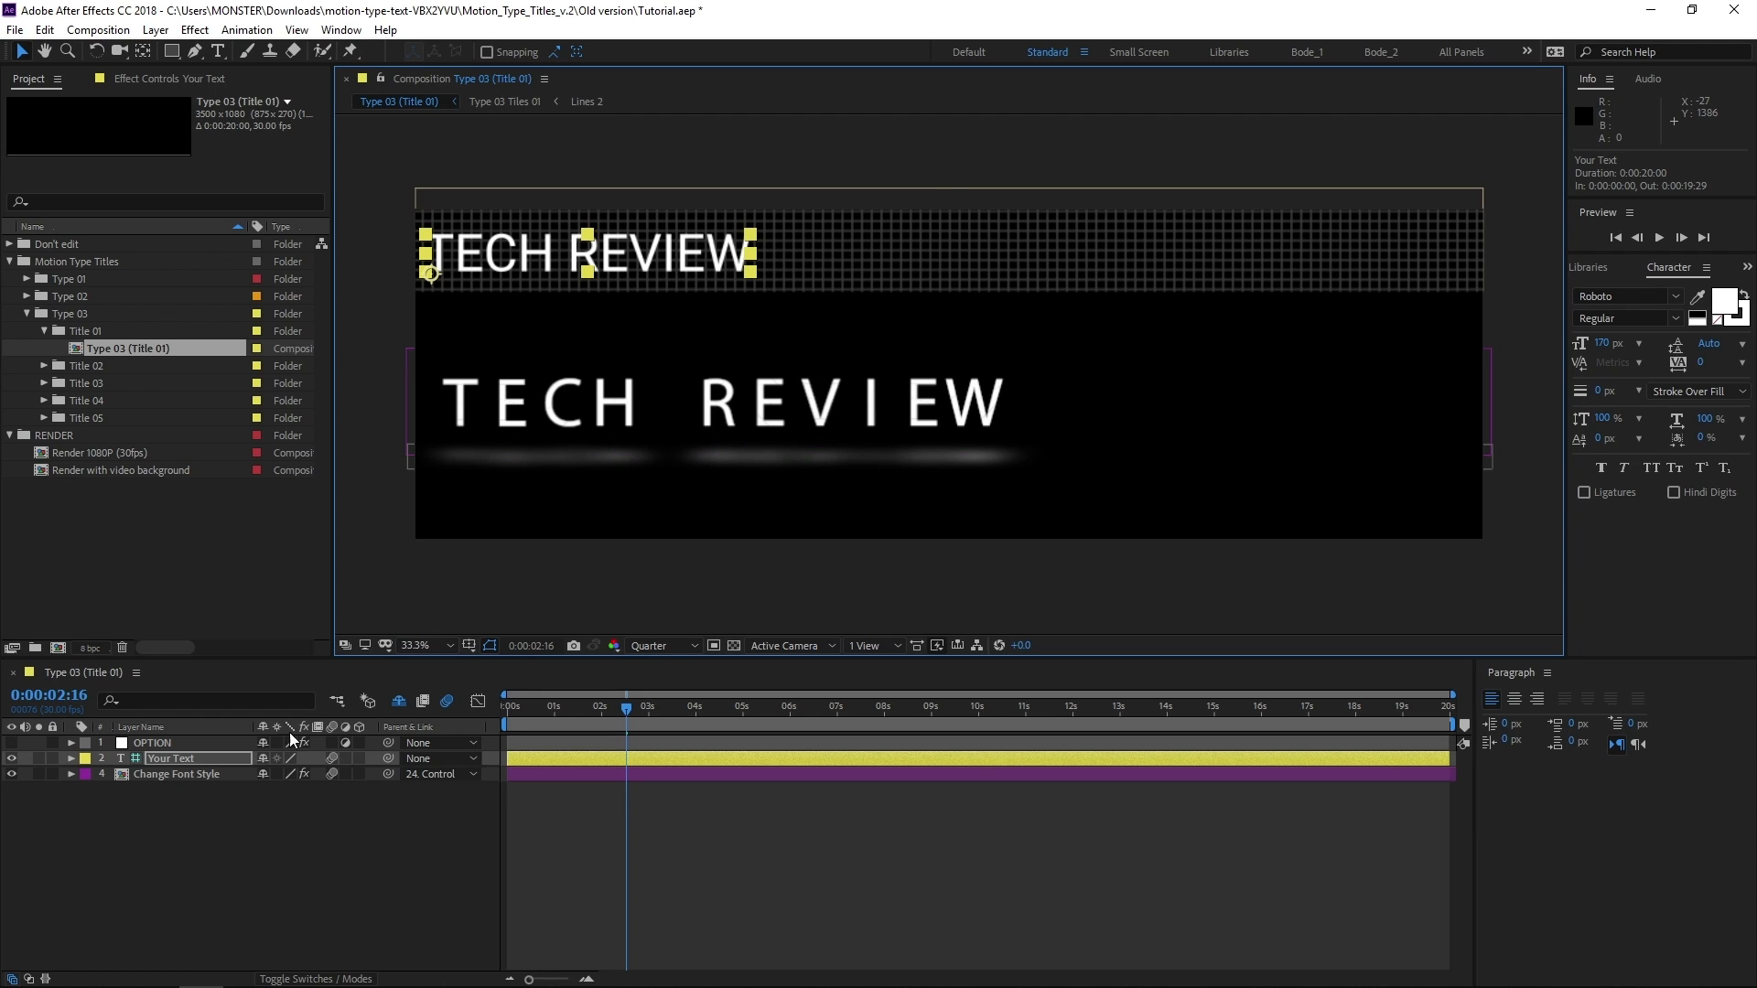
pyautogui.click(135, 774)
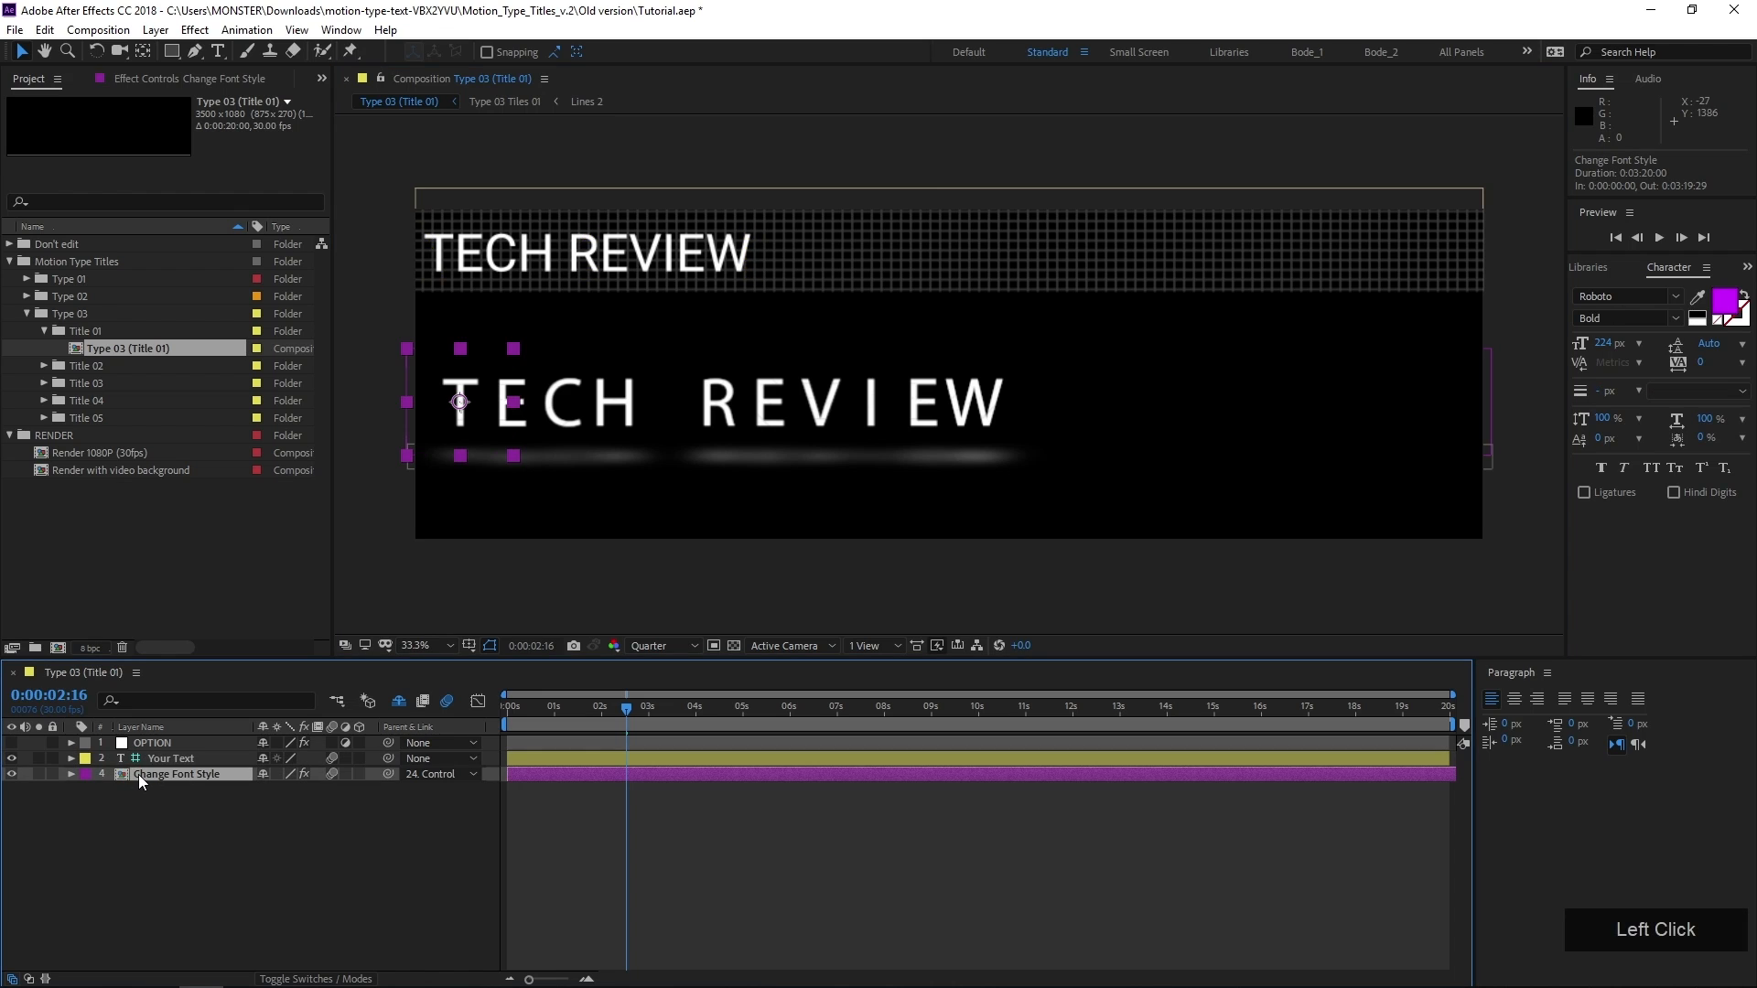
pyautogui.doubleClick(202, 773)
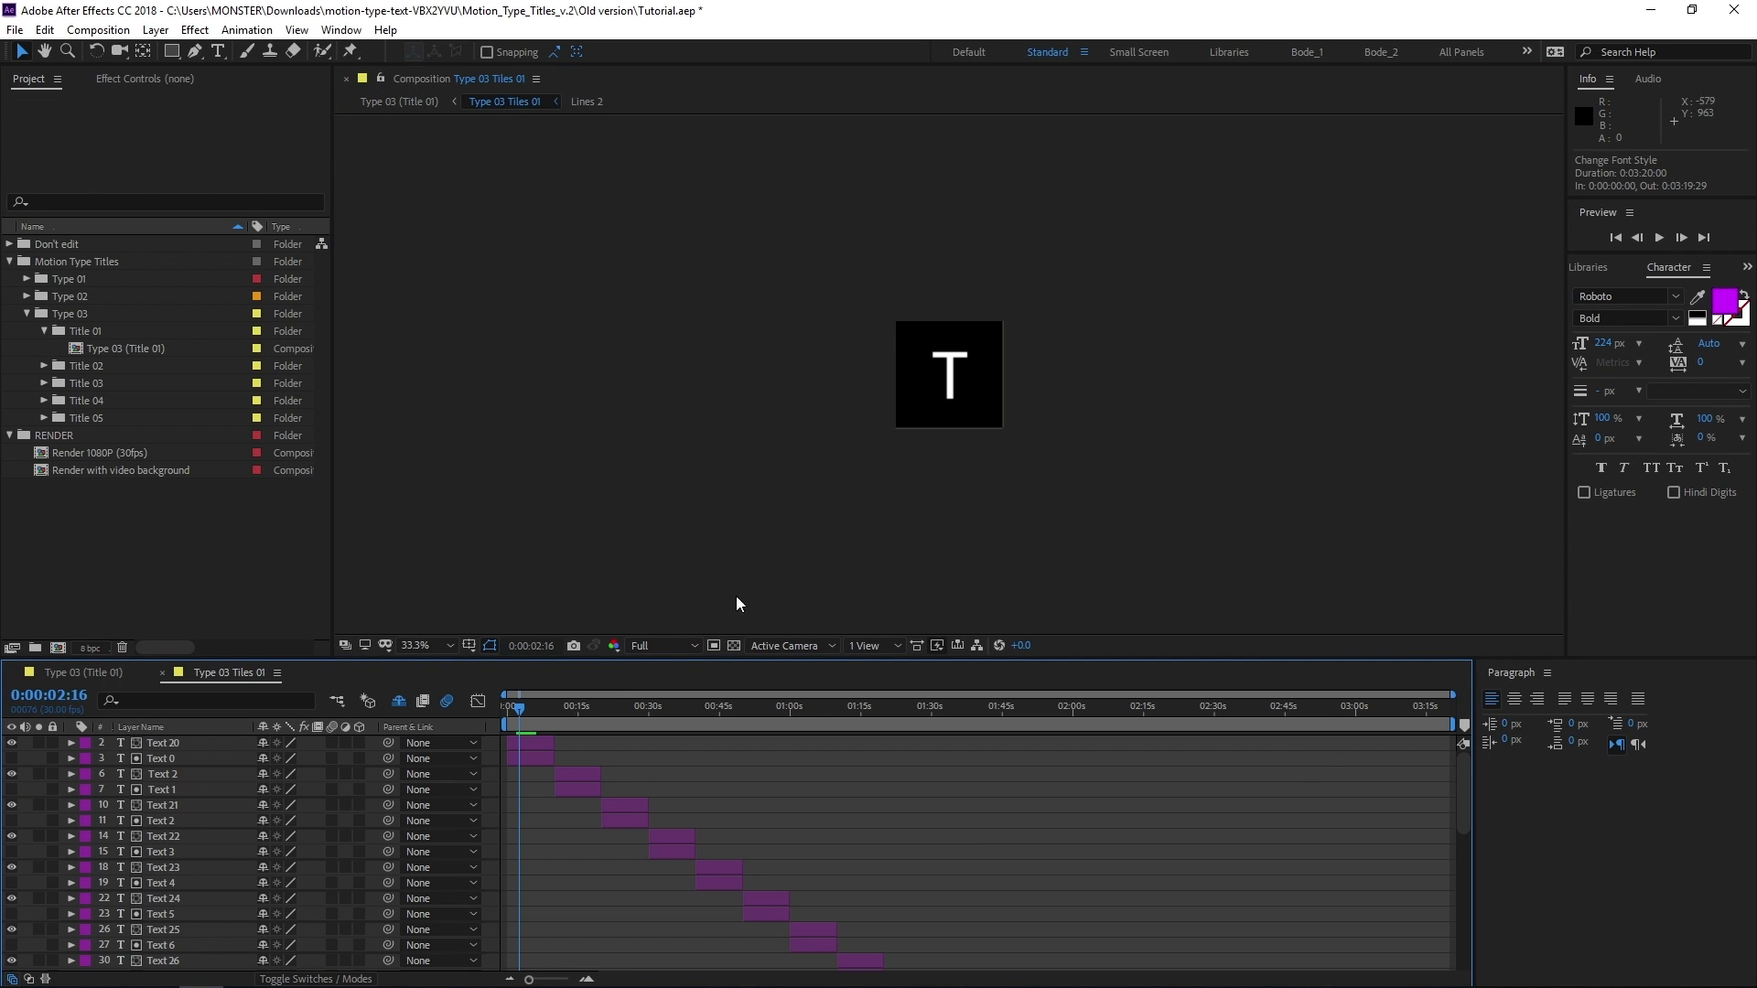
pyautogui.scroll(-3, 177, 826)
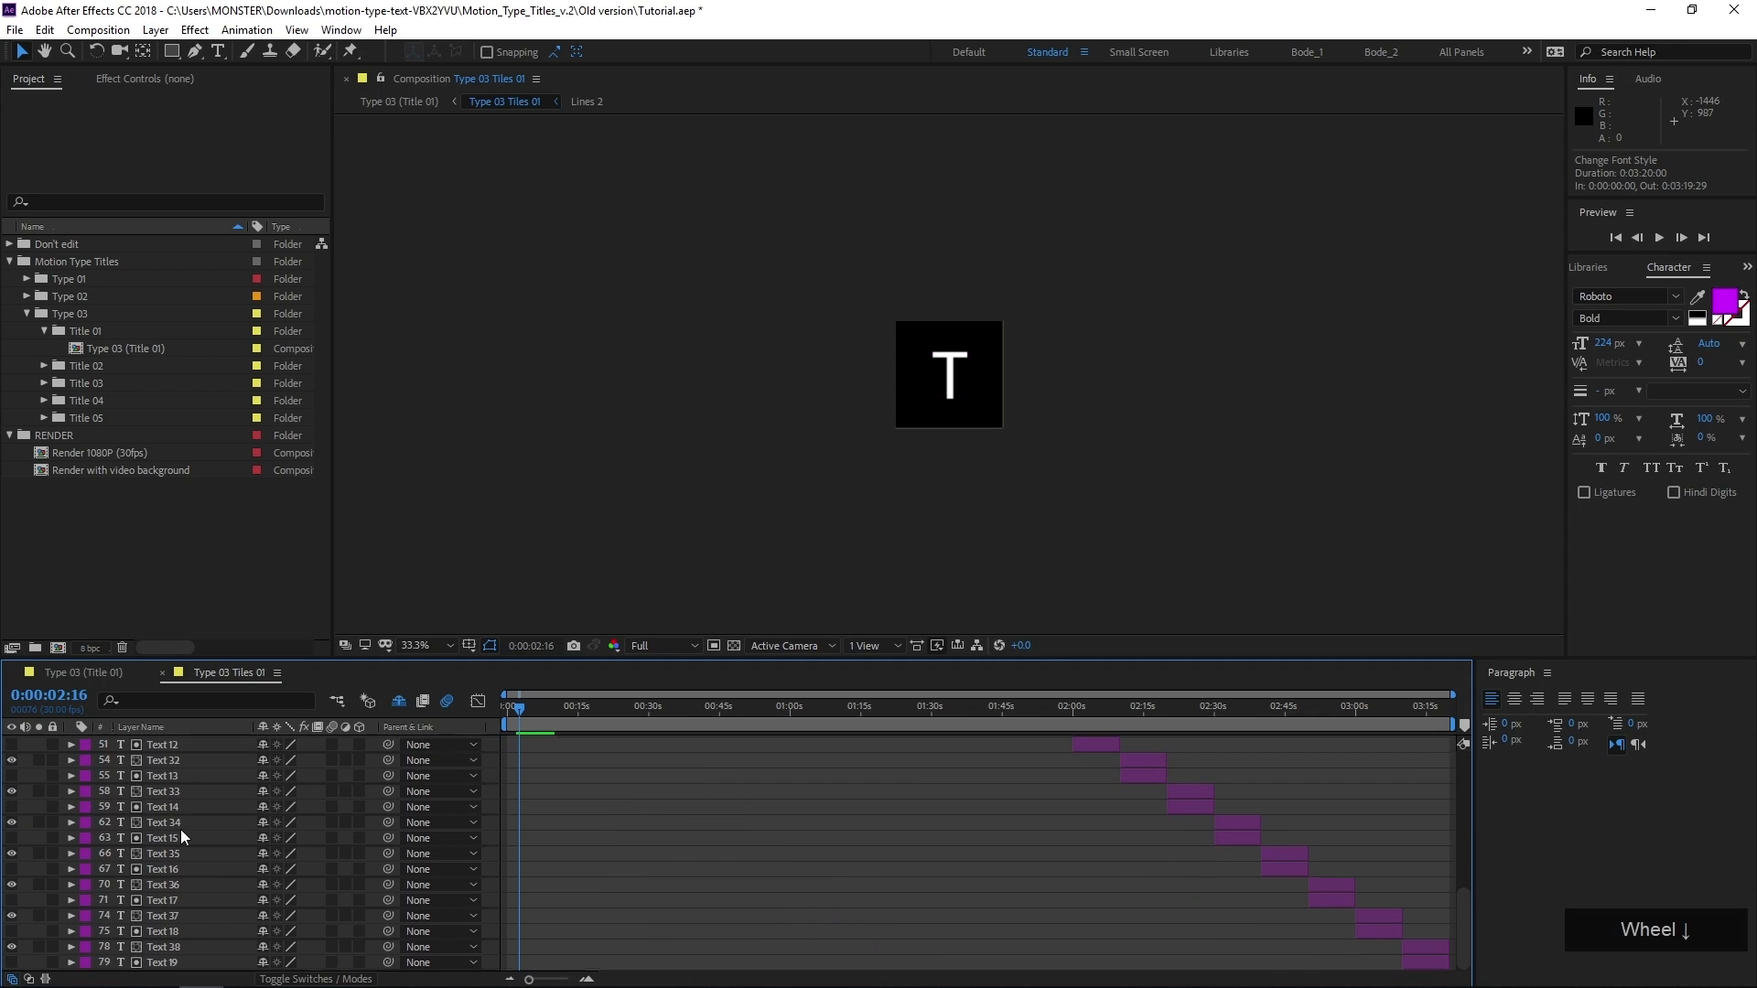
pyautogui.scroll(3, 174, 870)
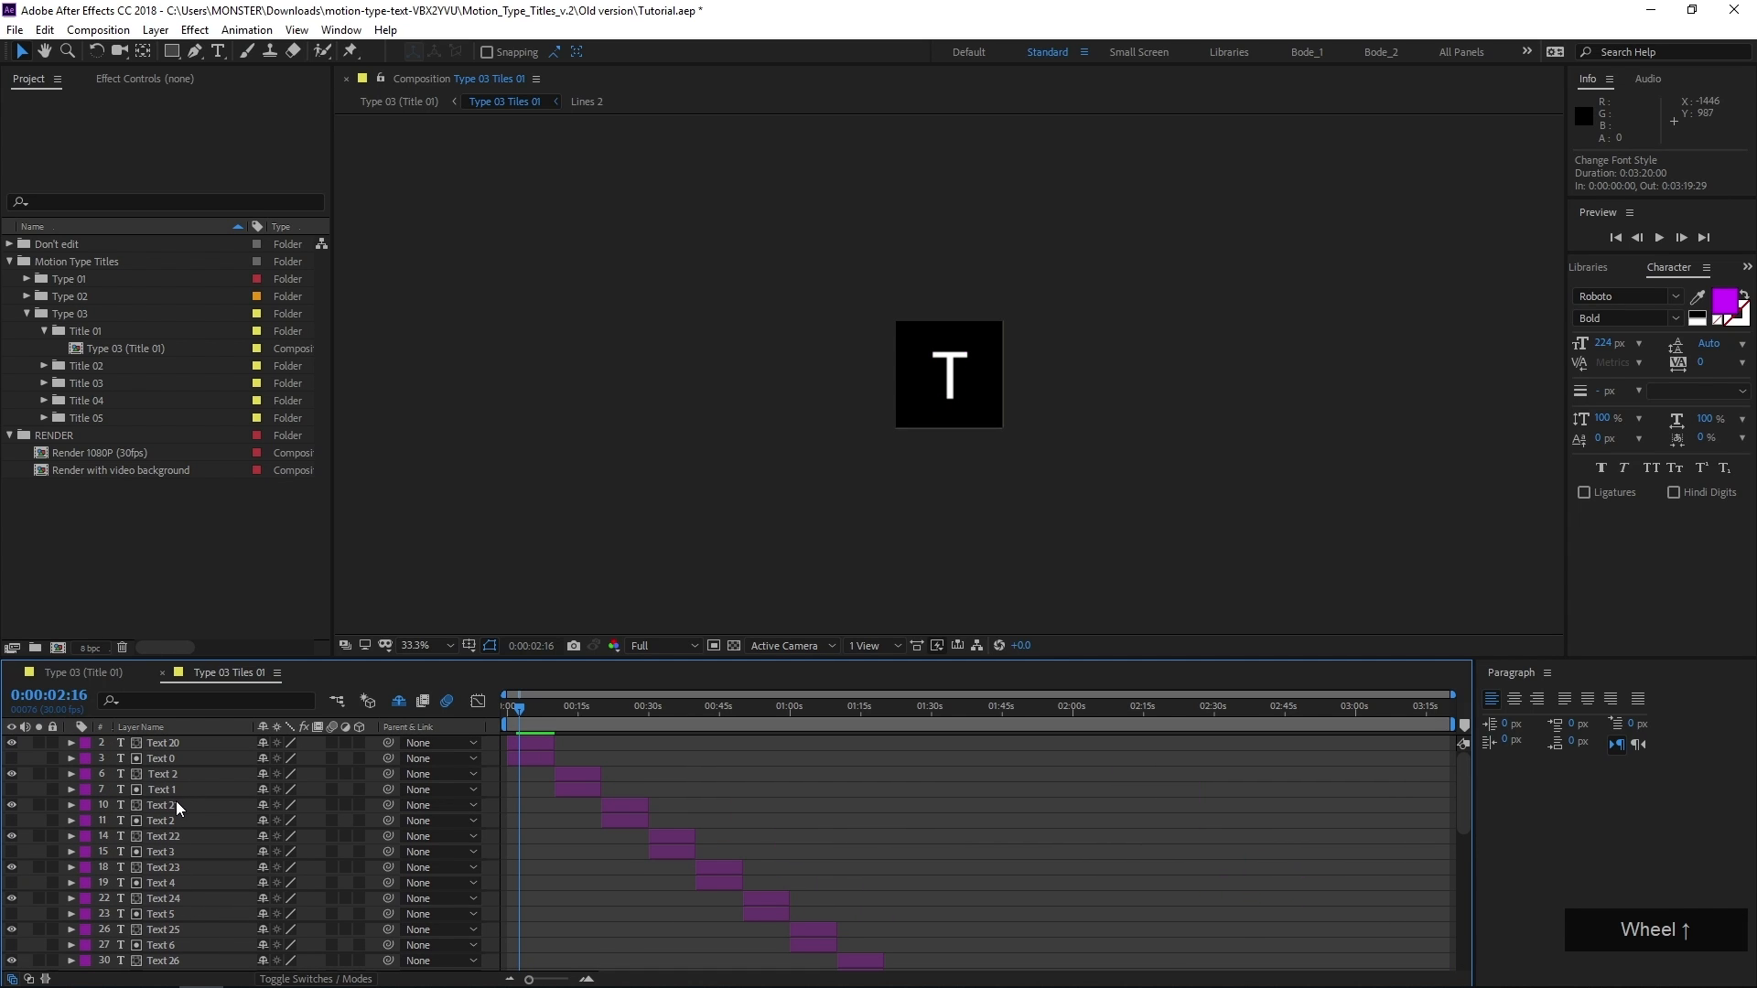
# Set the font of all text layers in Type 03 Tiles 01 to Roboto Bold
pyautogui.click(180, 746)
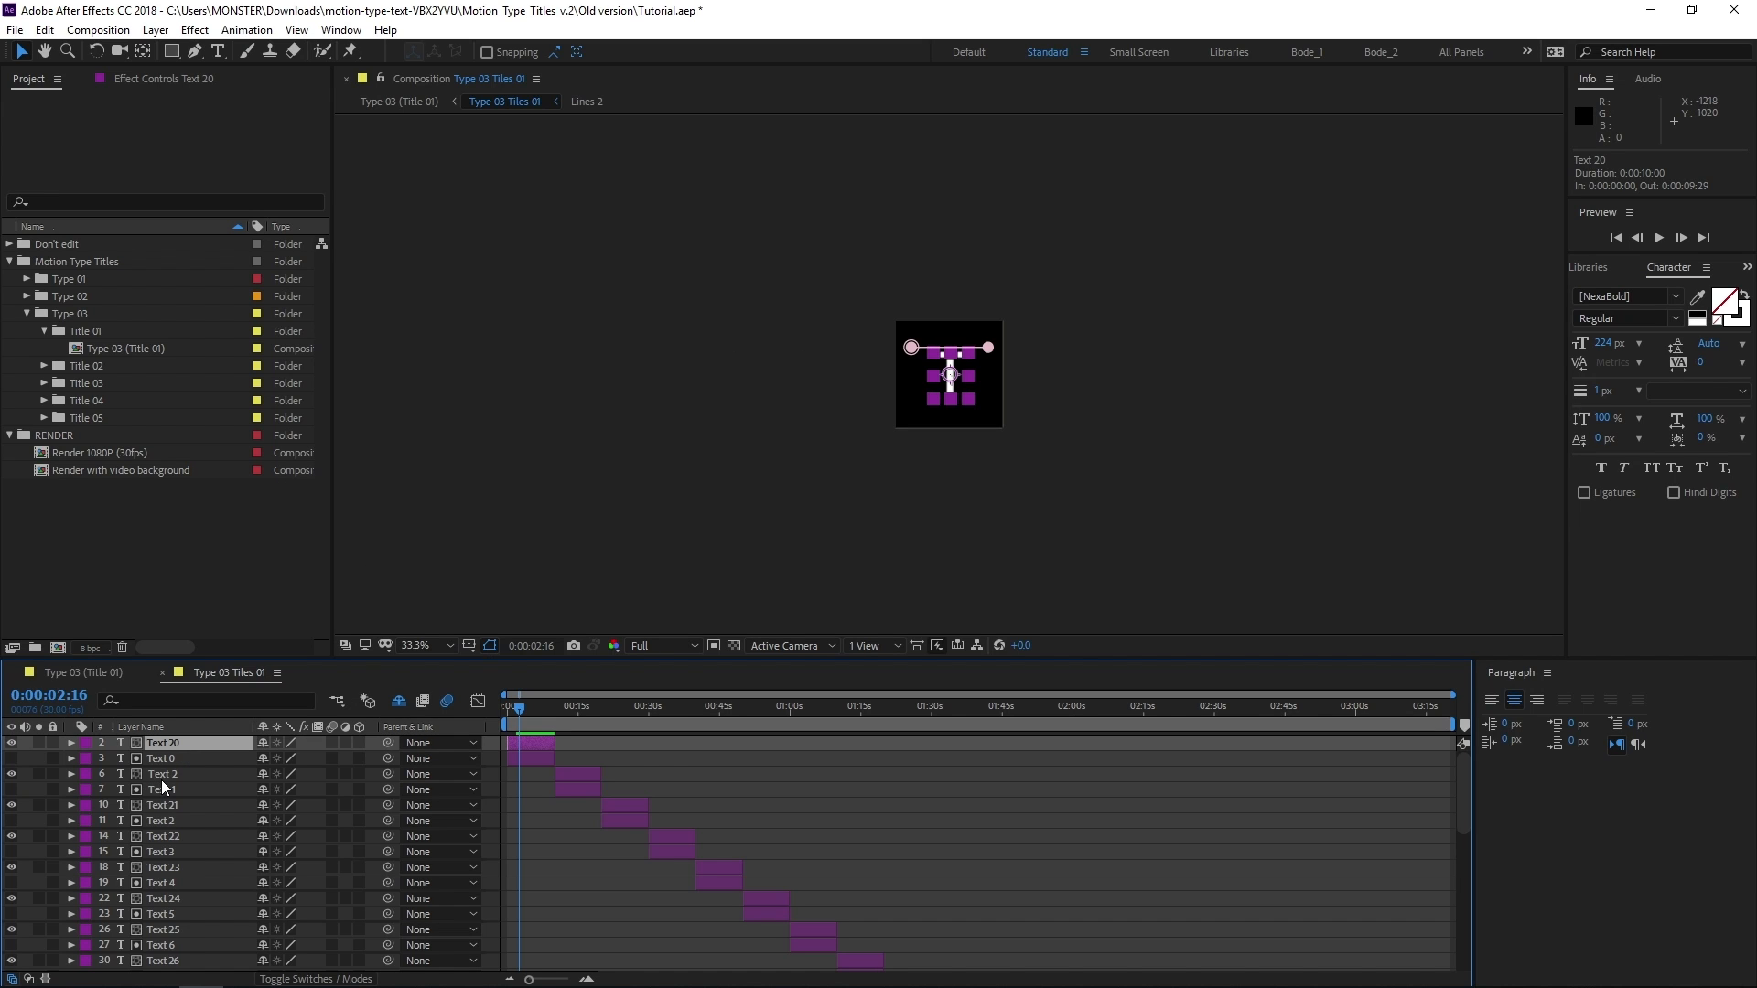
pyautogui.hotkey('ctrl', 'a')
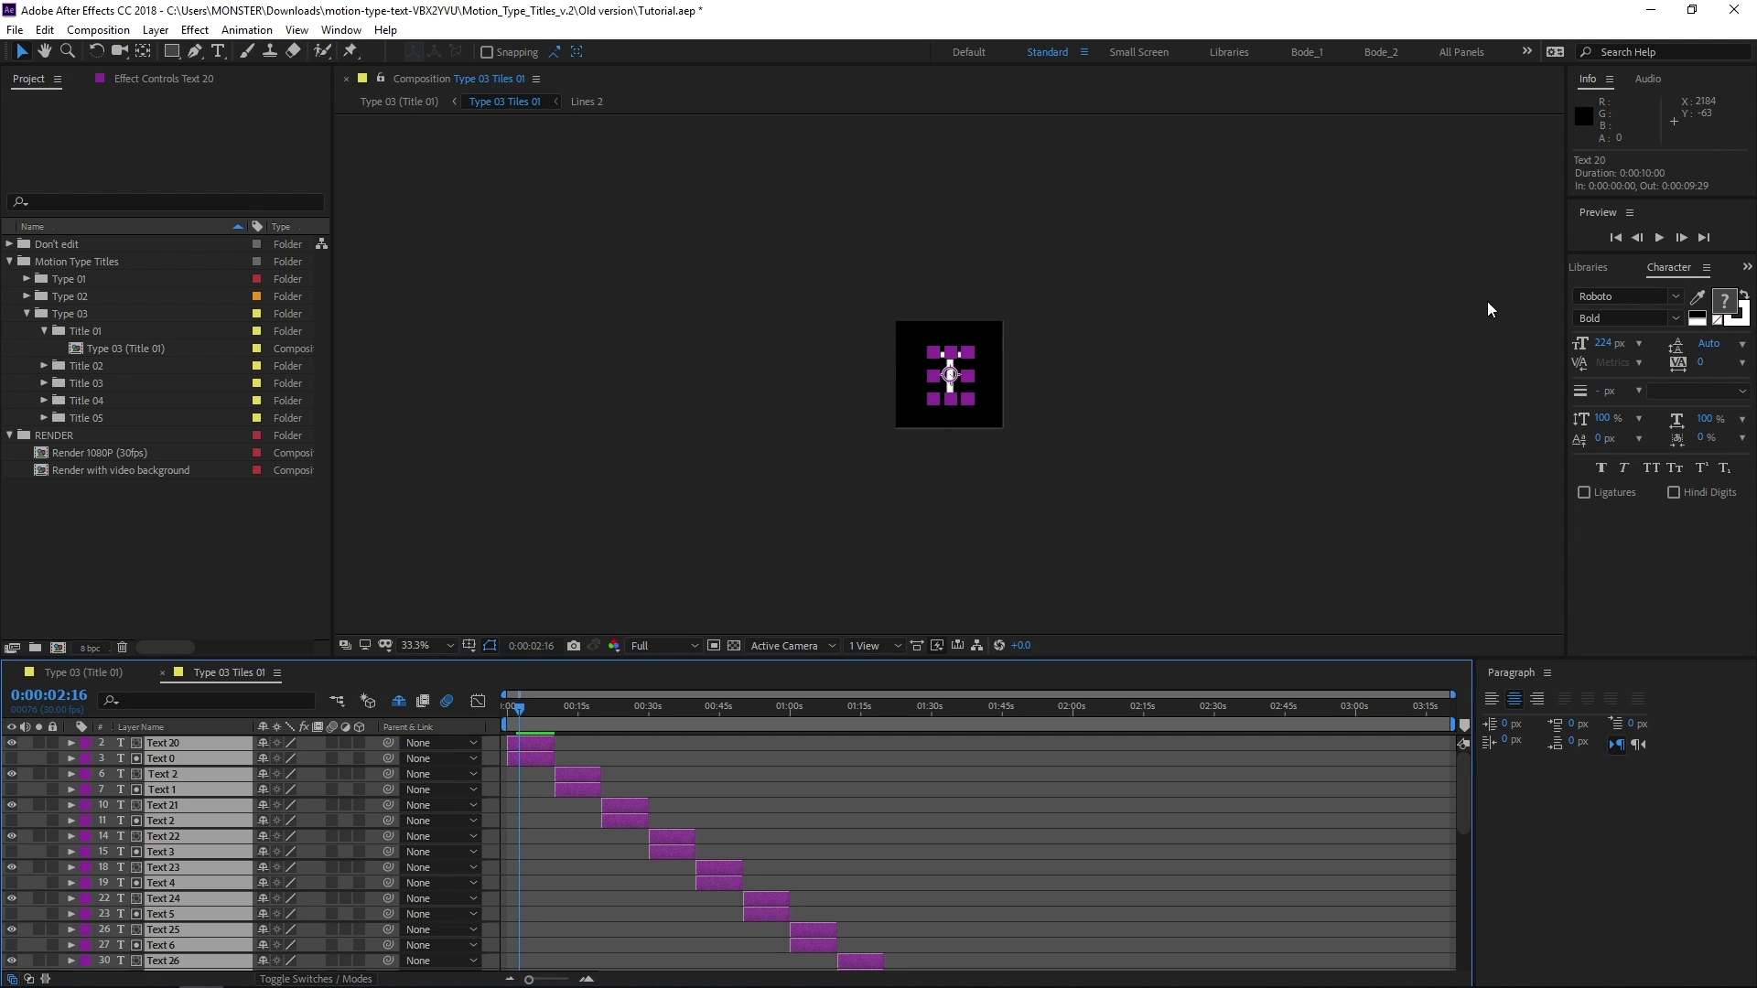
pyautogui.click(1644, 302)
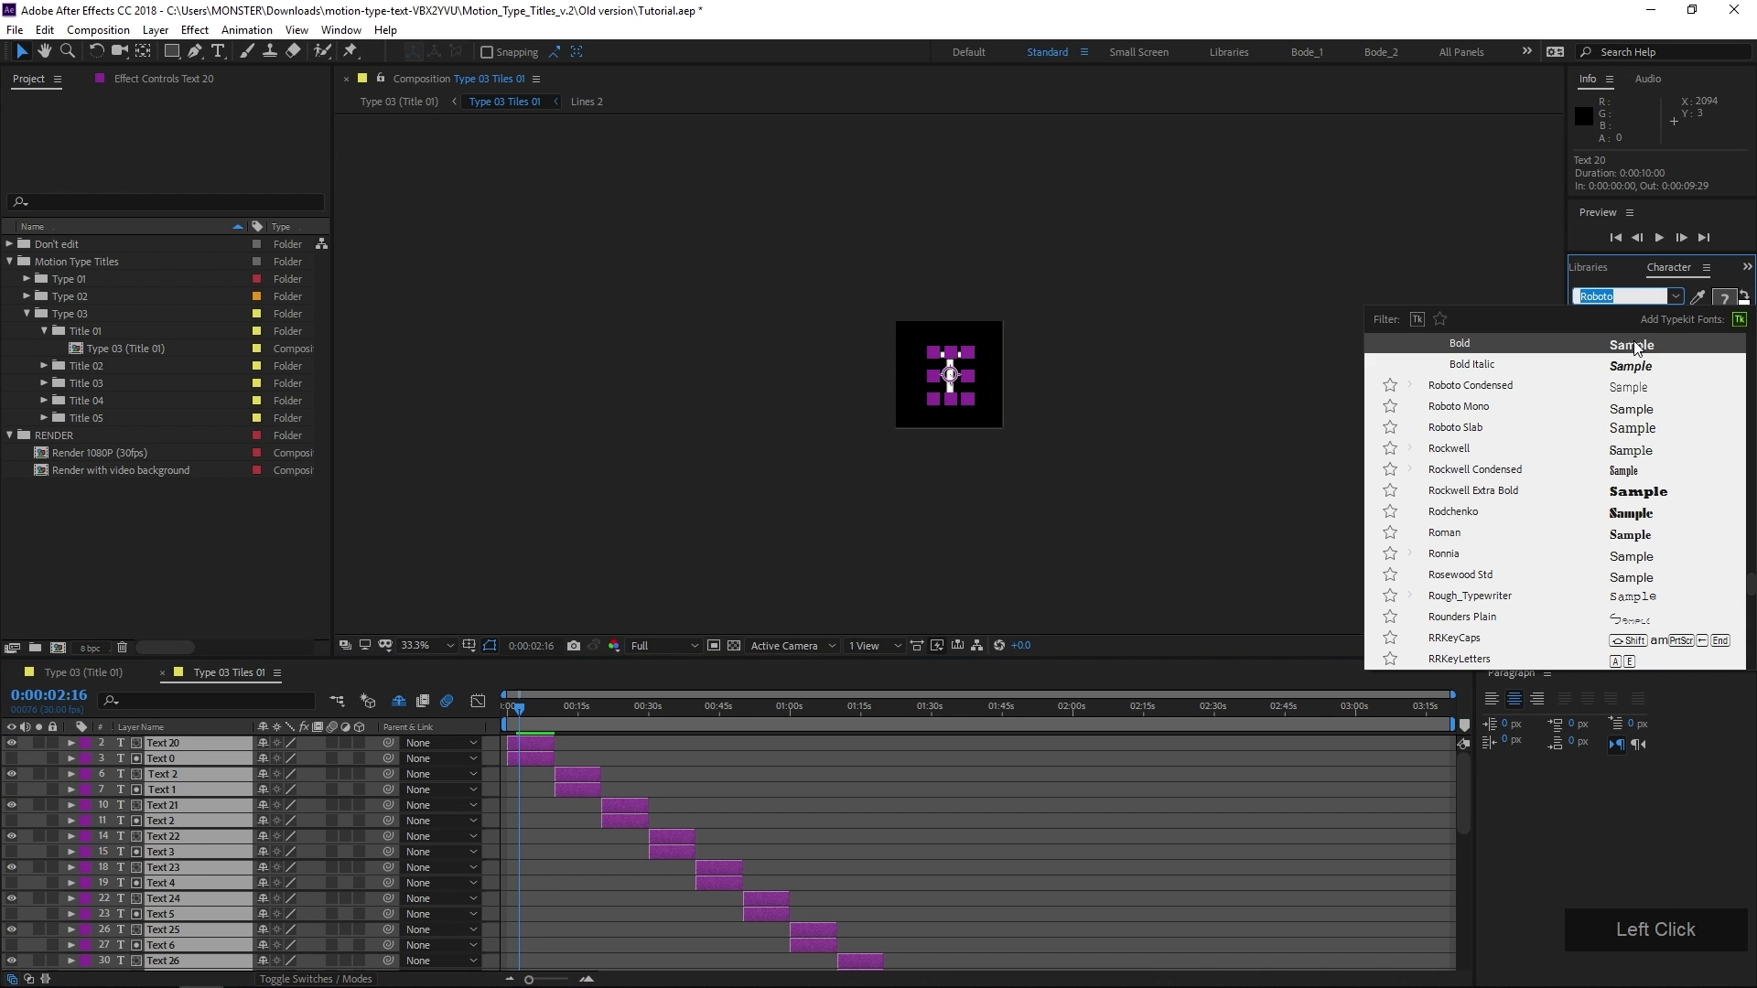
pyautogui.write('ro')
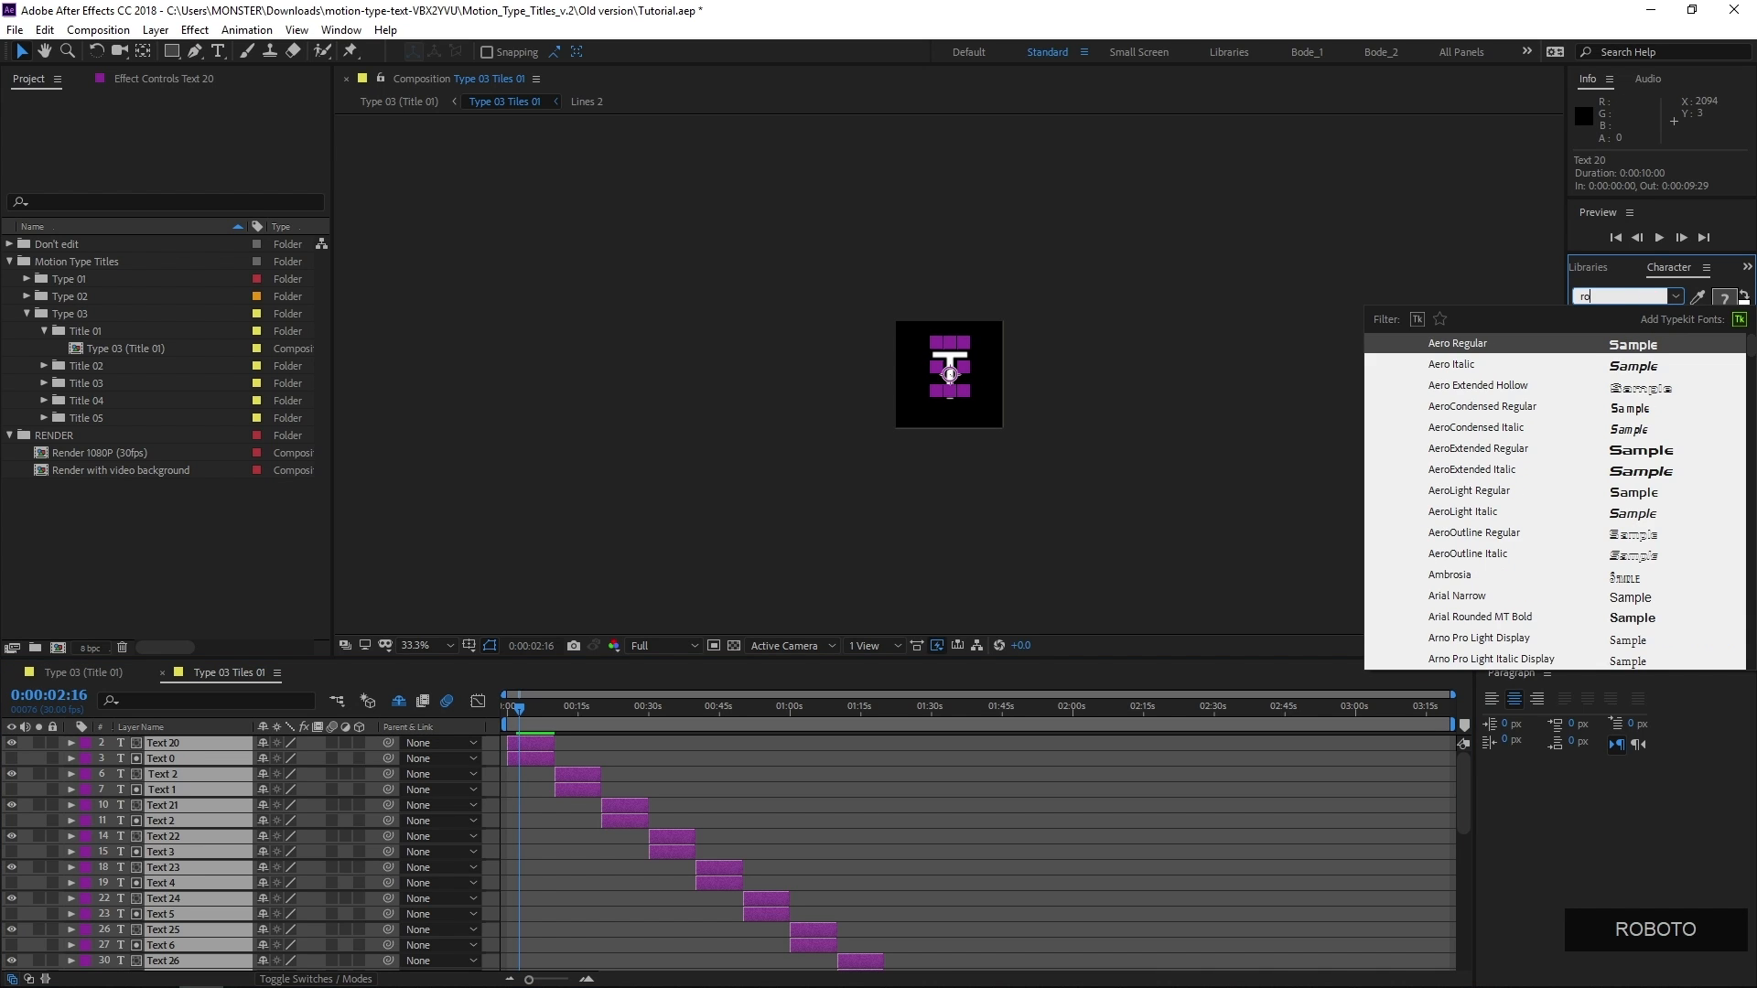
pyautogui.write('boto bold')
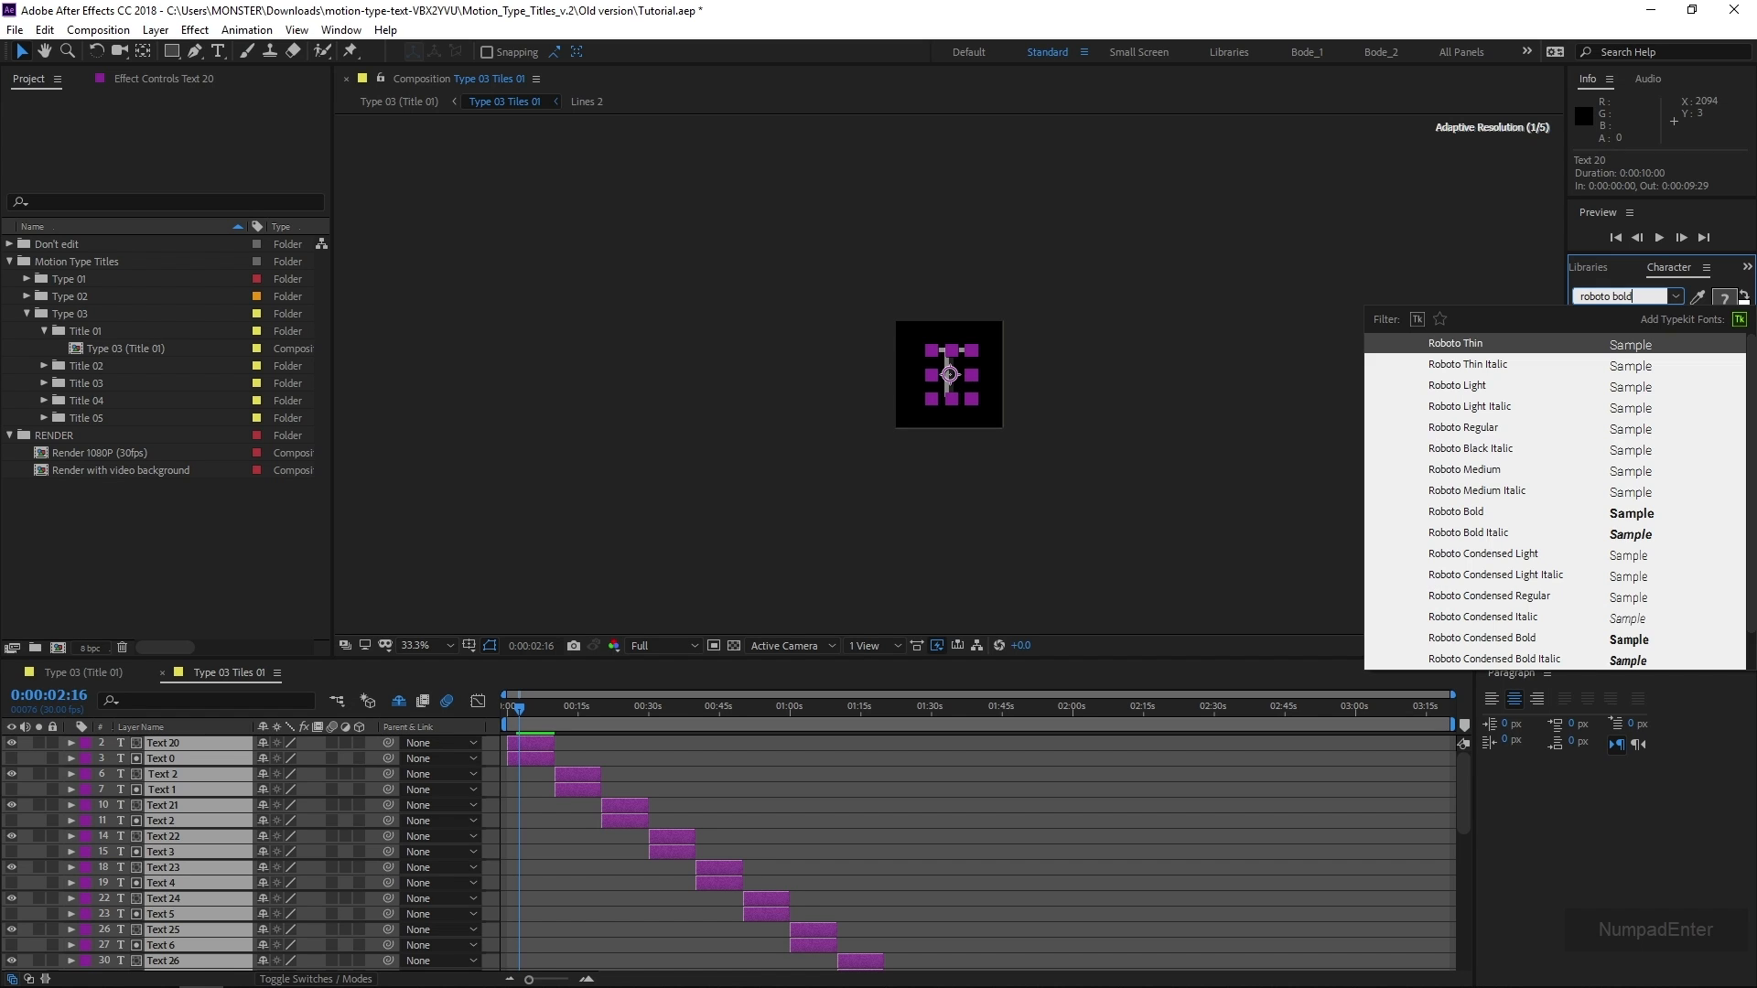
pyautogui.press('Return')
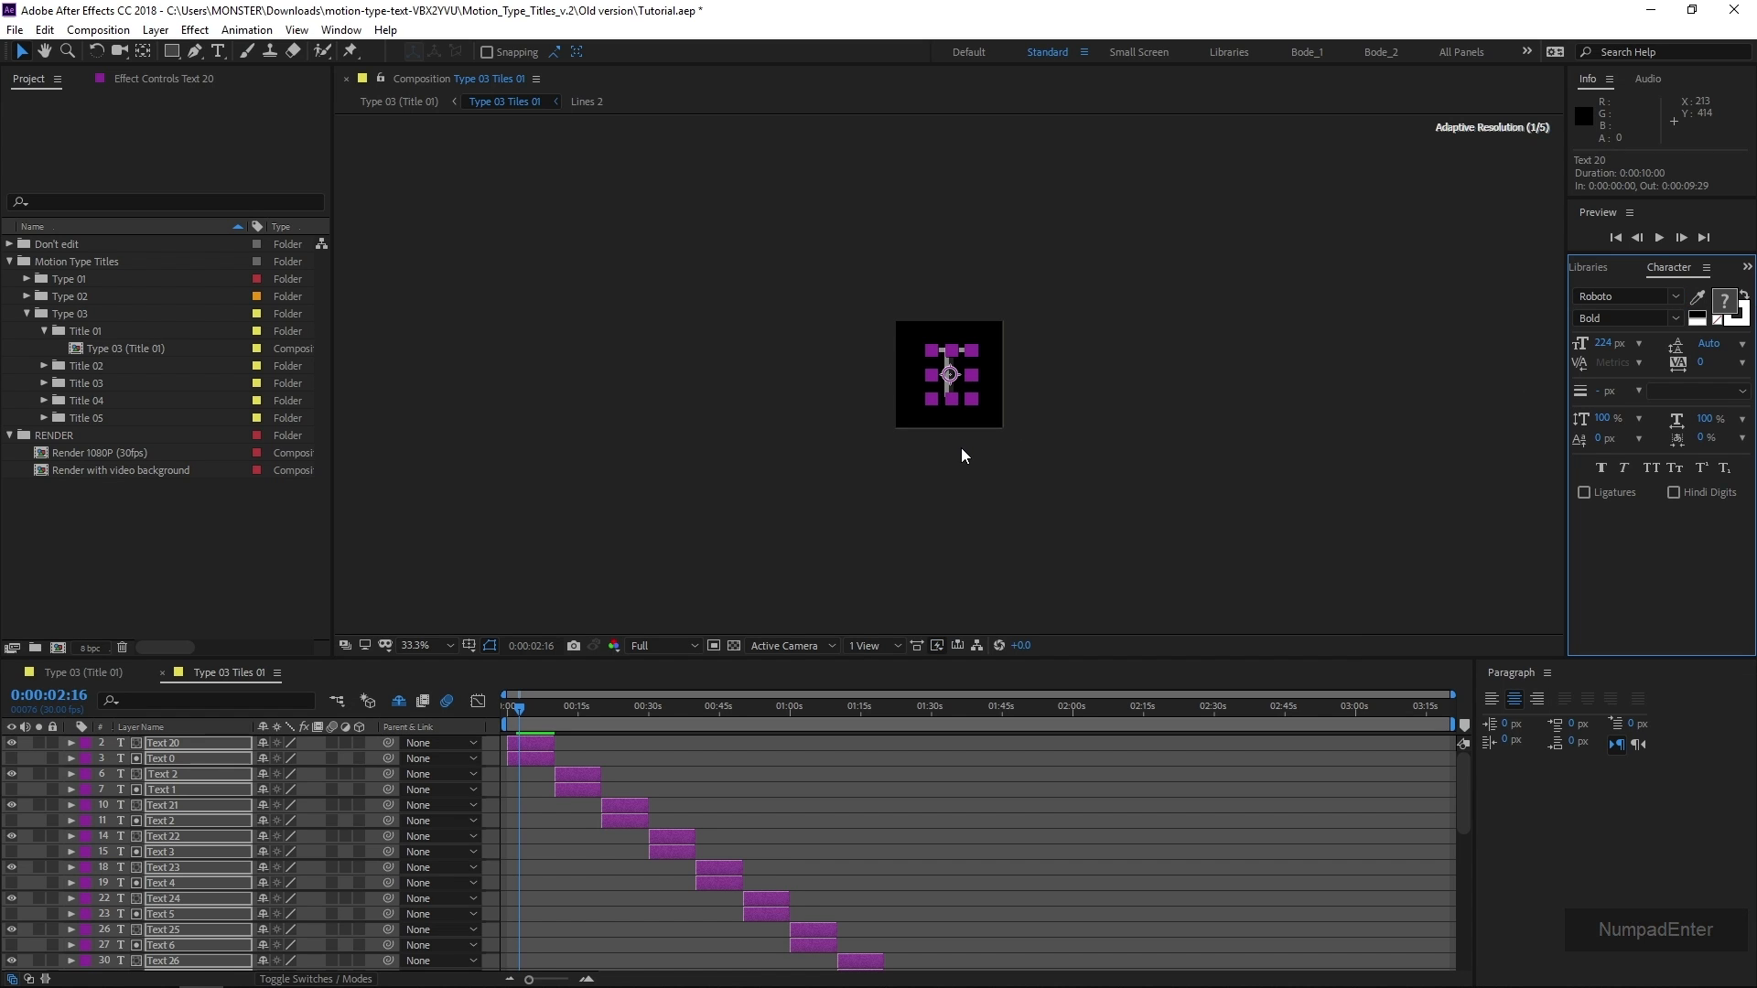
# Examine the restyled letters of Type 03 Tiles 01 up close at several points in time
pyautogui.click(531, 744)
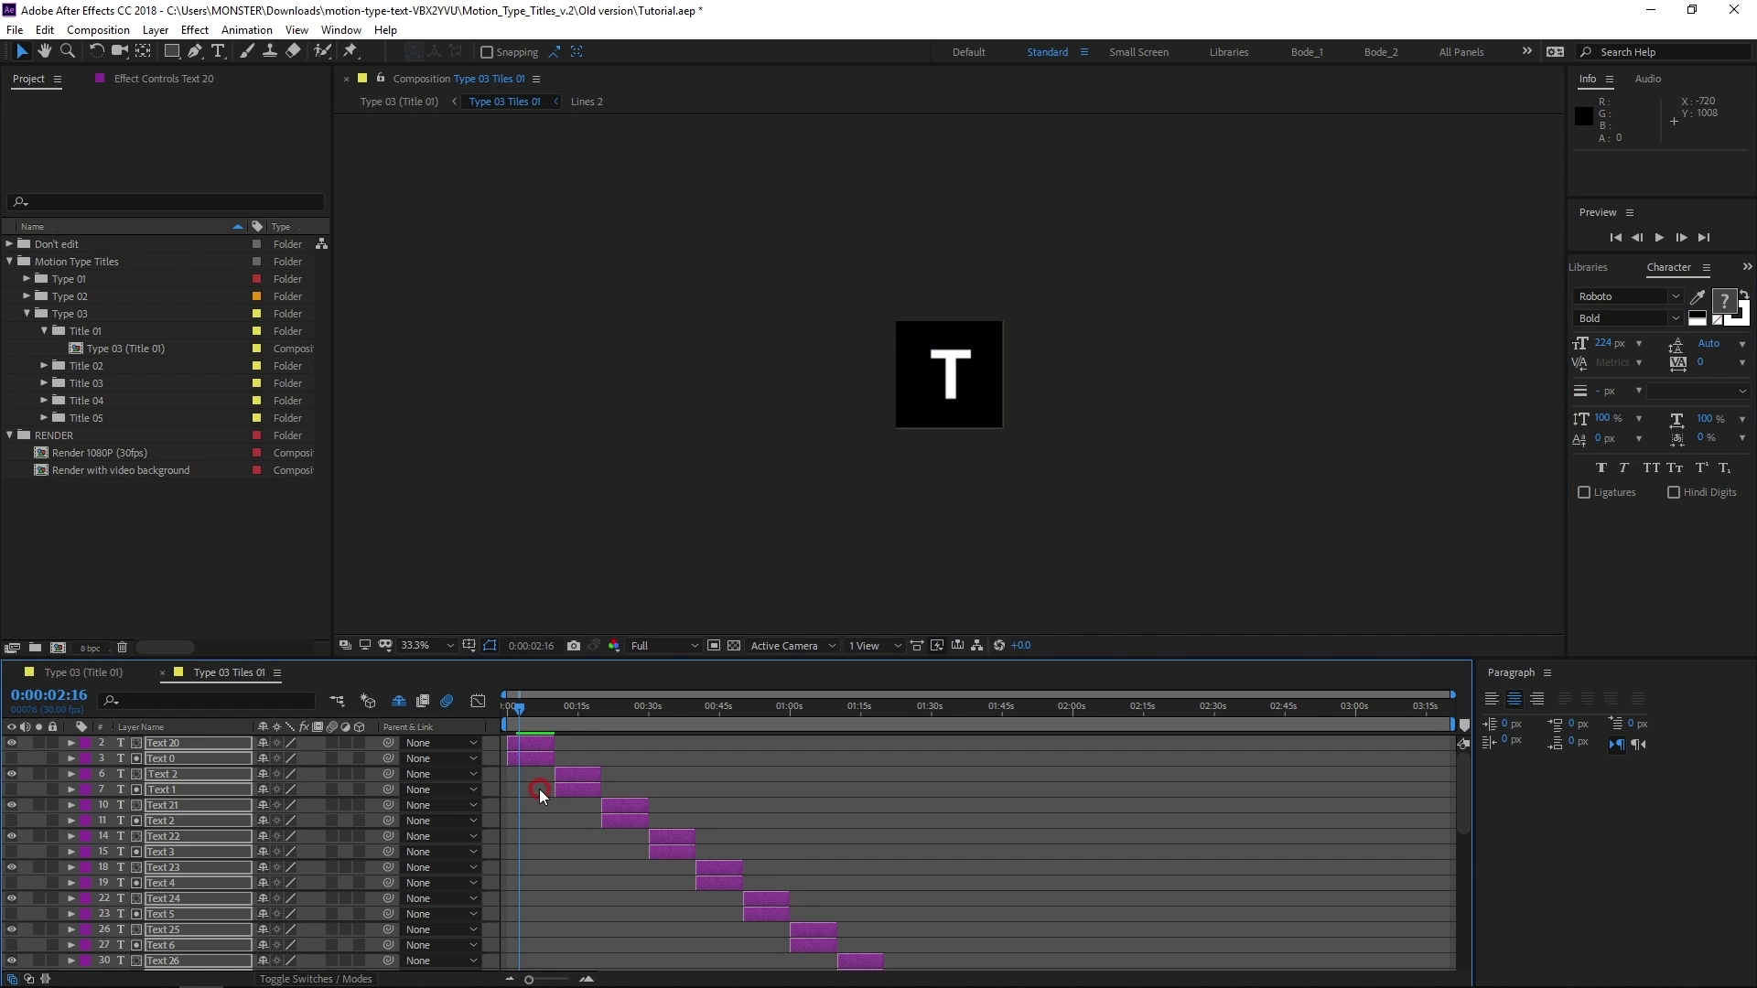
pyautogui.scroll(1, 959, 381)
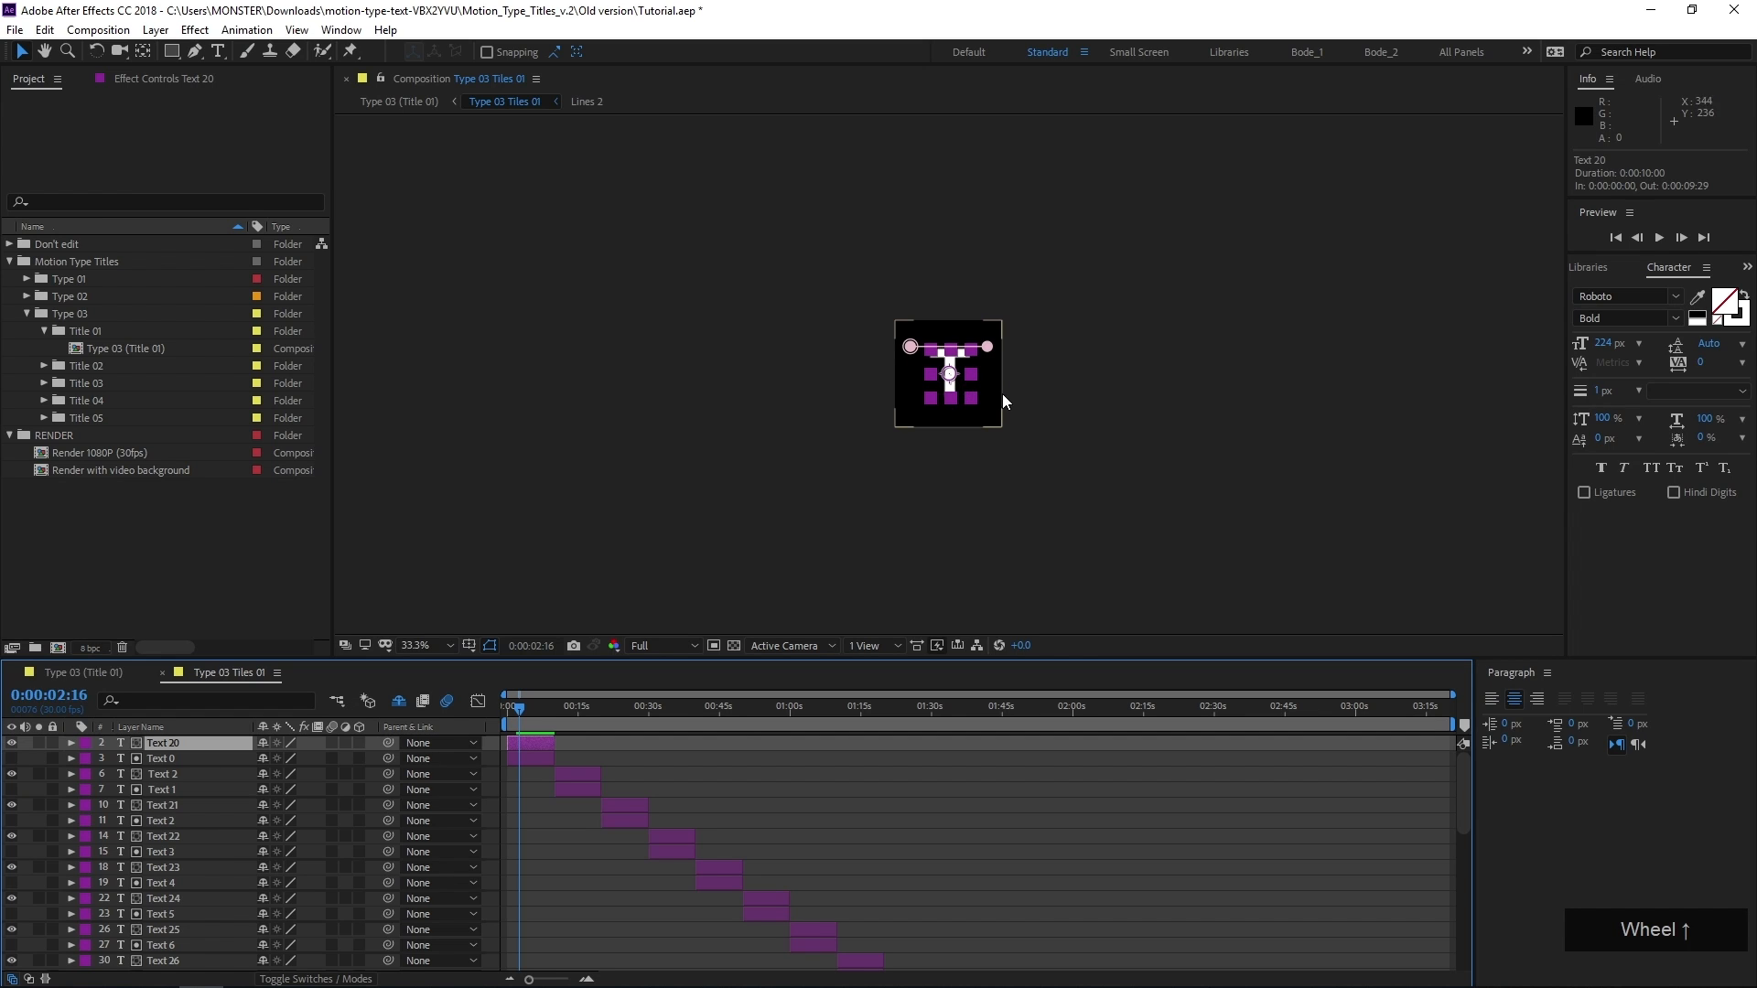
pyautogui.scroll(3, 997, 394)
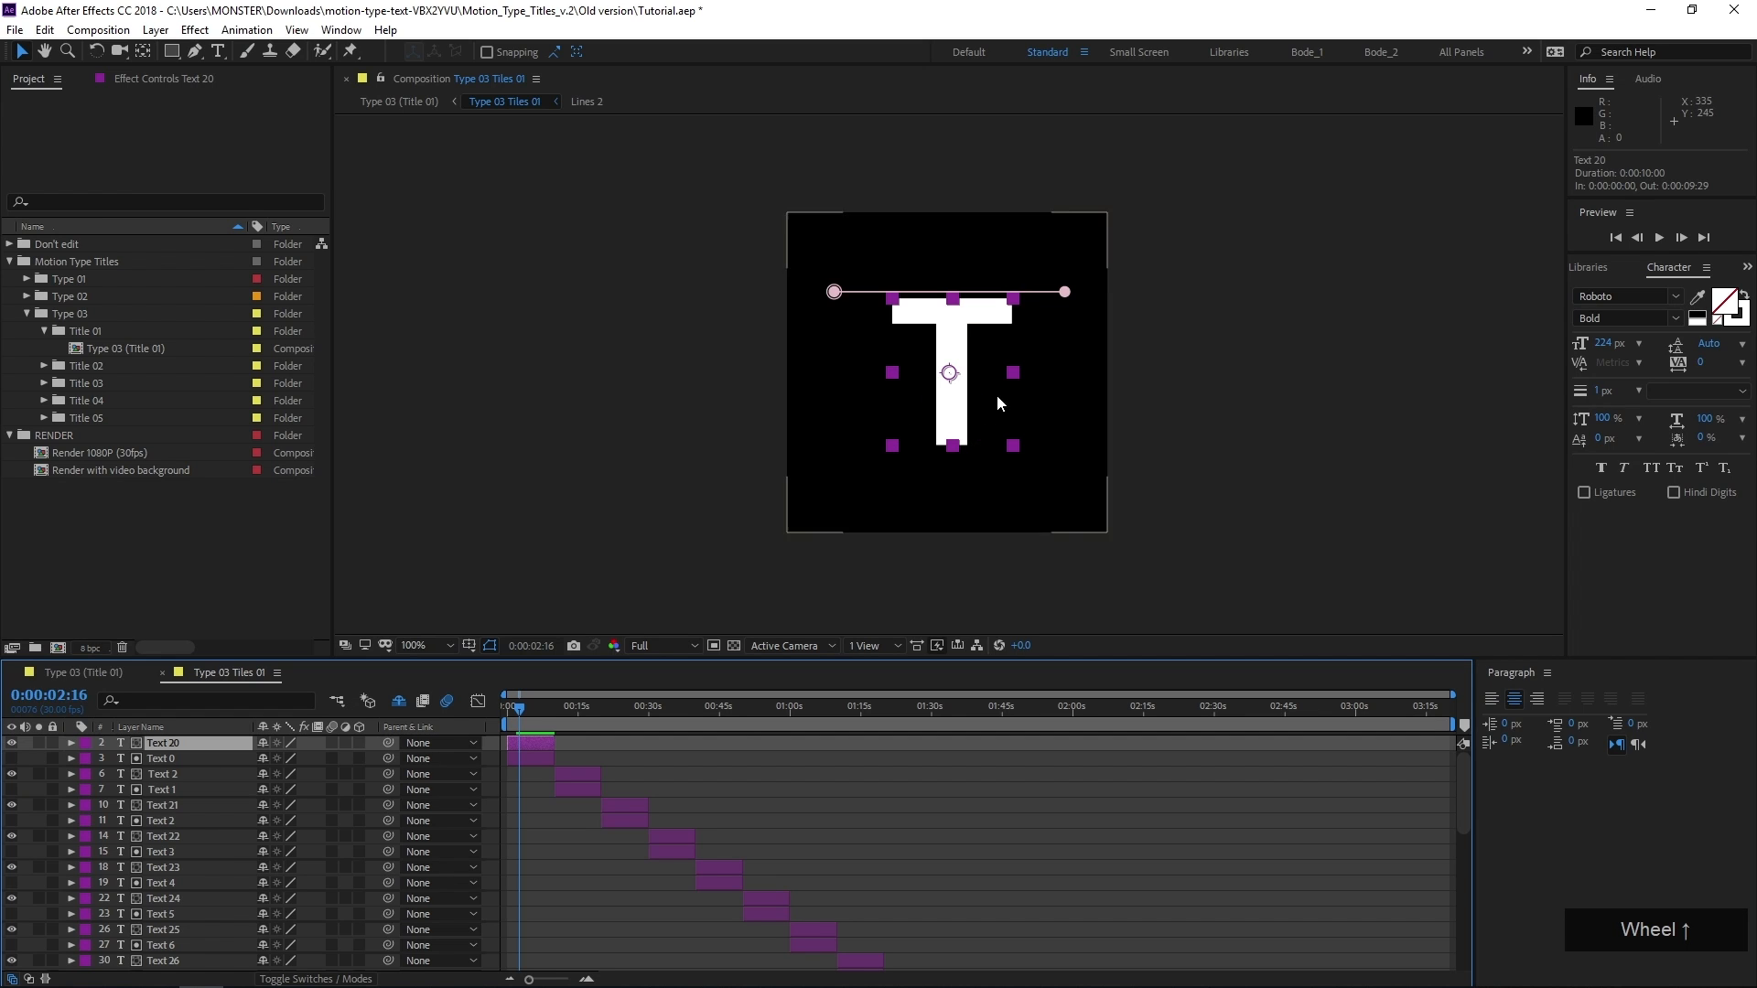
pyautogui.click(576, 710)
pyautogui.click(627, 710)
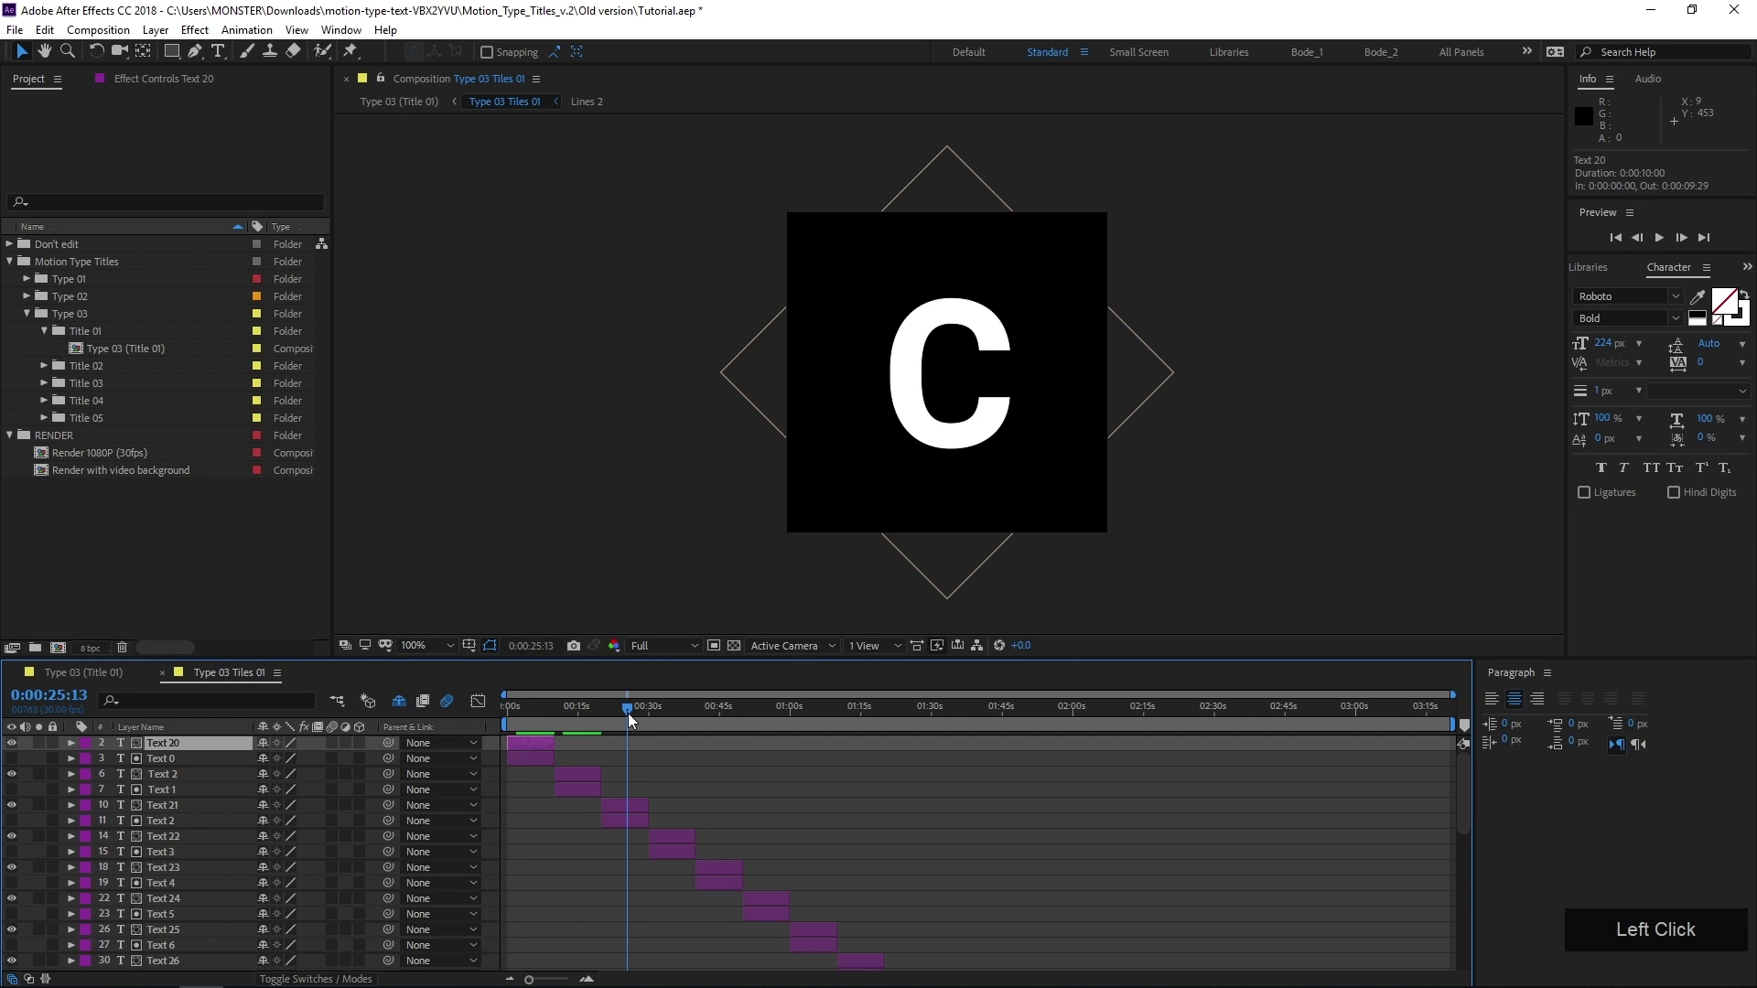
# Return to the Type 03 (Title 01) composition and inspect the animated letters at 0:00:01:06
pyautogui.click(68, 671)
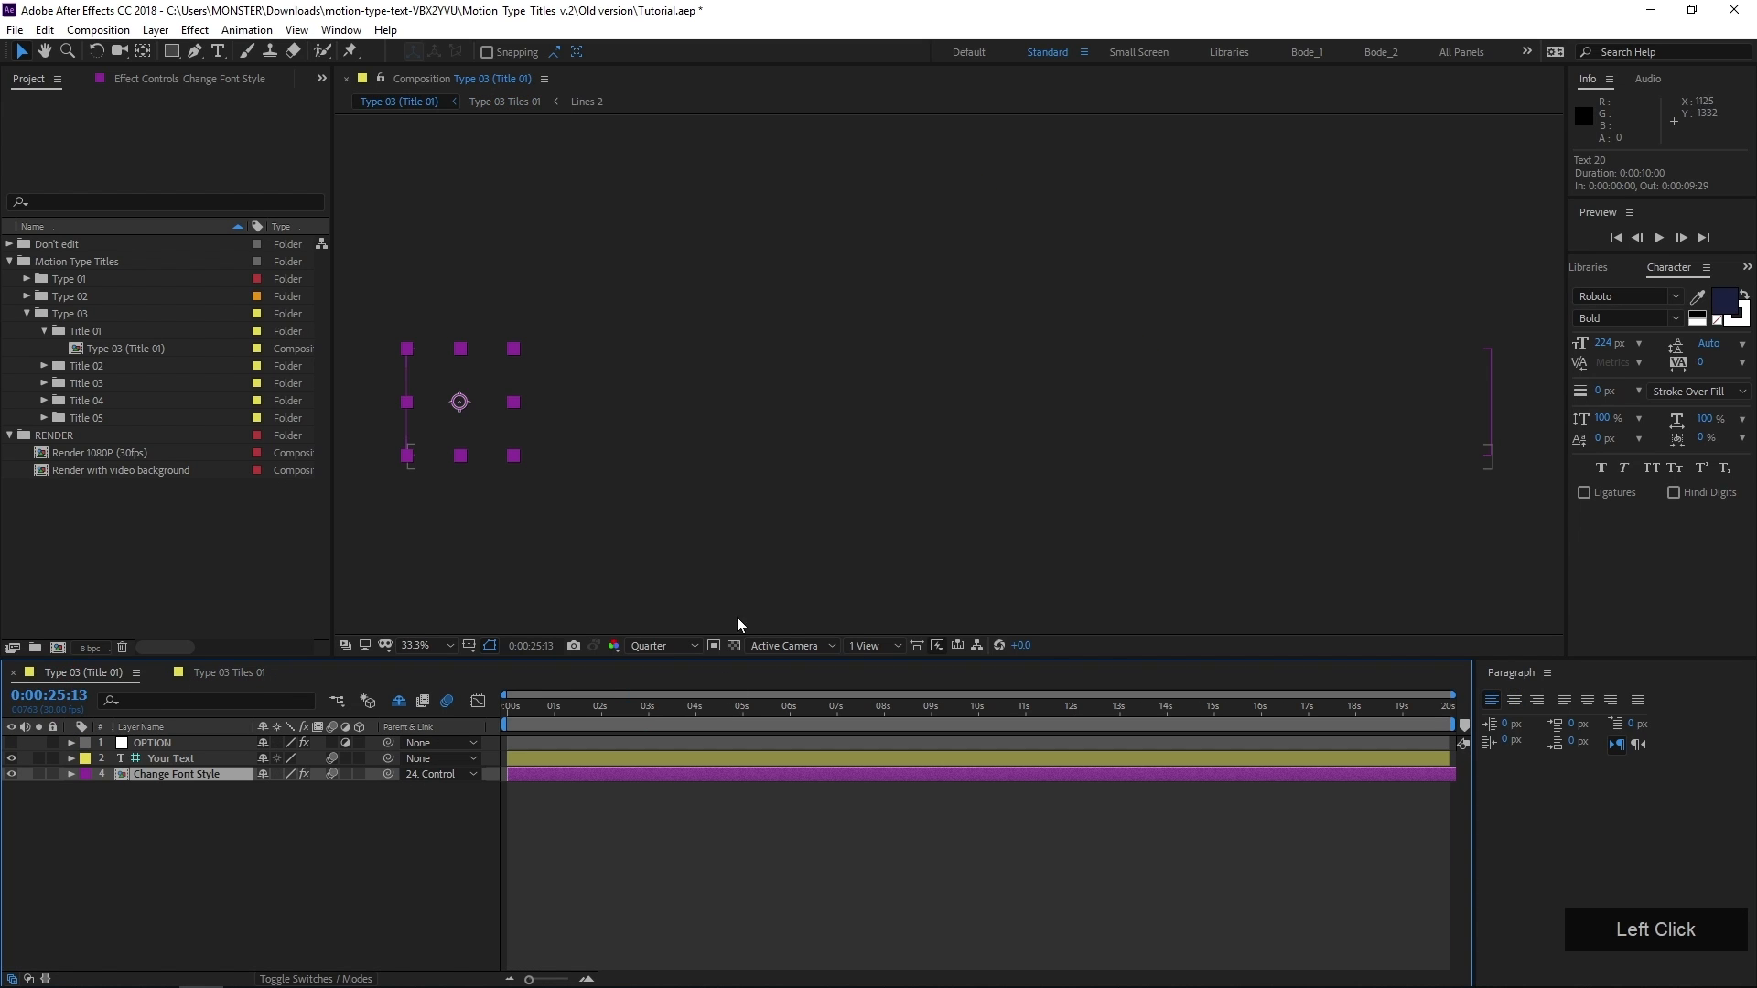
pyautogui.scroll(-2, 631, 474)
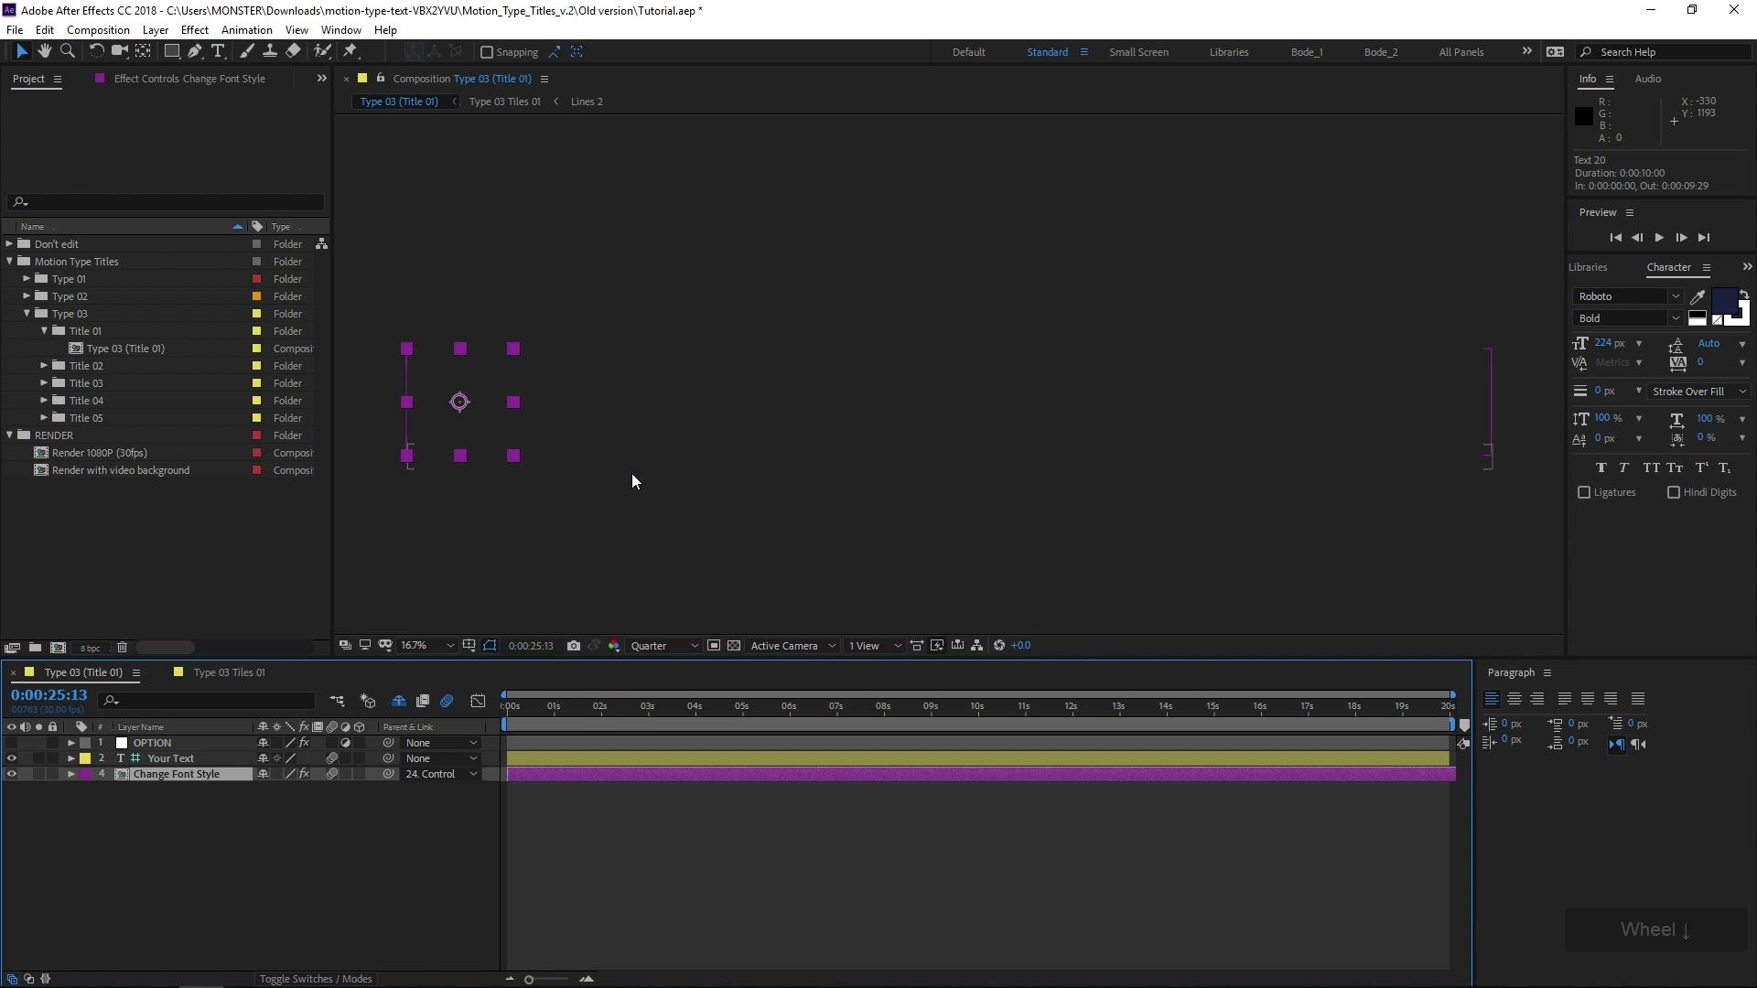
pyautogui.click(565, 724)
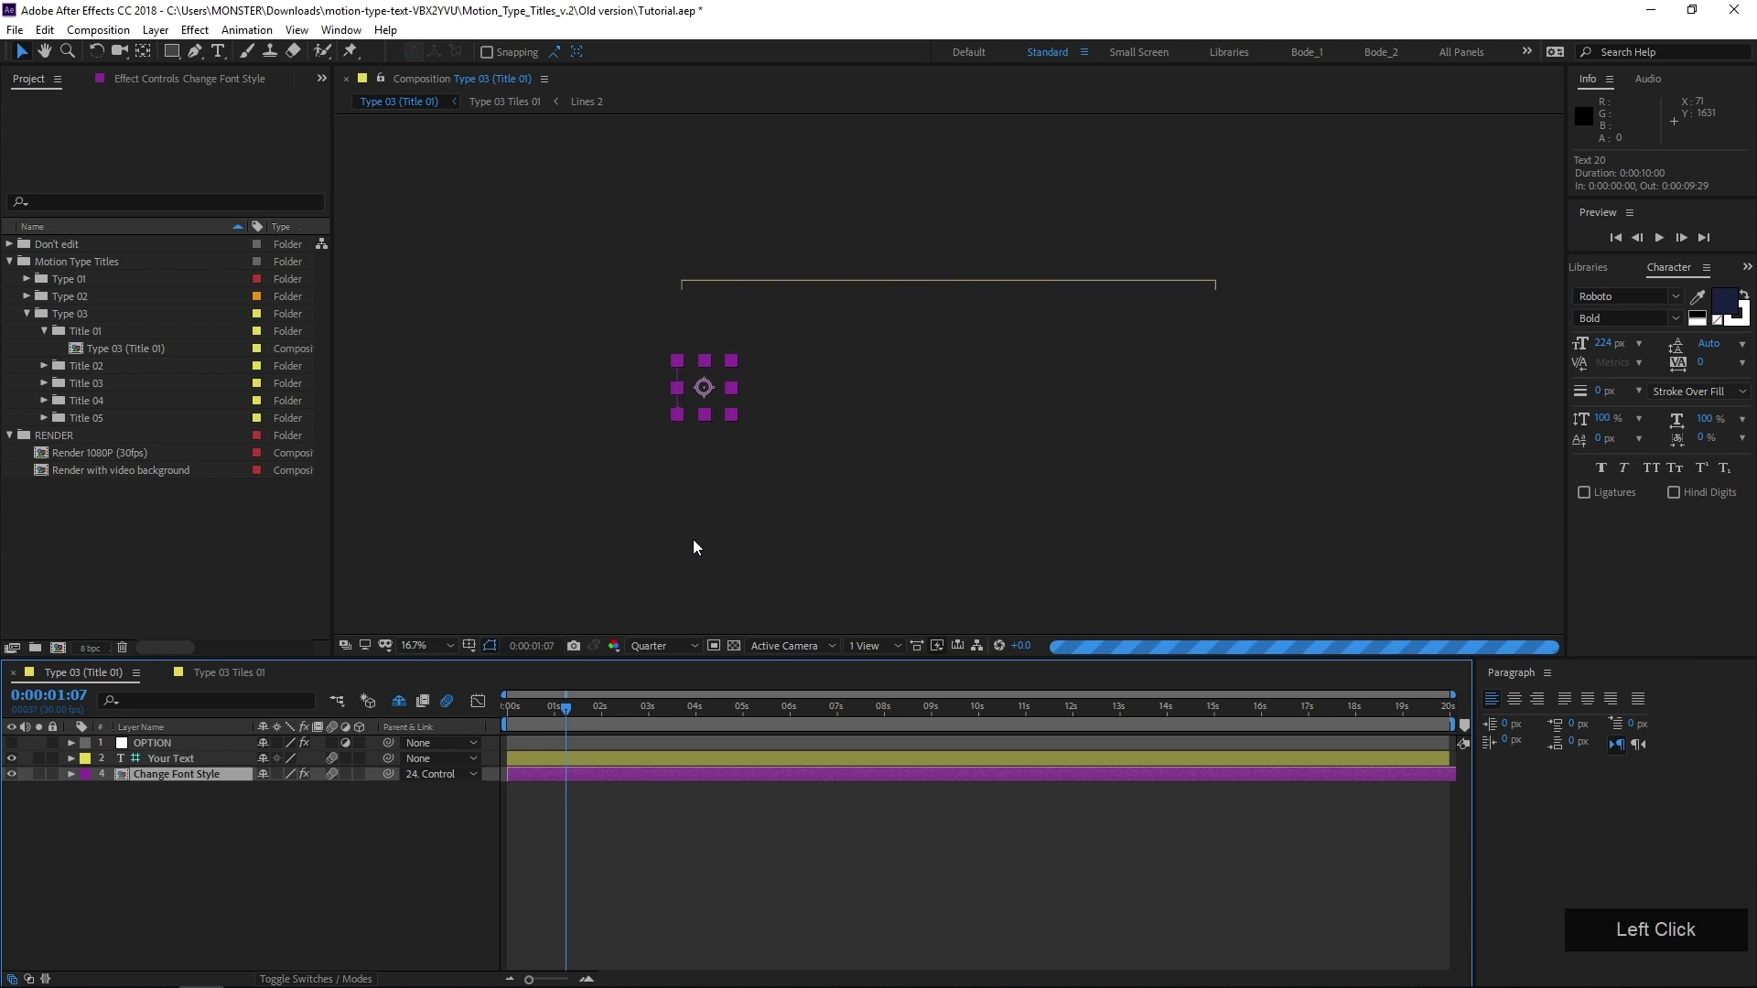
pyautogui.scroll(2, 790, 397)
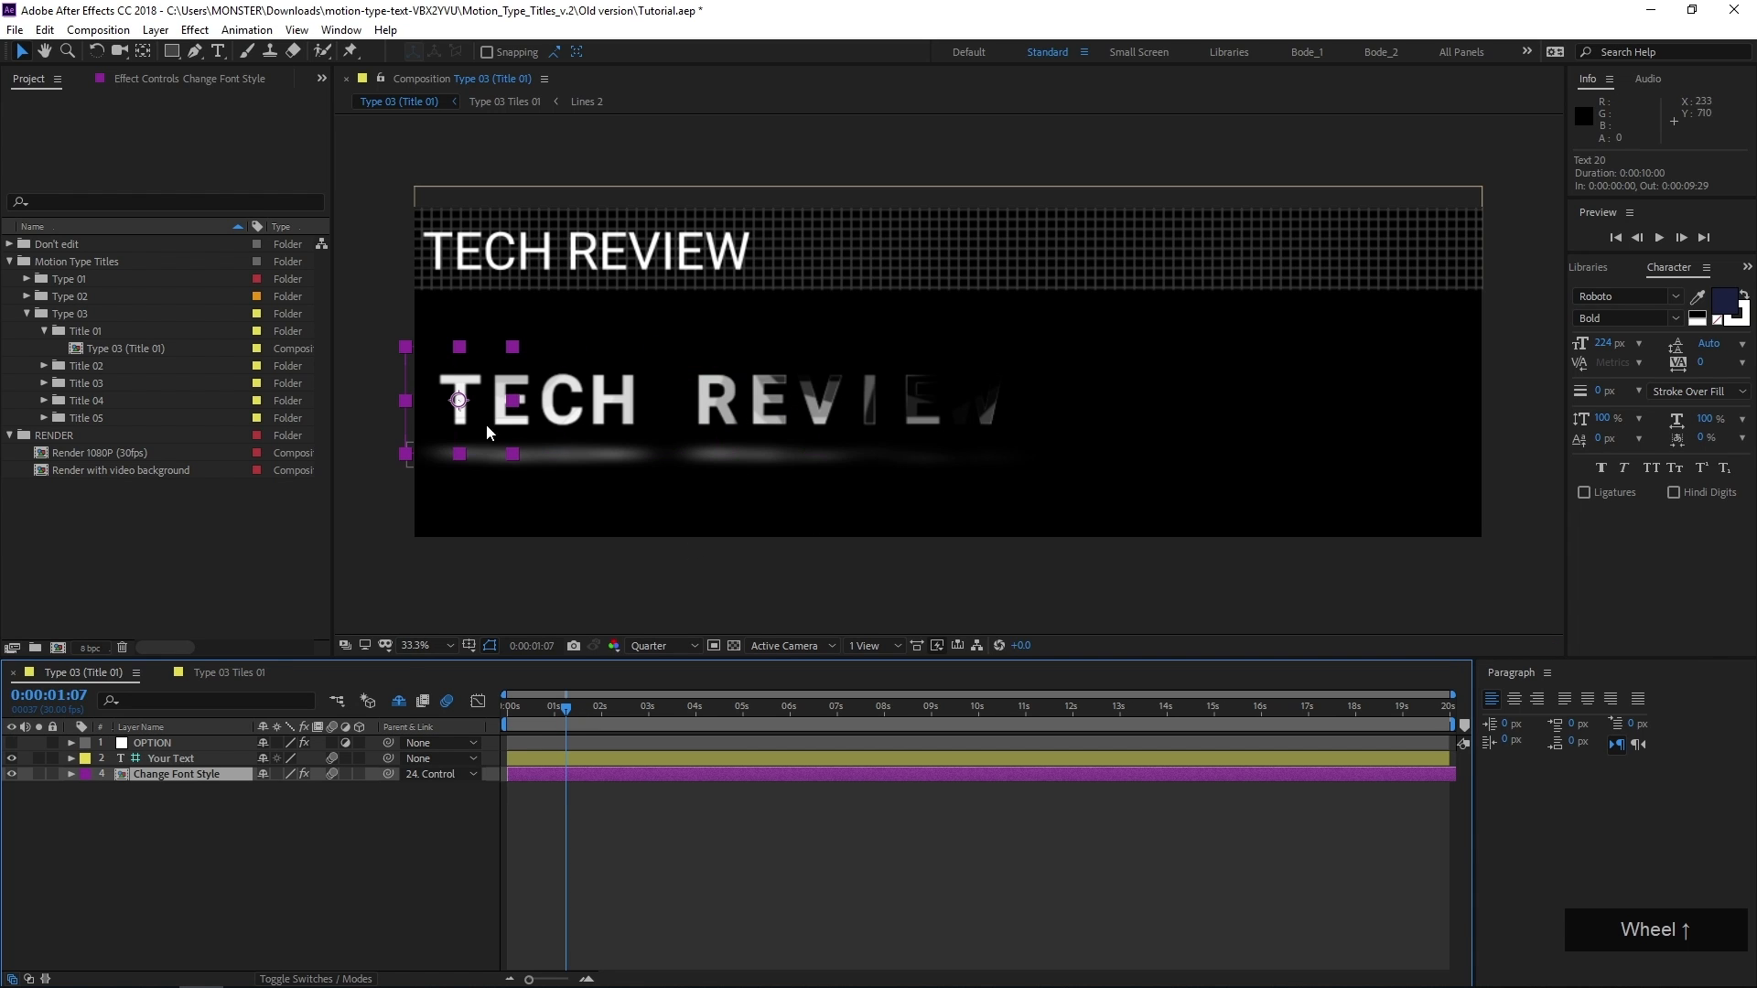
pyautogui.moveTo(526, 718); pyautogui.dragTo(565, 720)
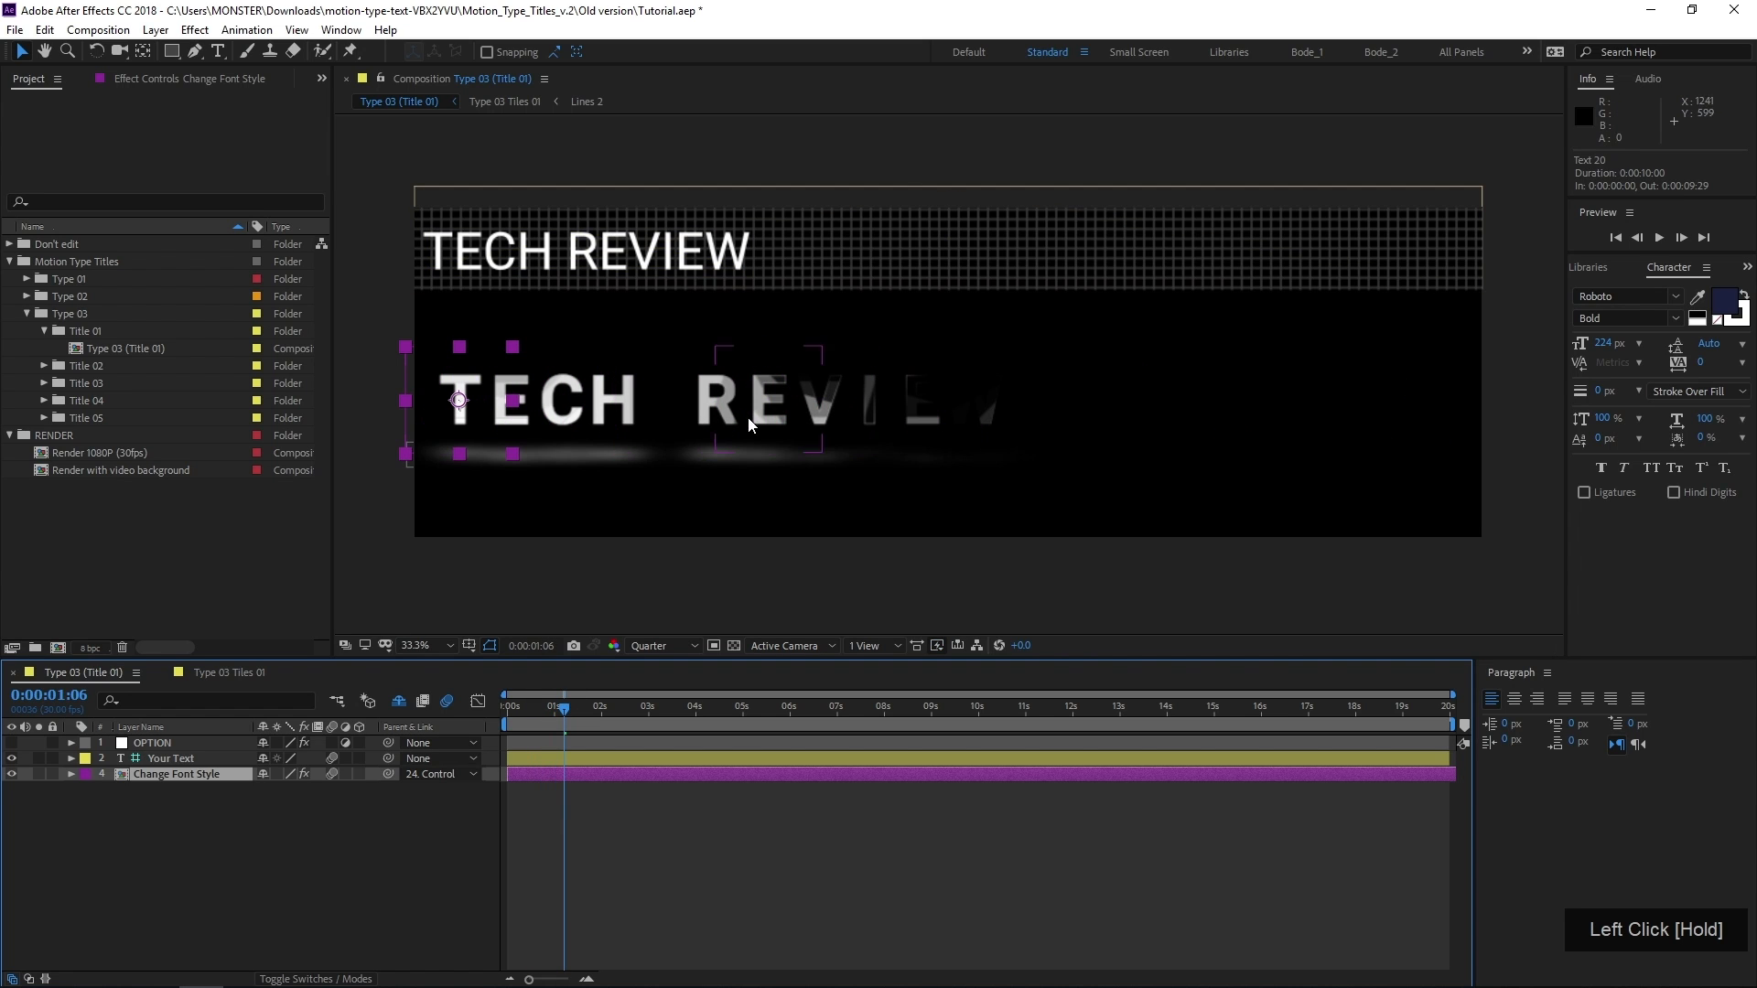
pyautogui.scroll(3, 784, 404)
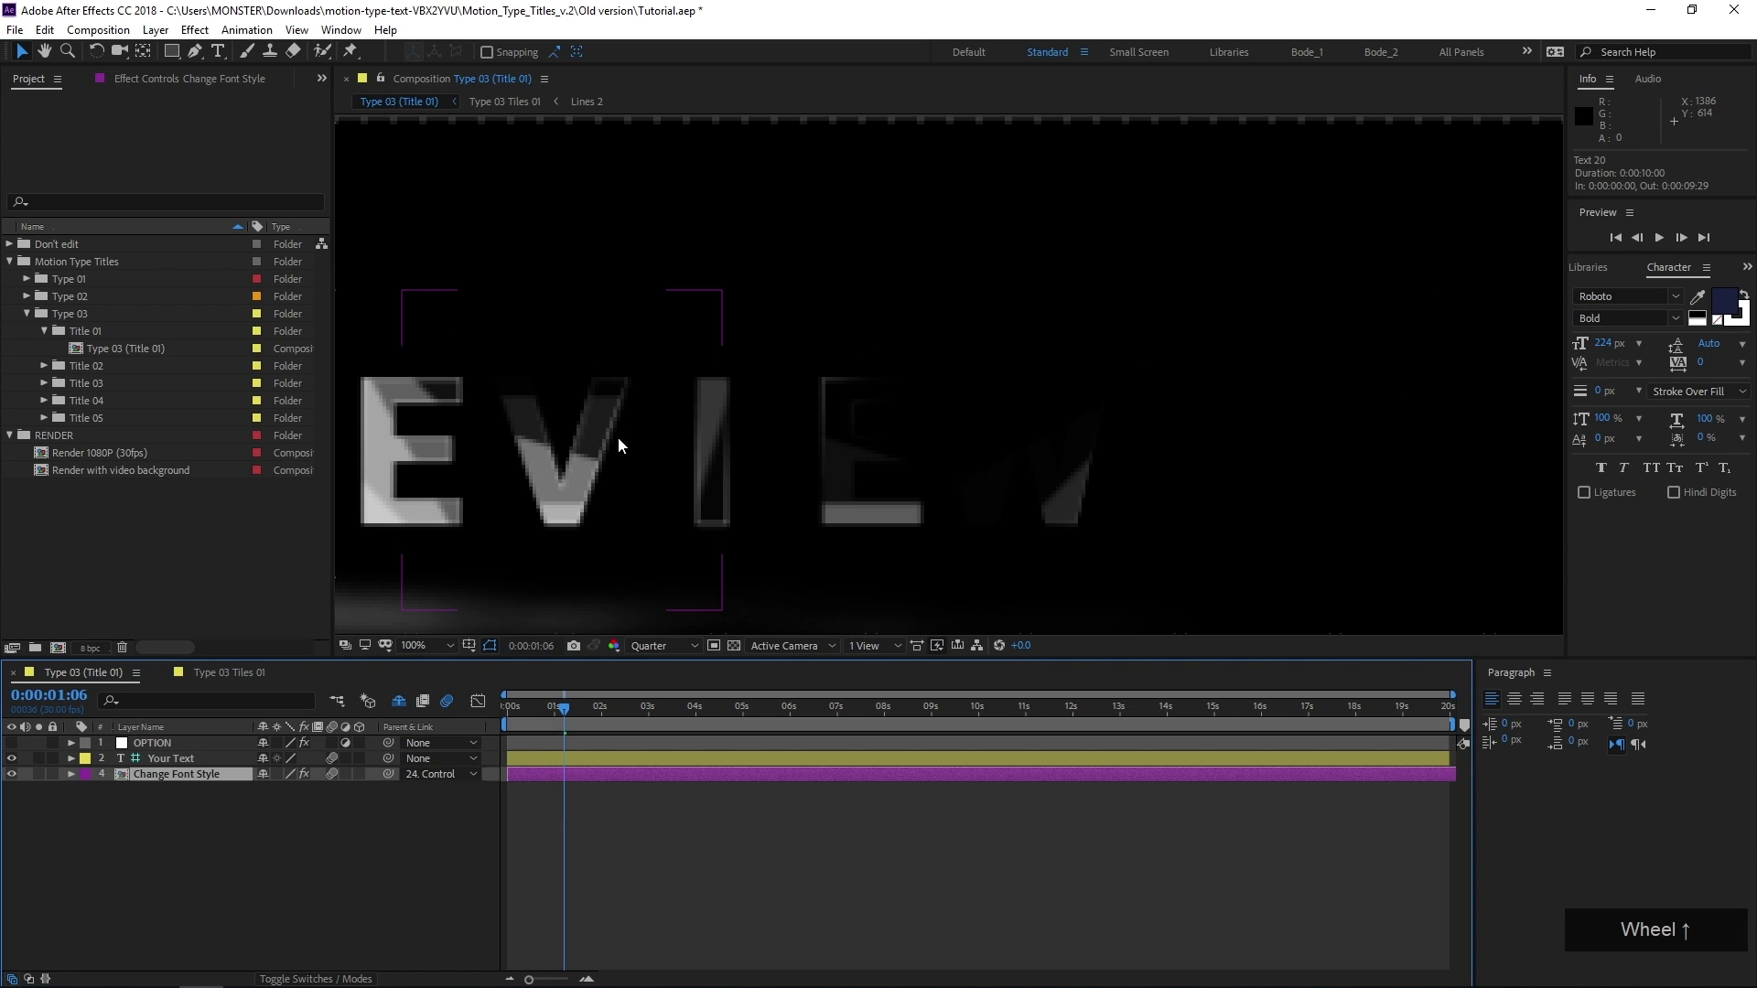
pyautogui.scroll(-4, 569, 465)
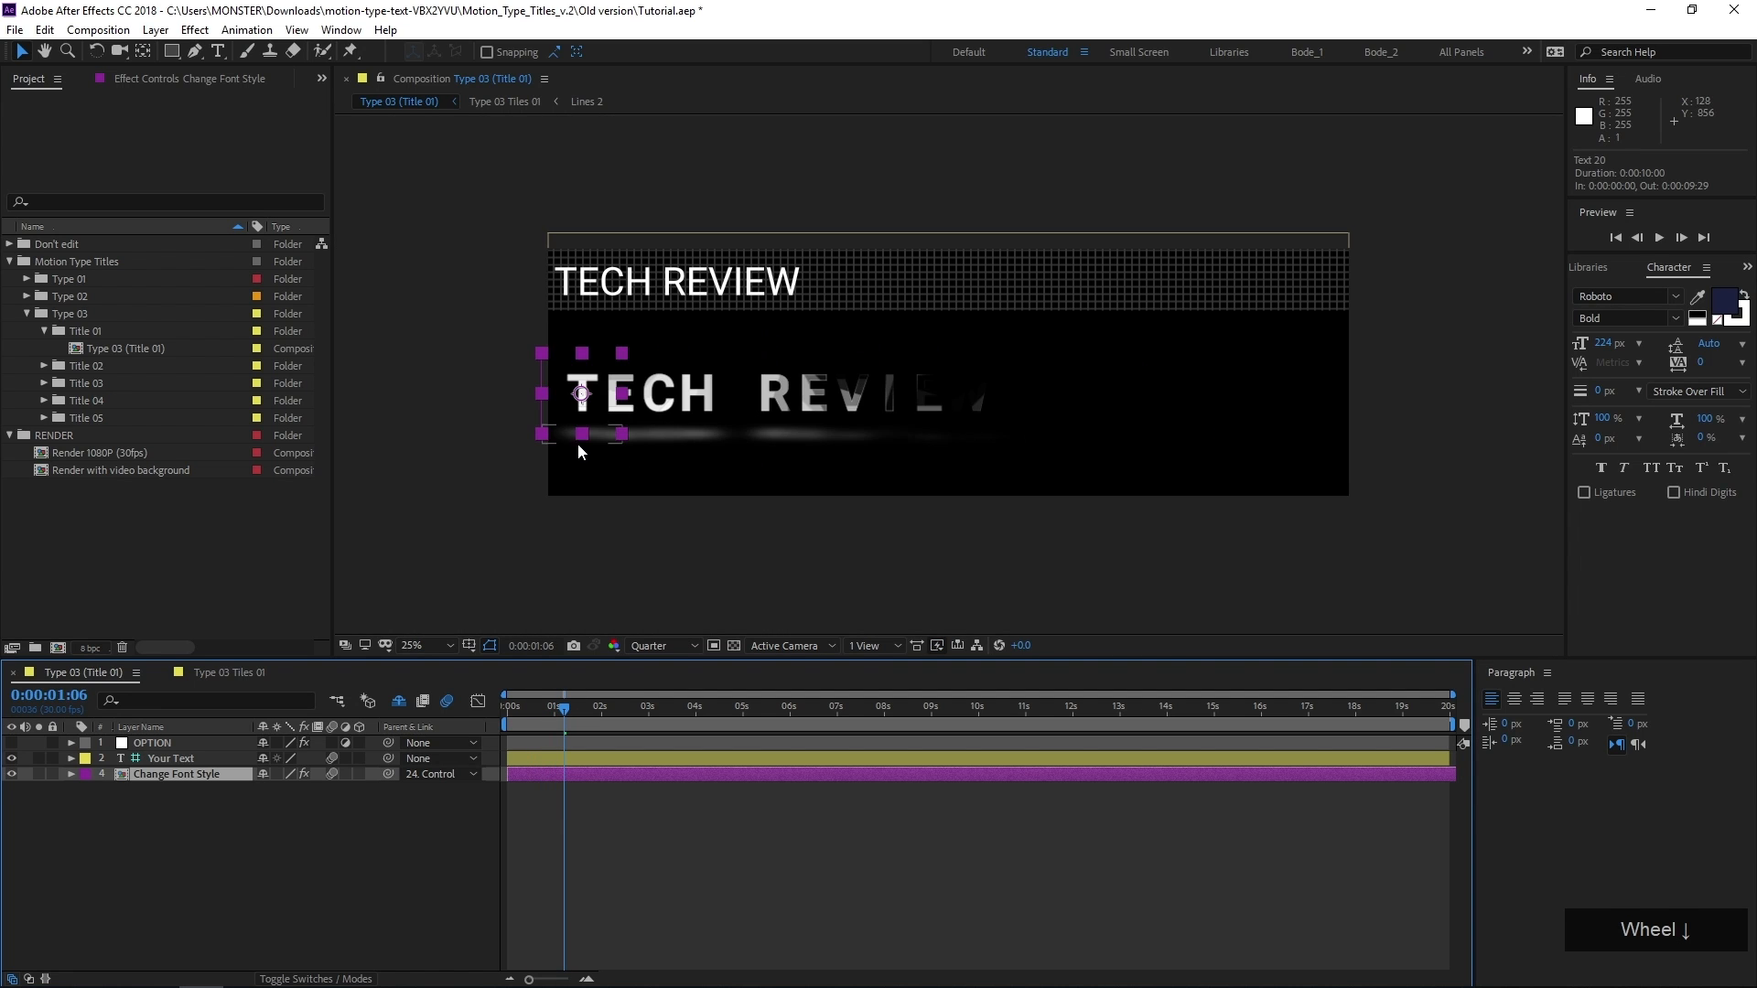
# Show the title at 0:00:02:28 with no layer selected and set the preview resolution to Auto
pyautogui.middleClick(578, 443)
pyautogui.scroll(2, 547, 477)
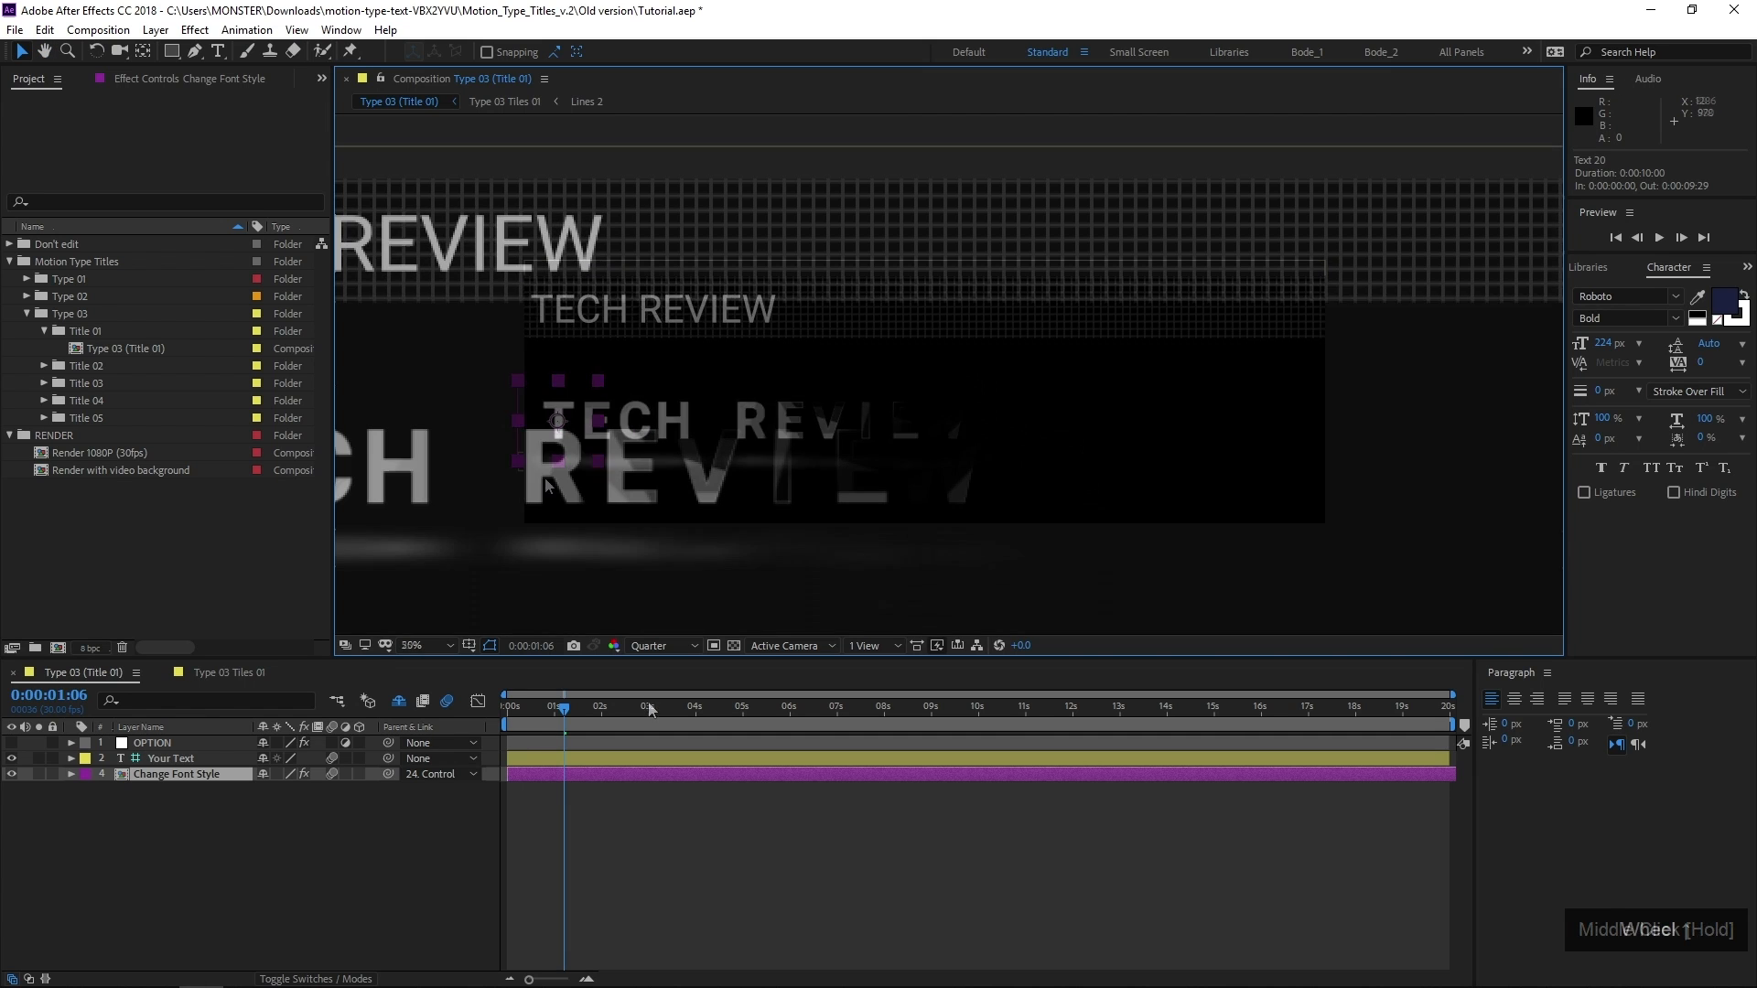
pyautogui.click(645, 710)
pyautogui.middleClick(546, 518)
pyautogui.moveTo(860, 466); pyautogui.dragTo(893, 464)
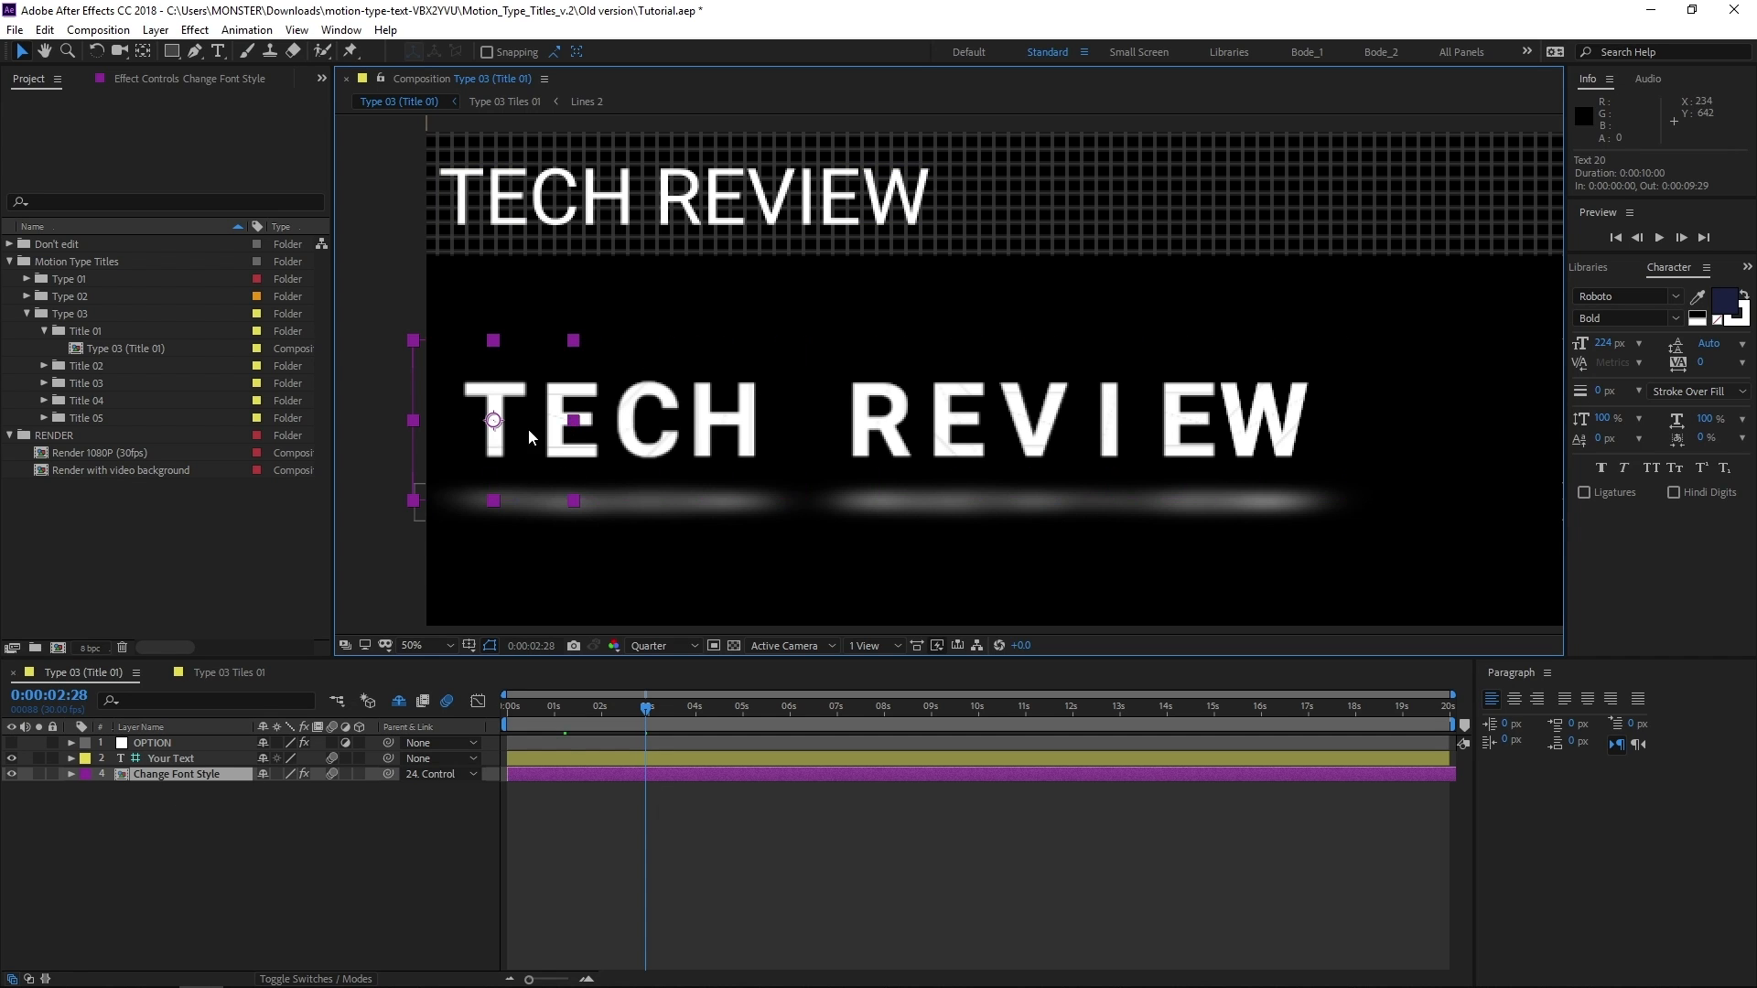
pyautogui.click(154, 850)
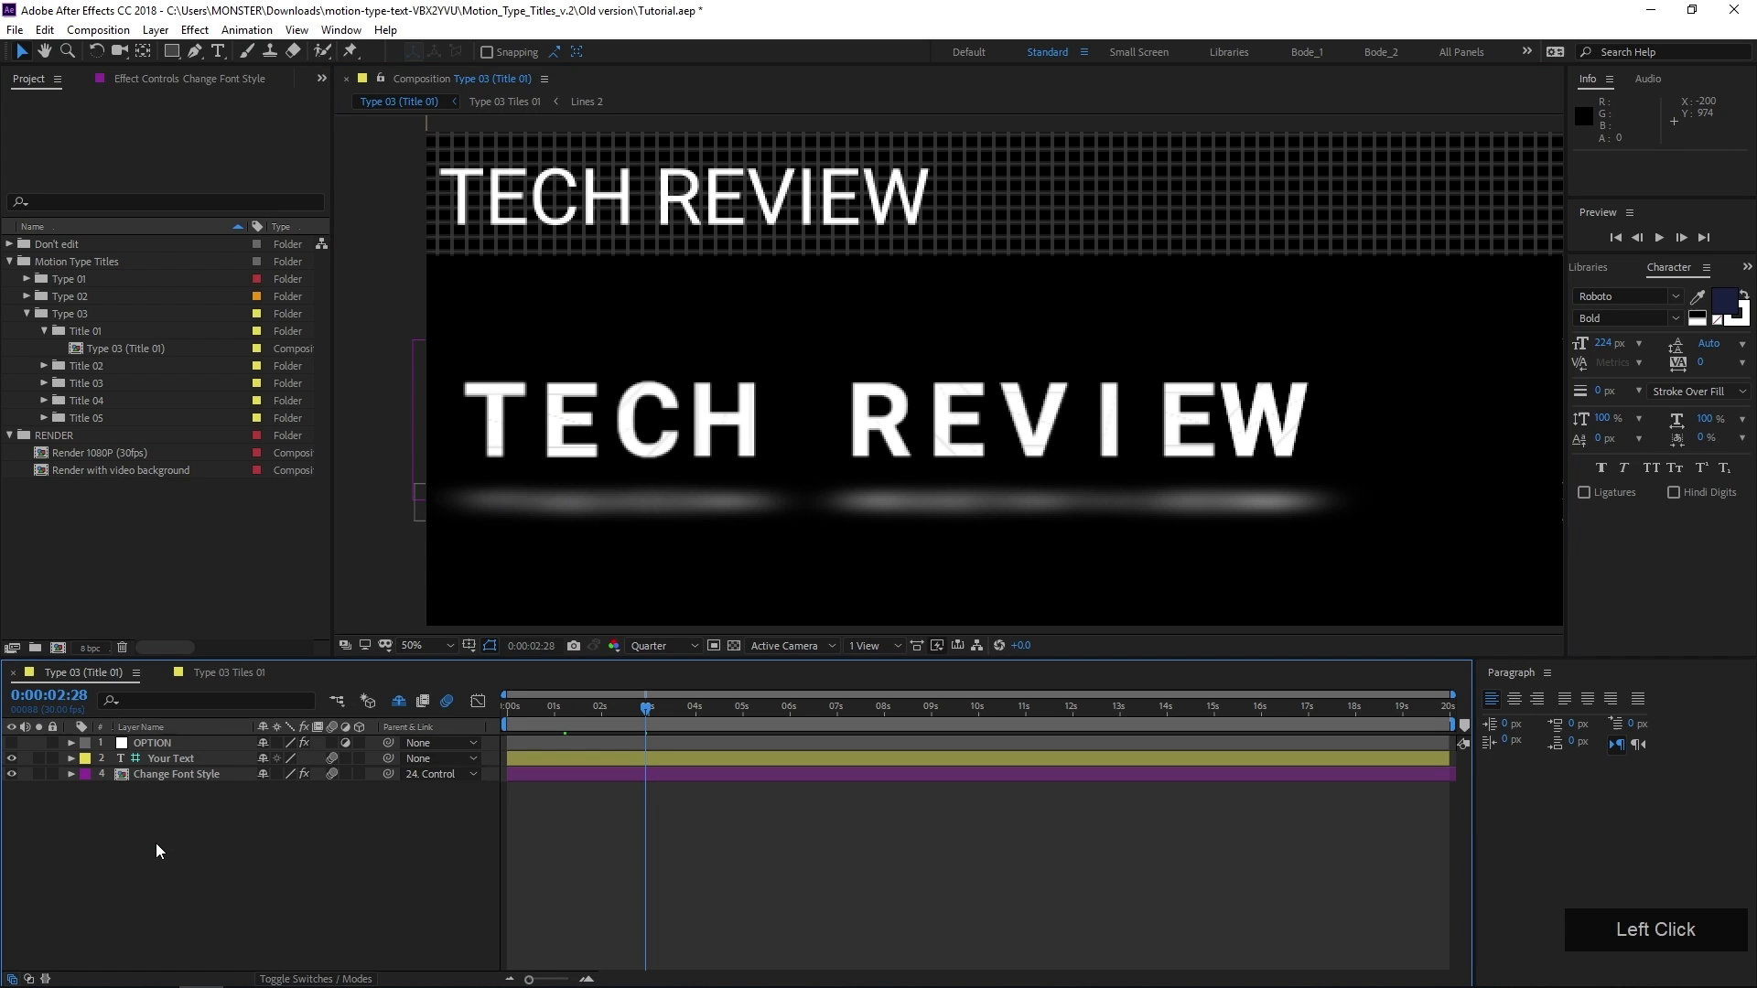
pyautogui.click(693, 646)
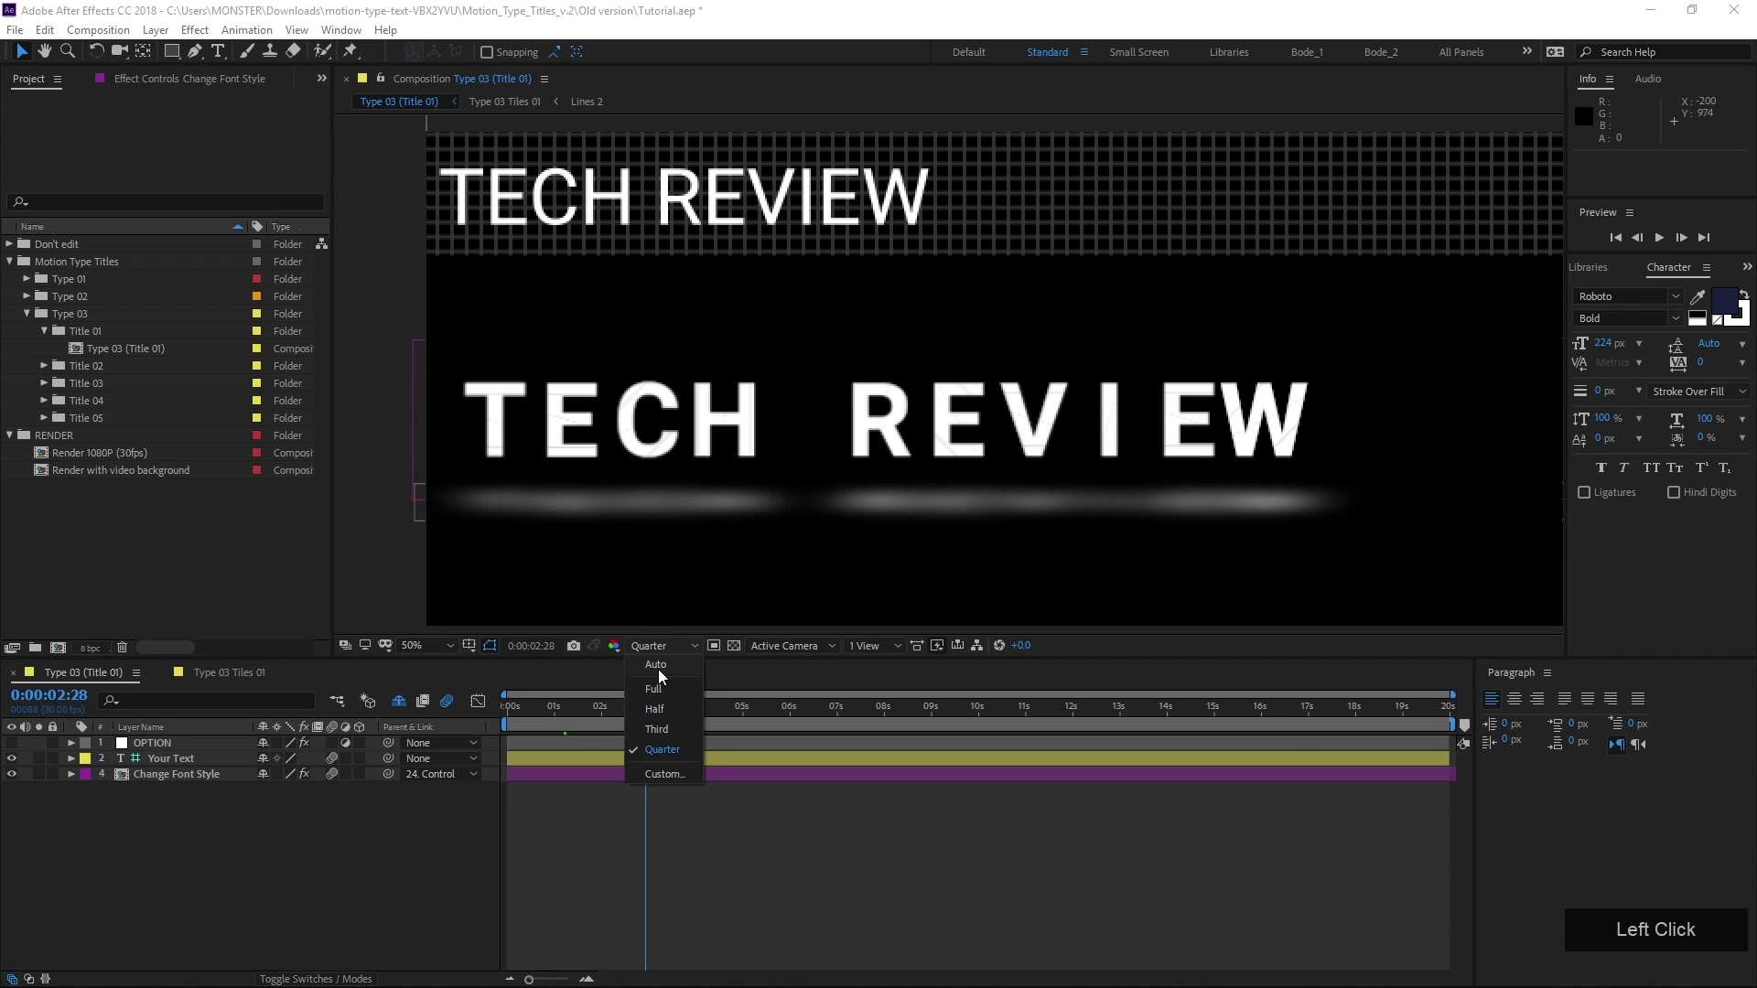
pyautogui.click(657, 665)
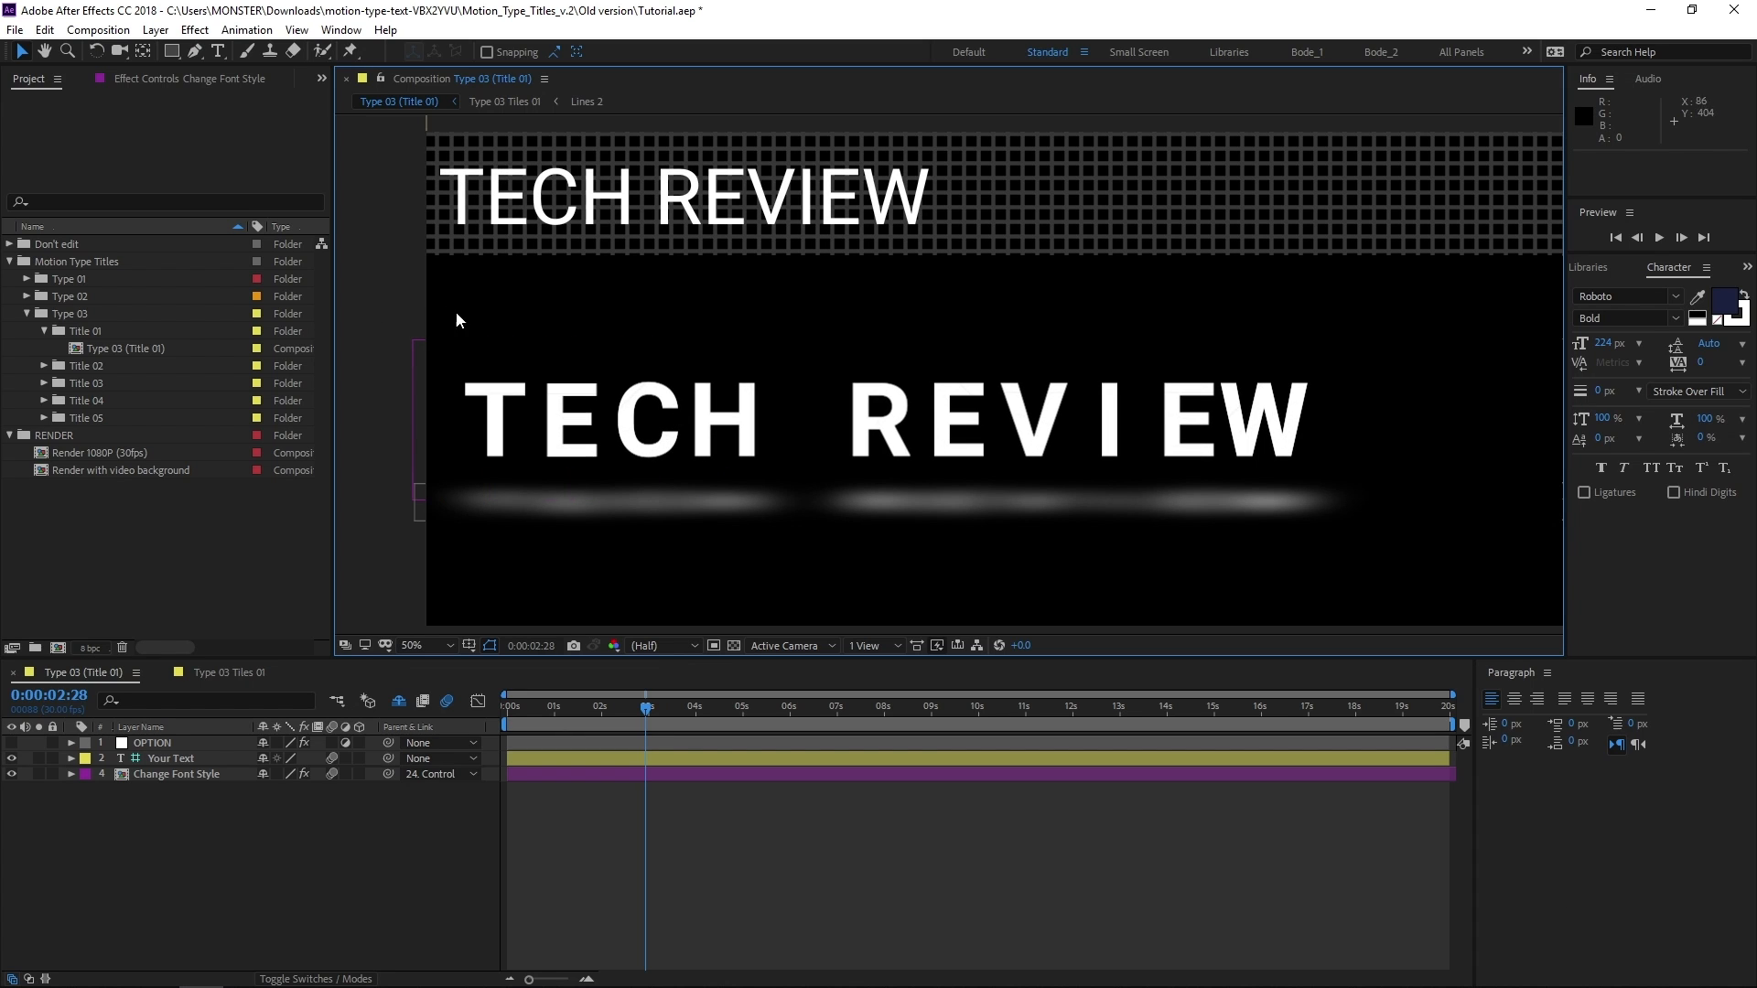
# Create a text layer reading "TECH REVIEW" just above the animated title
pyautogui.click(218, 52)
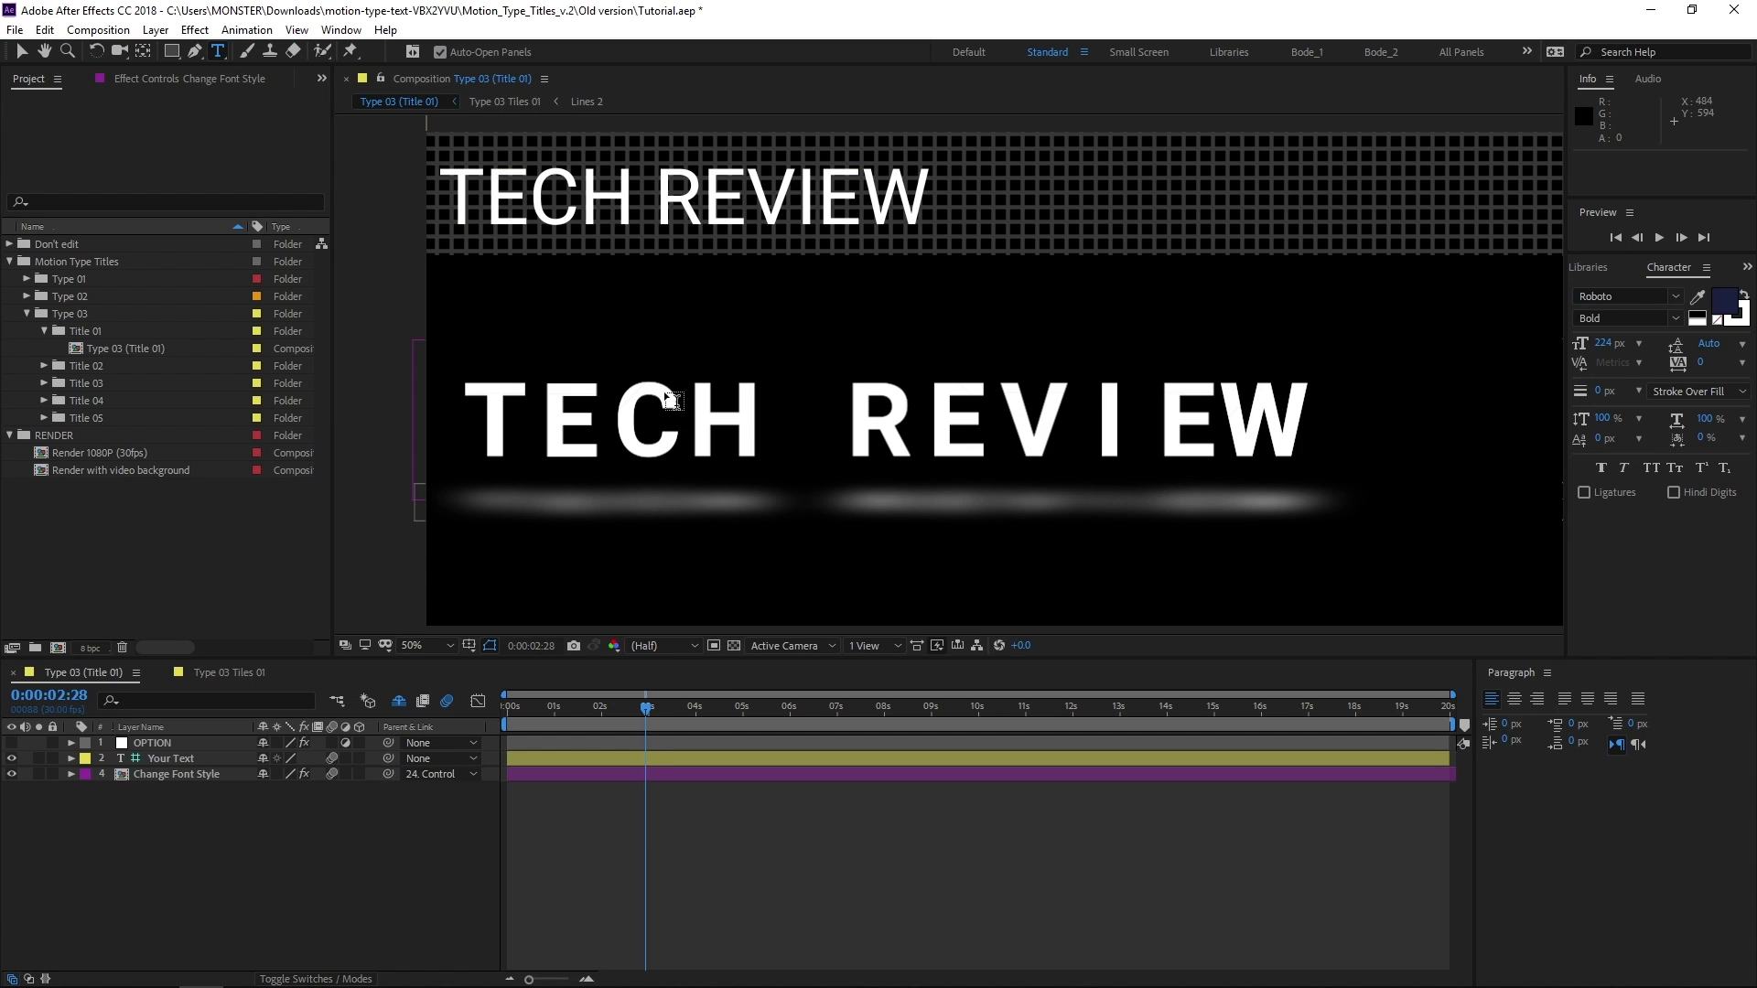
pyautogui.click(666, 349)
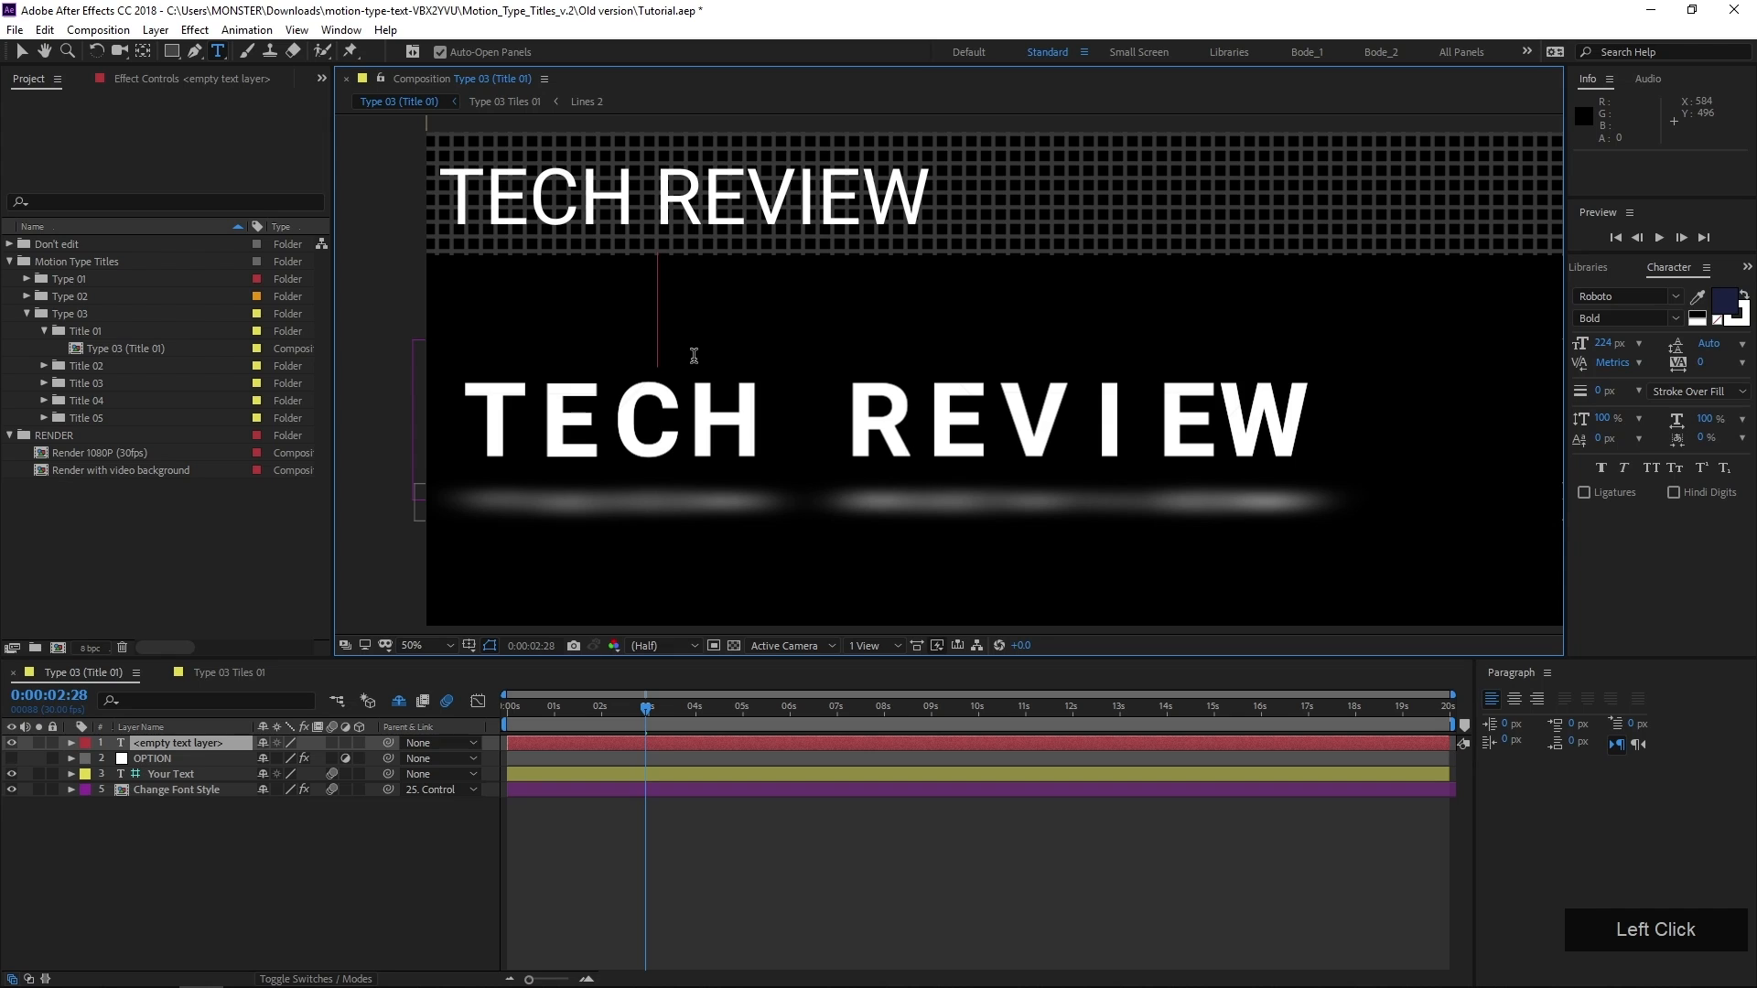
pyautogui.write('Te')
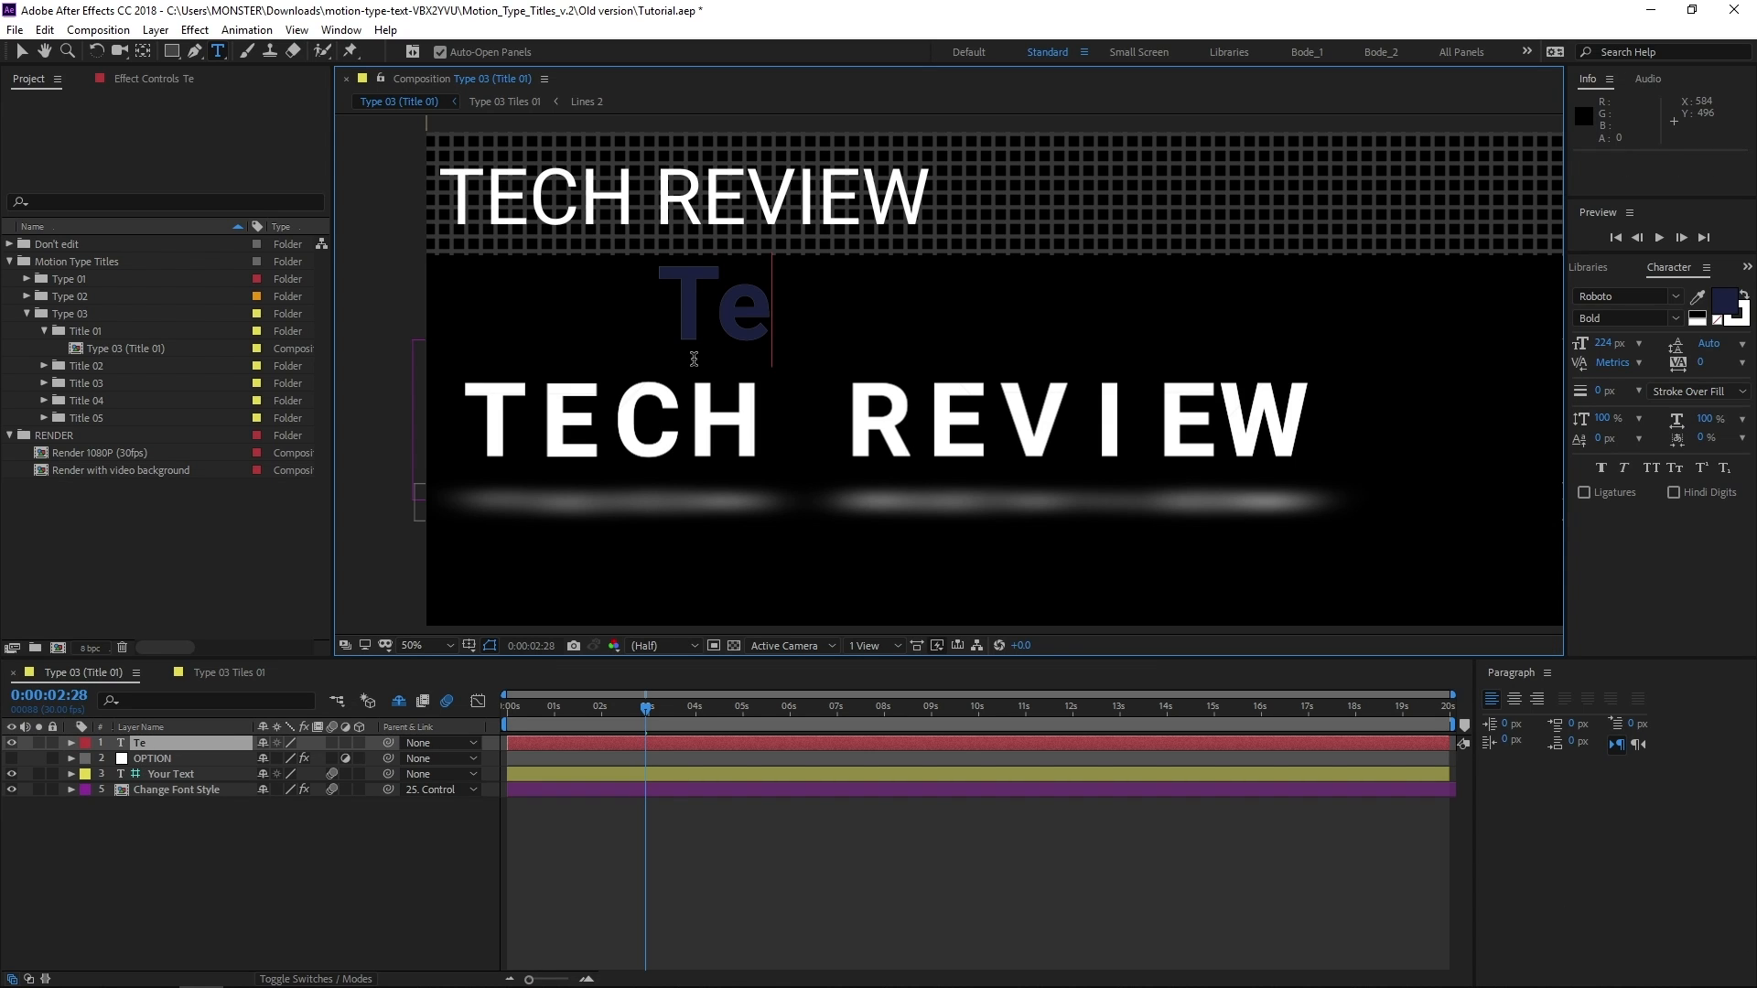
pyautogui.press('BackSpace')
pyautogui.write('ECH REVIEW')
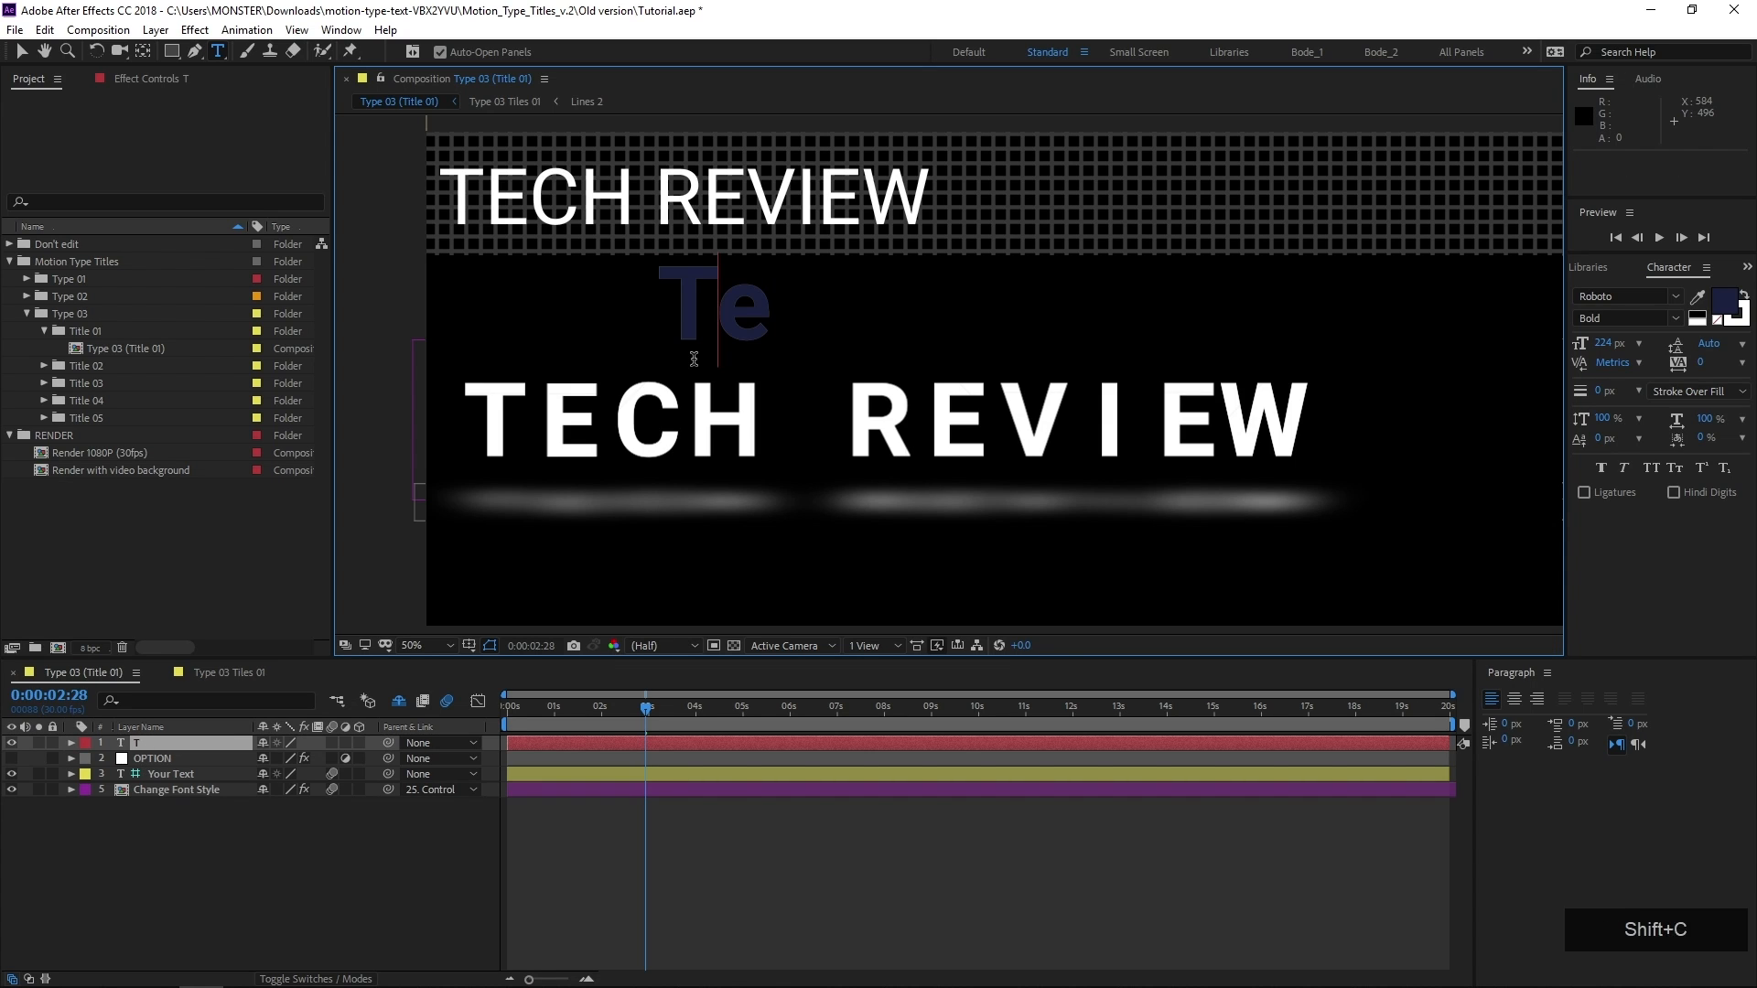
pyautogui.press('KP_Enter')
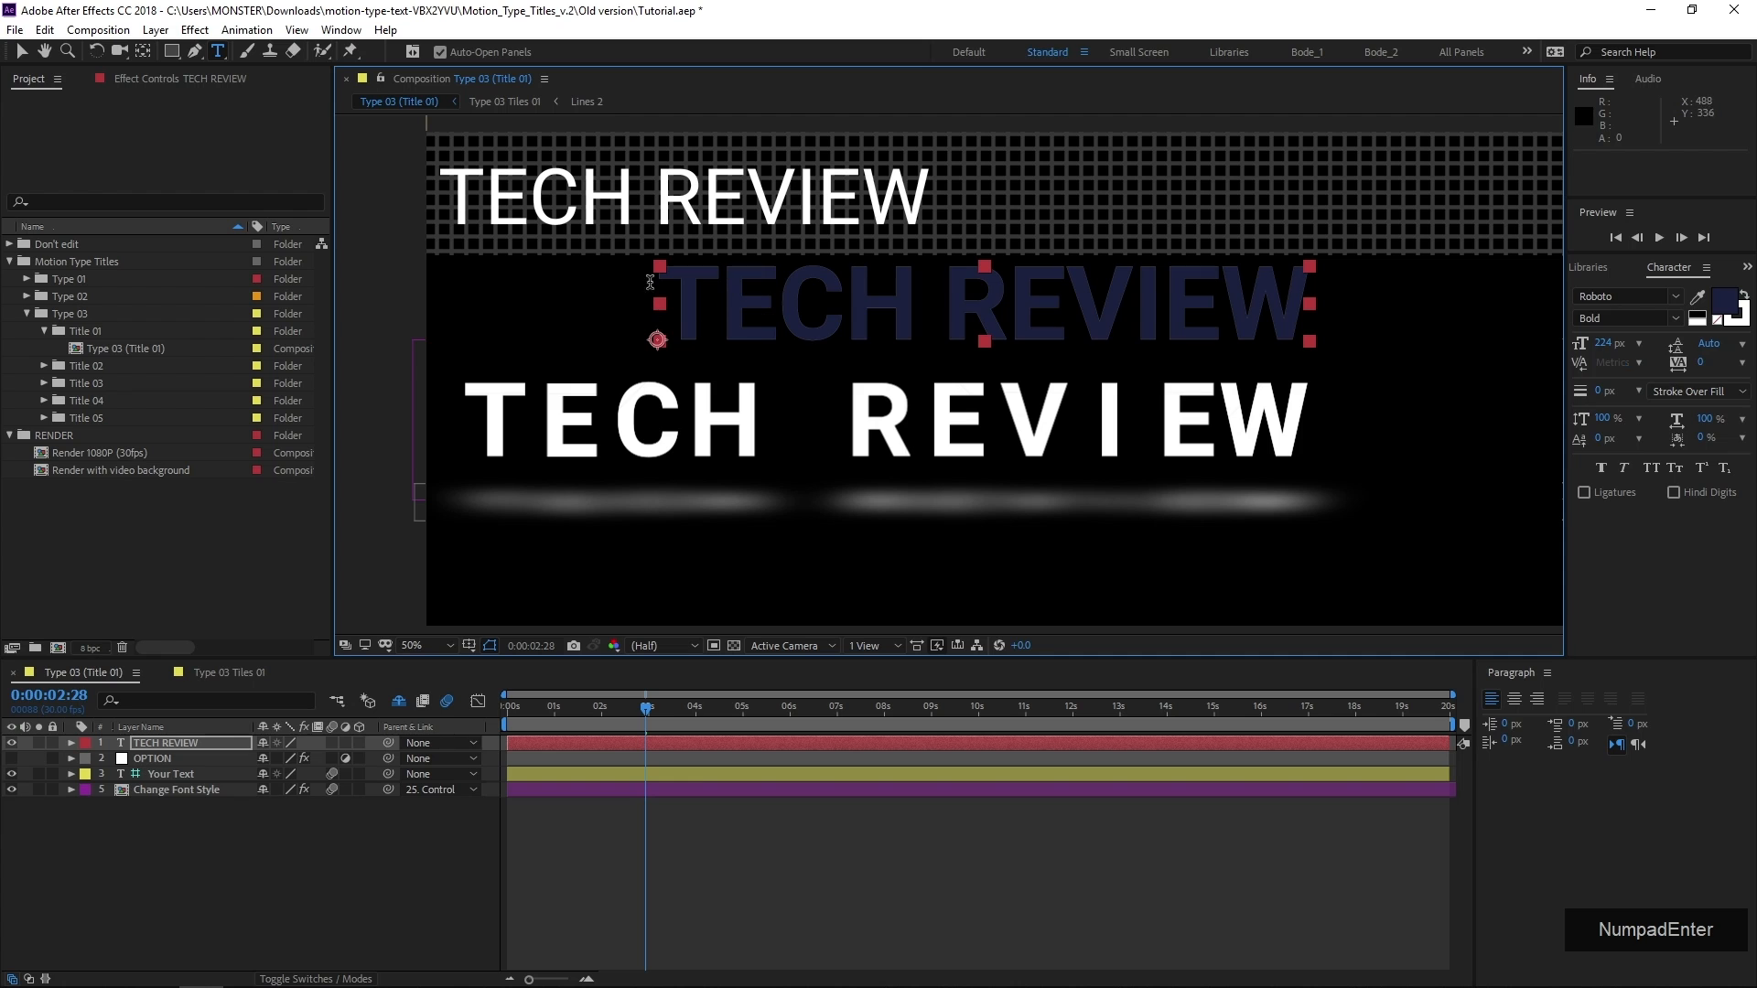
# Move the new TECH REVIEW text layer over the animated title's letters, to about position 76, 713.5
pyautogui.click(20, 51)
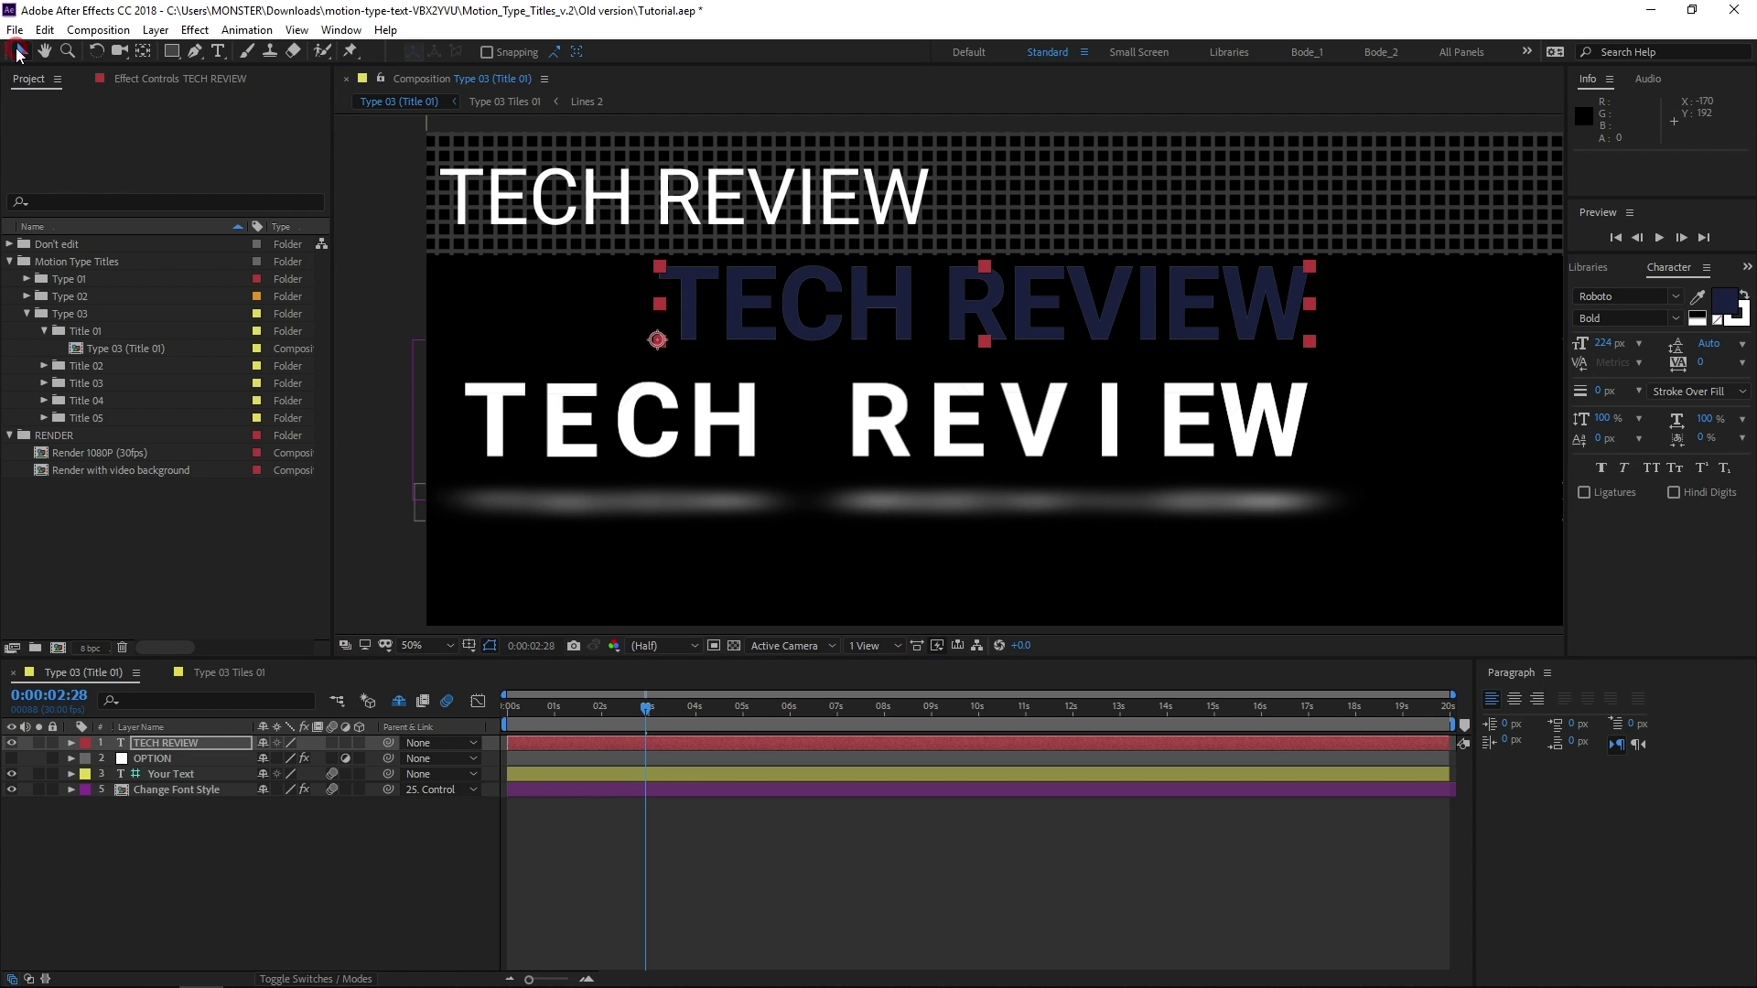
pyautogui.moveTo(796, 291); pyautogui.dragTo(620, 420)
pyautogui.scroll(4, 475, 433)
pyautogui.moveTo(554, 514); pyautogui.dragTo(529, 492)
# Set fast previews to Off (Final Quality) and align the TECH REVIEW layer's T with the animated T at position 81, 710
pyautogui.click(935, 649)
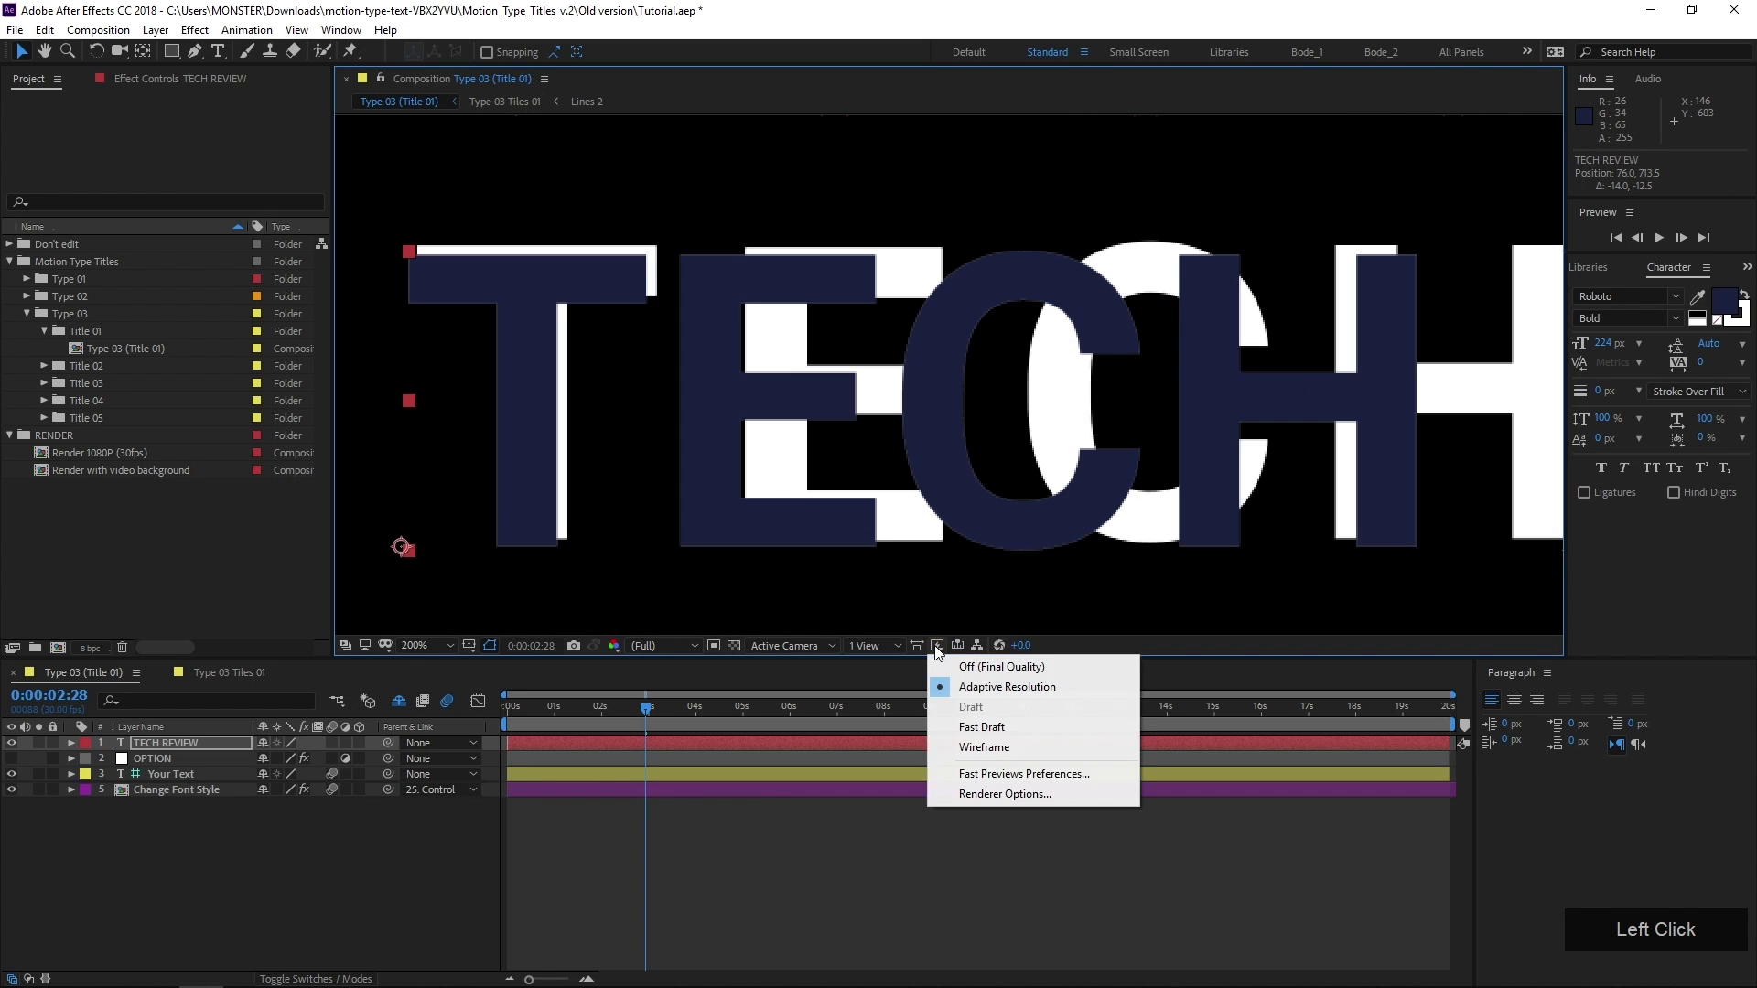
pyautogui.click(962, 668)
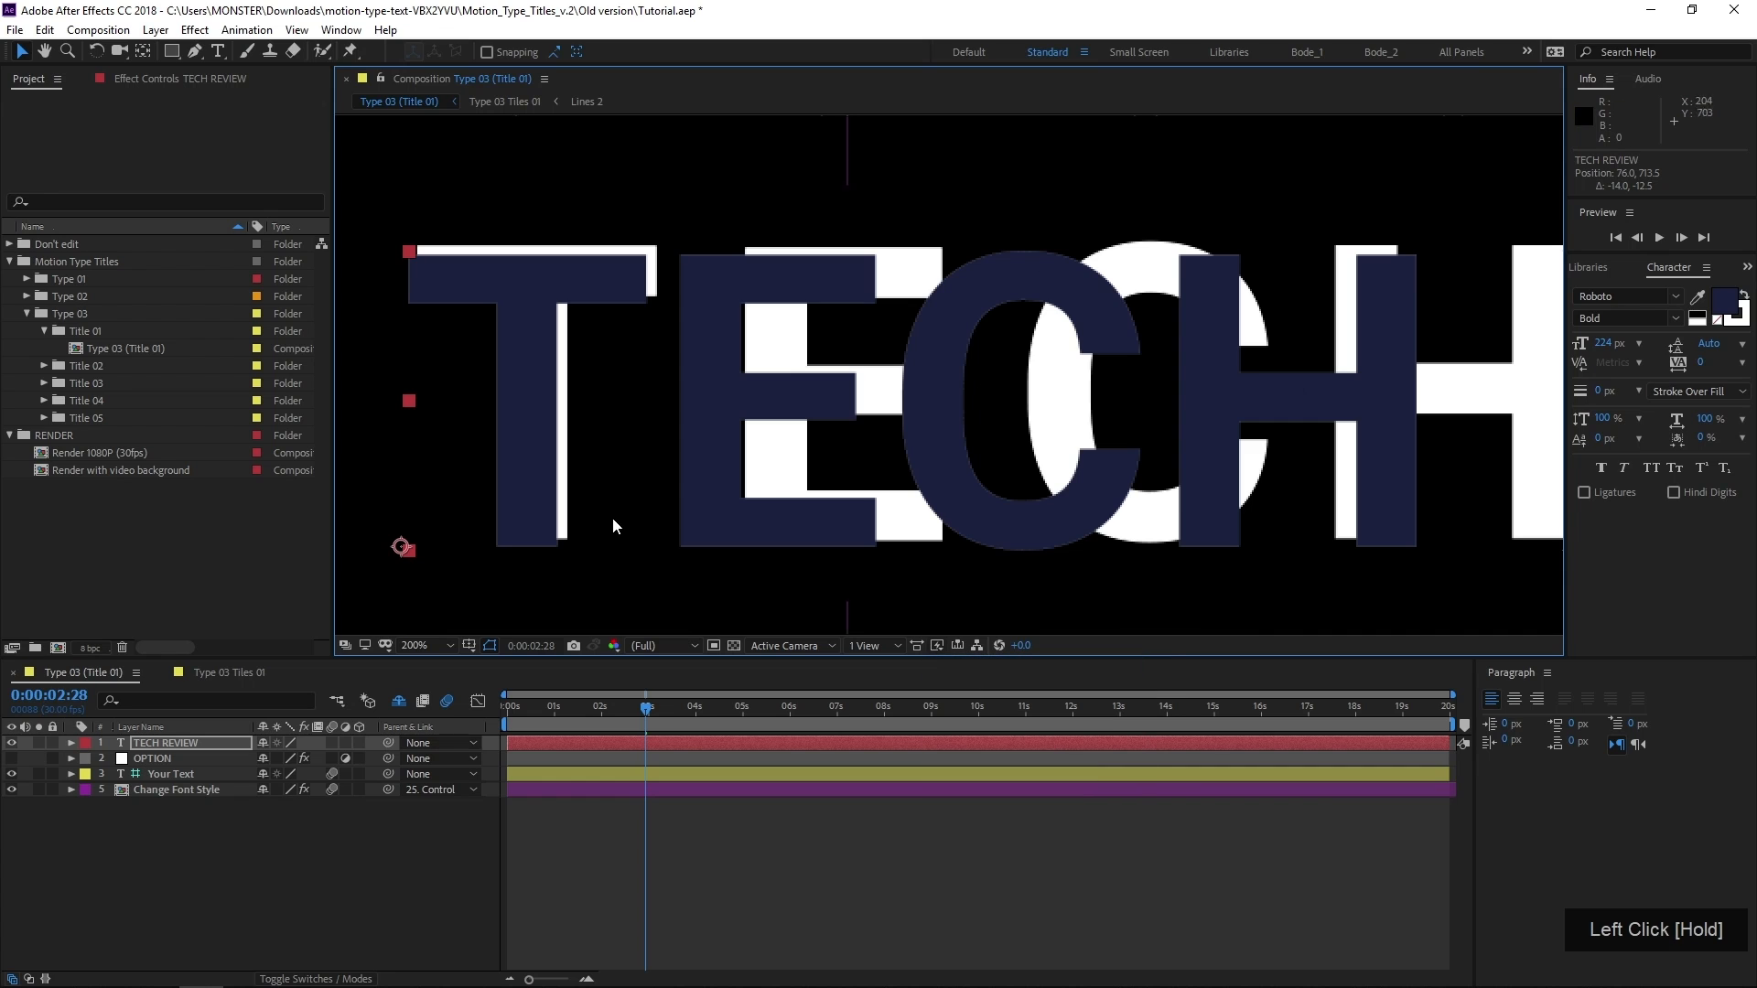
pyautogui.moveTo(521, 513)
pyautogui.mouseDown()
pyautogui.moveTo(535, 504)
pyautogui.moveTo(538, 522)
pyautogui.mouseUp()
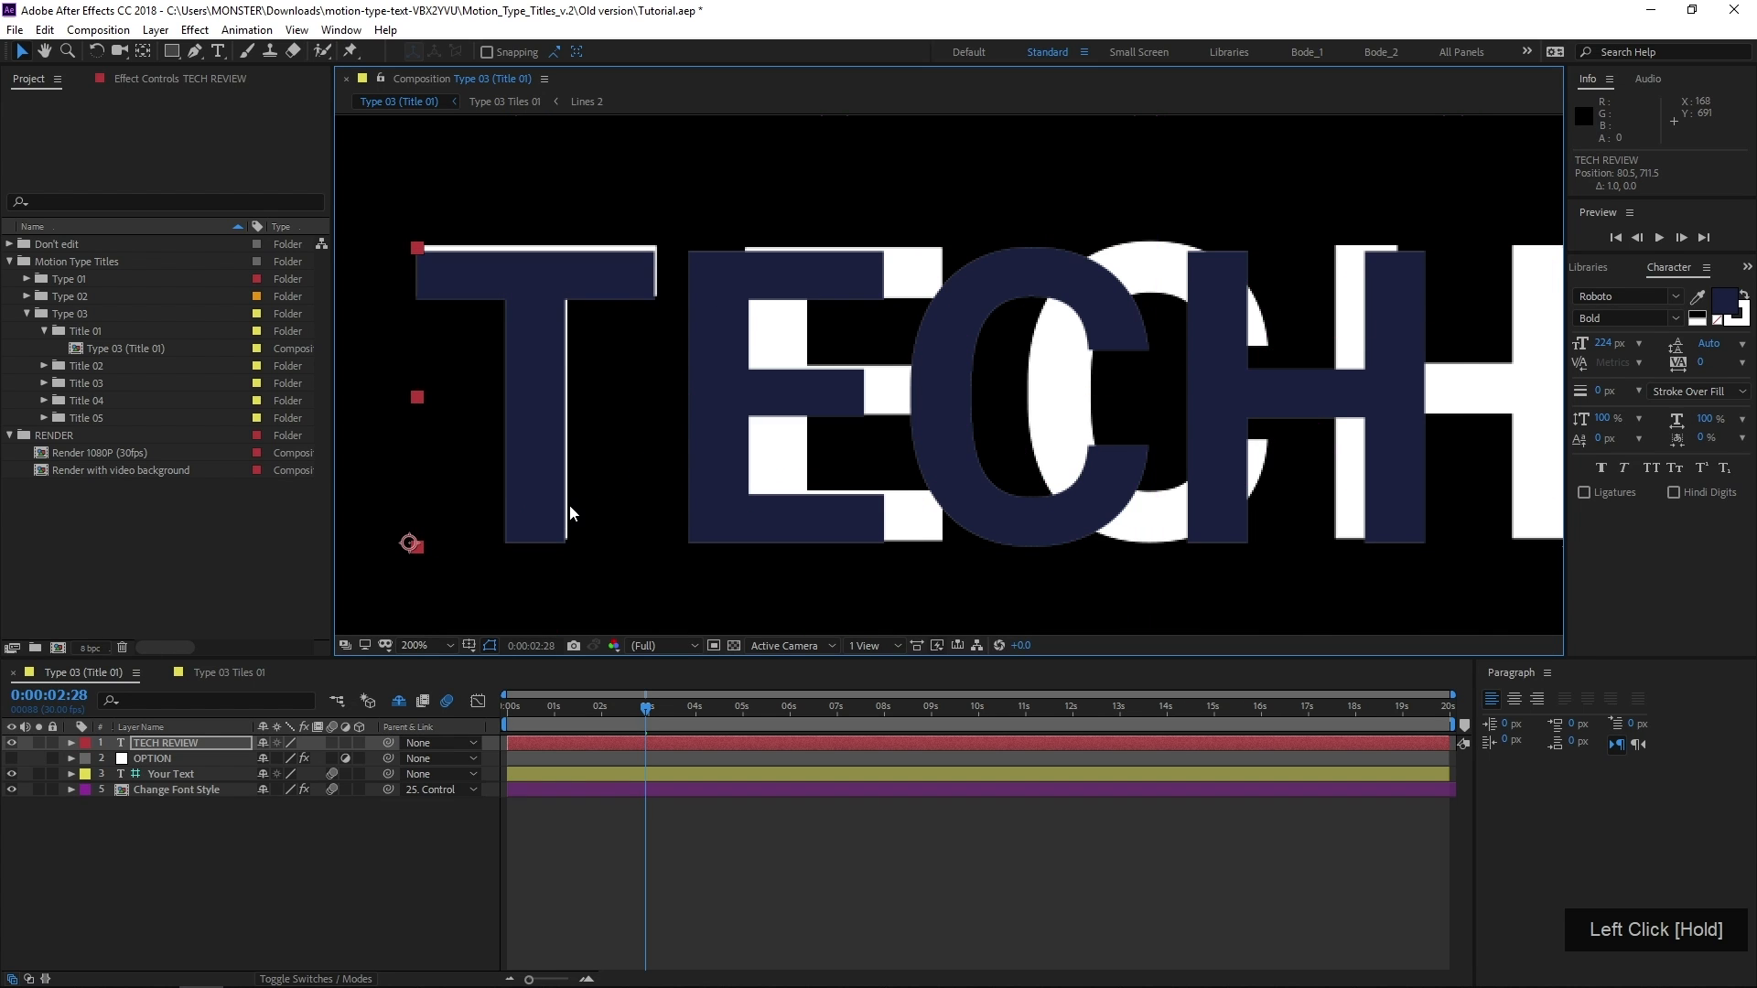
pyautogui.press('Up')
pyautogui.press('Up')
pyautogui.press('Down')
pyautogui.press('Down')
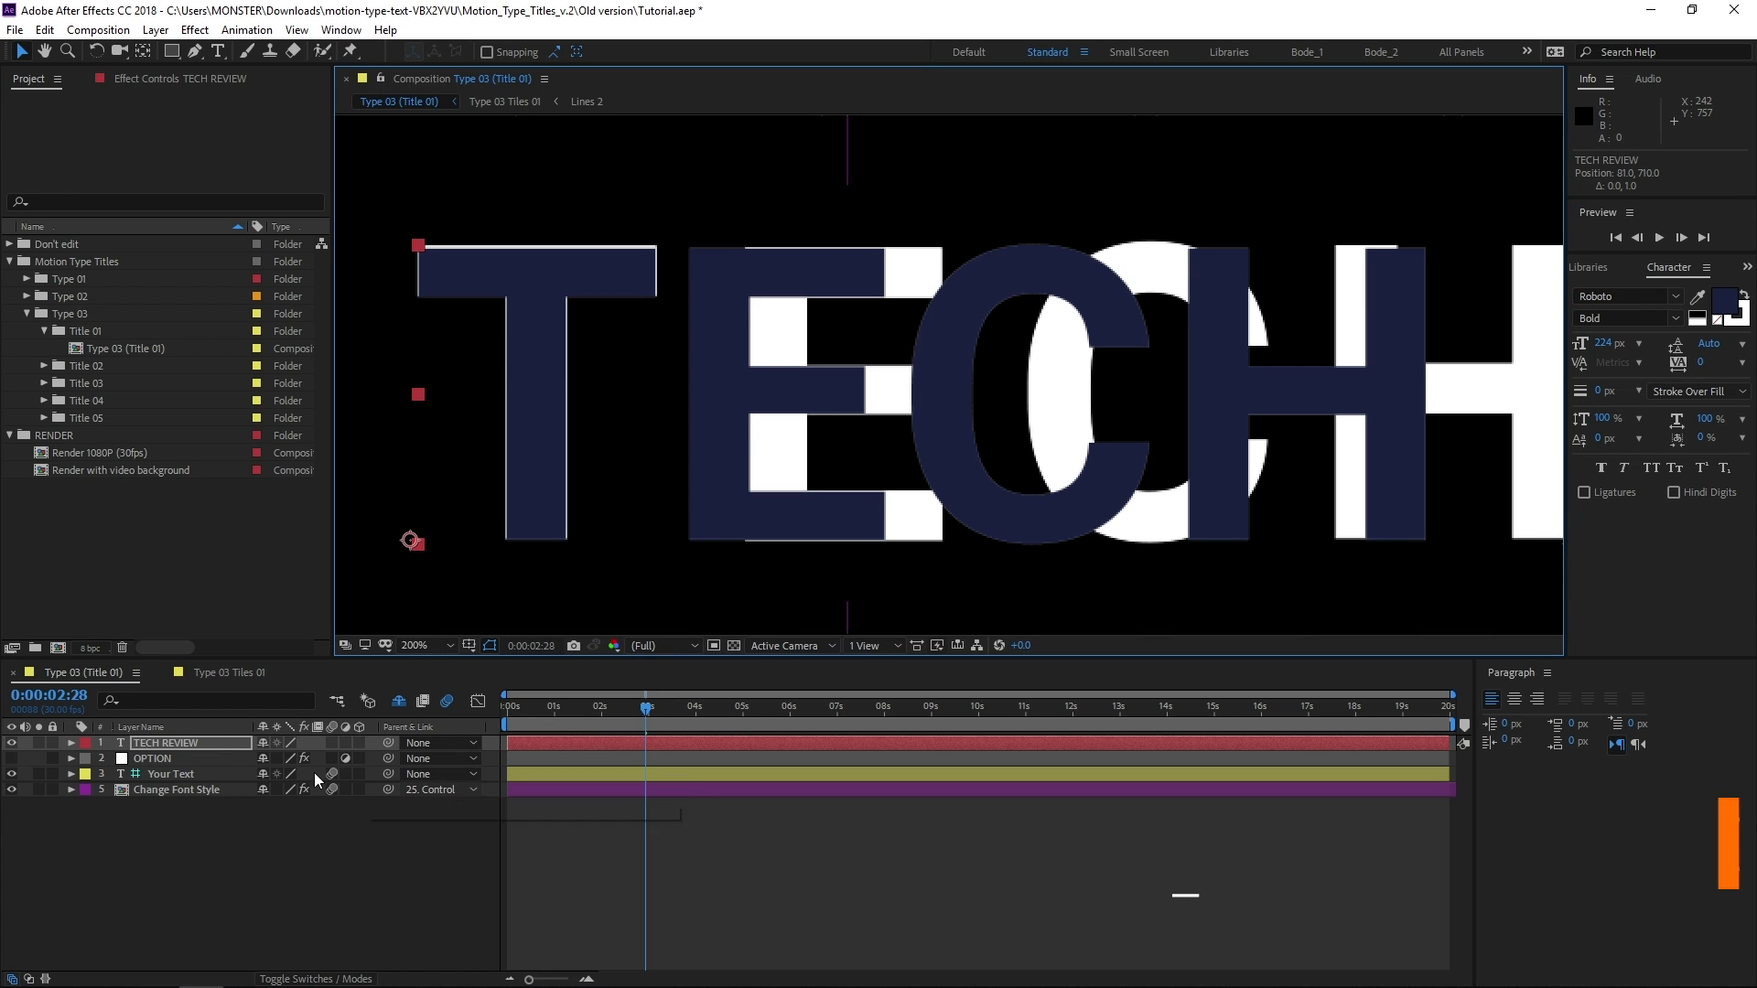
# Reveal the TECH REVIEW layer's Scale property and move its anchor point onto the lower-left corner of the text bounds
pyautogui.press('s')
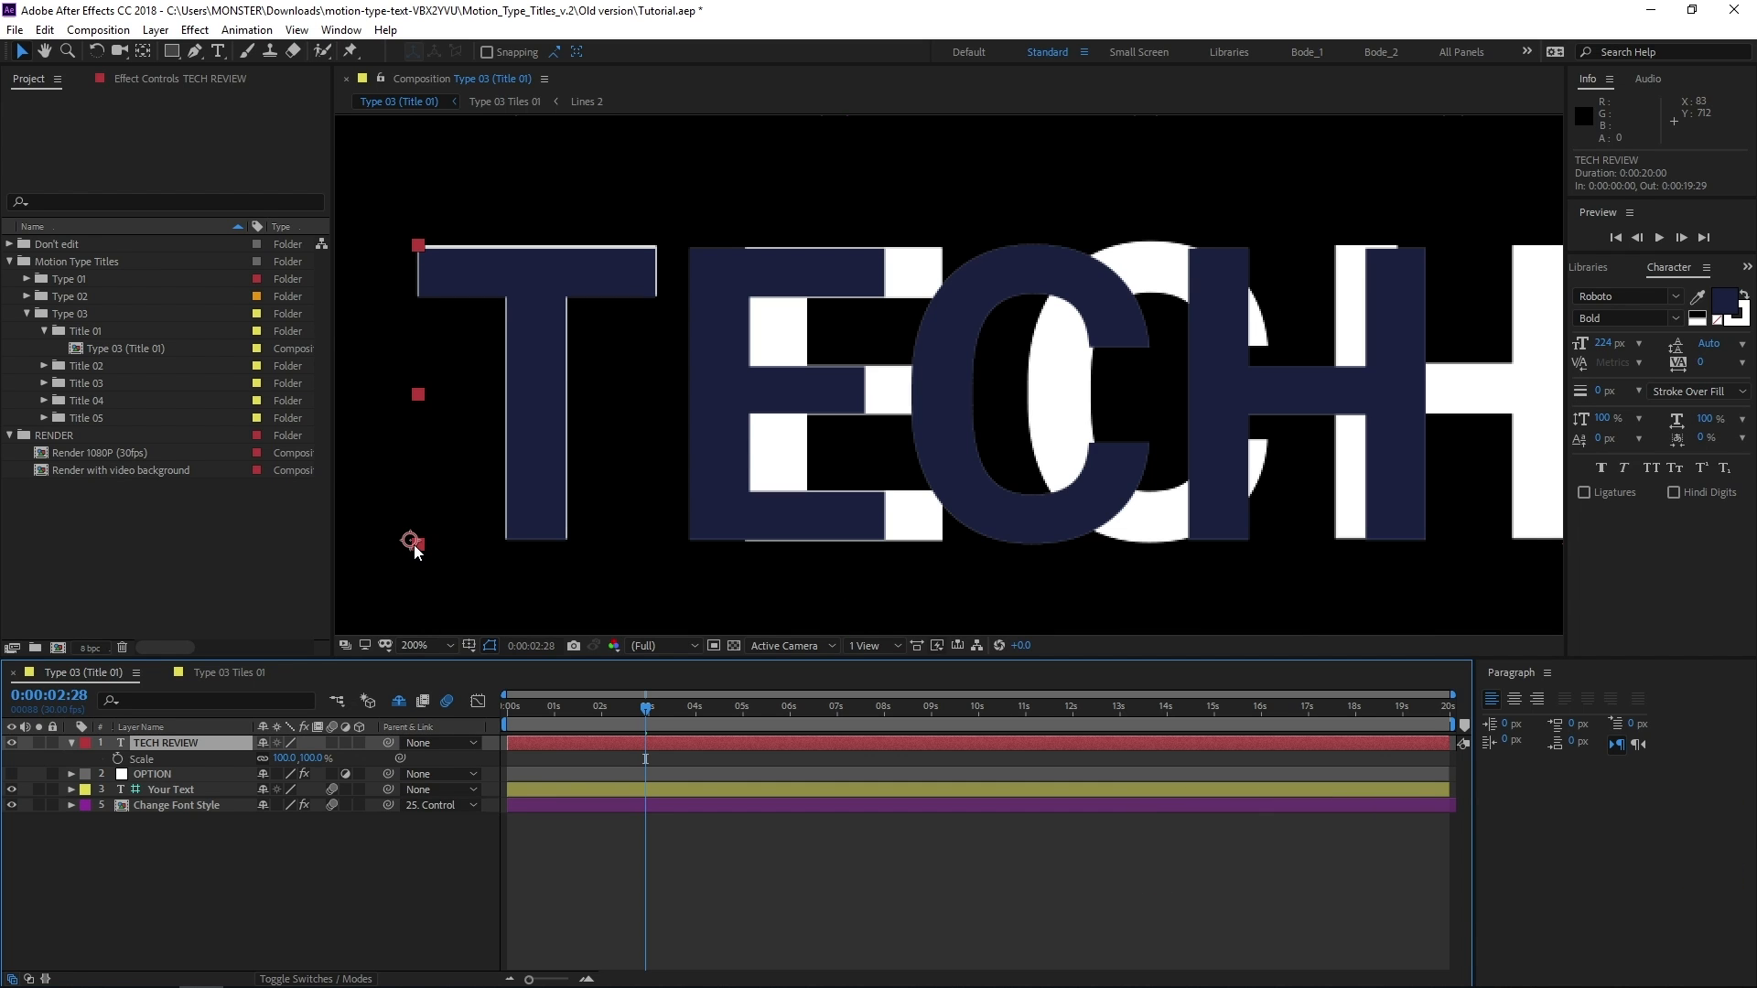
pyautogui.press('y')
pyautogui.moveTo(412, 544); pyautogui.dragTo(418, 544)
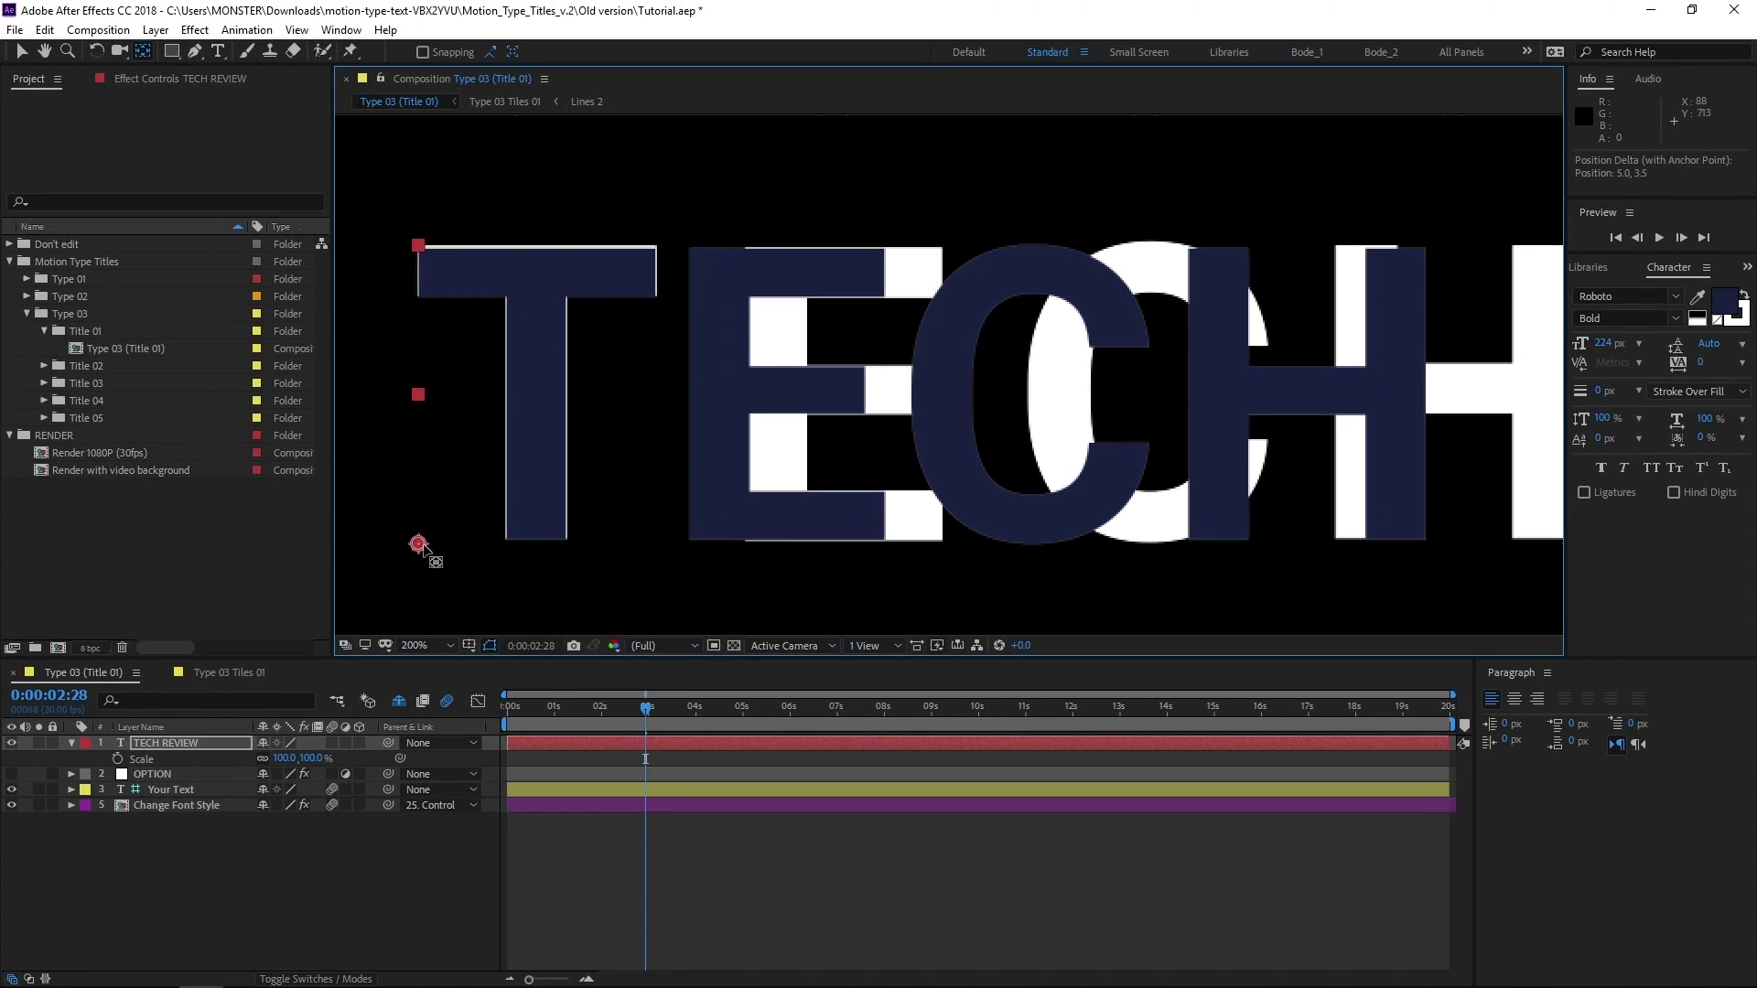
# Scale the TECH REVIEW layer to 101.5% and nudge it down one pixel to match the animated T
pyautogui.click(285, 758)
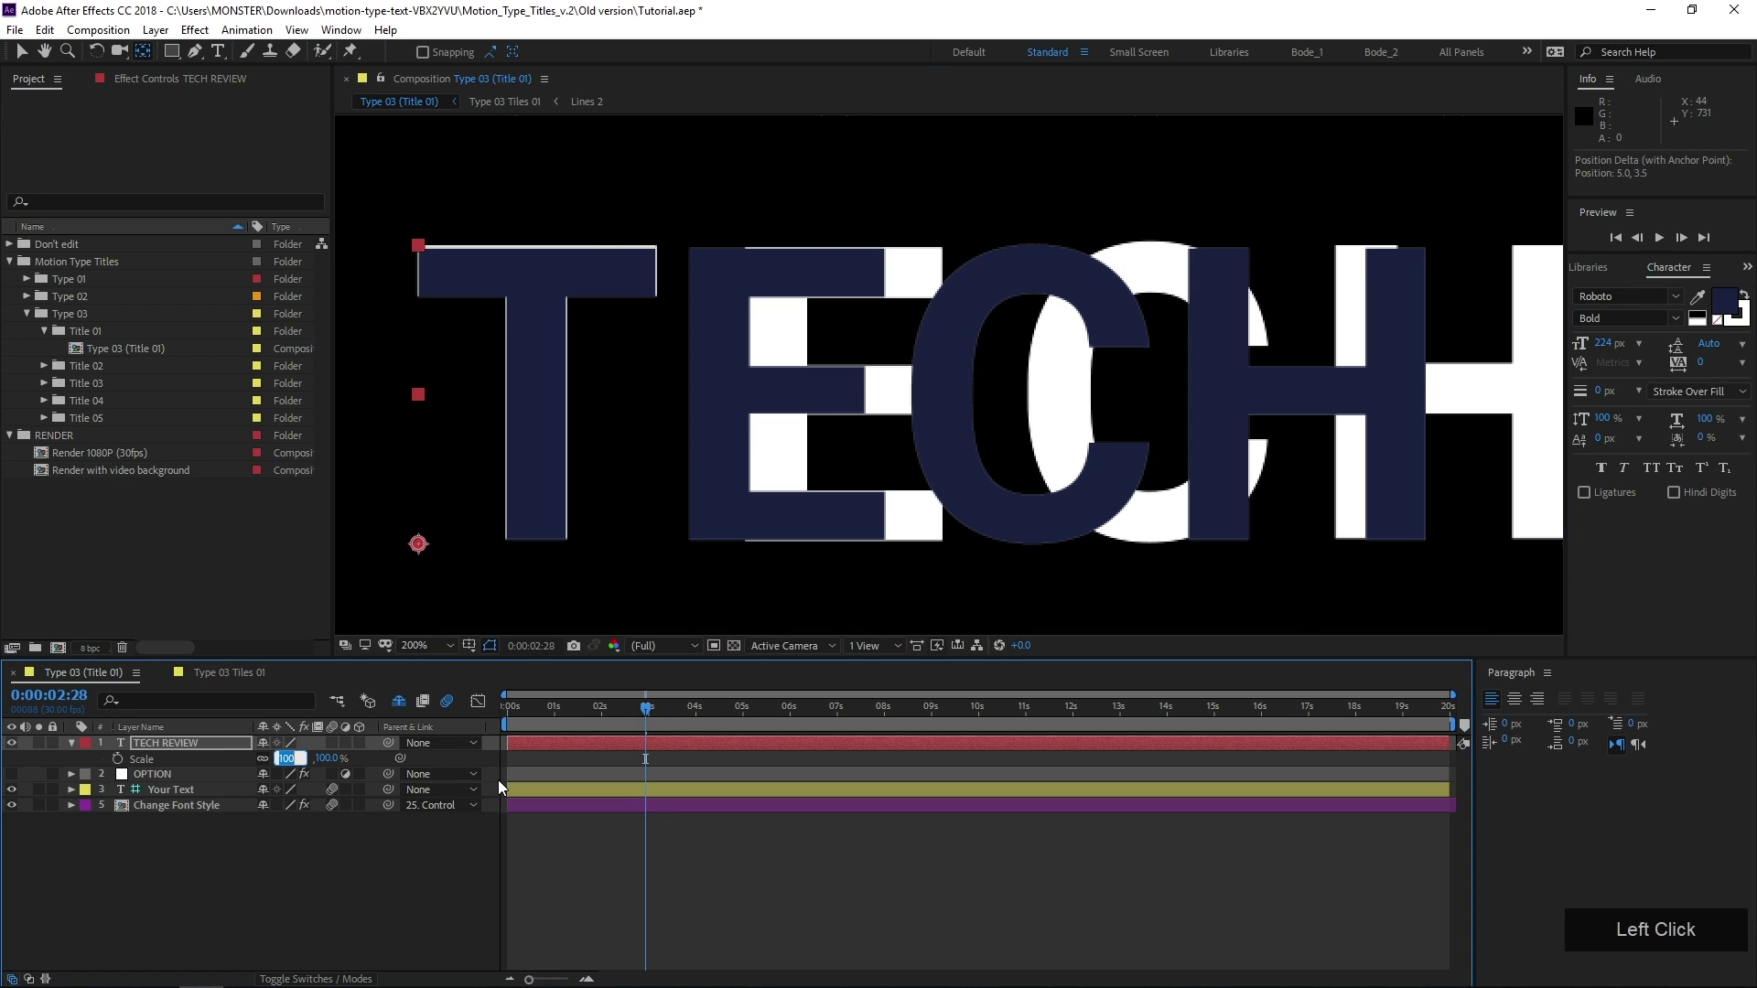
pyautogui.write('101')
pyautogui.press('KP_Enter')
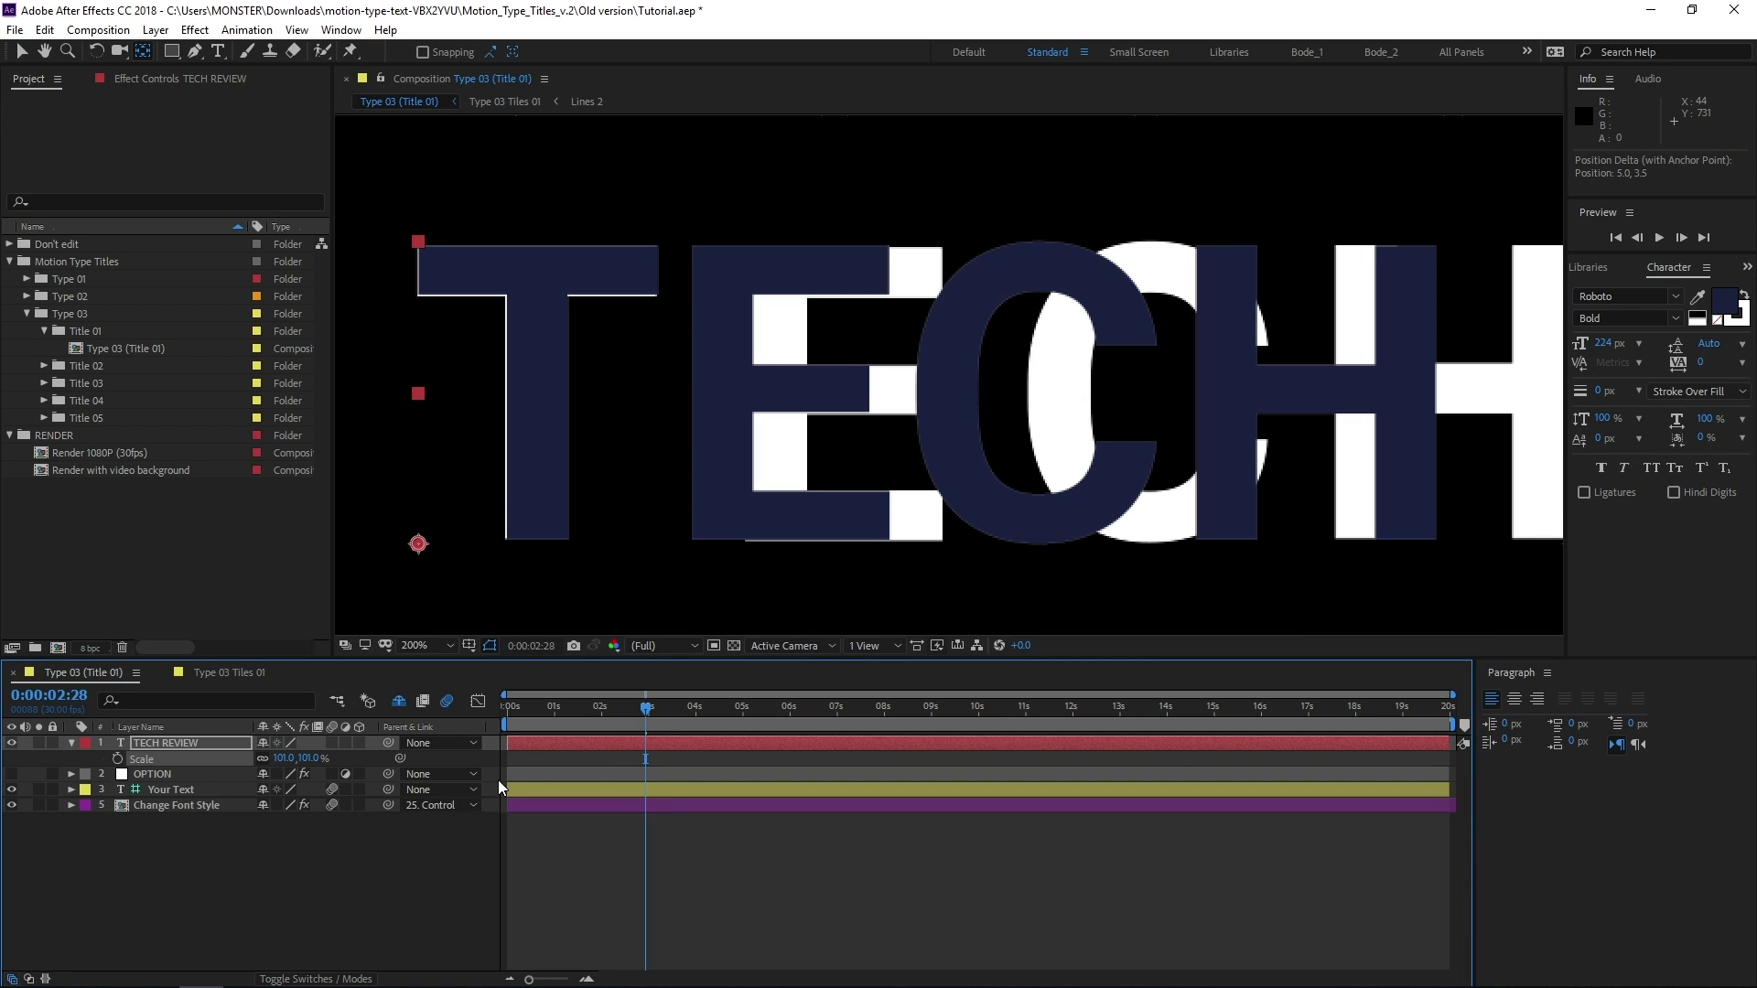
pyautogui.press('Down')
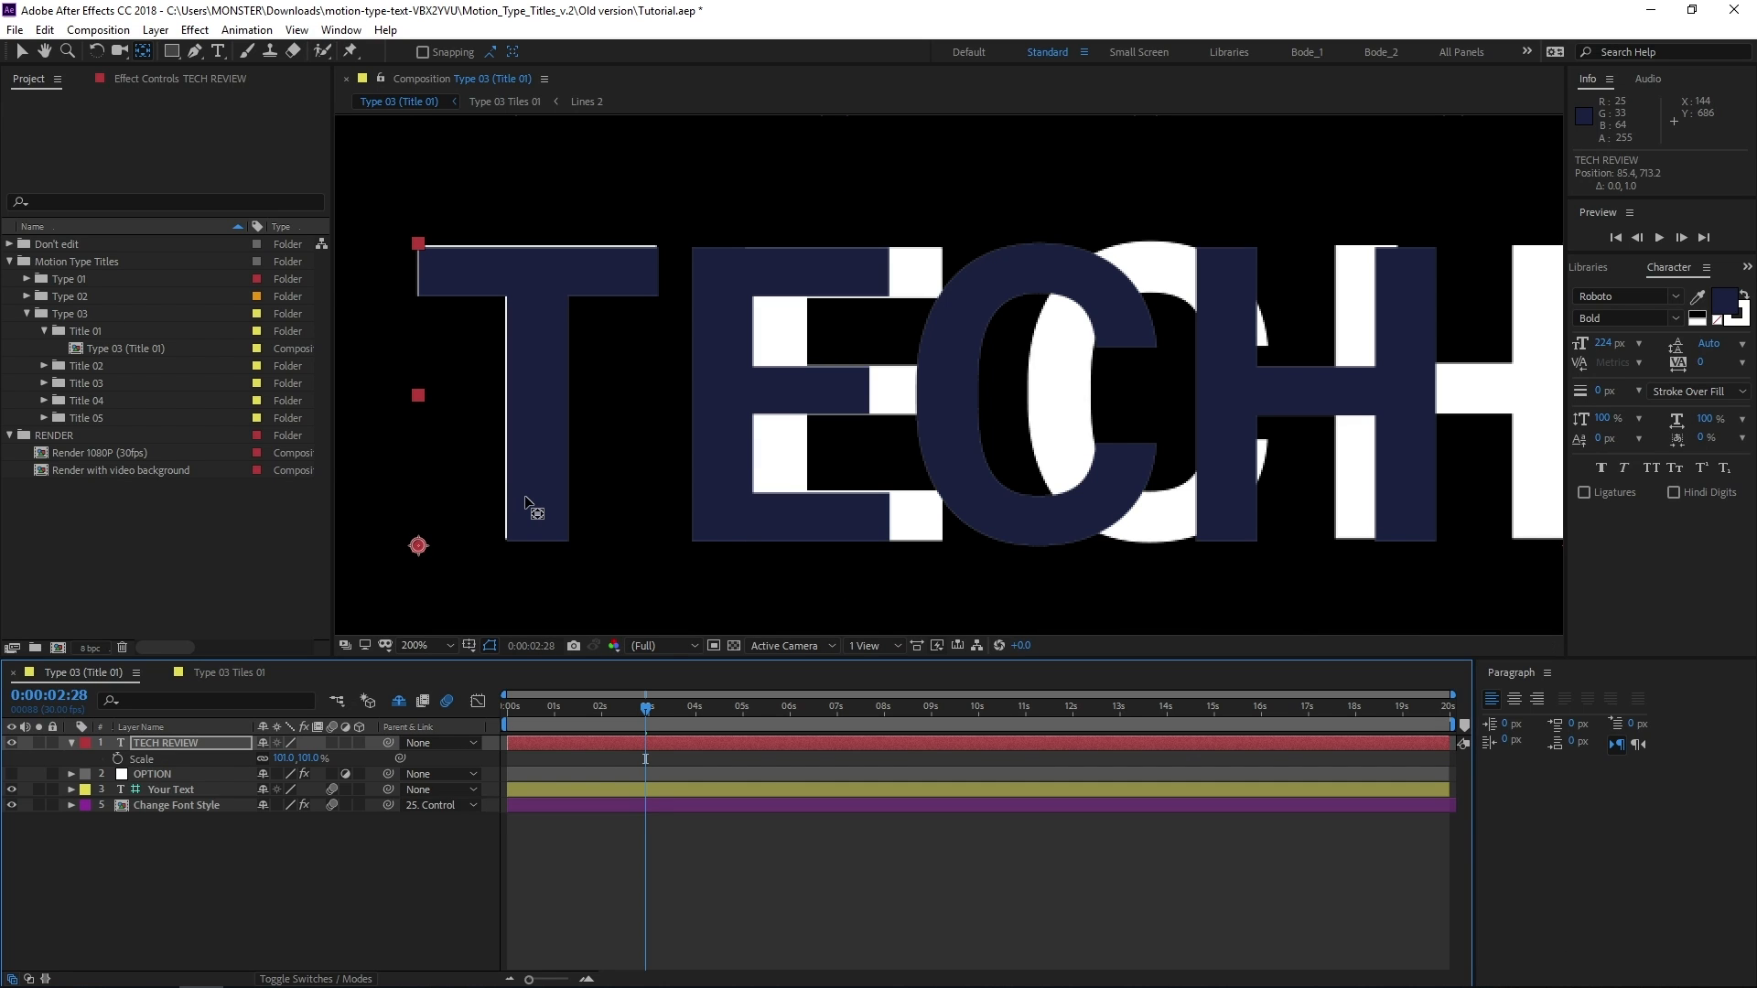
pyautogui.click(314, 759)
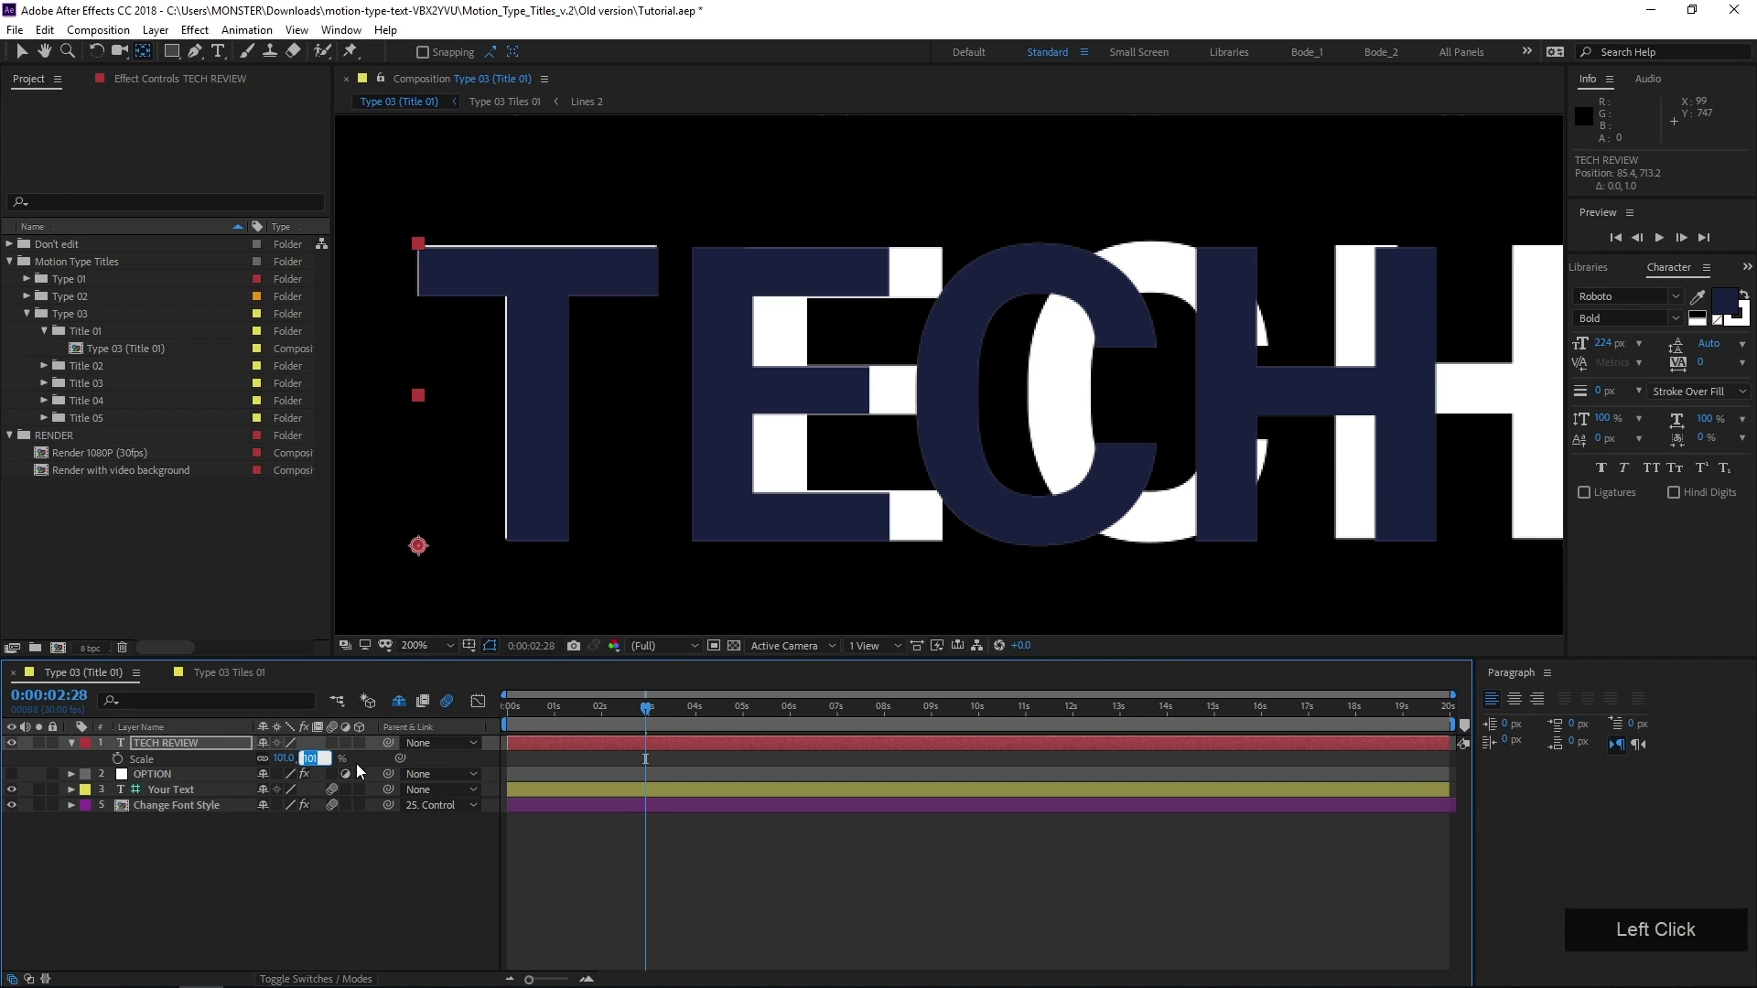
pyautogui.write('101.5')
pyautogui.press('KP_Enter')
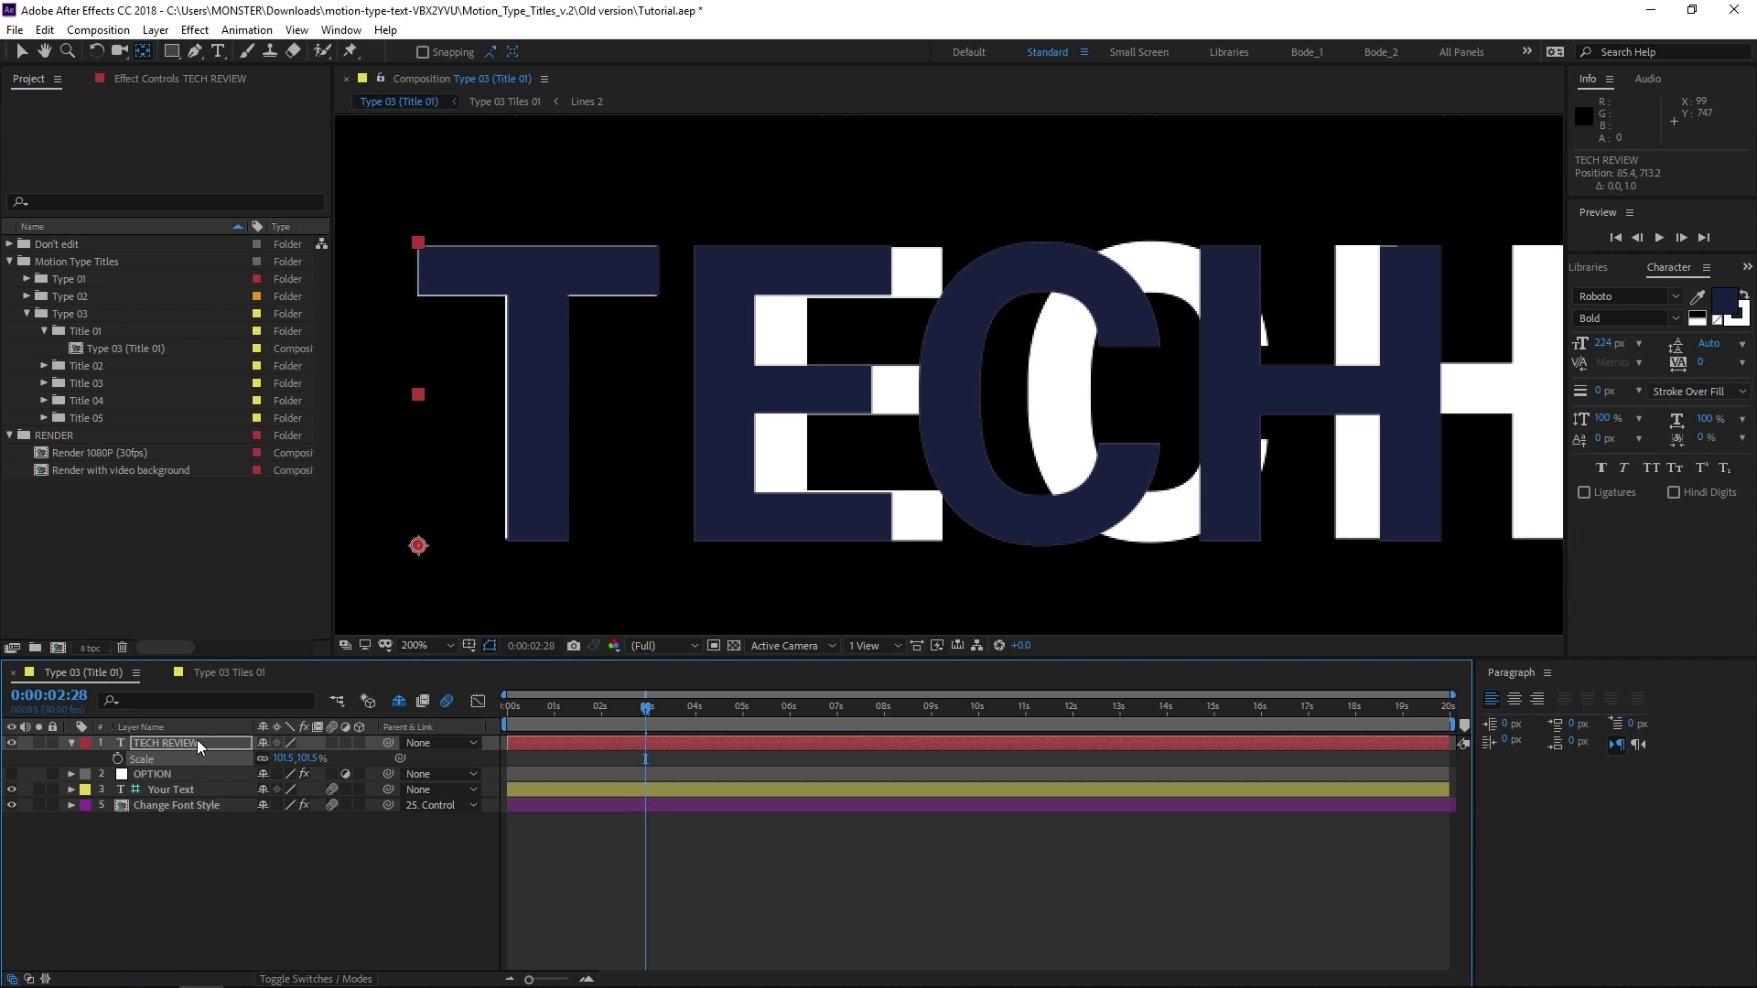
# Send the TECH REVIEW layer to the bottom of the layer stack and show the composition's shy layers
pyautogui.moveTo(196, 739); pyautogui.dragTo(183, 898)
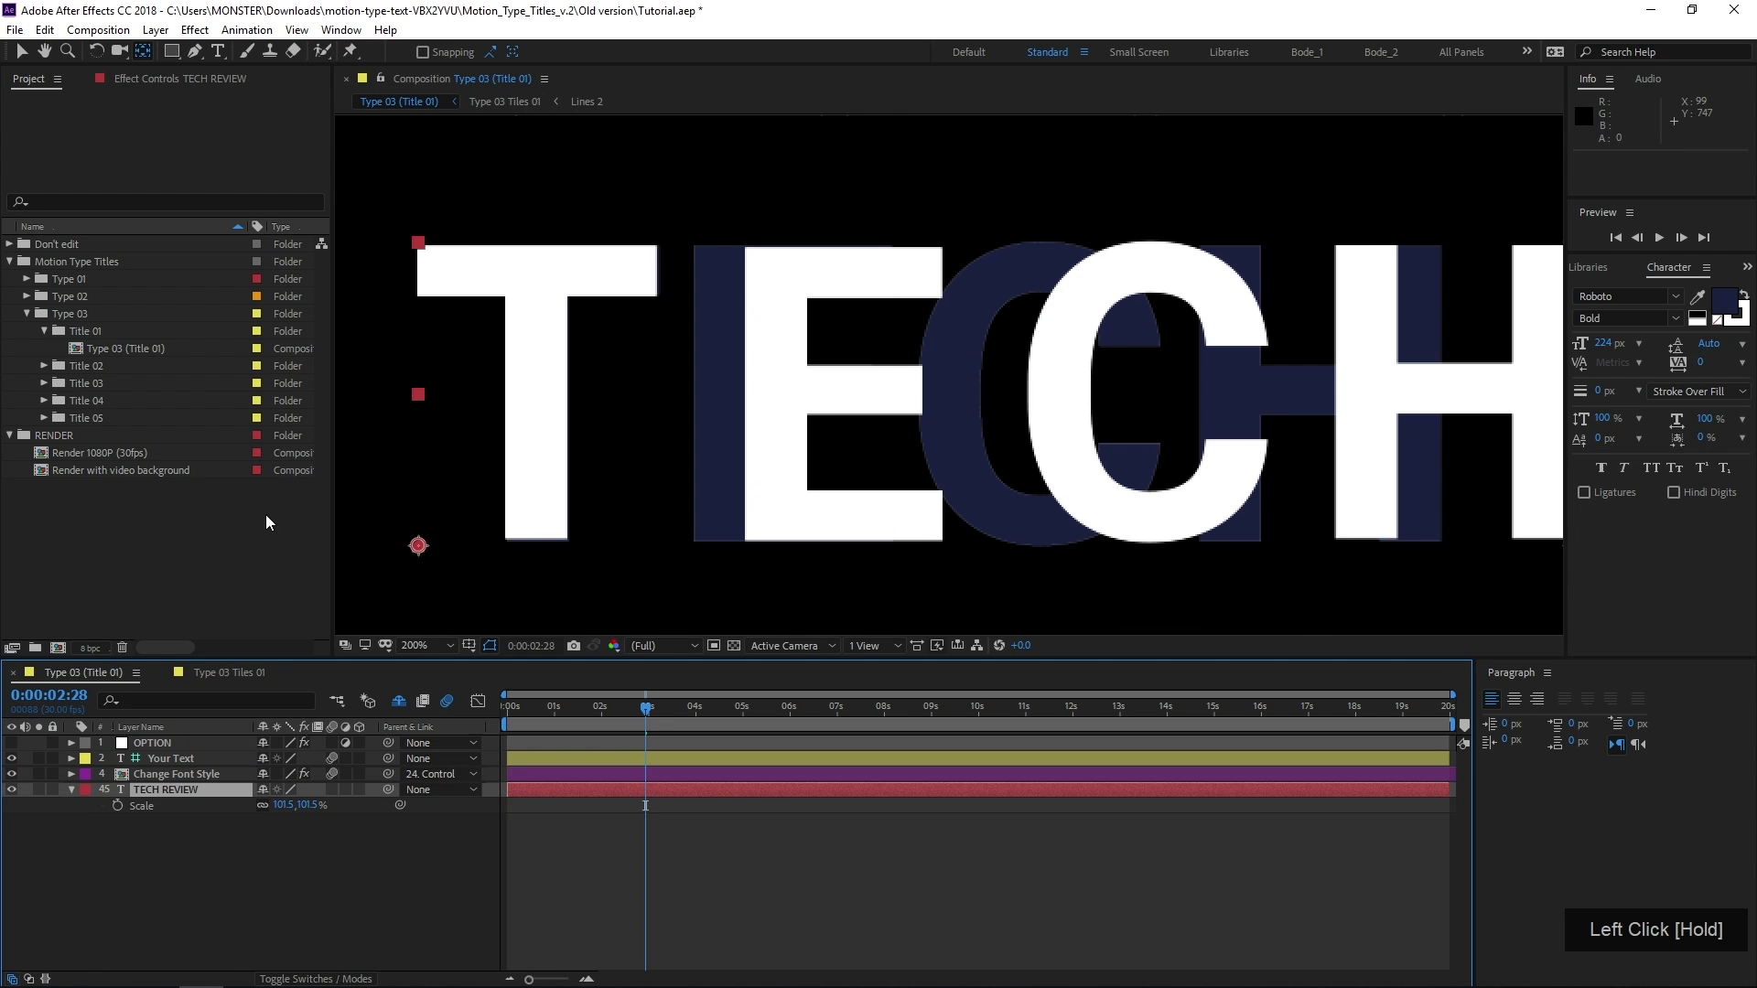
pyautogui.click(25, 51)
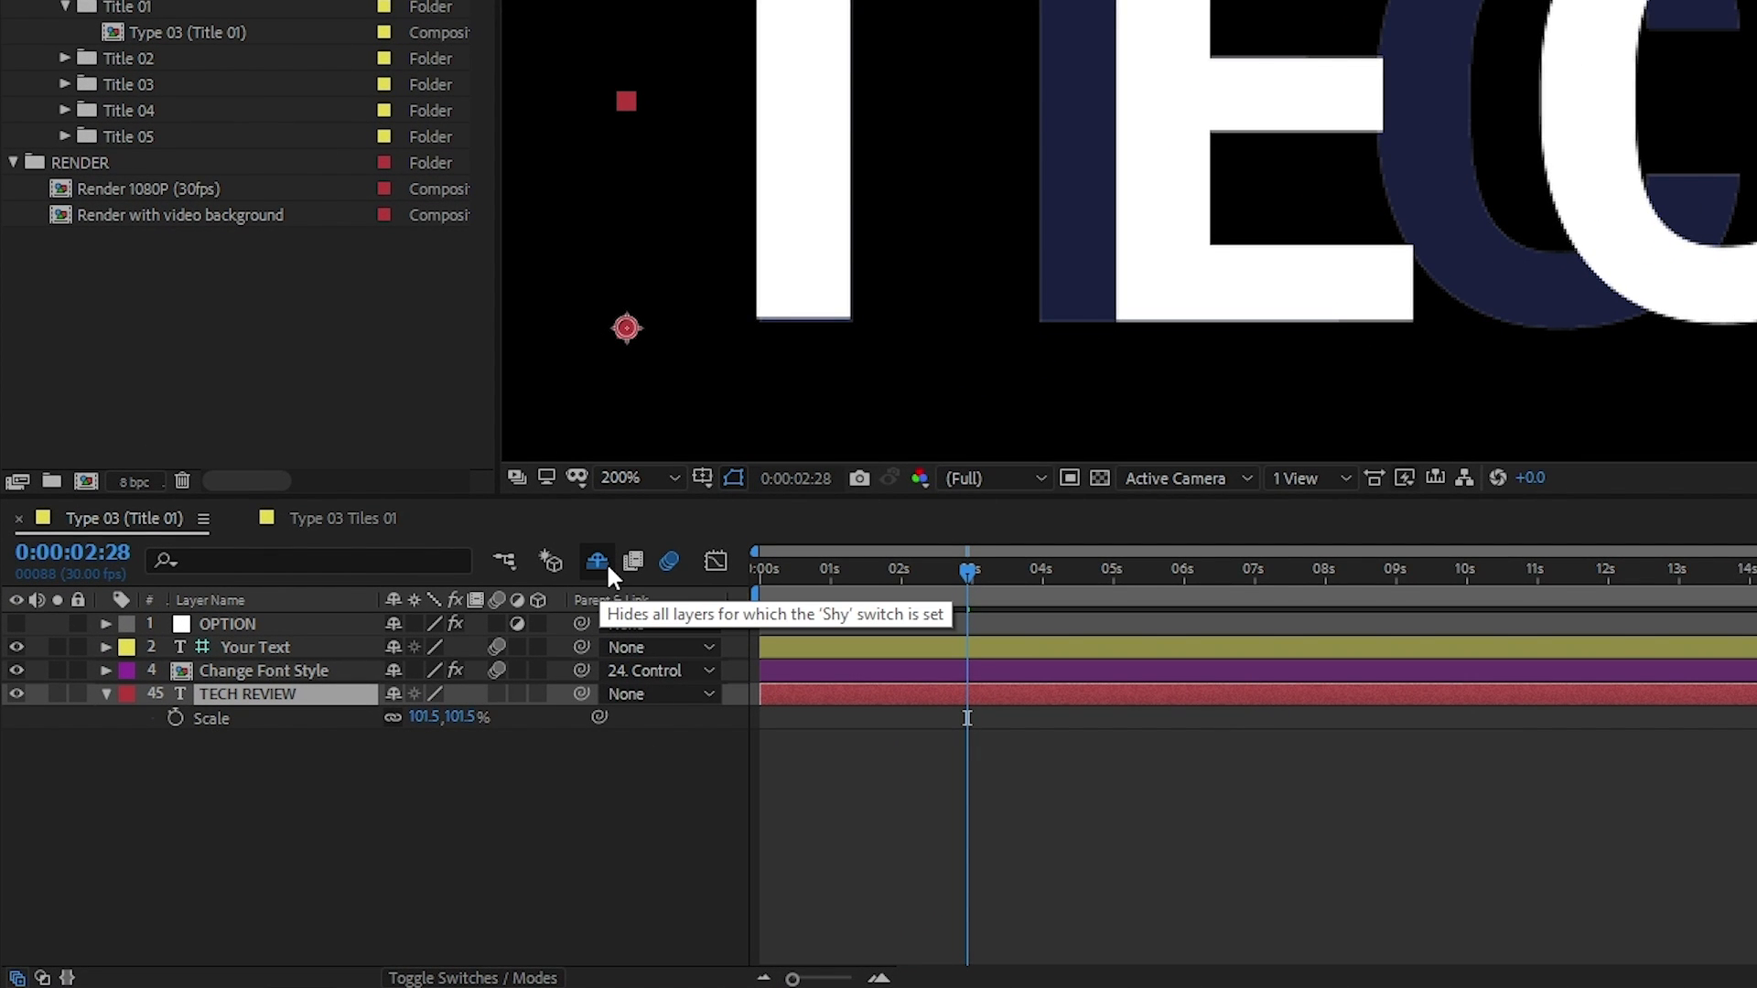
pyautogui.click(598, 562)
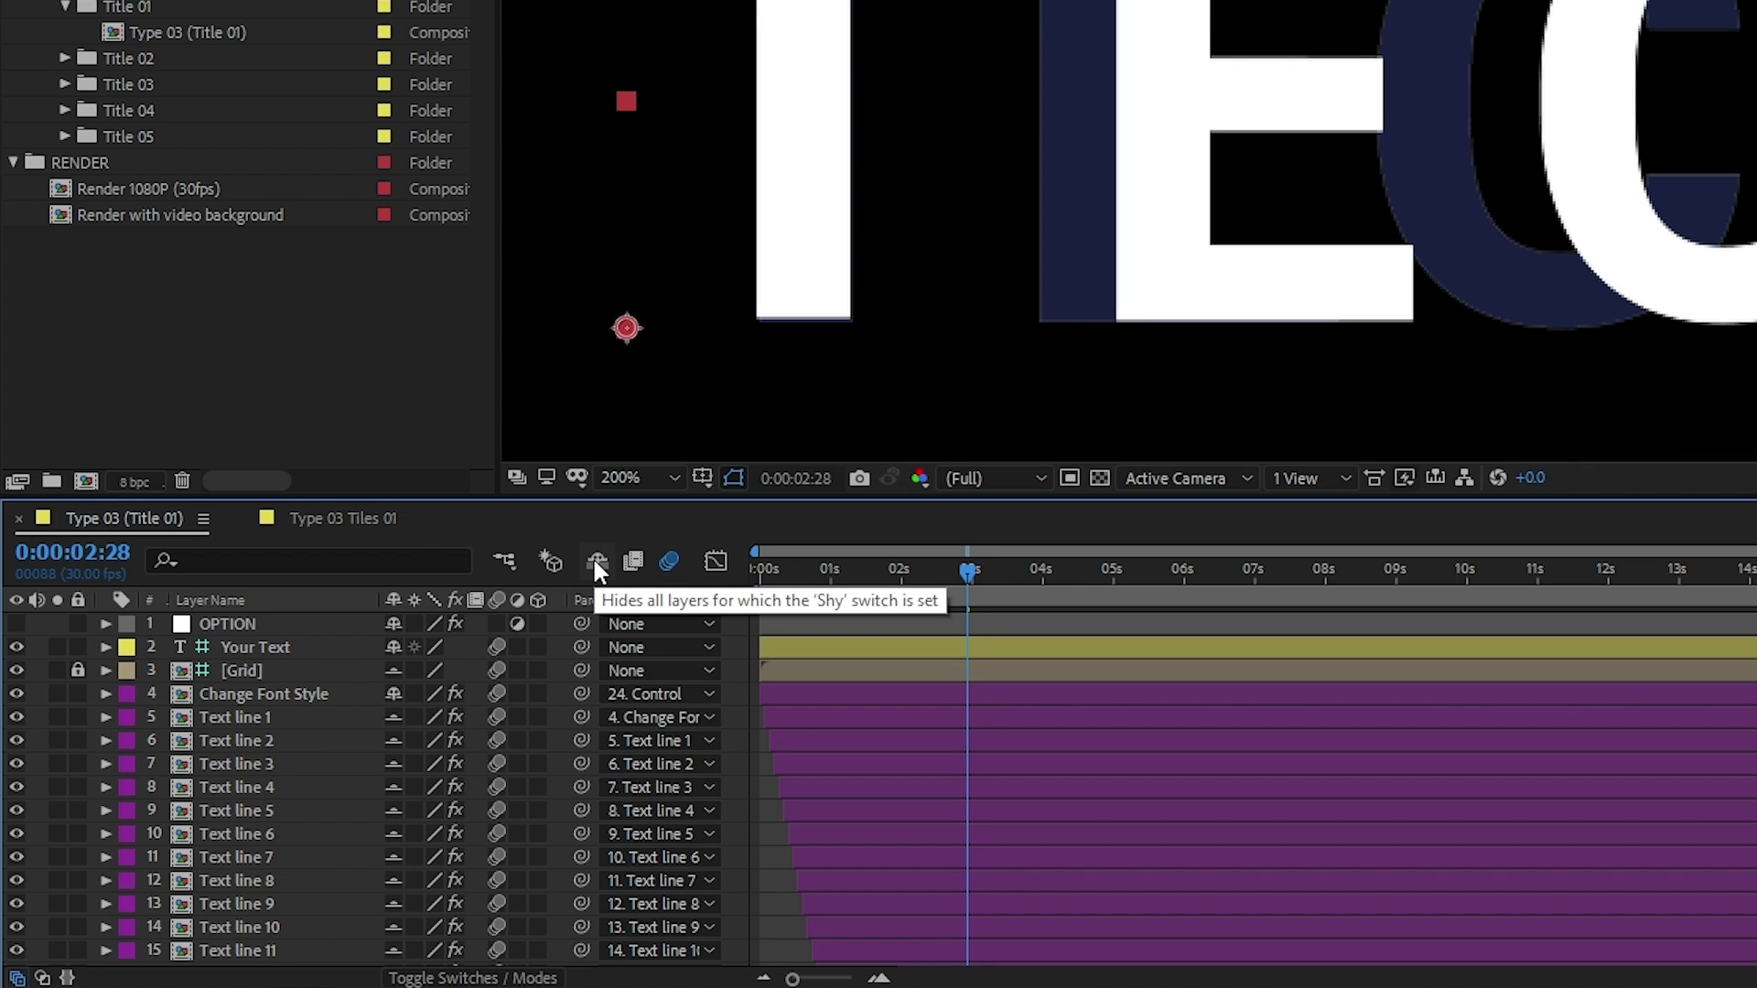
pyautogui.scroll(-2, 266, 721)
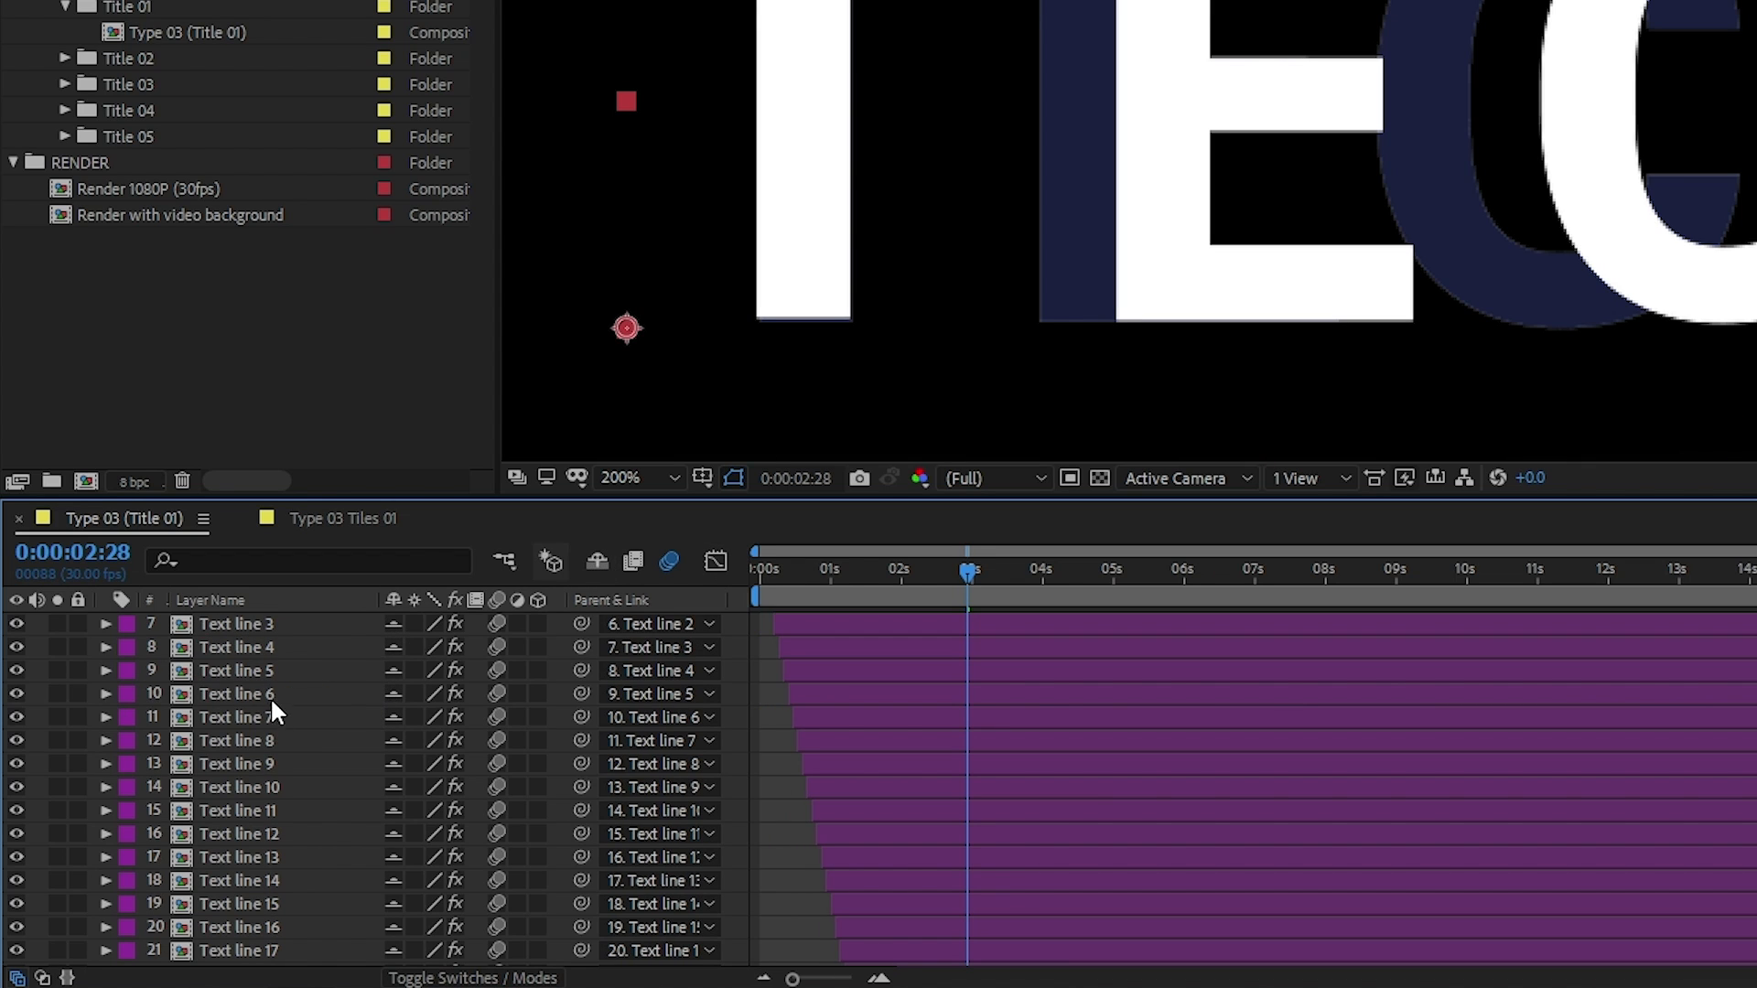
pyautogui.scroll(1, 366, 663)
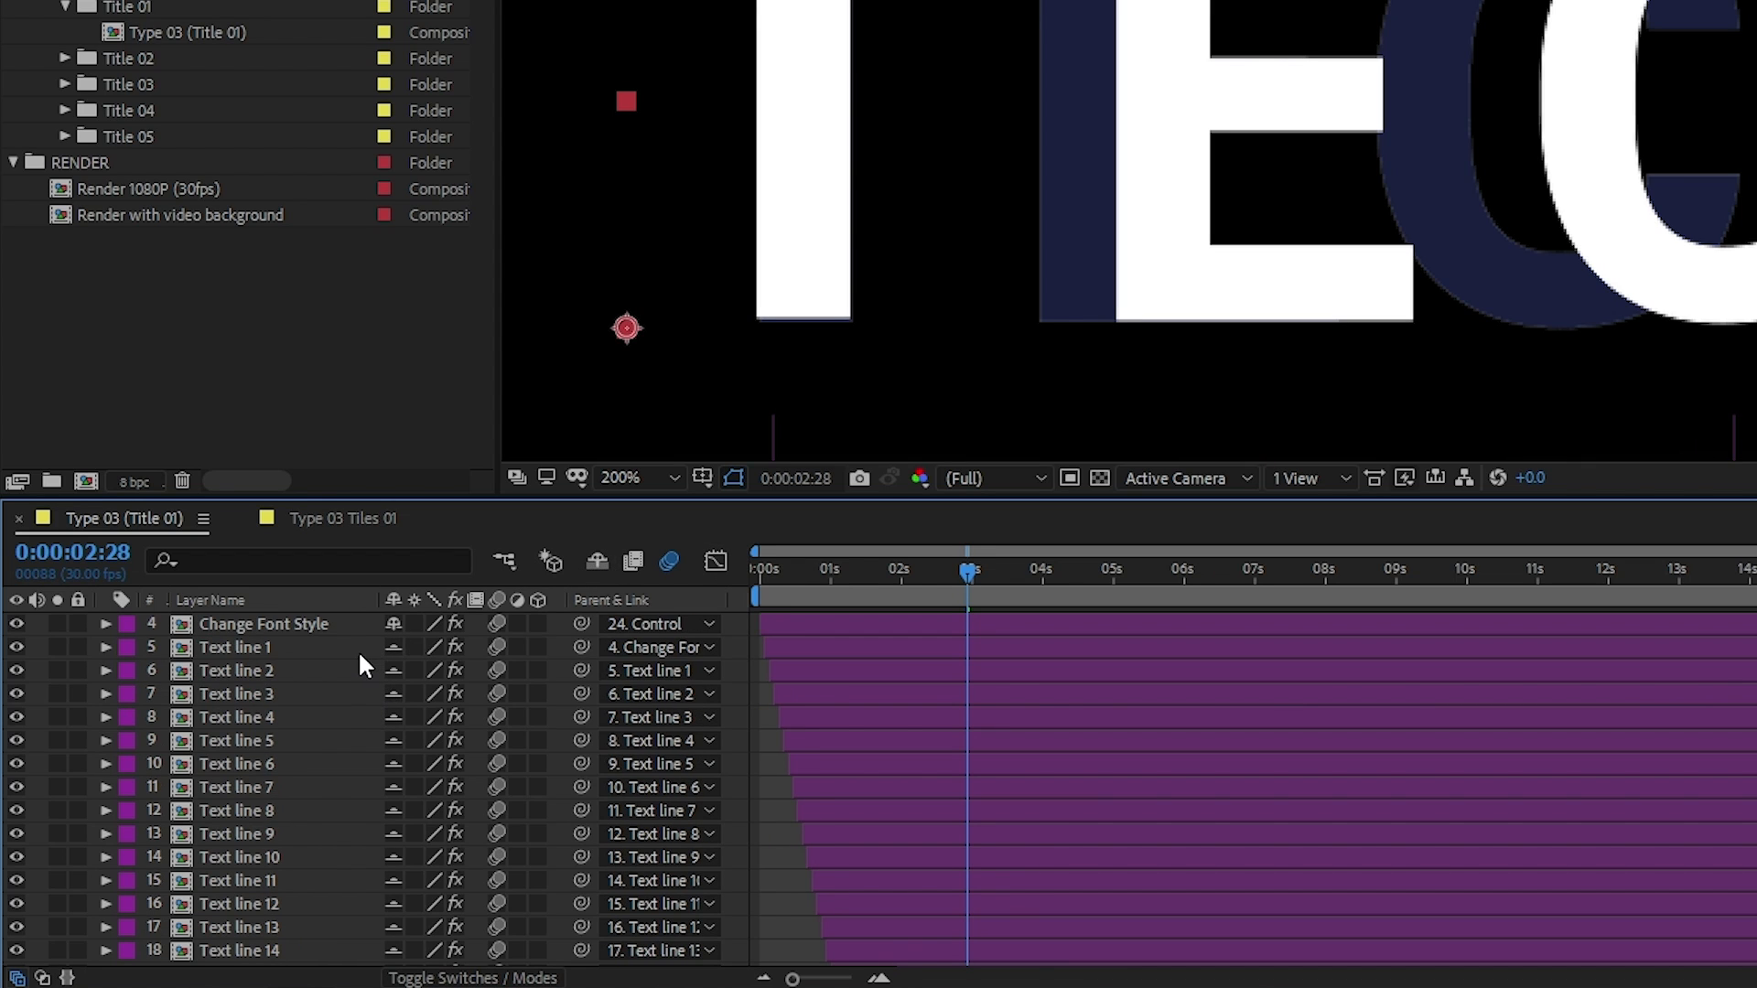
pyautogui.click(596, 563)
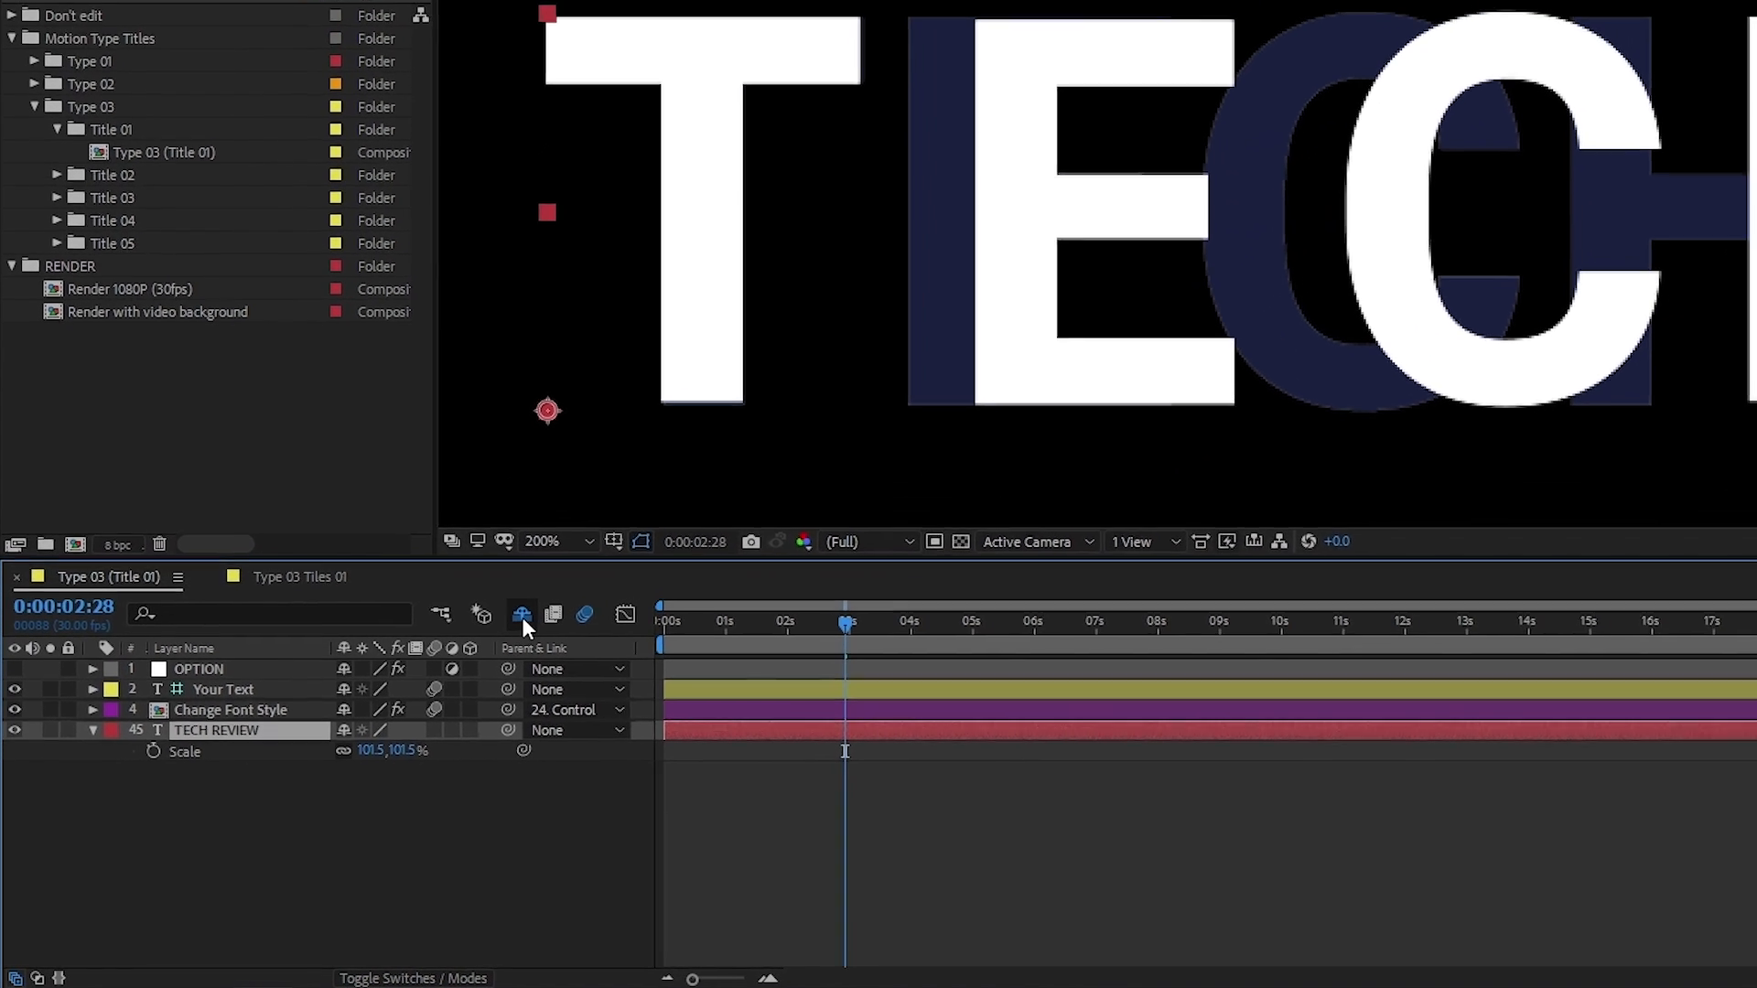
pyautogui.click(595, 560)
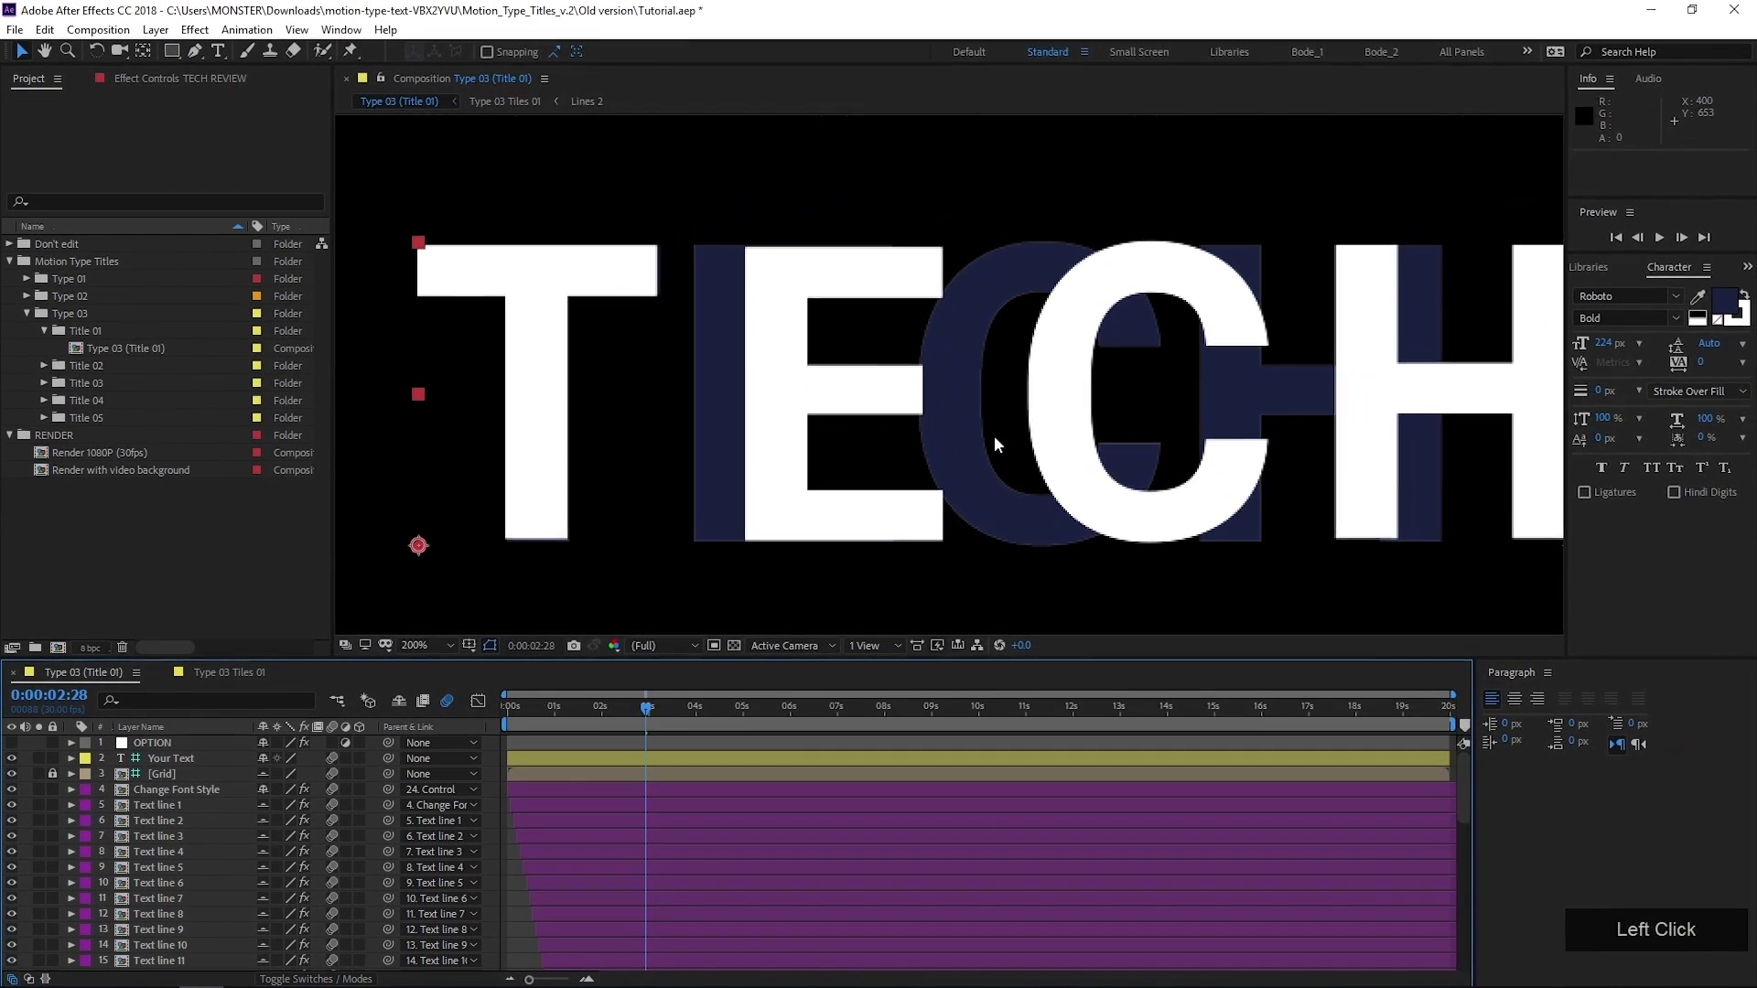
# Shift the Text line 1 layer left to position 320, 176 so its E lines up with the reference text's E
pyautogui.moveTo(1192, 326); pyautogui.dragTo(1110, 294)
pyautogui.moveTo(925, 408); pyautogui.dragTo(831, 404)
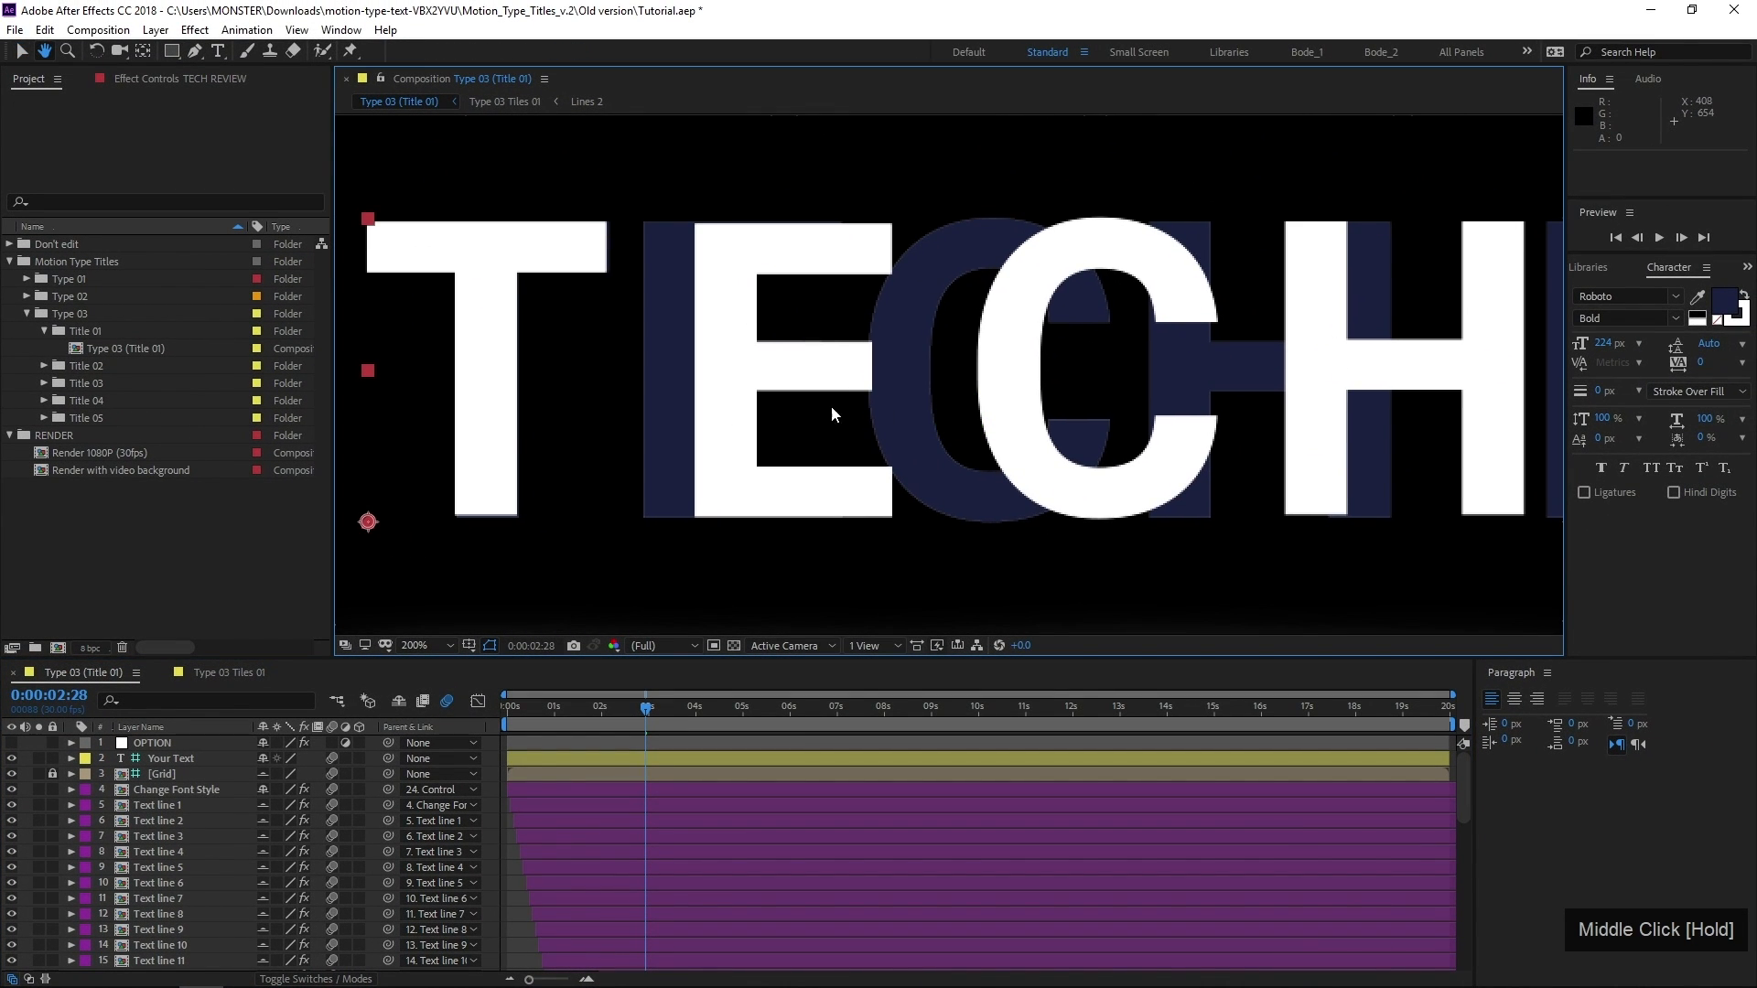
pyautogui.click(180, 793)
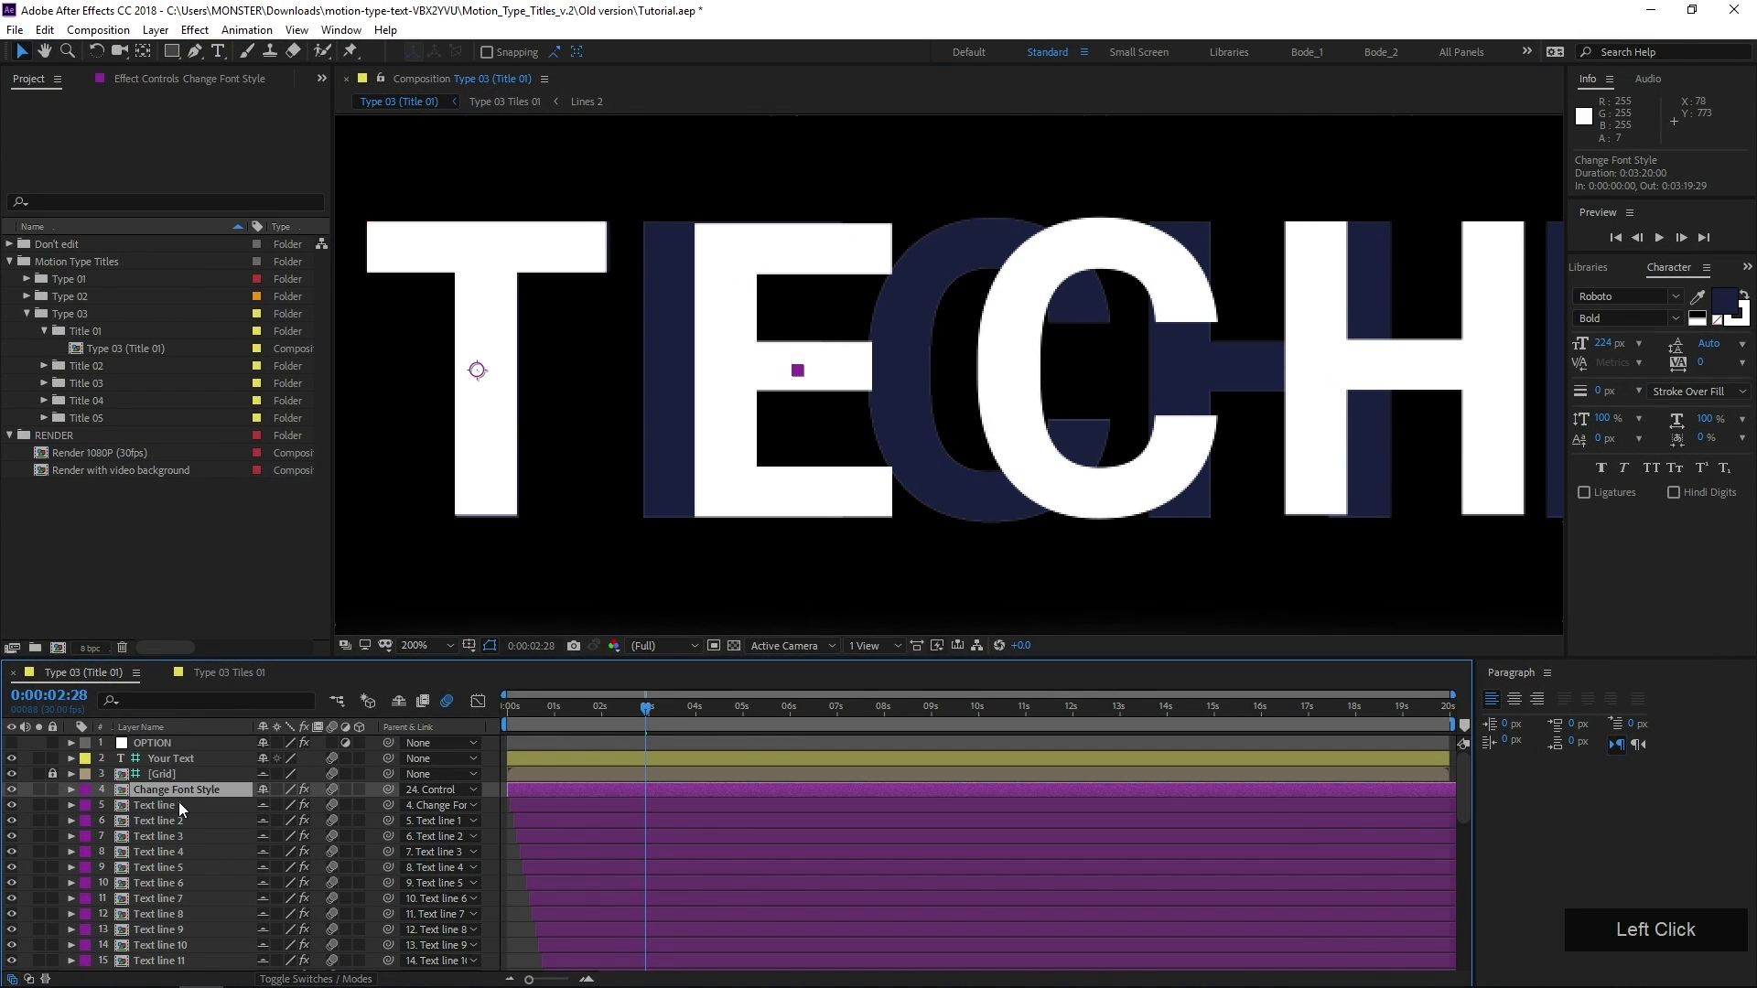
pyautogui.scroll(-2, 366, 607)
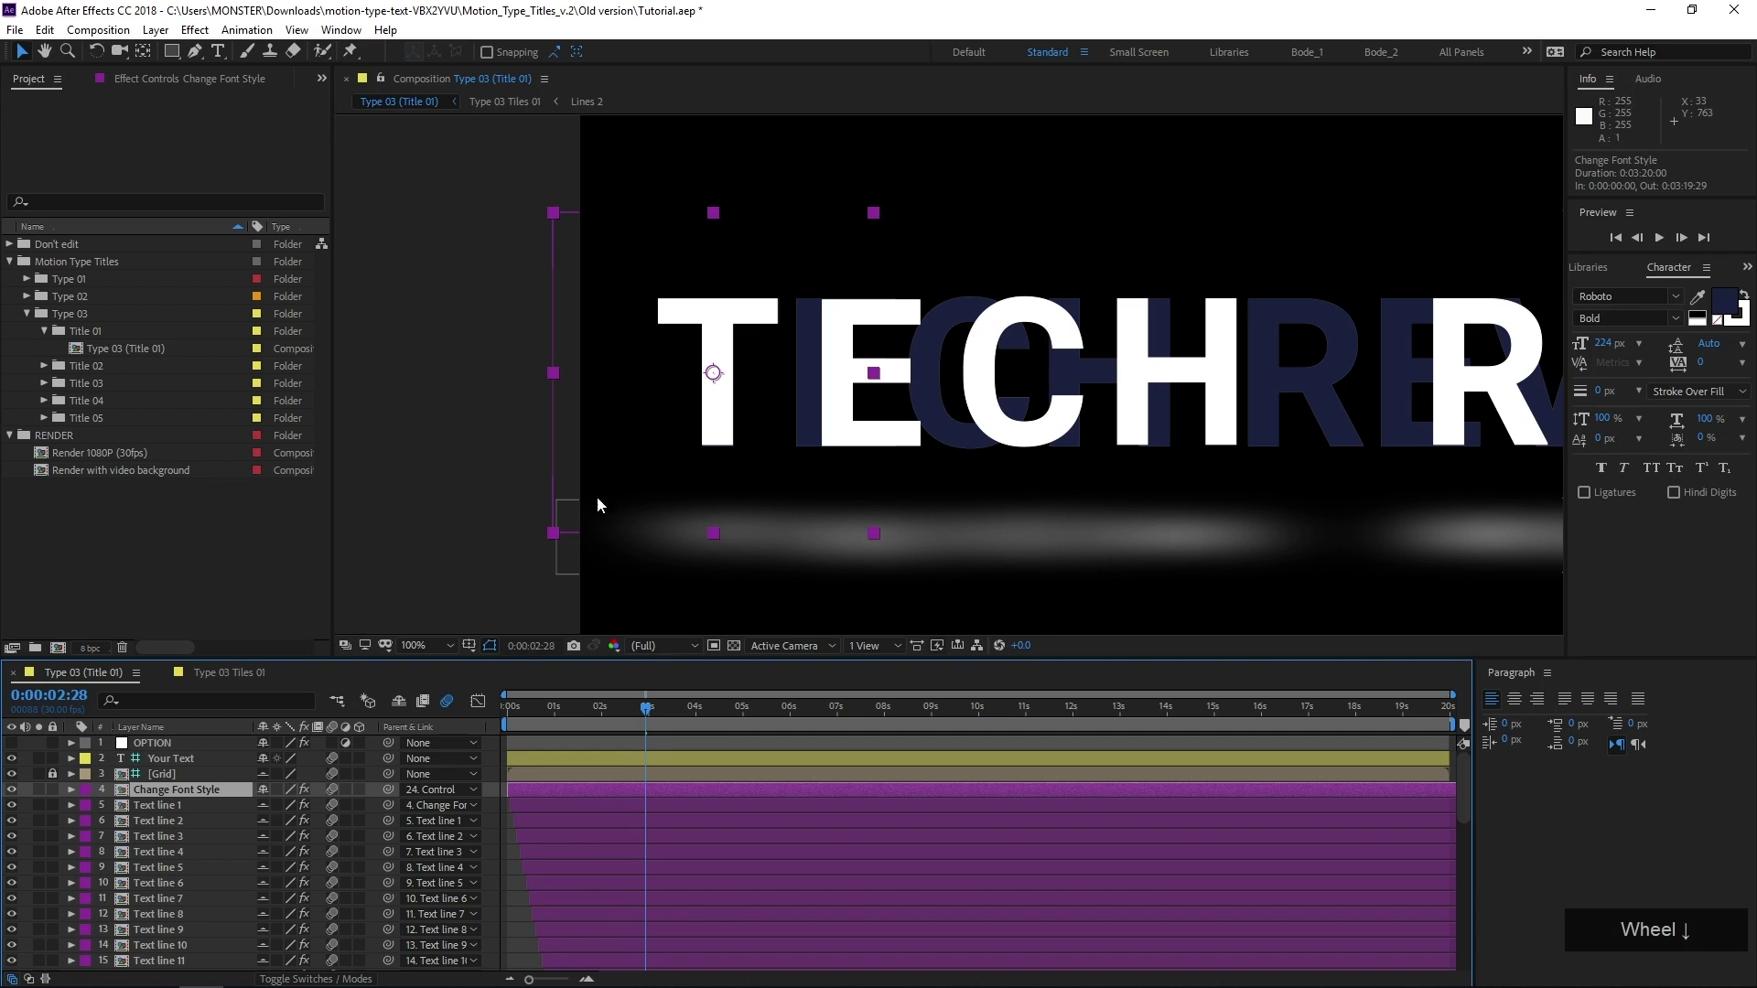
pyautogui.click(181, 809)
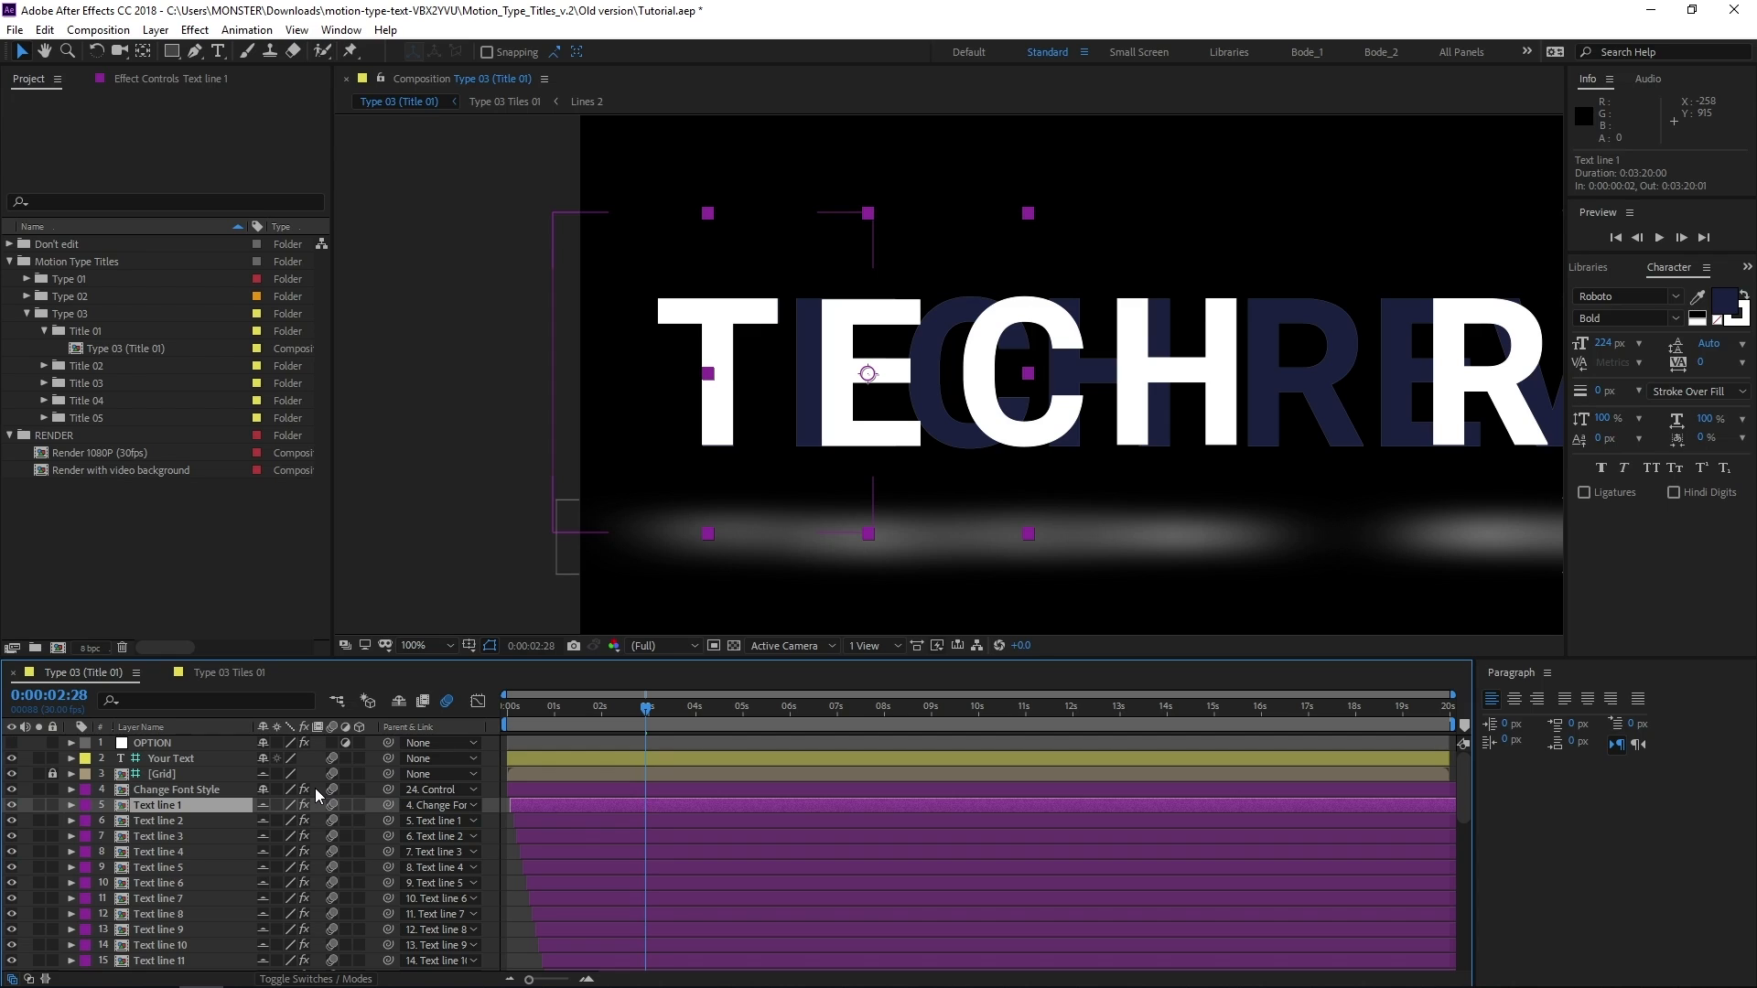
pyautogui.hotkey('shift', 'Left')
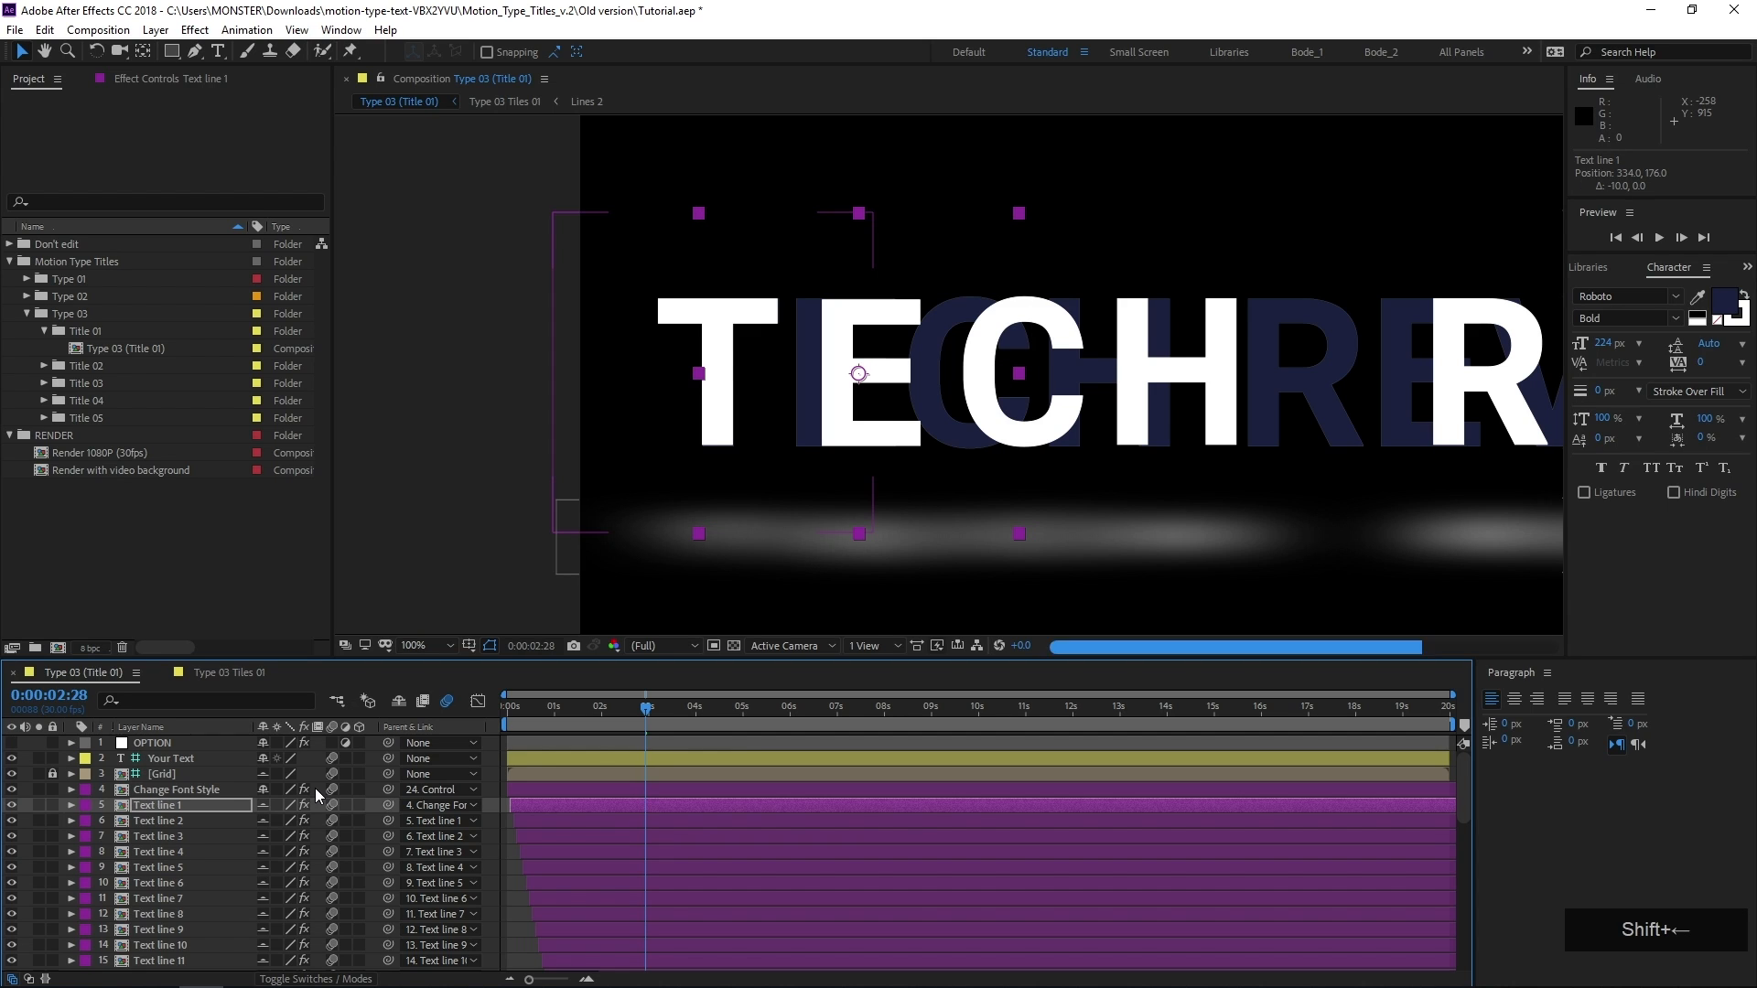
pyautogui.hotkey('shift', 'Left')
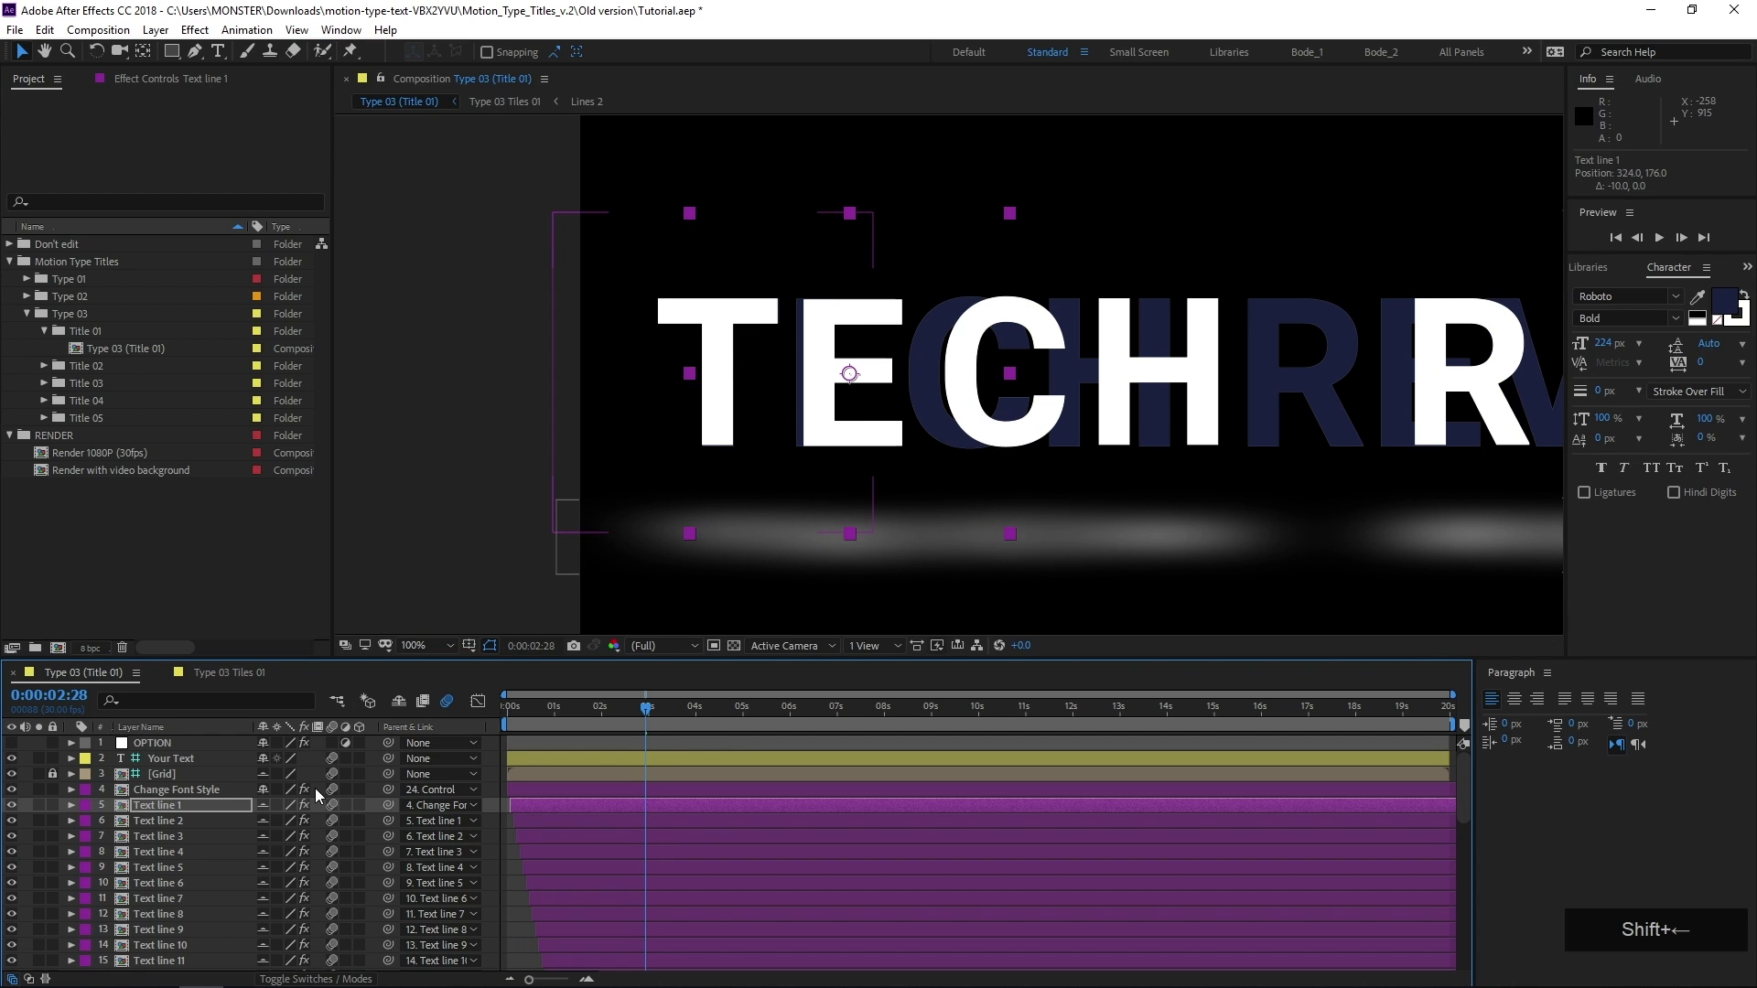
pyautogui.press('Left')
pyautogui.press('Left')
pyautogui.press('Left')
pyautogui.press('Left')
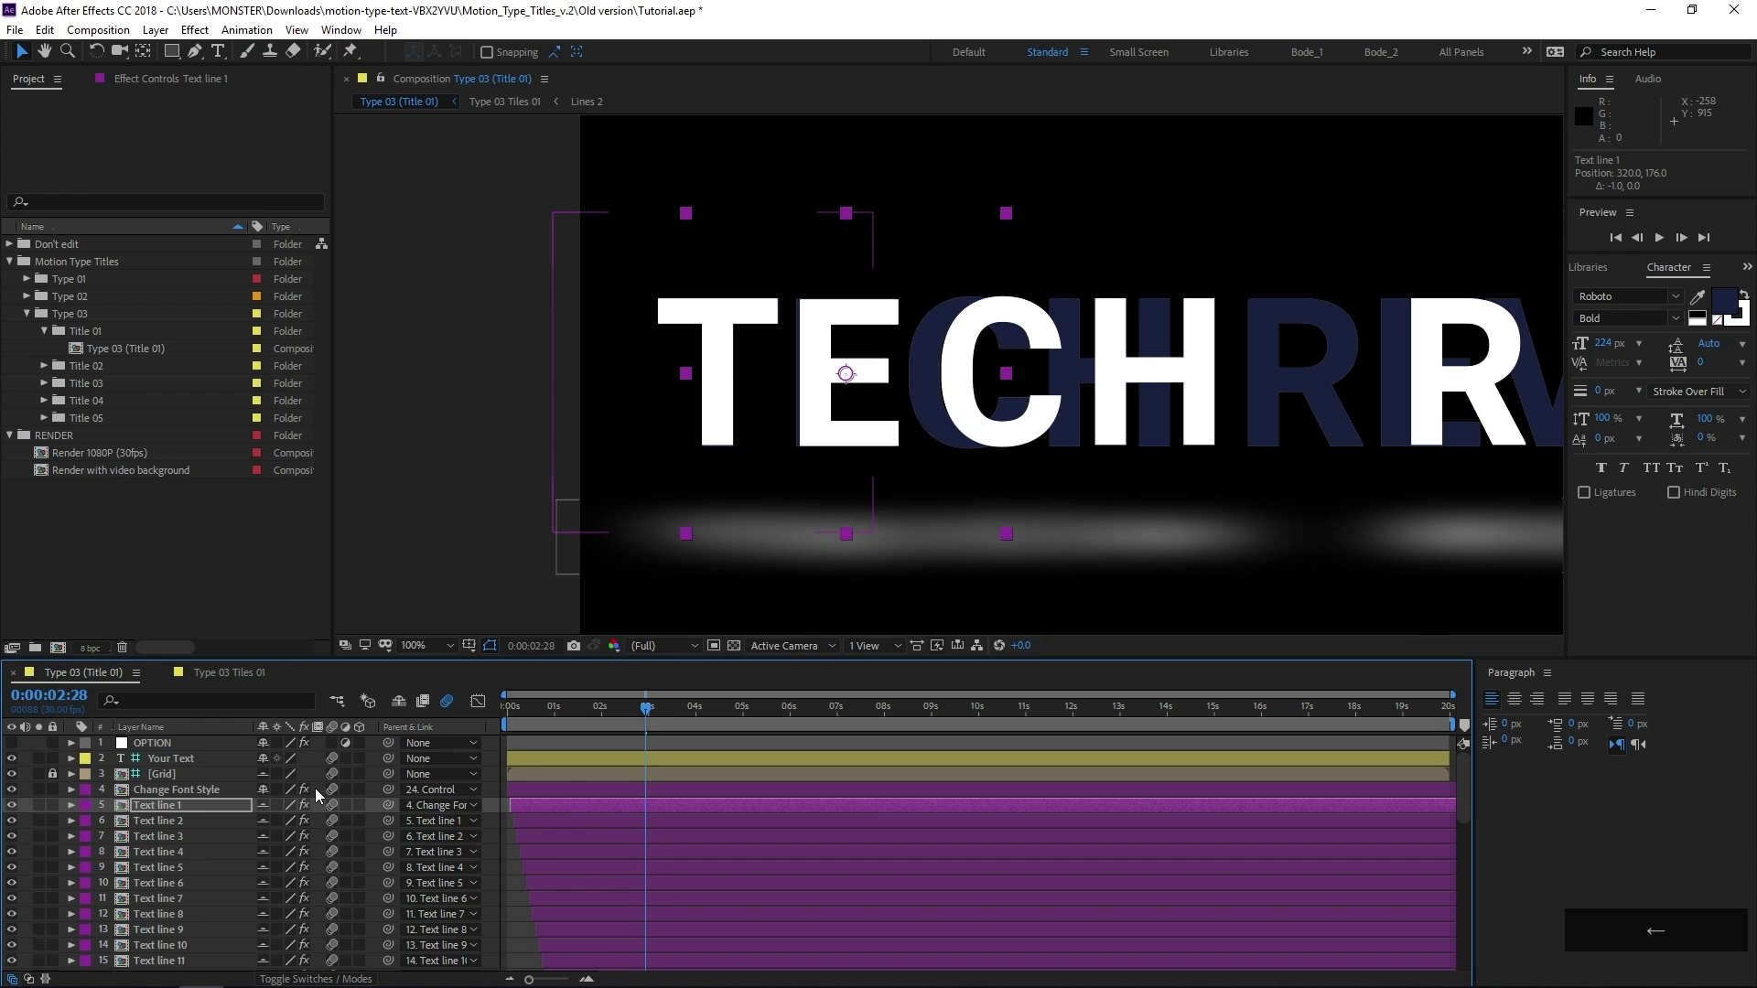
# Change the TECH REVIEW reference layer's text colour to magenta F000FF
pyautogui.scroll(-10, 189, 957)
pyautogui.click(191, 949)
pyautogui.click(1718, 315)
pyautogui.moveTo(880, 490); pyautogui.dragTo(852, 408)
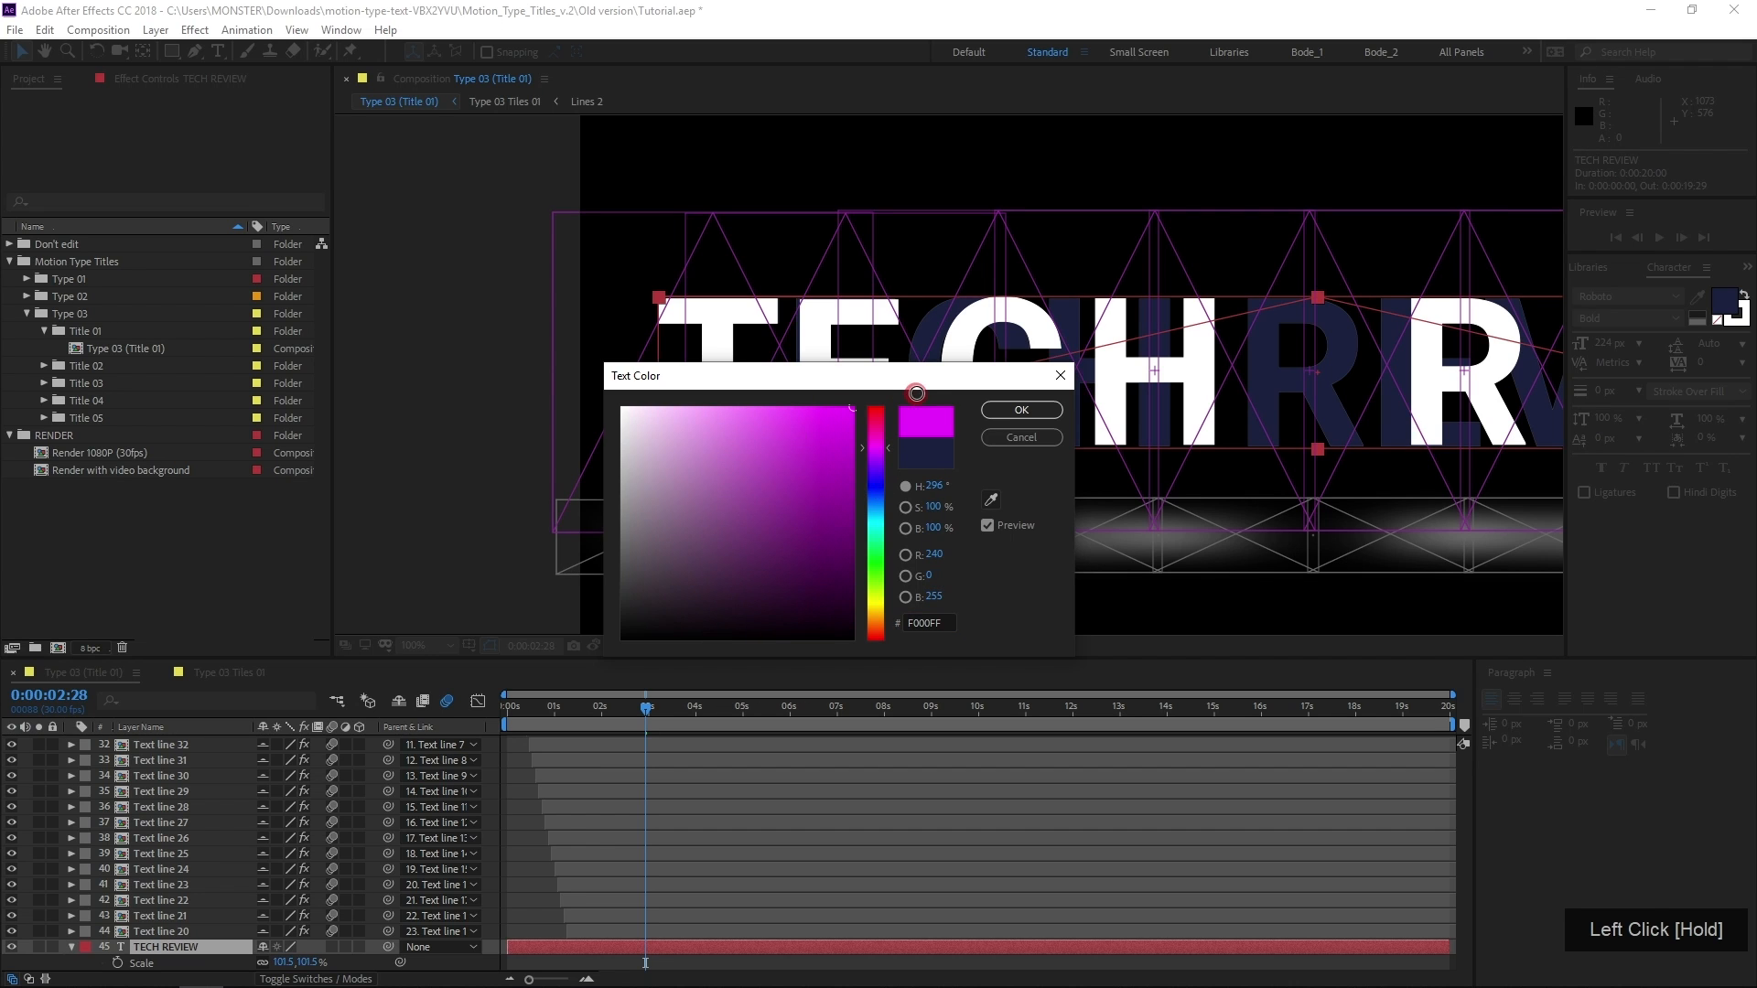
pyautogui.click(995, 412)
# Delete the grey layers from Change Font Style 2 through Text line 20 that create the glow beneath the title
pyautogui.click(166, 931)
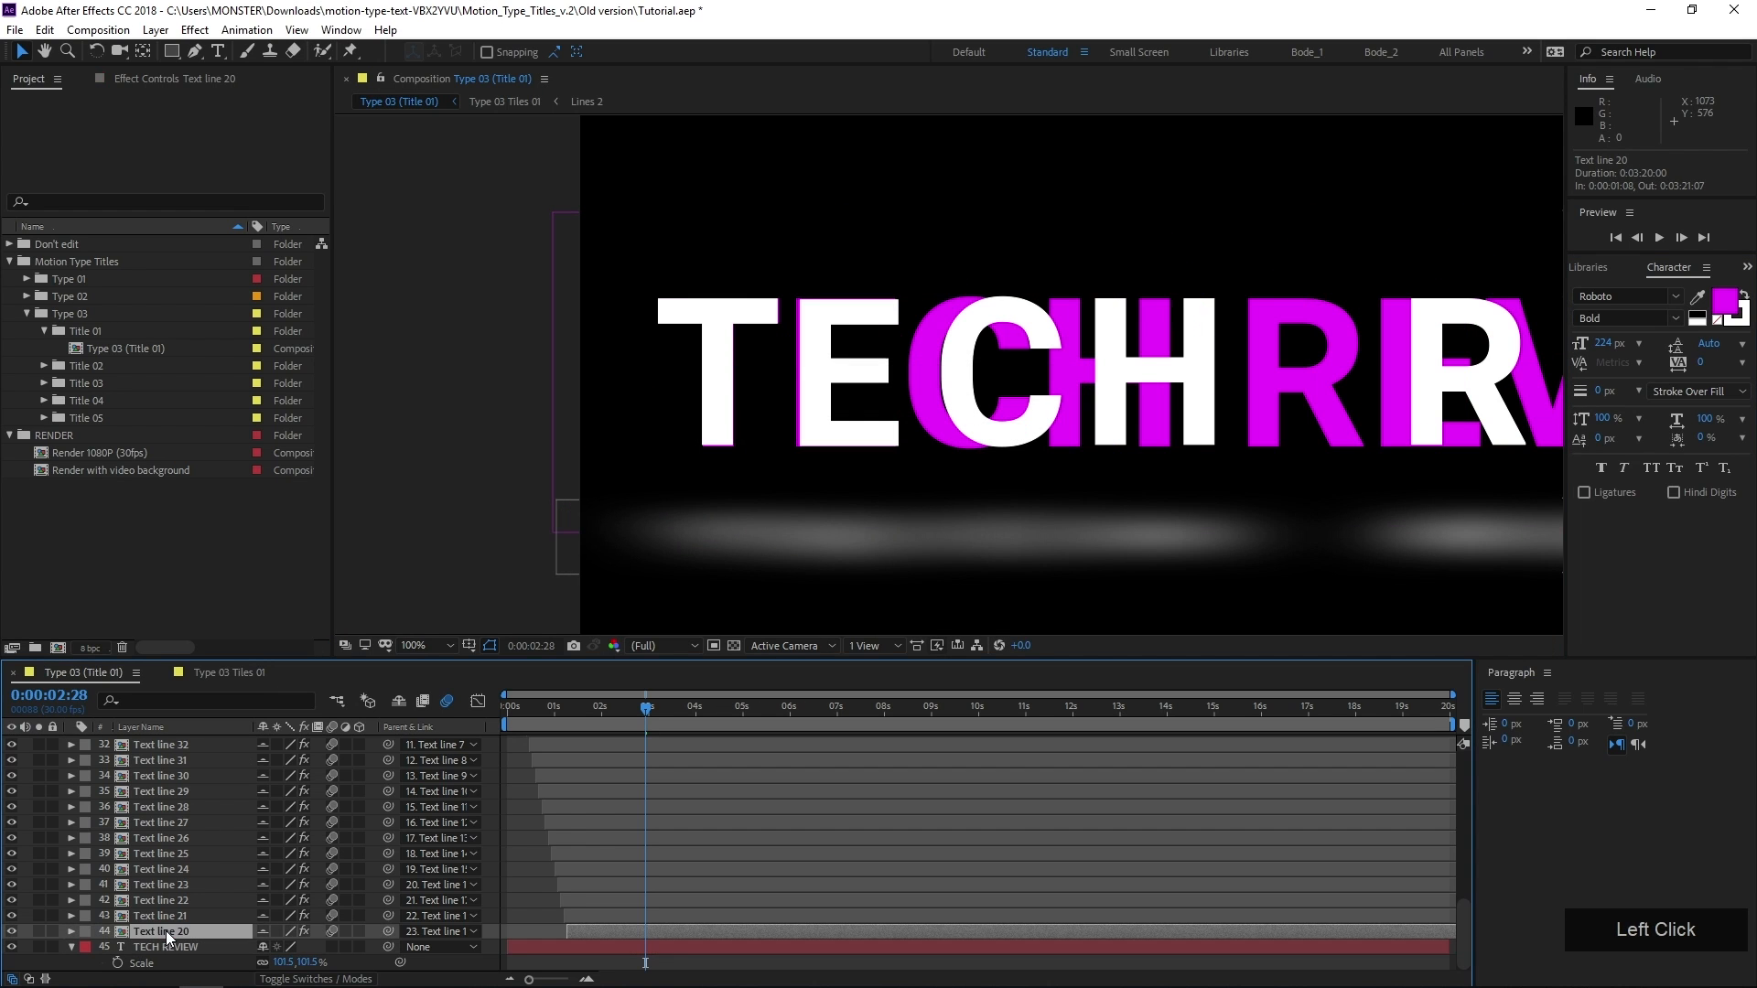
pyautogui.scroll(2, 174, 922)
pyautogui.scroll(-4, 1160, 519)
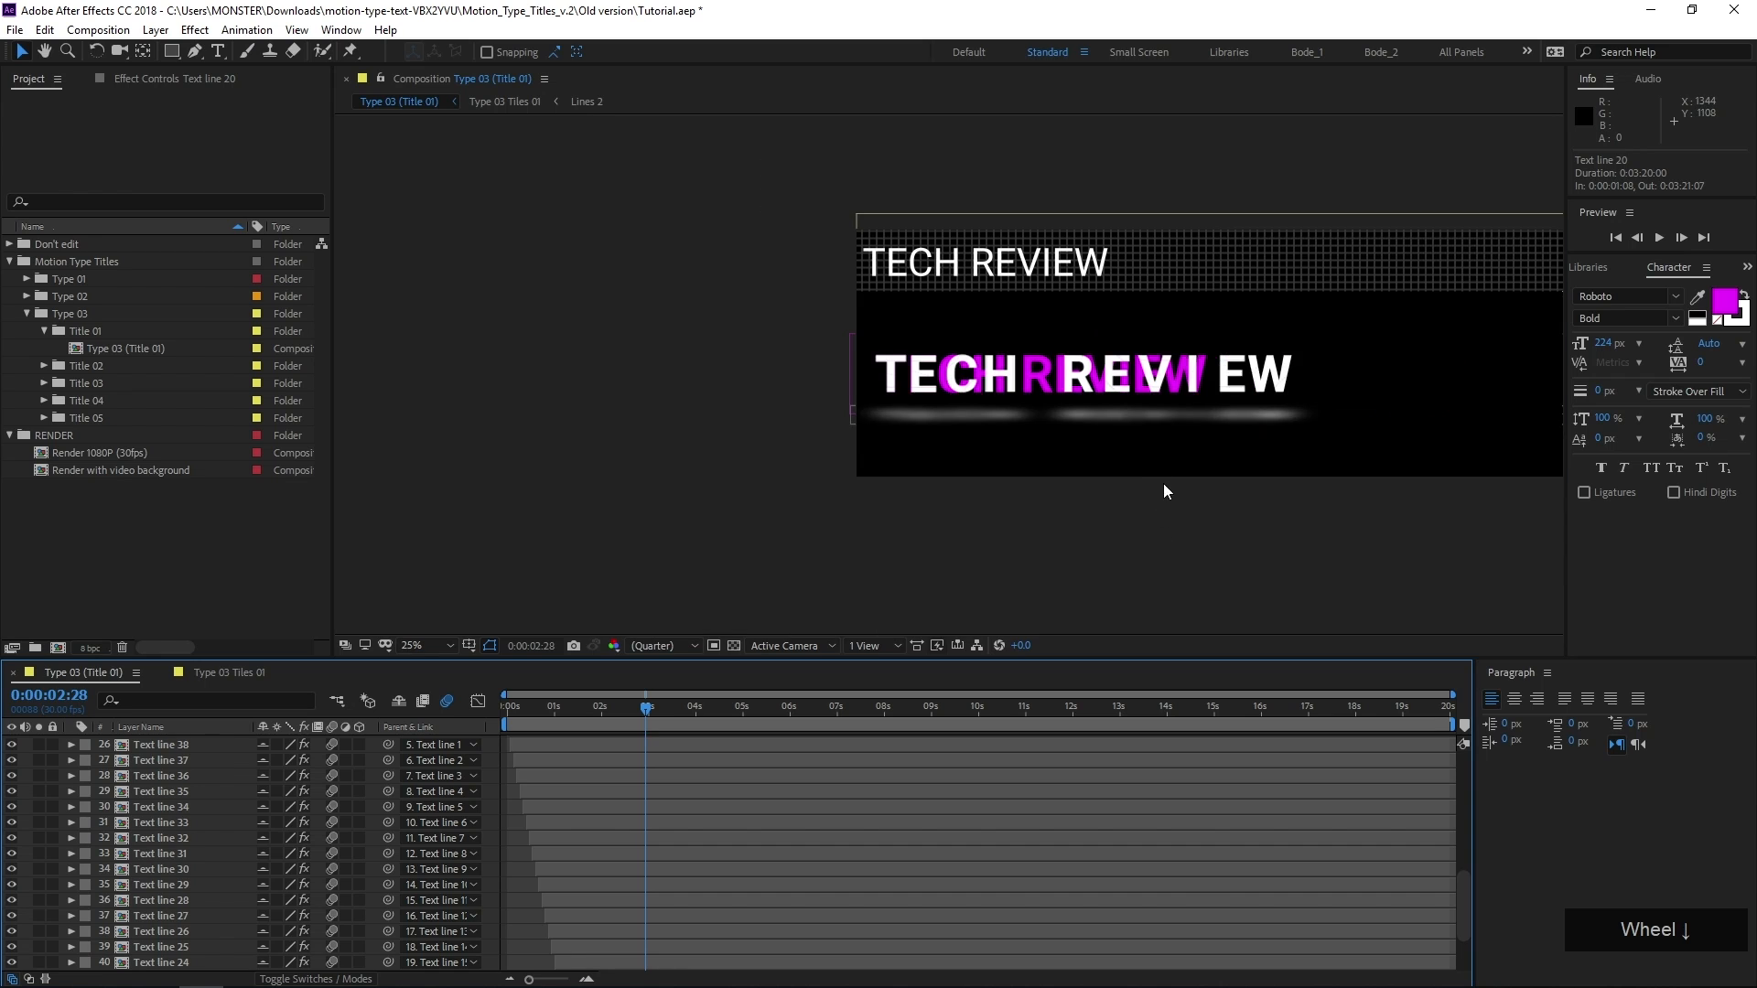
pyautogui.moveTo(1164, 485); pyautogui.dragTo(1052, 593)
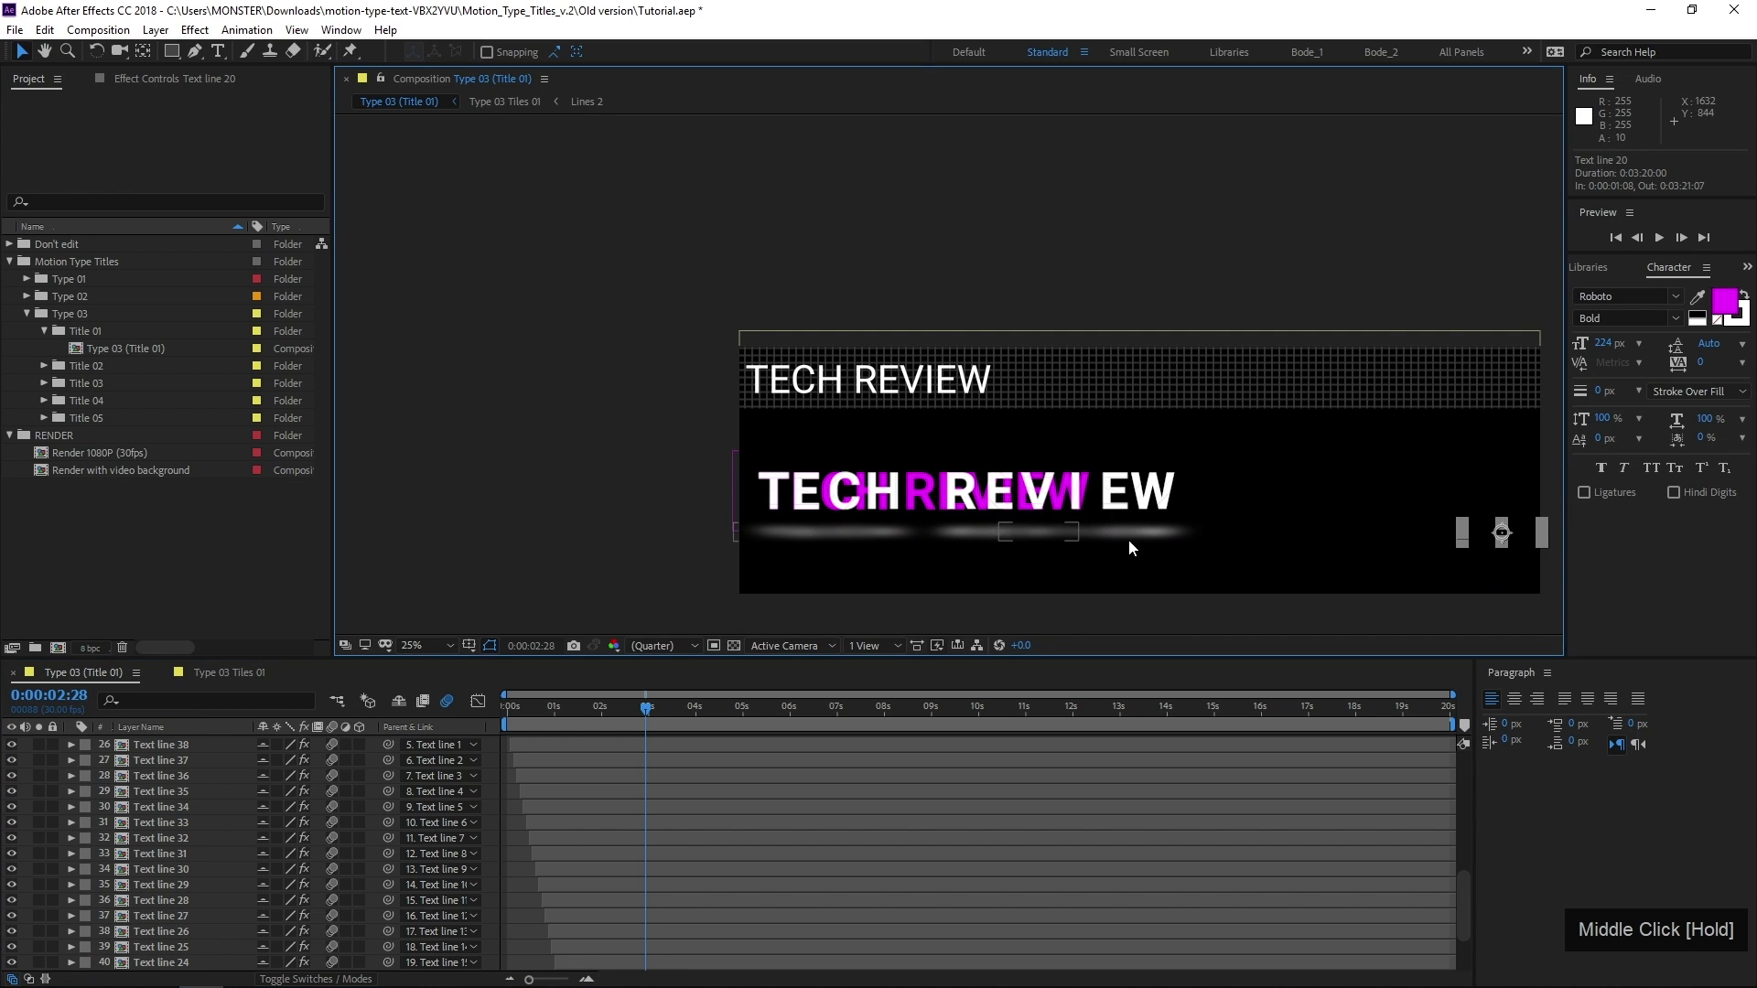
pyautogui.scroll(-2, 203, 867)
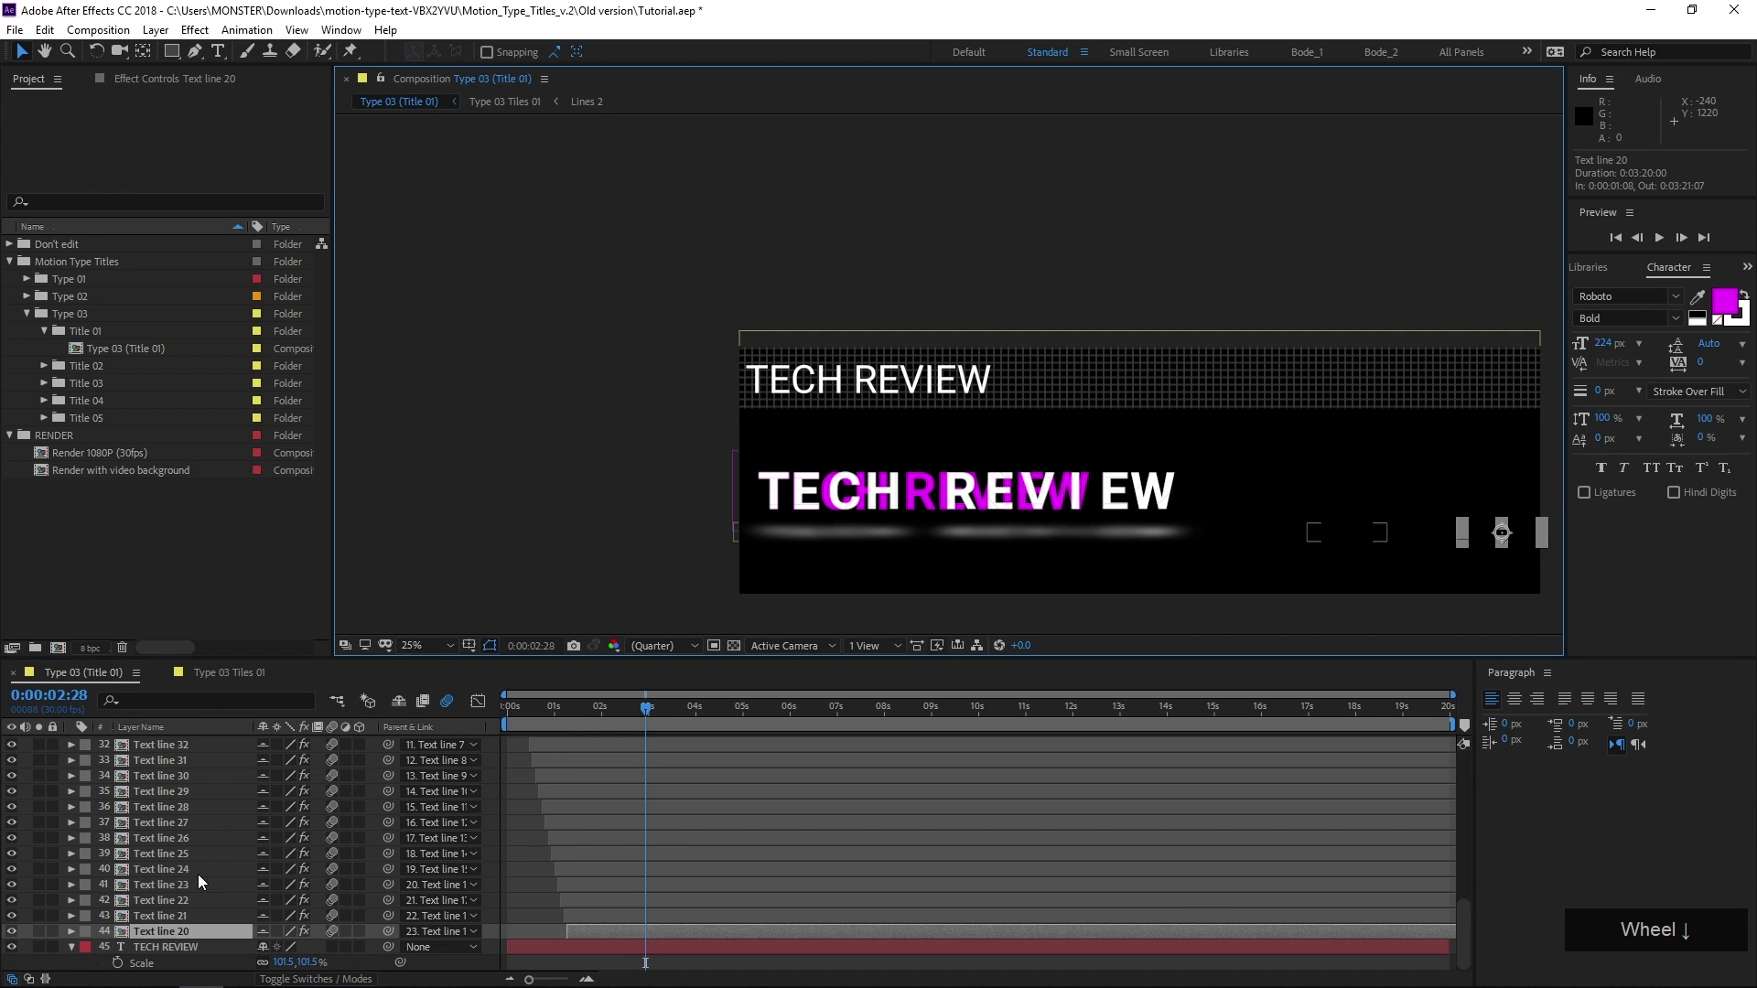
pyautogui.scroll(4, 167, 908)
pyautogui.click(183, 823)
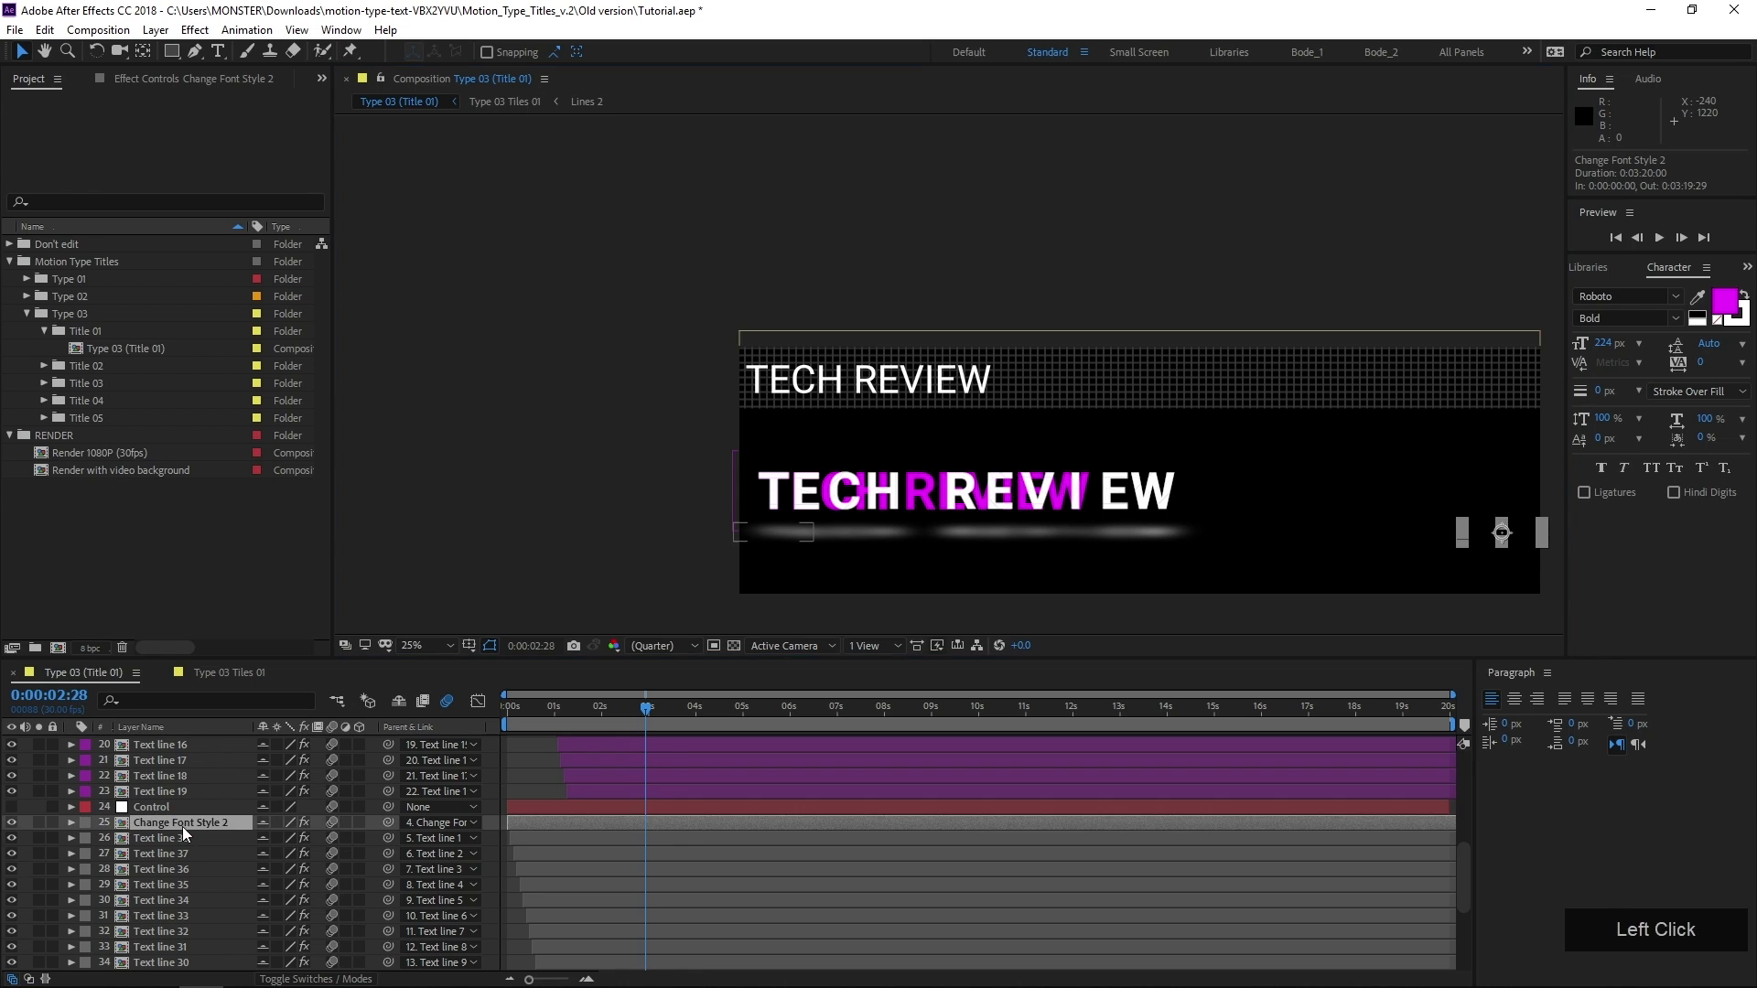
pyautogui.scroll(-4, 180, 842)
pyautogui.keyDown('shift'); pyautogui.click(178, 932); pyautogui.keyUp('shift')
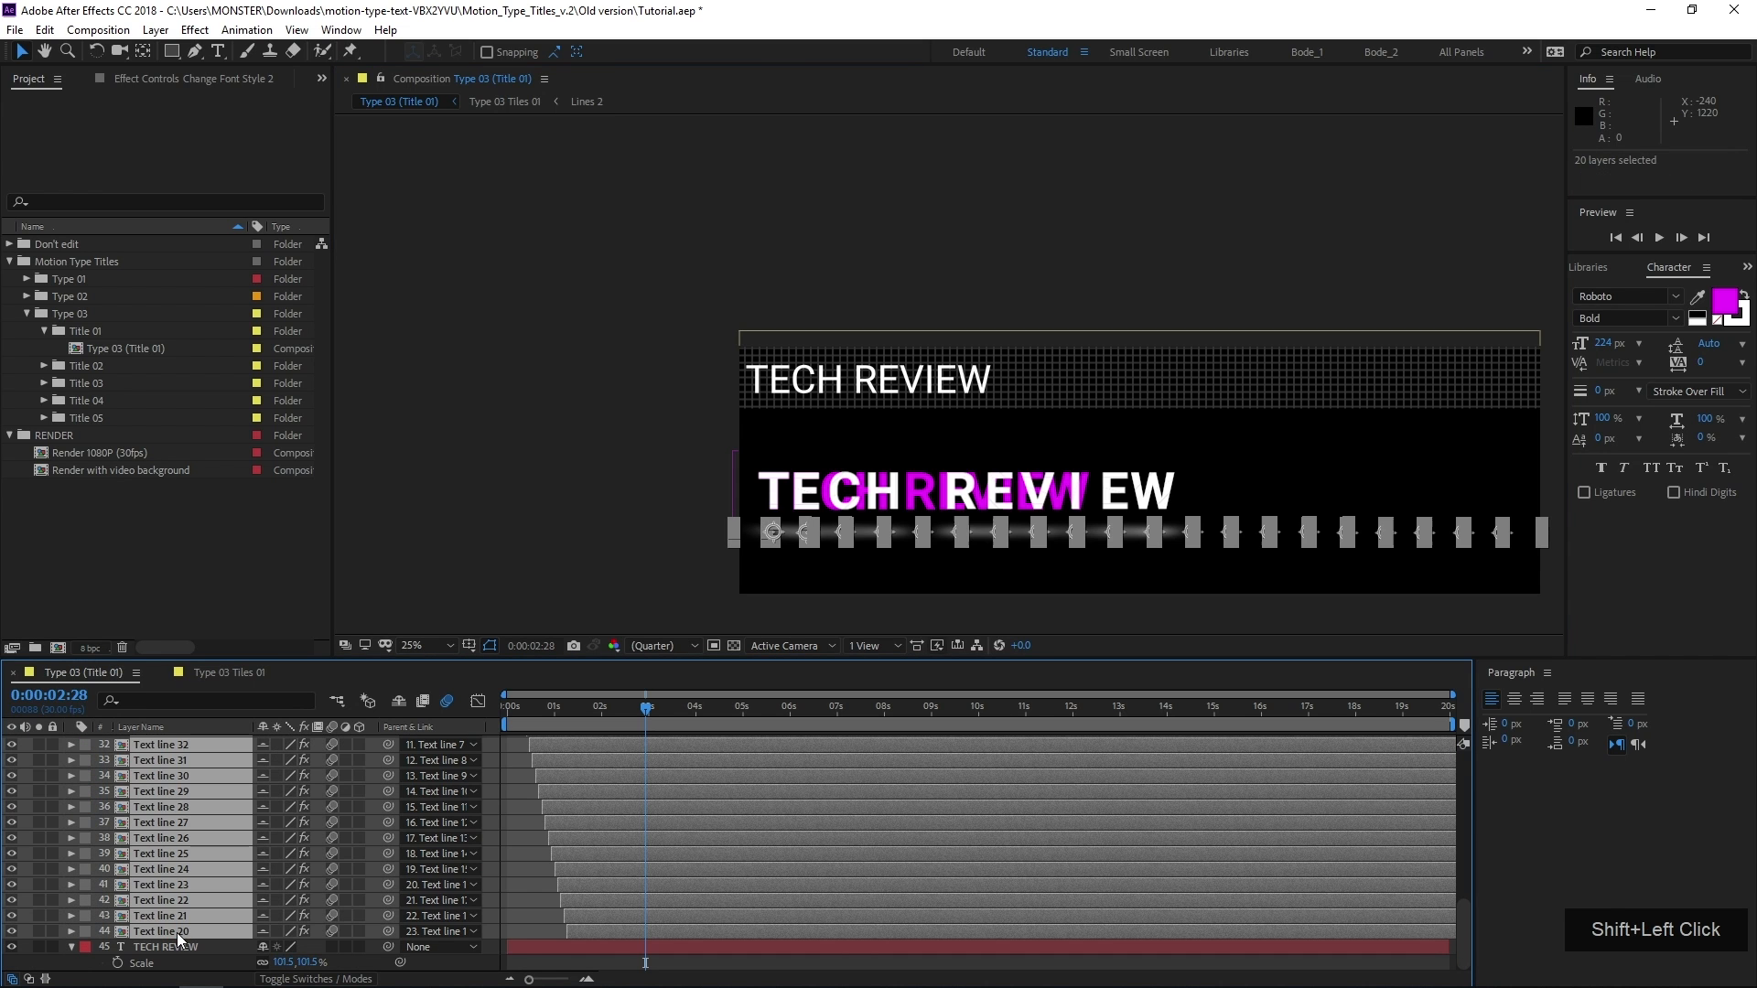
pyautogui.press('Delete')
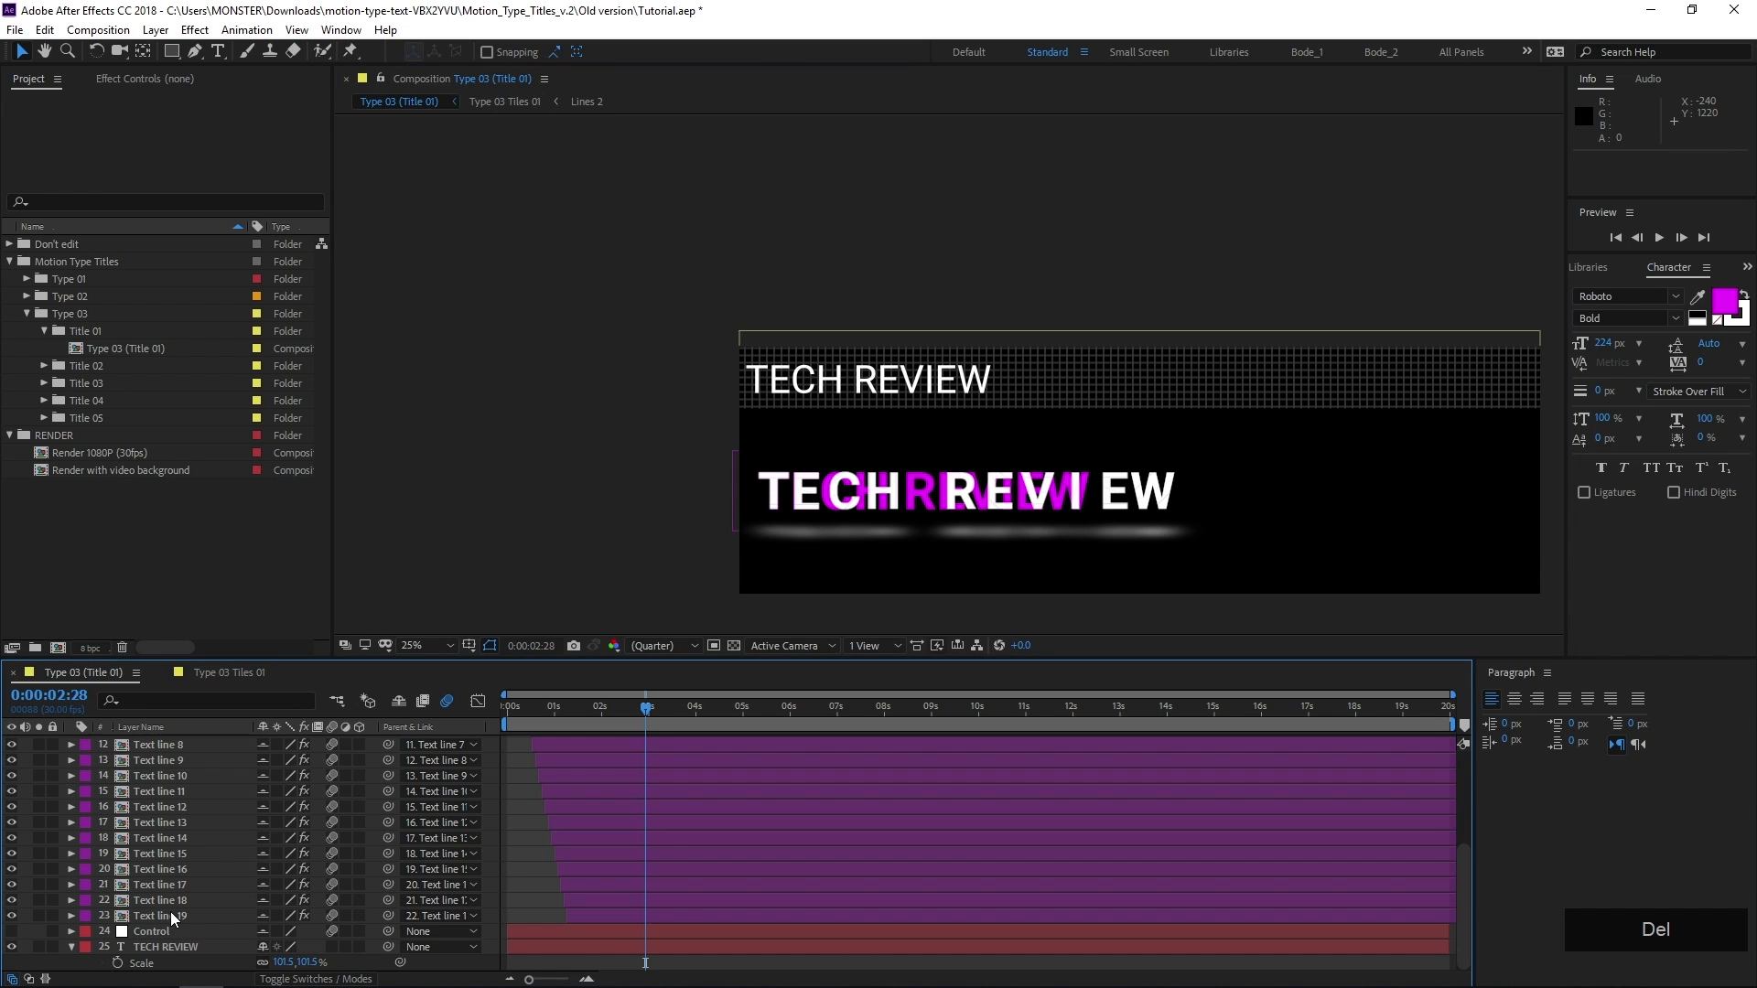
pyautogui.scroll(3, 152, 887)
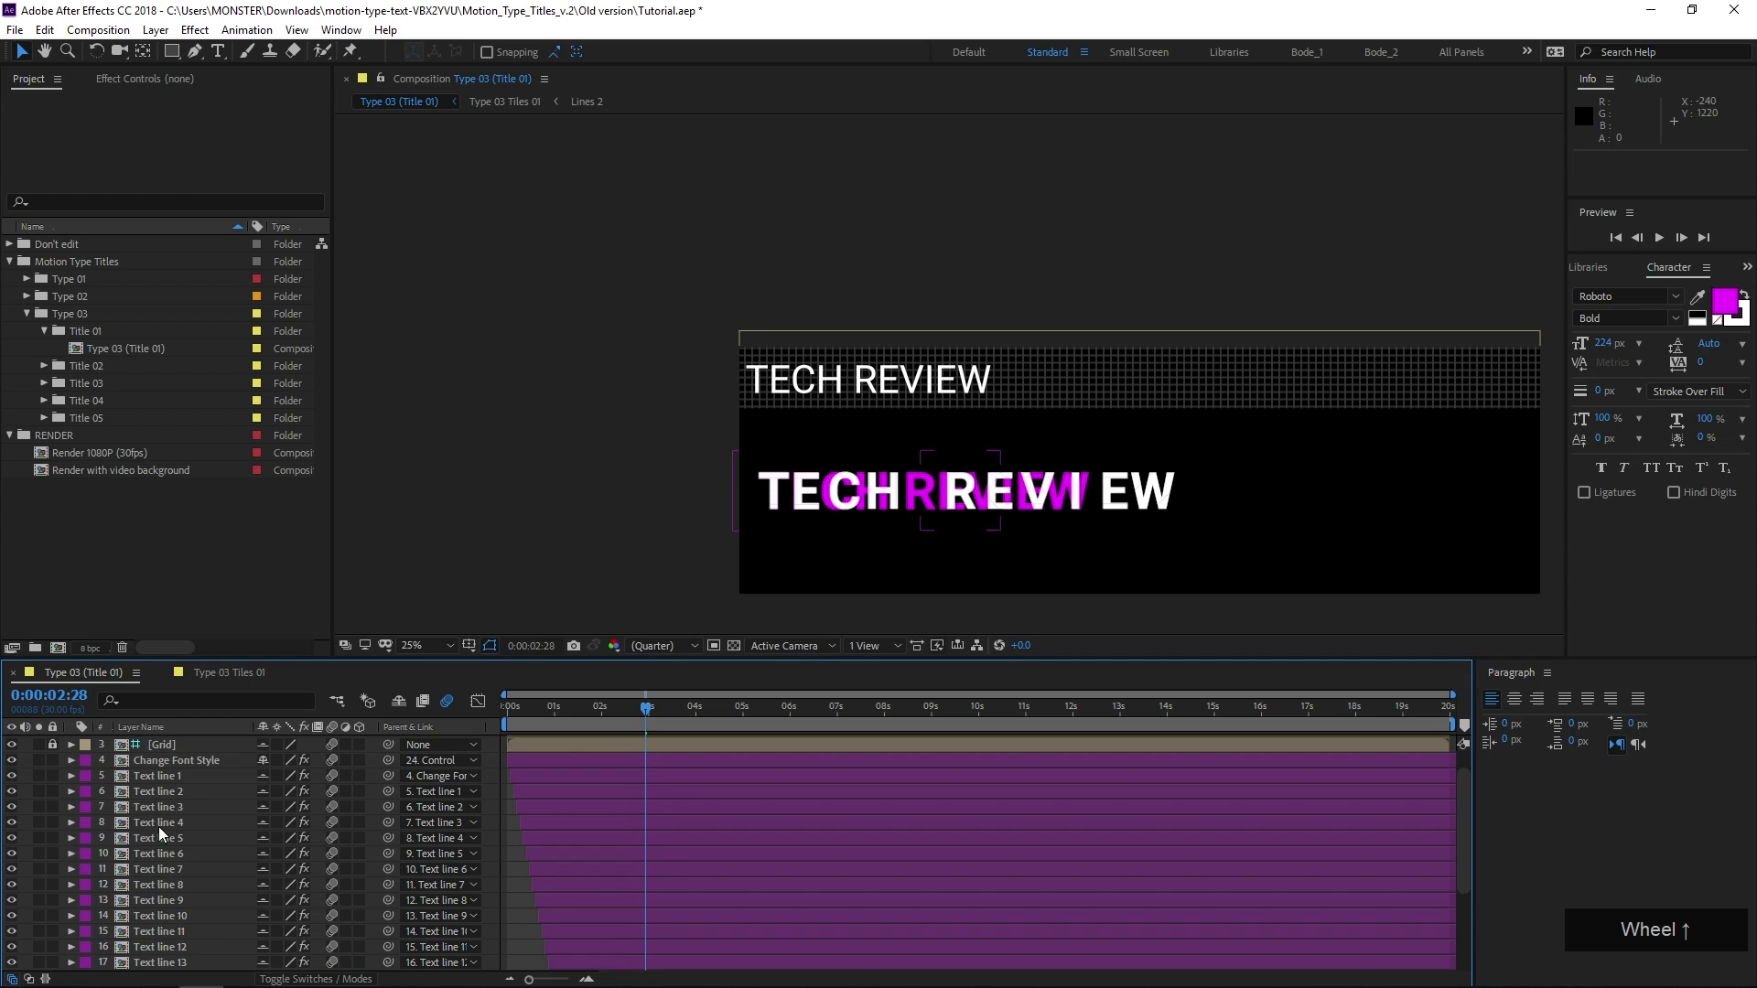
pyautogui.scroll(2, 814, 503)
pyautogui.middleClick(814, 503)
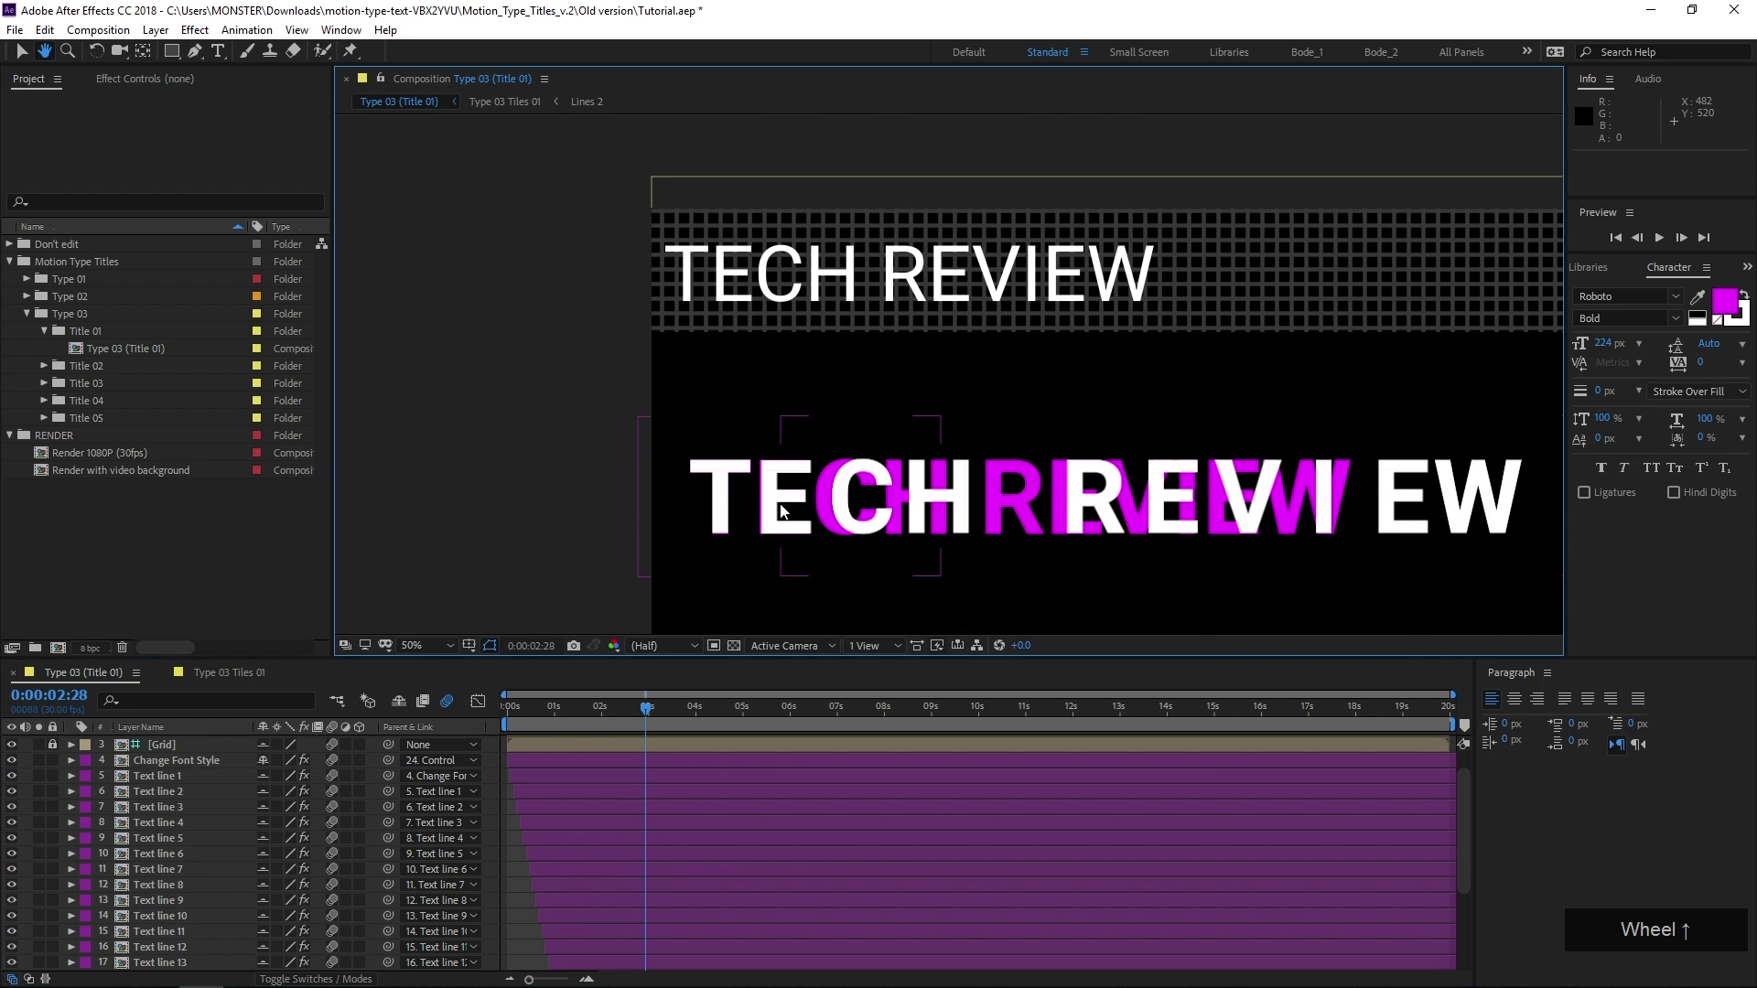
# Fine-tune the Text line 1 layer's position to 316, 176 so its E matches the magenta reference E
pyautogui.scroll(1, 878, 441)
pyautogui.middleClick(870, 394)
pyautogui.middleClick(794, 417)
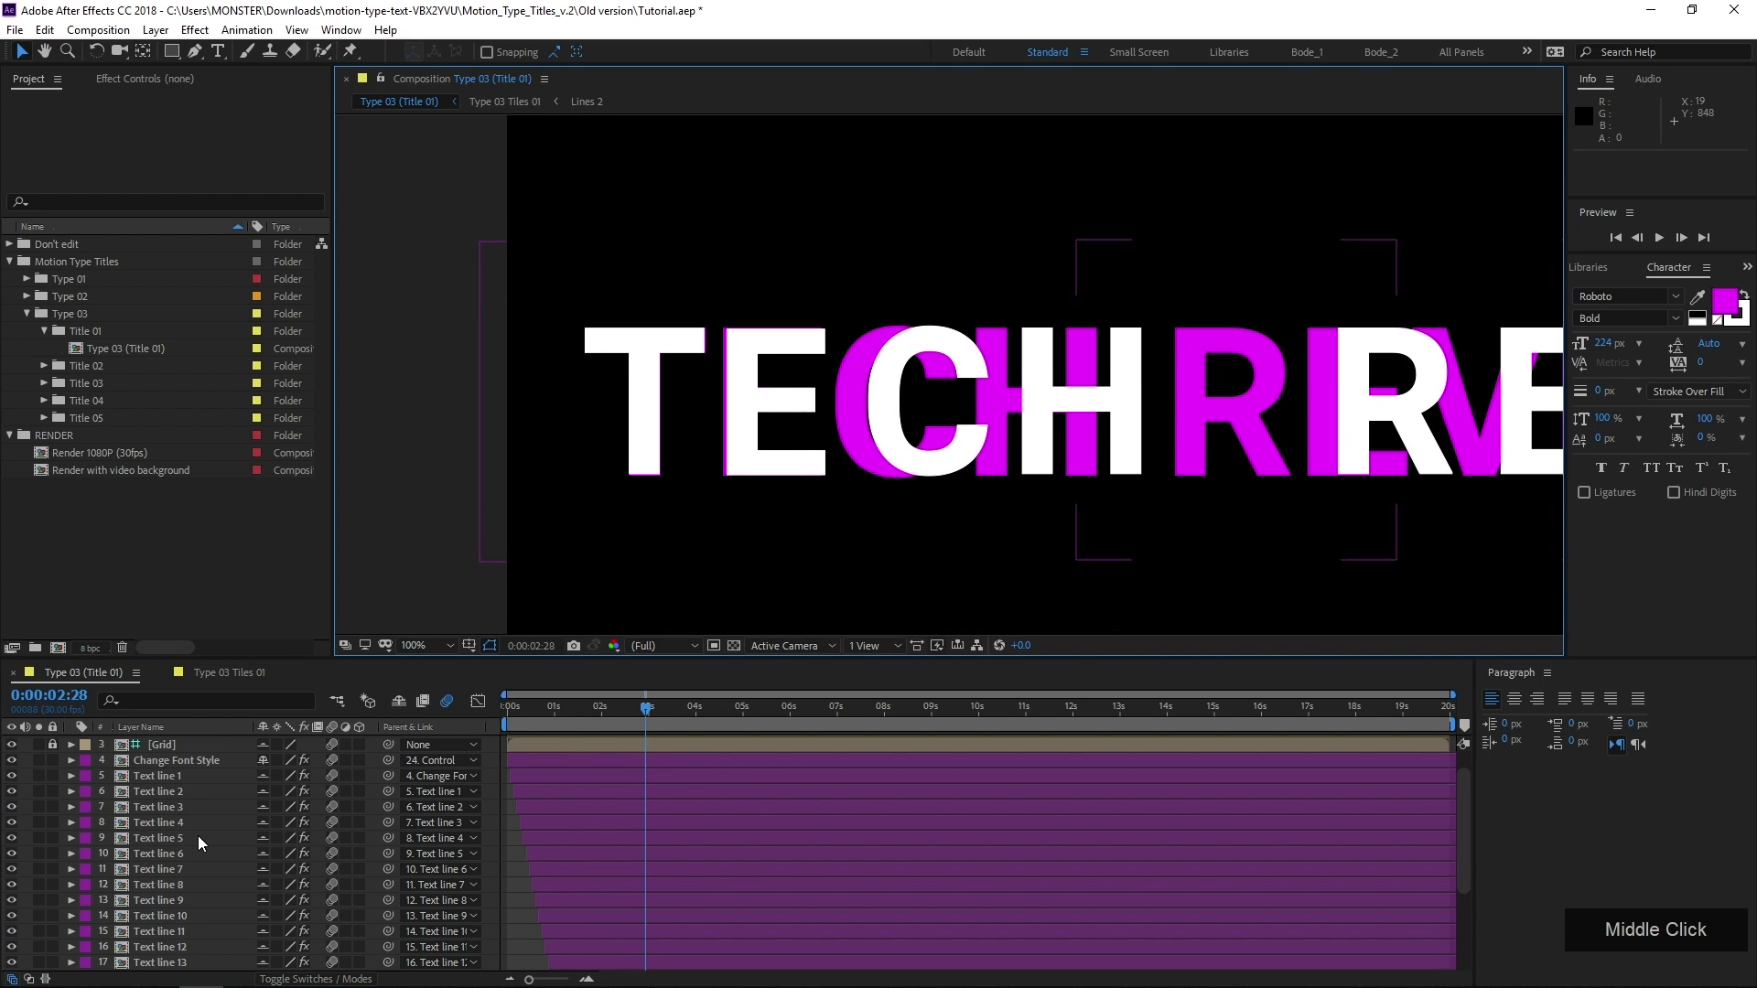
pyautogui.click(212, 776)
pyautogui.press('Left')
pyautogui.press('Left')
pyautogui.press('Left')
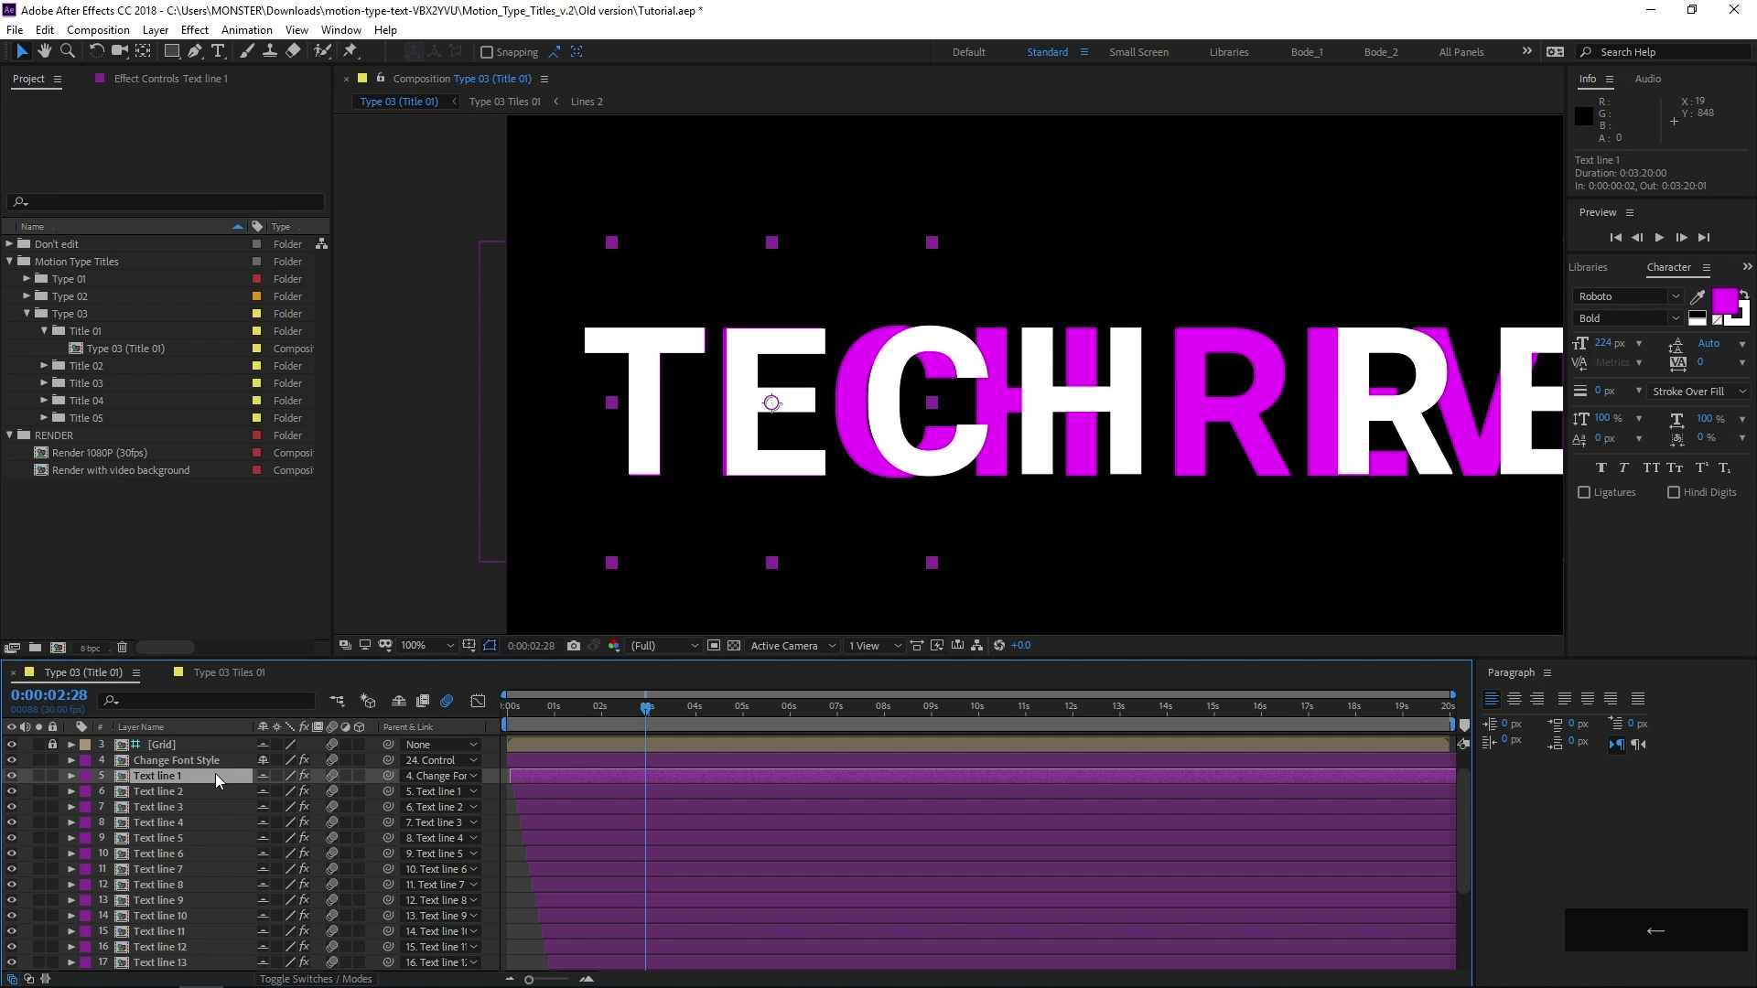
pyautogui.press('Left')
pyautogui.press('Left')
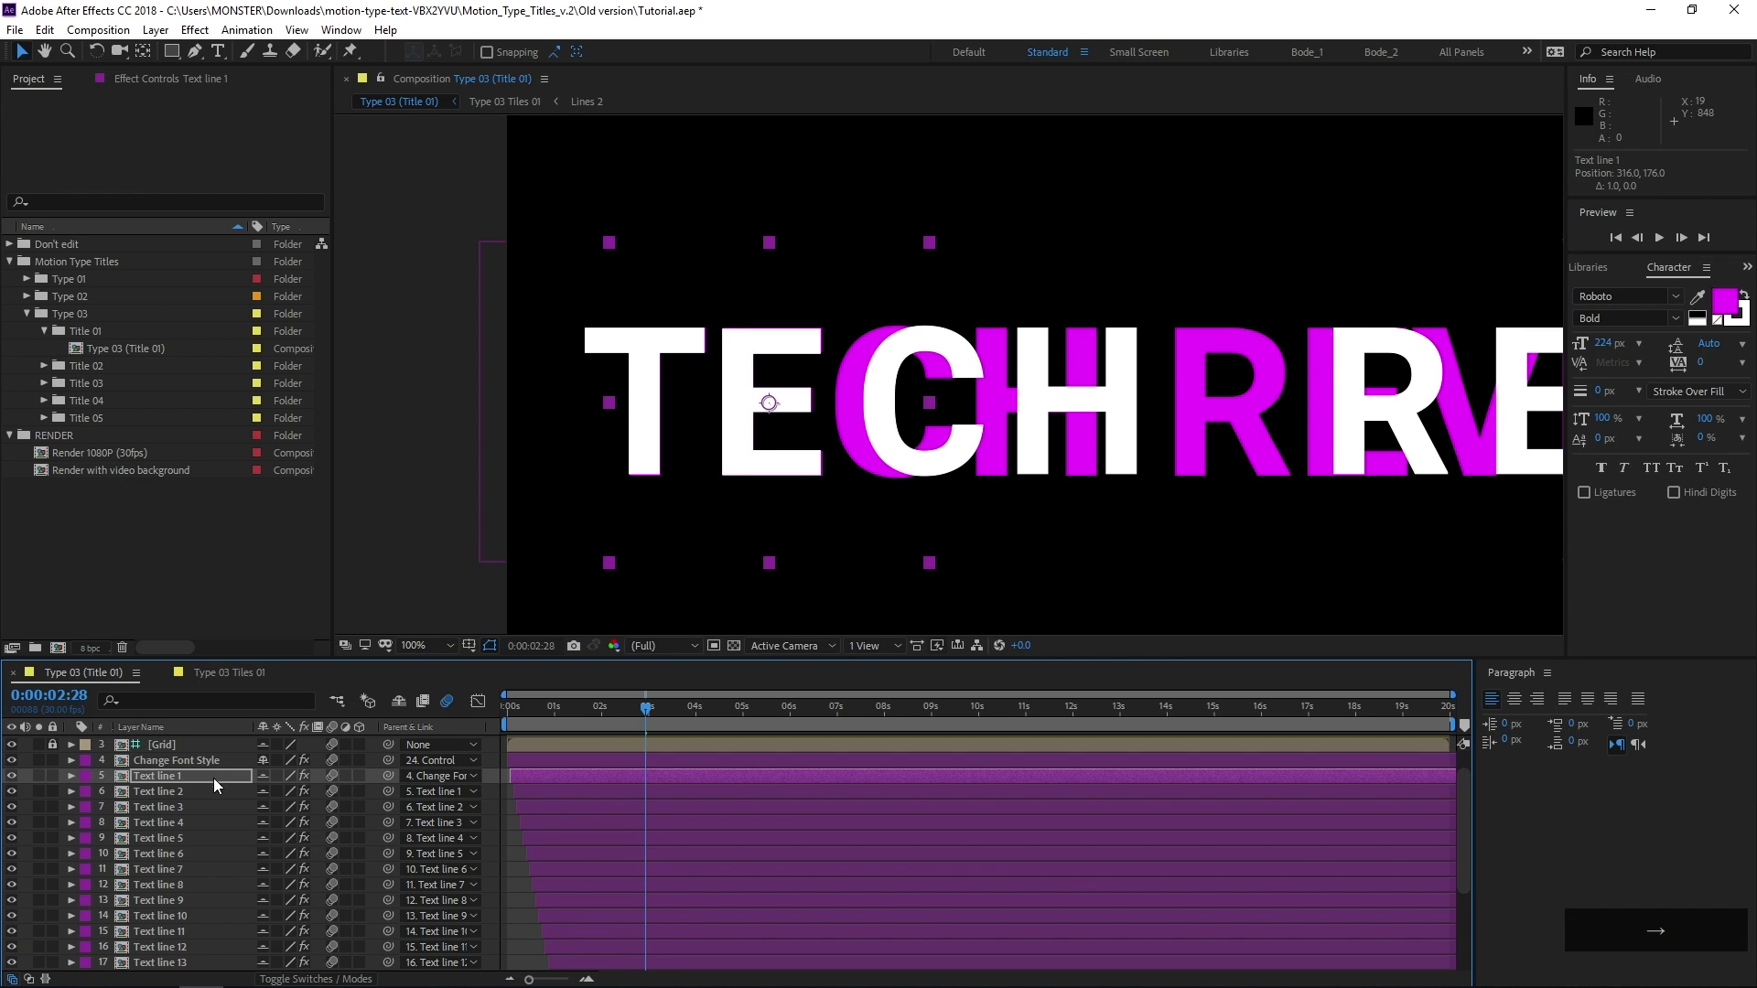
# Shift the Text line 2 and Text line 3 layers left so the C and H align with the reference text
pyautogui.click(194, 792)
pyautogui.press('Left')
pyautogui.click(196, 806)
pyautogui.hotkey('shift', 'Left')
pyautogui.press('Left')
pyautogui.press('Left')
pyautogui.press('Left')
pyautogui.press('Left')
pyautogui.press('Left')
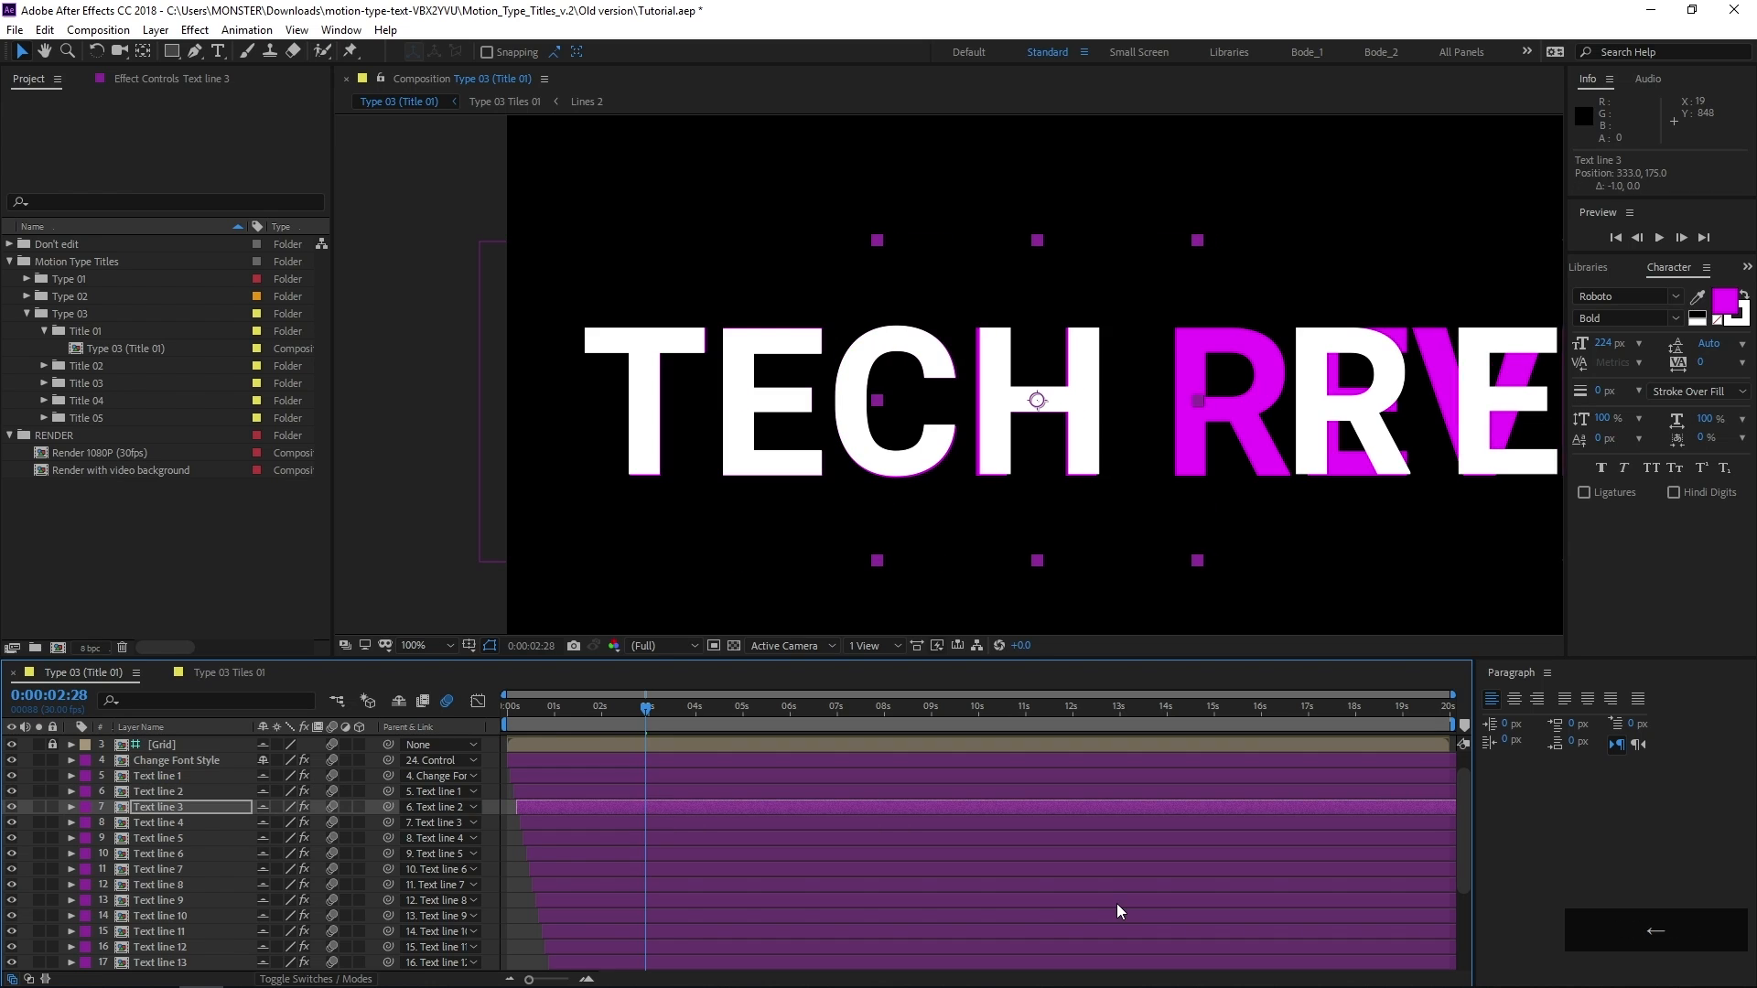
# Shift the layers from Text line 4 onward left until the letters of REVIEW align with the reference text
pyautogui.click(203, 823)
pyautogui.hotkey('shift', 'Left')
pyautogui.hotkey('shift', 'Left')
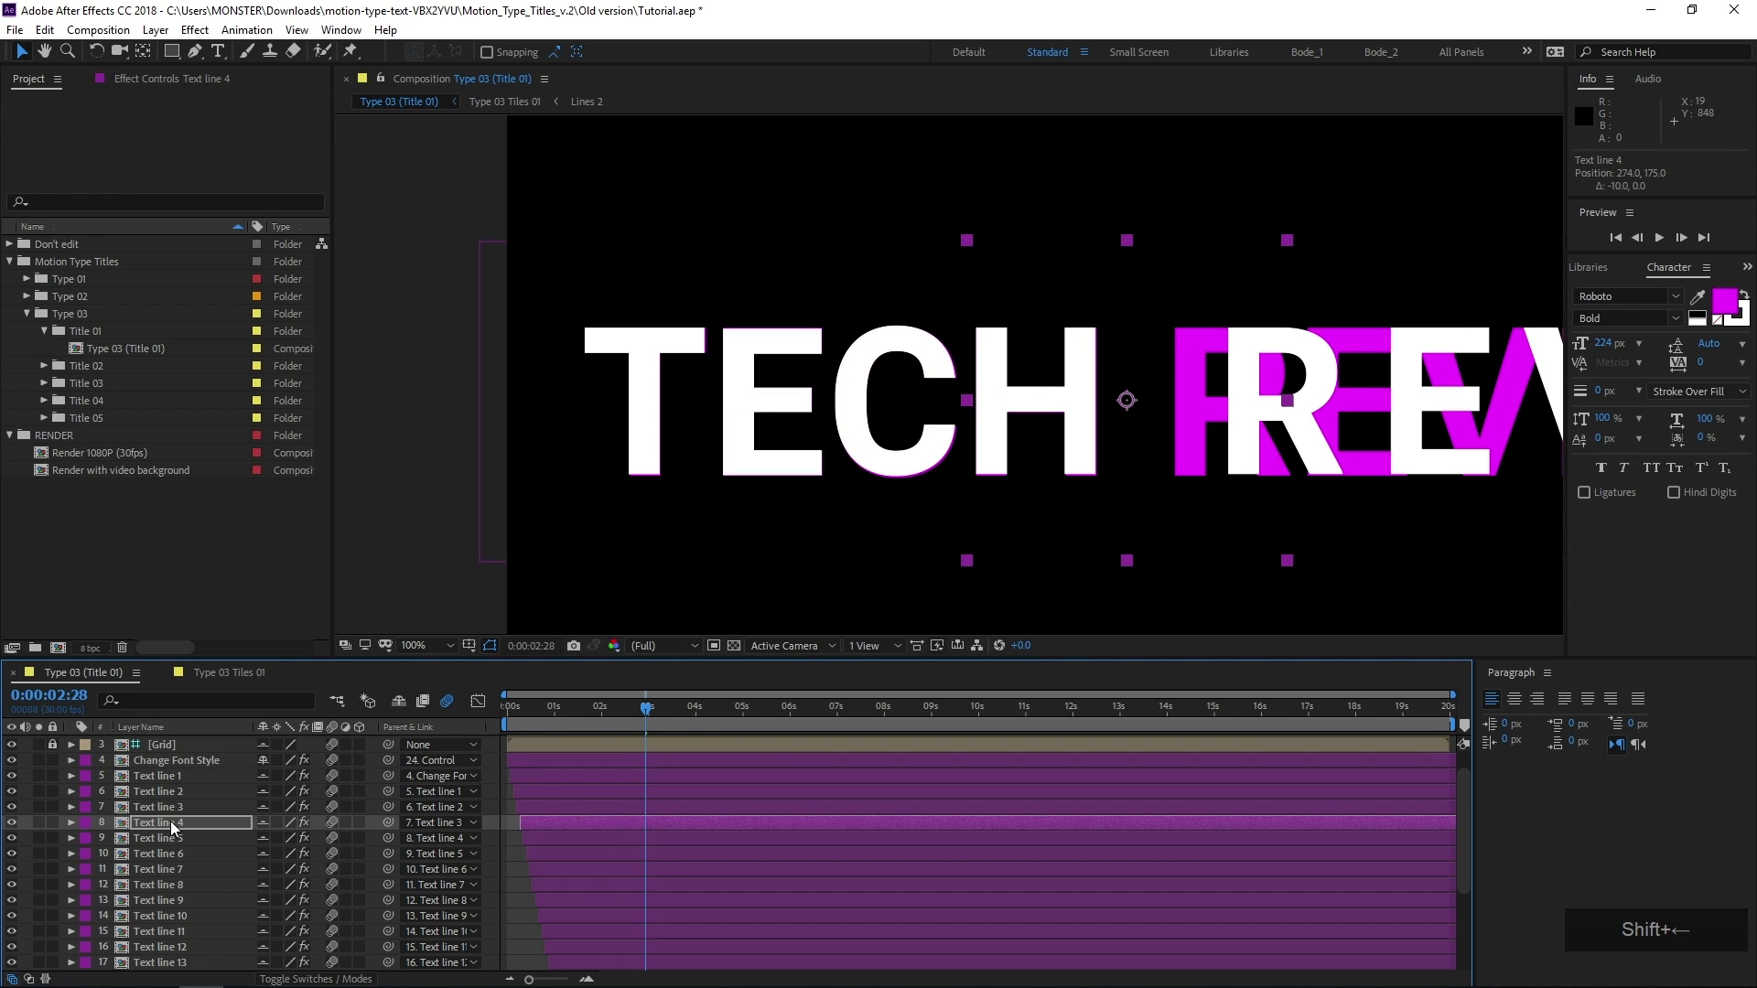
pyautogui.click(196, 821)
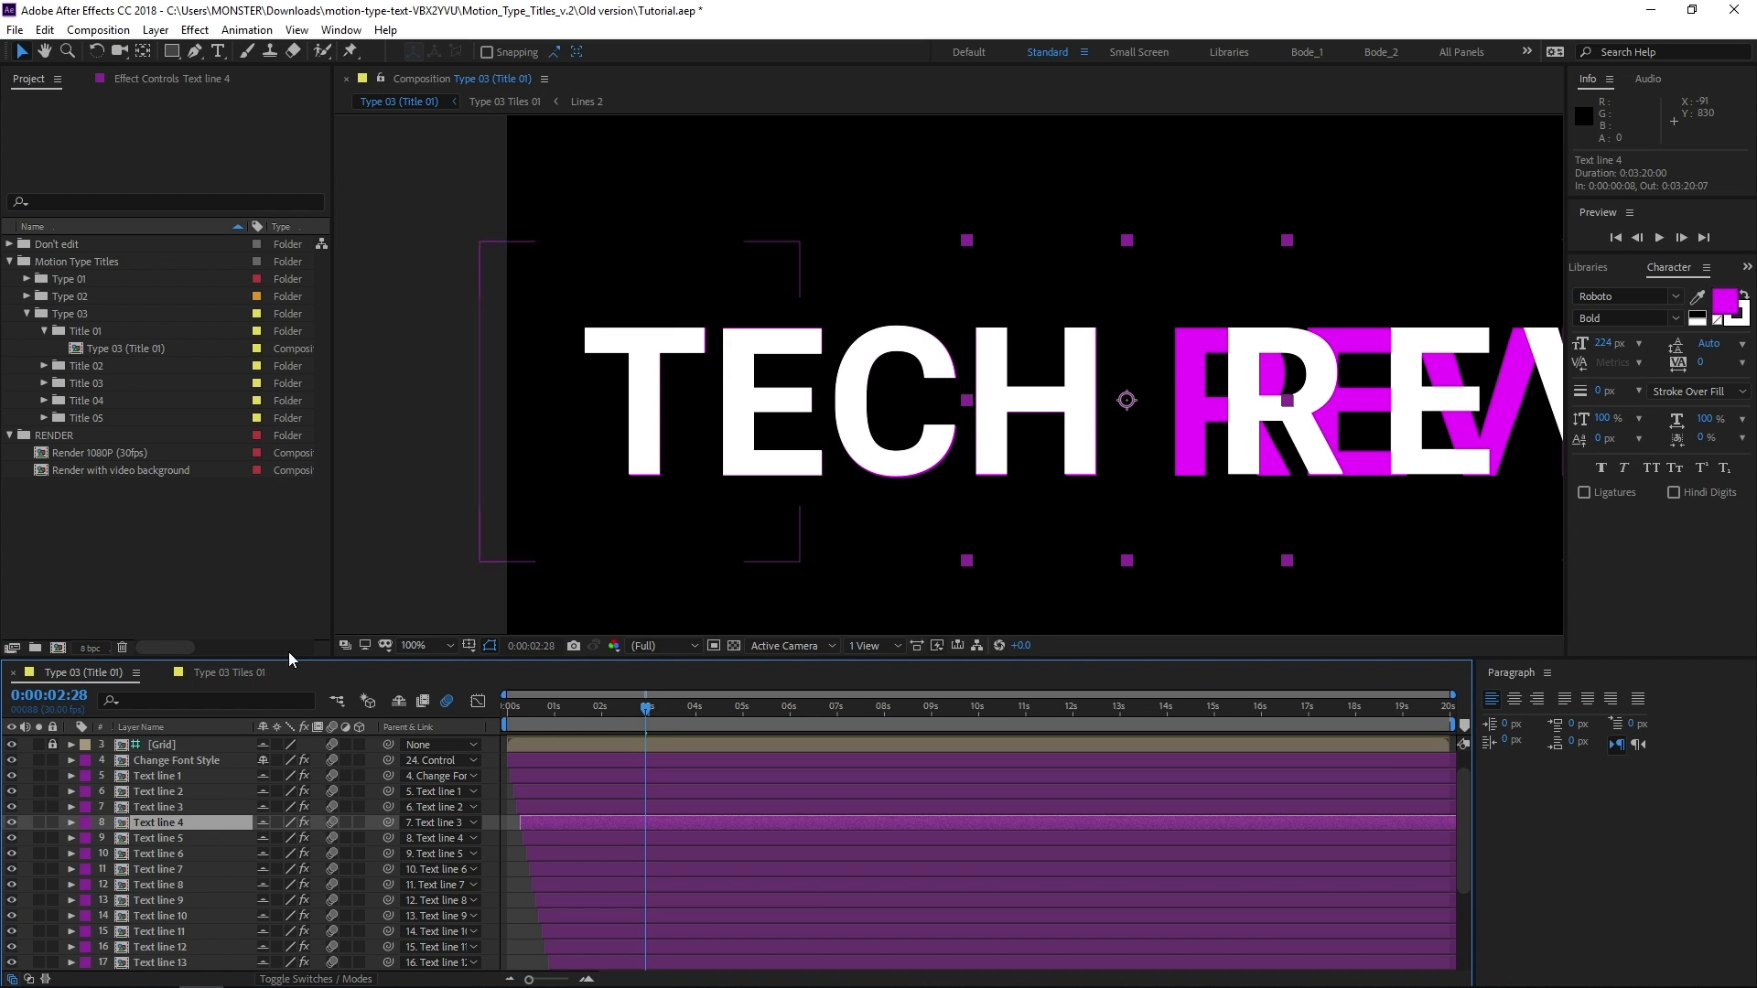
pyautogui.click(226, 837)
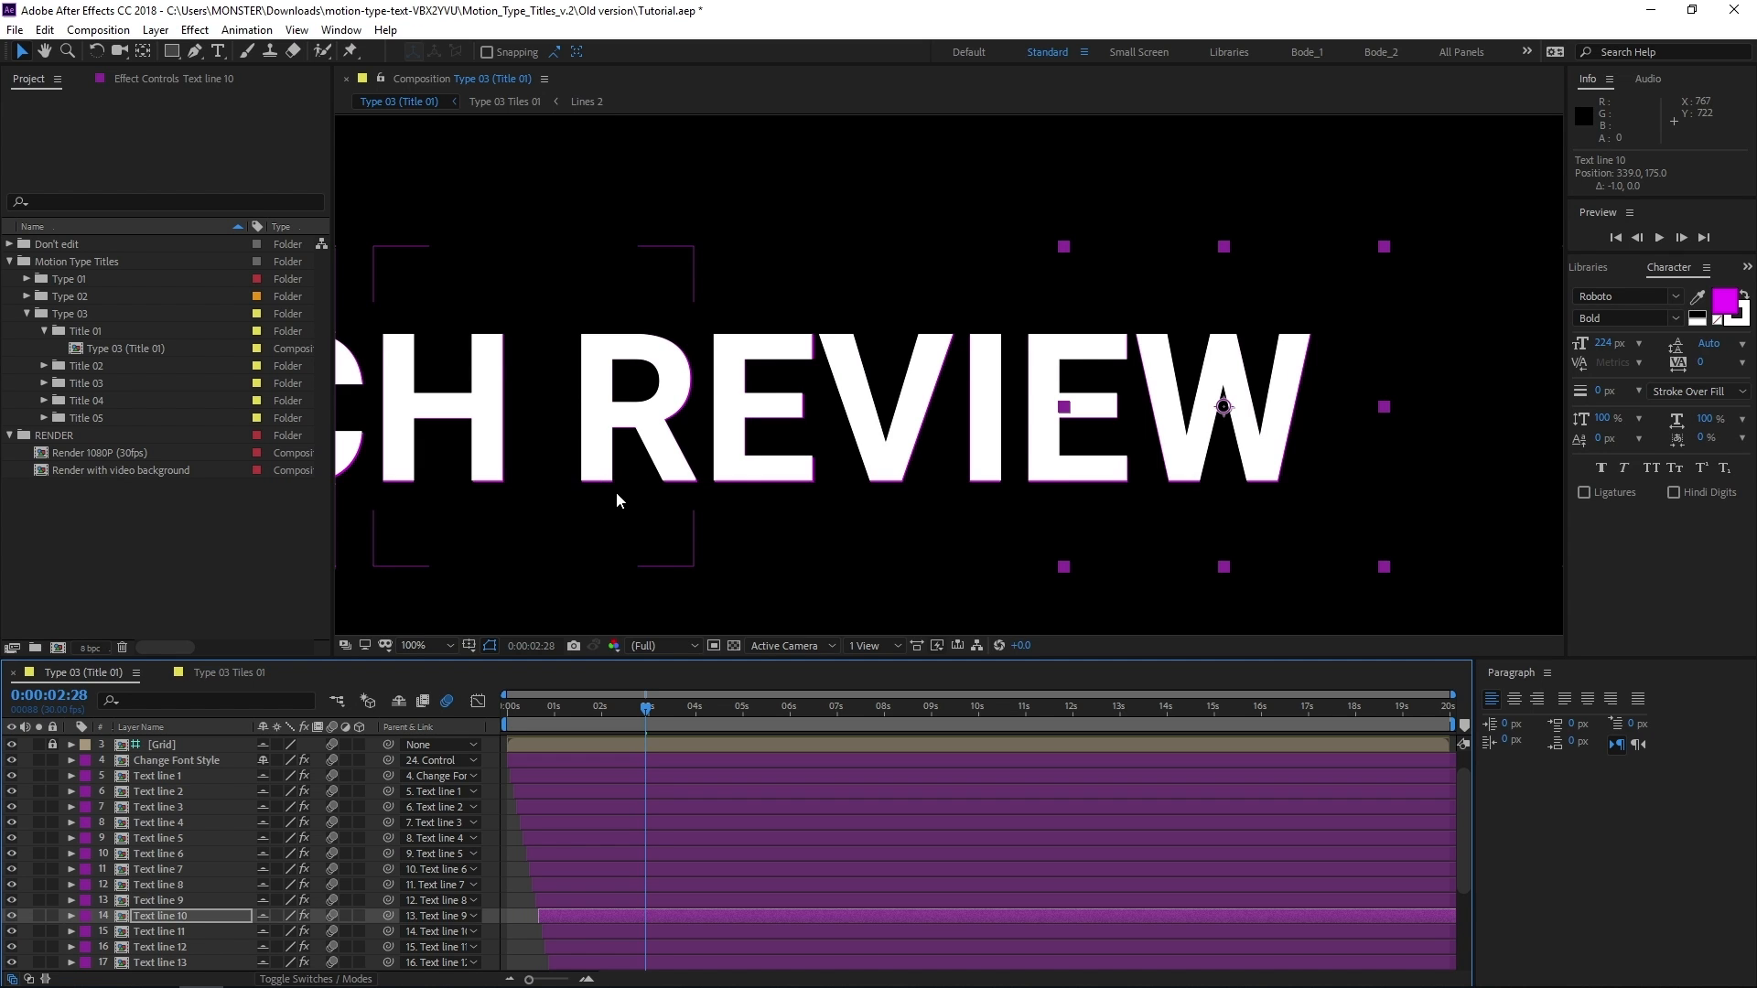
# Delete the magenta TECH REVIEW reference text layer from the Type 03 (Title 01) composition
pyautogui.scroll(-1, 617, 493)
pyautogui.moveTo(623, 480); pyautogui.dragTo(726, 537)
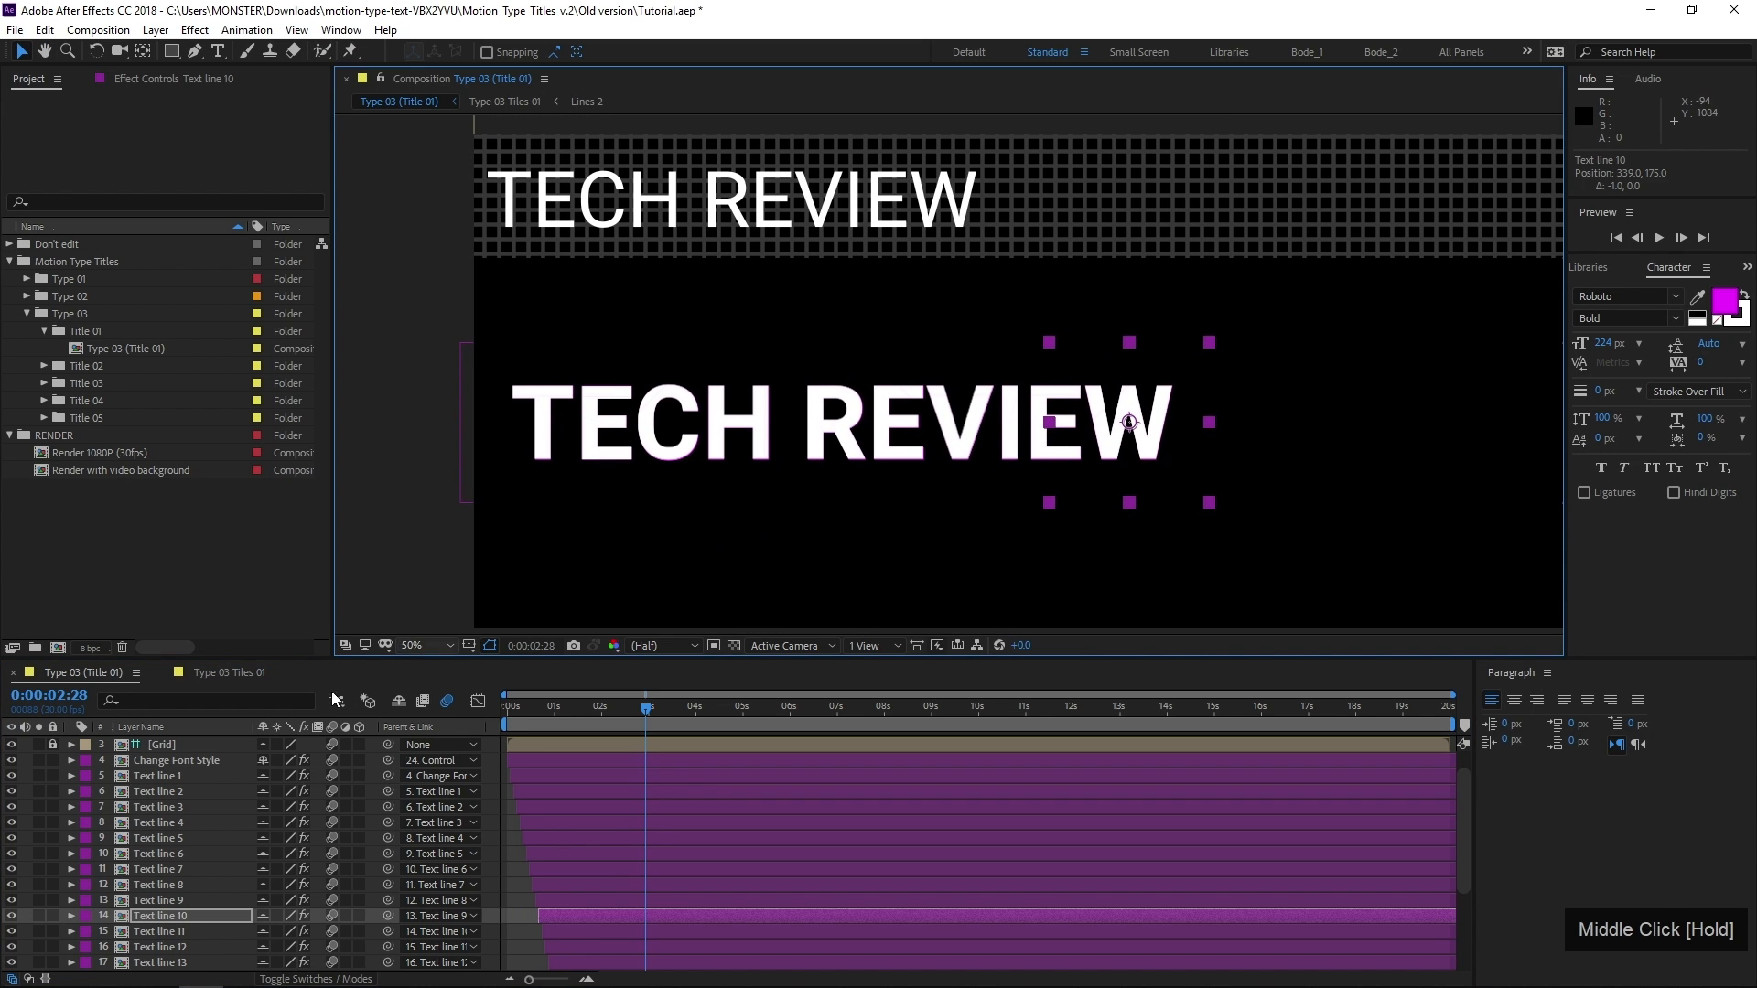
pyautogui.scroll(-3, 165, 869)
pyautogui.click(168, 946)
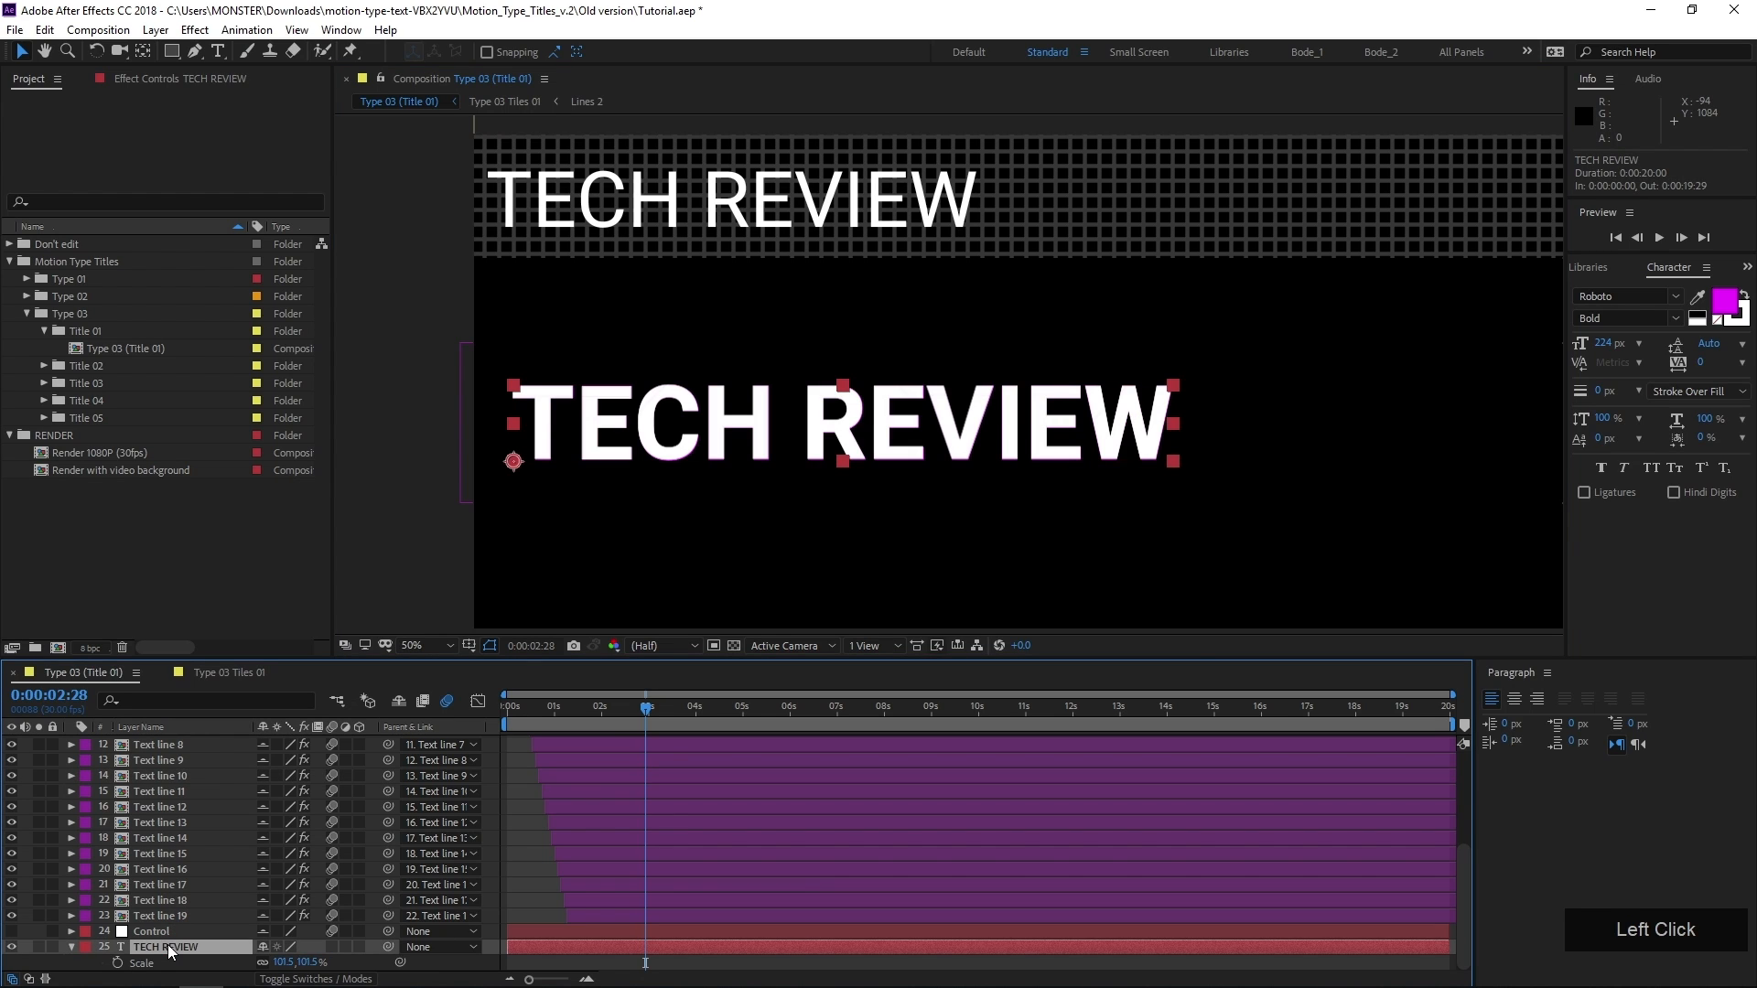
pyautogui.press('Delete')
# Play the title animation from the start of the composition to check the corrected letter spacing
pyautogui.moveTo(549, 710); pyautogui.dragTo(476, 726)
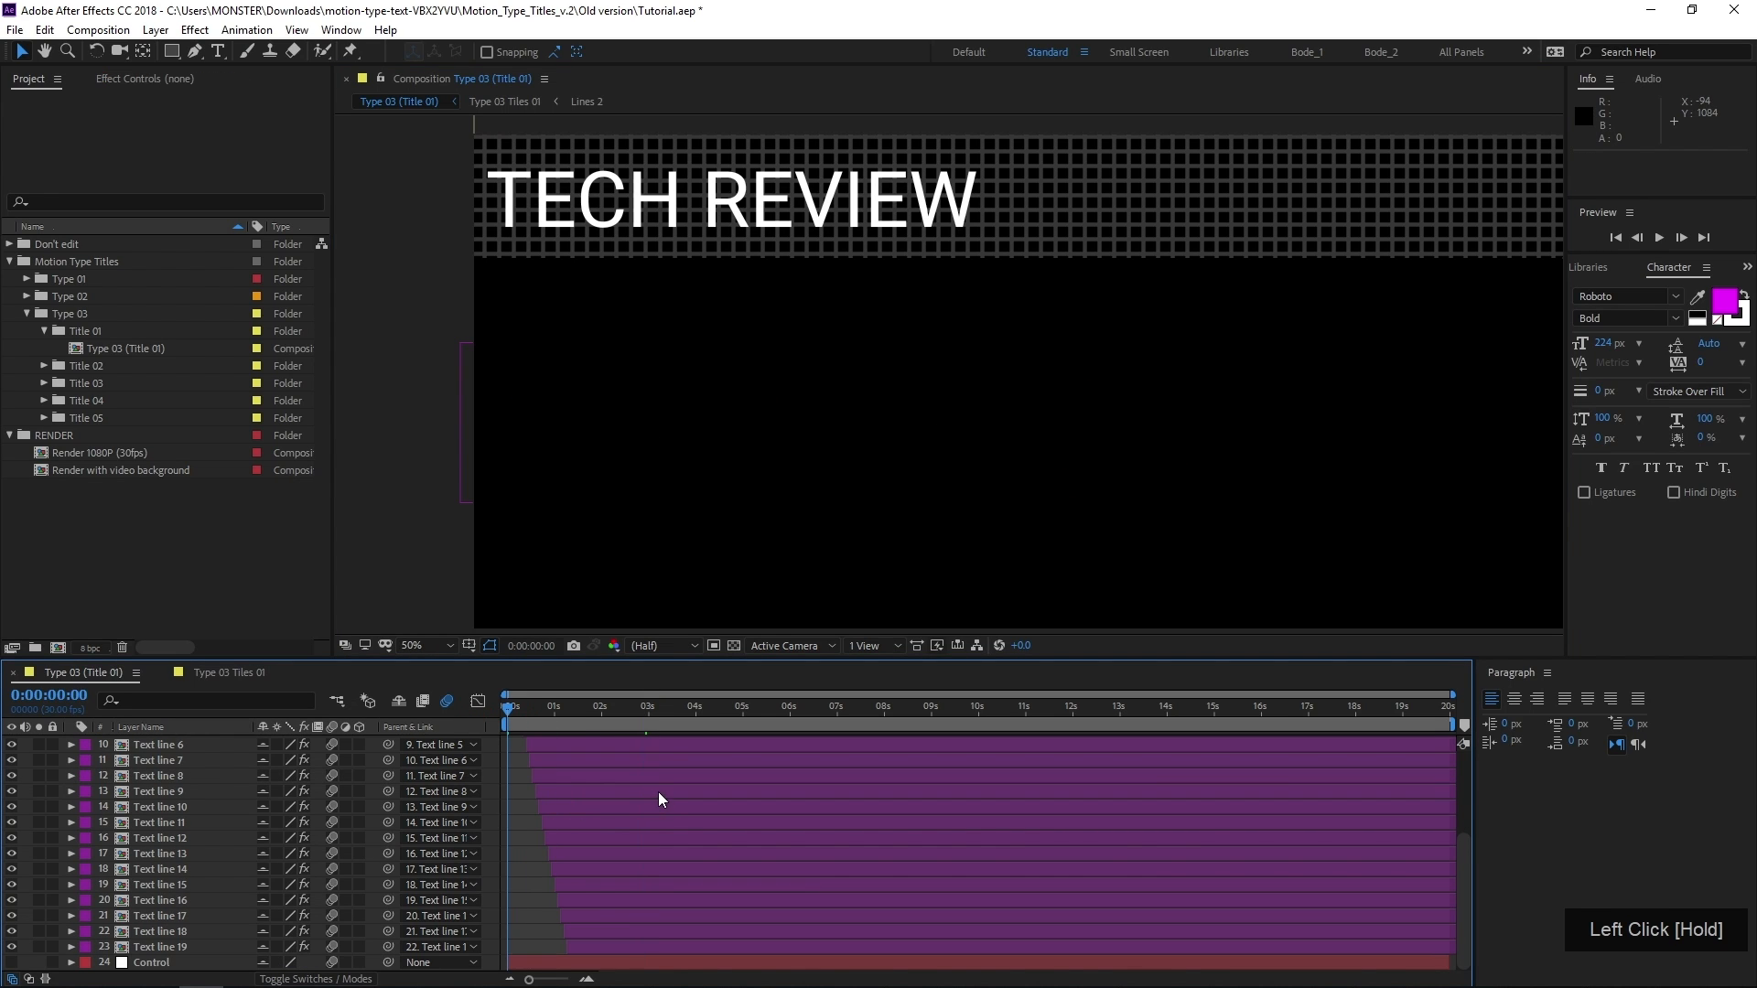
pyautogui.press('space')
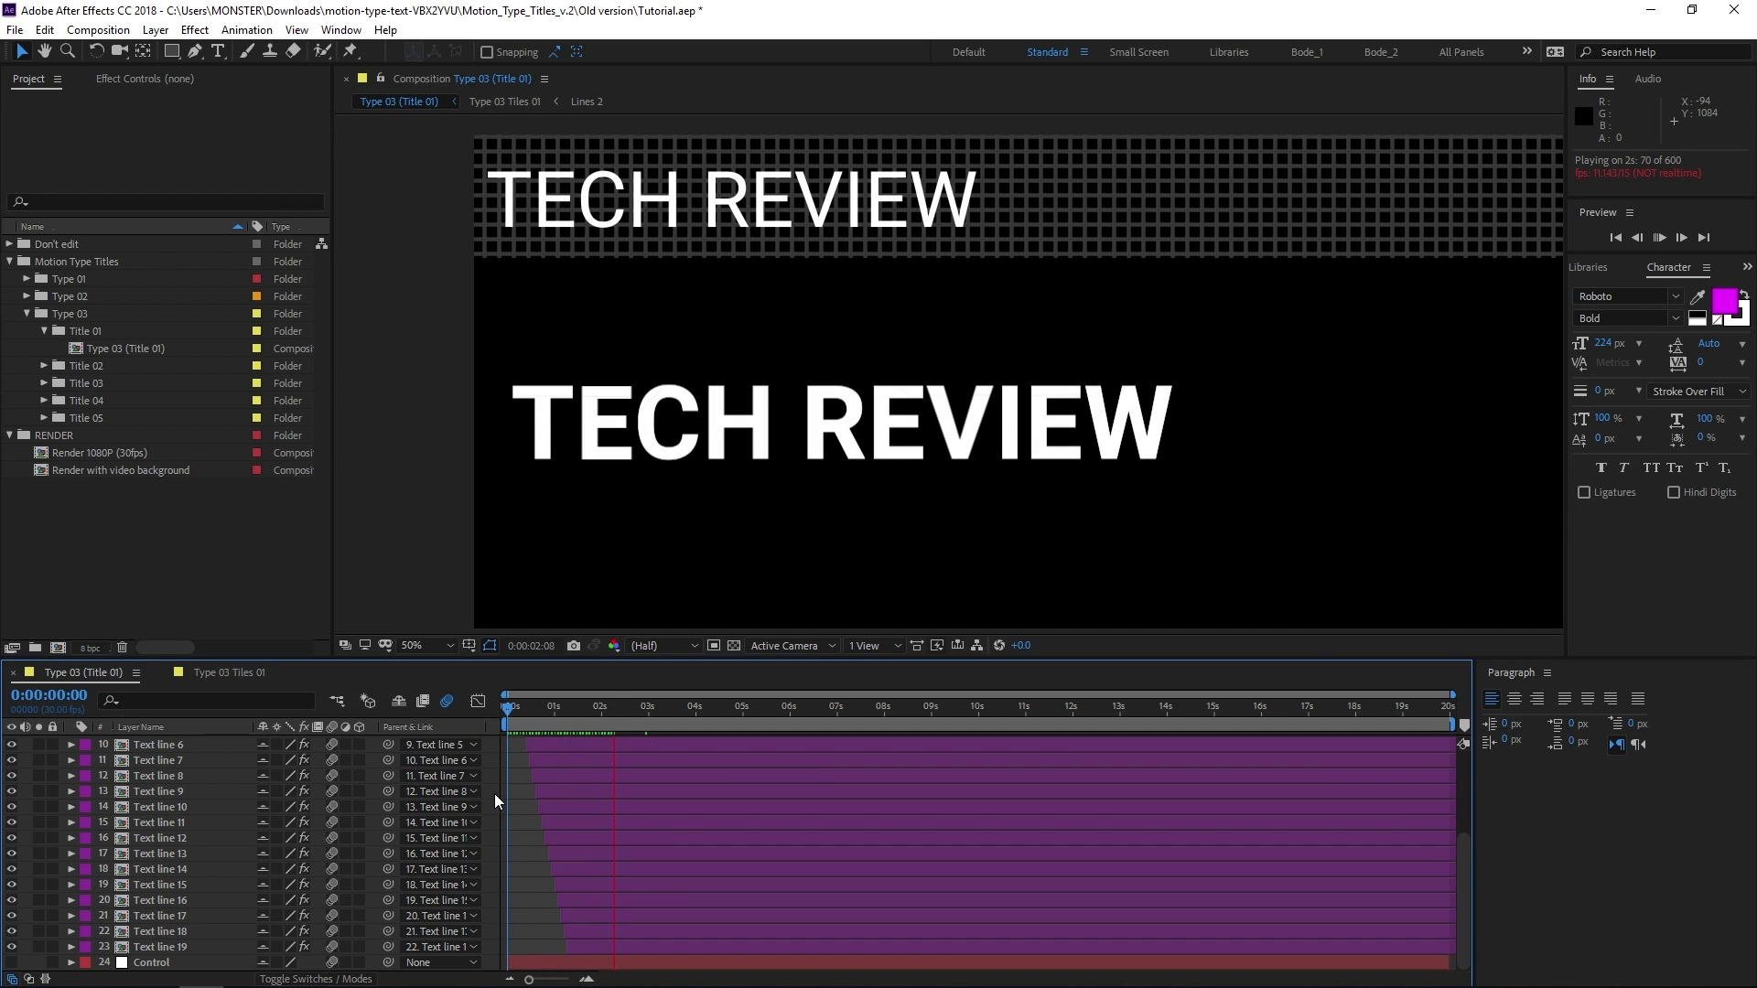
pyautogui.press('space')
# Examine the OPTION layer's glow shadow, text size, rotation and per-letter color controls
pyautogui.scroll(3, 168, 827)
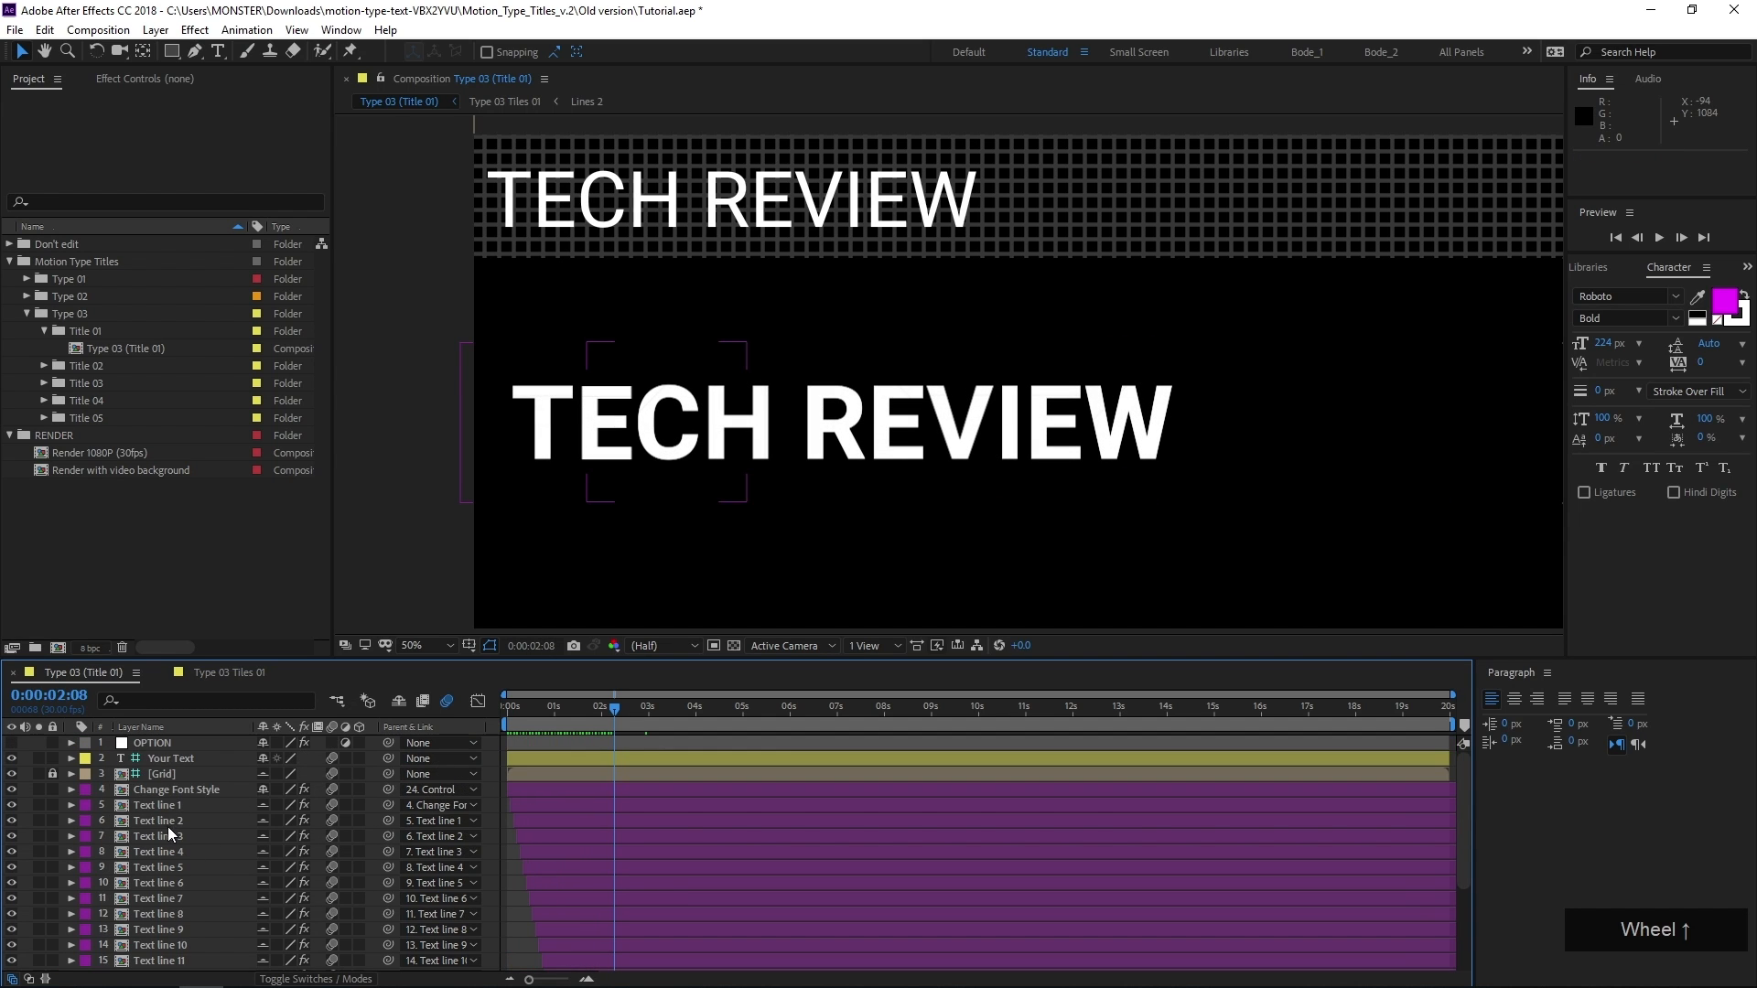
pyautogui.click(151, 752)
pyautogui.click(152, 743)
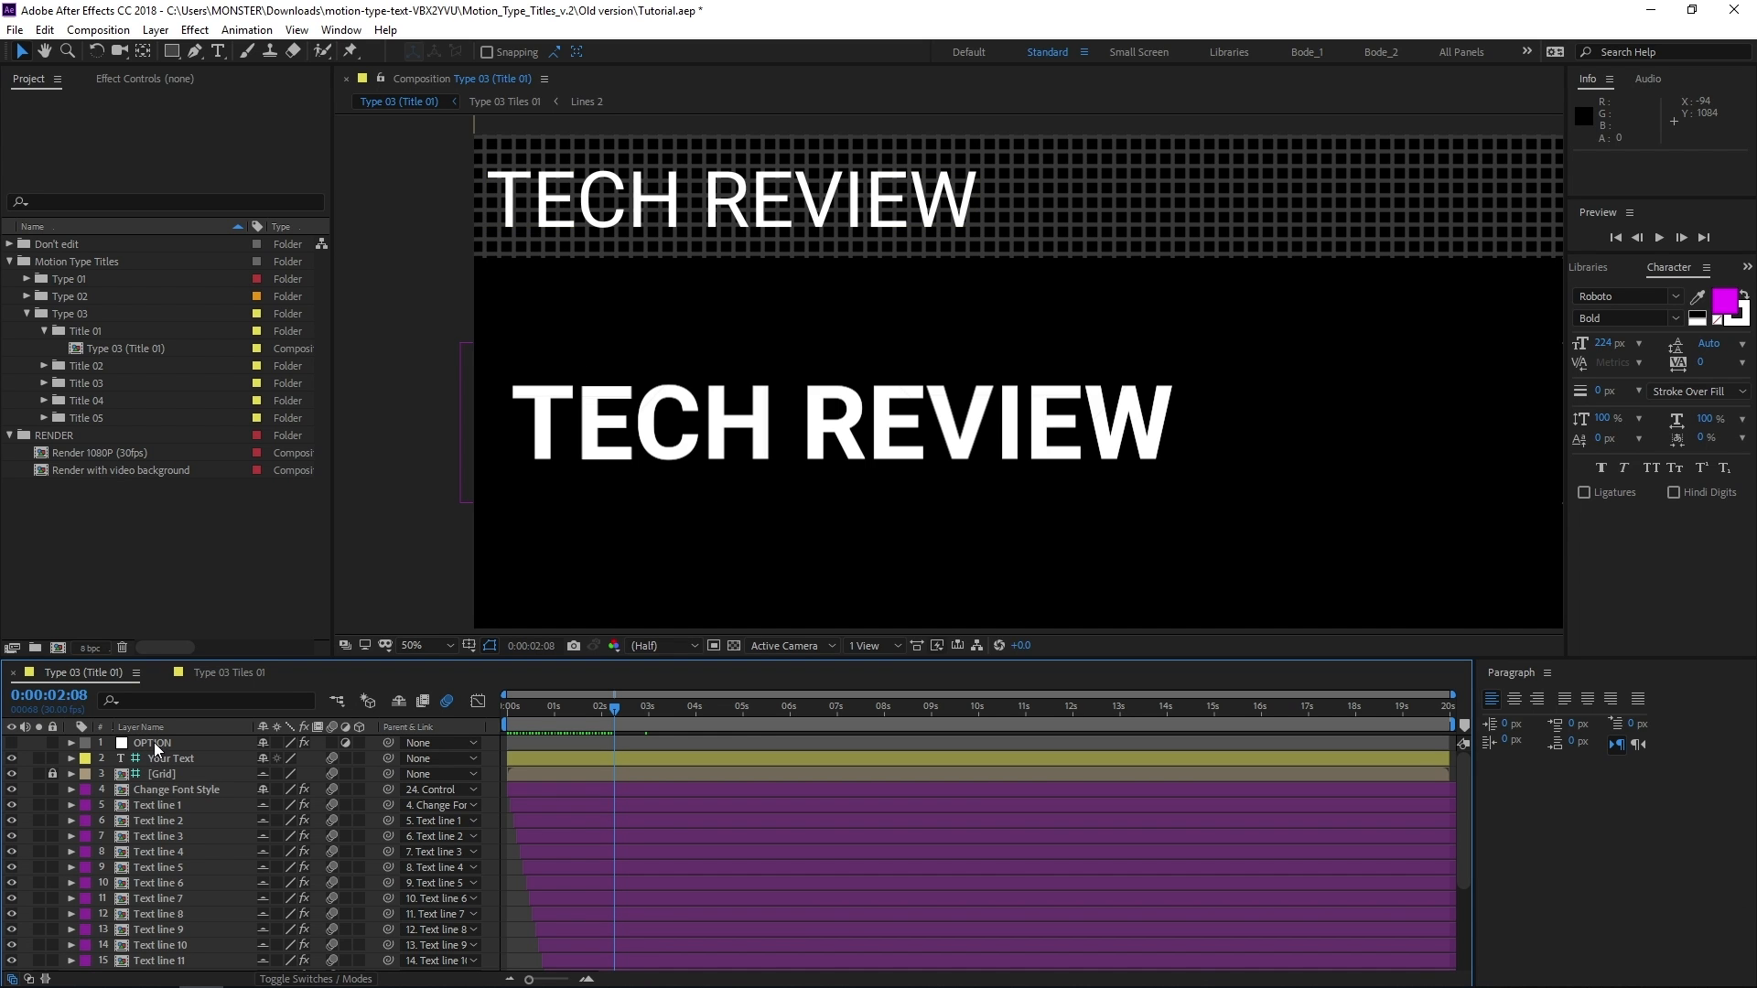
pyautogui.click(153, 742)
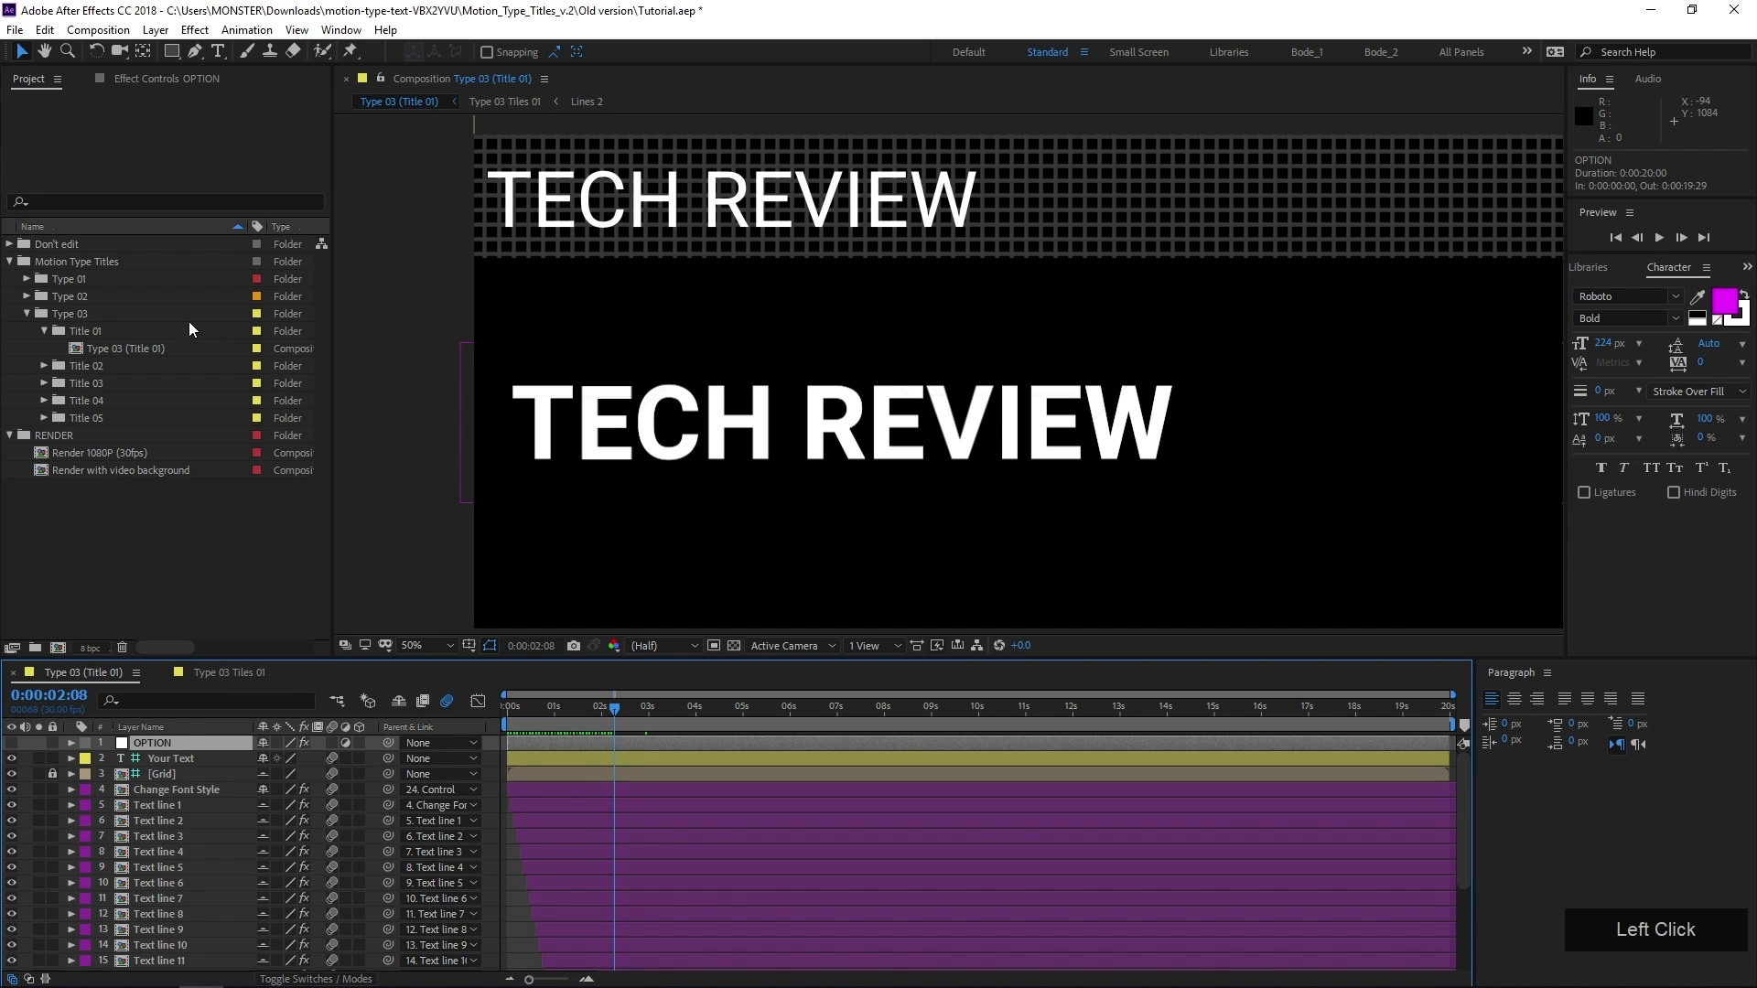
pyautogui.click(158, 76)
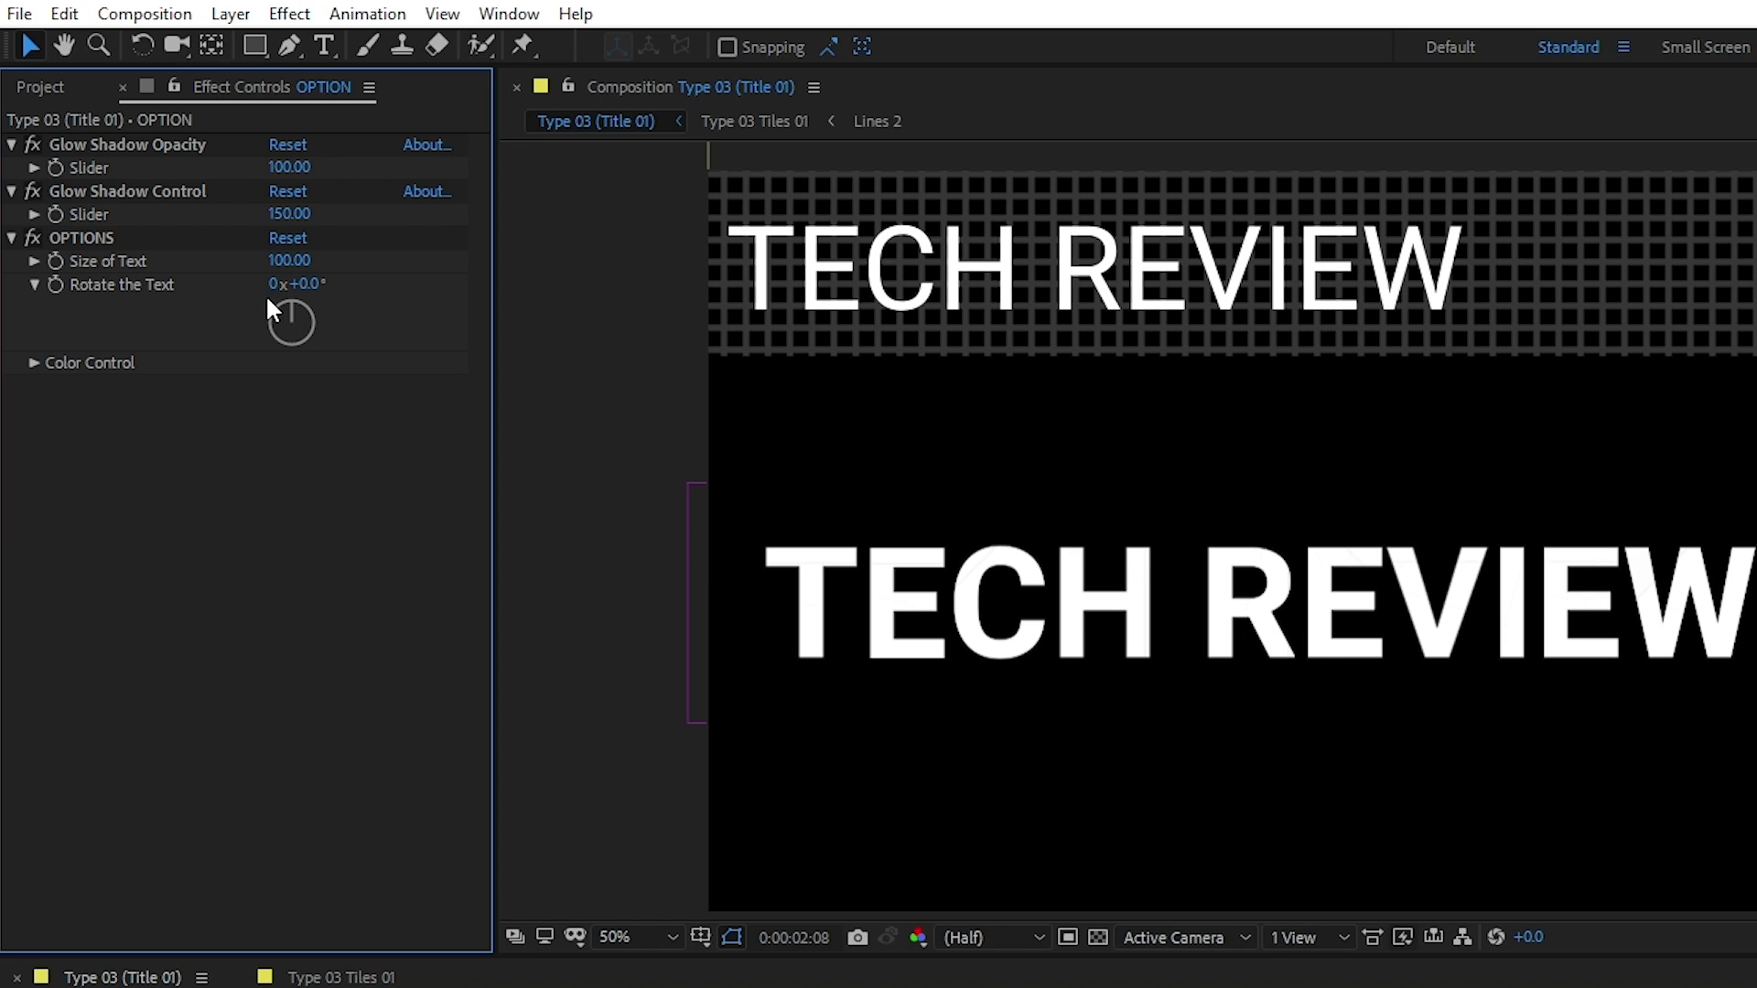
pyautogui.click(33, 362)
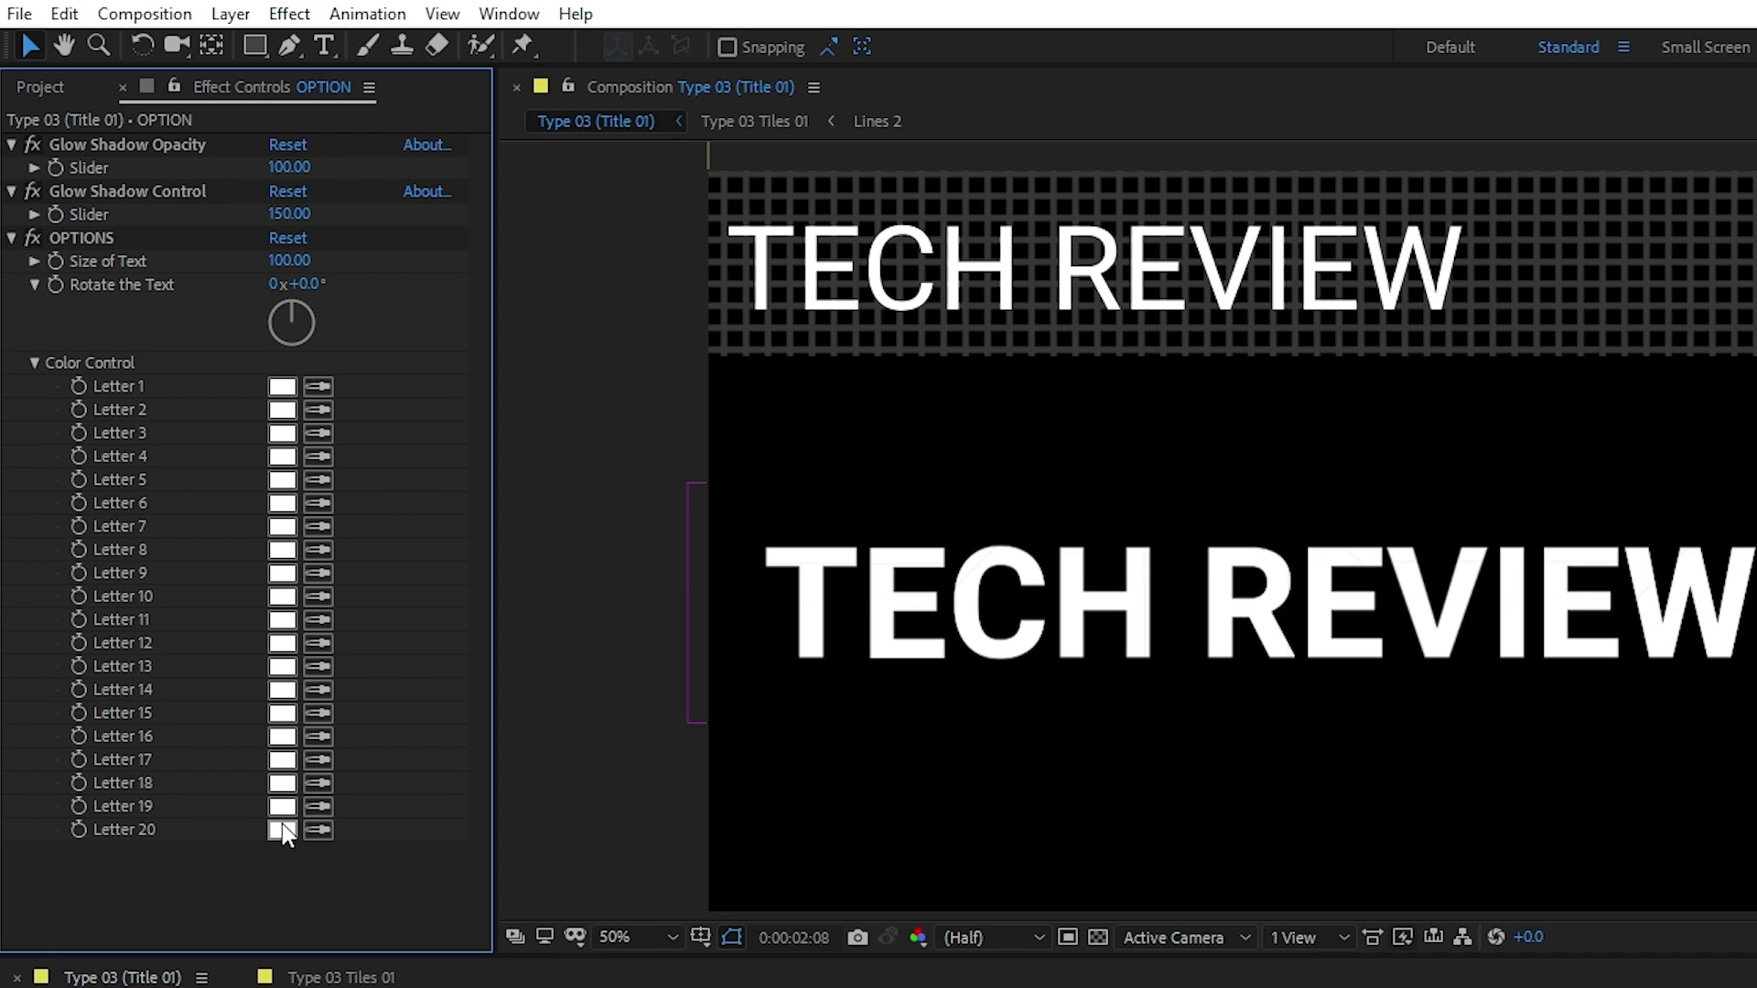
pyautogui.click(34, 364)
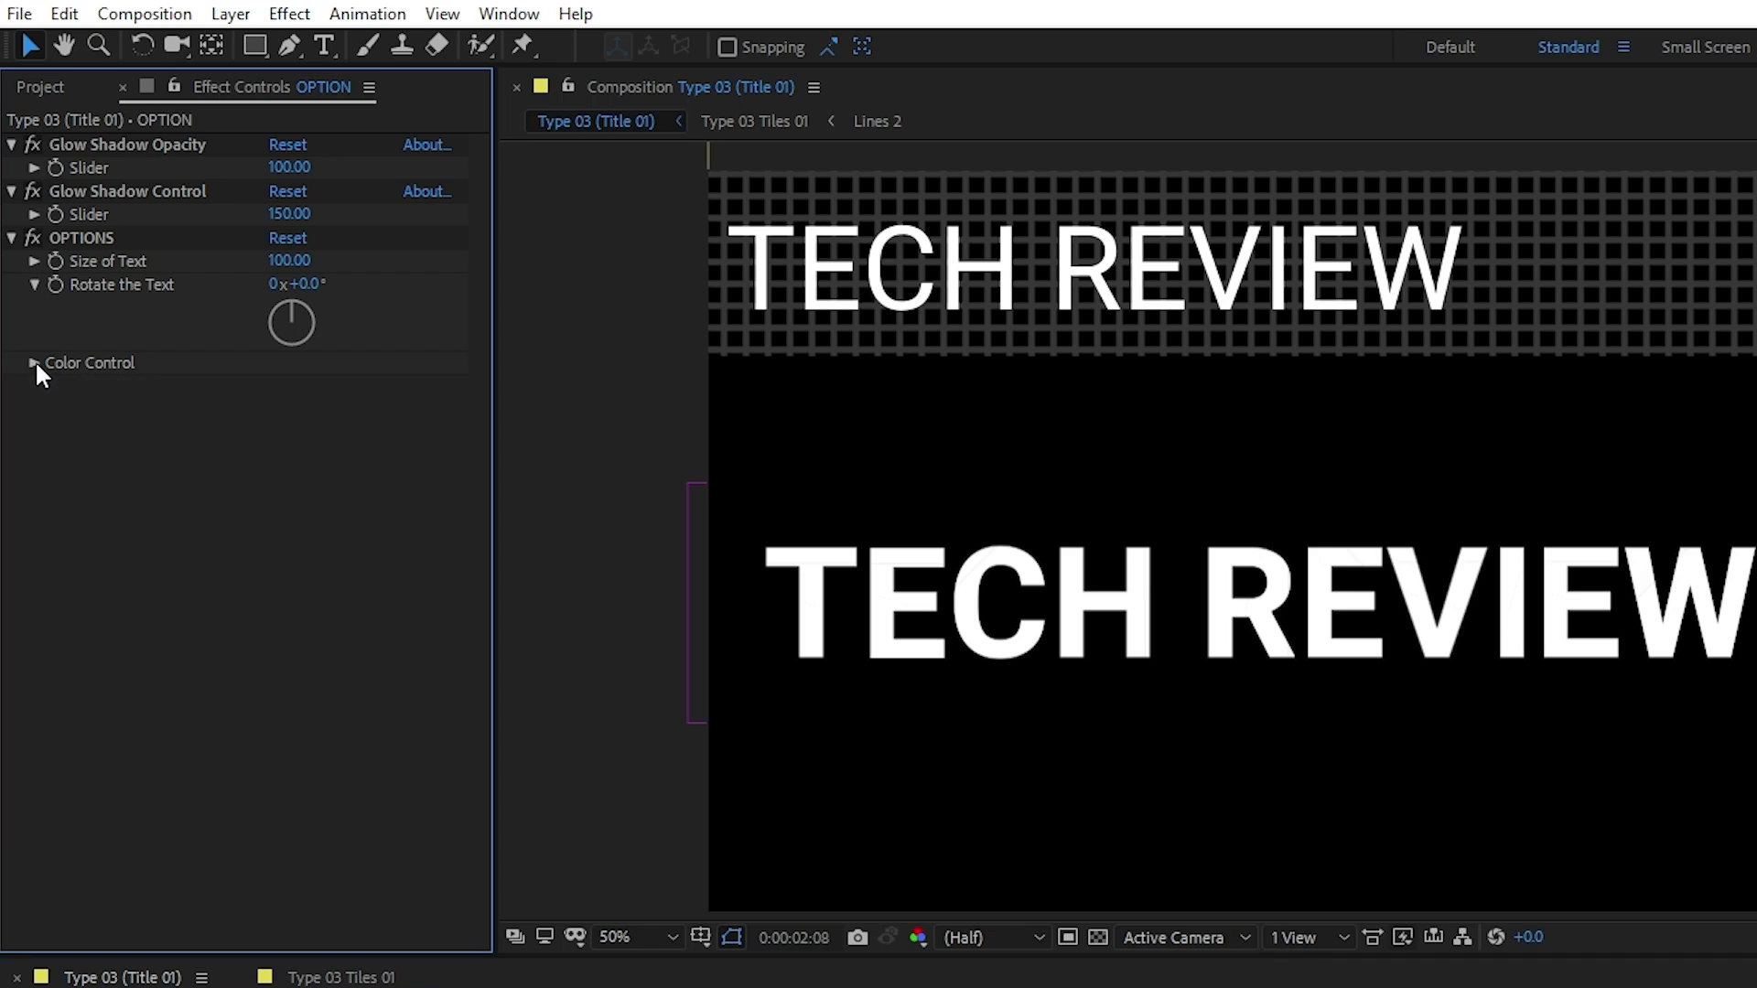
pyautogui.click(11, 237)
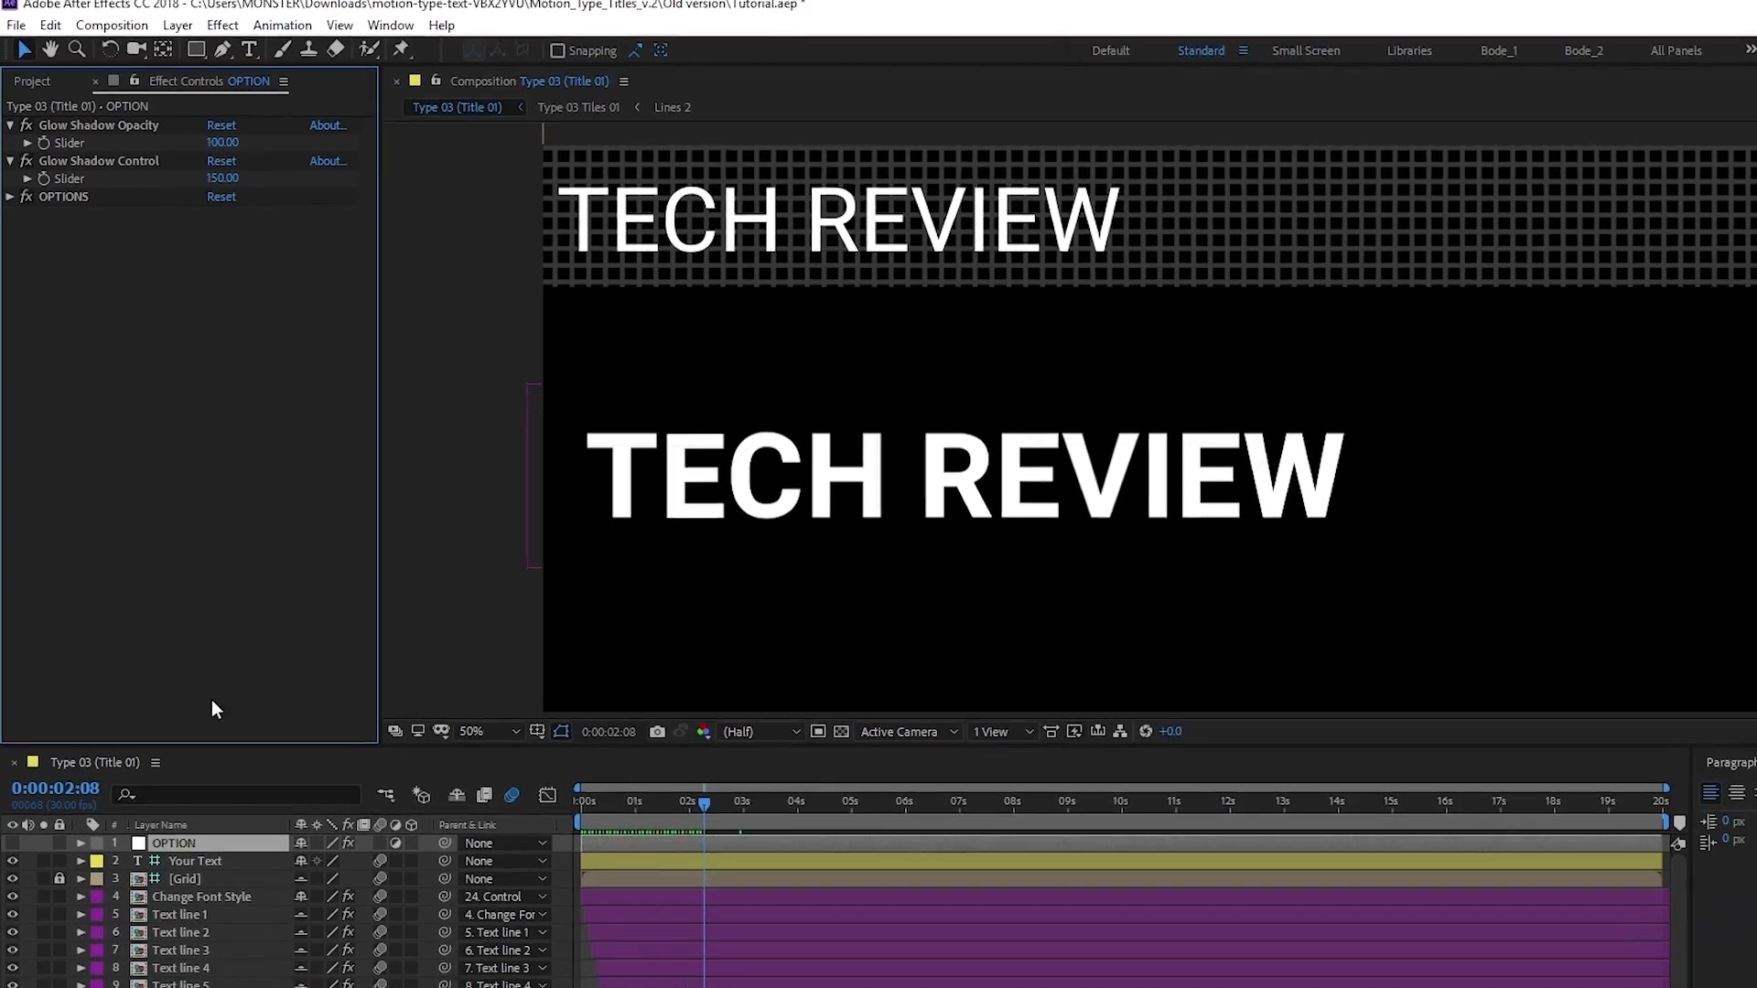
# Create a new composition named Tech Review Title with a duration of 0:00:07:01
pyautogui.click(32, 80)
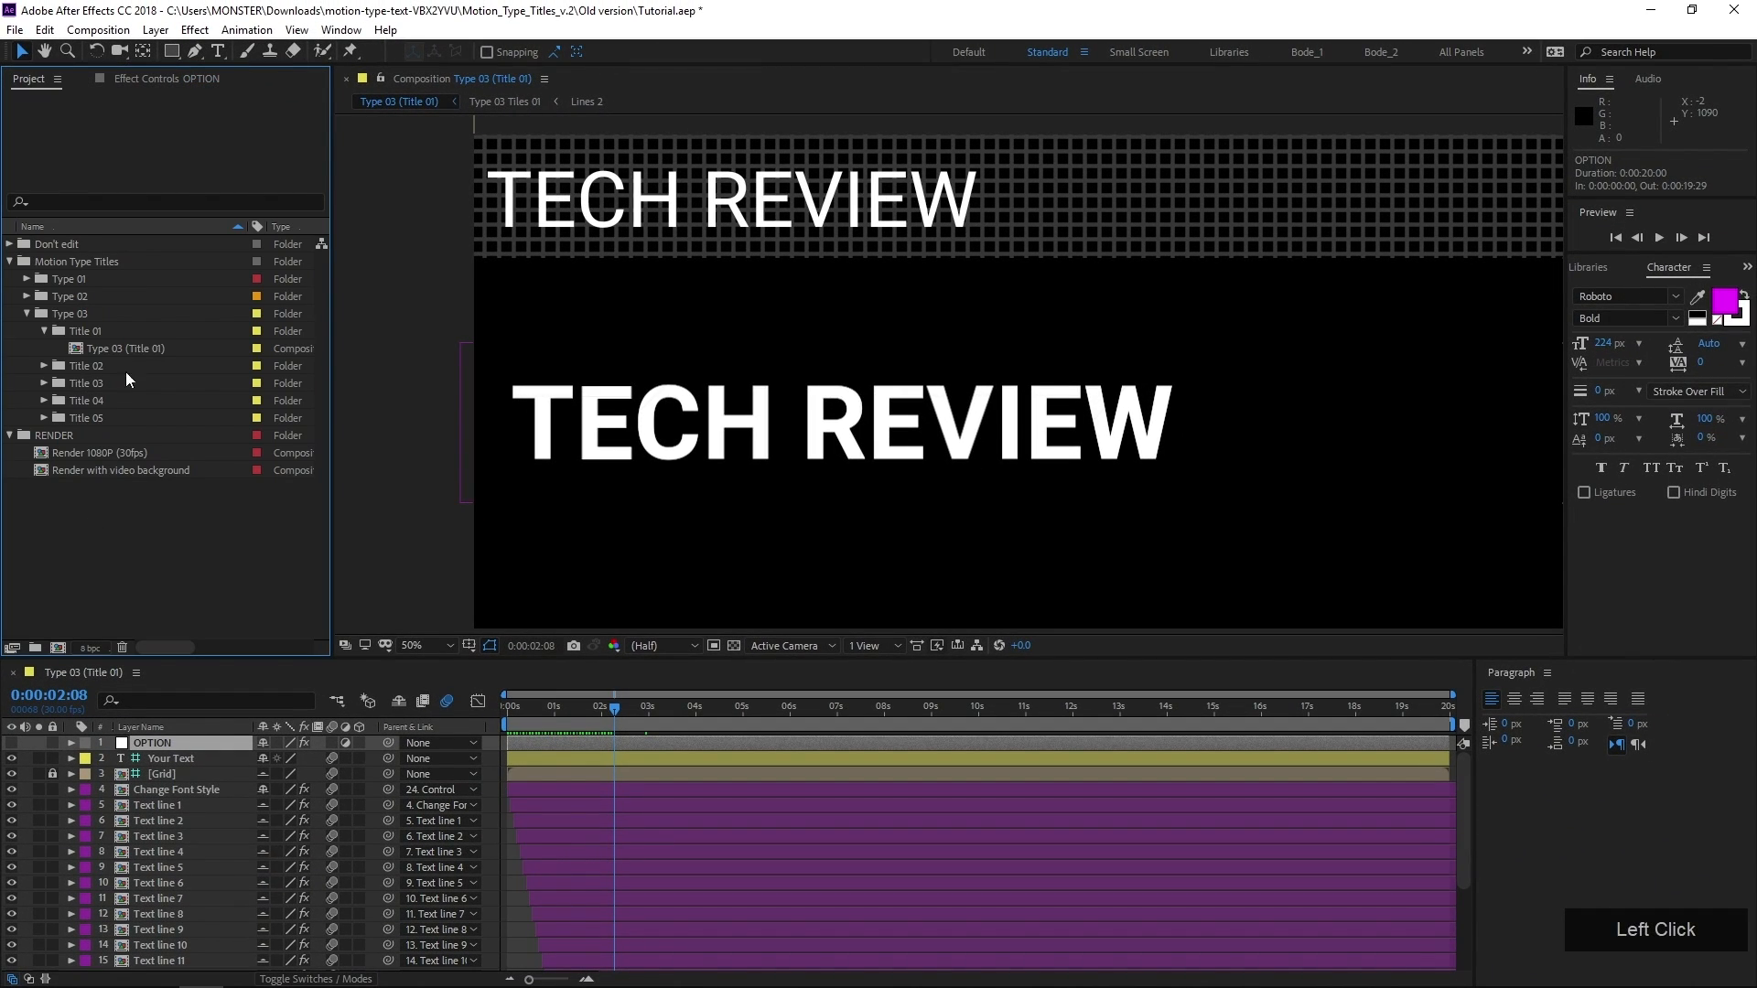
pyautogui.click(58, 648)
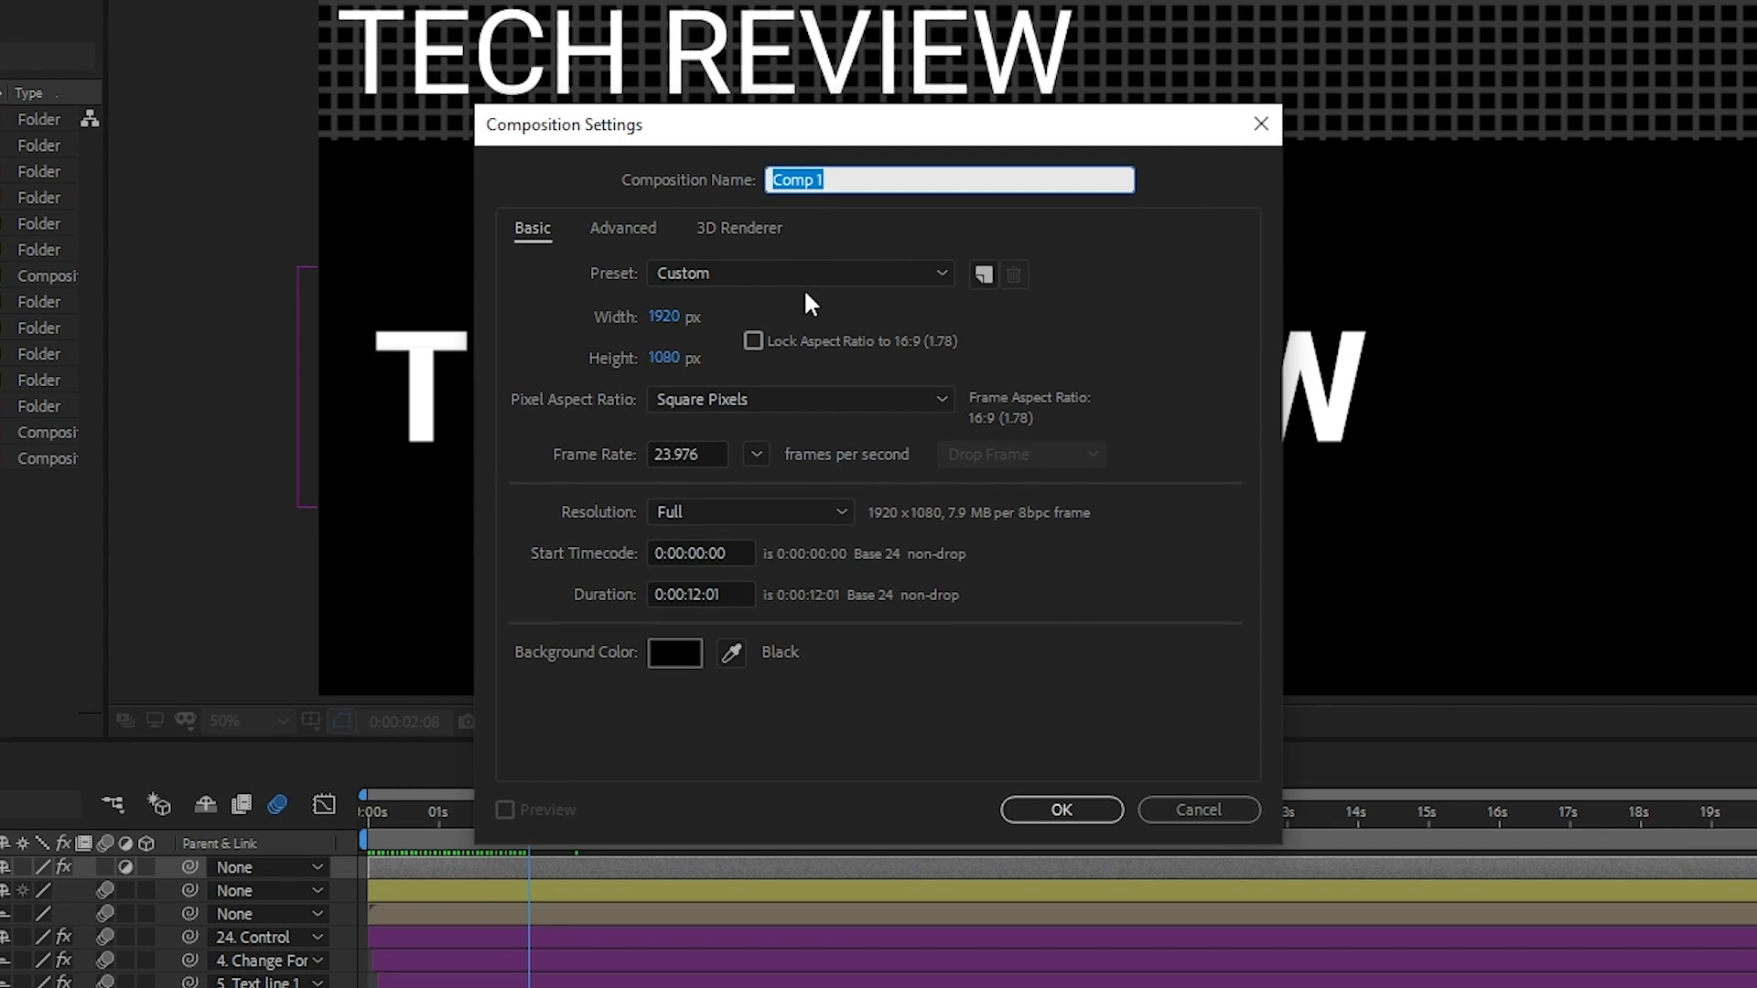
pyautogui.write('Tech Review Title')
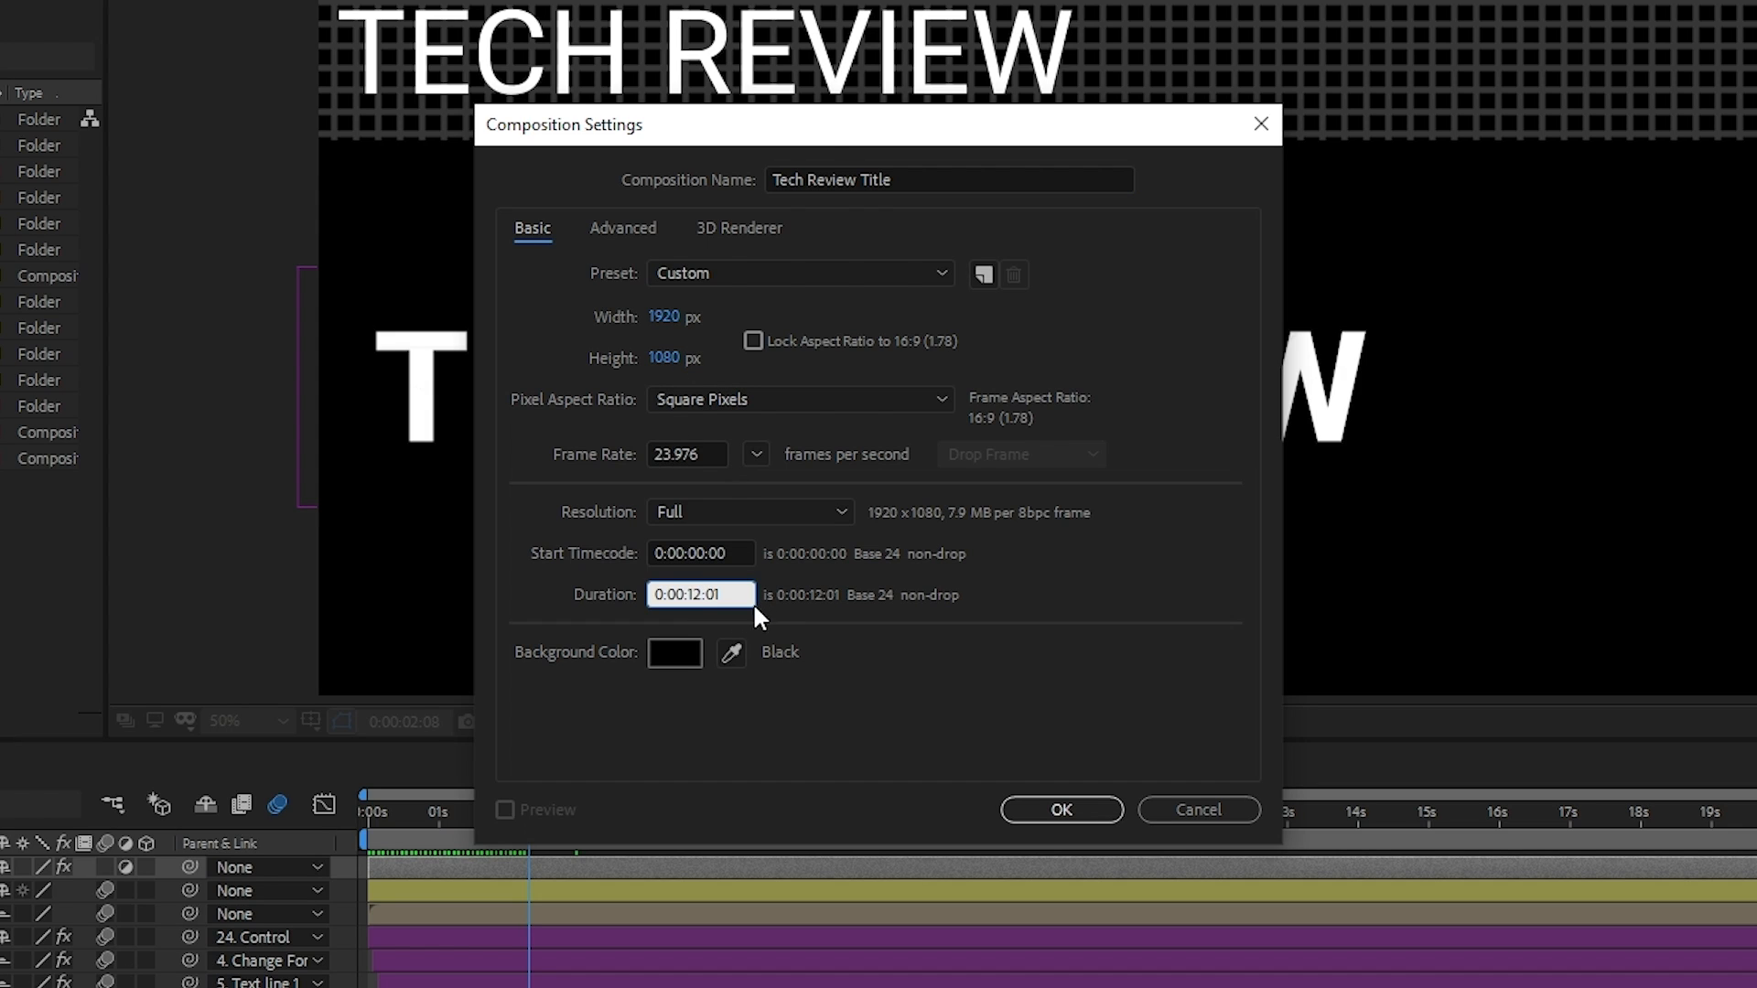
pyautogui.press('BackSpace')
pyautogui.press('BackSpace')
pyautogui.write('7')
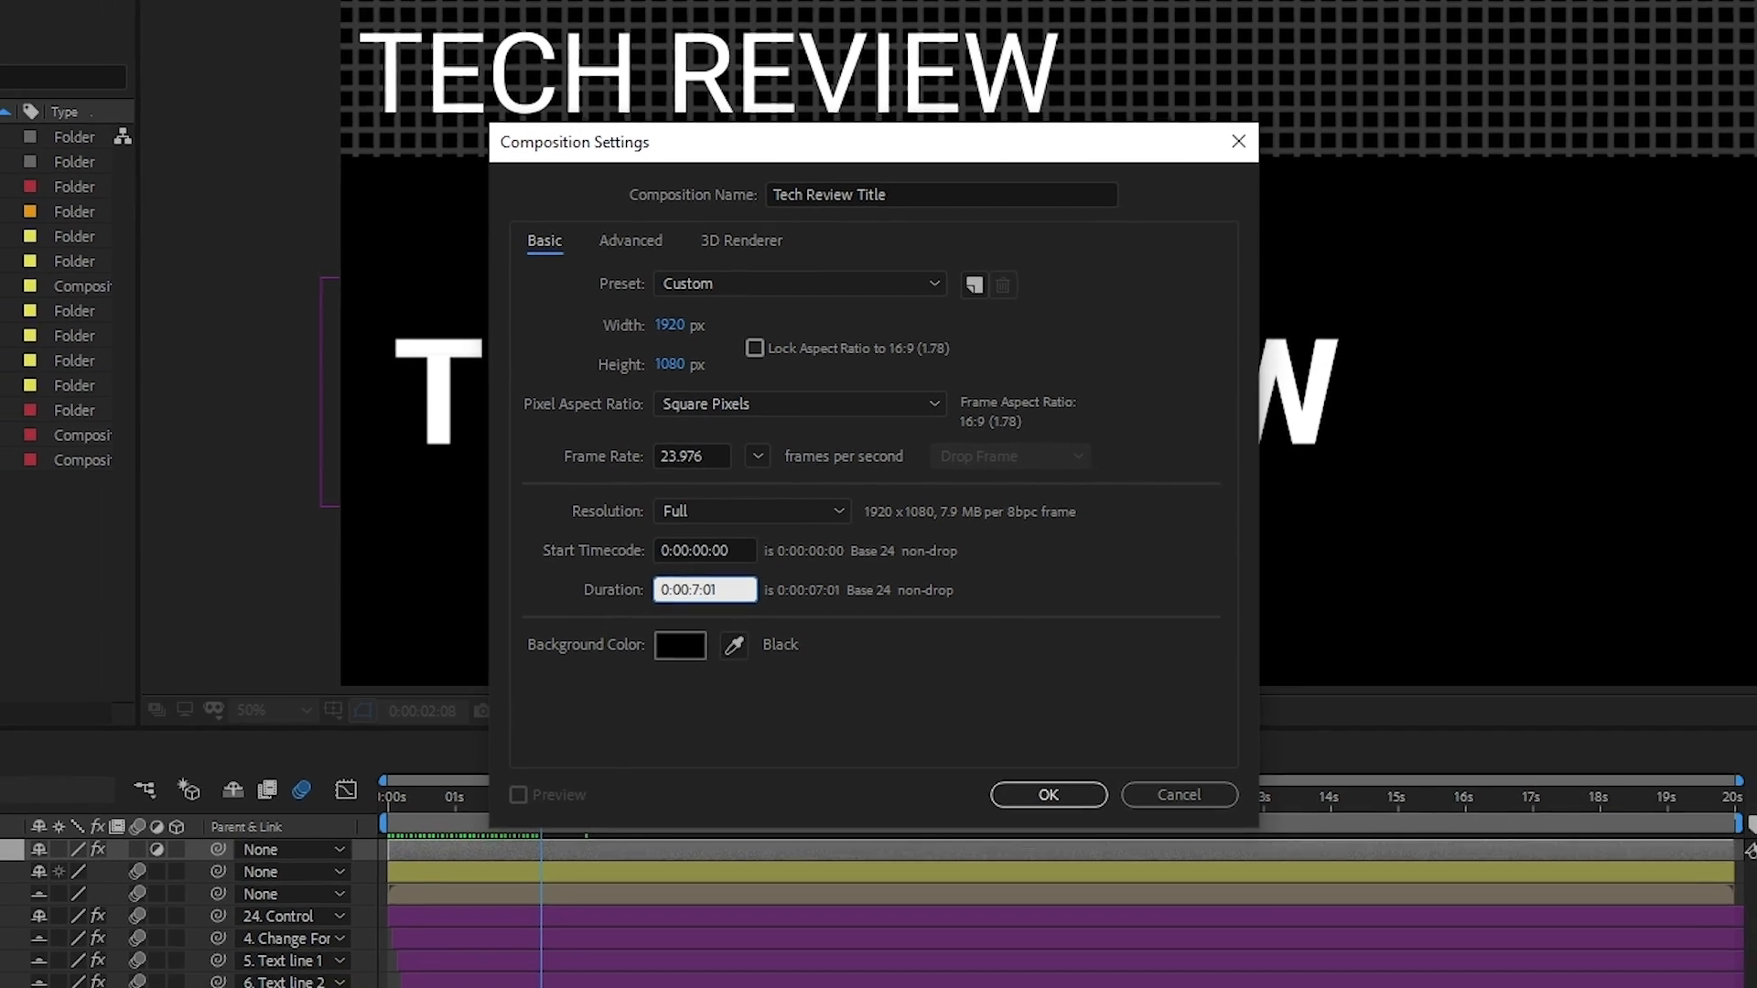
pyautogui.press('KP_Enter')
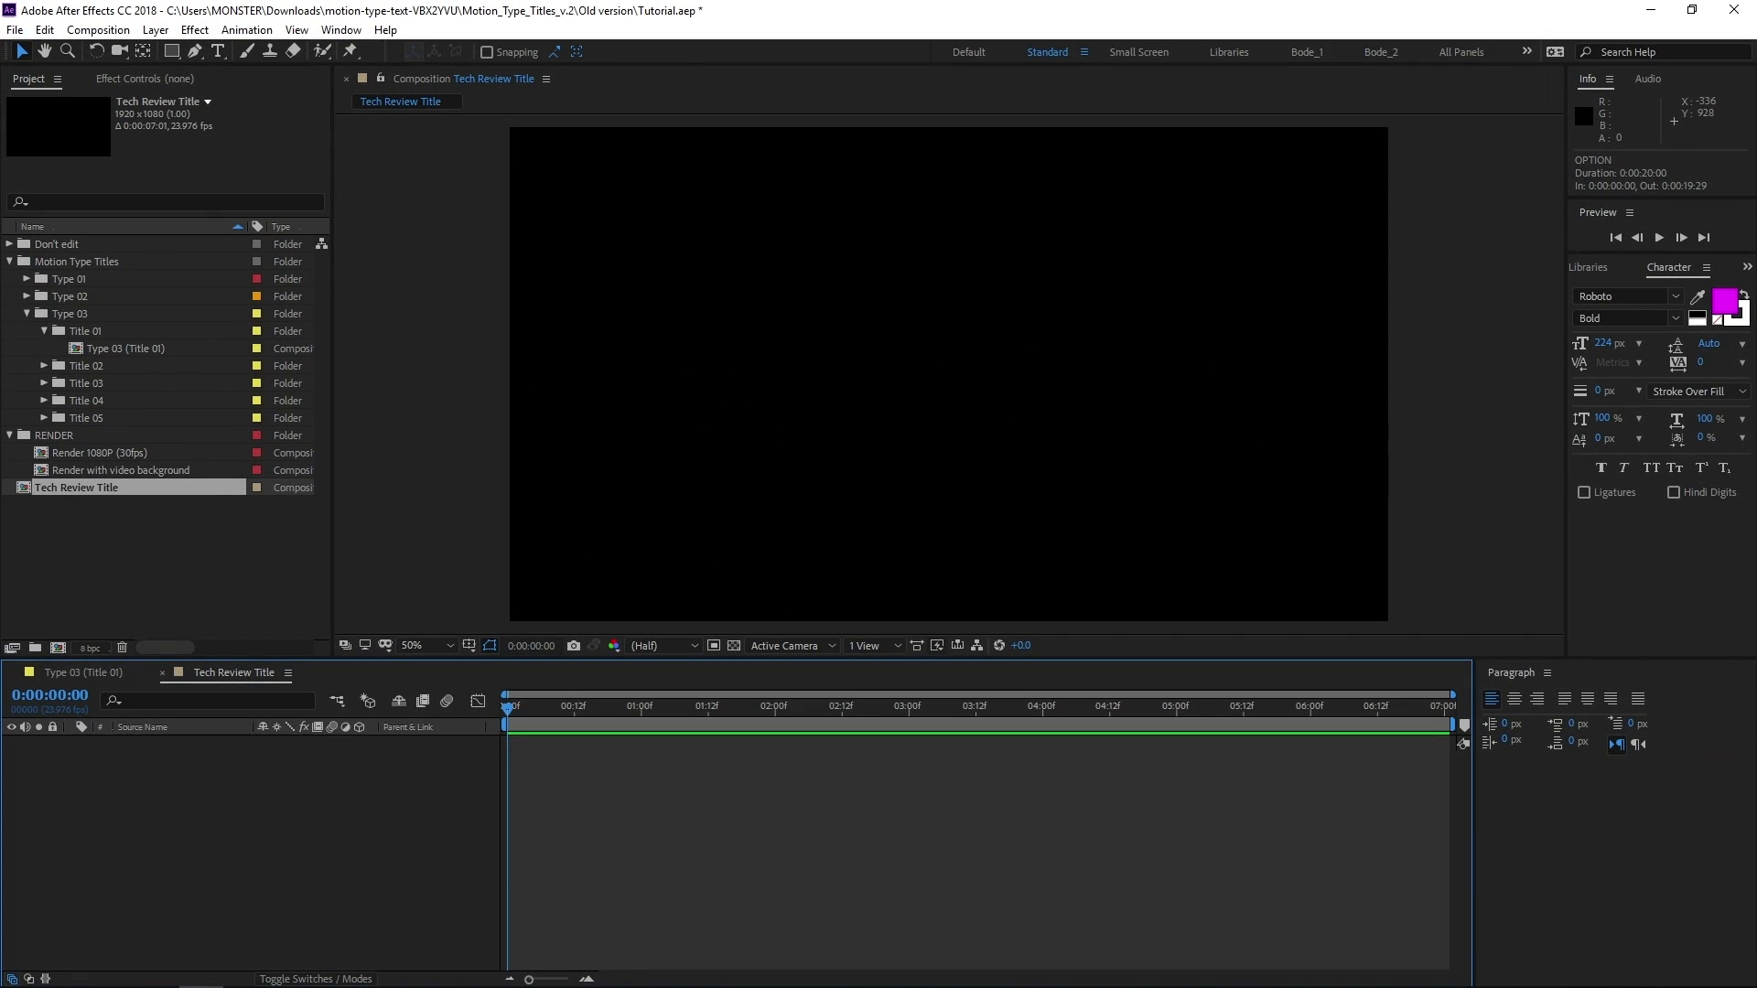
# Place the Type 03 (Title 01) composition into Tech Review Title and move the current time to 0:00:01:08
pyautogui.click(82, 348)
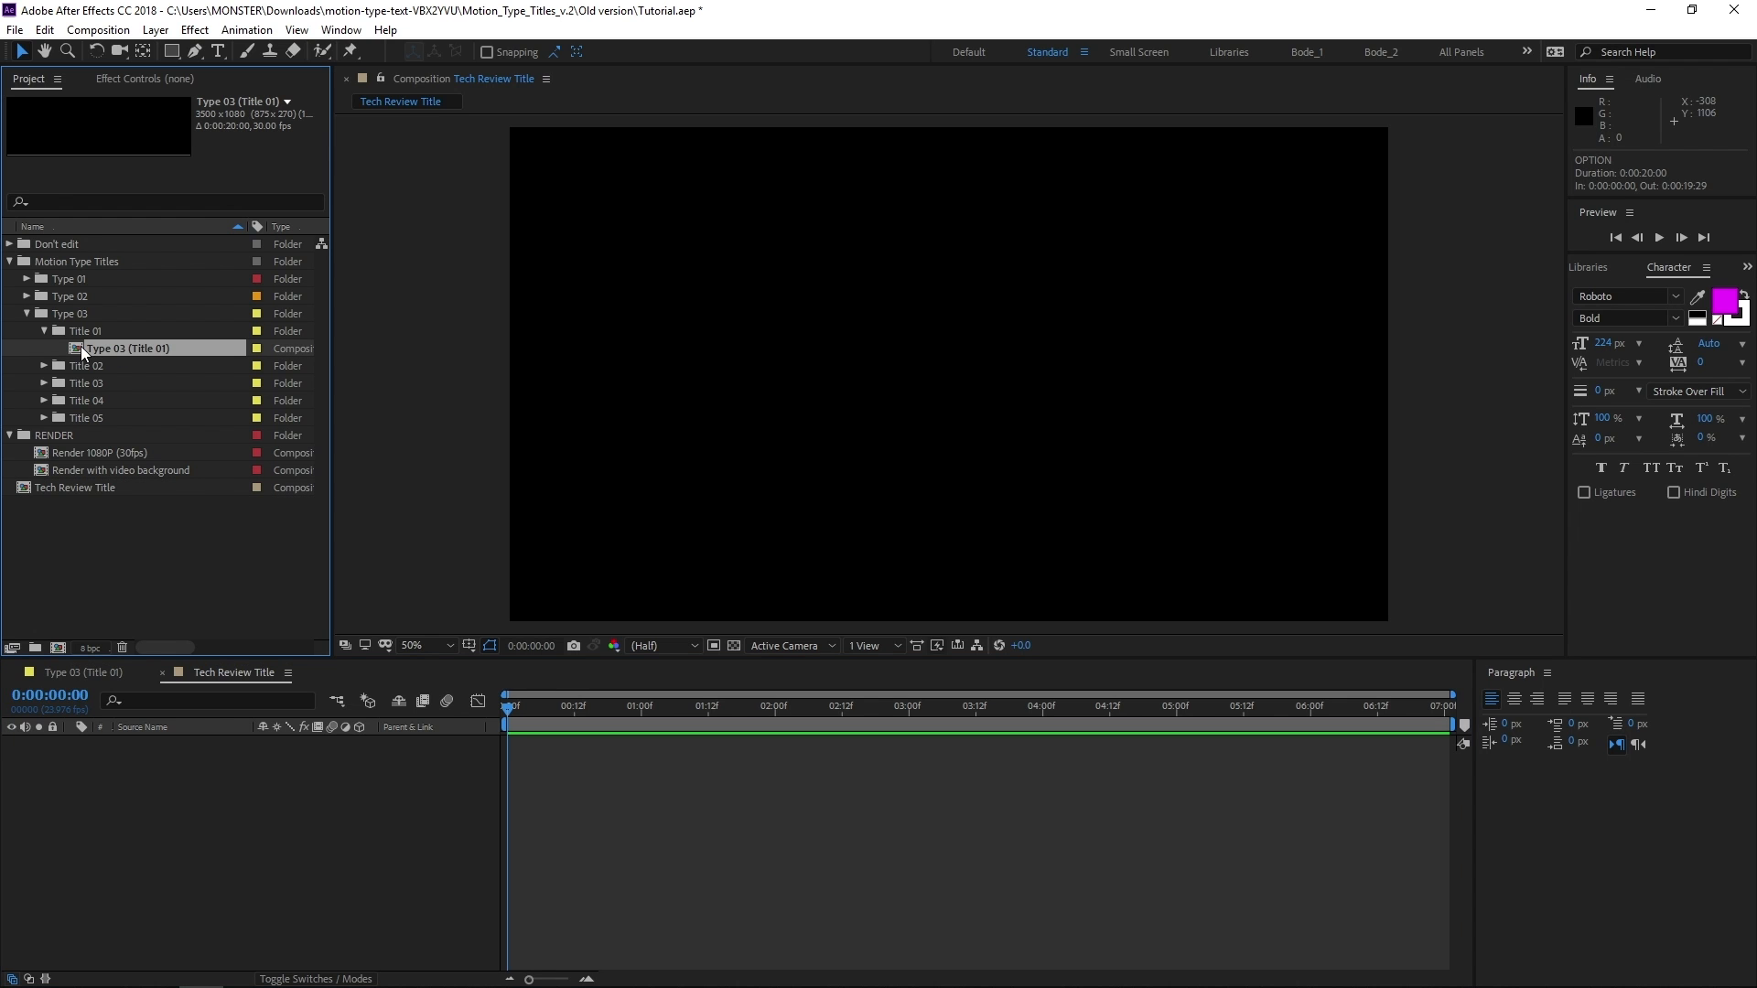
pyautogui.moveTo(100, 344); pyautogui.dragTo(1017, 373)
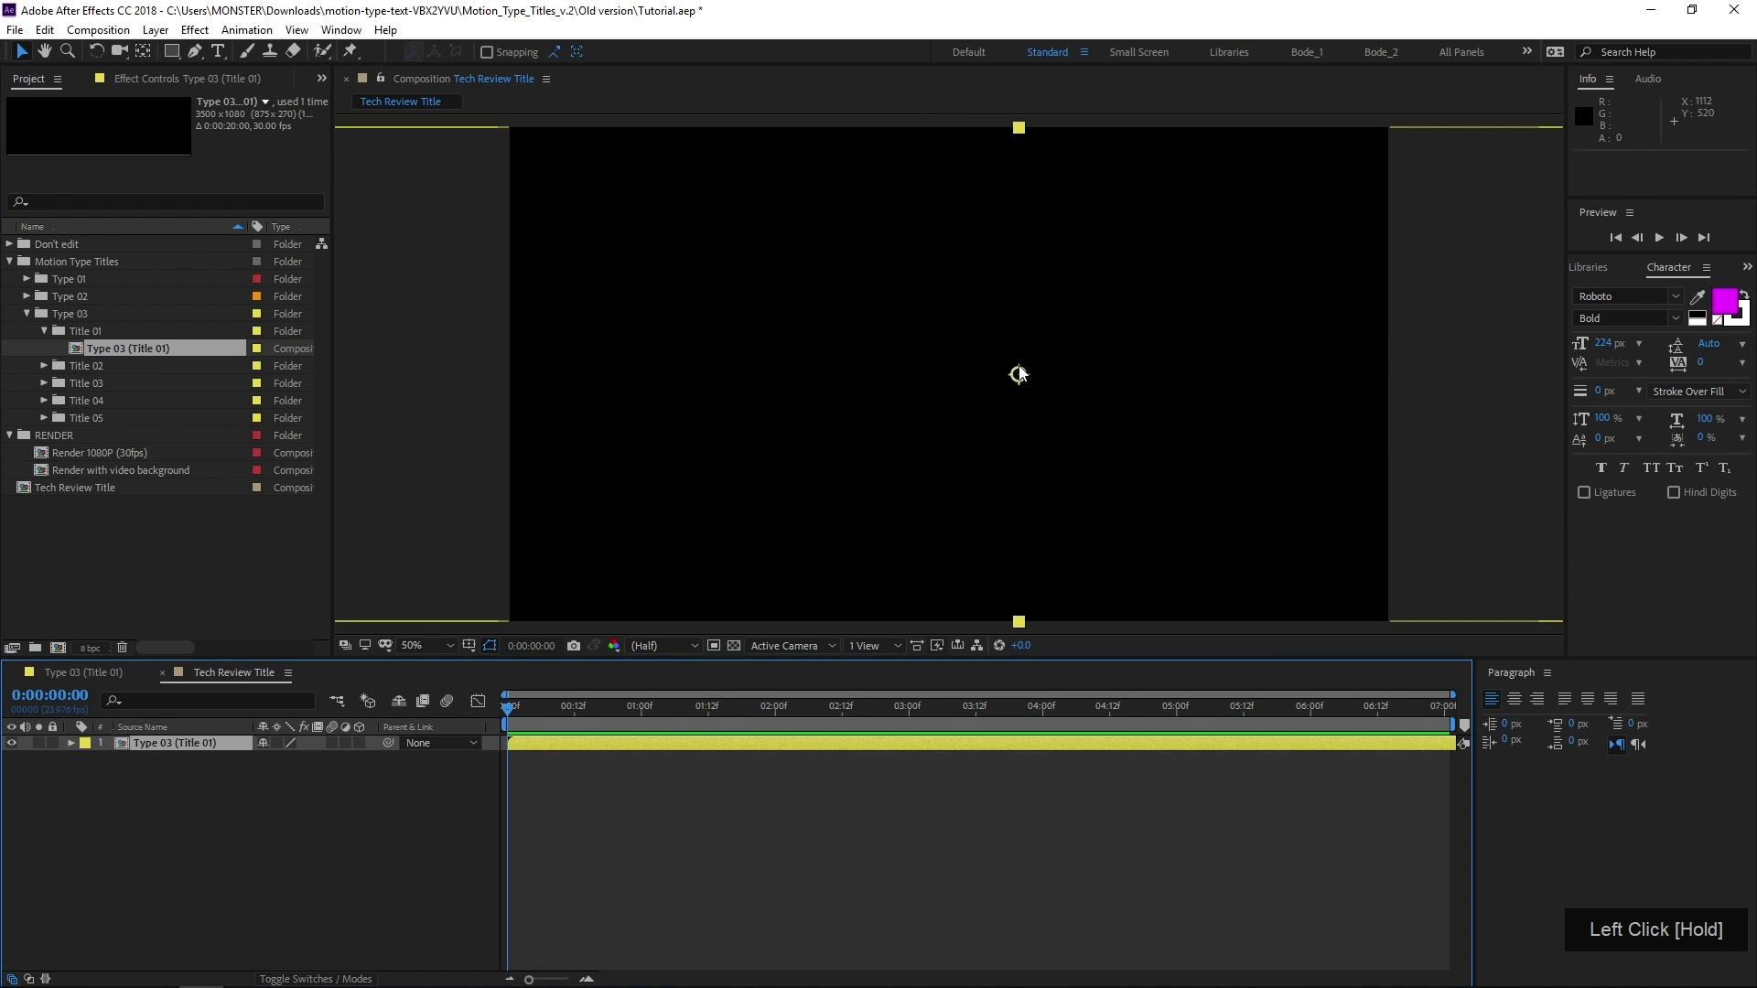
pyautogui.click(621, 708)
pyautogui.click(686, 709)
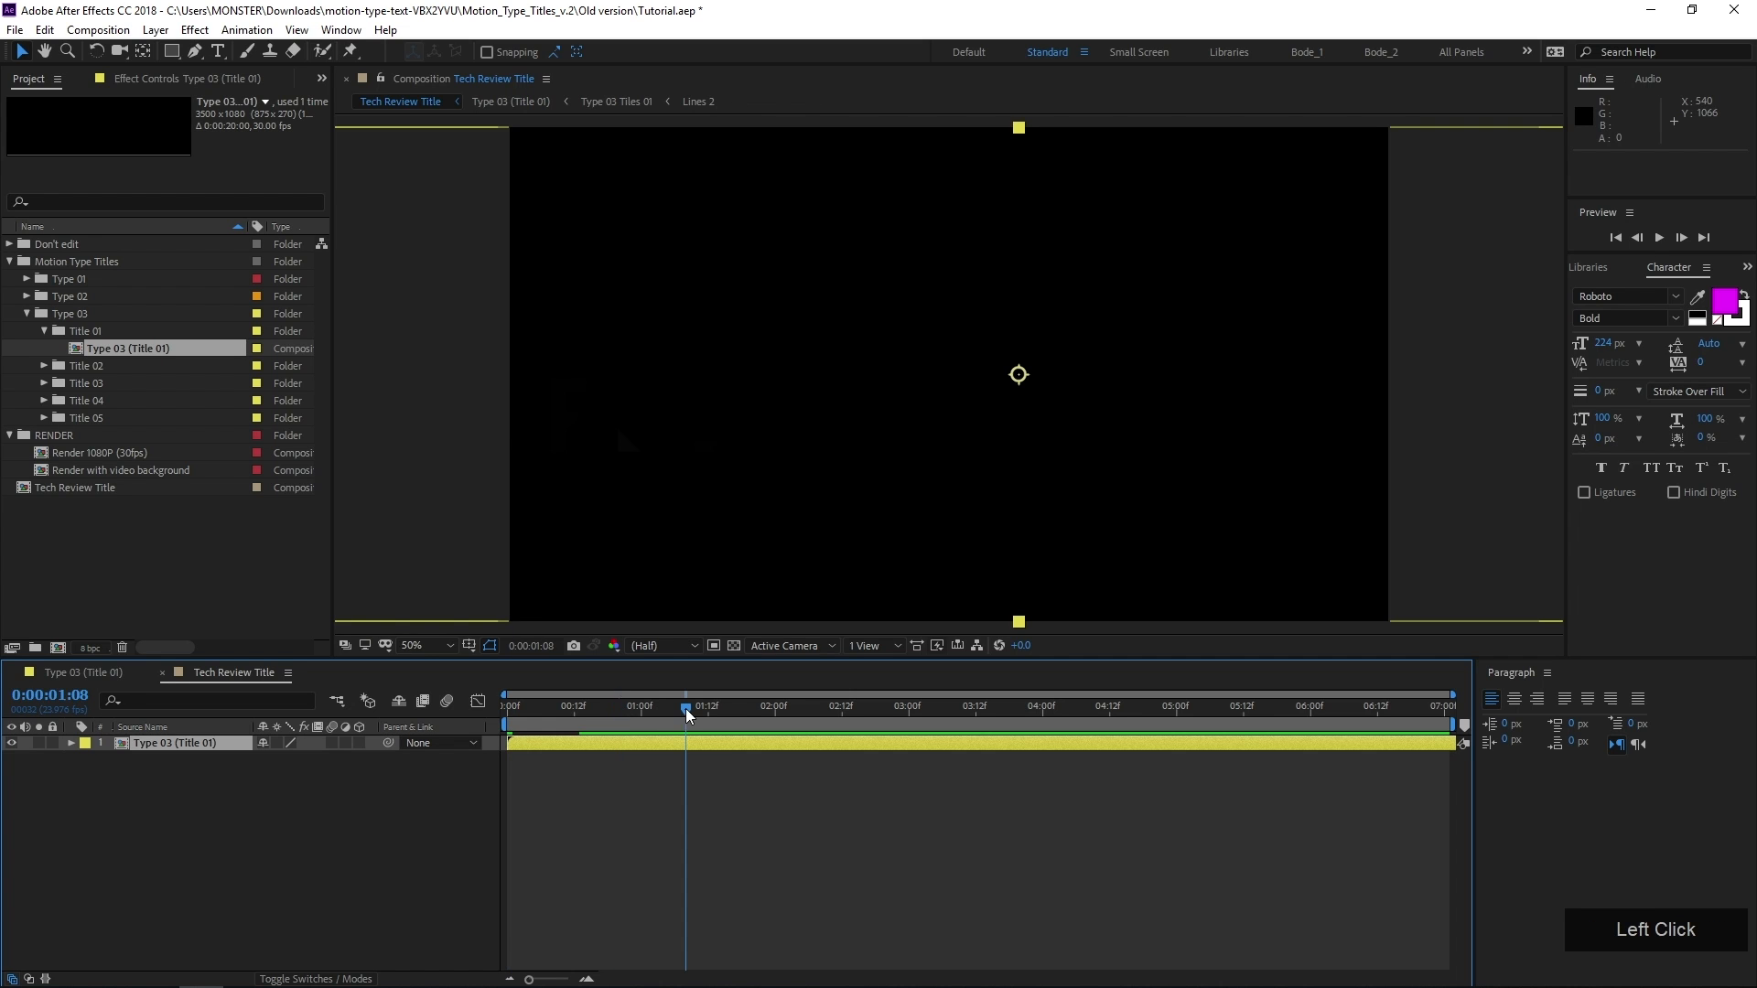
# Move the Type 03 (Title 01) layer to about 1880, 476 to center the text, with the time at 0:00:01:16
pyautogui.scroll(-2, 880, 396)
pyautogui.click(920, 409)
pyautogui.moveTo(919, 409); pyautogui.dragTo(941, 406)
pyautogui.moveTo(688, 709); pyautogui.dragTo(730, 703)
pyautogui.moveTo(904, 392); pyautogui.dragTo(973, 394)
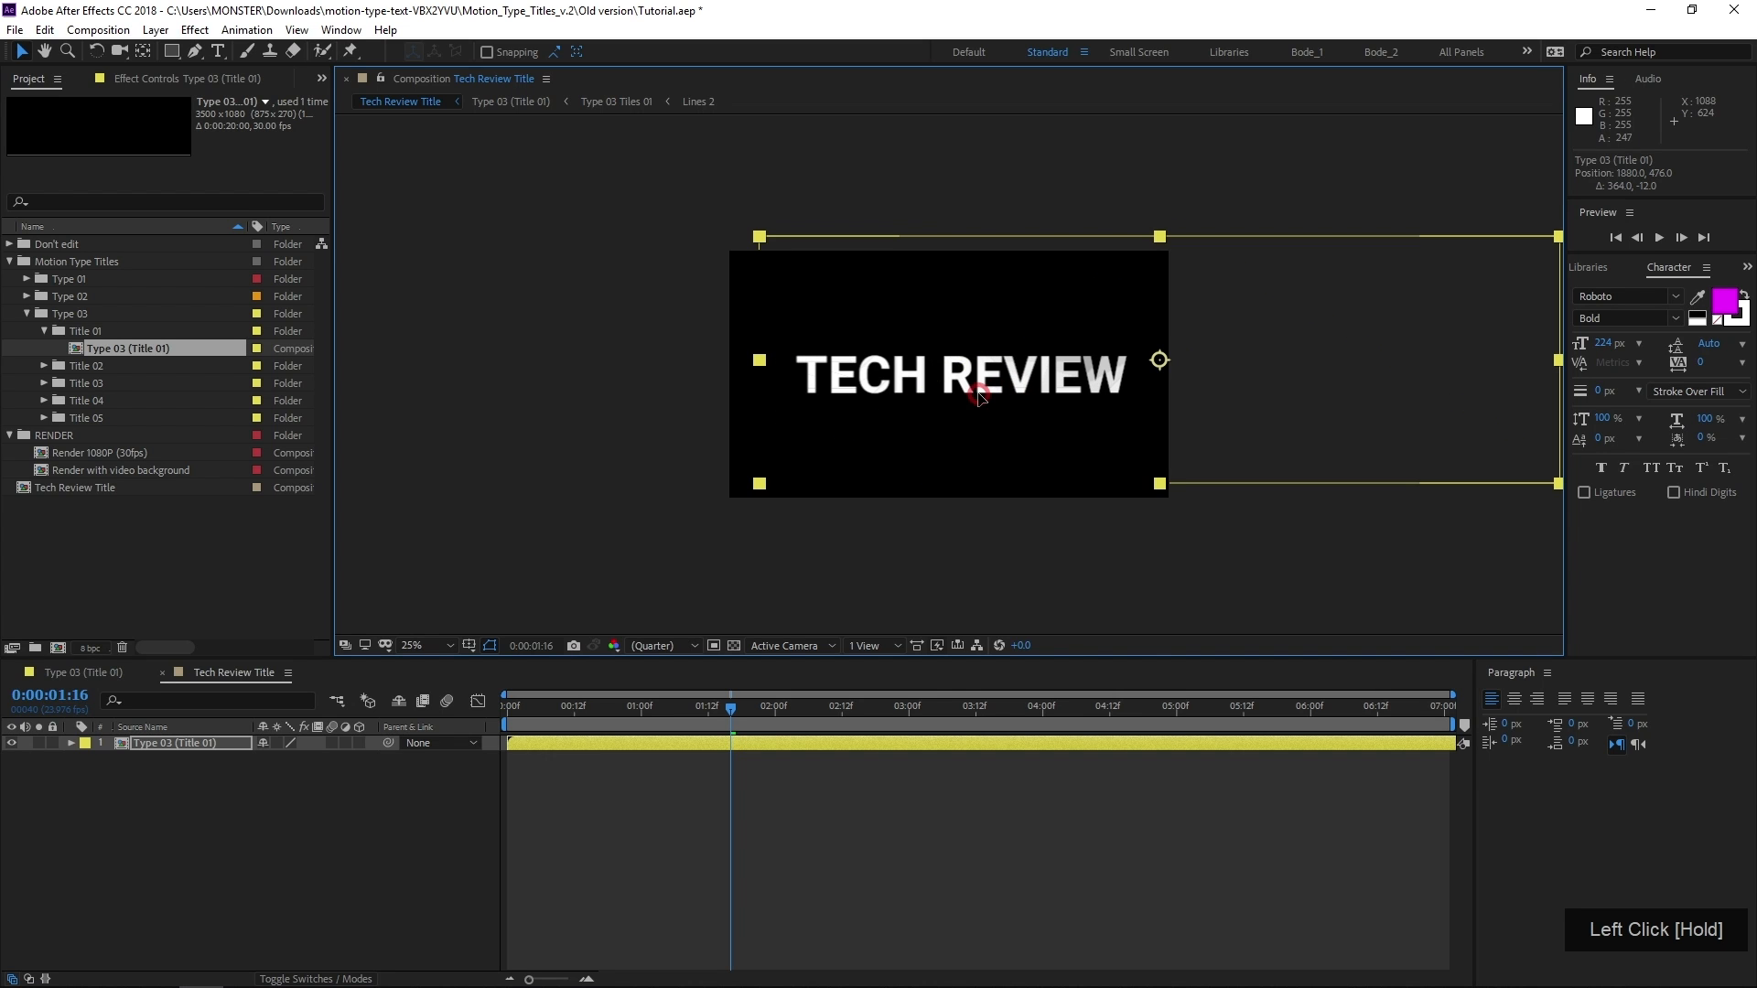
# Draw a rectangular mask tightly around TECH REVIEW on the title layer, spanning about 66 to 1550 horizontally and 536 to 724 vertically
pyautogui.scroll(2, 969, 386)
pyautogui.moveTo(842, 446); pyautogui.dragTo(772, 455)
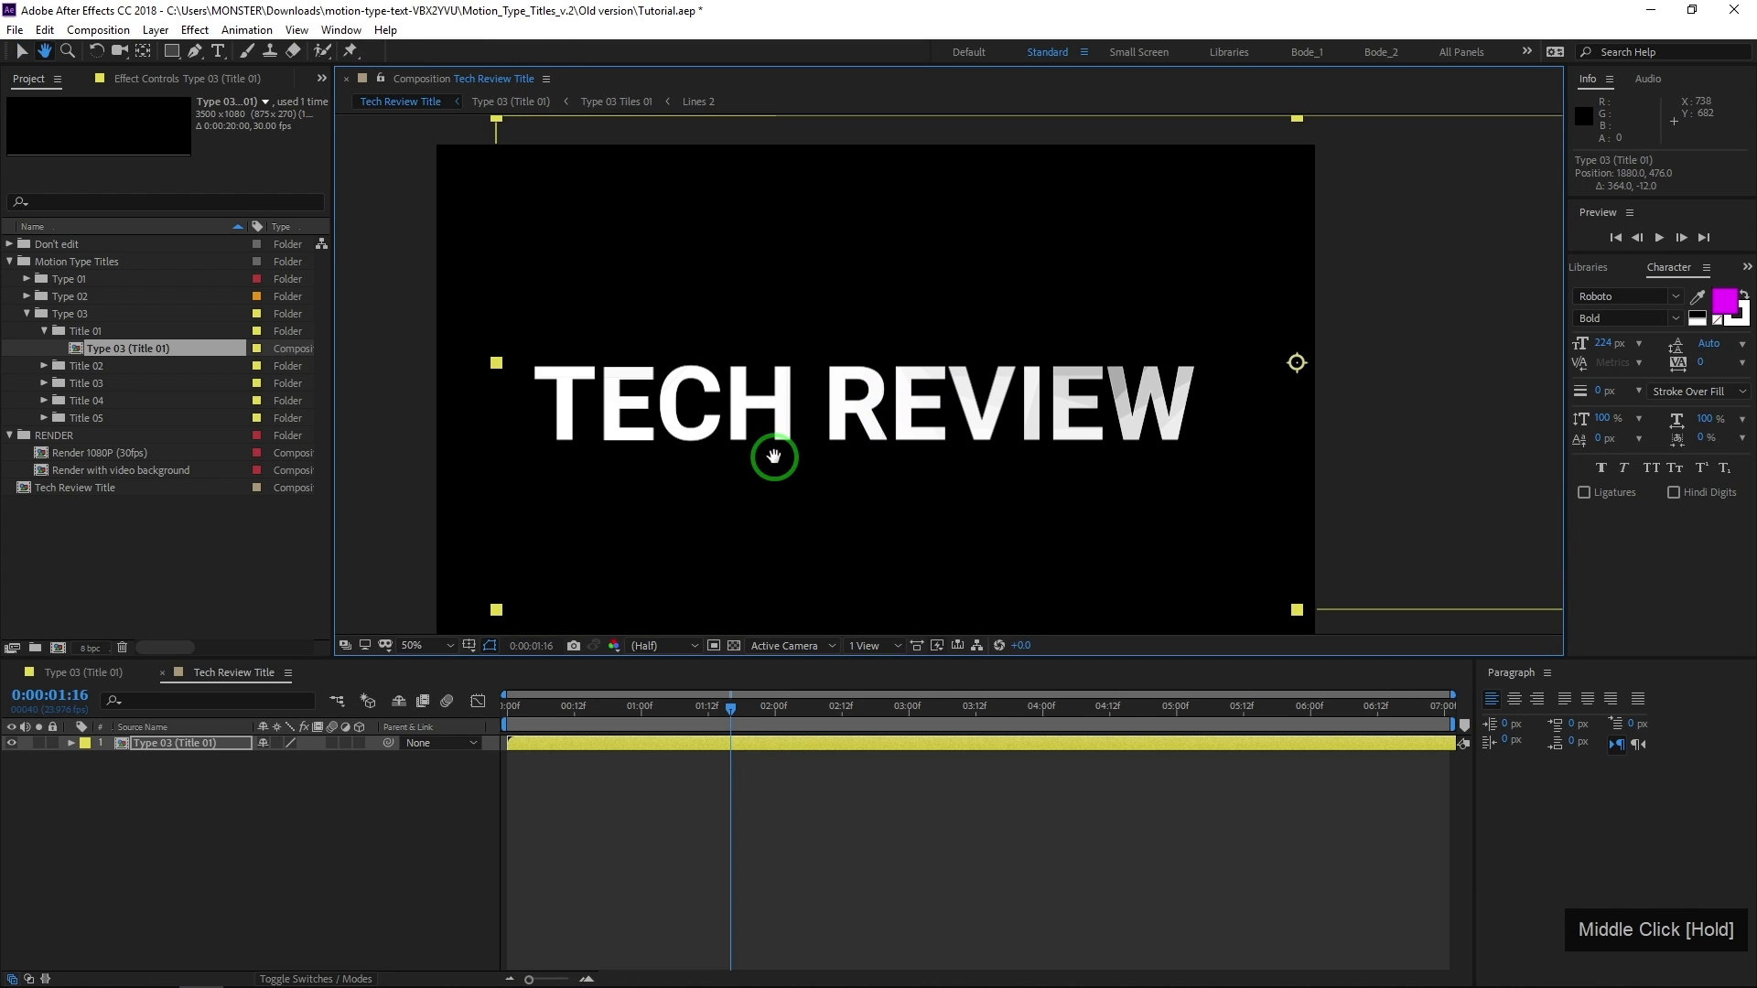
pyautogui.scroll(-2, 952, 394)
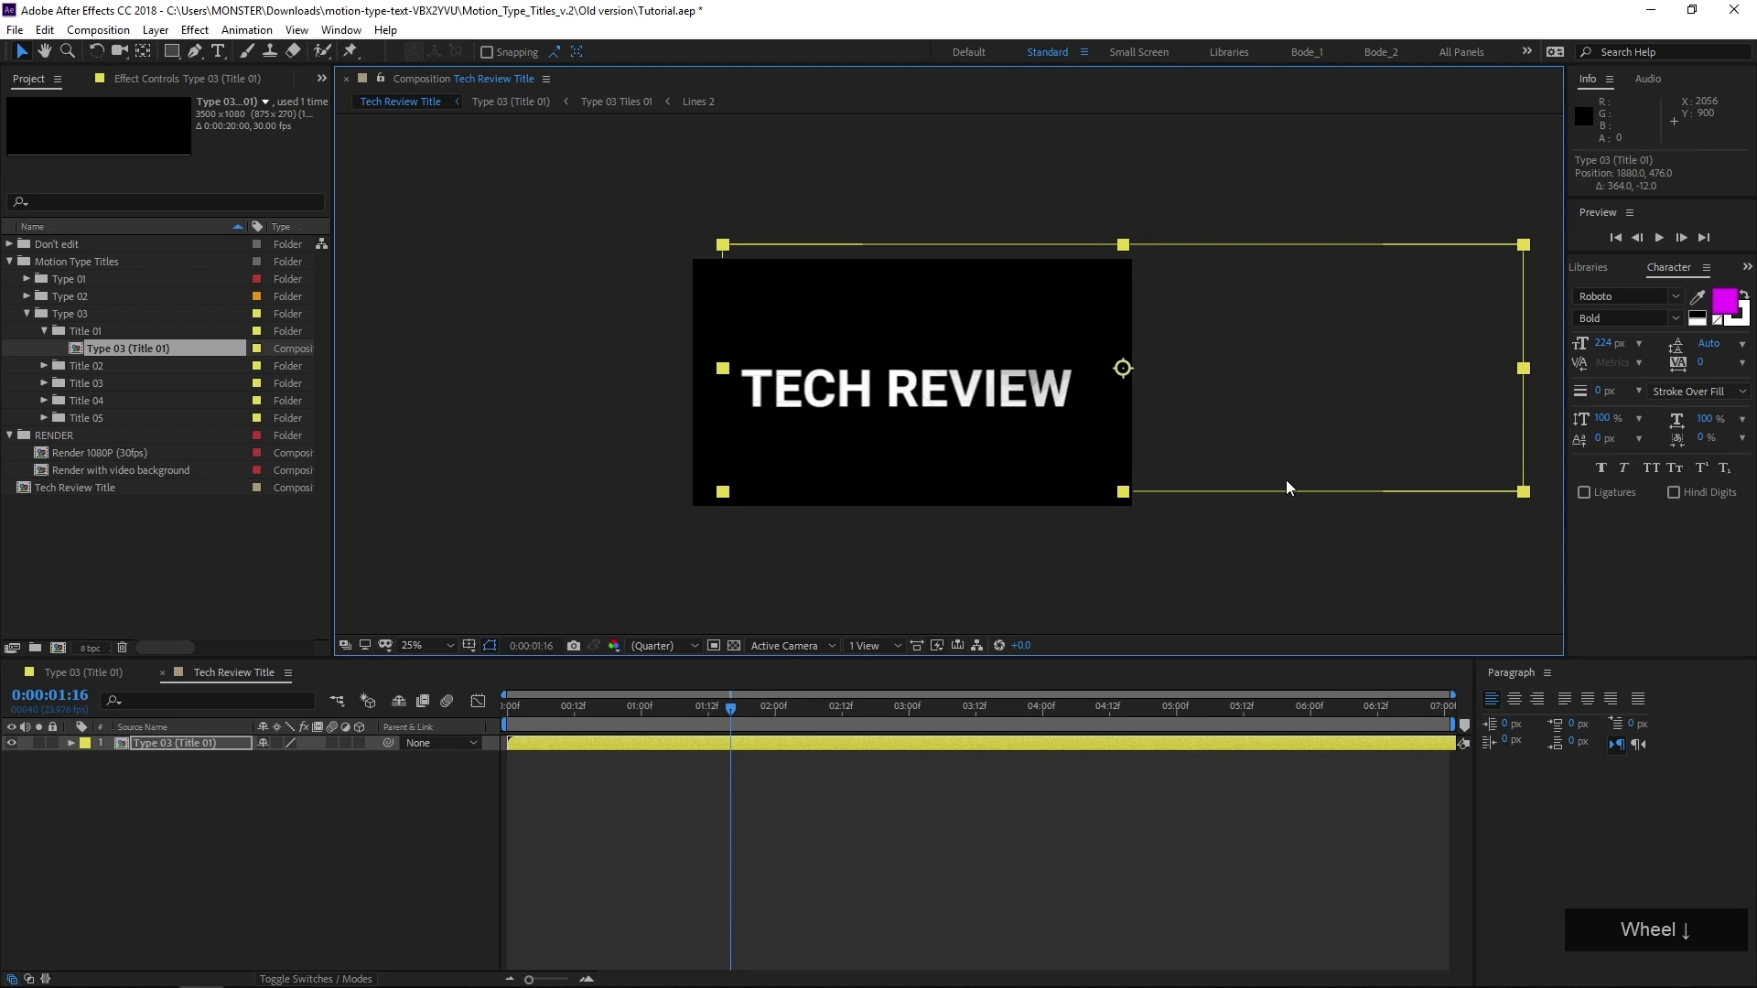
pyautogui.scroll(2, 949, 375)
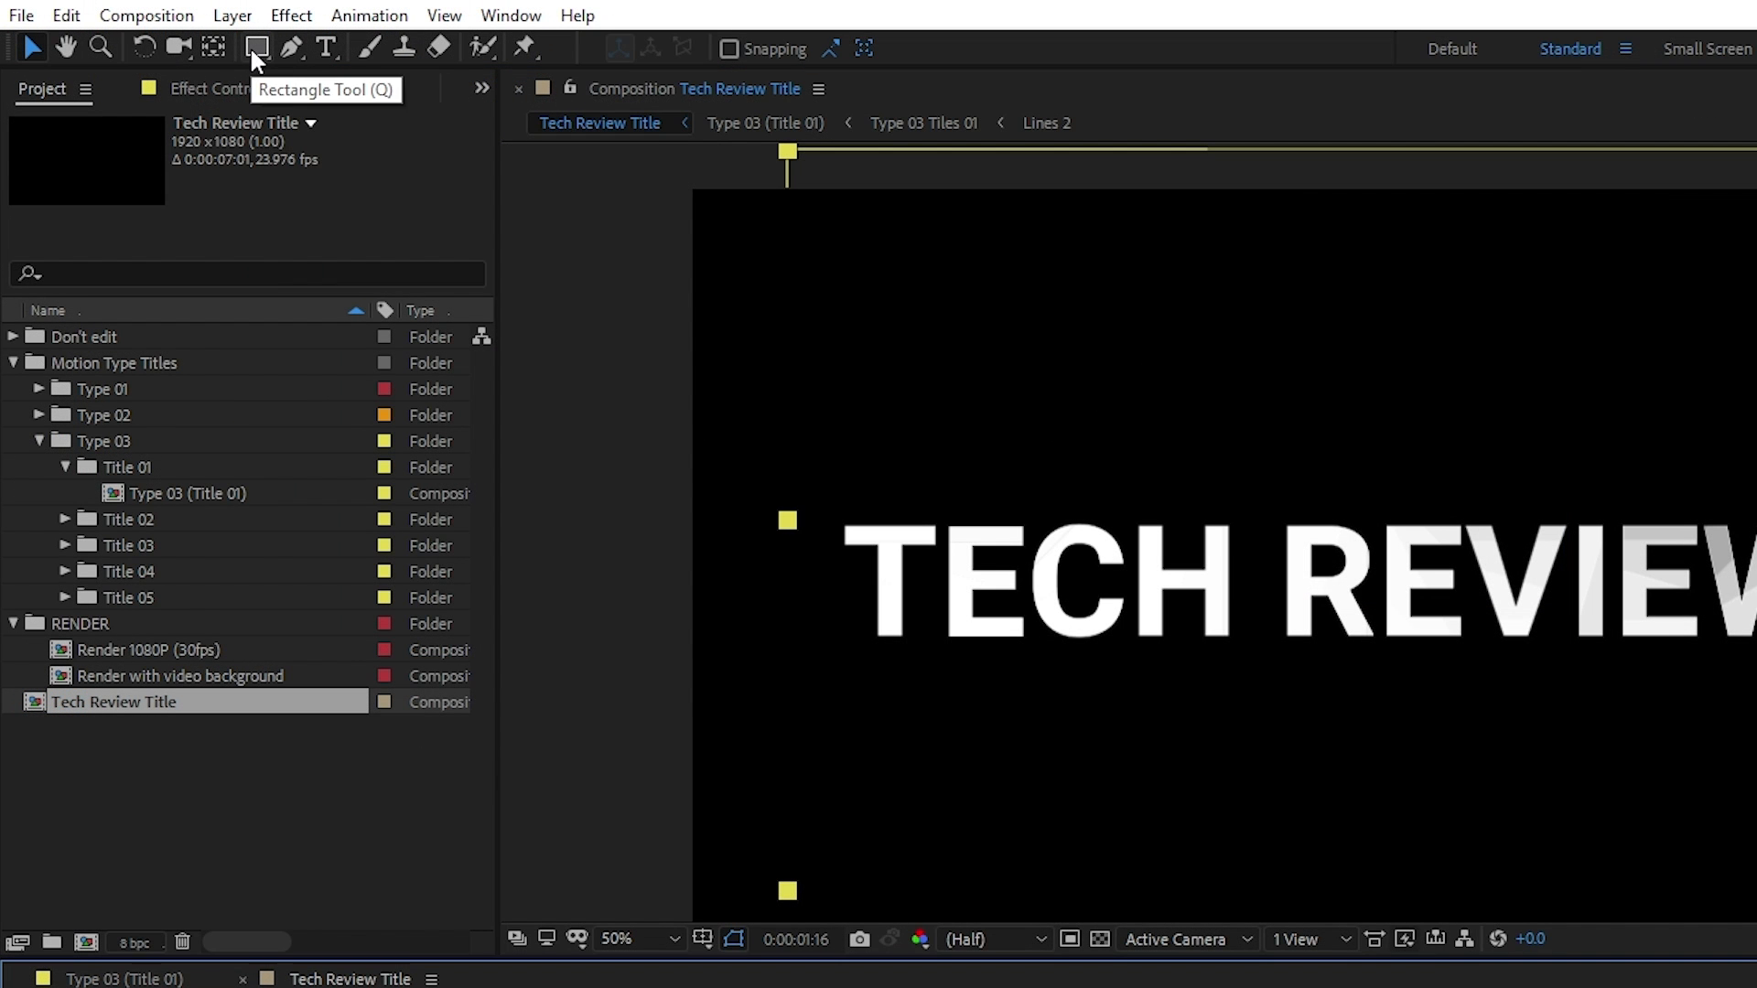
pyautogui.click(250, 46)
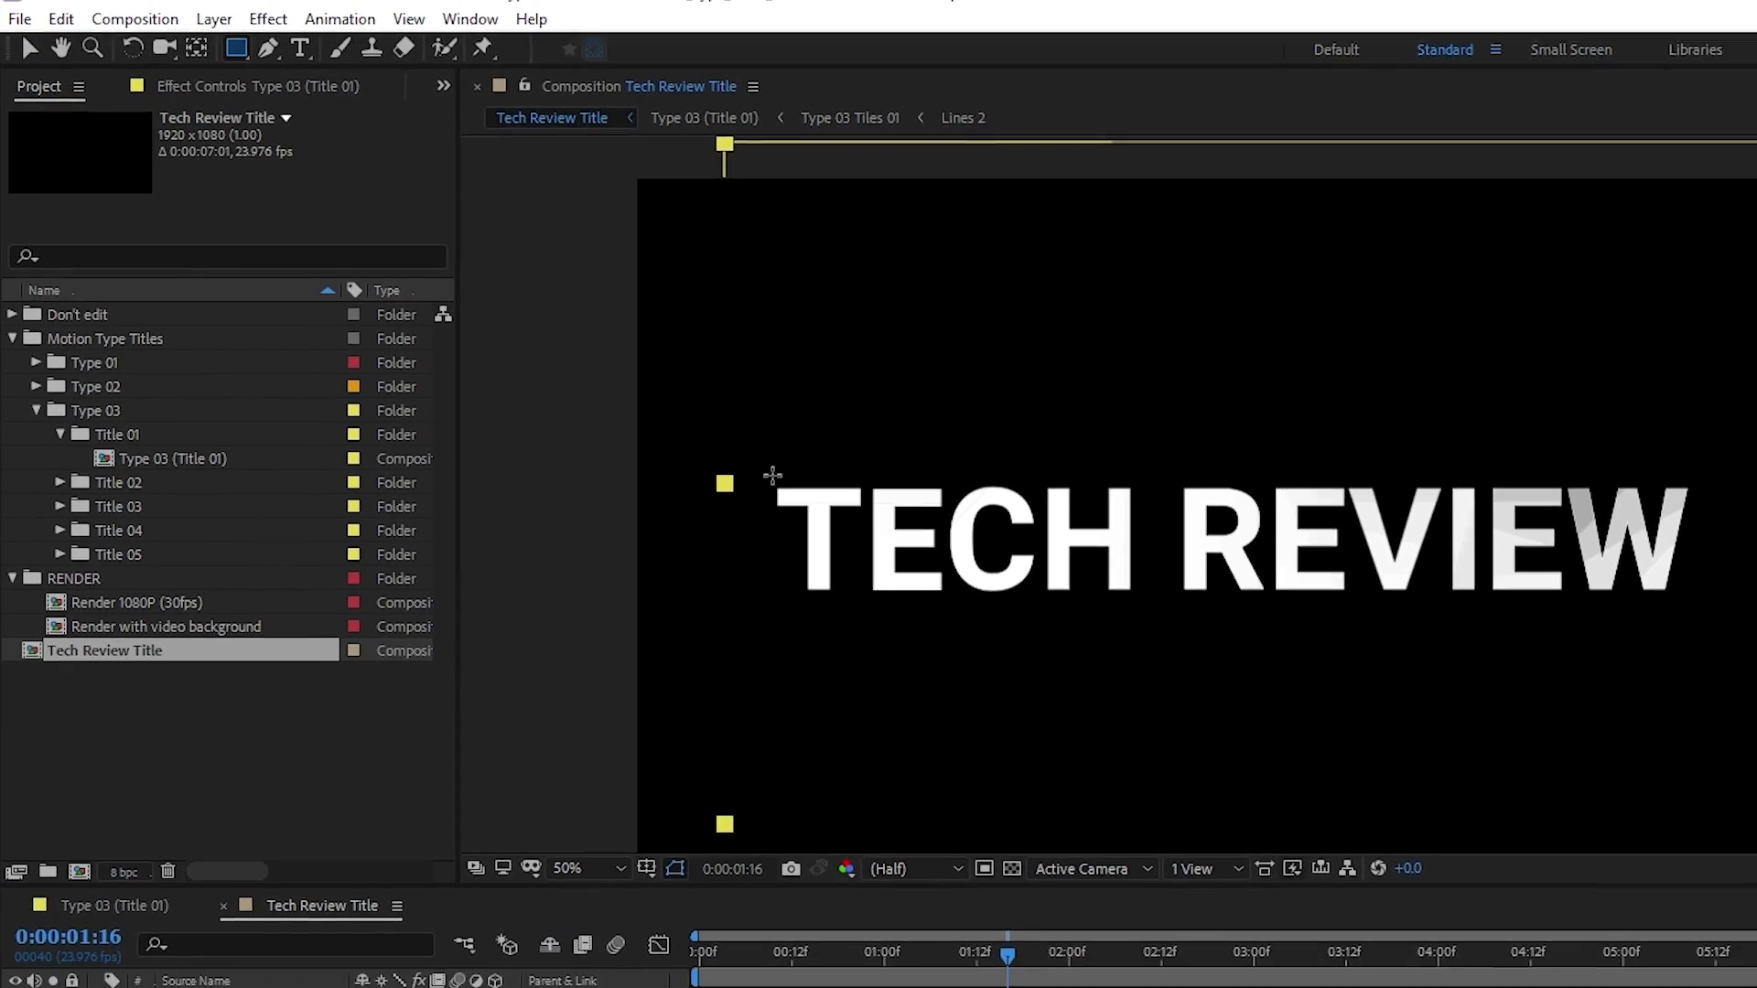
pyautogui.moveTo(773, 475); pyautogui.dragTo(1672, 612)
pyautogui.moveTo(1239, 467)
pyautogui.mouseDown()
pyautogui.moveTo(1258, 458)
pyautogui.moveTo(1233, 449)
pyautogui.mouseUp()
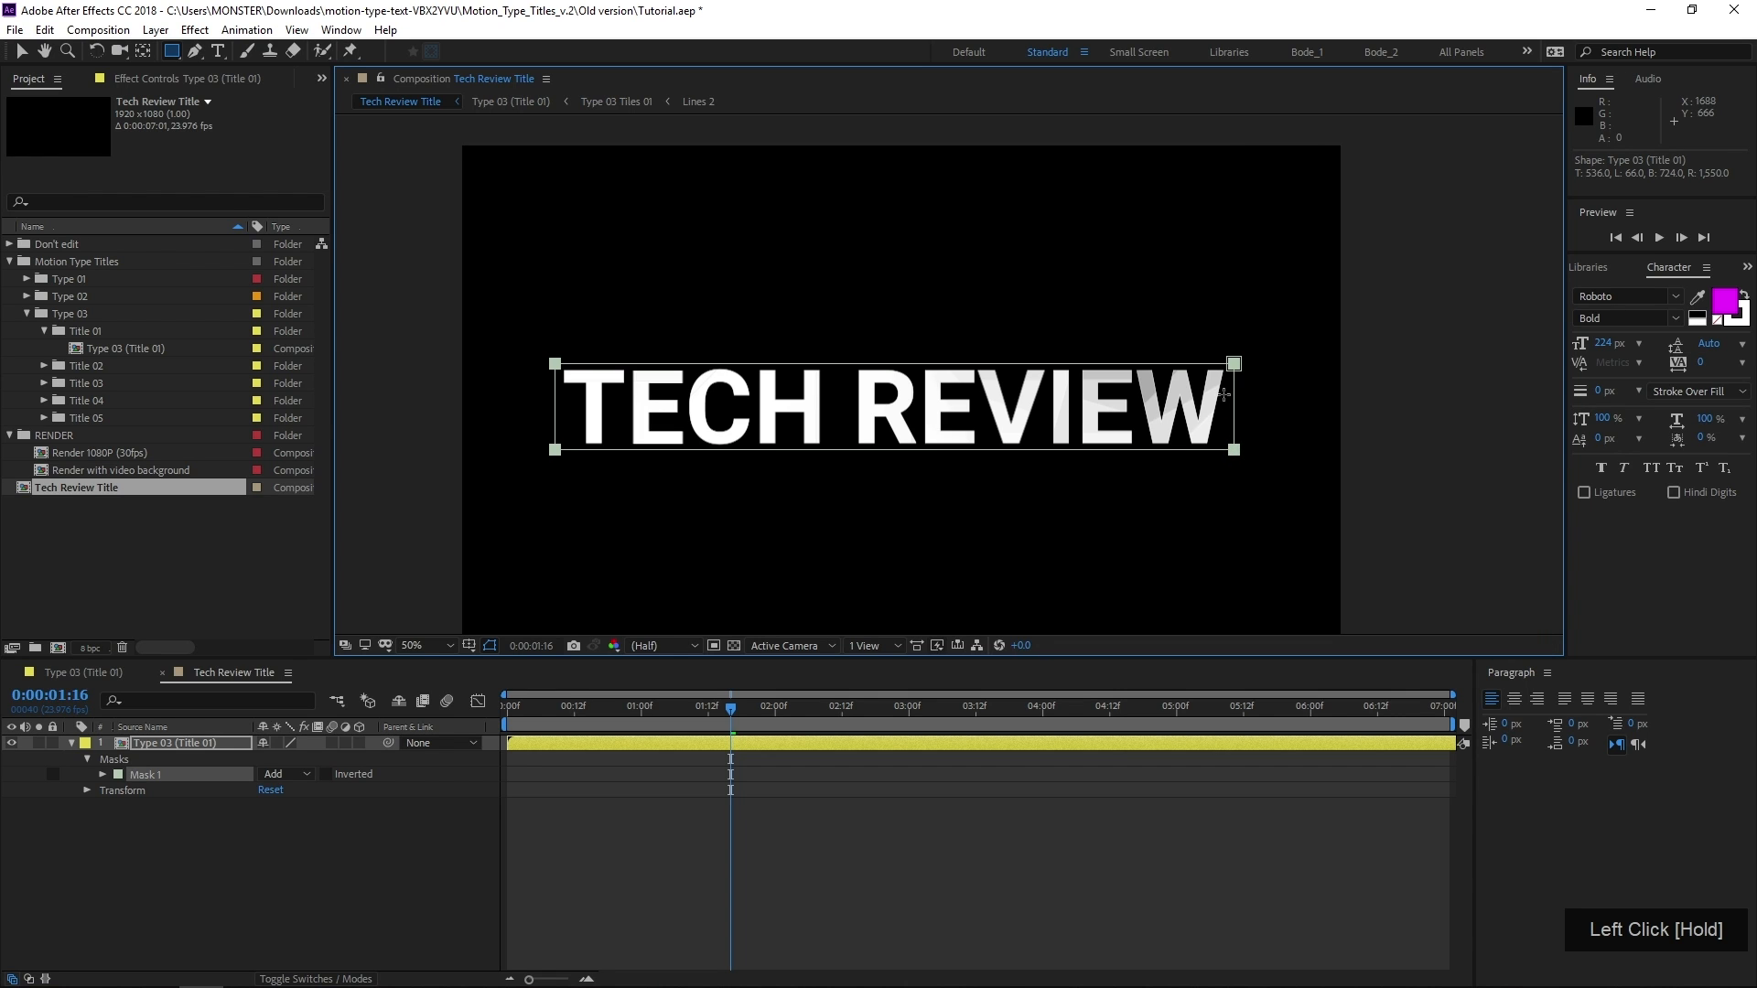
# Check the mask edges around the text and lock Mask 1 on the Type 03 (Title 01) layer
pyautogui.scroll(2, 1224, 394)
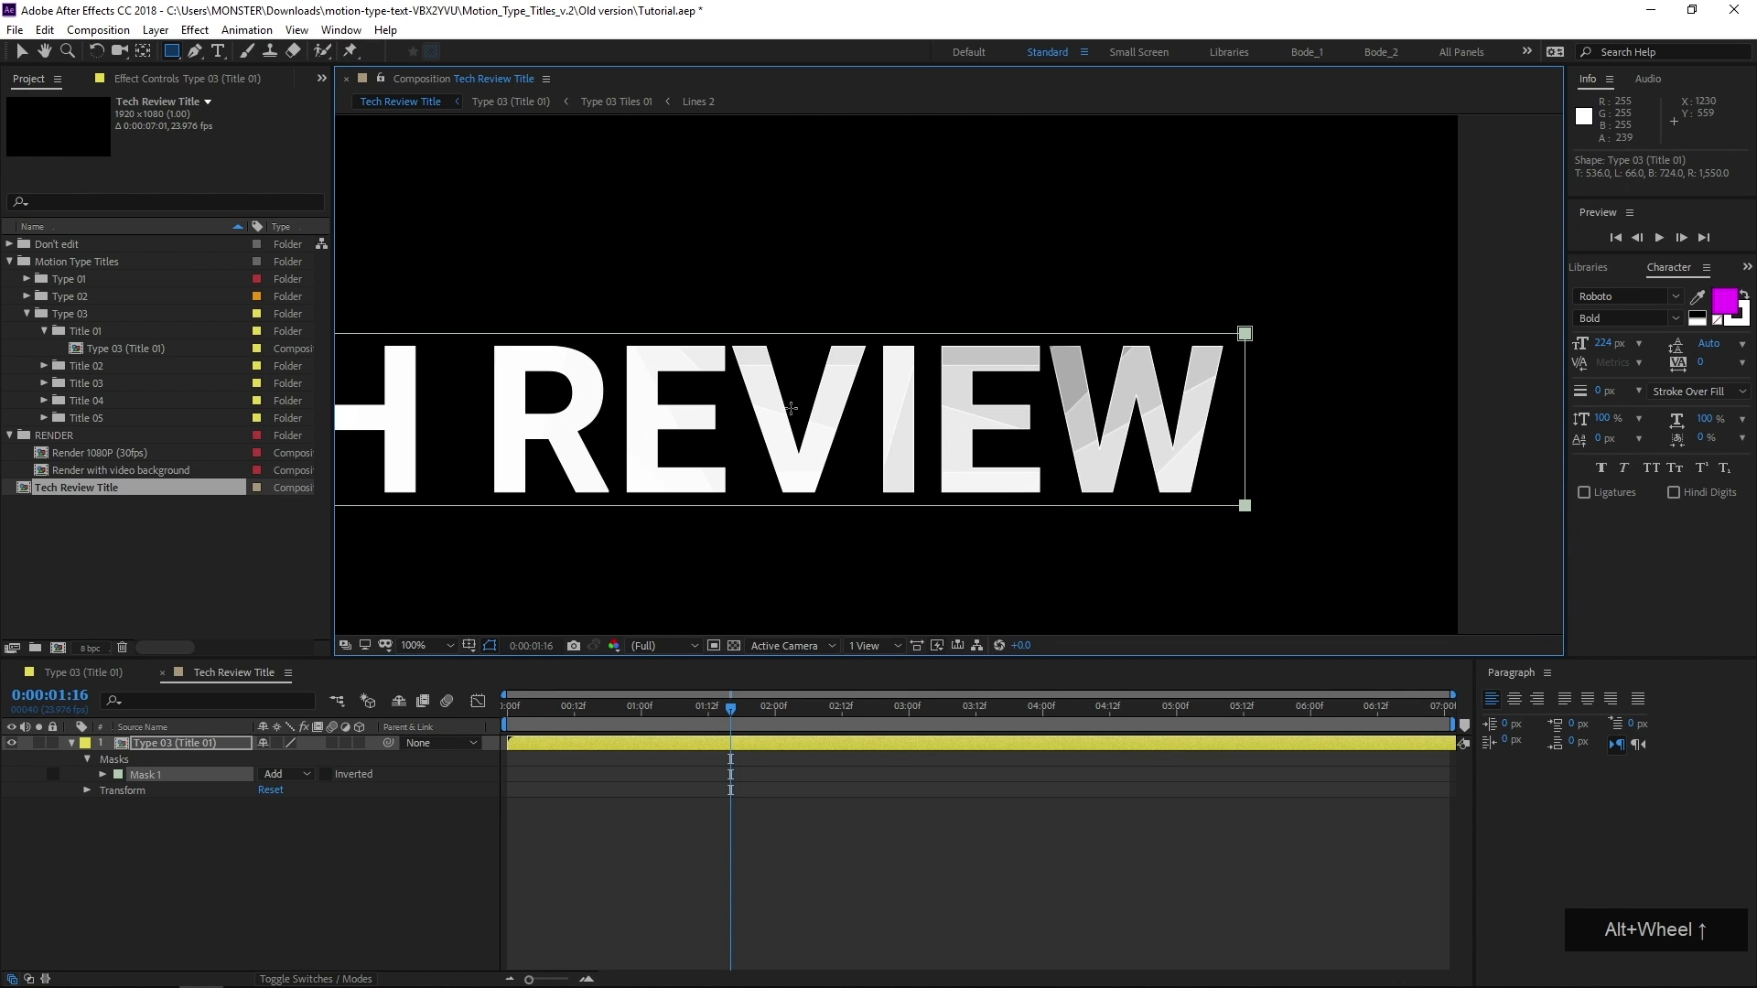
pyautogui.moveTo(768, 409); pyautogui.dragTo(1203, 385)
pyautogui.moveTo(624, 378)
pyautogui.mouseDown()
pyautogui.moveTo(849, 383)
pyautogui.moveTo(612, 404)
pyautogui.mouseUp()
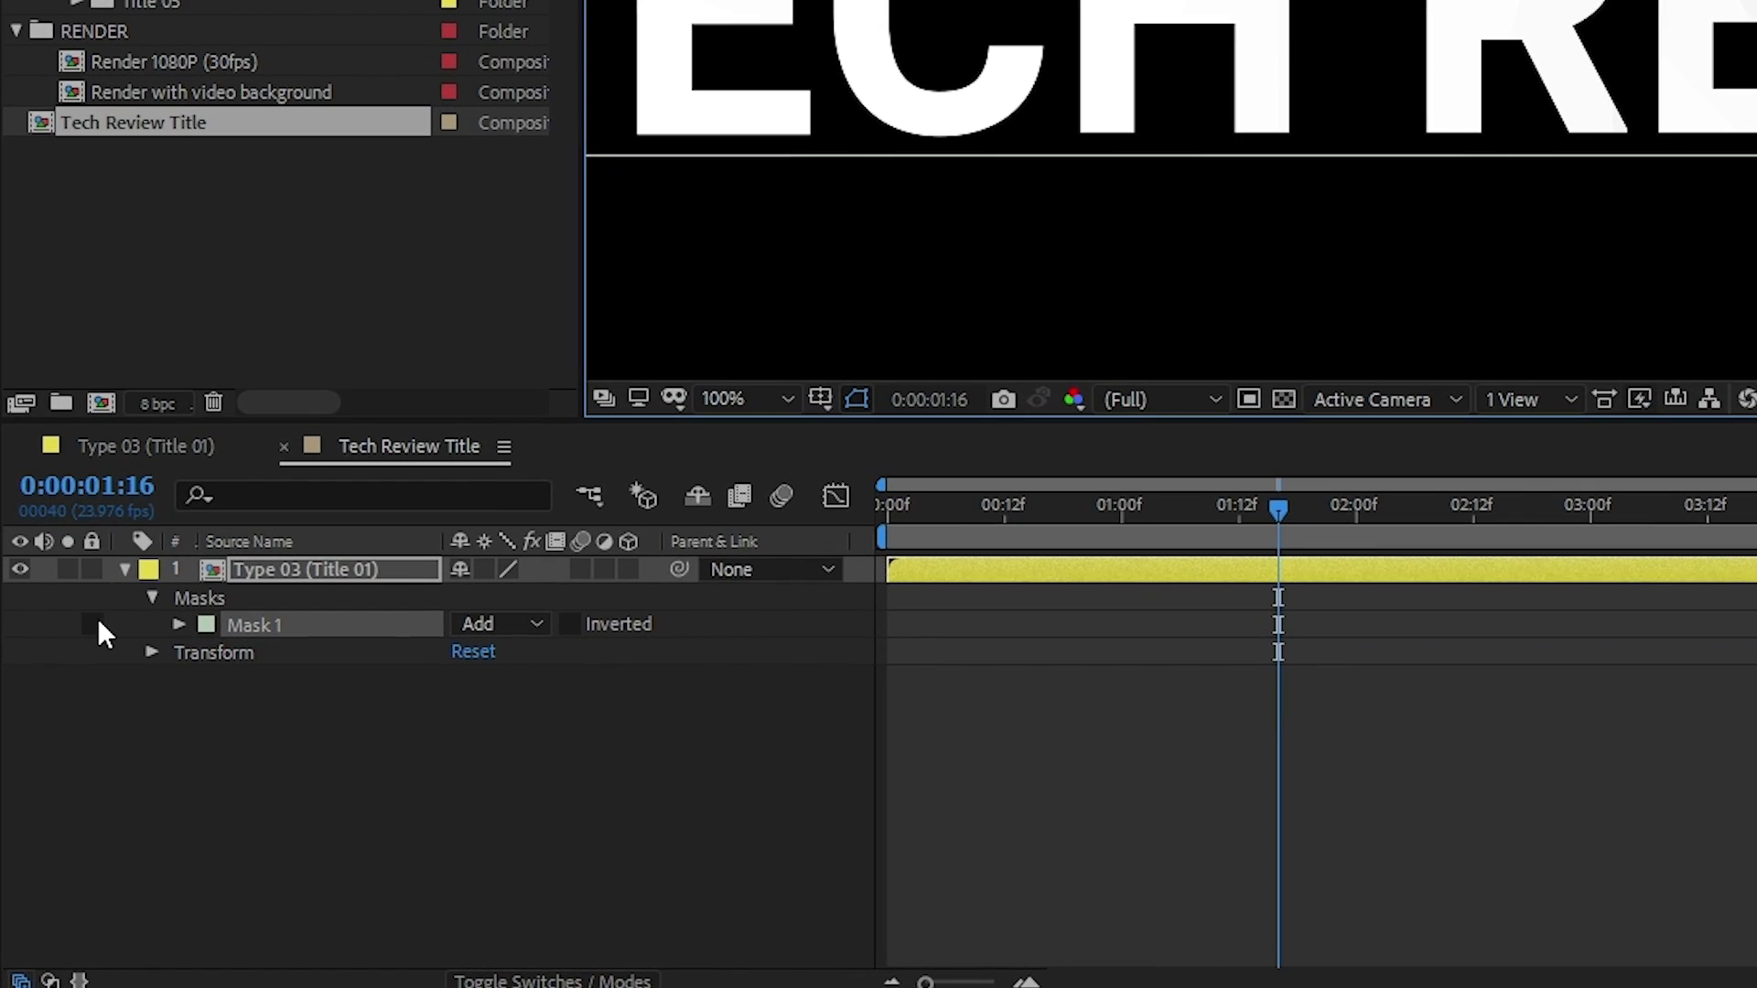
pyautogui.click(92, 624)
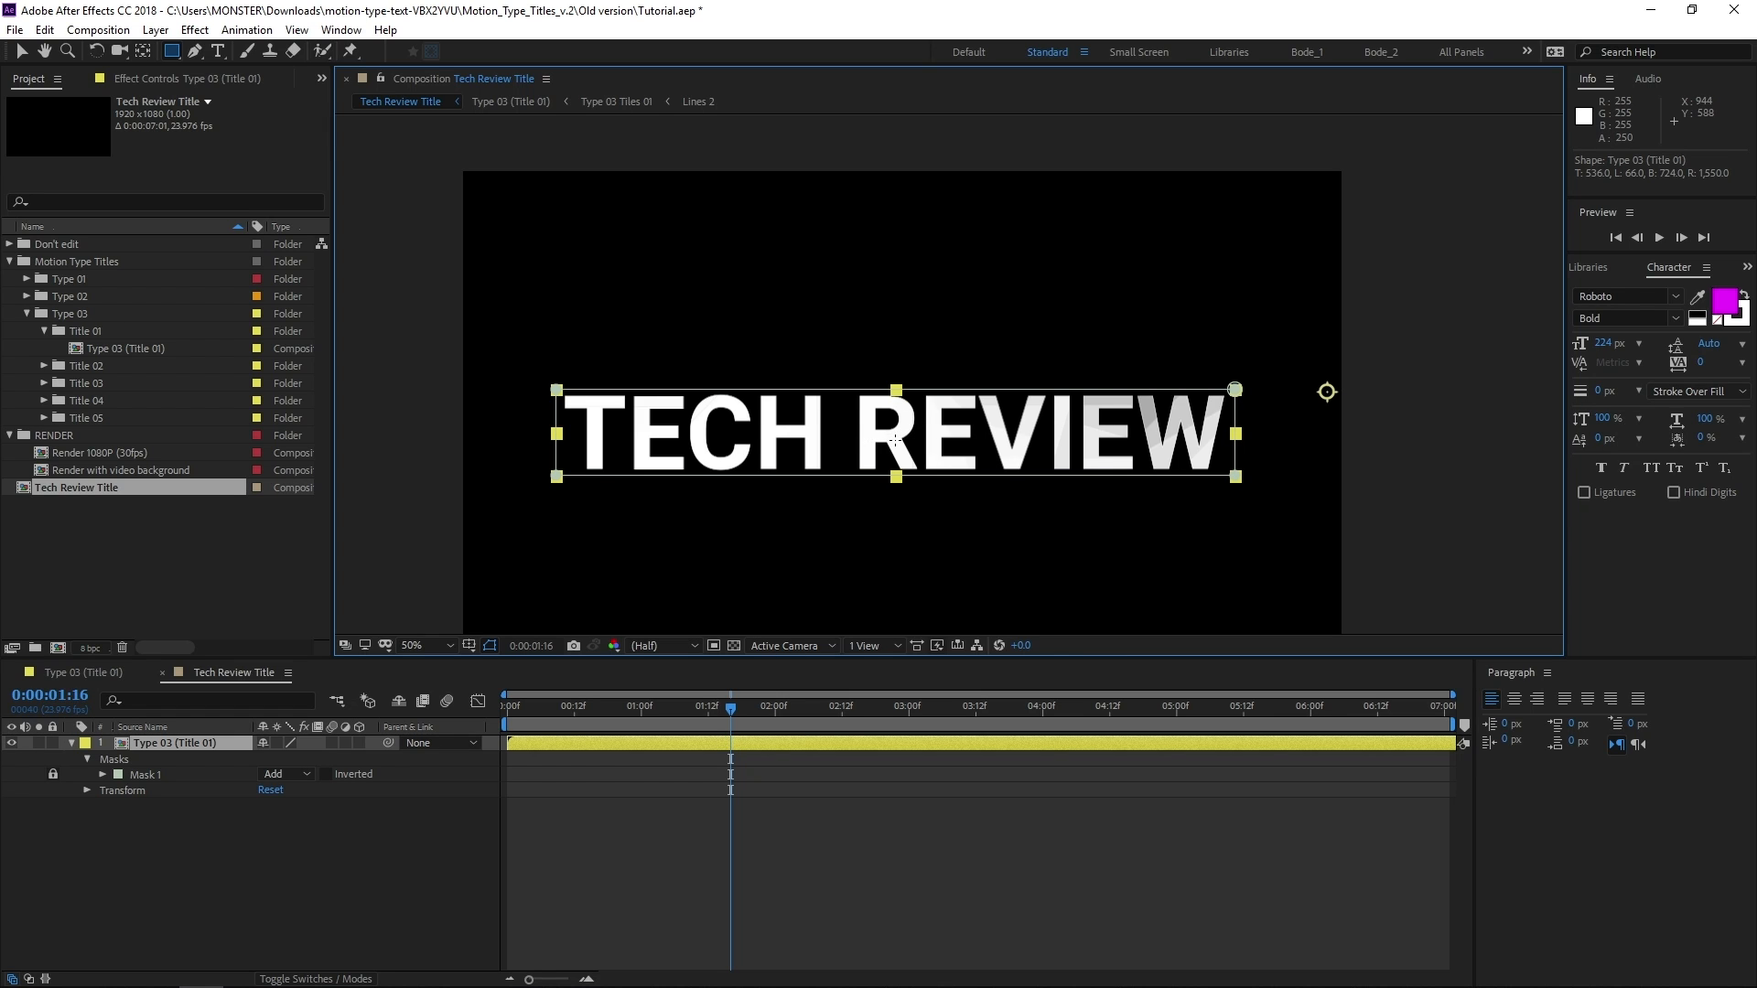
# Center the title layer's anchor point on the masked text and center the layer in the composition
pyautogui.hotkey('ctrl', 'alt', 'Home')
pyautogui.hotkey('ctrl', 'Home')
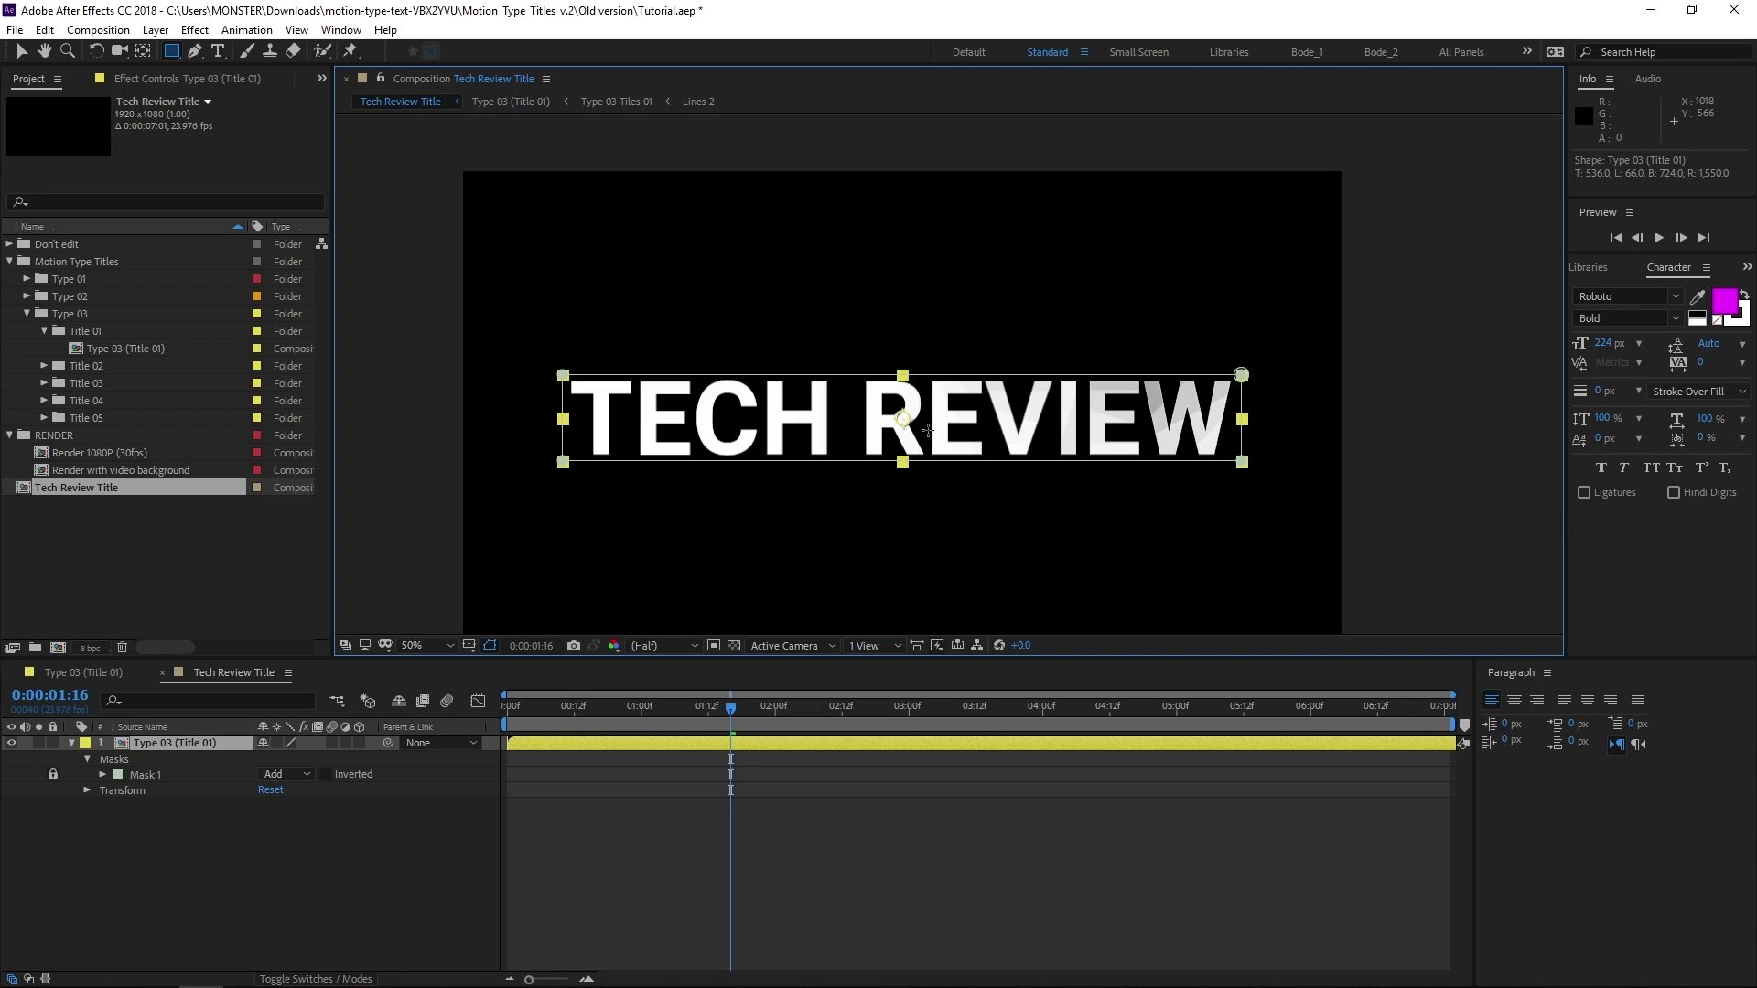
pyautogui.press('v')
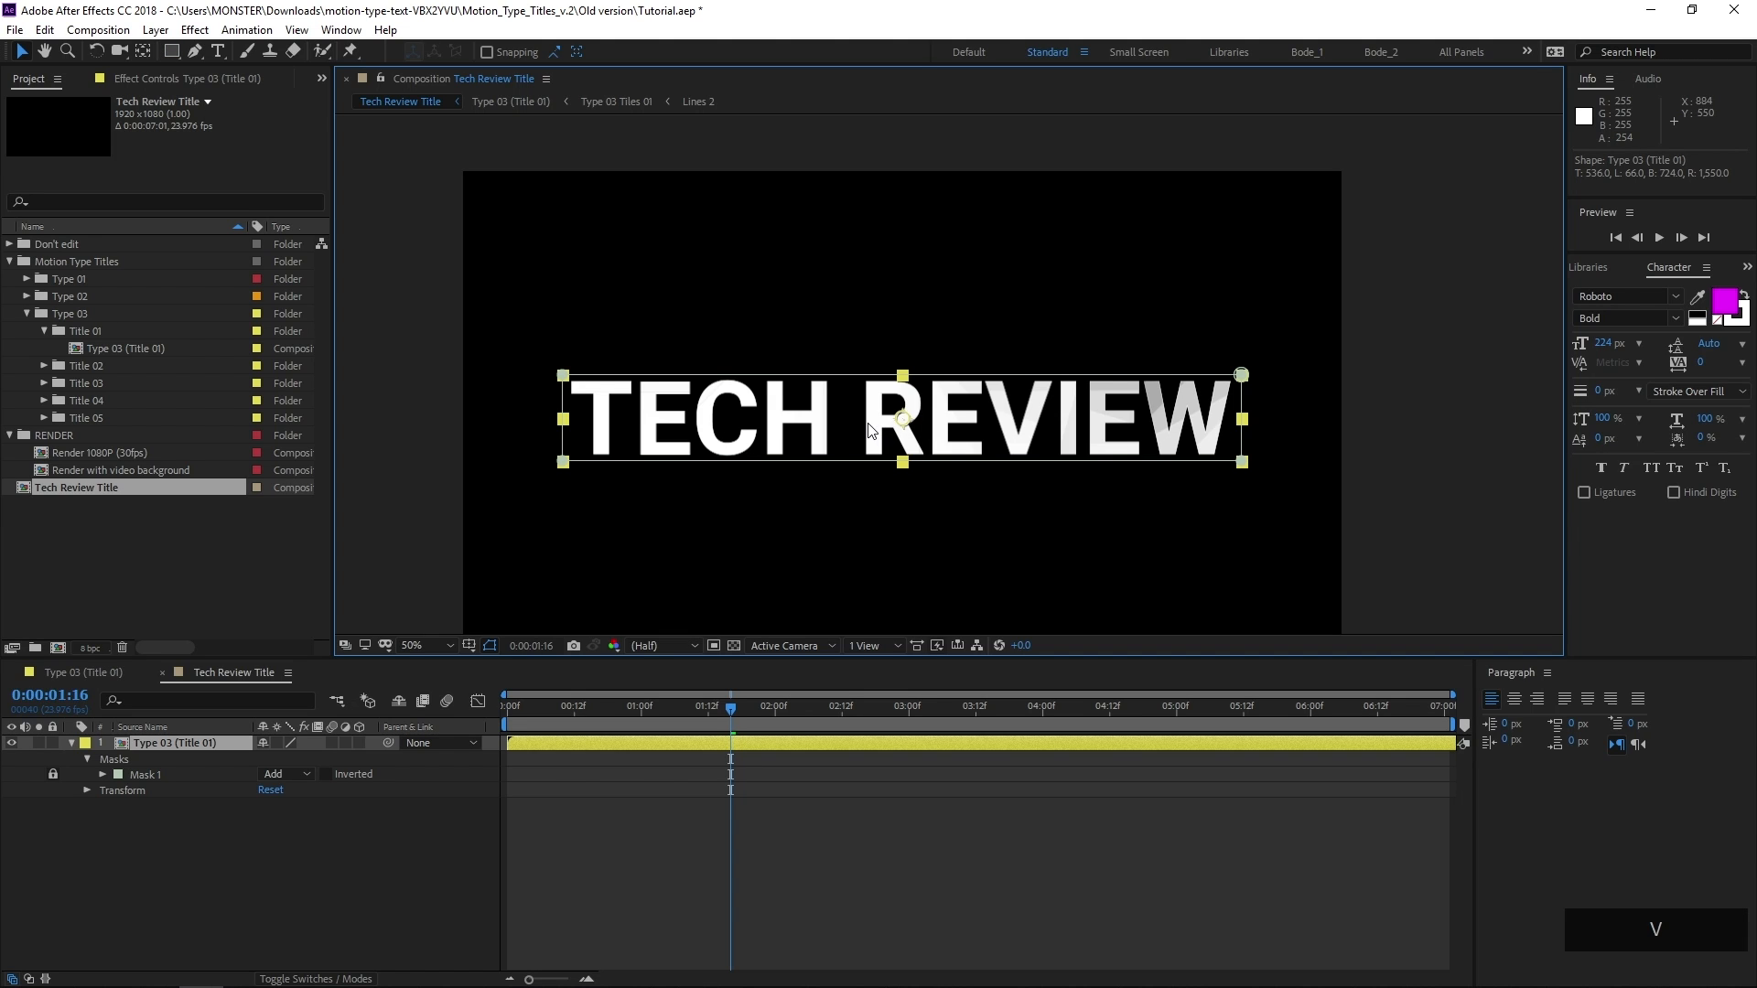
# Scale the Type 03 (Title 01) layer down to 47%
pyautogui.click(196, 744)
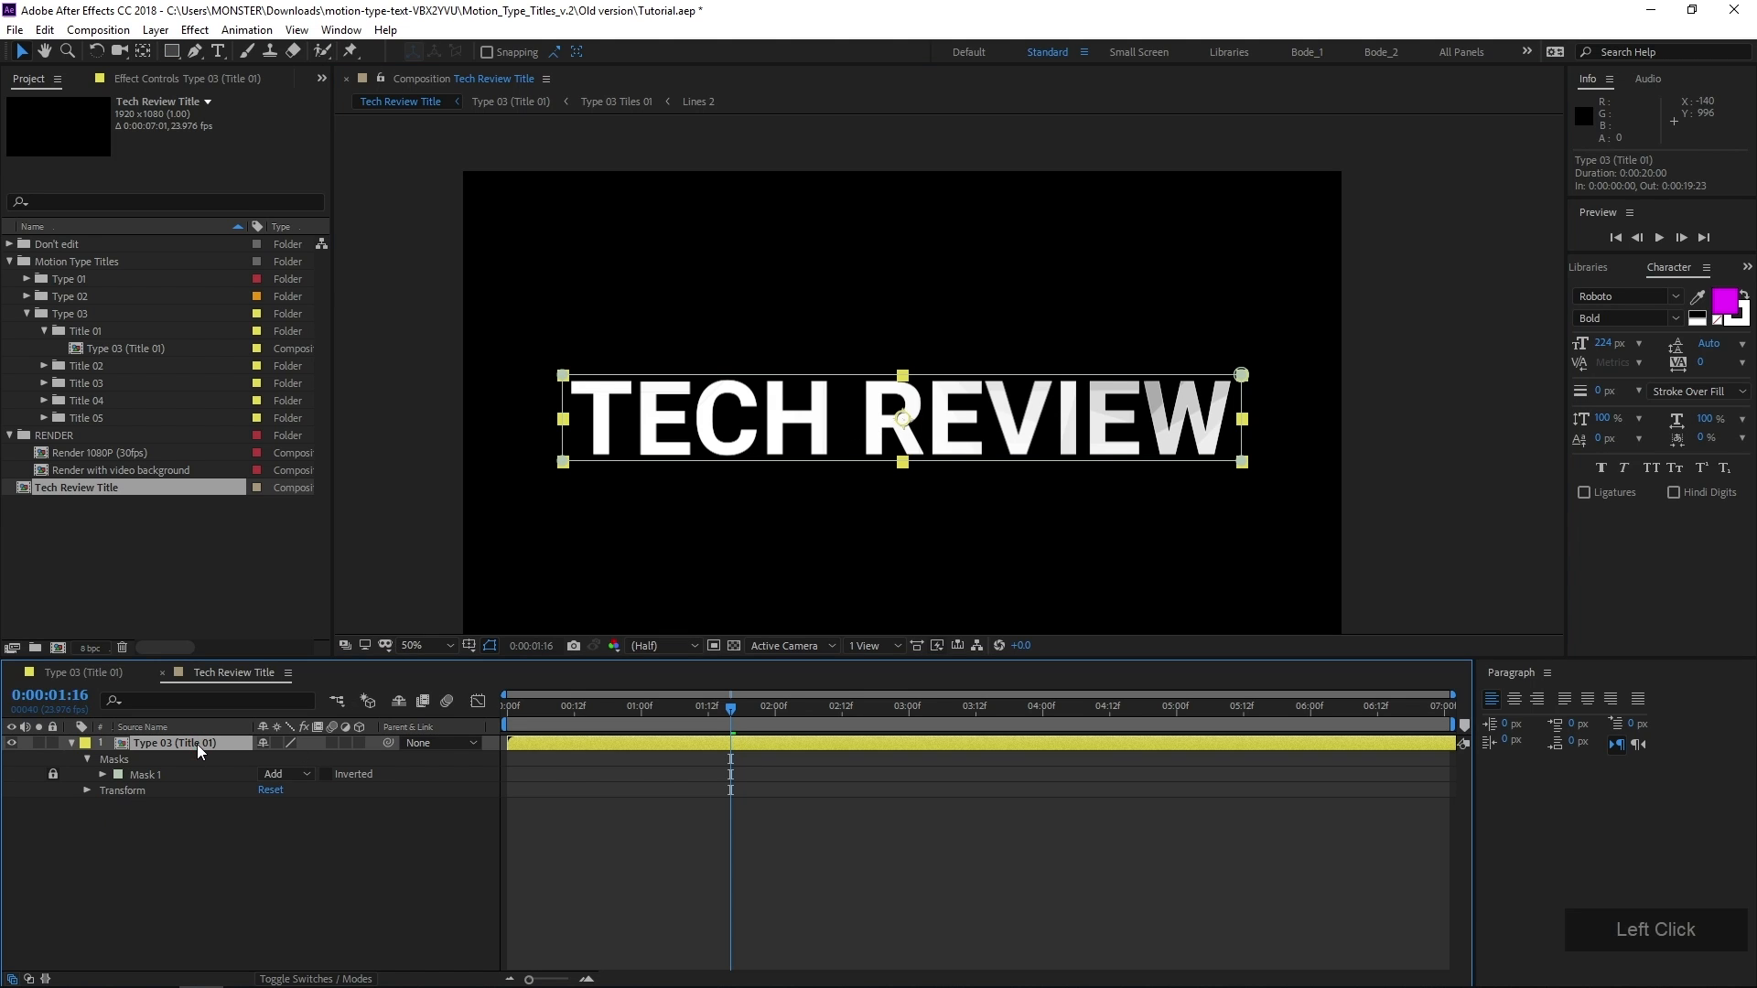
pyautogui.press('s')
pyautogui.moveTo(282, 759)
pyautogui.mouseDown()
pyautogui.moveTo(275, 773)
pyautogui.moveTo(308, 763)
pyautogui.mouseUp()
pyautogui.moveTo(797, 530); pyautogui.dragTo(762, 488)
pyautogui.click(634, 829)
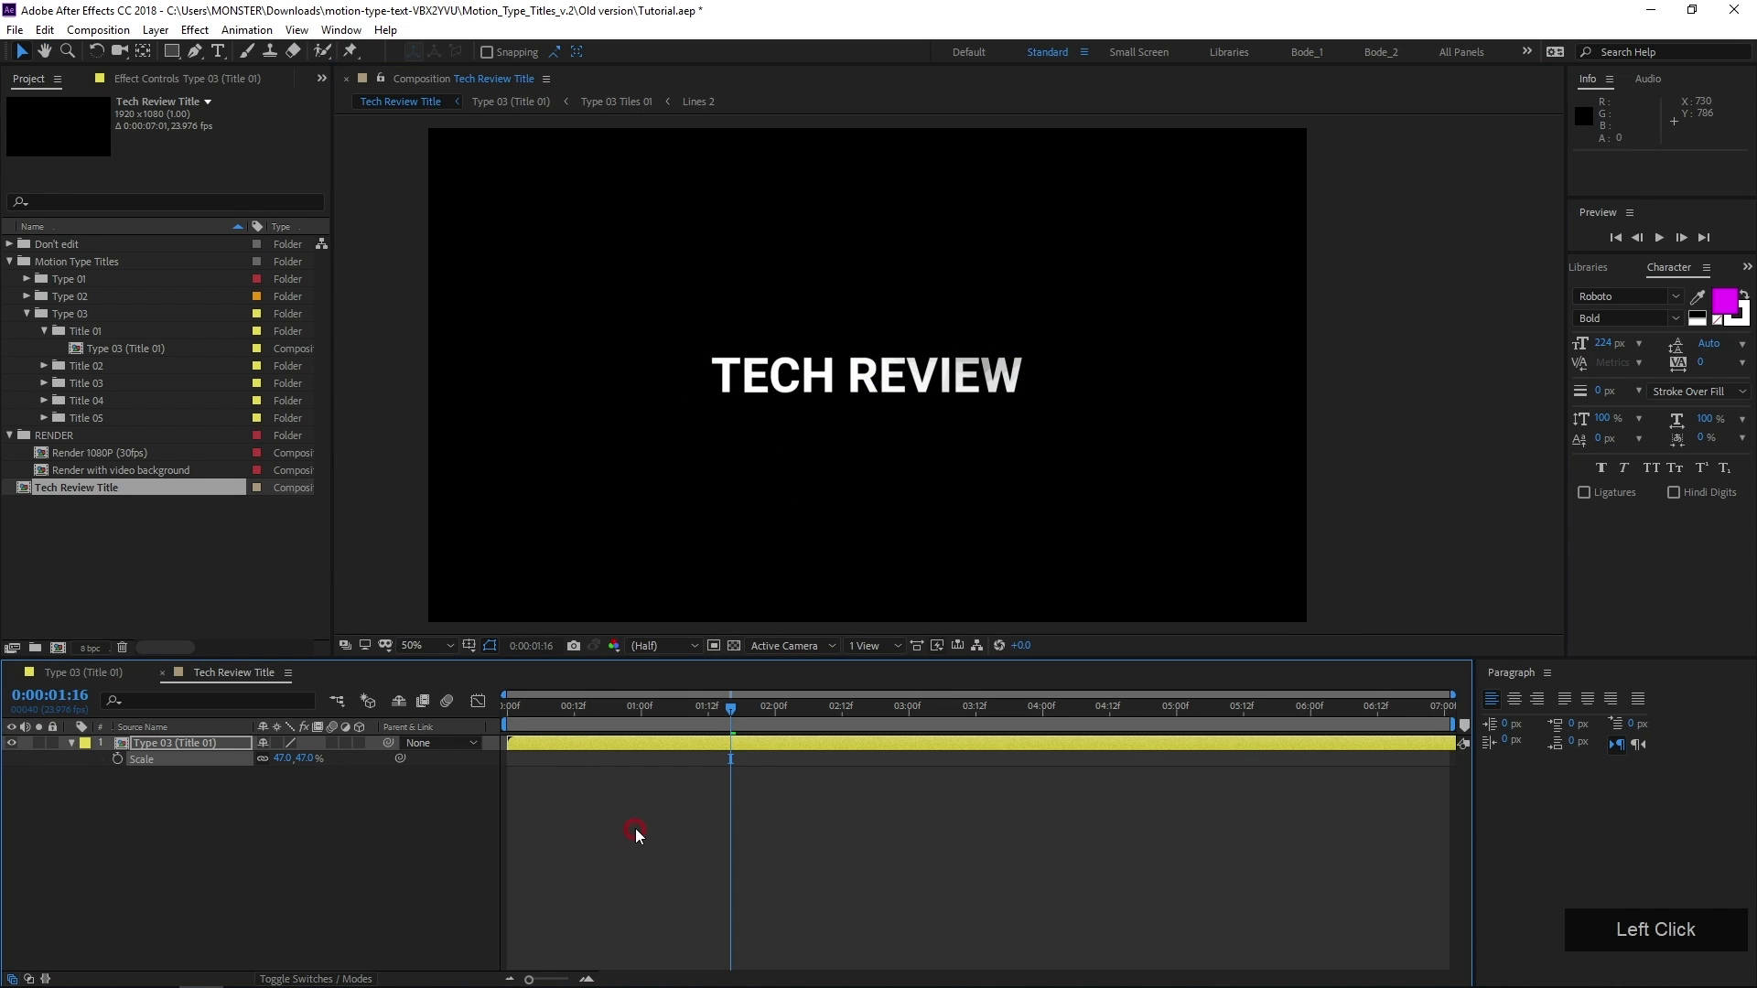
# Draw a rectangle shape layer about 738 by 121 px around the TECH REVIEW text
pyautogui.scroll(2, 766, 388)
pyautogui.moveTo(766, 388); pyautogui.dragTo(862, 447)
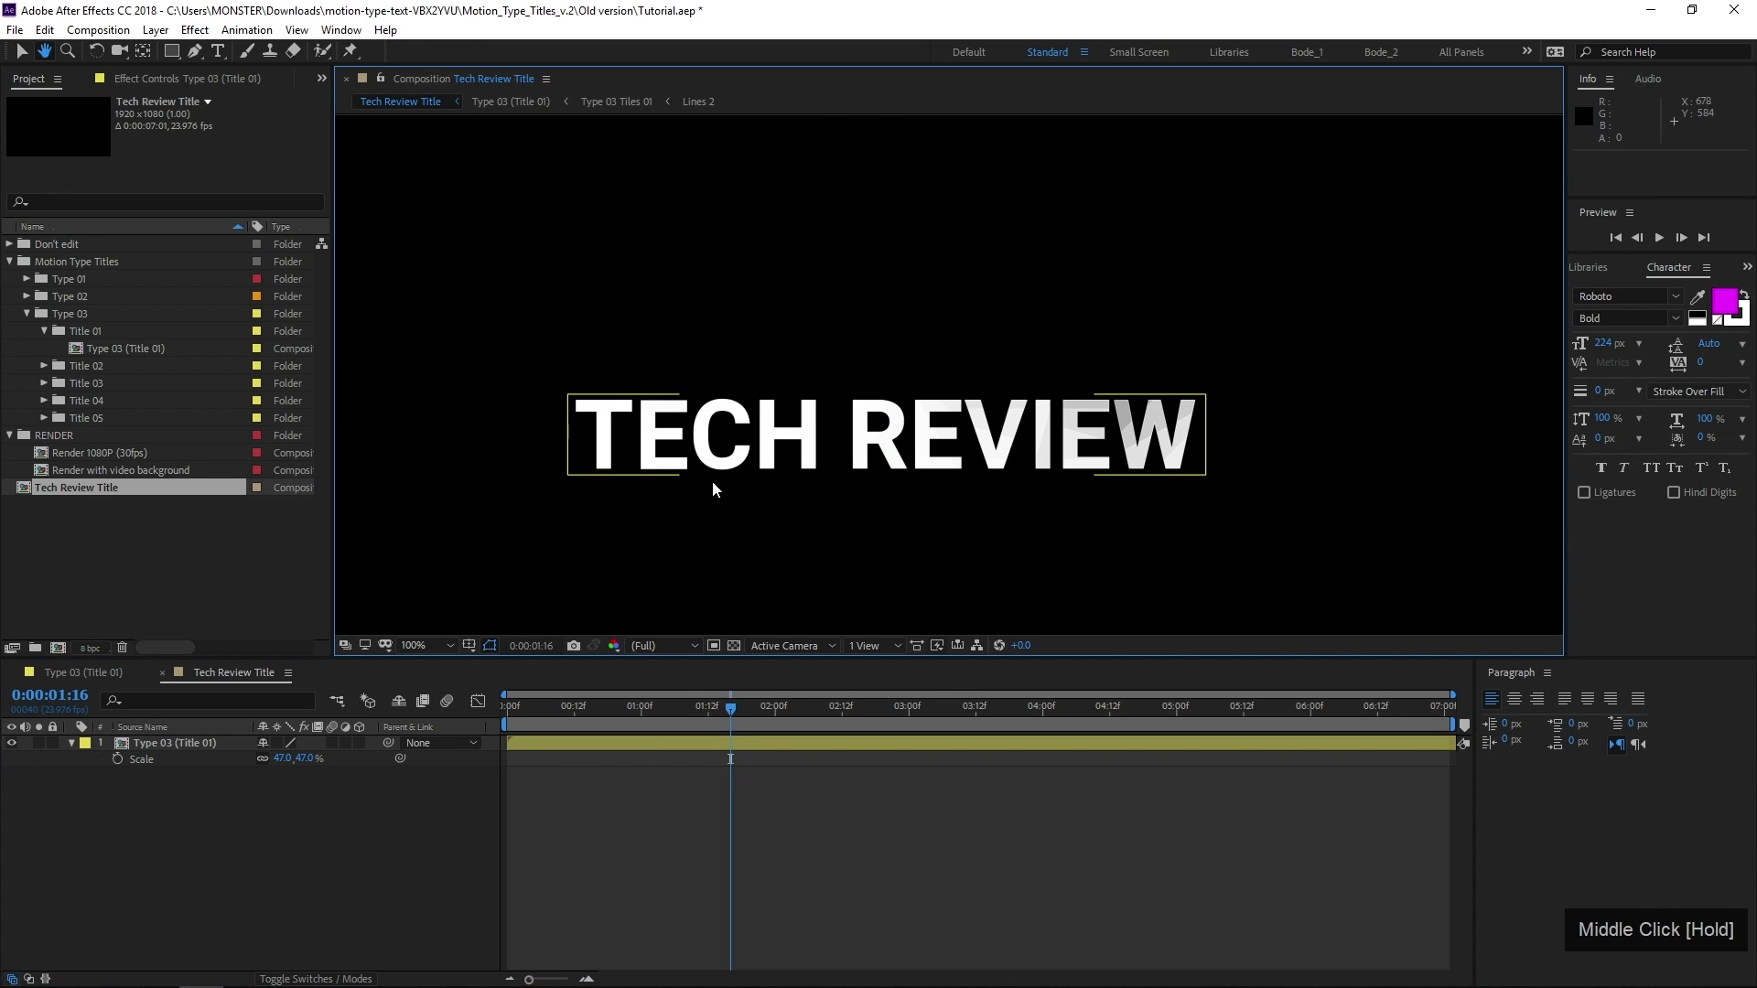
pyautogui.click(333, 860)
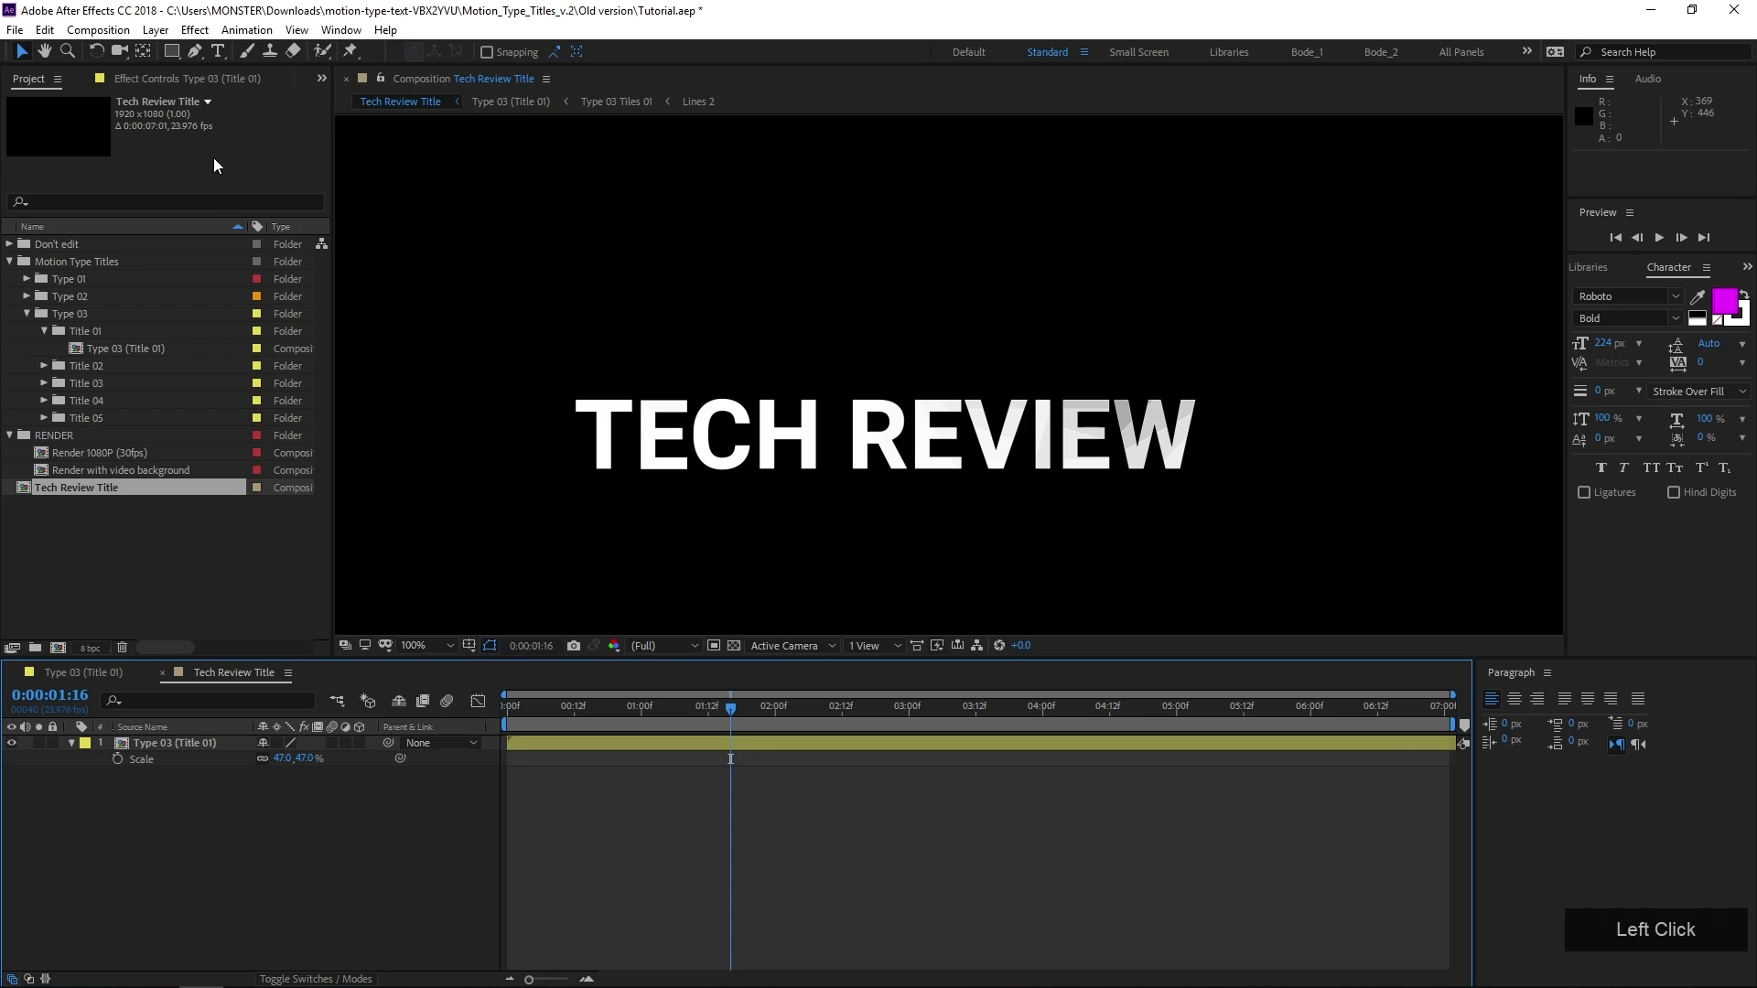
pyautogui.click(169, 54)
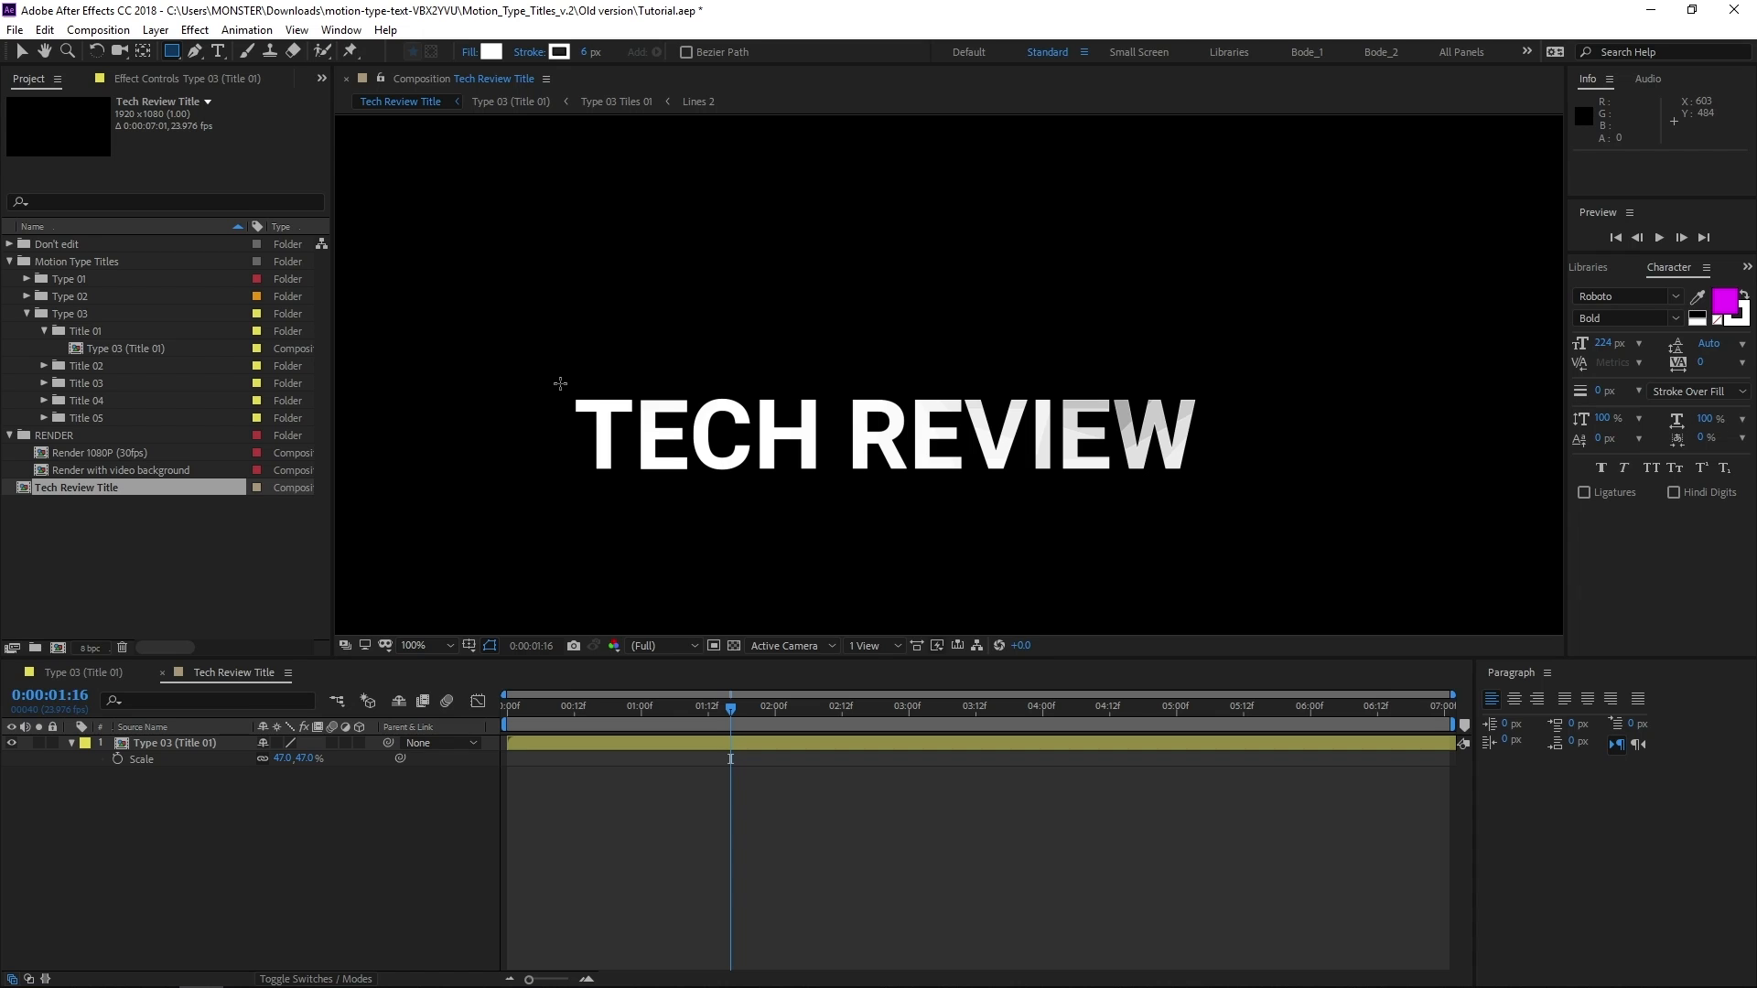
pyautogui.moveTo(551, 381); pyautogui.dragTo(1228, 491)
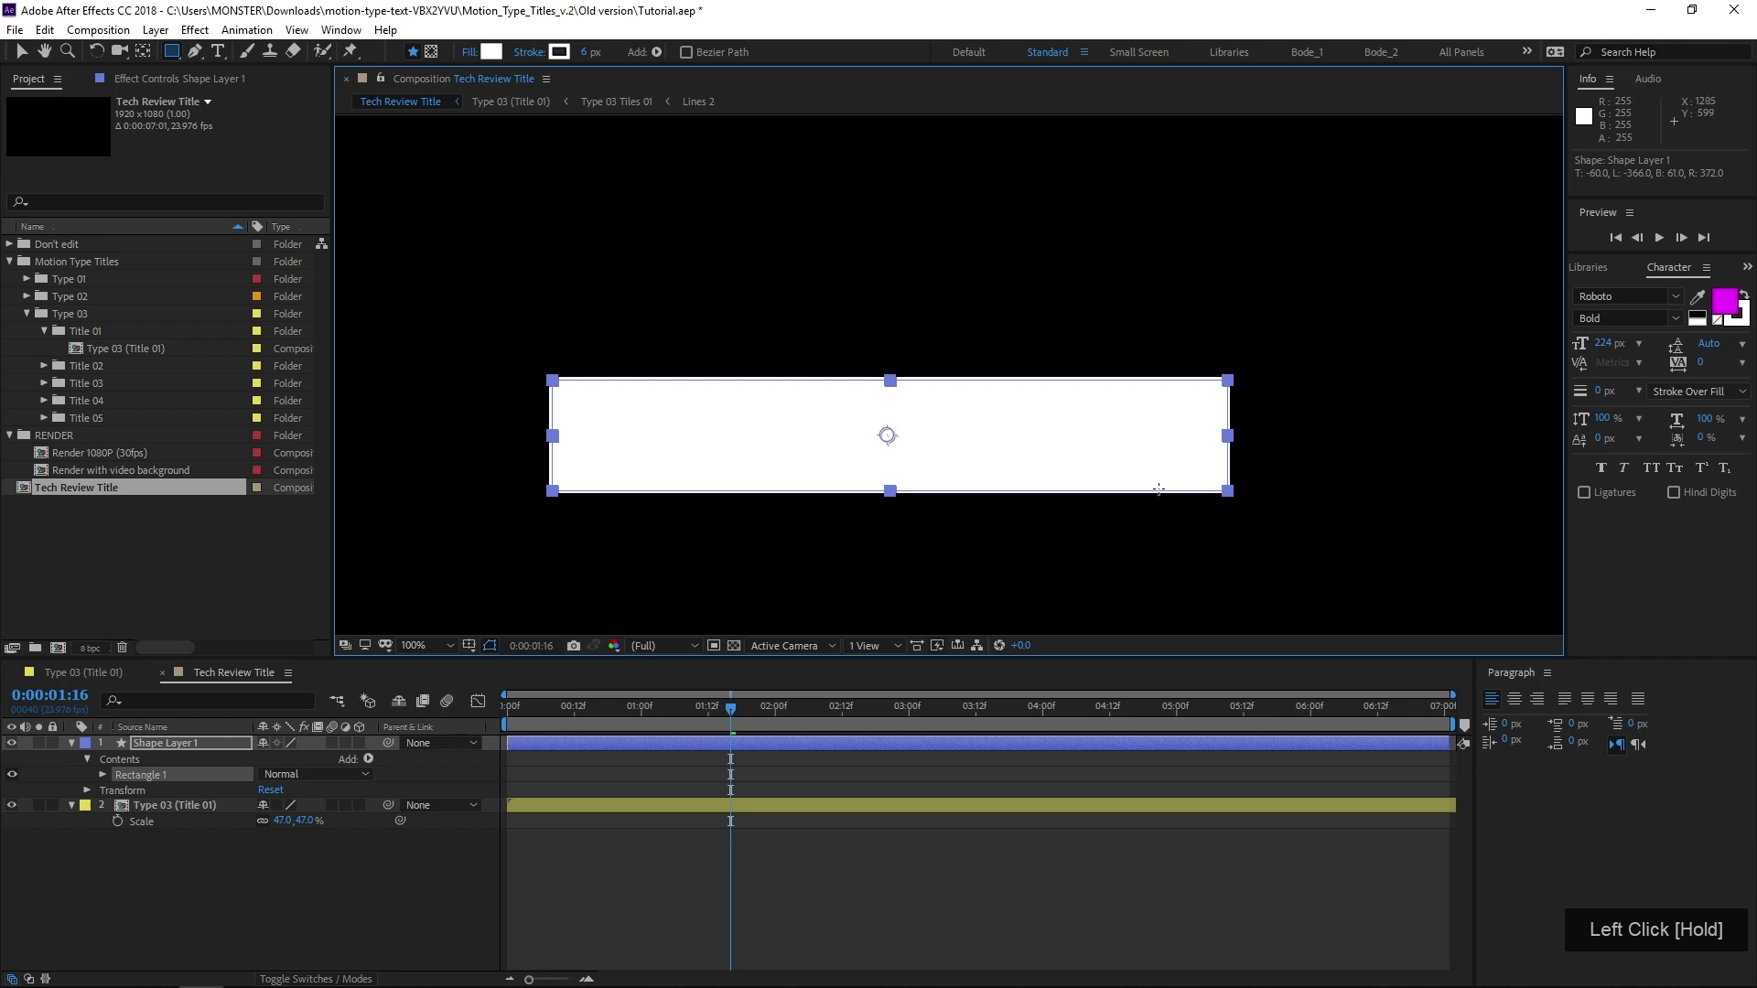
# Place the new shape layer below the Type 03 (Title 01) layer and rename it Box
pyautogui.moveTo(189, 742); pyautogui.dragTo(189, 864)
pyautogui.click(199, 745)
pyautogui.click(205, 776)
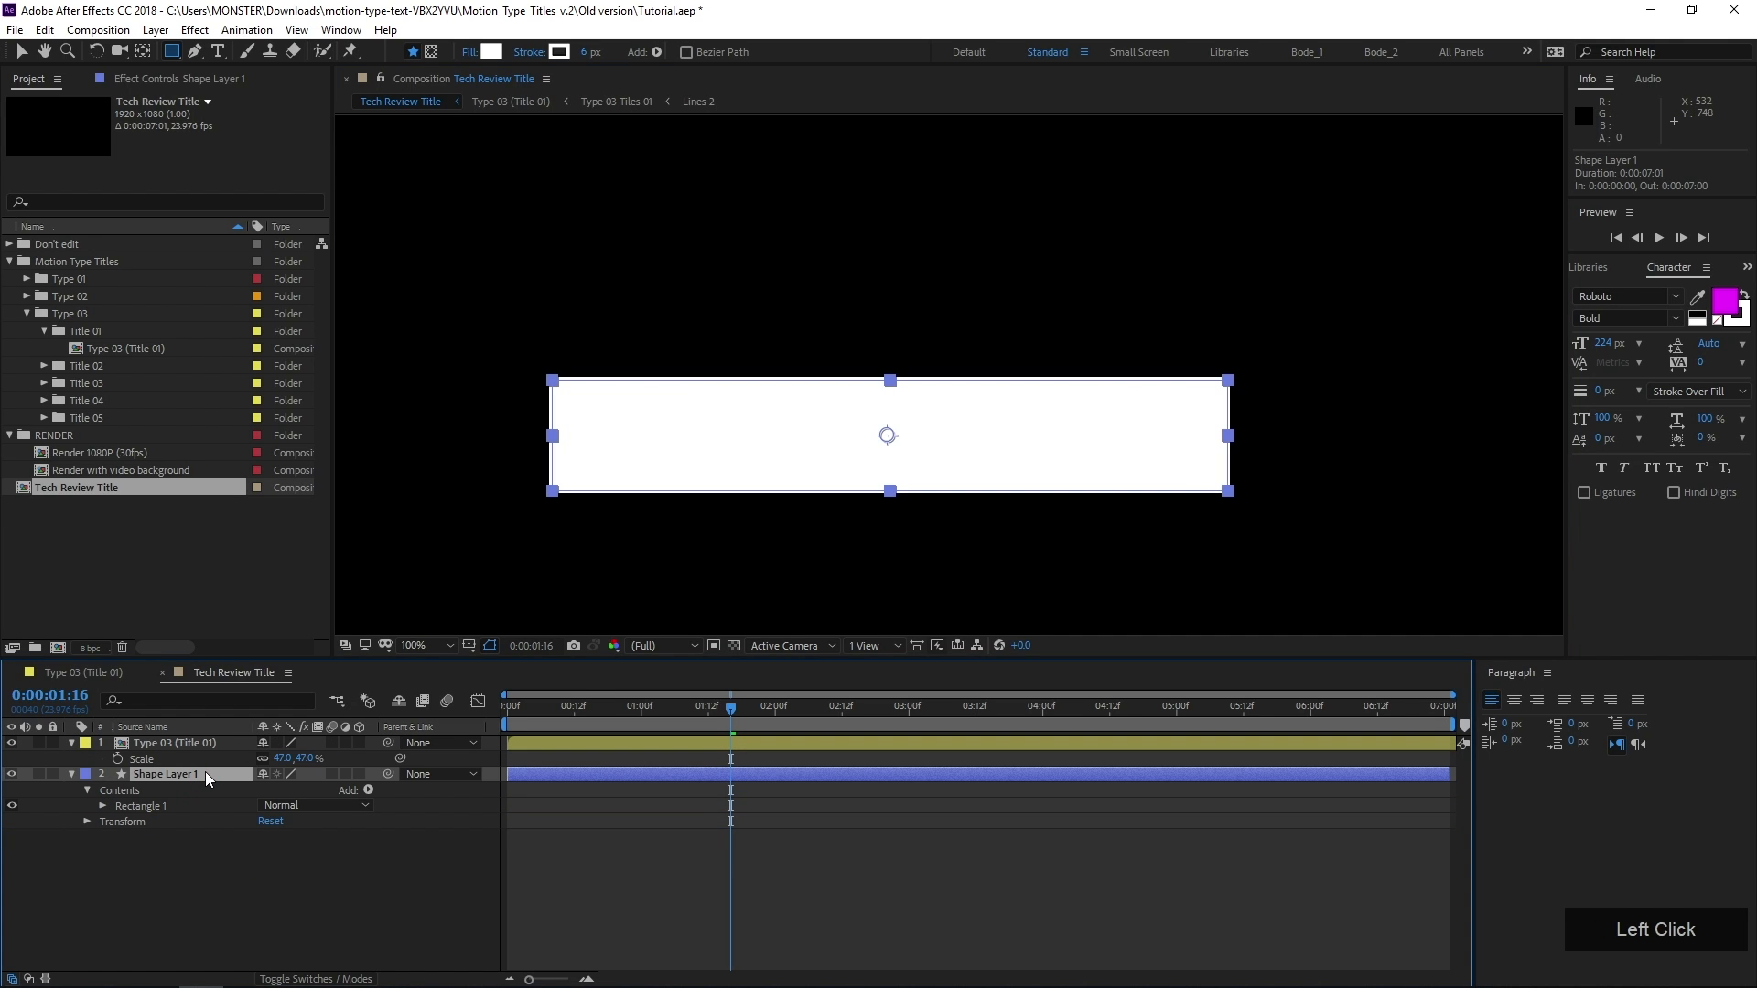
pyautogui.press('Return')
pyautogui.write('B')
pyautogui.press('BackSpace')
pyautogui.write('Box')
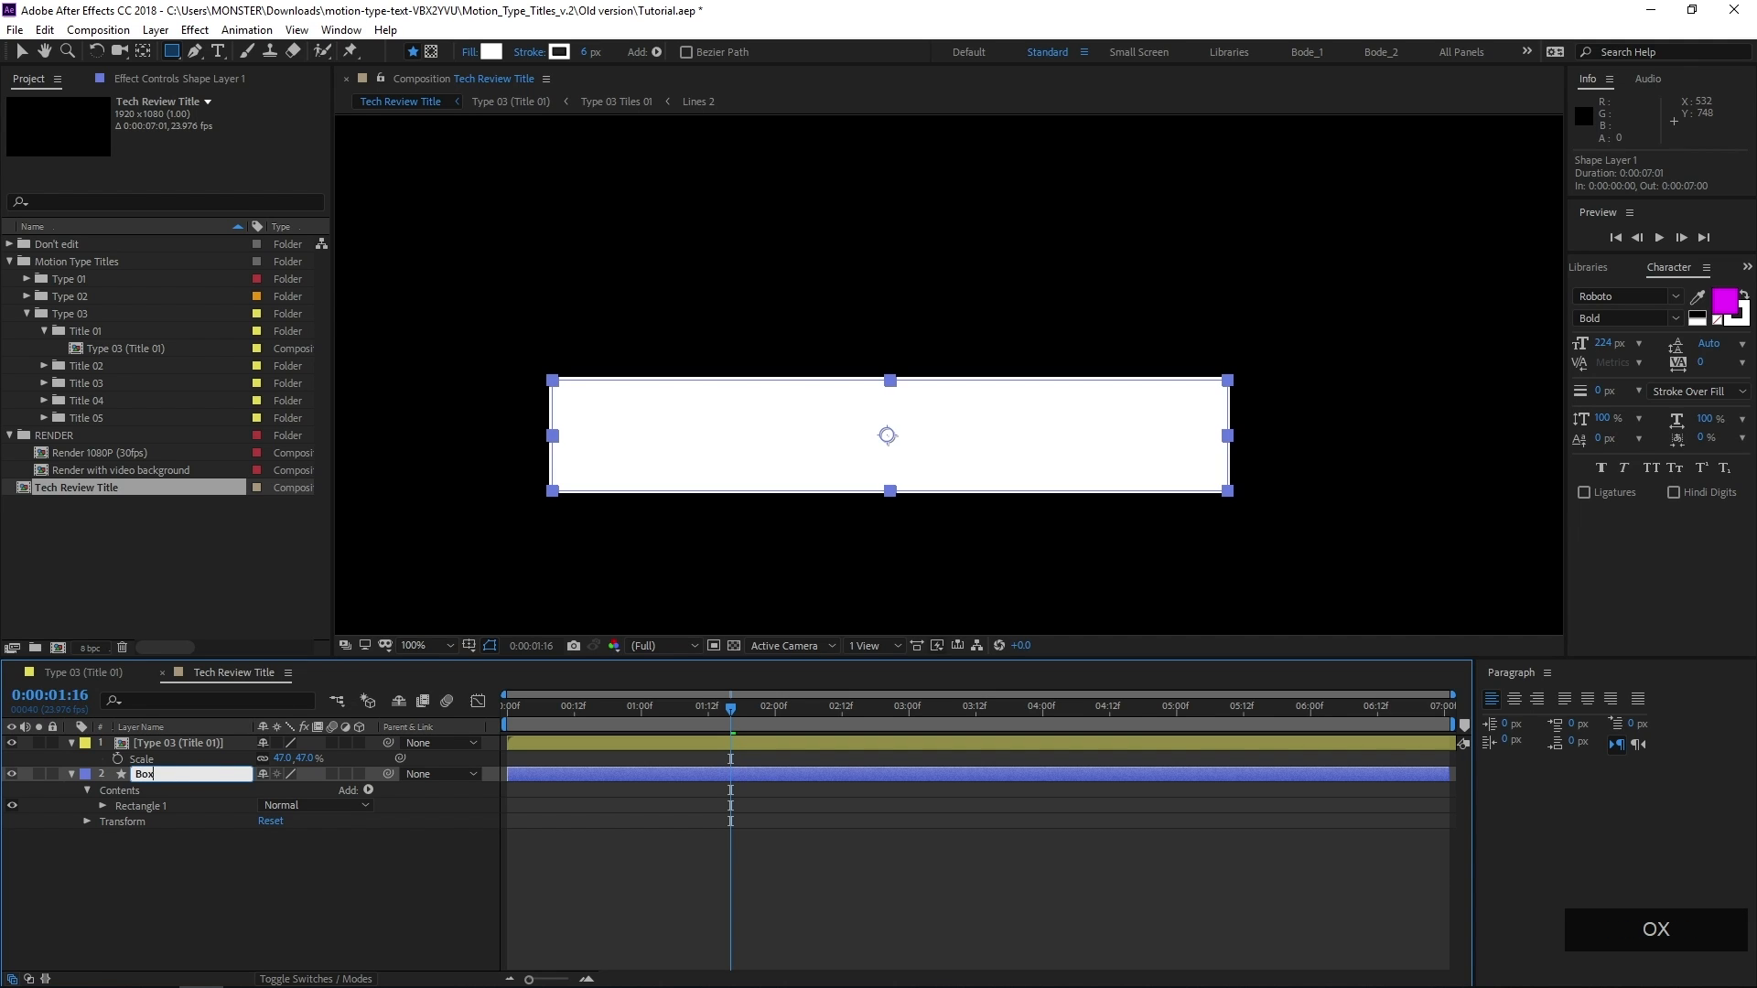
pyautogui.press('Return')
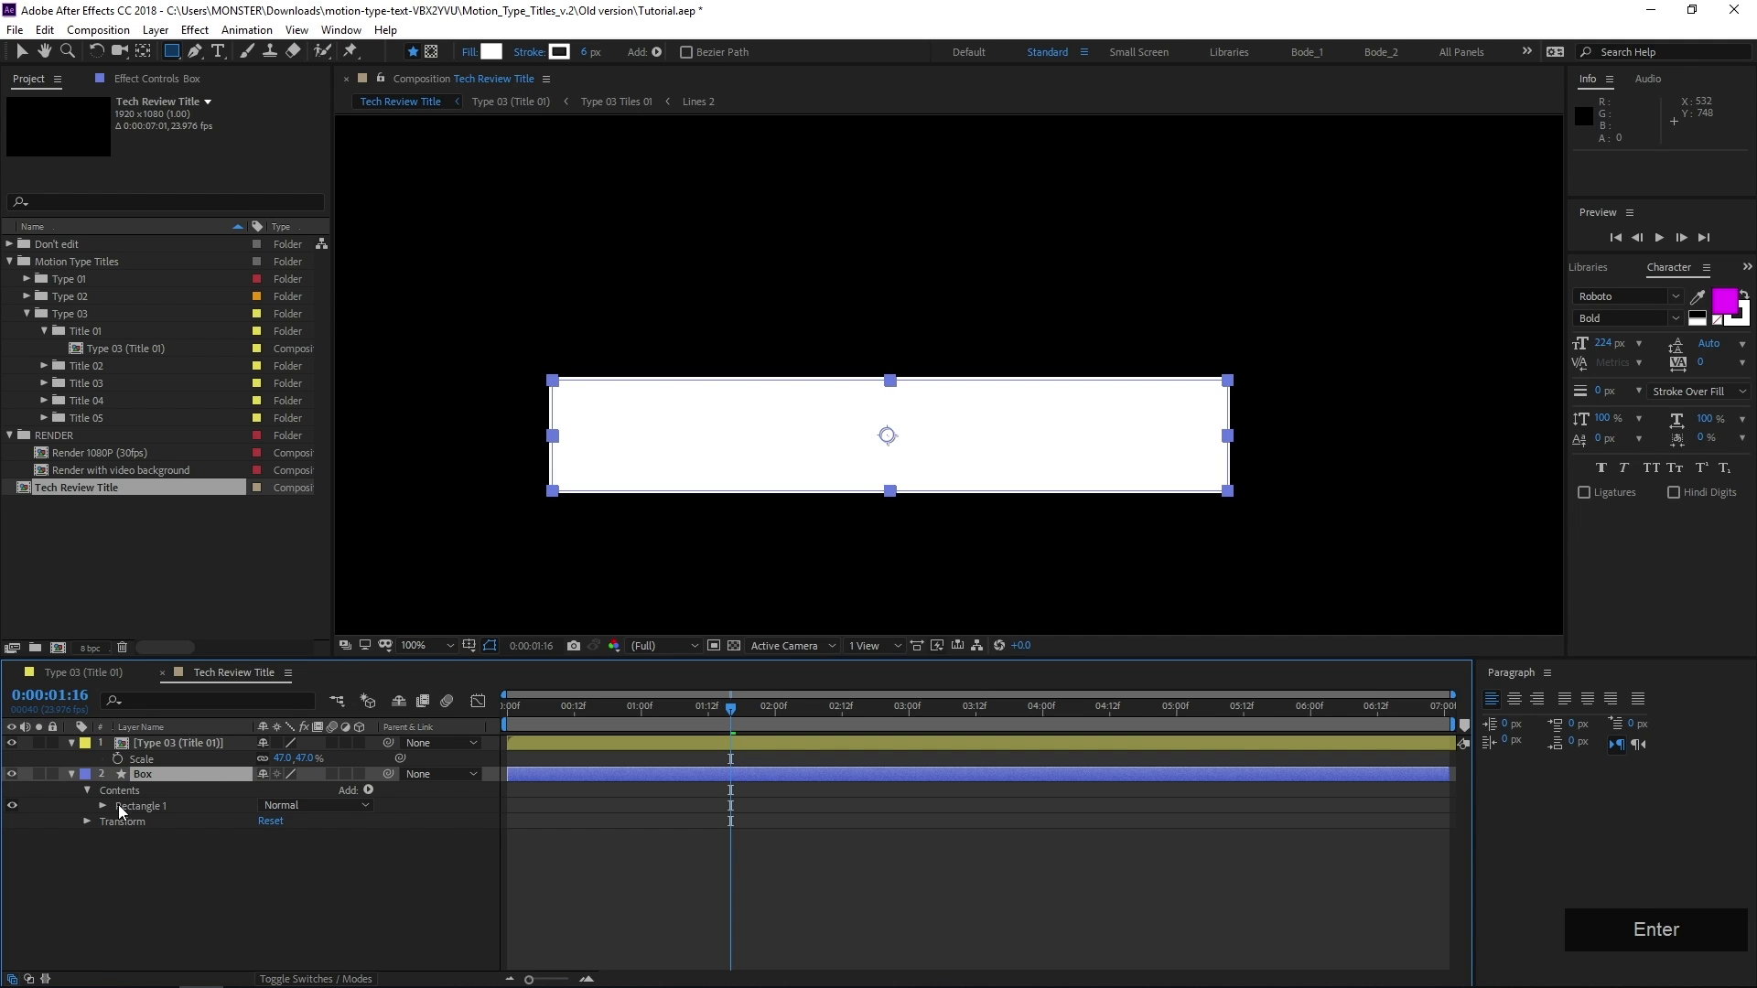
# Change the fill color of Rectangle 1 in the Box layer to dark gray 1B1B1B
pyautogui.click(102, 805)
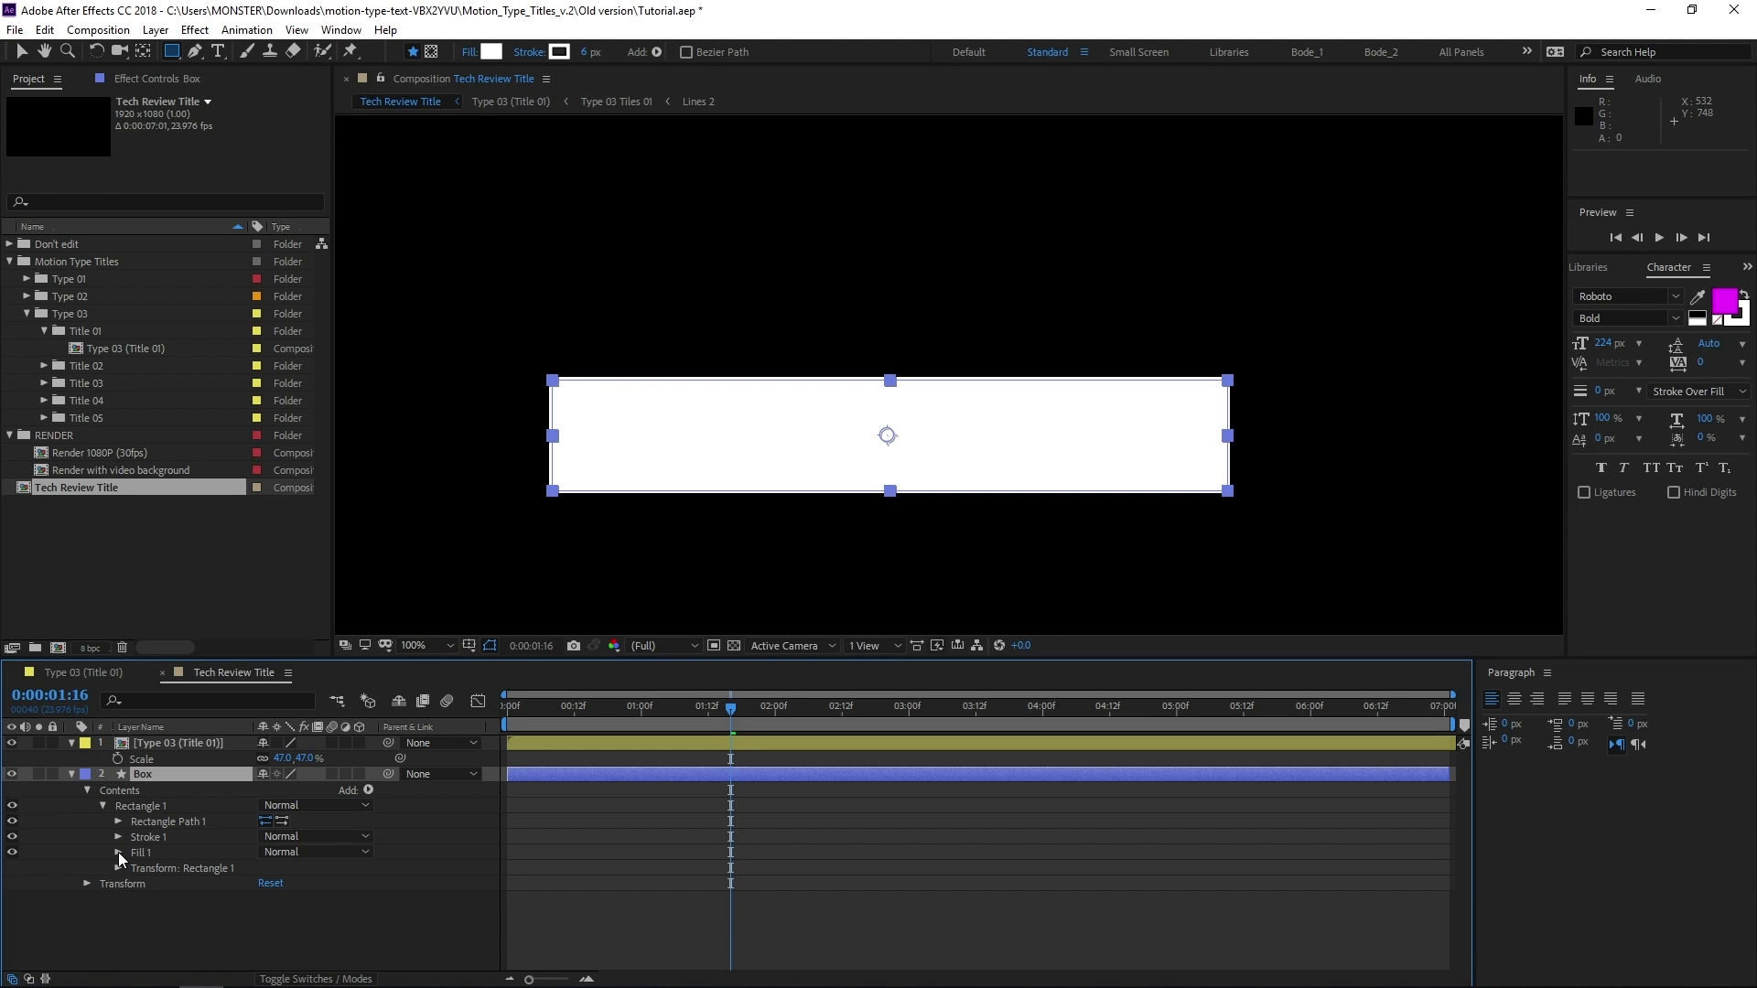
pyautogui.click(118, 852)
pyautogui.click(267, 899)
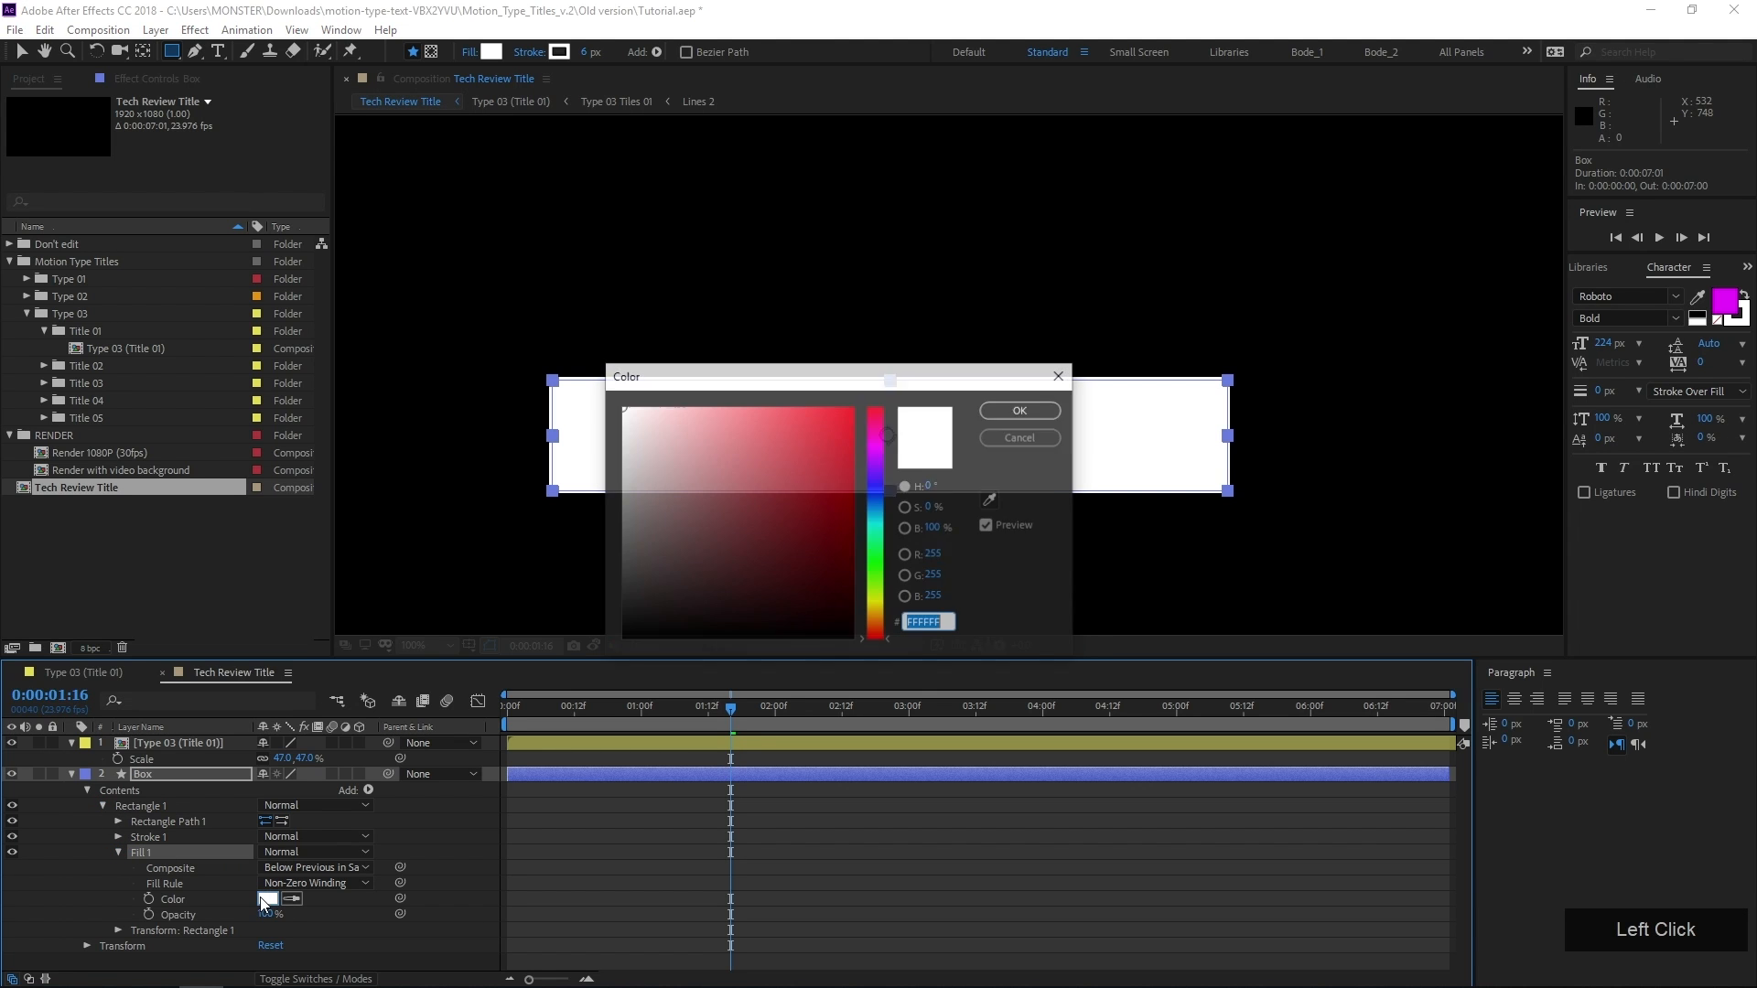
pyautogui.moveTo(657, 574); pyautogui.dragTo(606, 614)
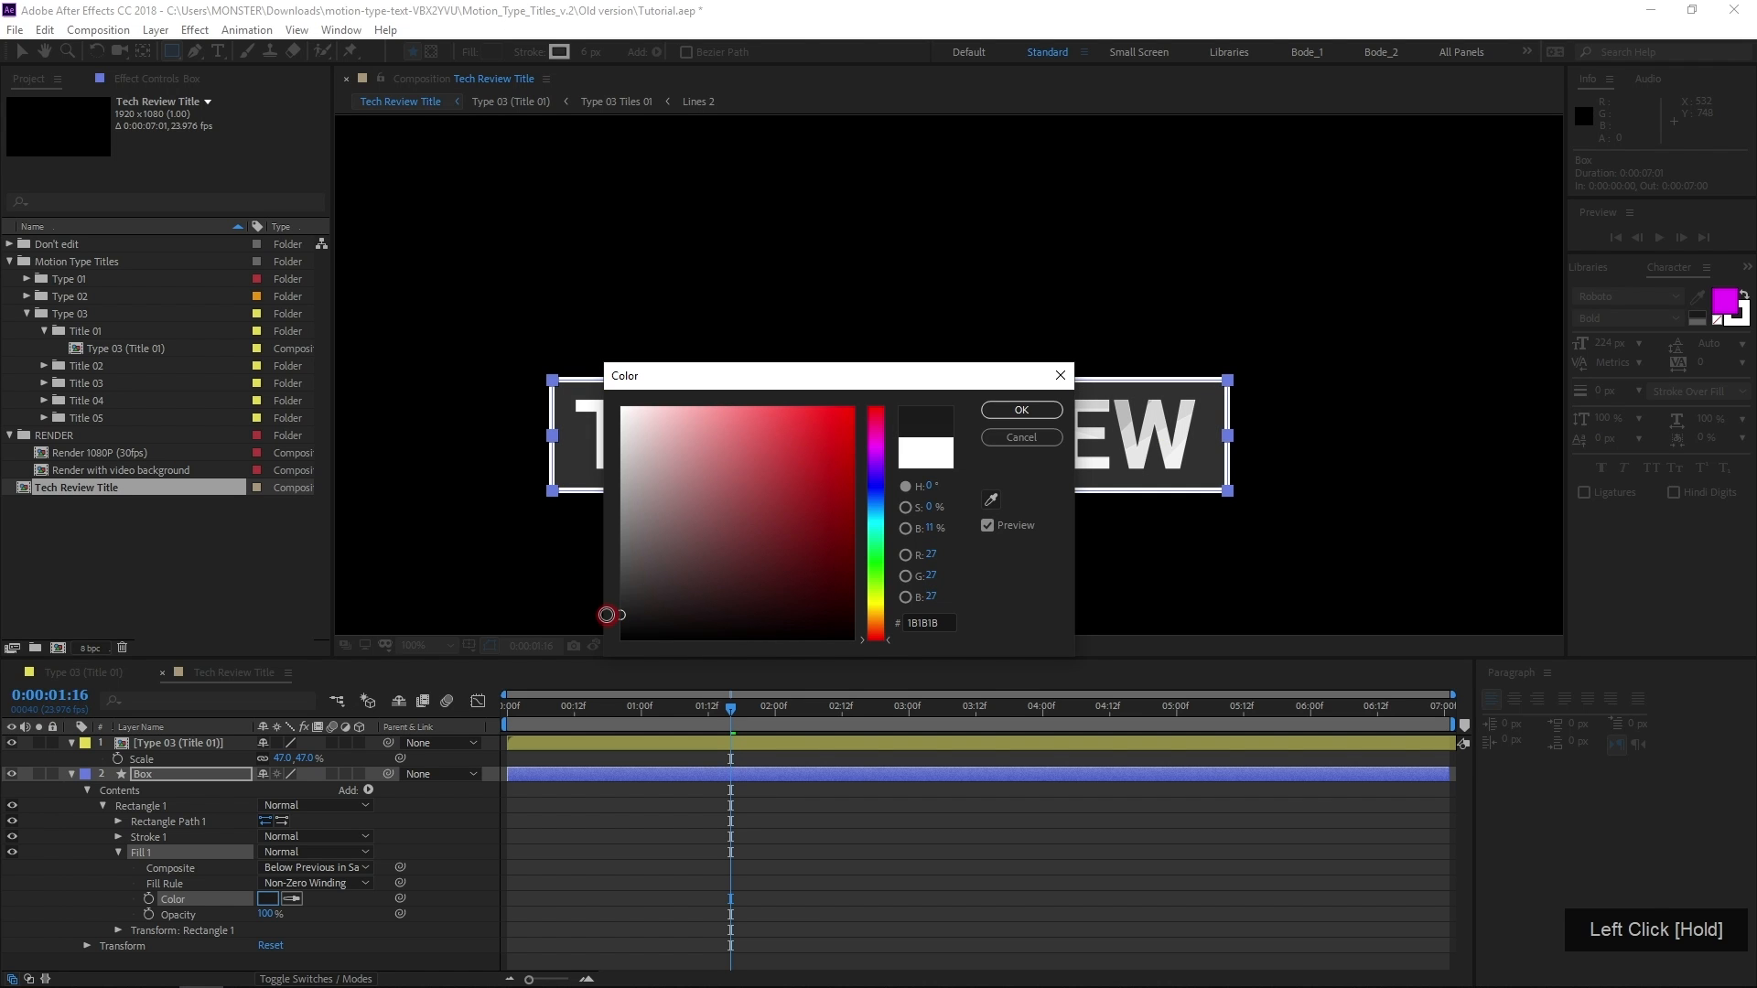
pyautogui.moveTo(704, 381); pyautogui.dragTo(709, 545)
pyautogui.click(1010, 577)
# Center the Box layer and its anchor point in the composition, and parent Box to the Type 03 (Title 01) layer
pyautogui.click(207, 776)
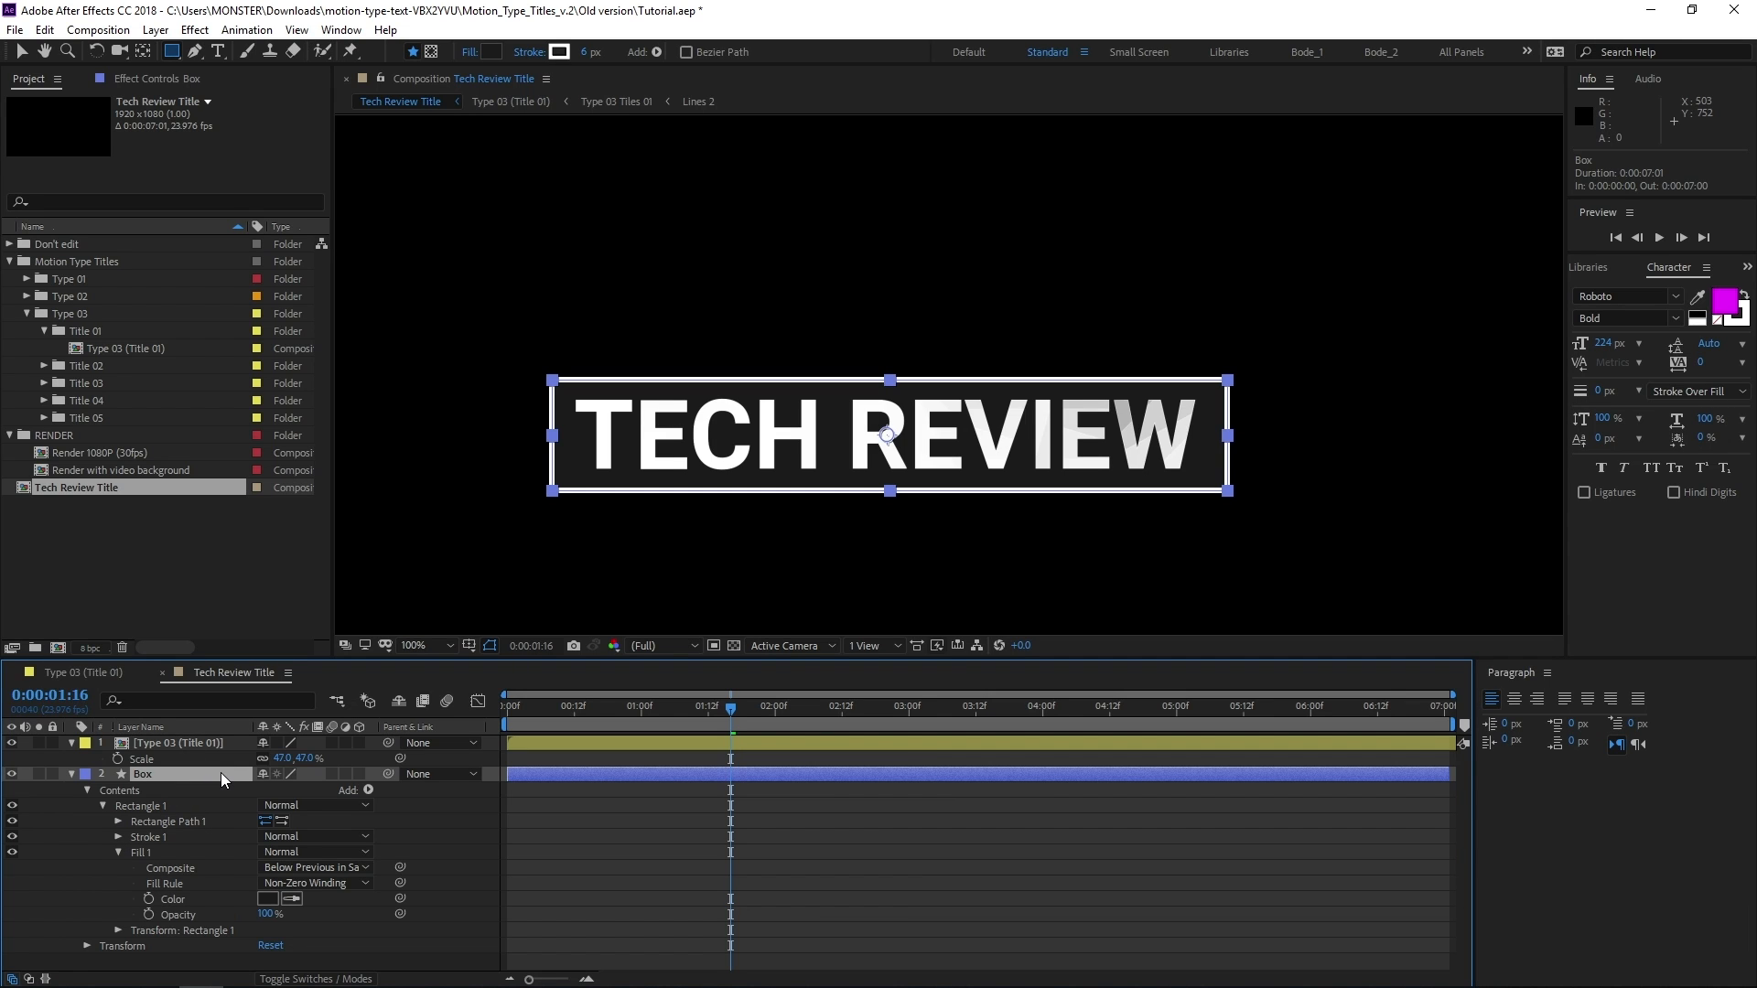
pyautogui.hotkey('ctrl', 'alt', 'Home')
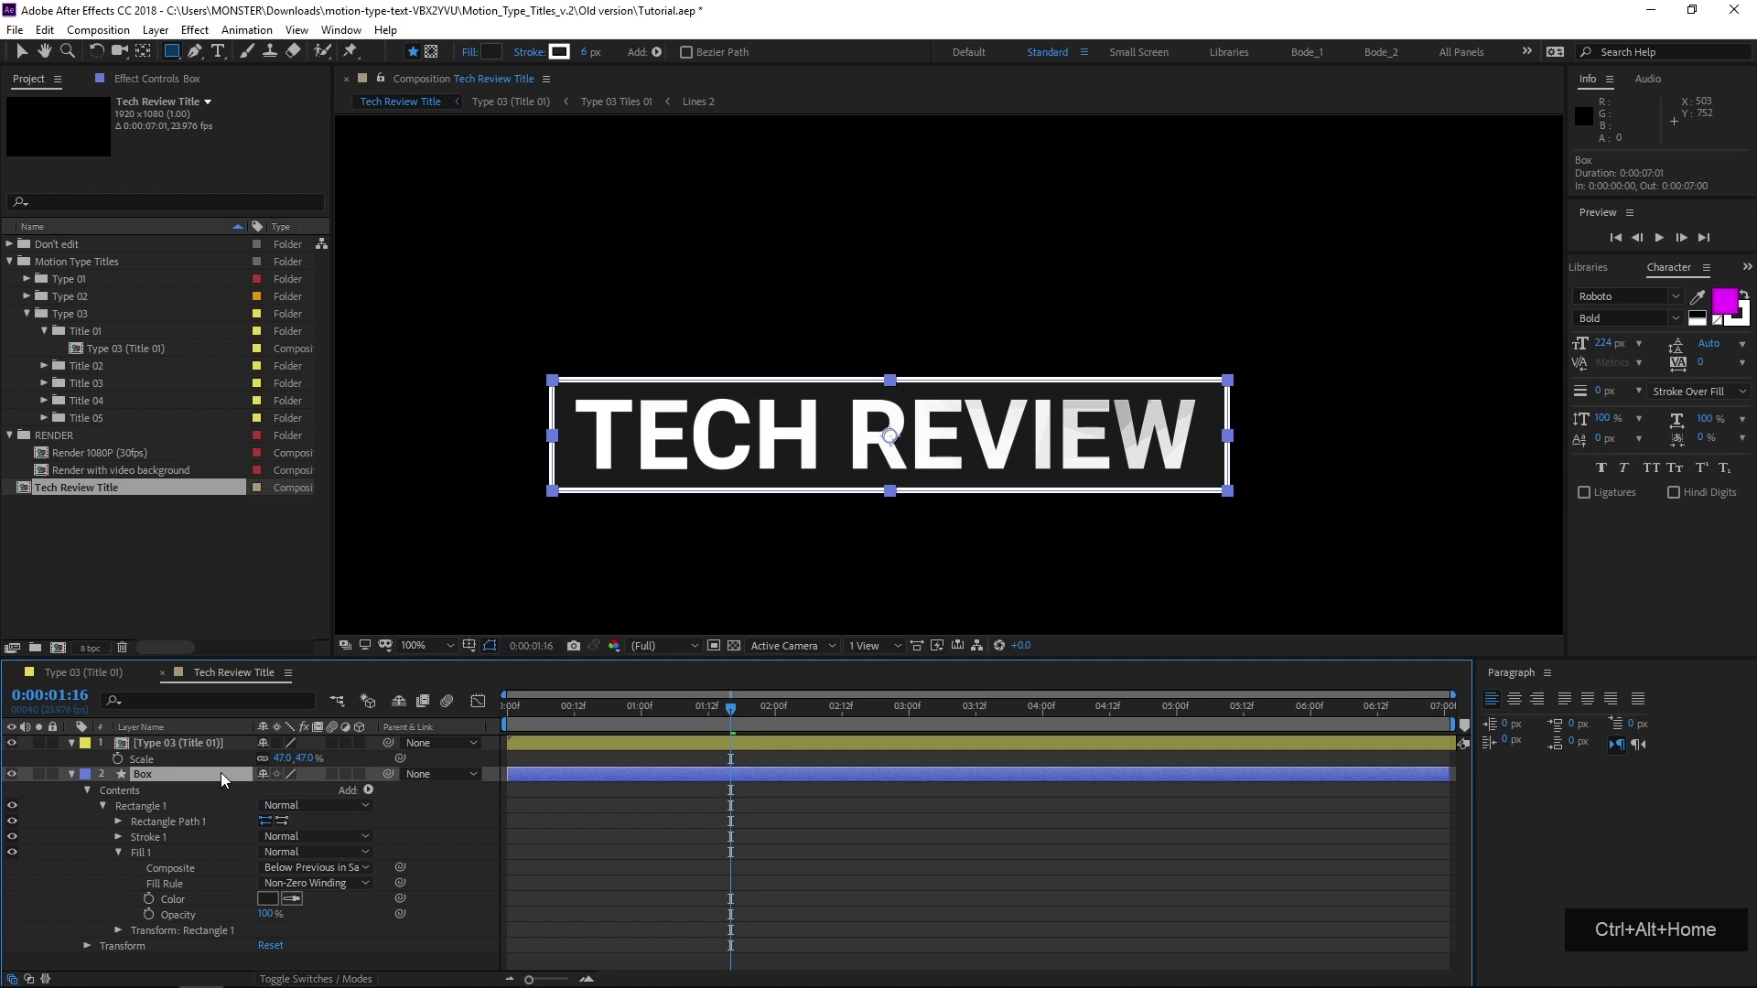
pyautogui.hotkey('ctrl', 'Home')
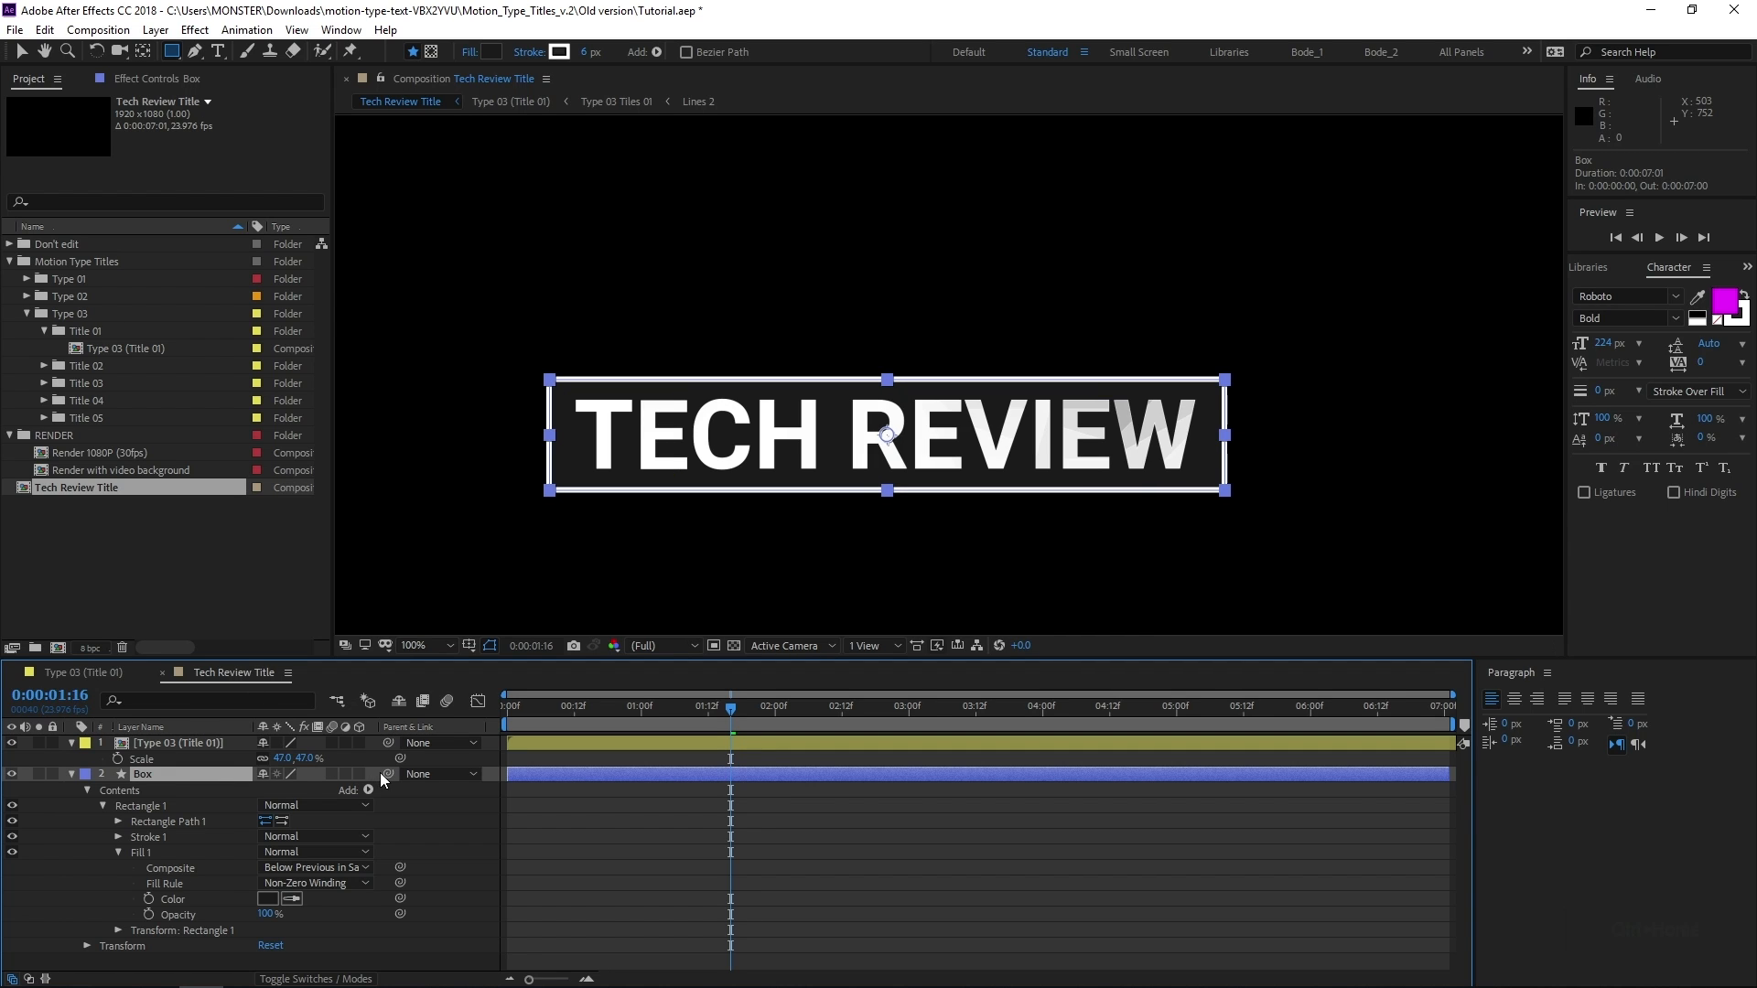
pyautogui.moveTo(386, 774); pyautogui.dragTo(181, 743)
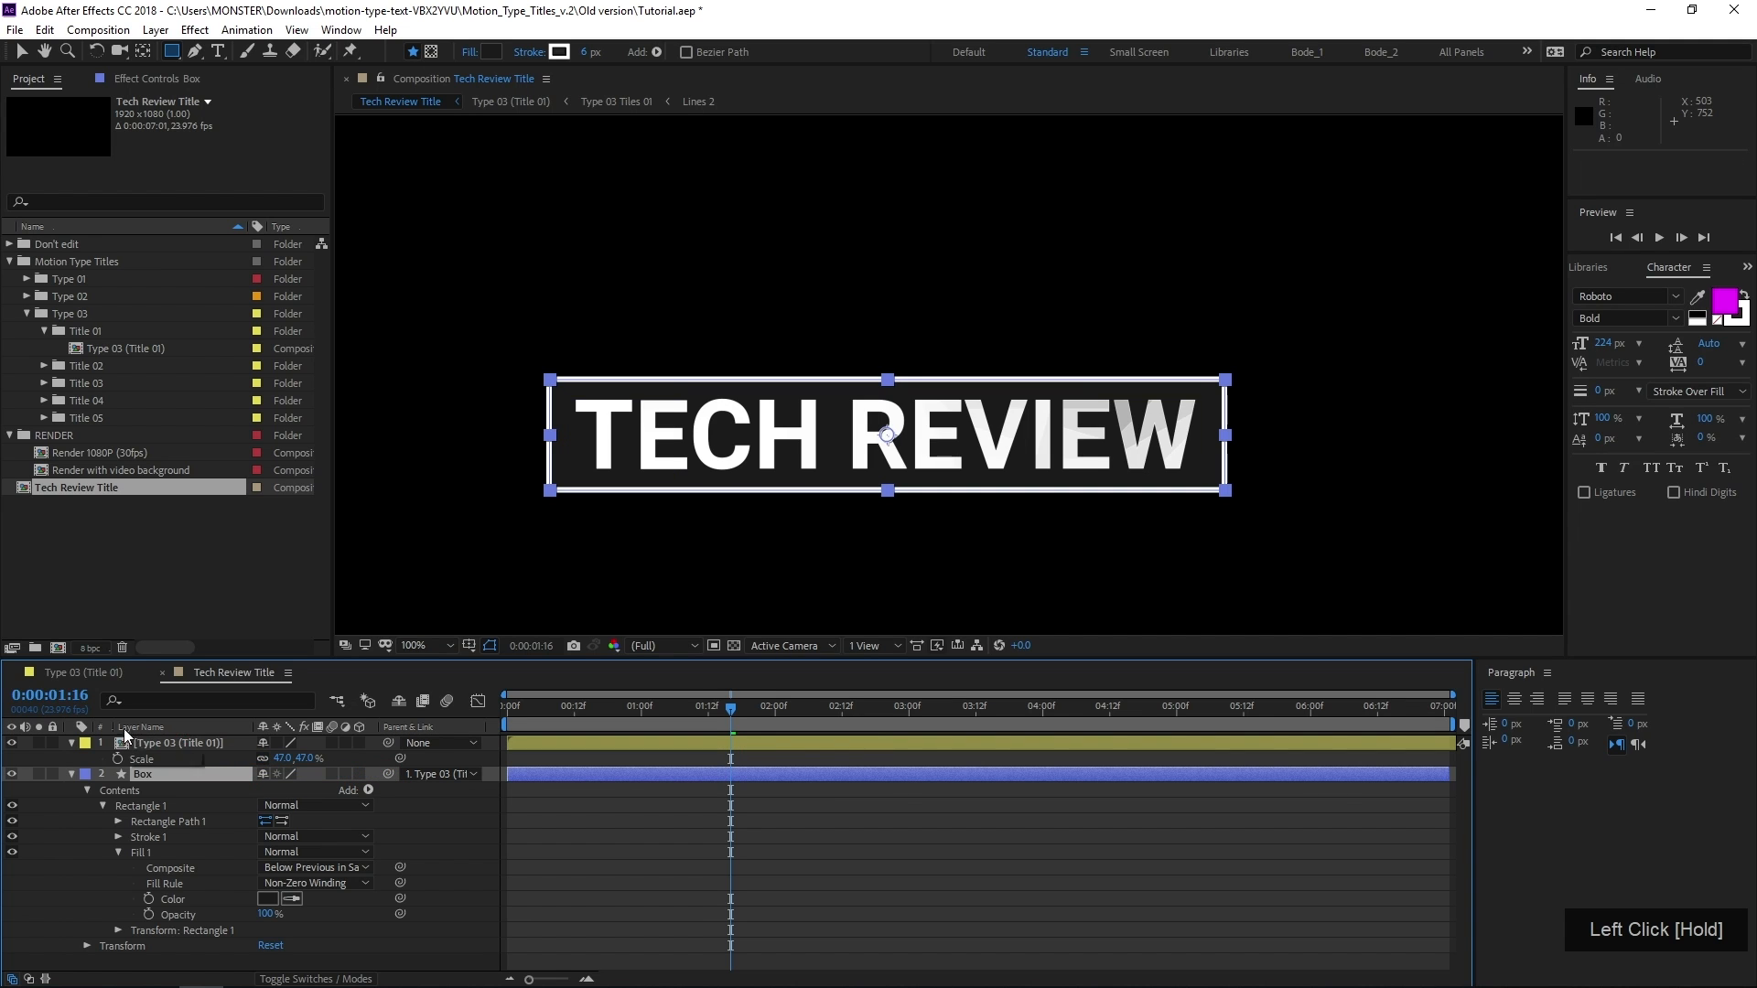
# Rename the Type 03 (Title 01) layer as Front Title
pyautogui.click(194, 745)
pyautogui.press('Return')
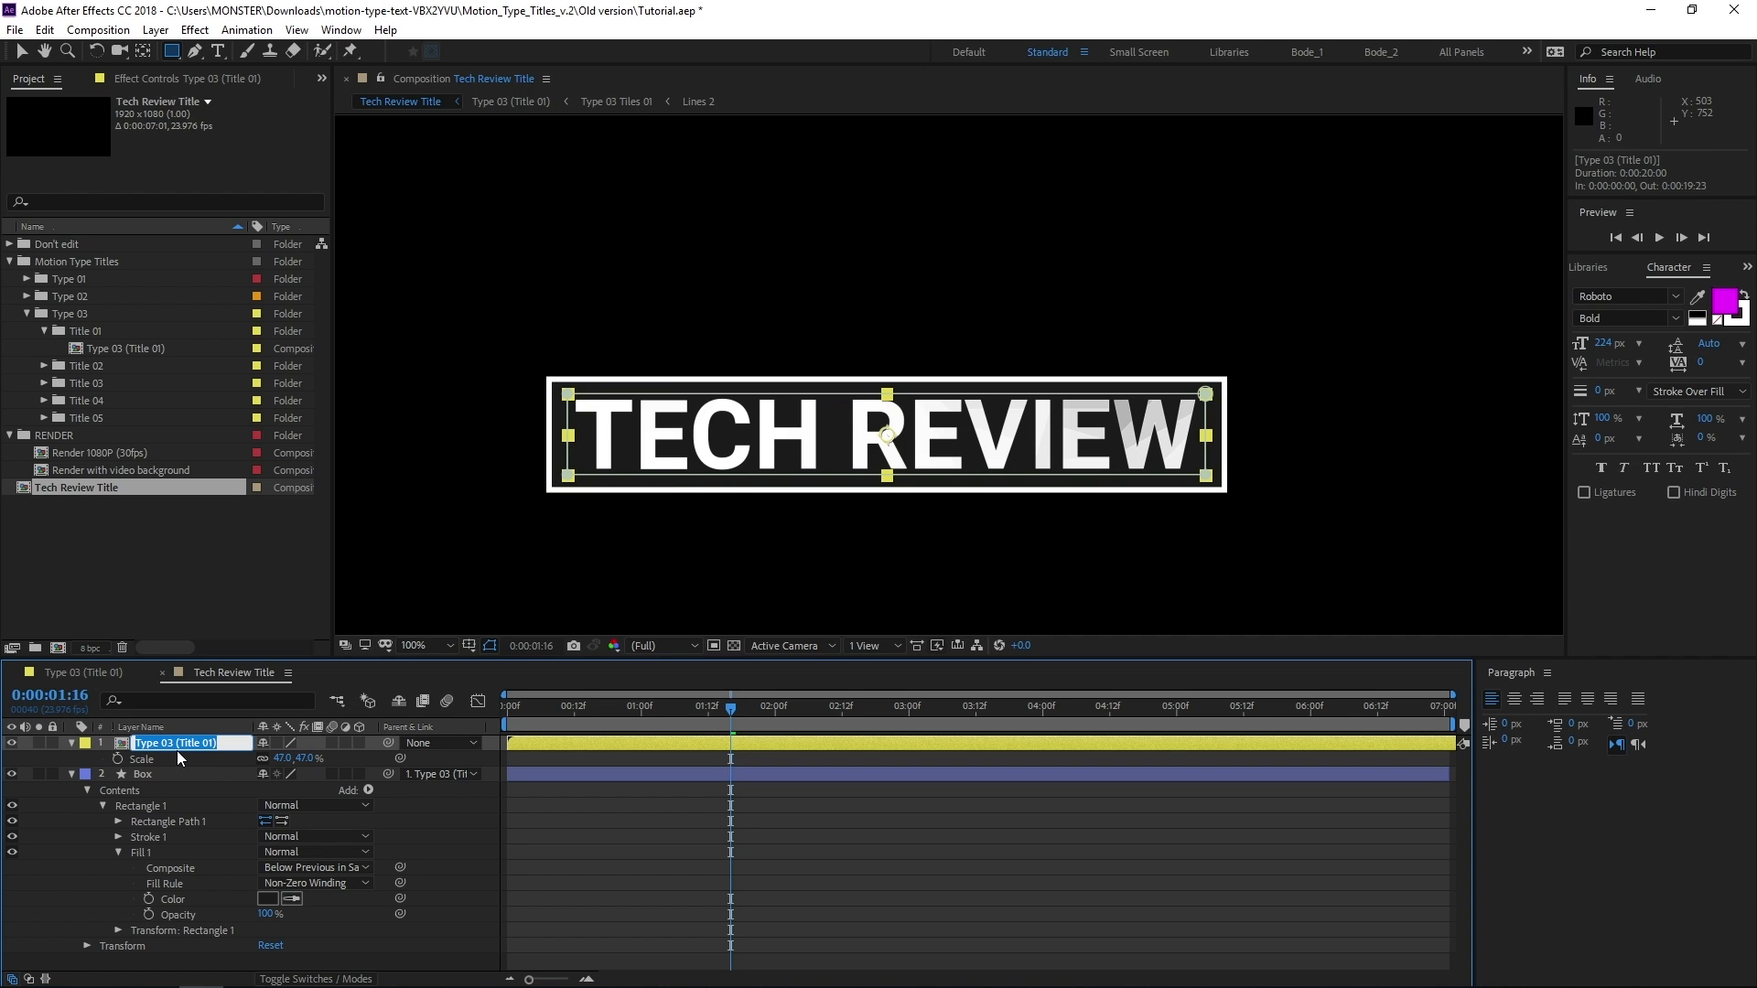
pyautogui.write('Front Title')
pyautogui.press('Return')
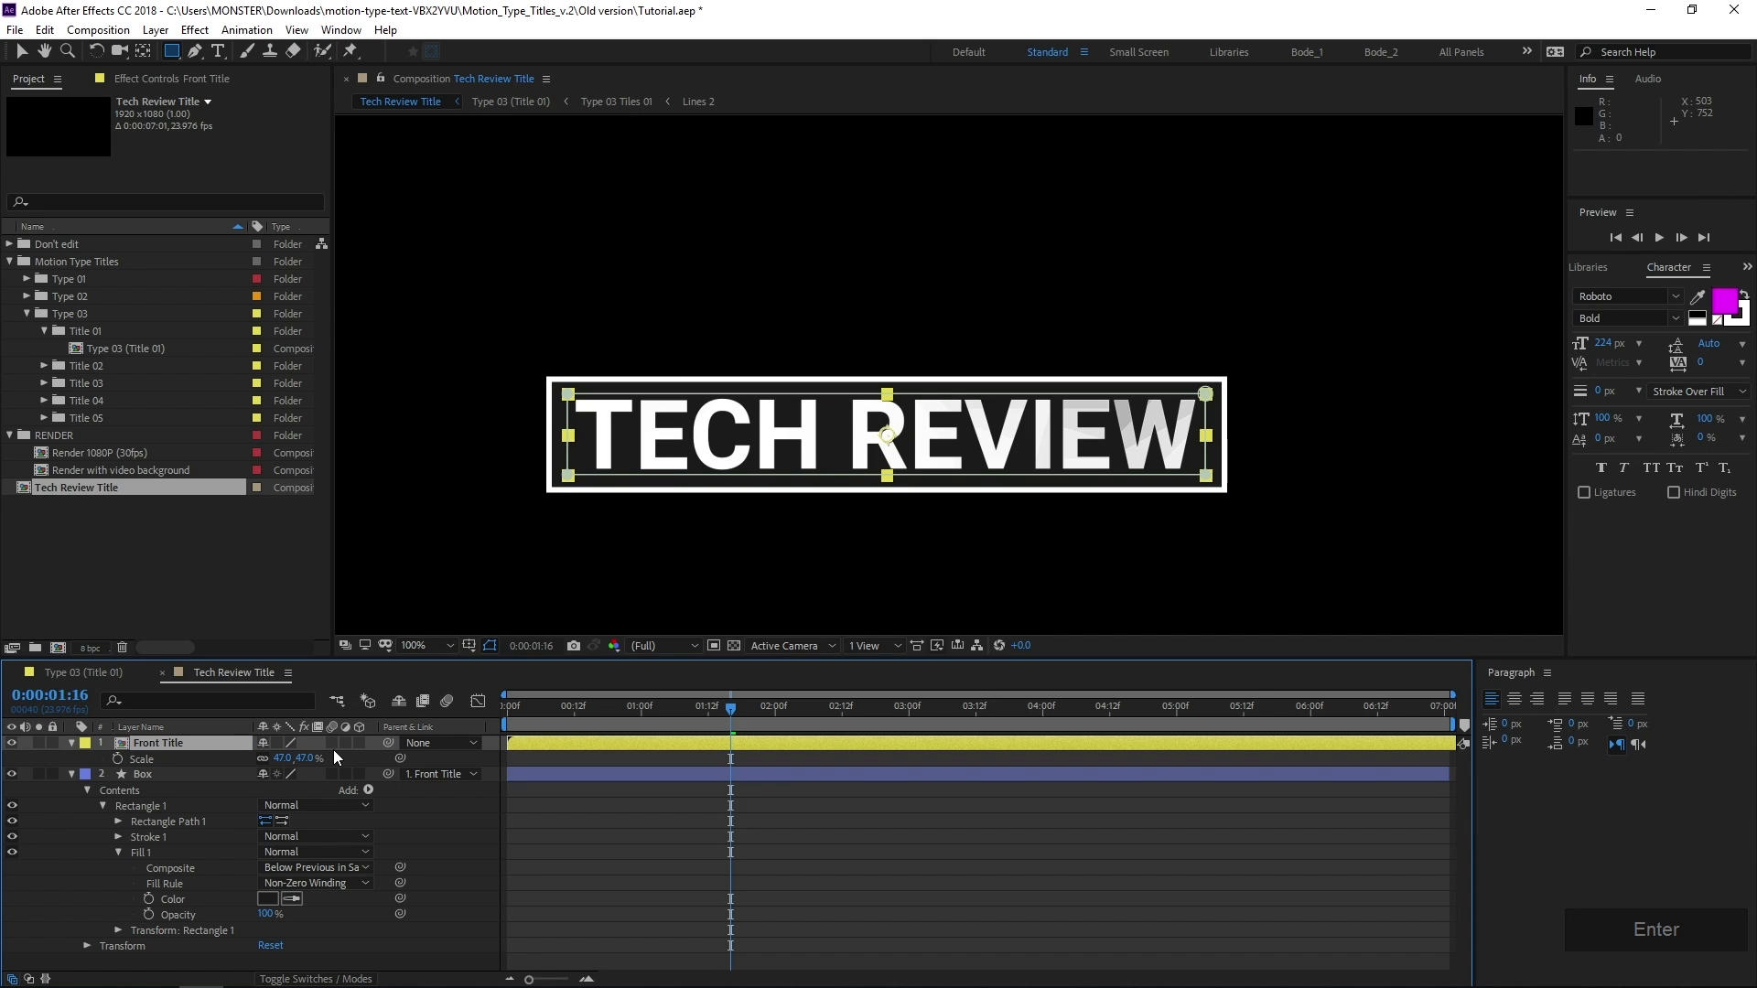
# Test the Box parenting by scaling Front Title to 68%, and undo the scaling
pyautogui.moveTo(388, 773); pyautogui.dragTo(322, 764)
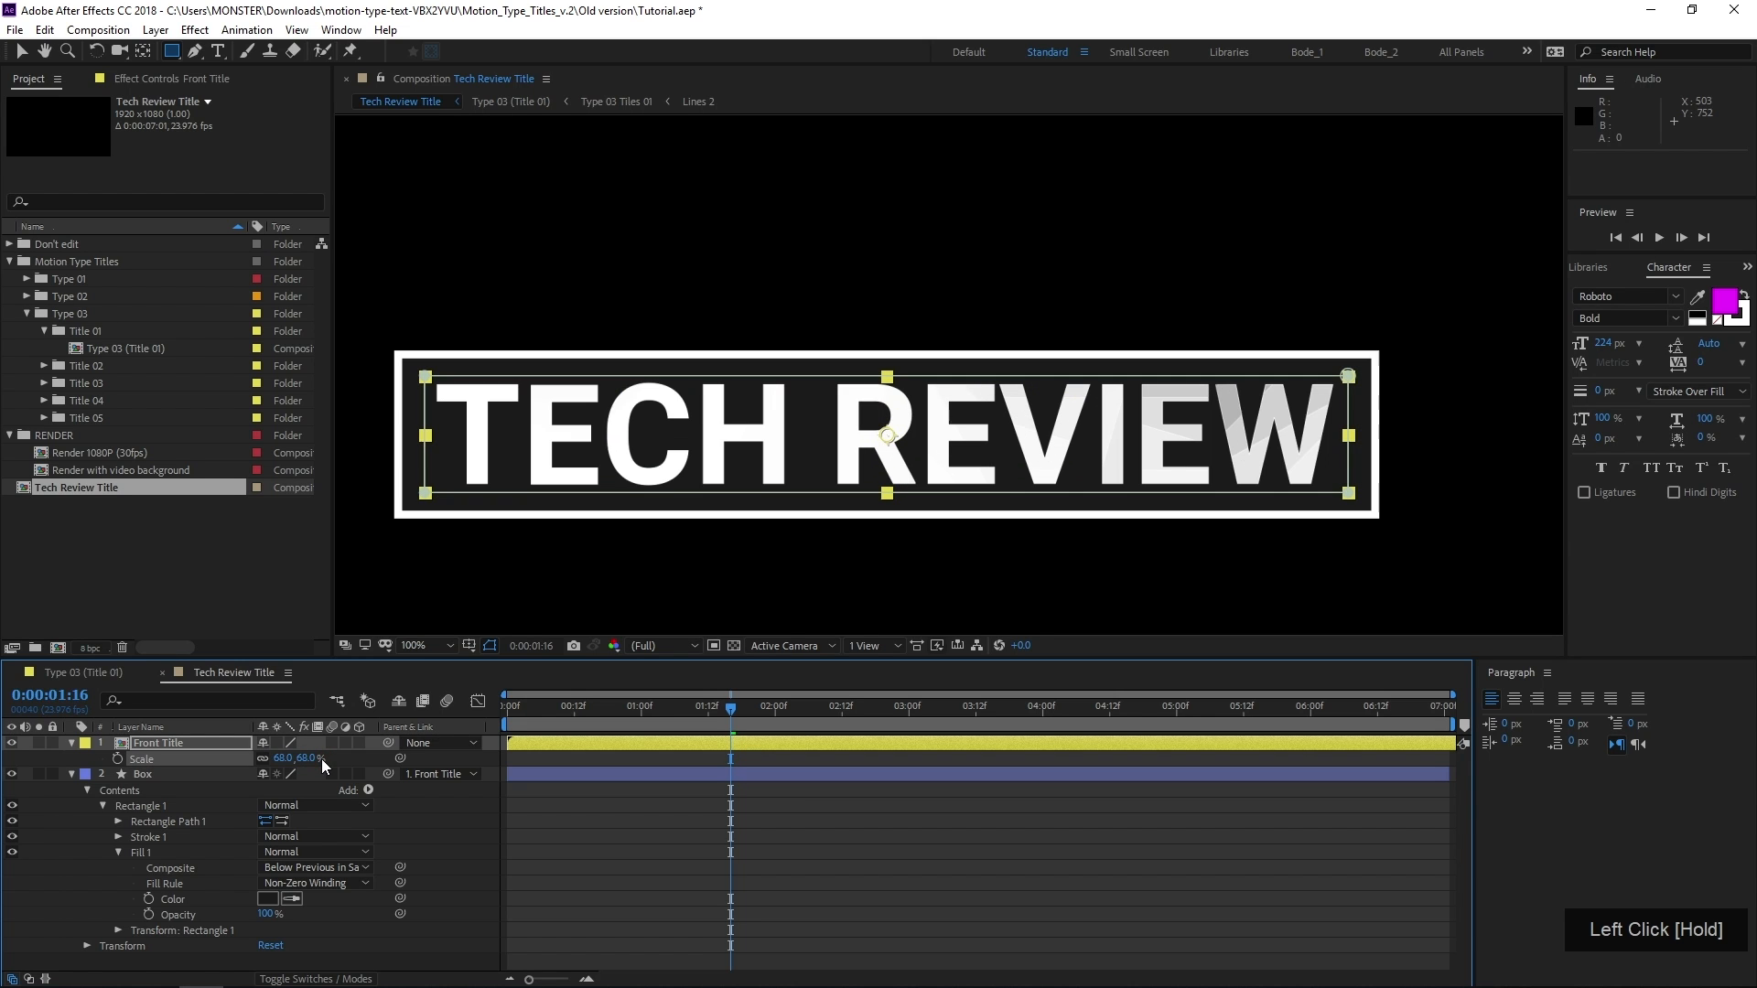
pyautogui.hotkey('ctrl', 'z')
# Duplicate the Front Title layer and place the copy below the Box layer
pyautogui.click(161, 743)
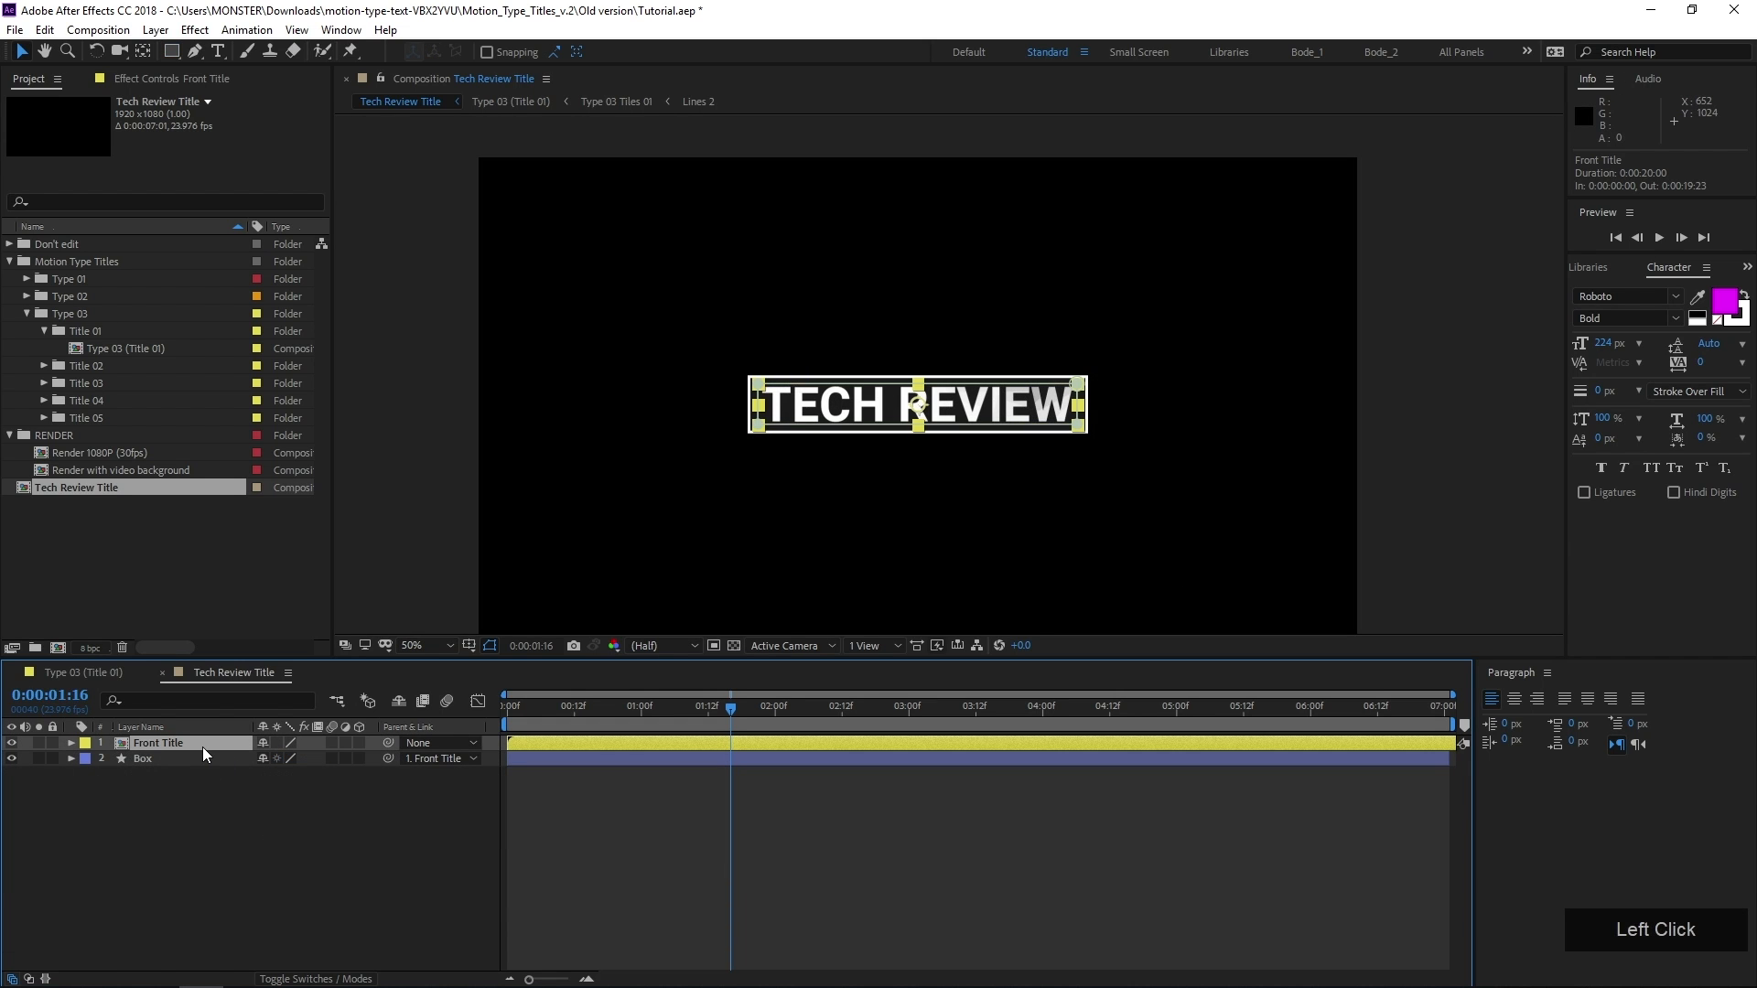
pyautogui.hotkey('ctrl', 'd')
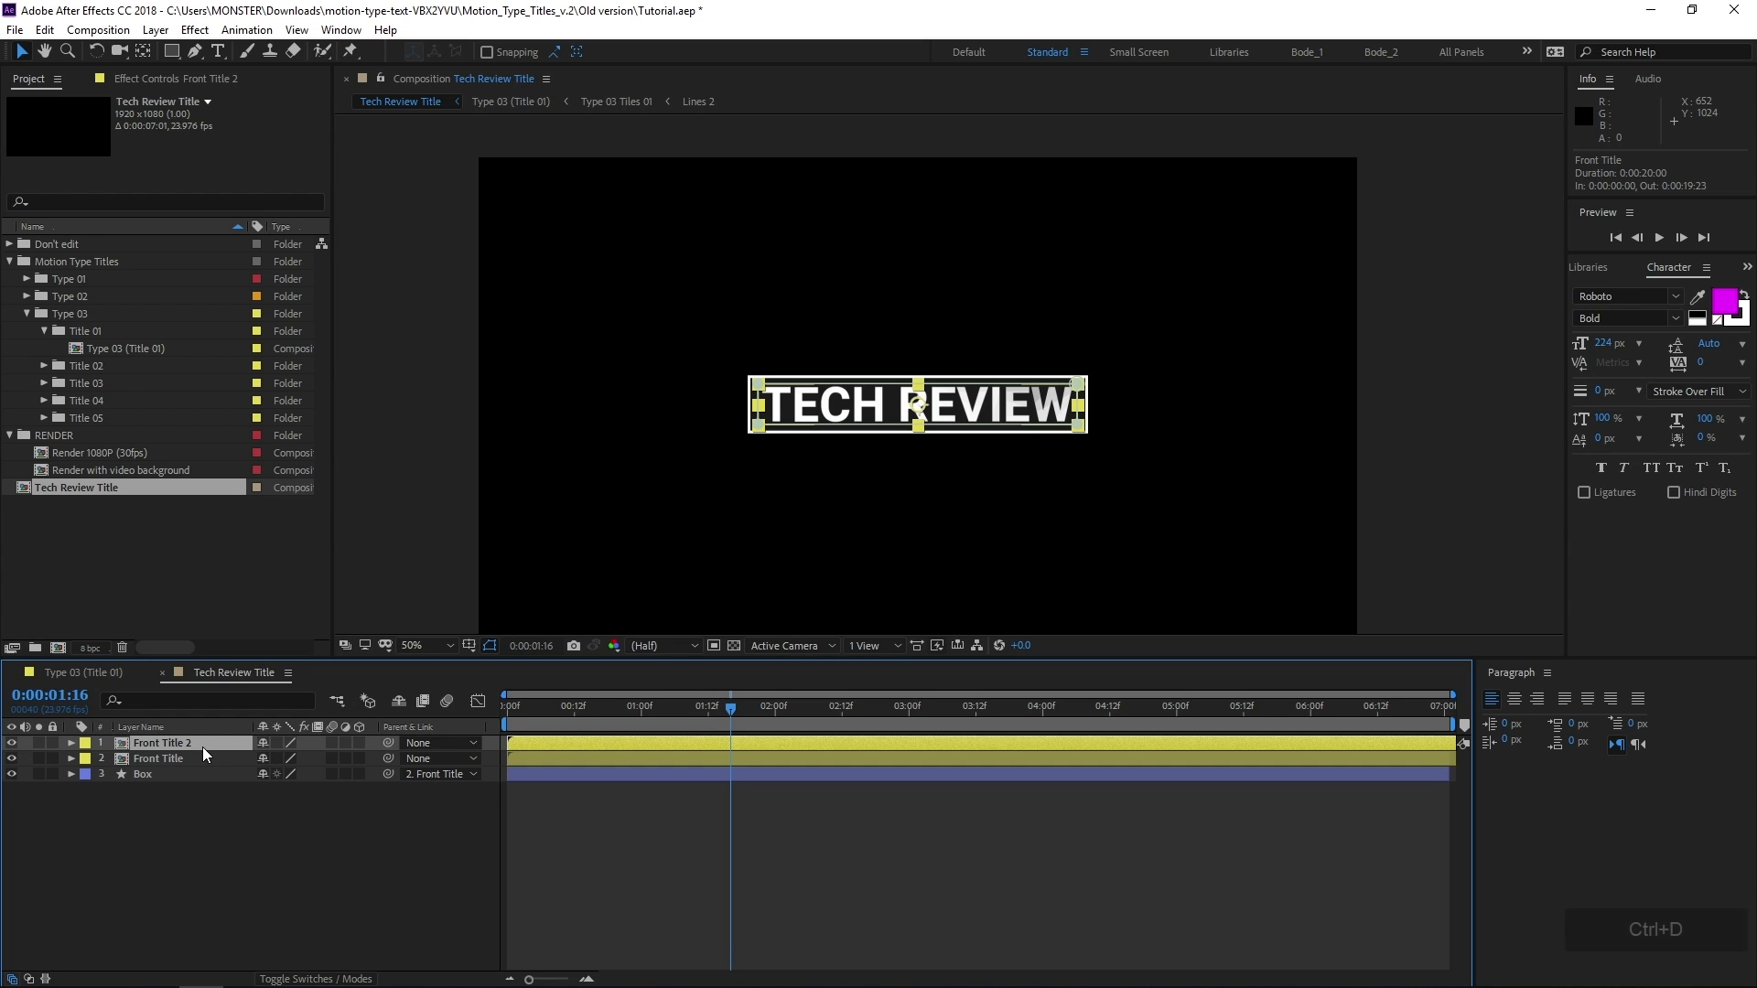
pyautogui.moveTo(199, 745); pyautogui.dragTo(194, 827)
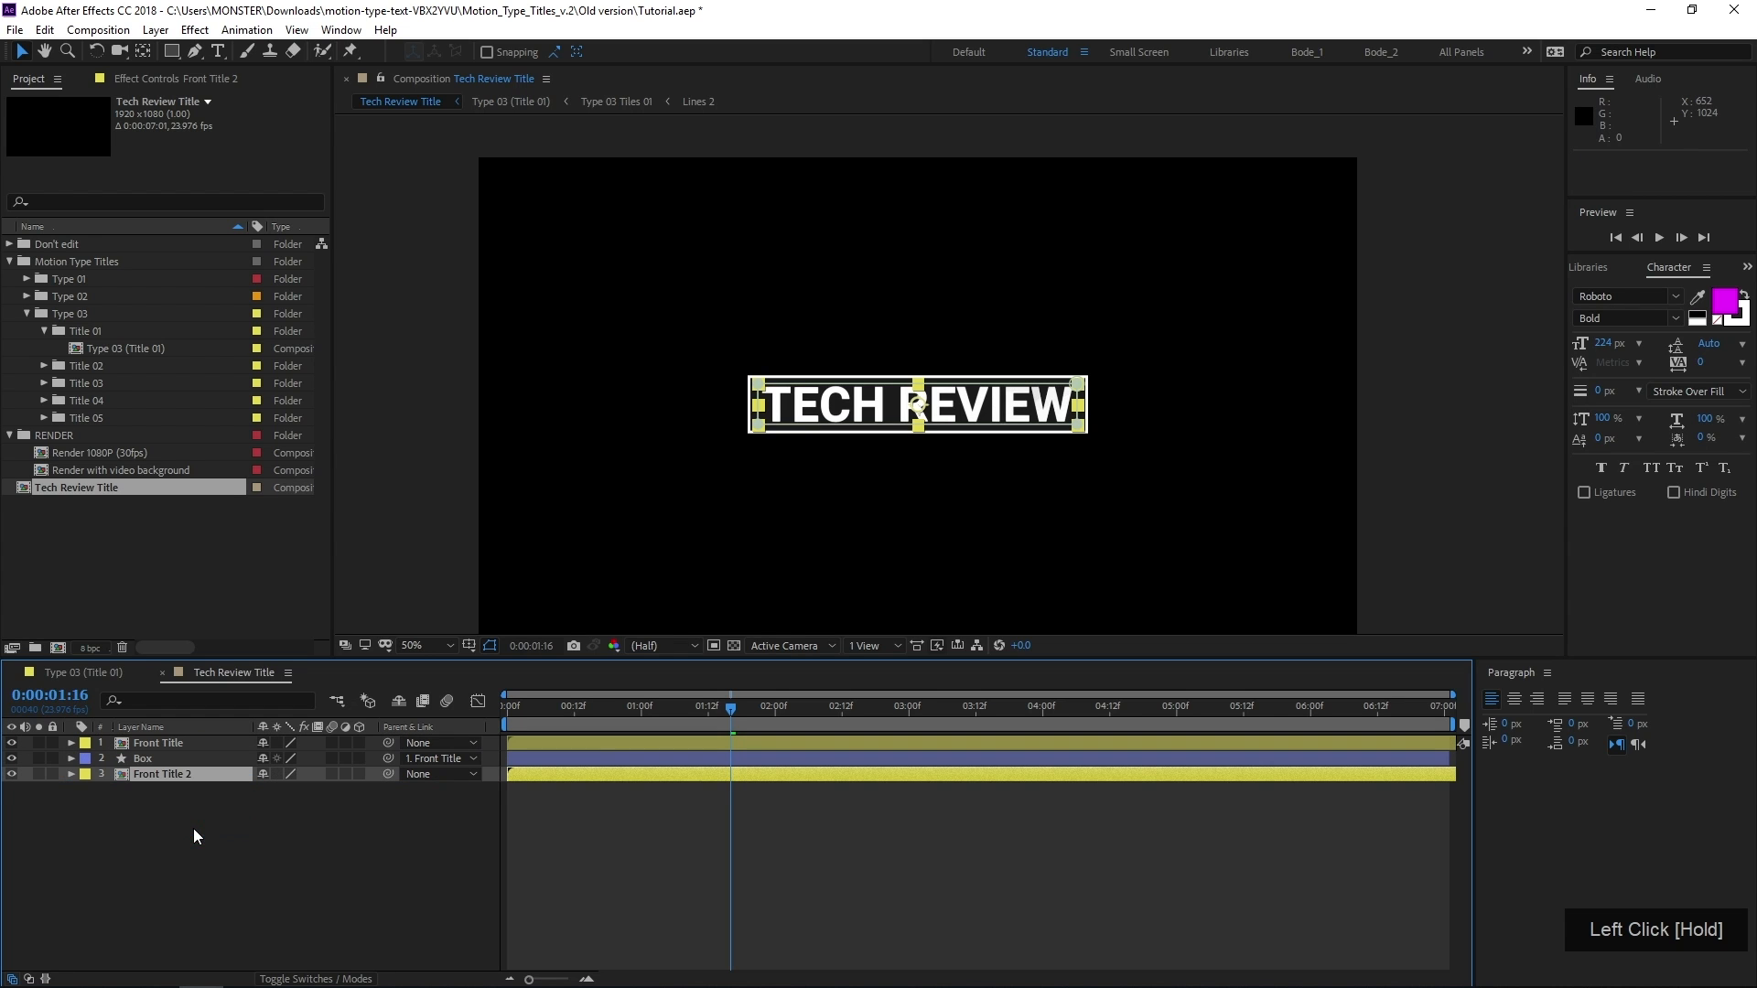
# Rename the duplicated title layer beneath Box as Rear Title
pyautogui.click(183, 777)
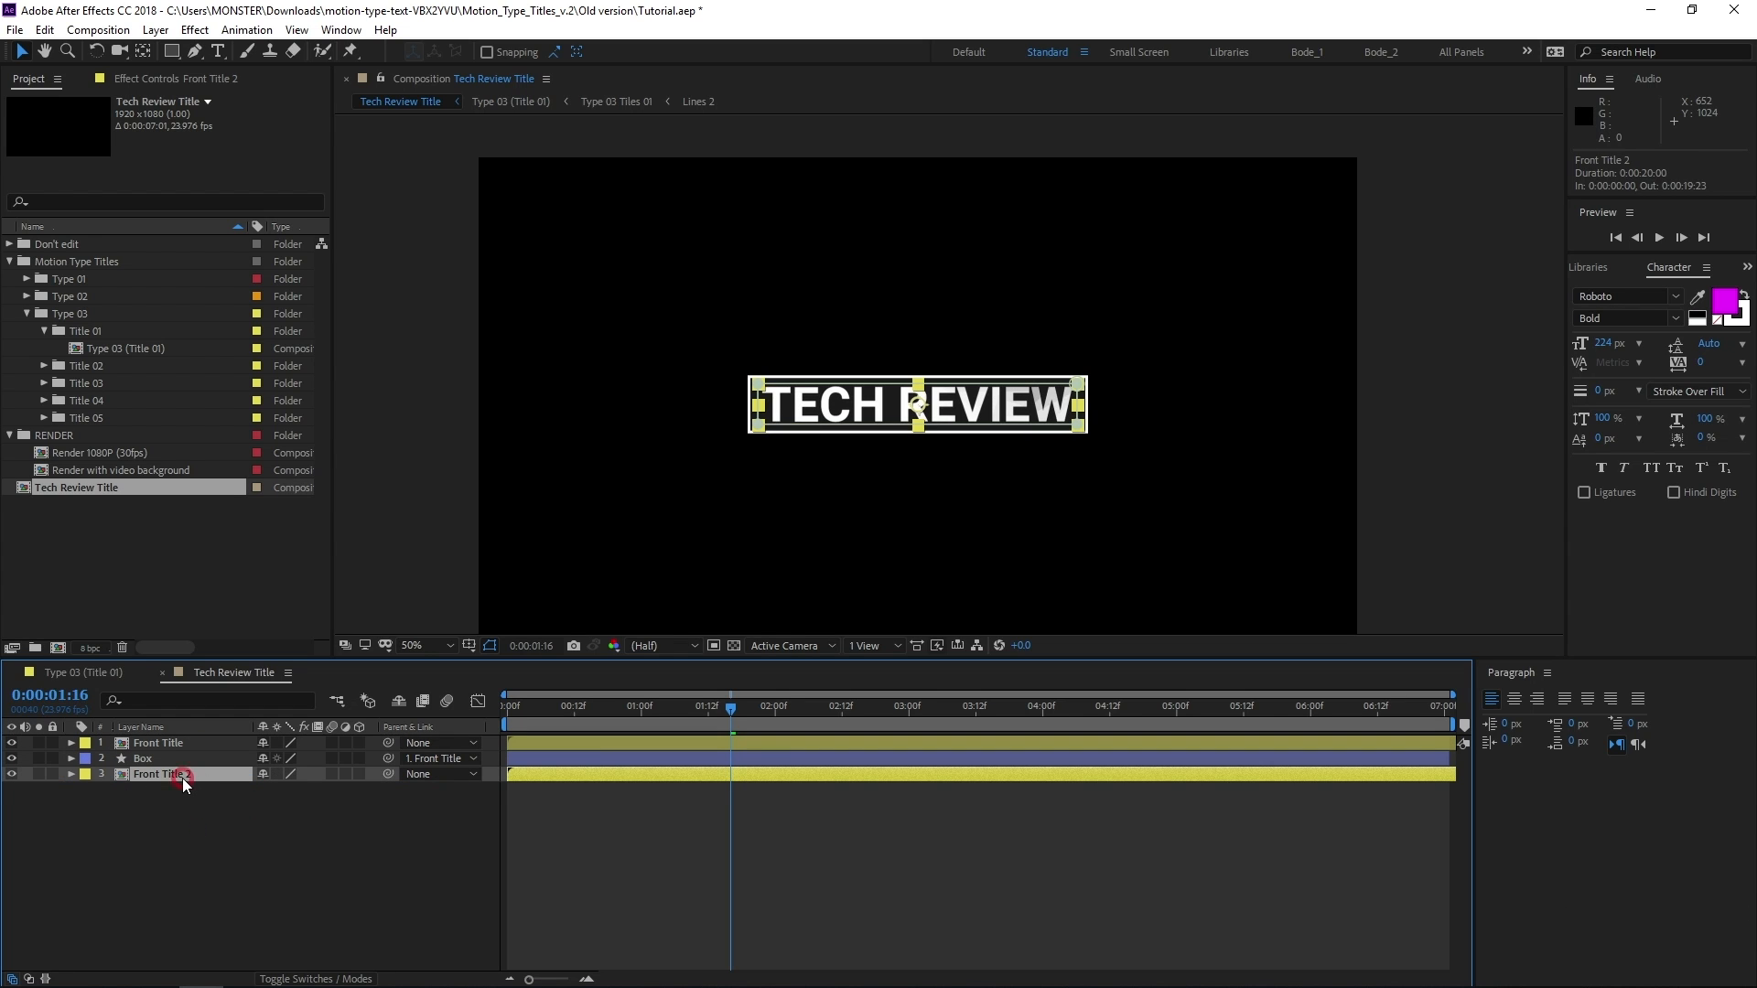
pyautogui.press('Return')
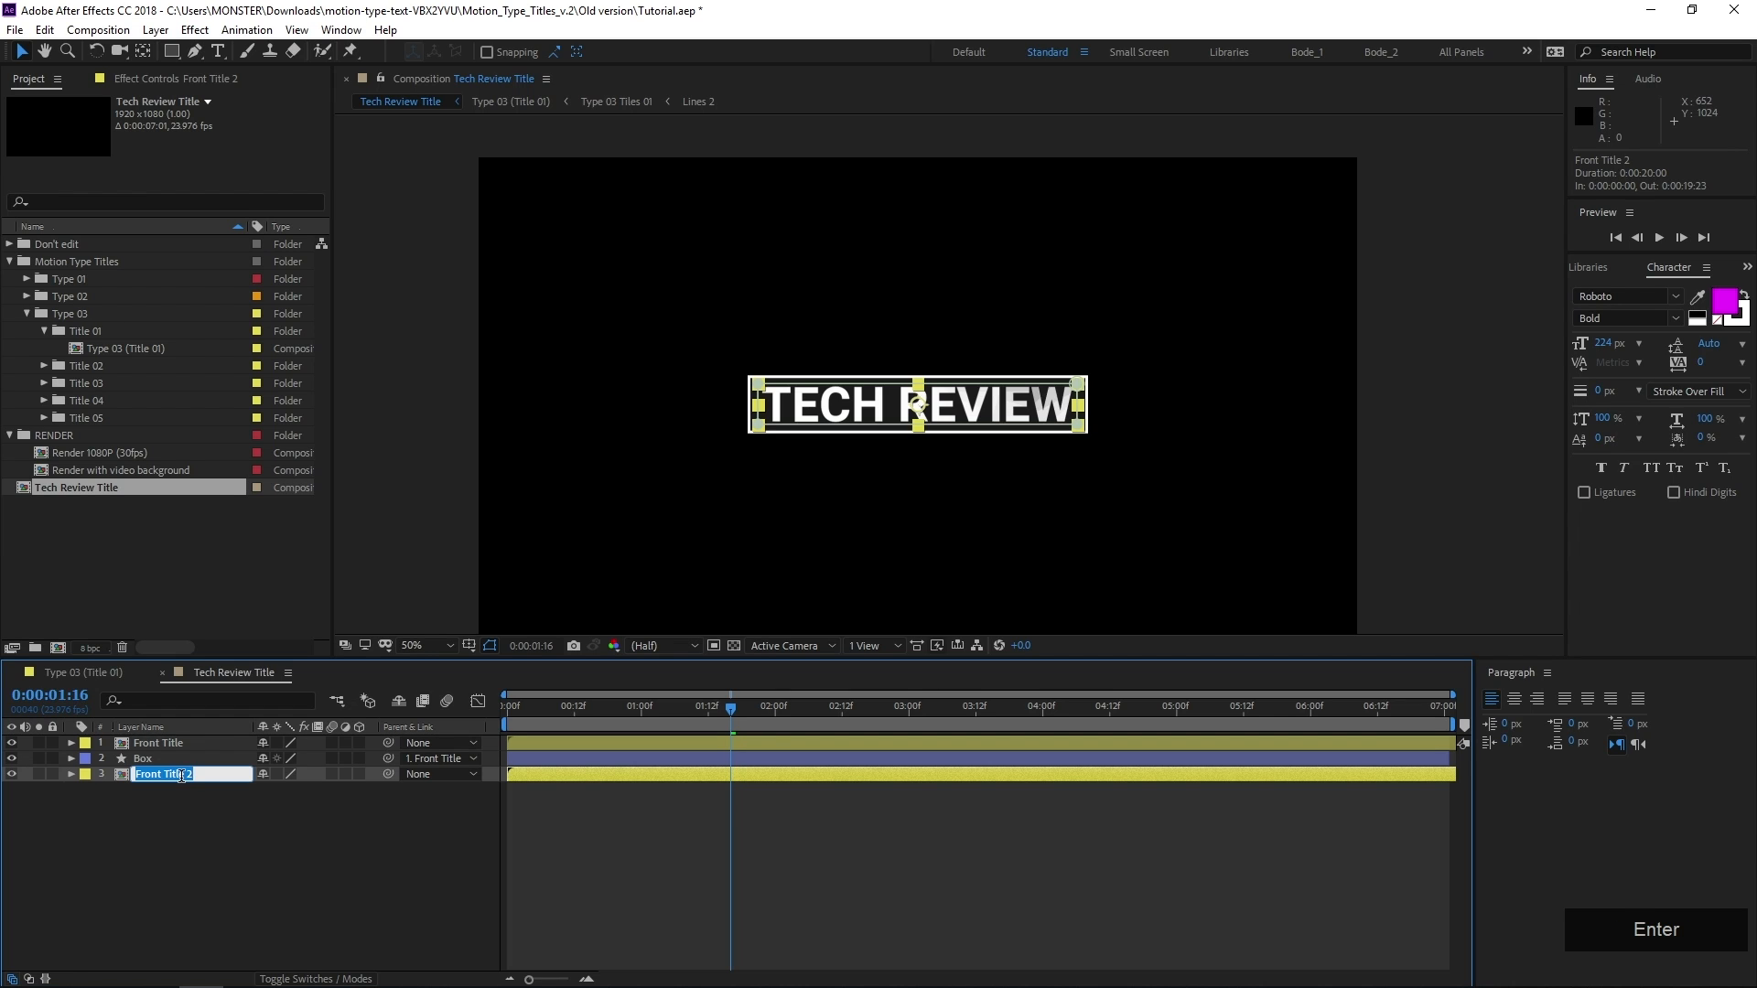
pyautogui.write('Rear Title')
pyautogui.press('Return')
# Scale the Rear Title layer up to 151% so it spans behind the box
pyautogui.press('s')
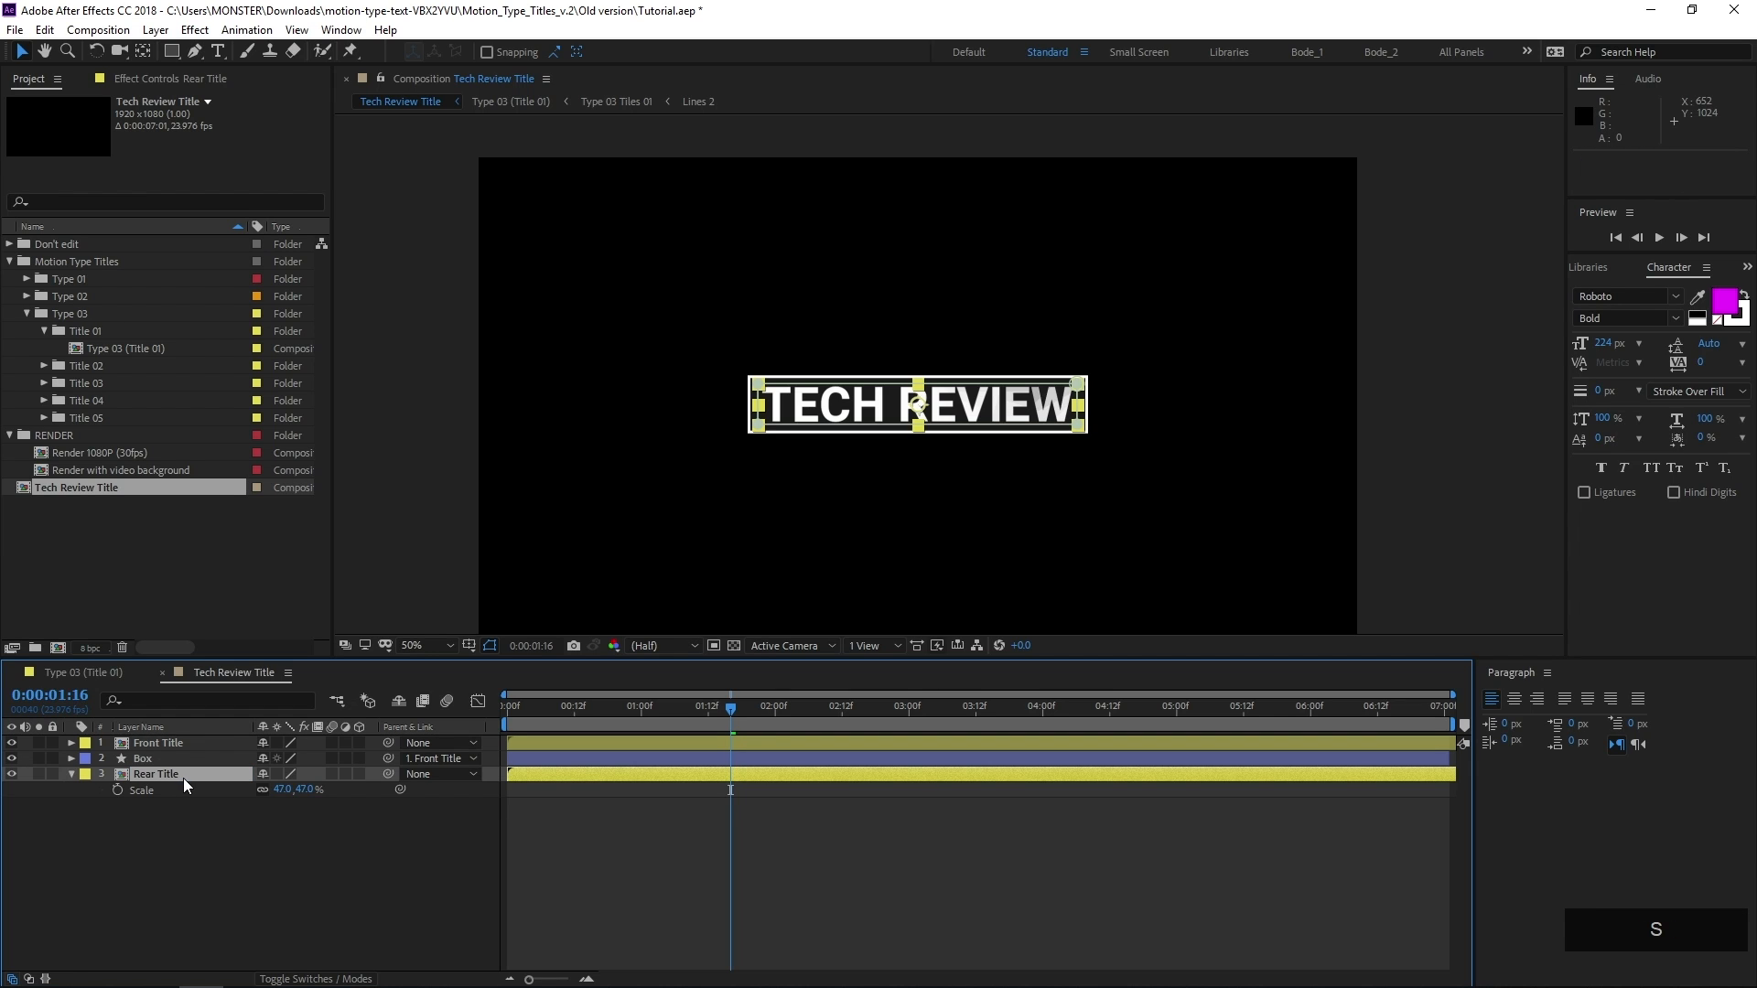
pyautogui.moveTo(281, 789); pyautogui.dragTo(382, 802)
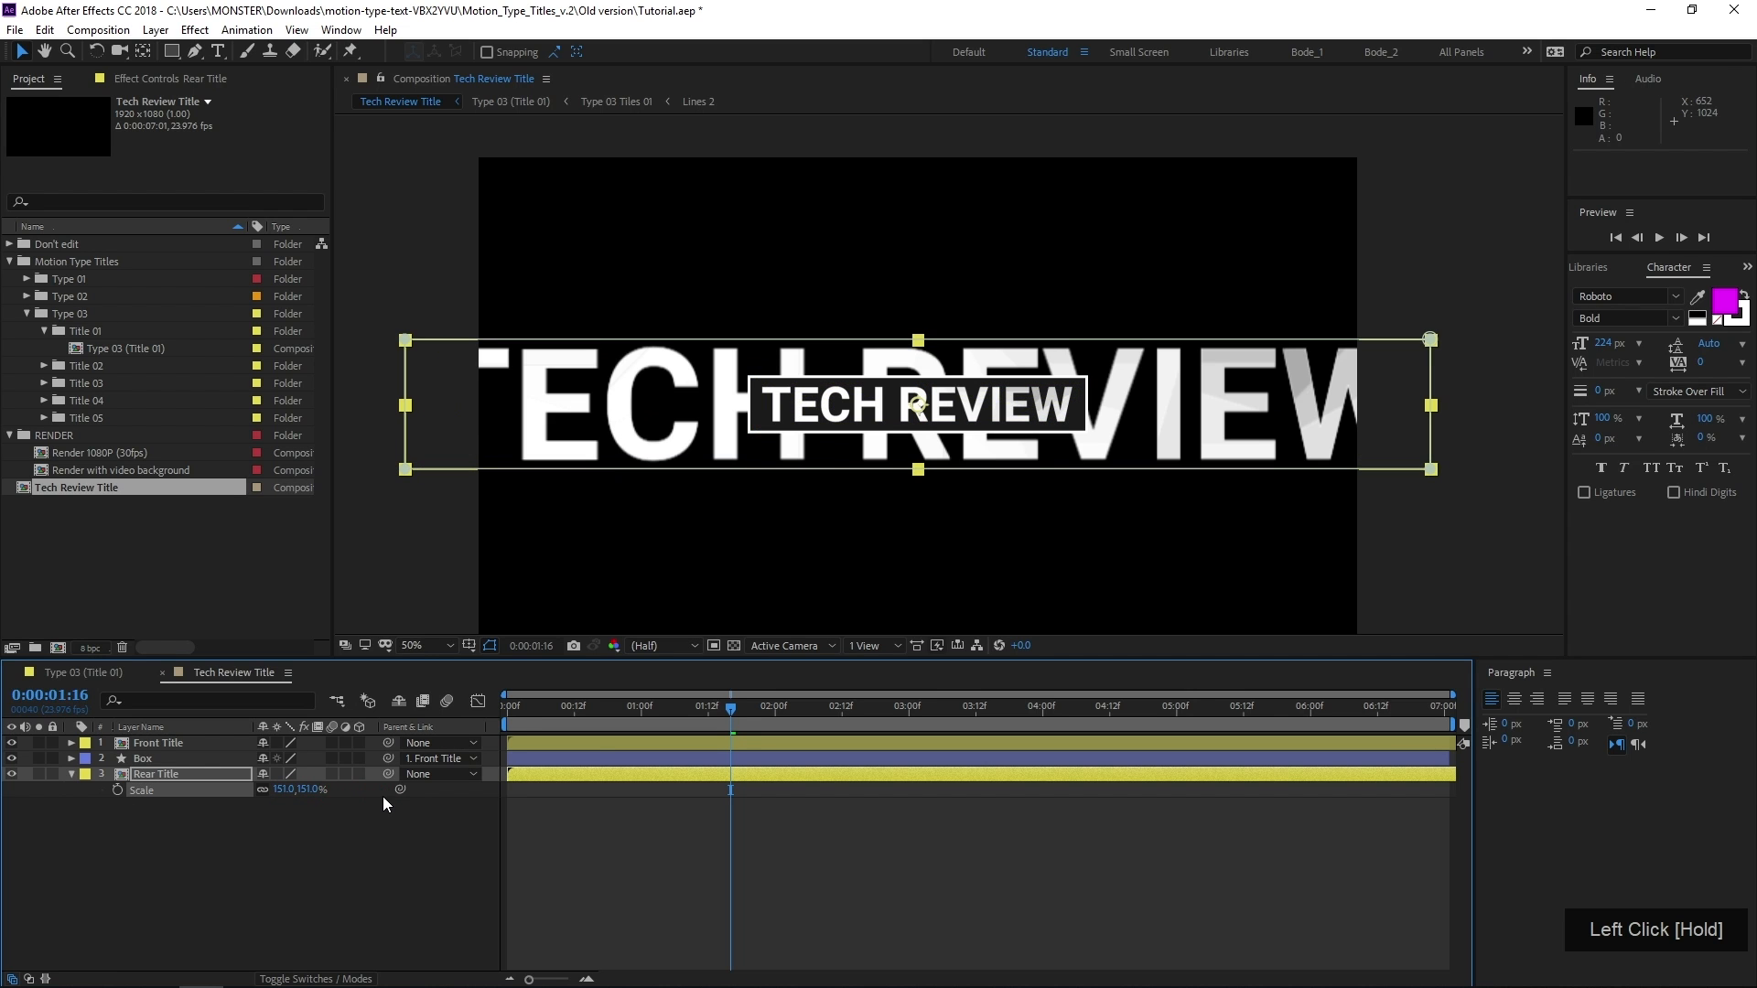
pyautogui.scroll(4, 983, 414)
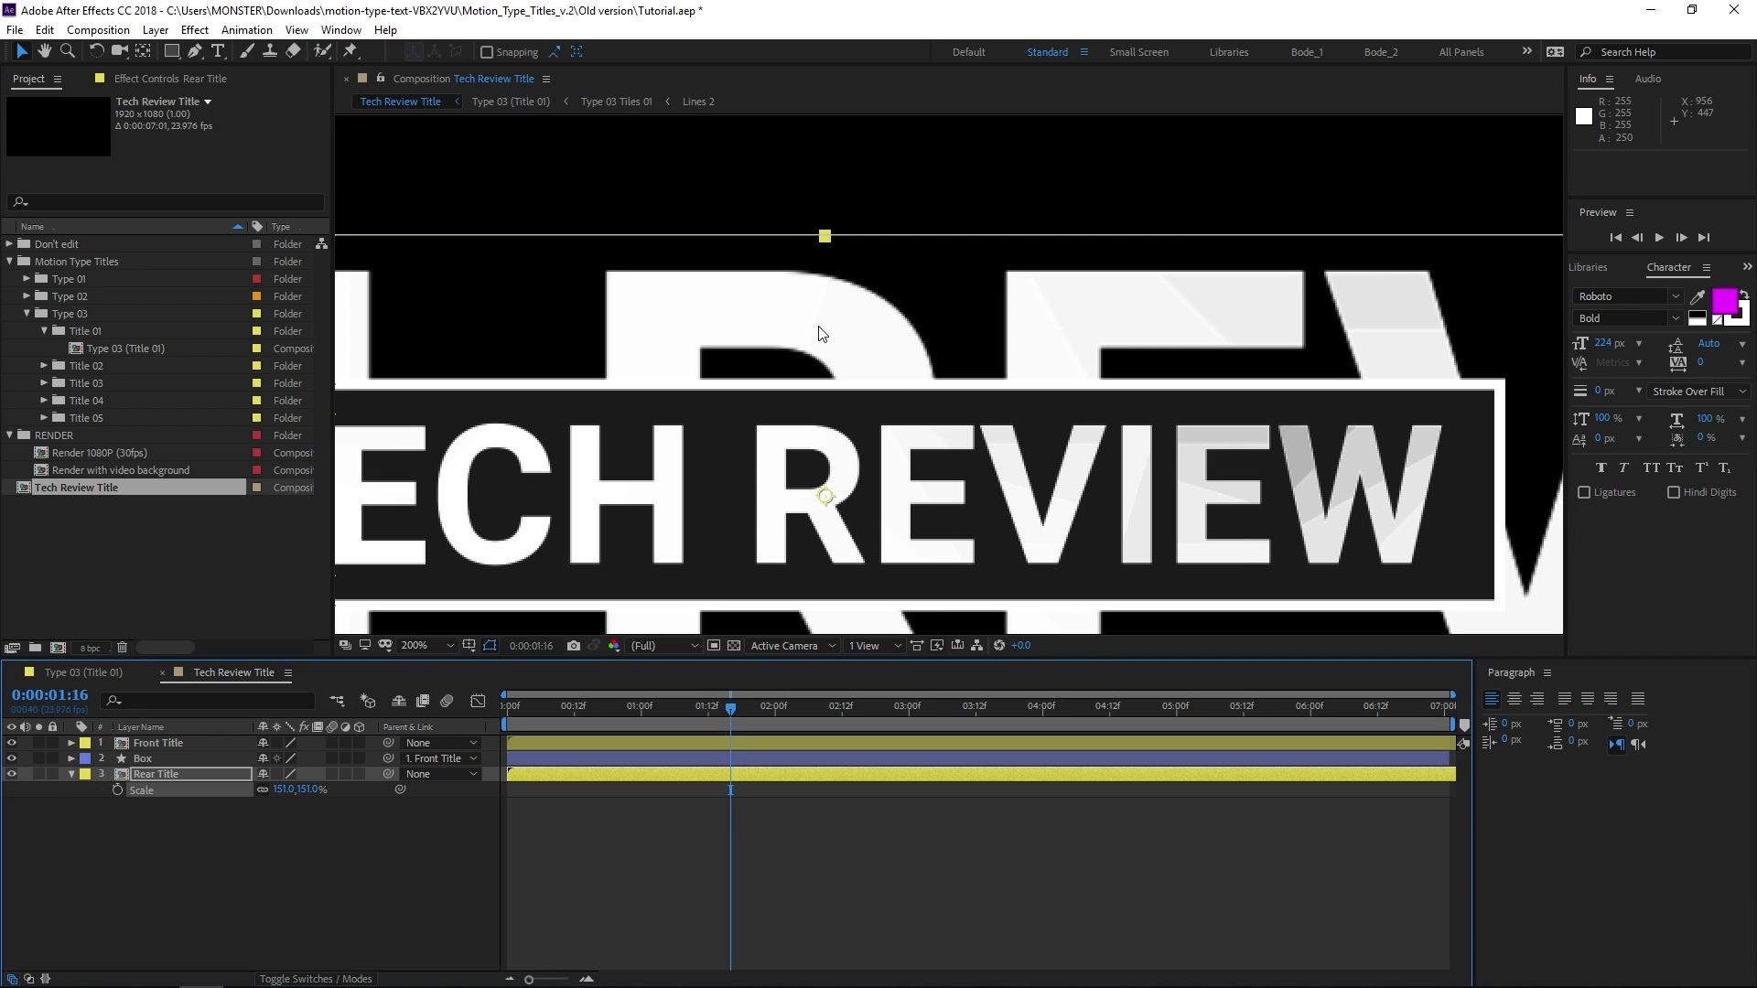
pyautogui.scroll(2, 1627, 271)
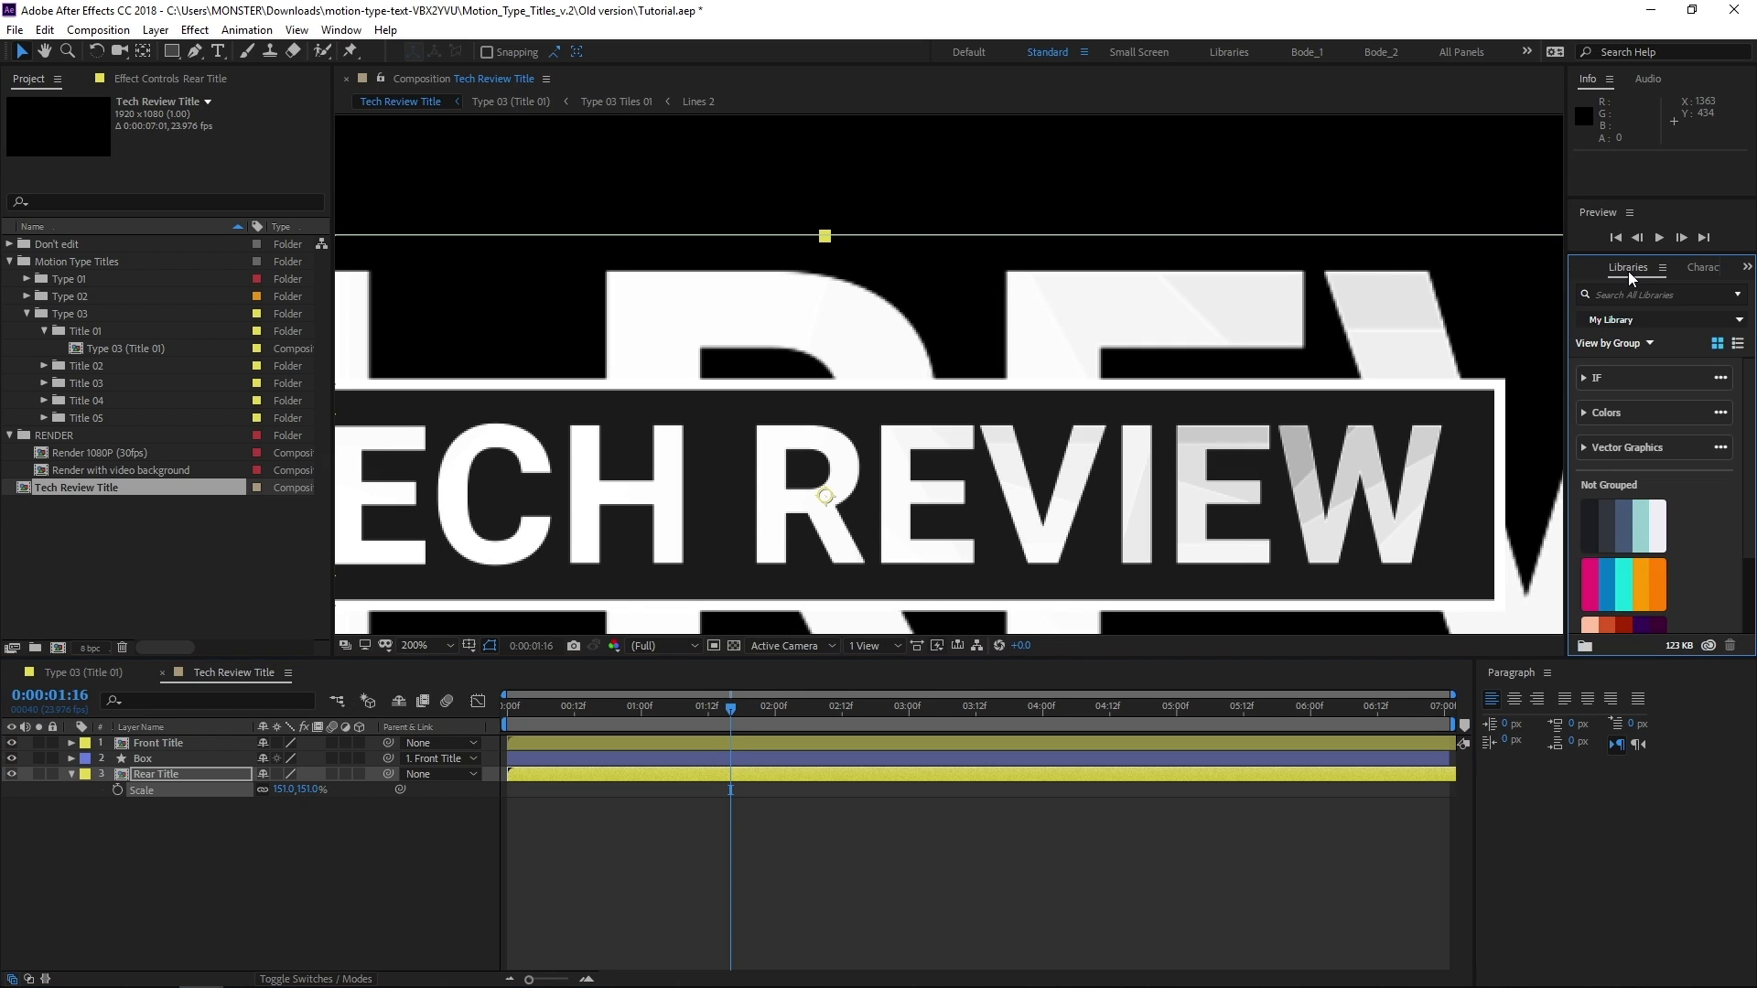
# Apply the Fast Box Blur effect to the Rear Title layer with a Blur Radius of 5
pyautogui.click(1601, 267)
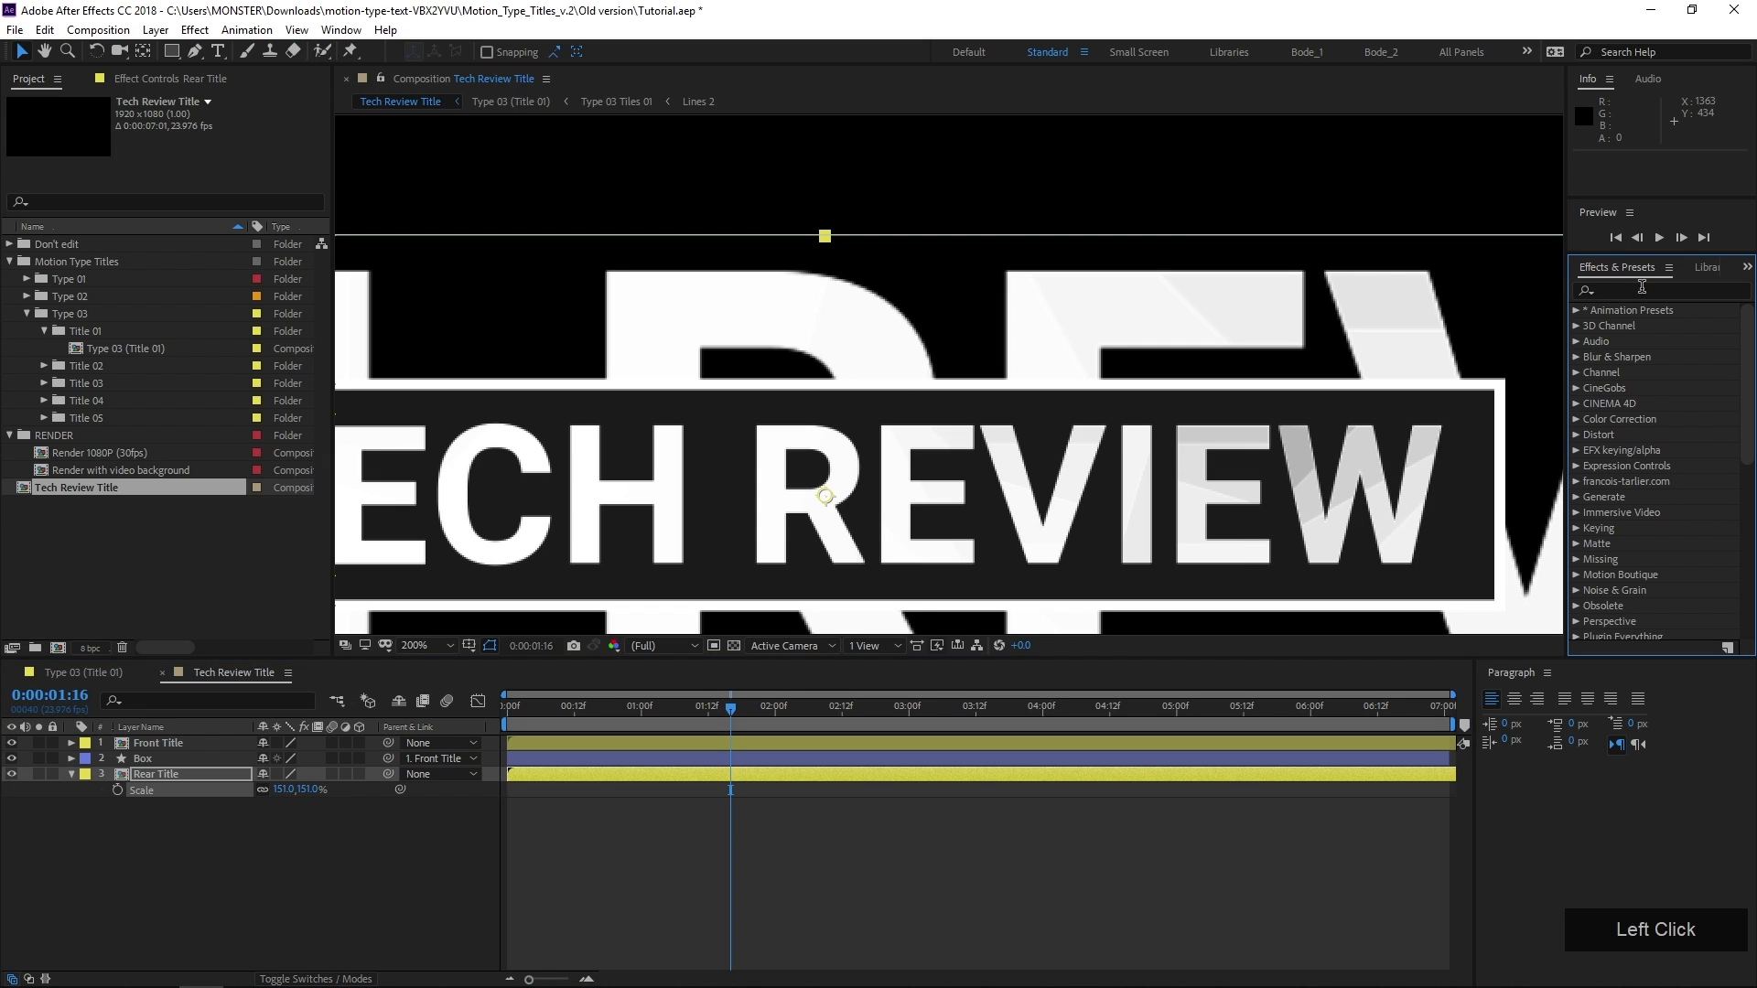
pyautogui.click(1639, 289)
pyautogui.write('faST')
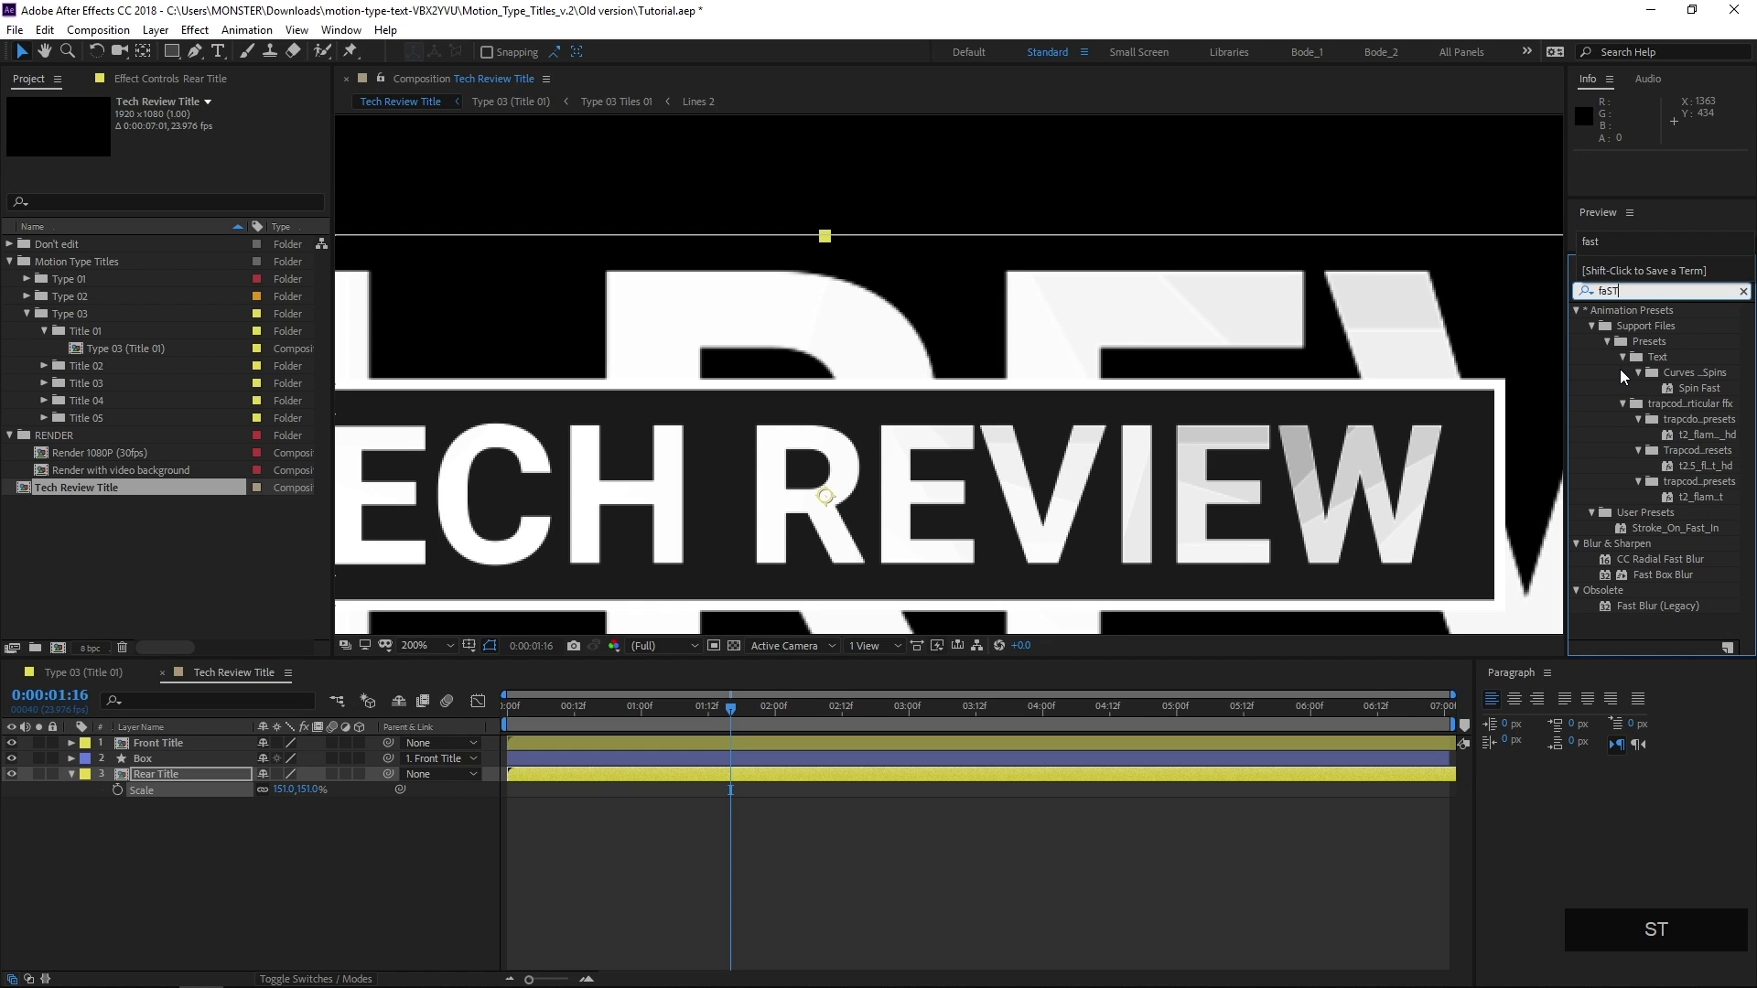
pyautogui.press('capslock')
pyautogui.moveTo(1649, 574); pyautogui.dragTo(700, 331)
pyautogui.click(186, 135)
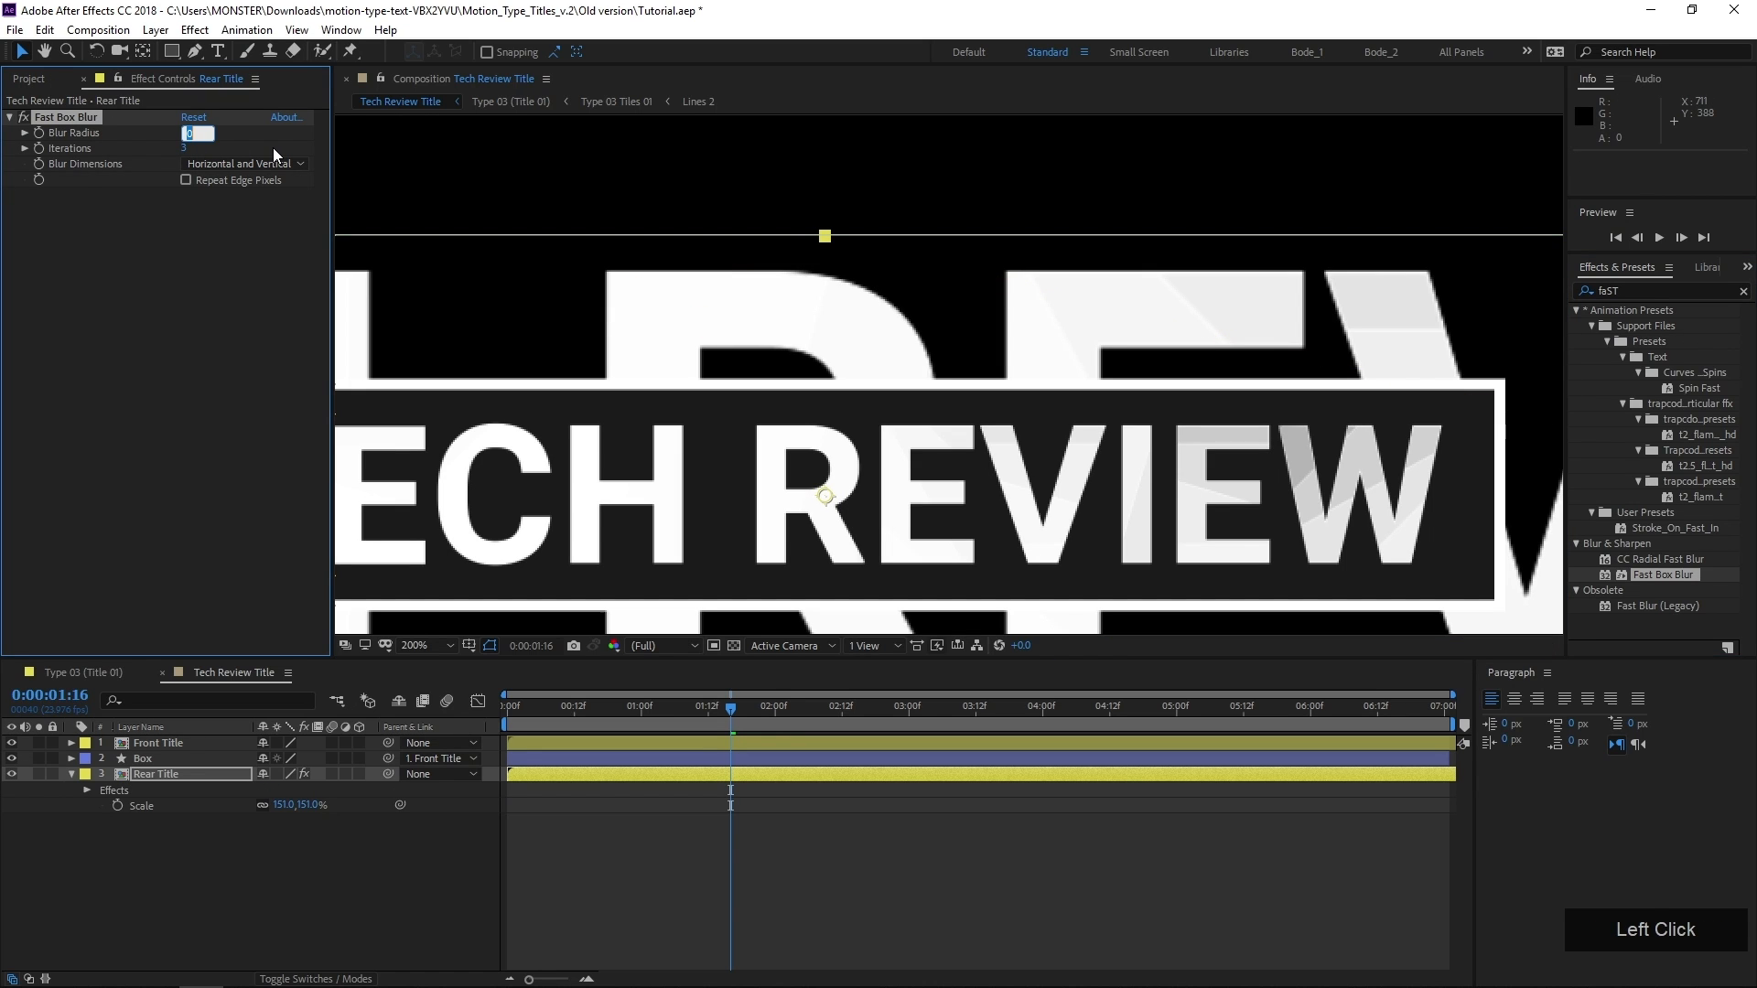
pyautogui.write('5')
pyautogui.press('KP_Enter')
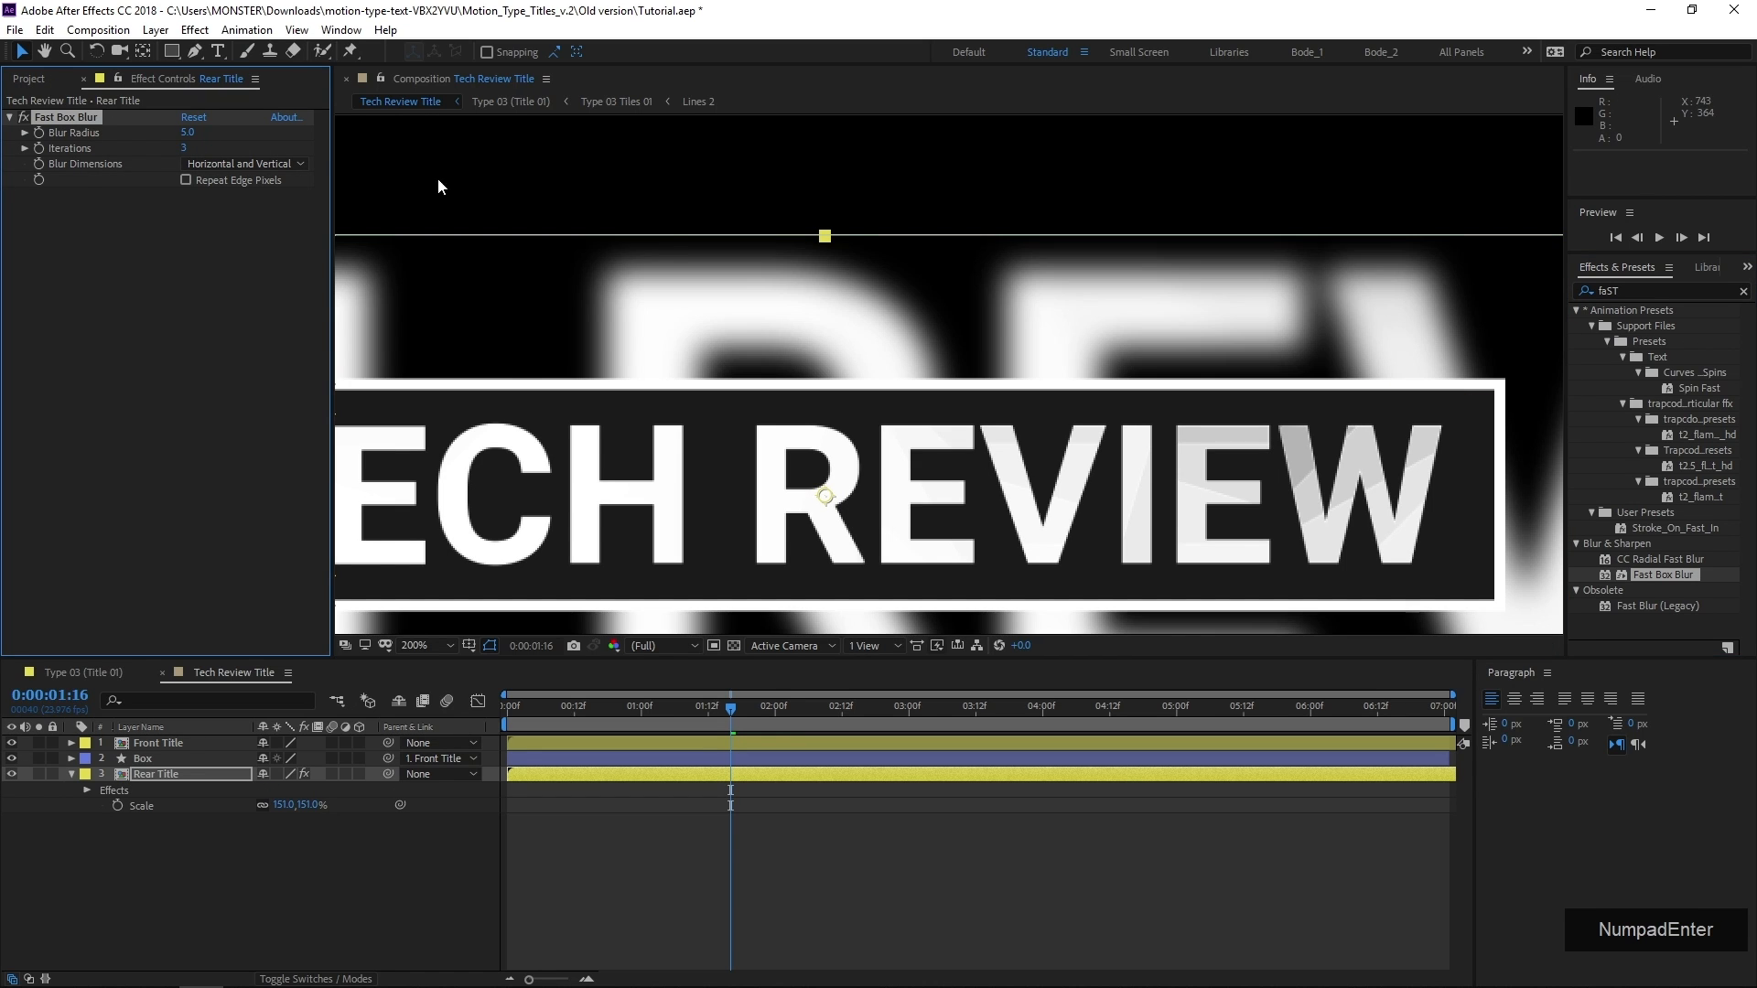
# Raise the Fast Box Blur's Blur Radius on the Rear Title layer to 7
pyautogui.scroll(-2, 485, 239)
pyautogui.scroll(1, 420, 254)
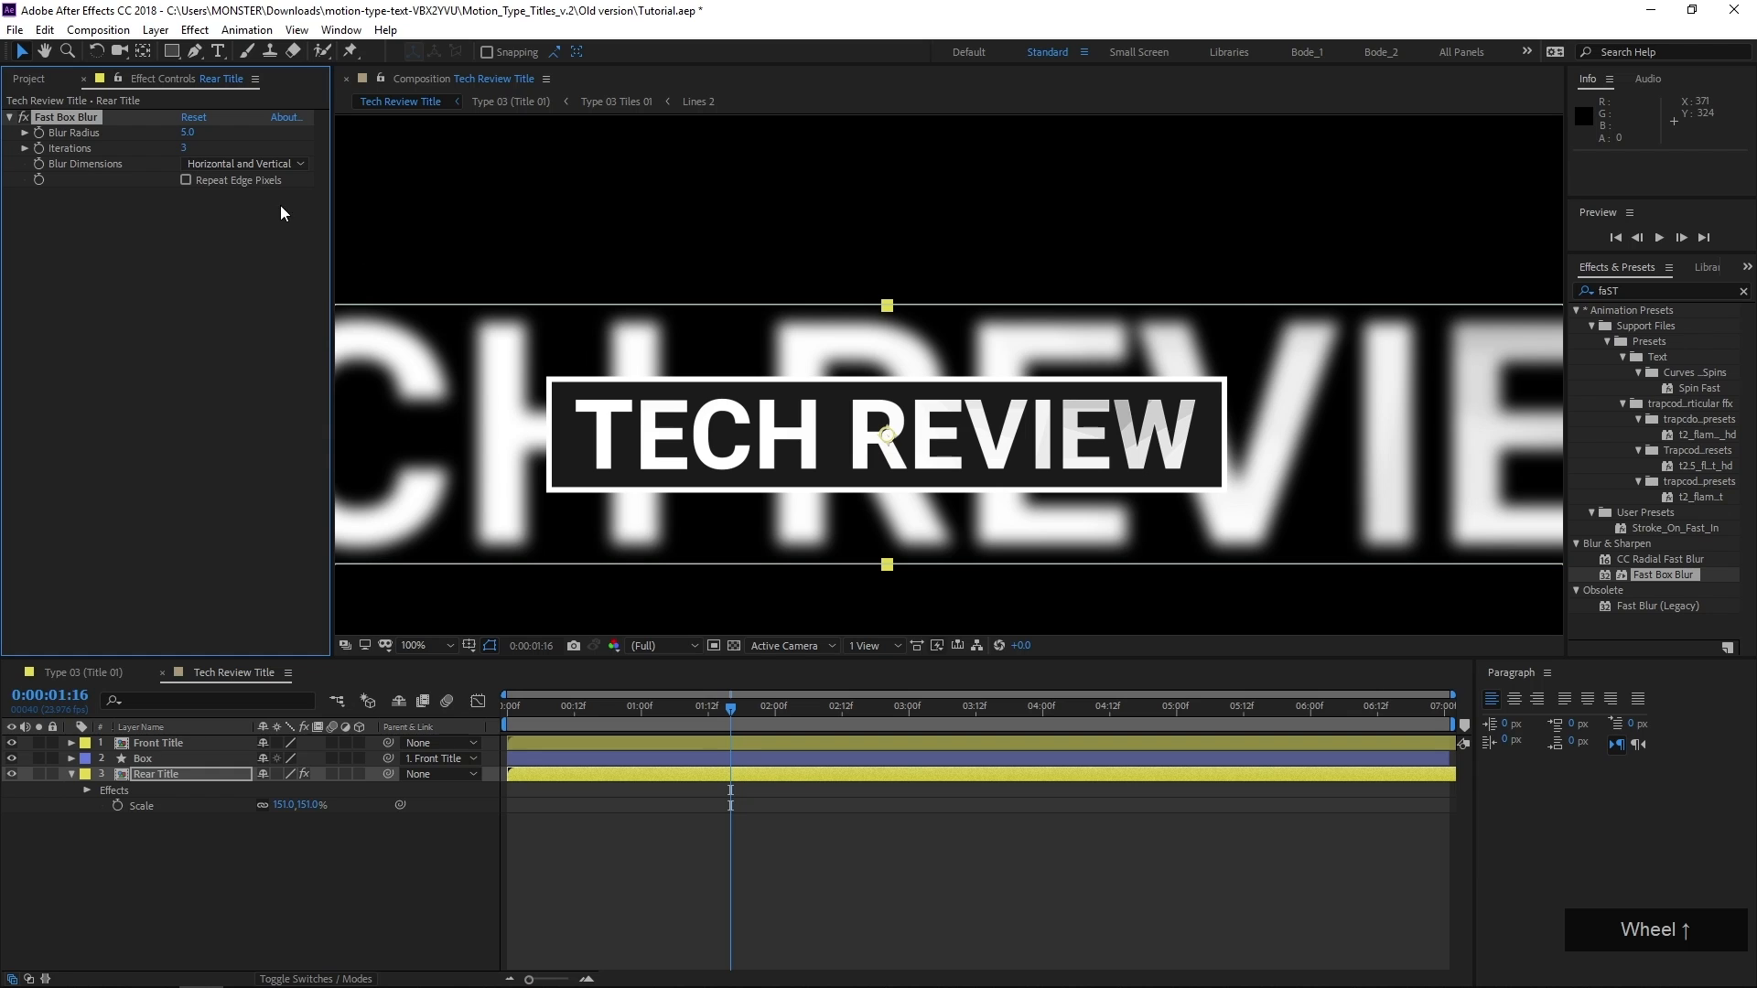
pyautogui.click(188, 134)
pyautogui.write('7')
pyautogui.press('KP_Enter')
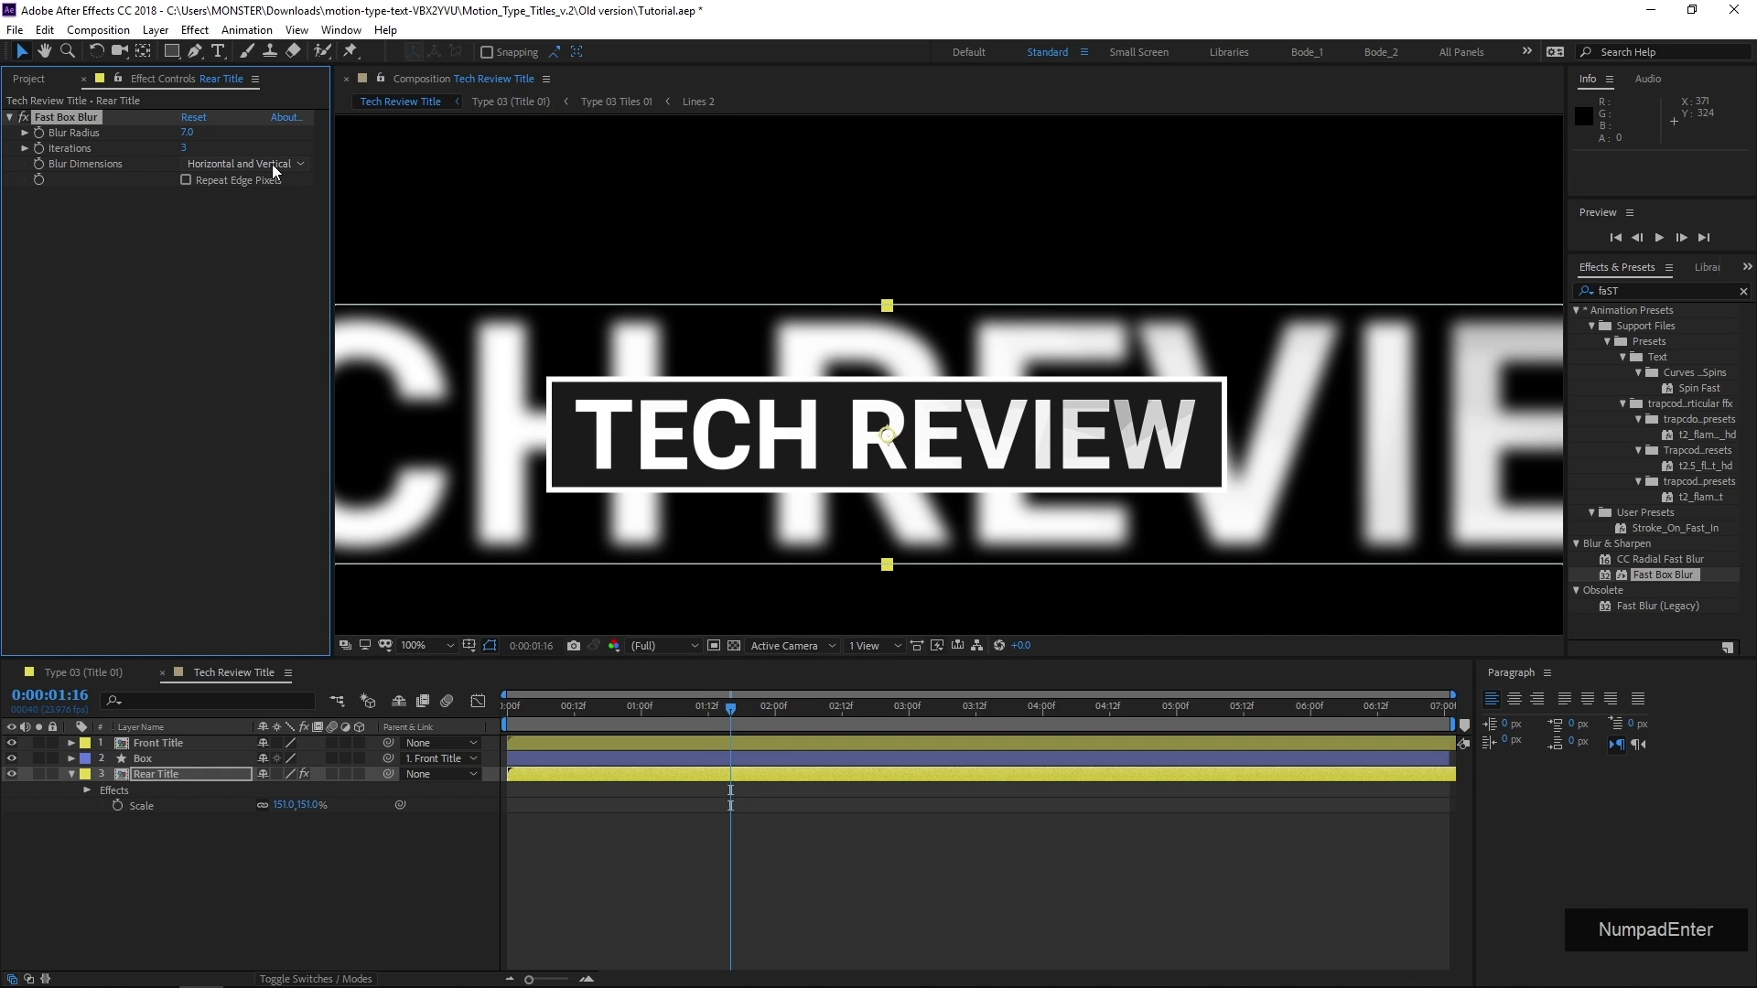
# Set the Rear Title layer's opacity to 15% and preview the composition from the beginning
pyautogui.click(216, 777)
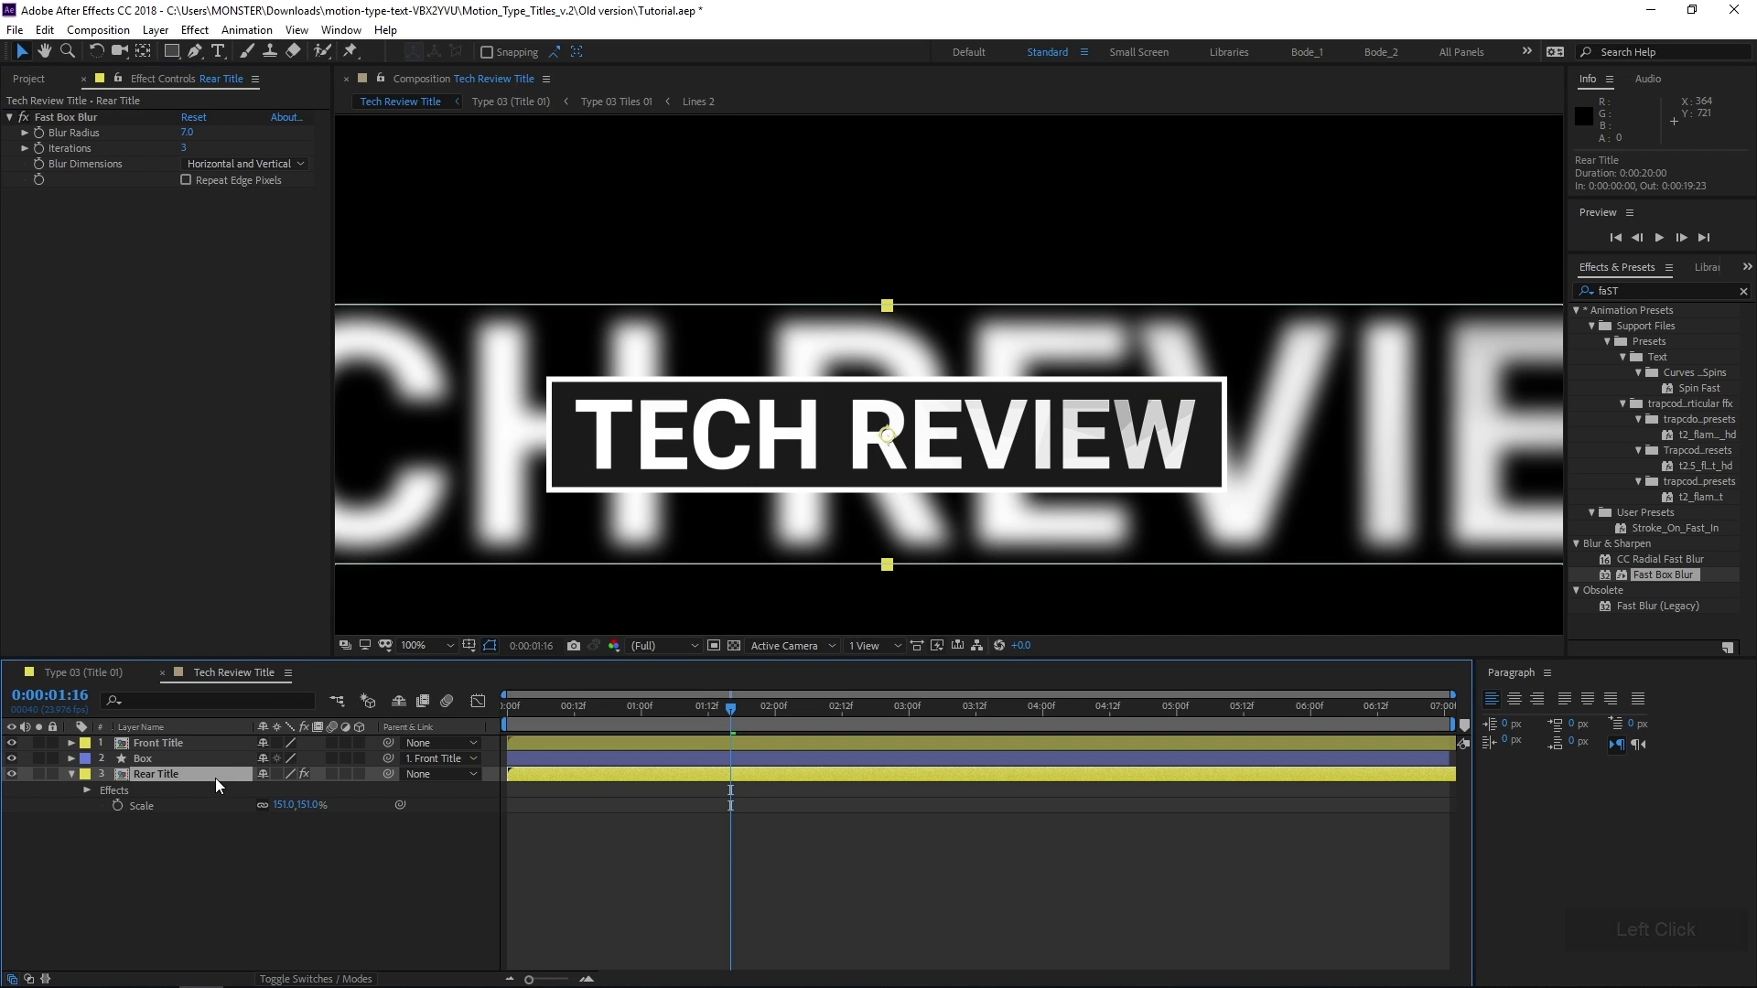
pyautogui.press('t')
pyautogui.click(267, 790)
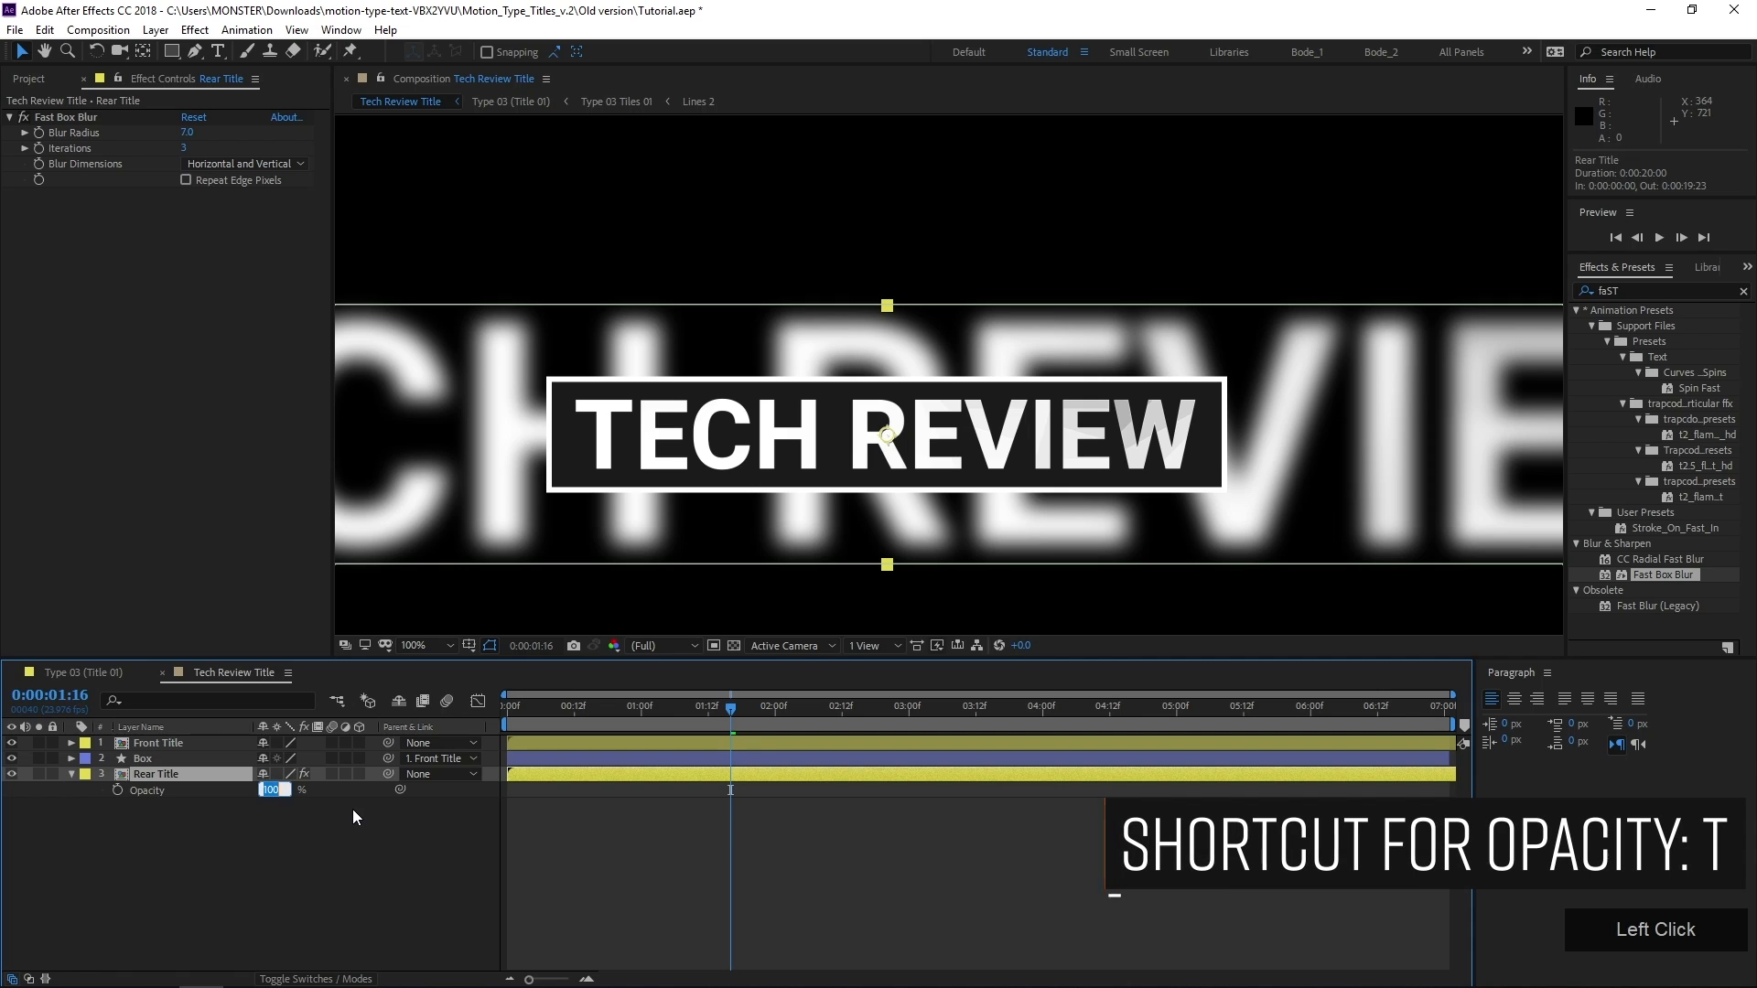
pyautogui.write('15')
pyautogui.press('KP_Enter')
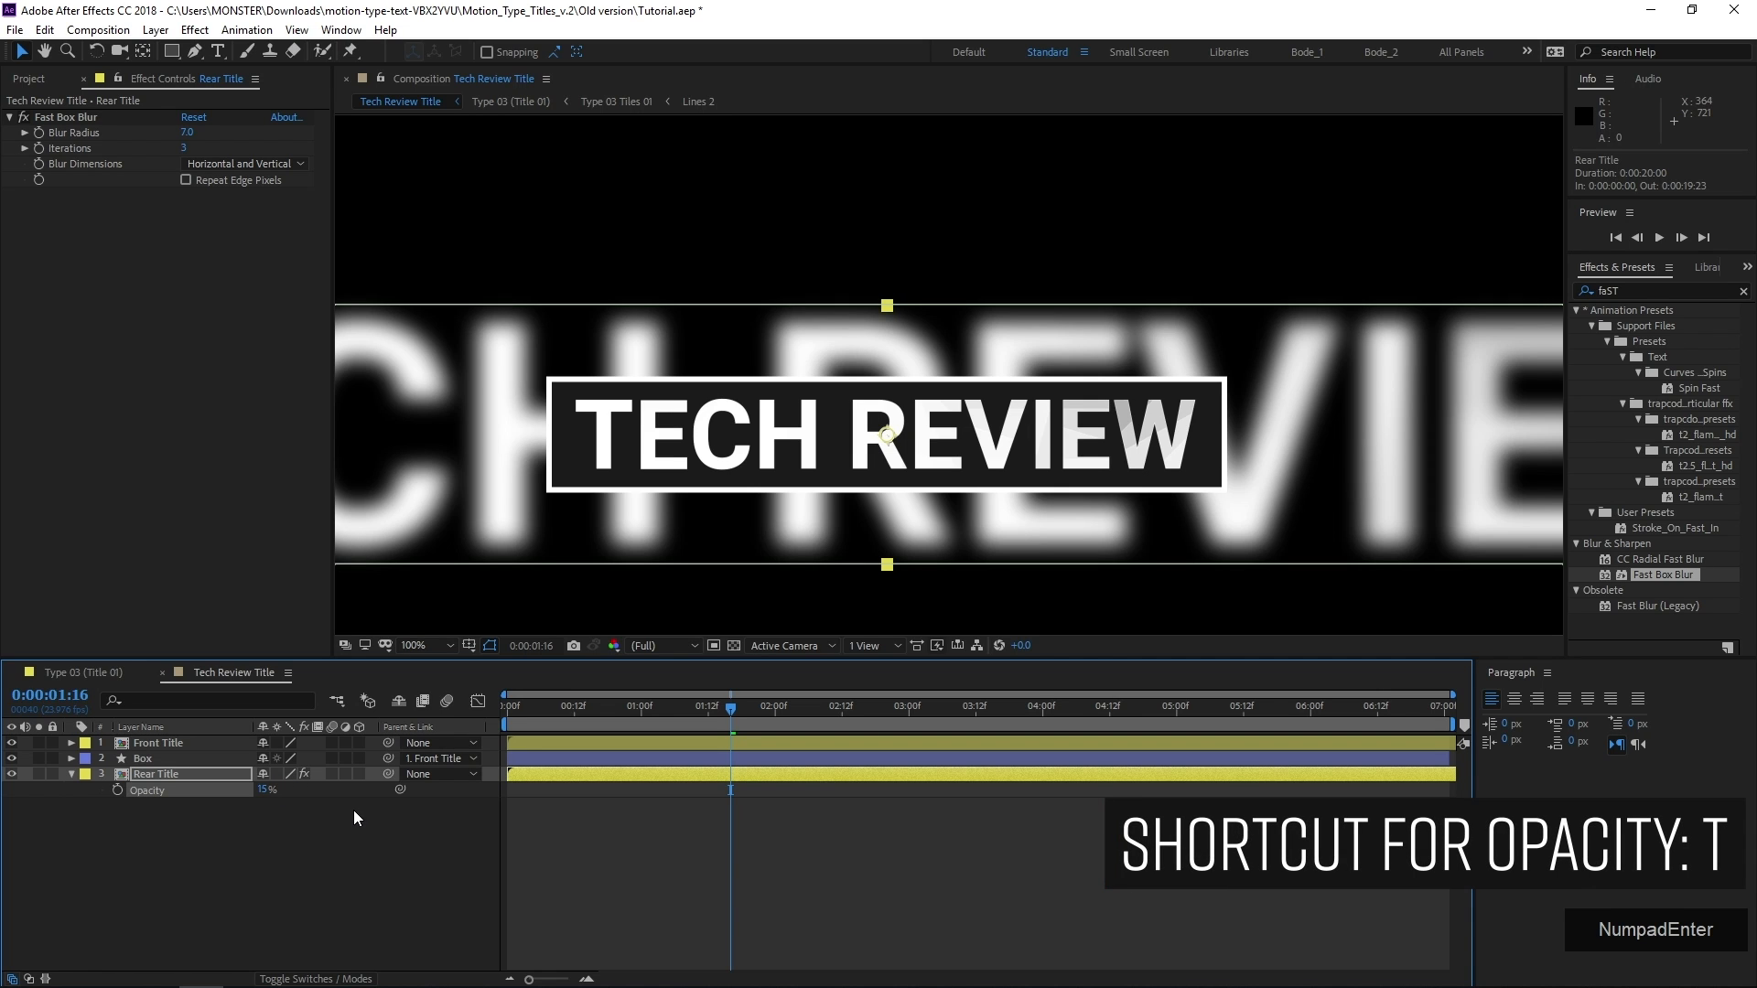
pyautogui.scroll(-2, 589, 470)
pyautogui.moveTo(589, 471); pyautogui.dragTo(561, 507)
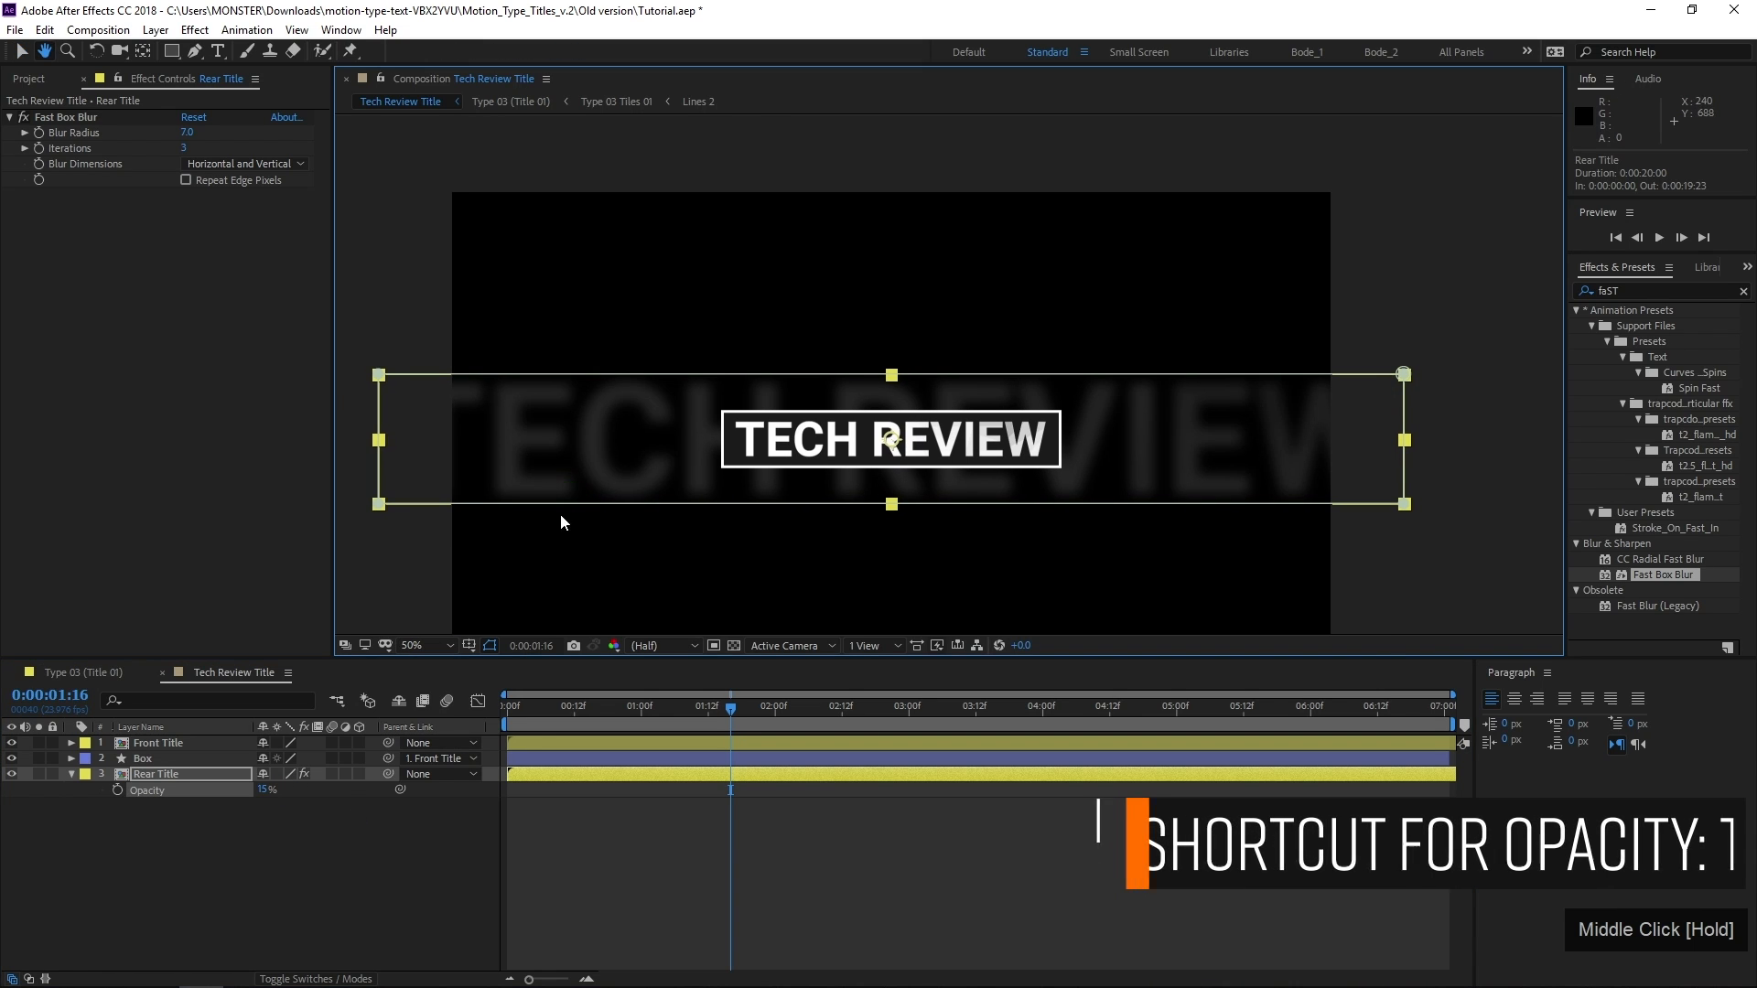
pyautogui.moveTo(520, 711); pyautogui.dragTo(449, 729)
pyautogui.press('space')
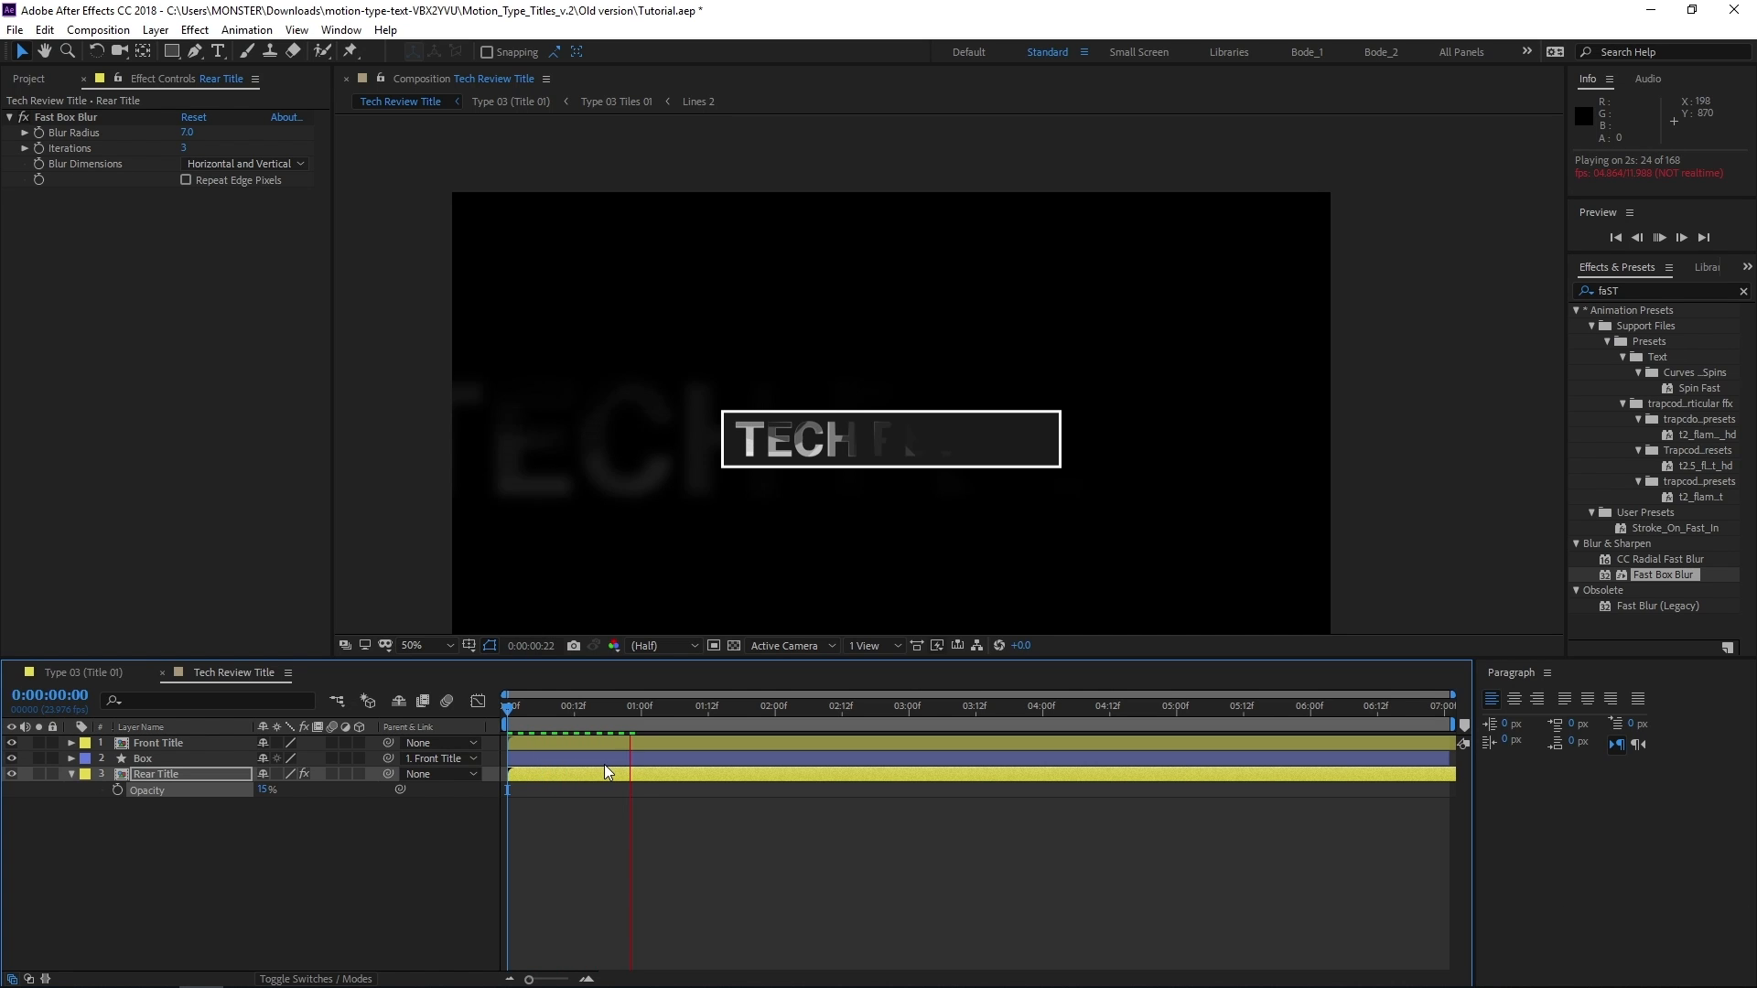
pyautogui.press('space')
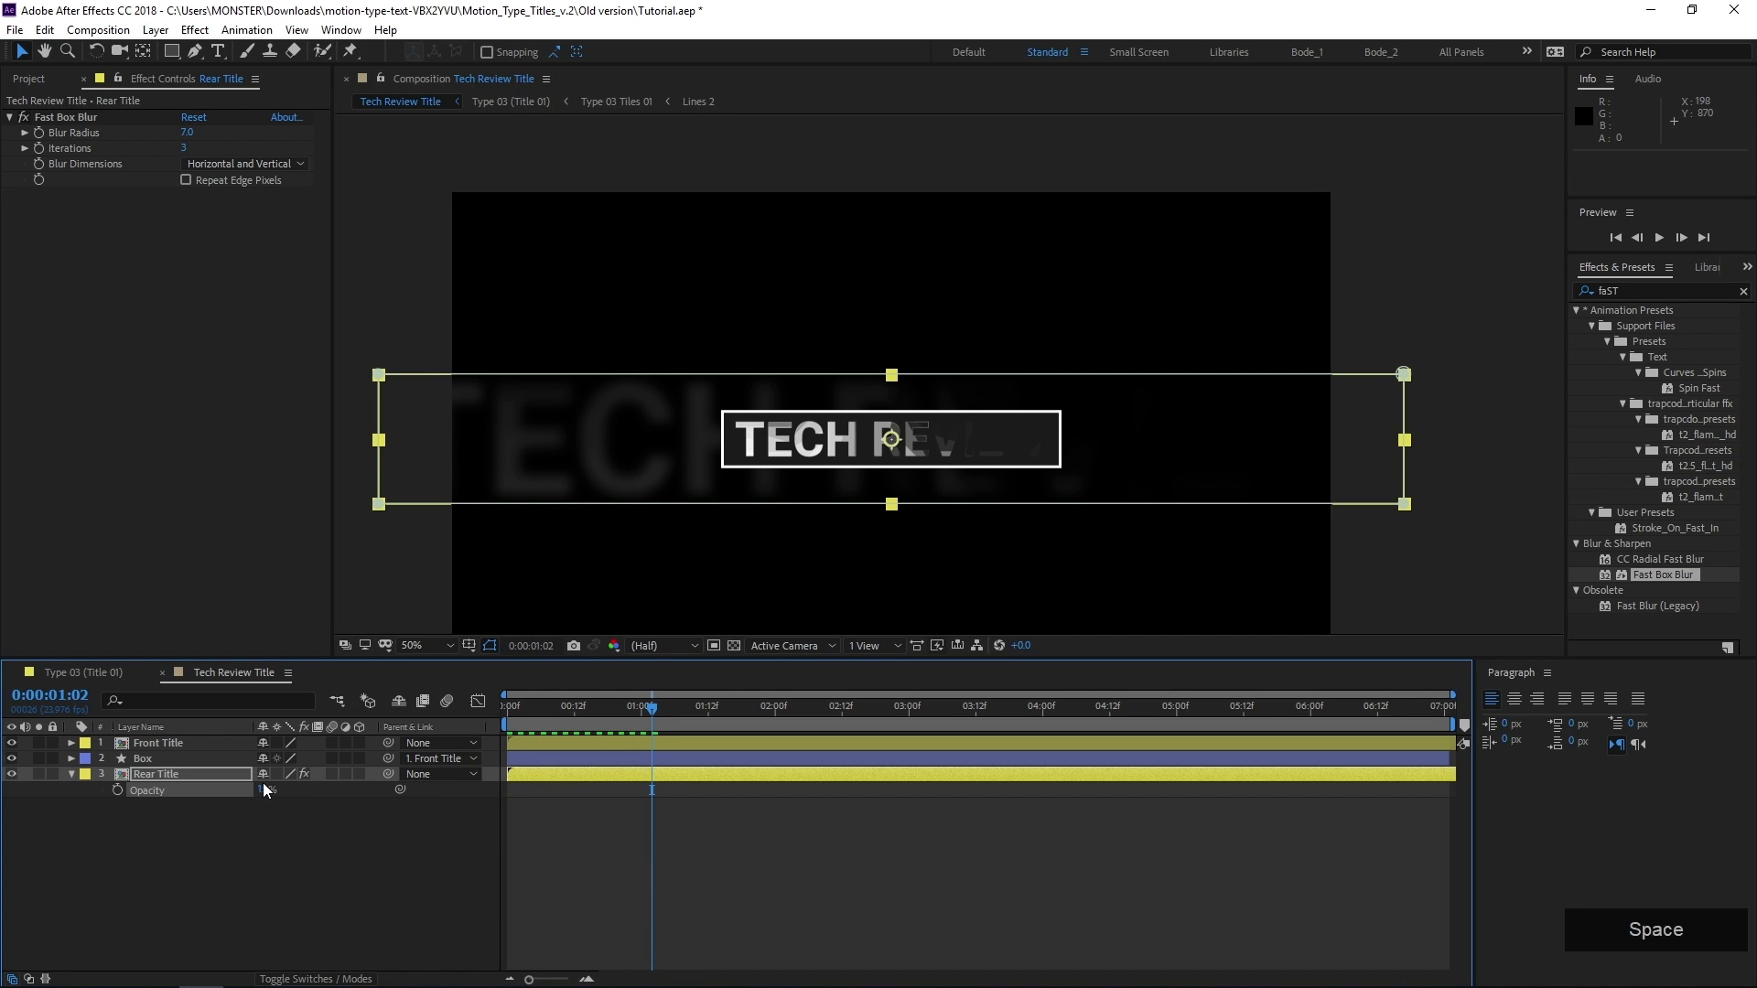
# Enlarge the Rear Title layer to a scale of about 157.6%
pyautogui.click(209, 776)
pyautogui.press('s')
pyautogui.moveTo(305, 790); pyautogui.dragTo(324, 789)
pyautogui.click(679, 860)
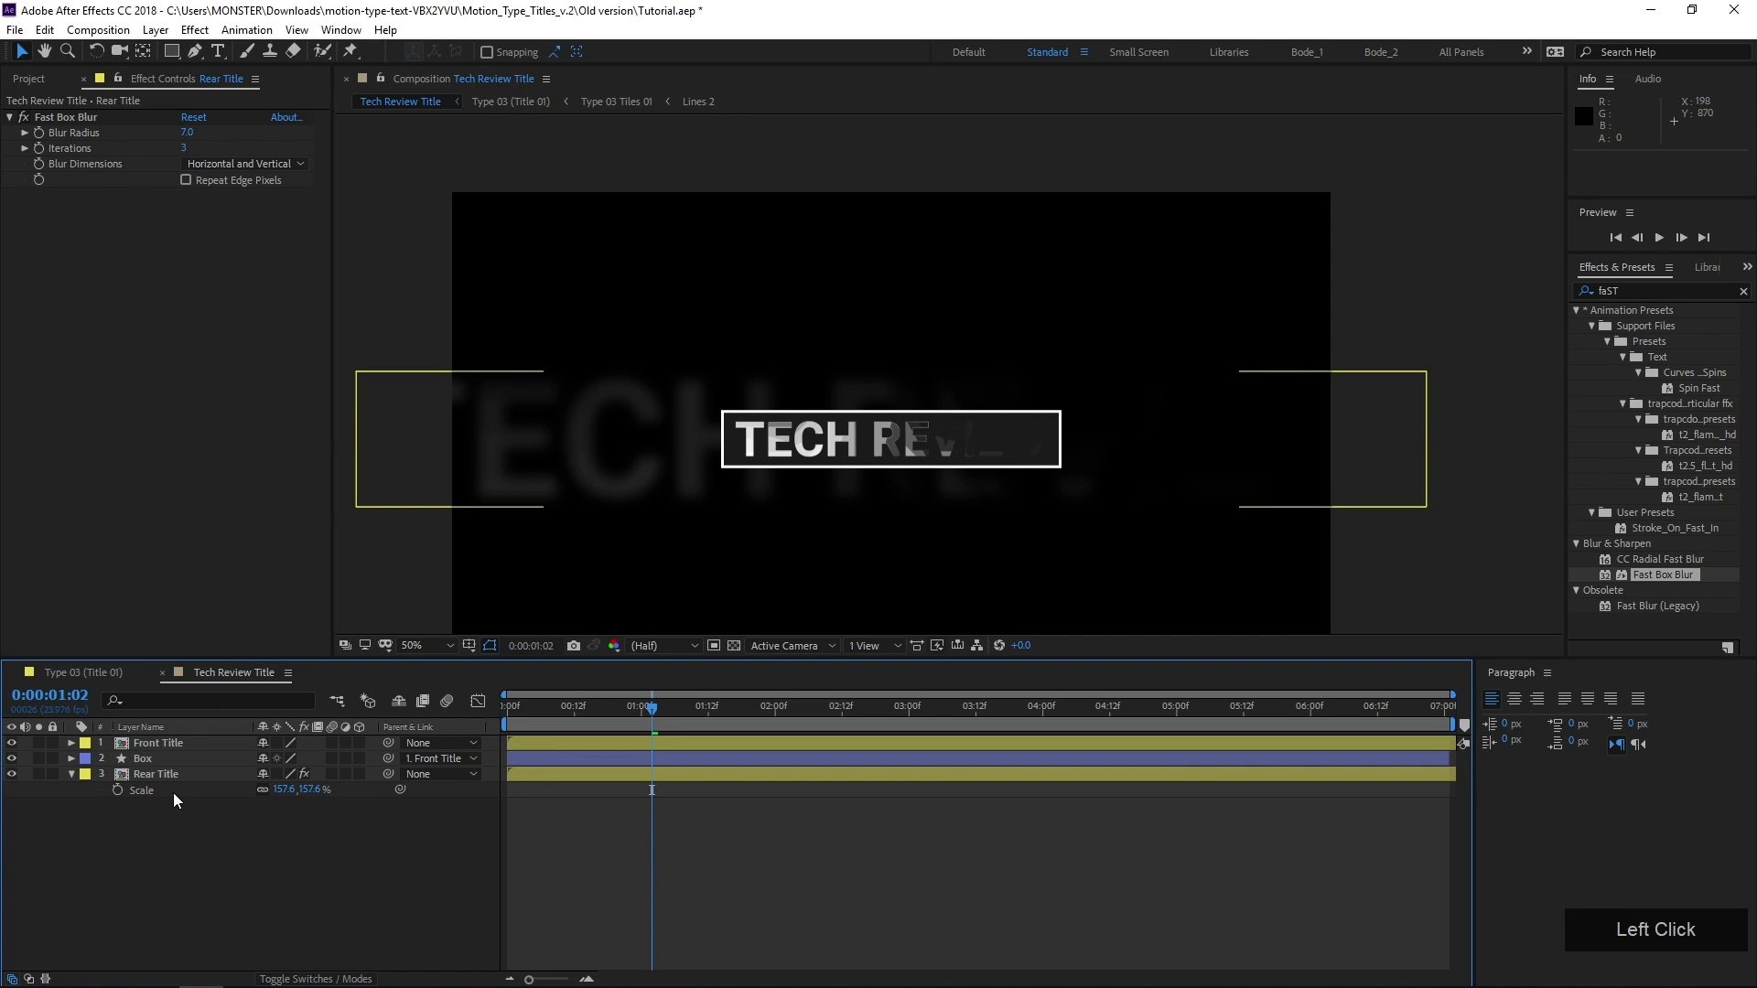
# Shift the Front Title and Rear Title layers together so both start at 0:00:00:23, leaving the Box layer in place
pyautogui.click(170, 759)
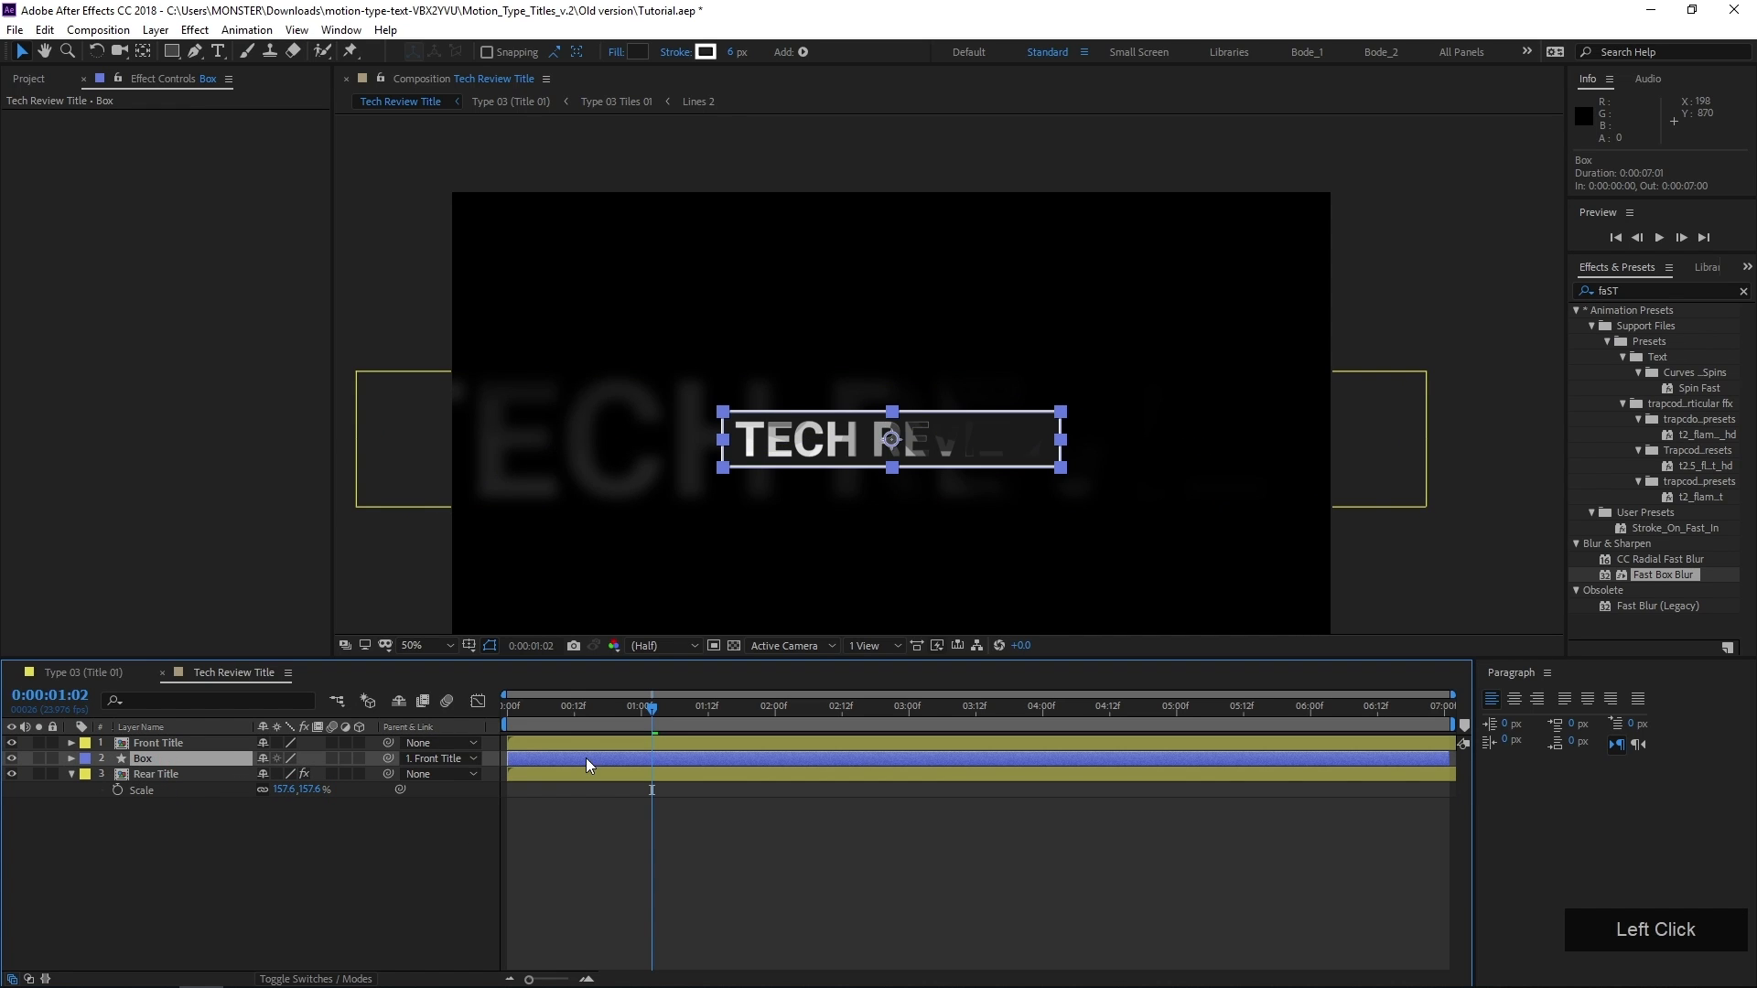
pyautogui.click(562, 741)
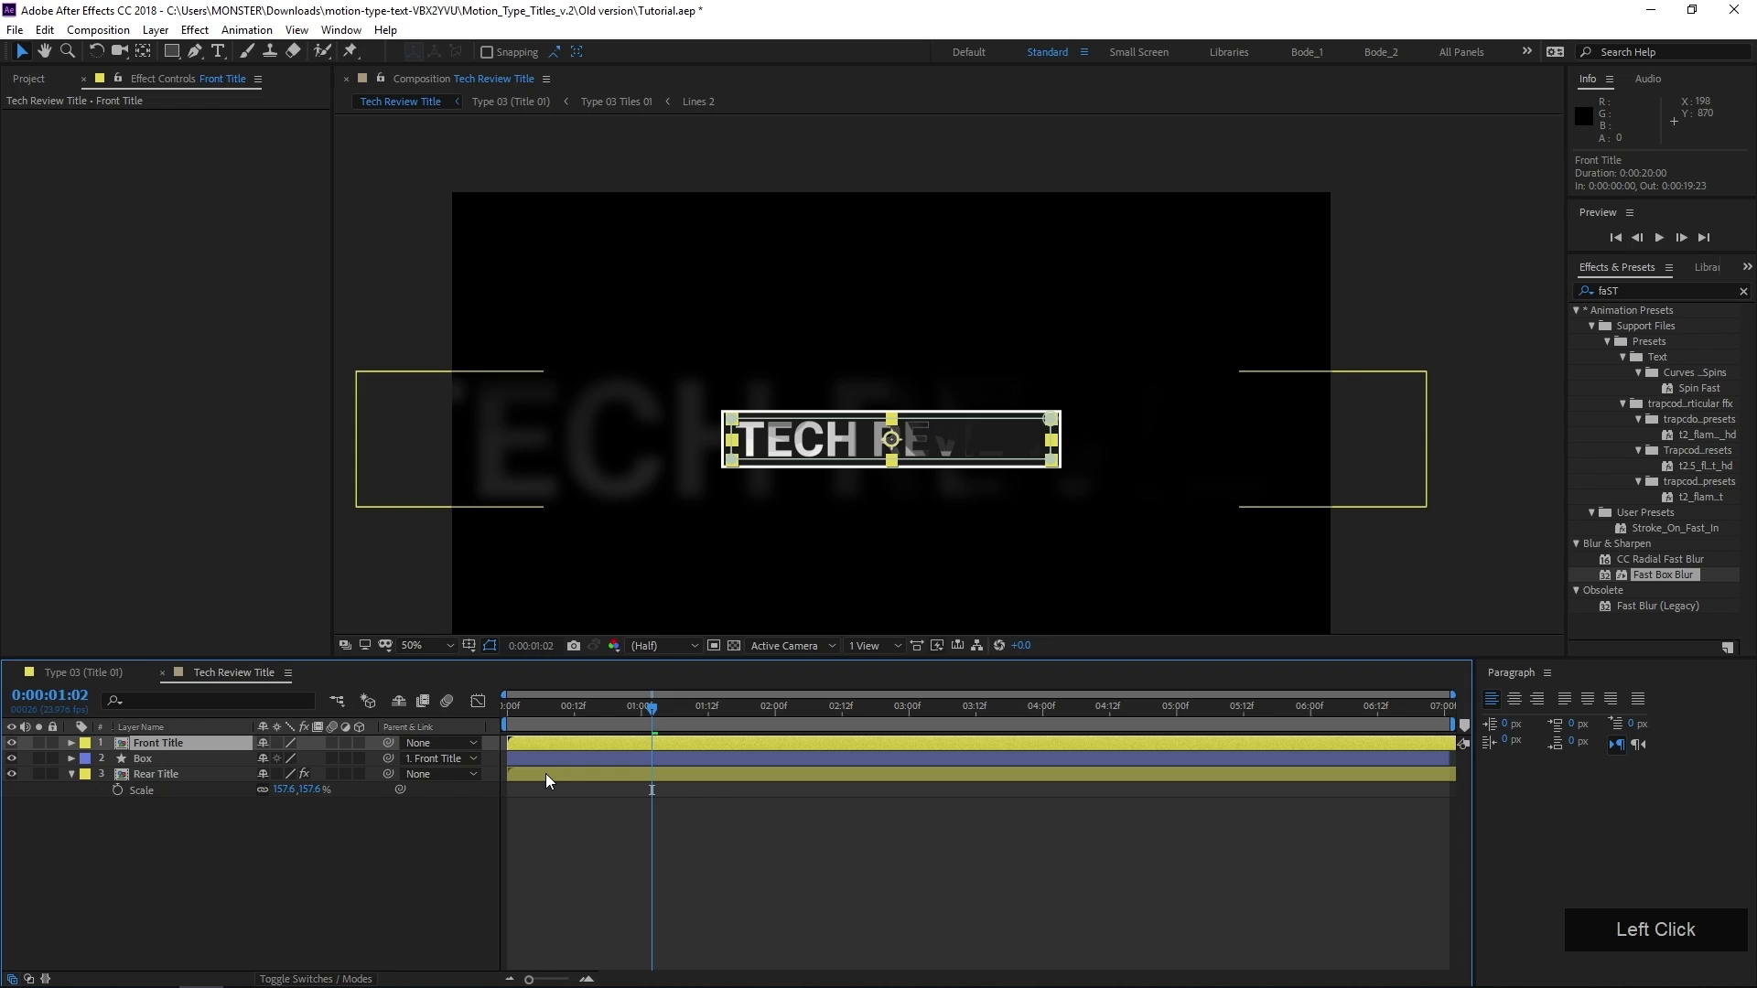
pyautogui.keyDown('shift'); pyautogui.click(544, 774); pyautogui.keyUp('shift')
pyautogui.click(531, 804)
pyautogui.click(530, 774)
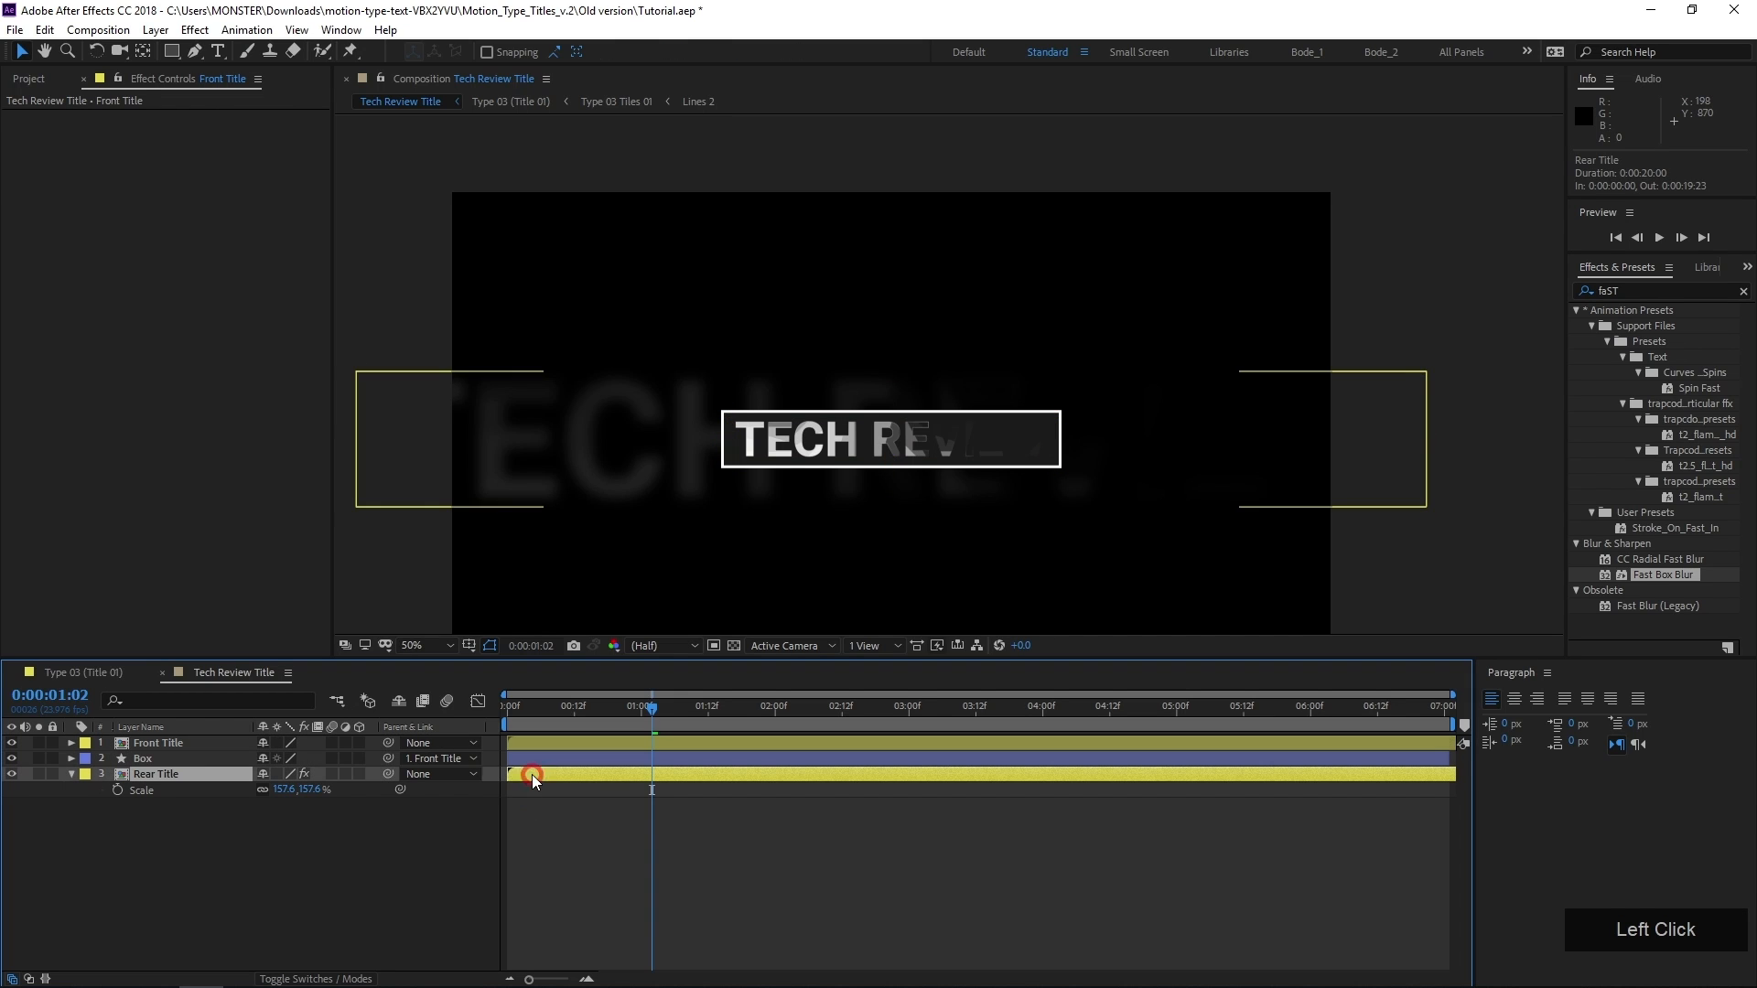
pyautogui.keyDown('ctrl'); pyautogui.click(538, 743); pyautogui.keyUp('ctrl')
pyautogui.moveTo(540, 743); pyautogui.dragTo(667, 749)
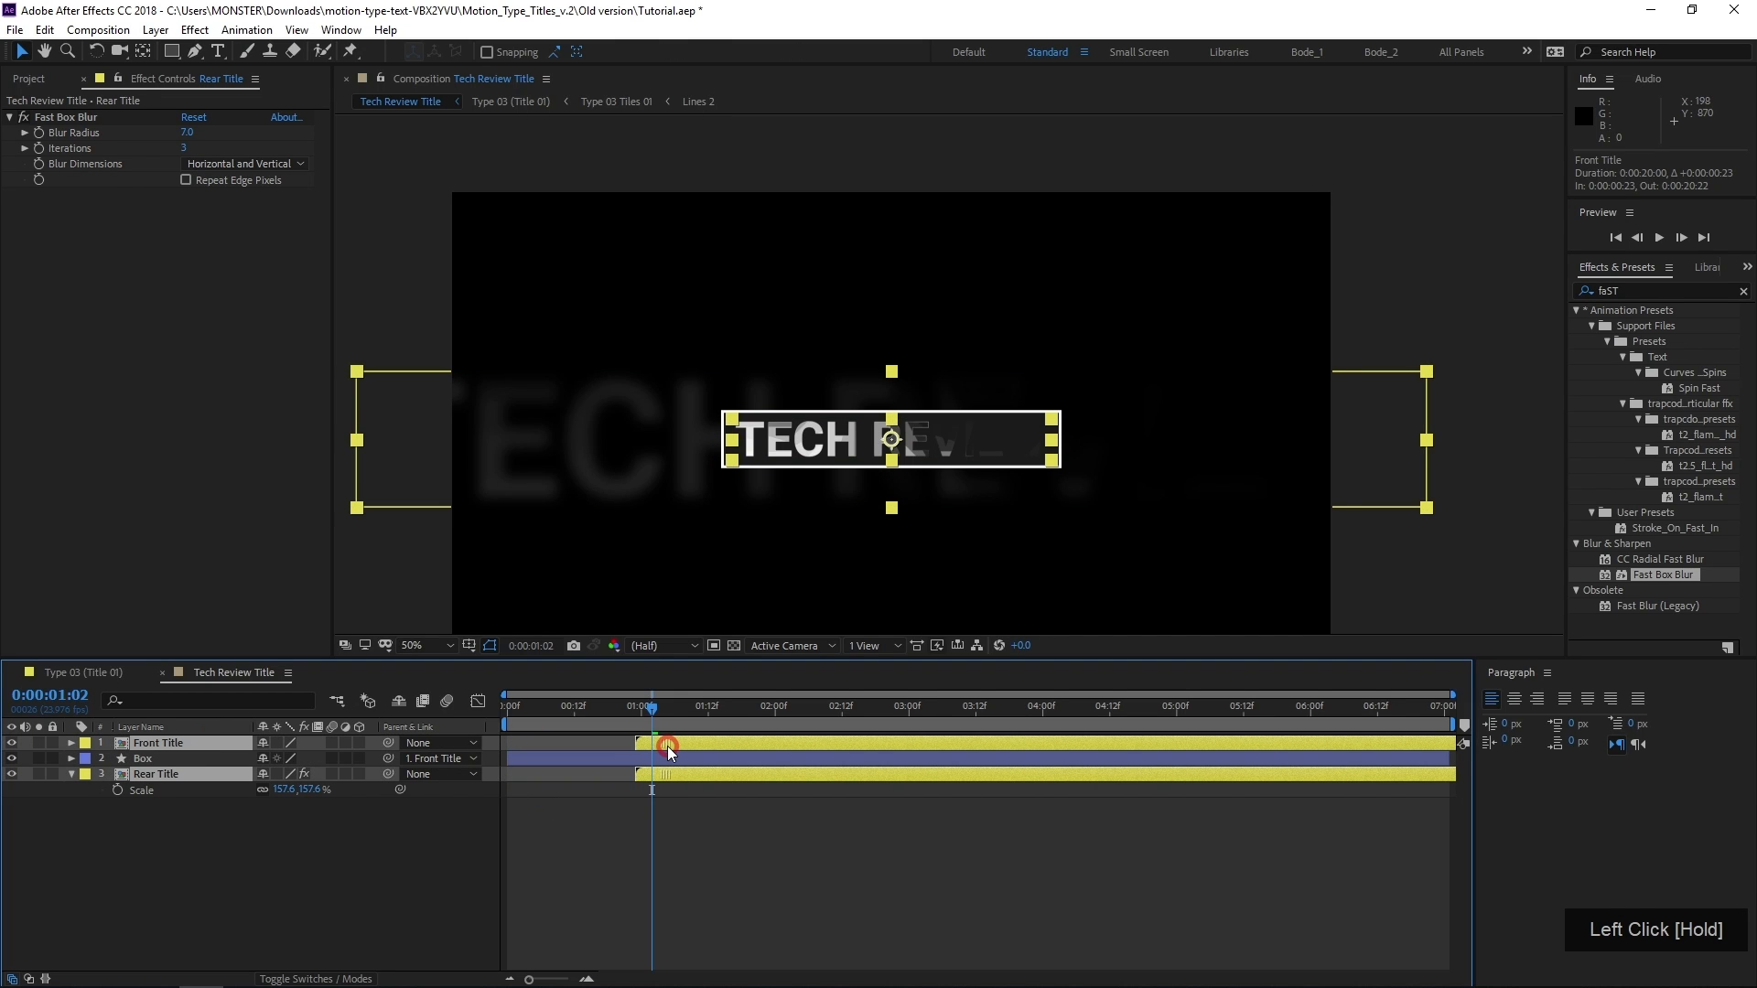
# Reveal the Box layer's Rectangle Path properties and set a Size keyframe at 0:00:01:00
pyautogui.click(599, 760)
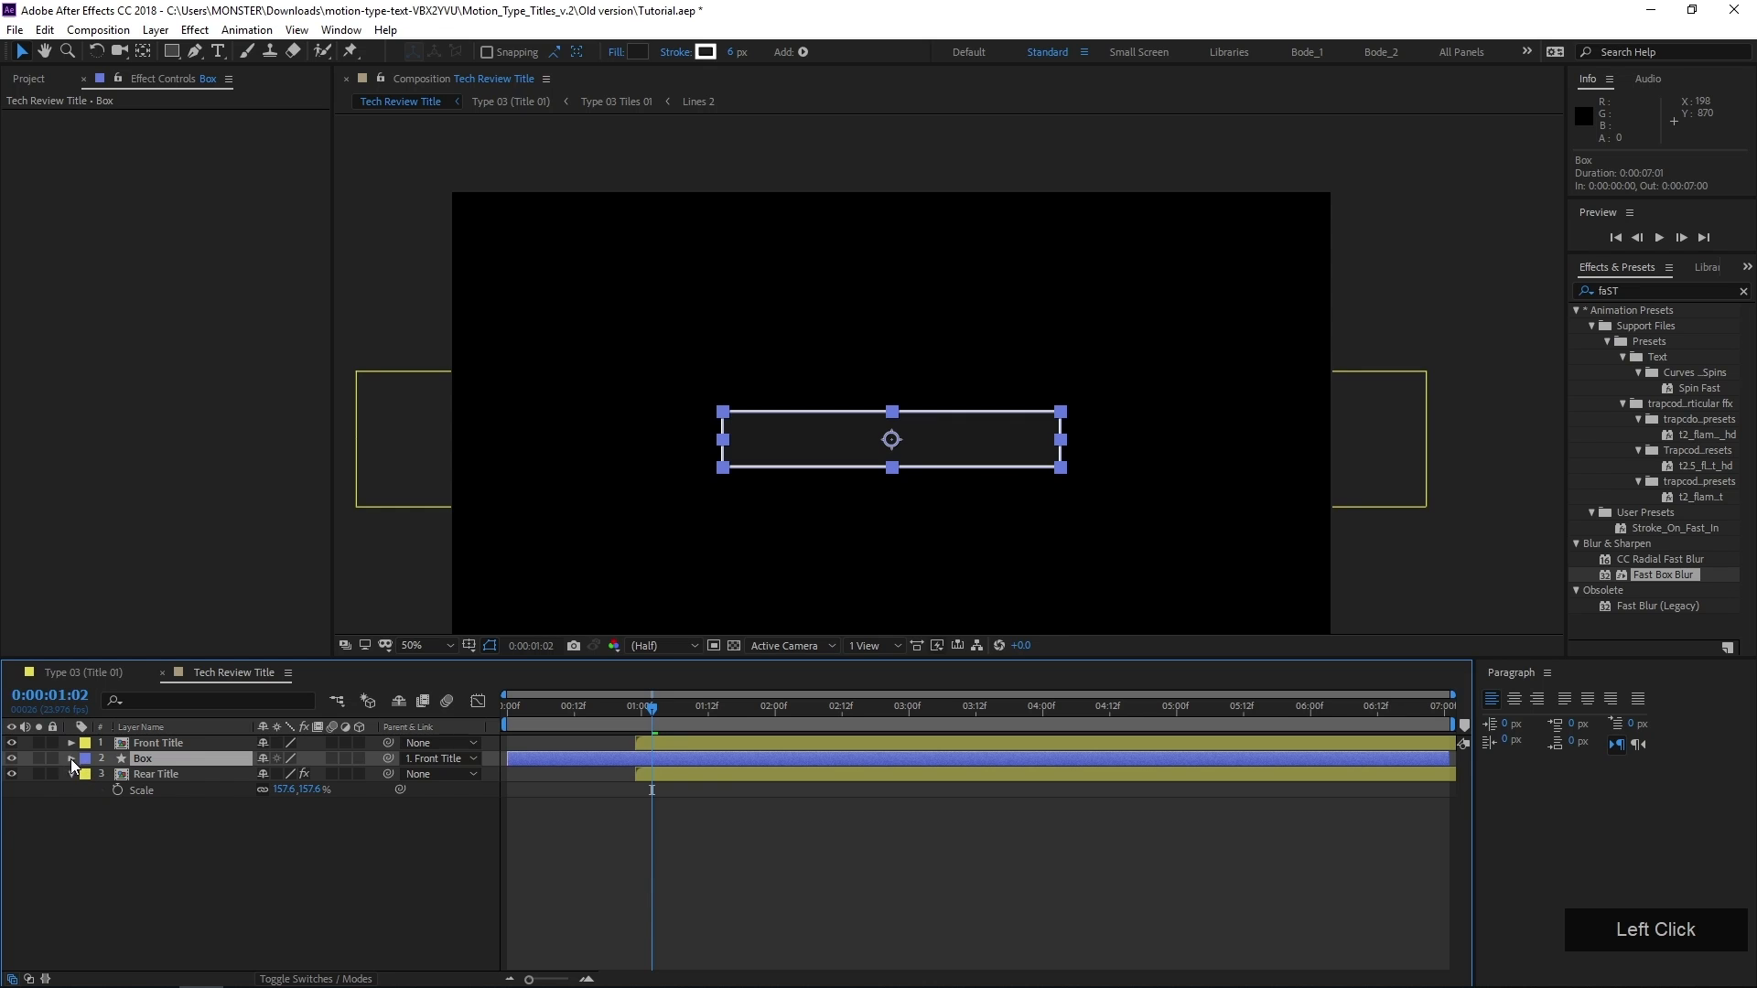
pyautogui.click(72, 759)
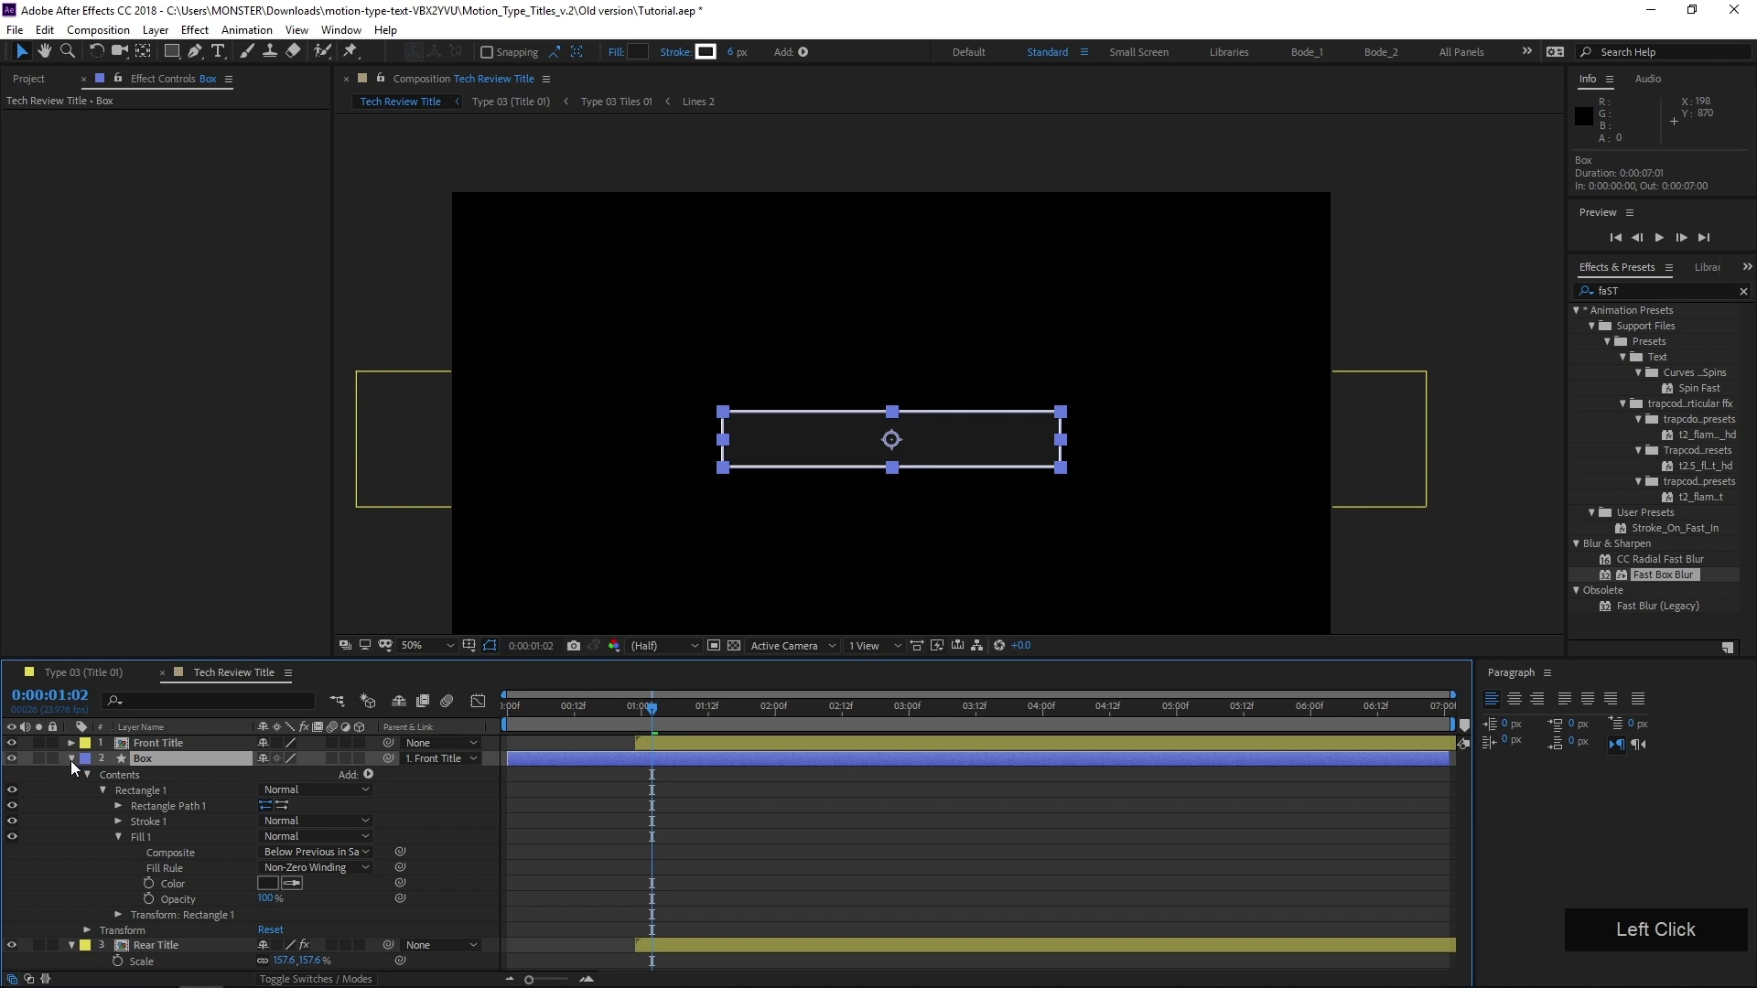
pyautogui.click(118, 805)
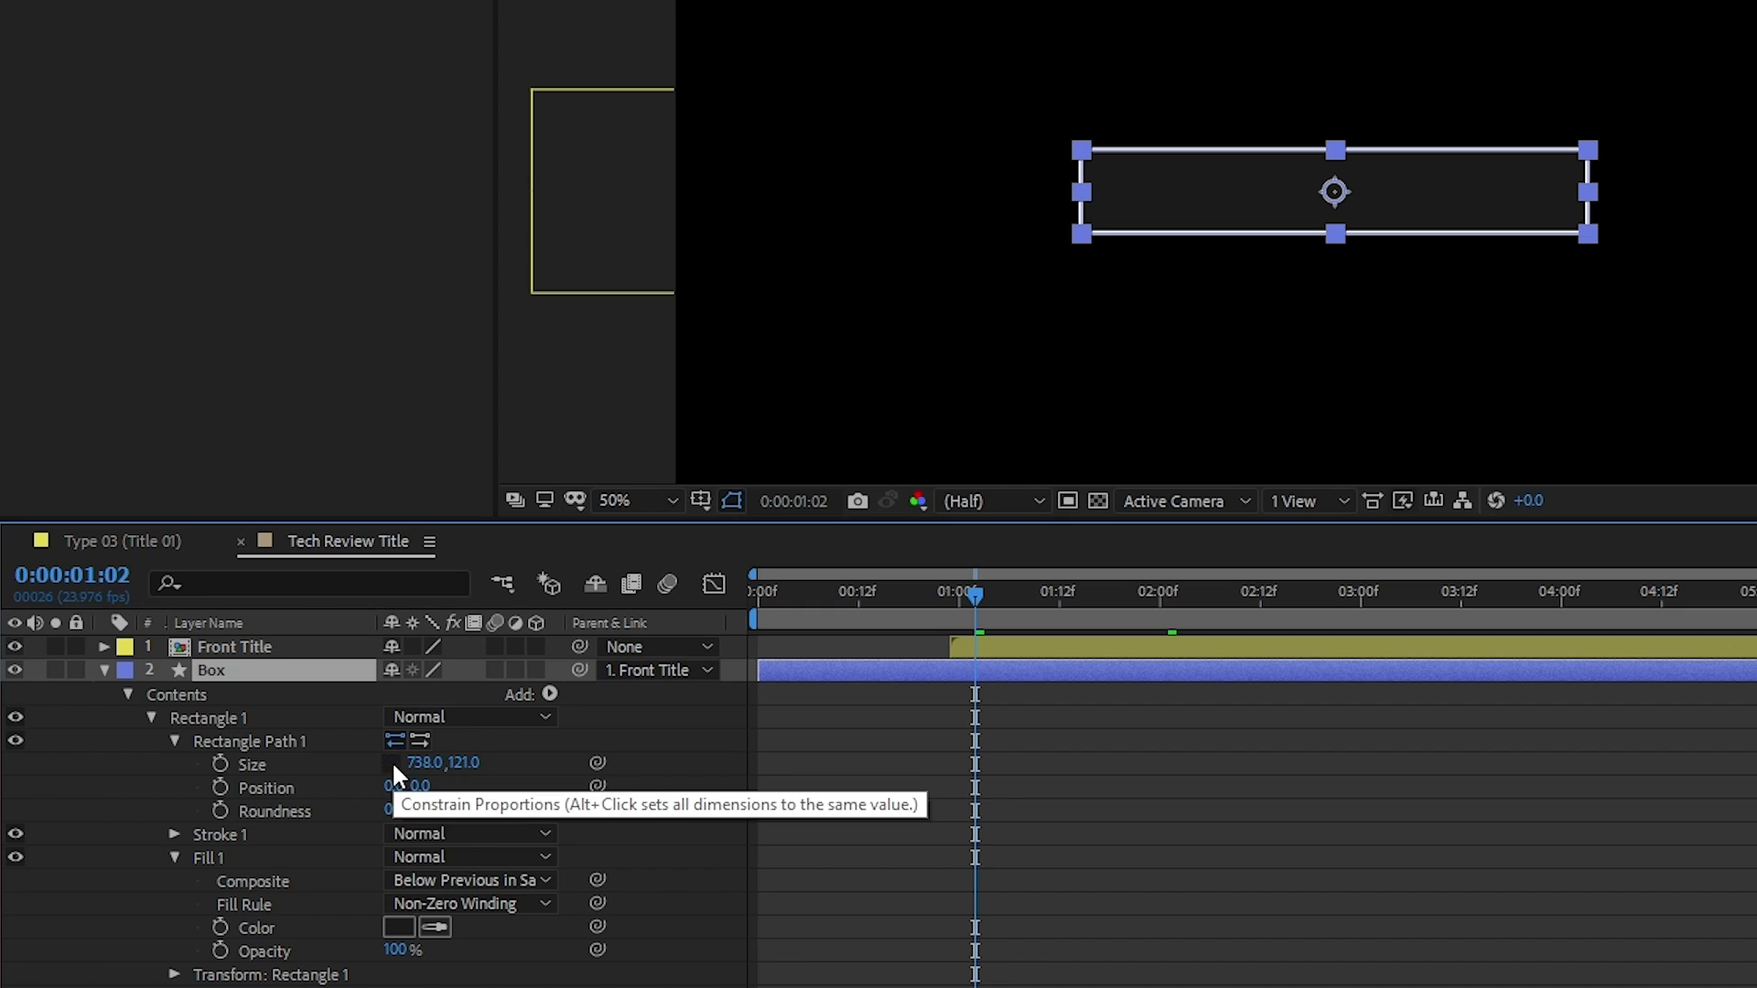
pyautogui.moveTo(976, 604); pyautogui.dragTo(955, 602)
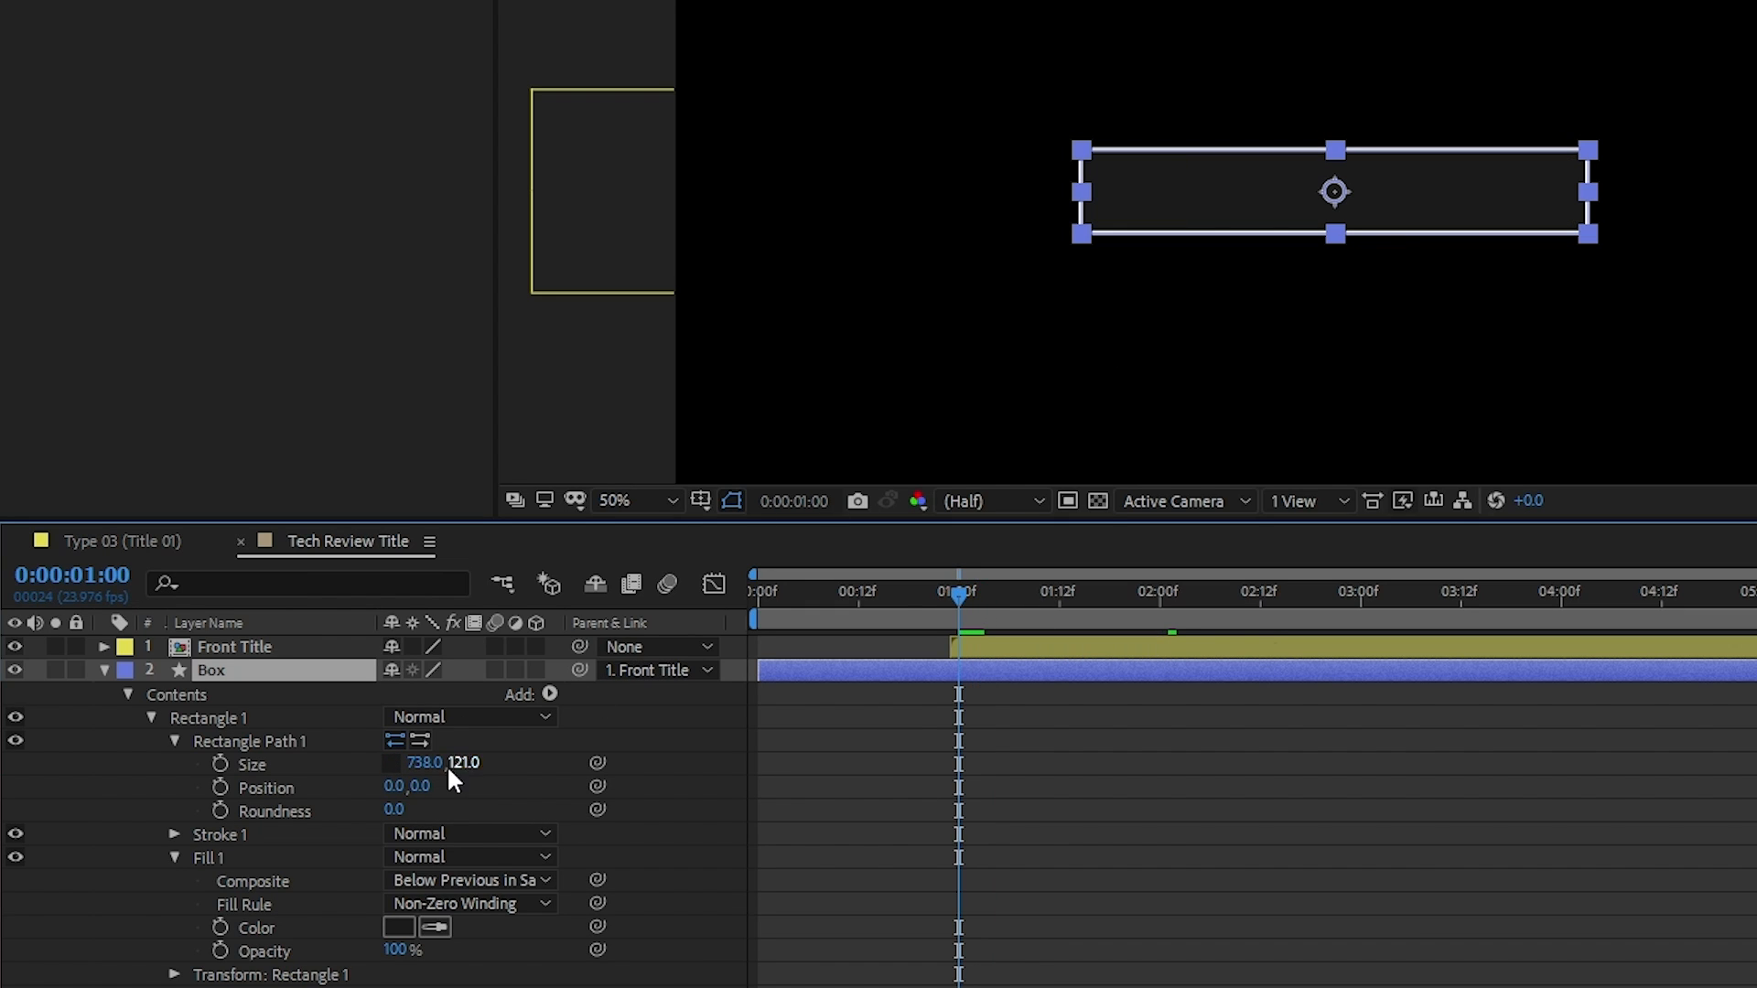
pyautogui.click(219, 764)
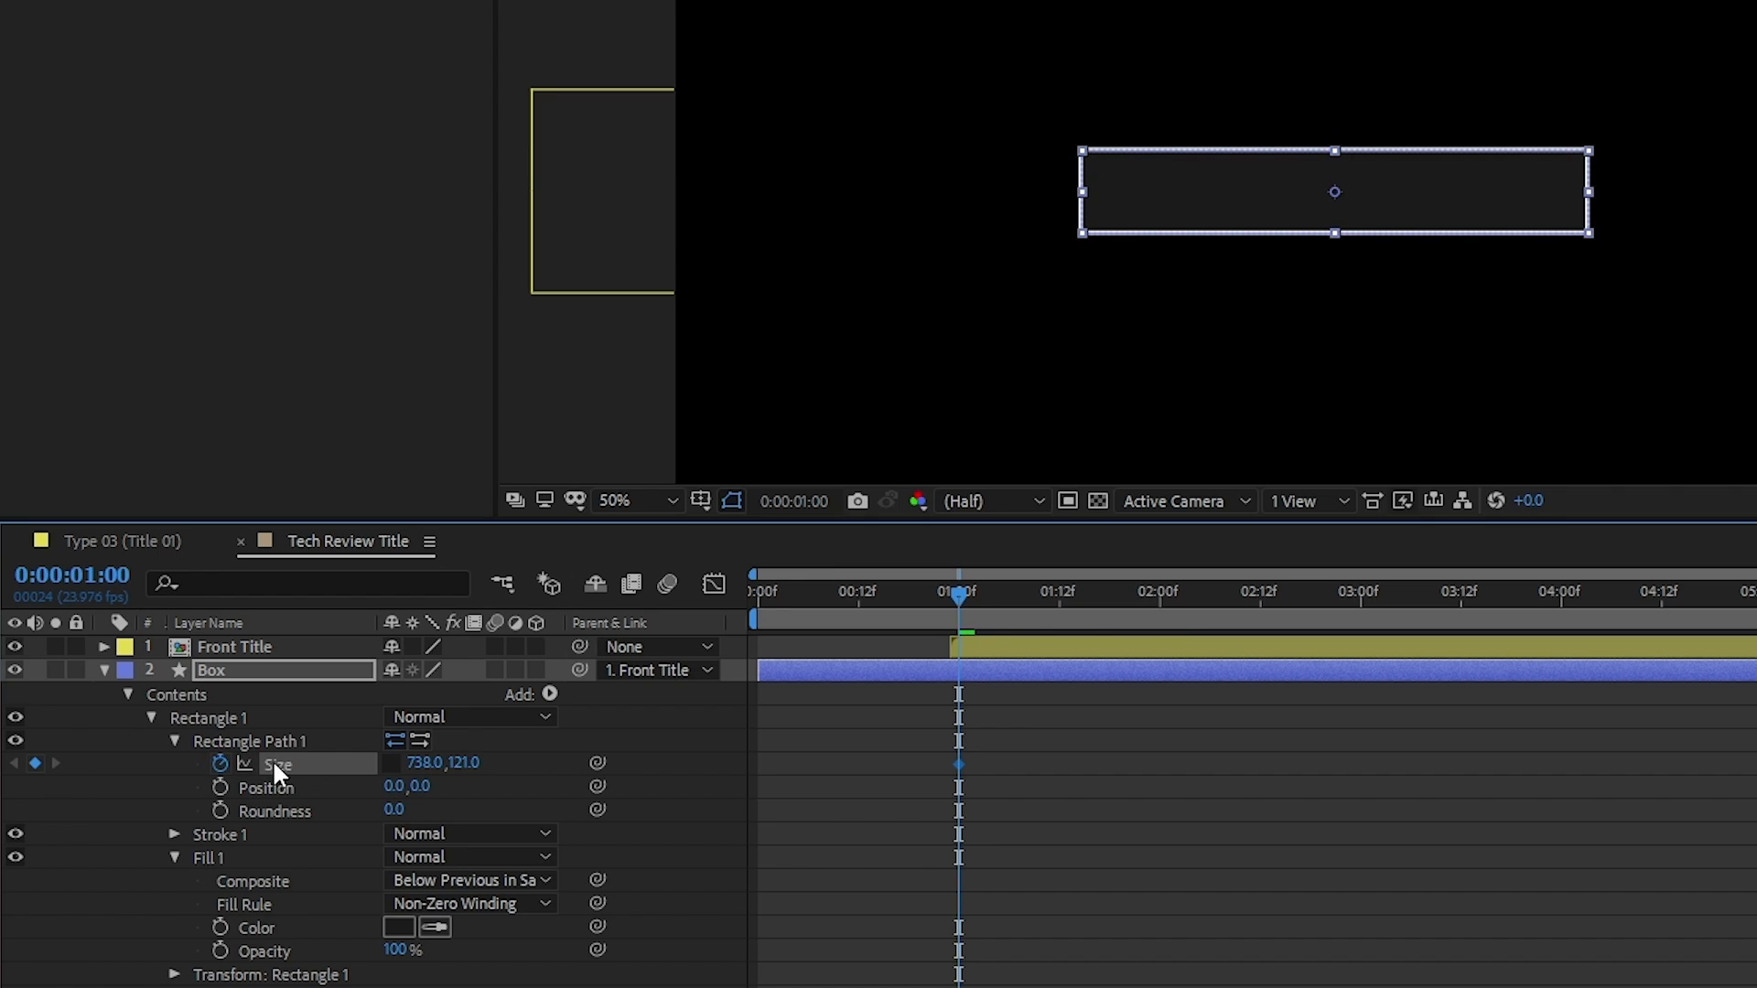
# Add a Size keyframe at 0:00:00:08 with the Box rectangle's height set to 0
pyautogui.moveTo(944, 600); pyautogui.dragTo(825, 611)
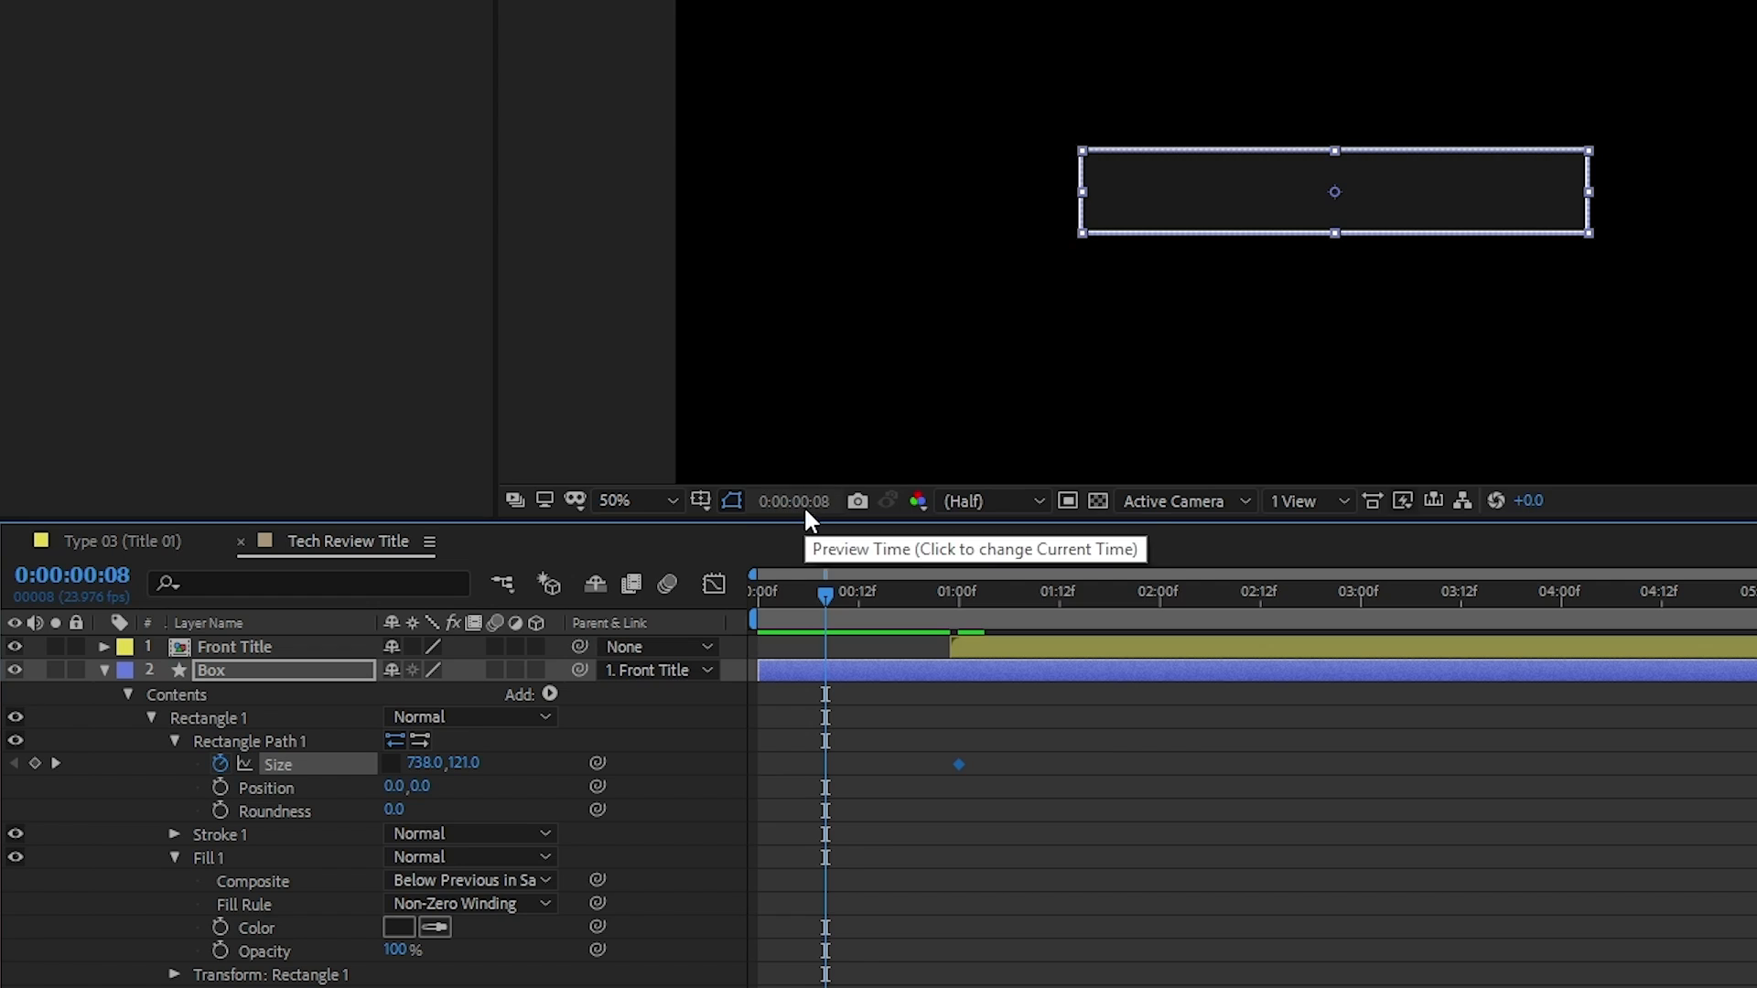
pyautogui.click(457, 766)
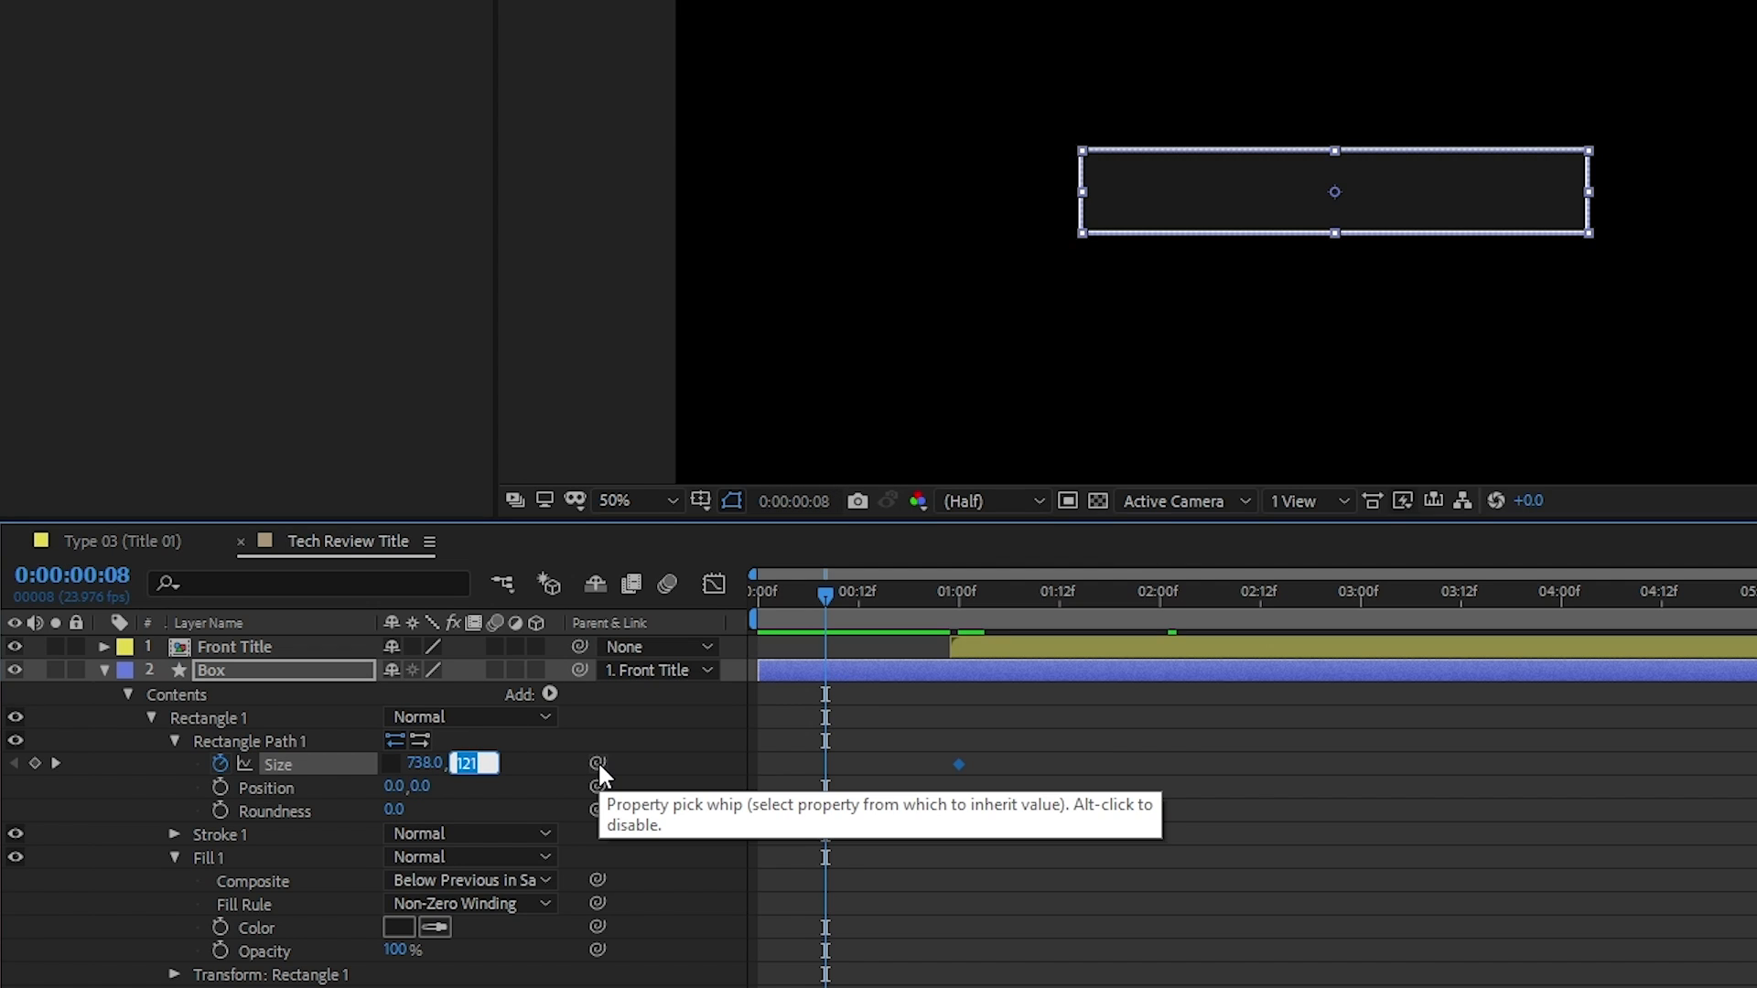
pyautogui.write('0')
pyautogui.press('Return')
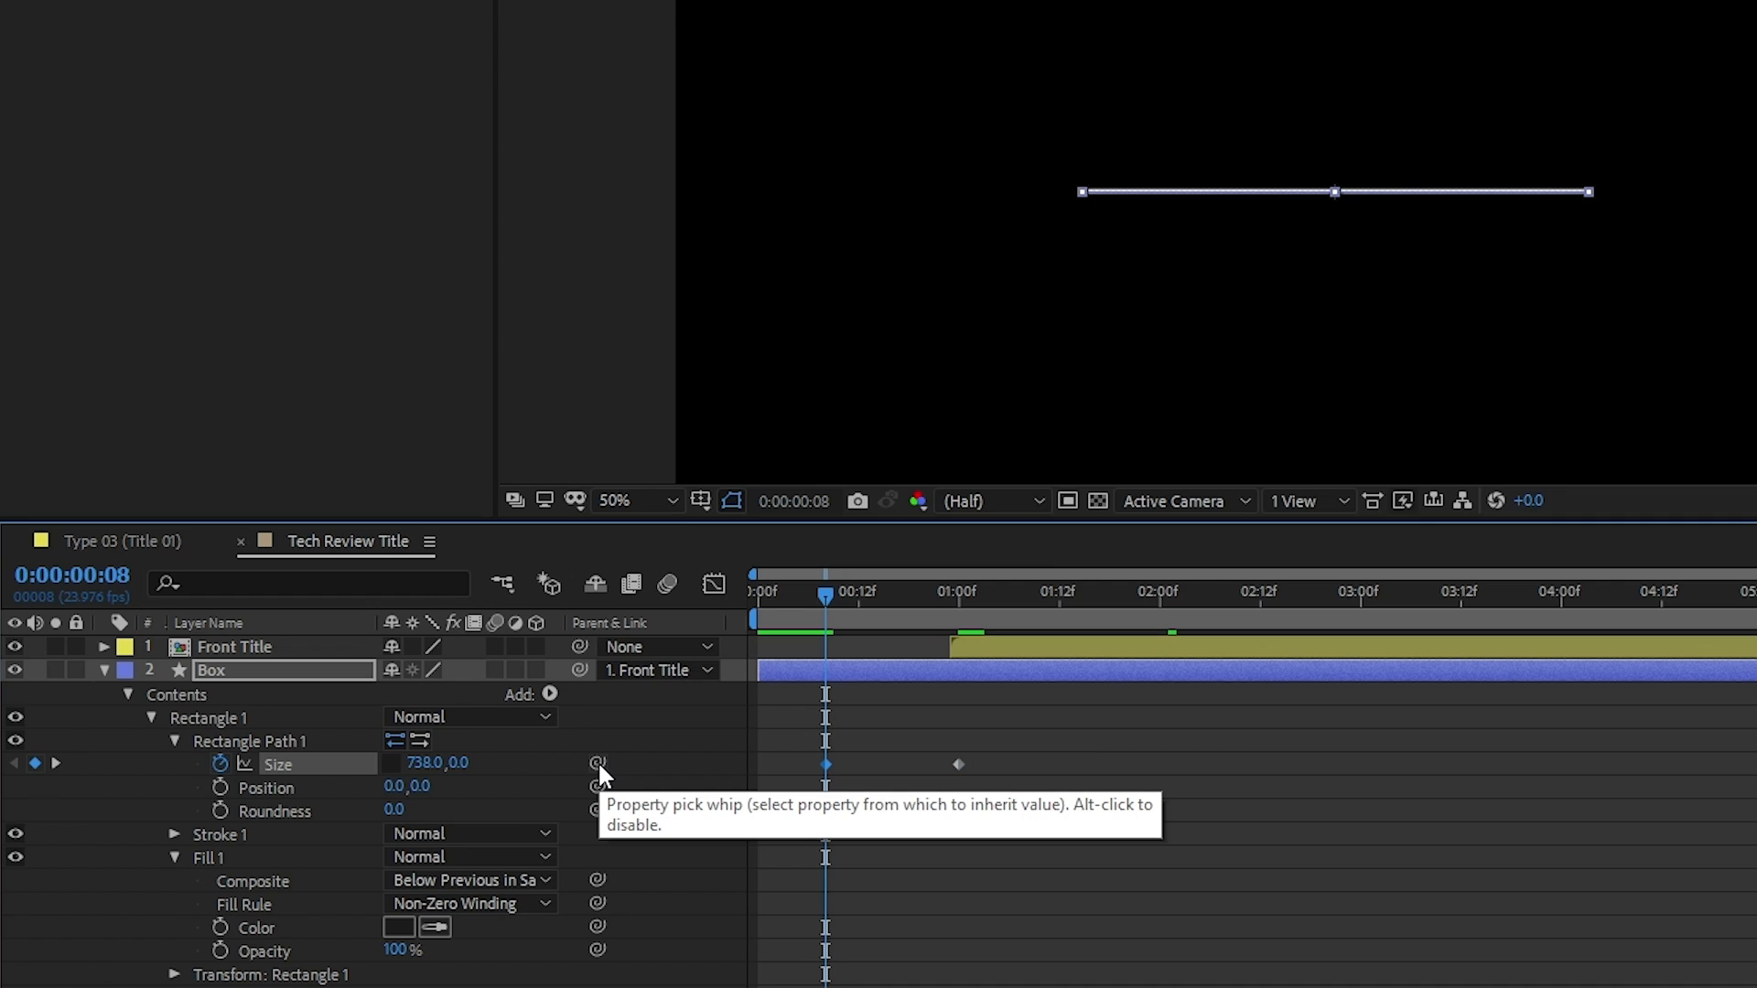
# Add a Size keyframe at 0:00:00:00 with the Box rectangle's width set to 0, and preview the box opening
pyautogui.moveTo(796, 610); pyautogui.dragTo(743, 595)
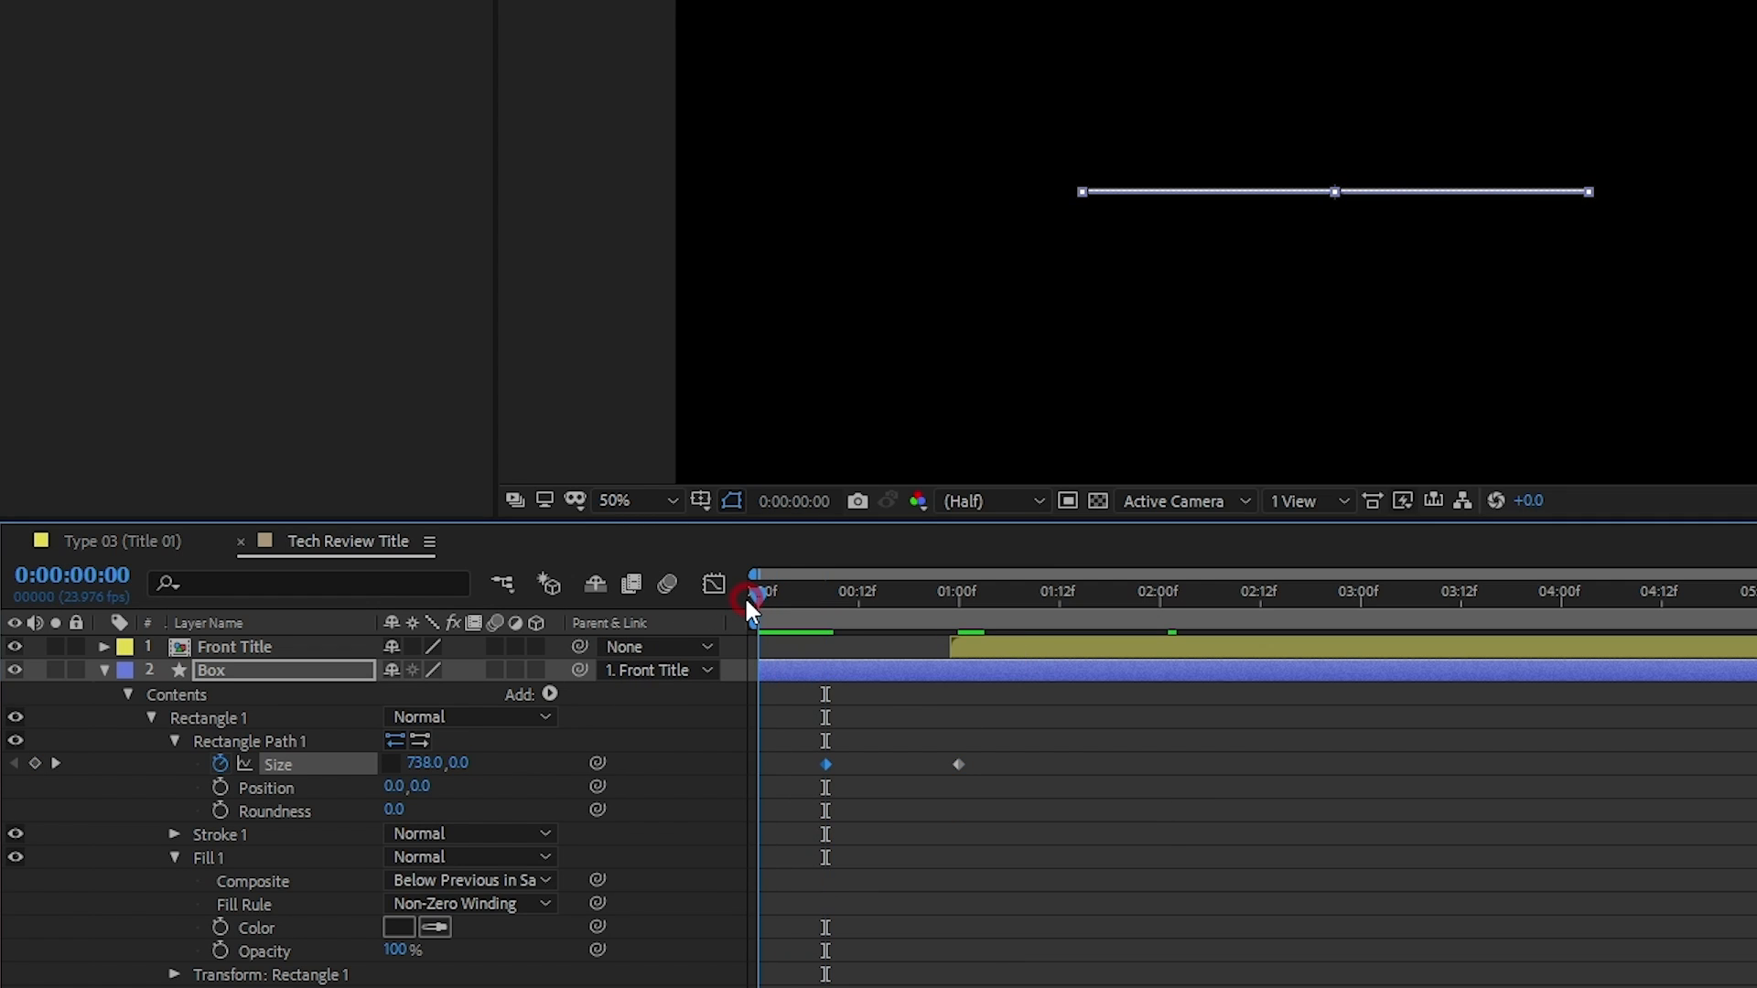
pyautogui.click(425, 764)
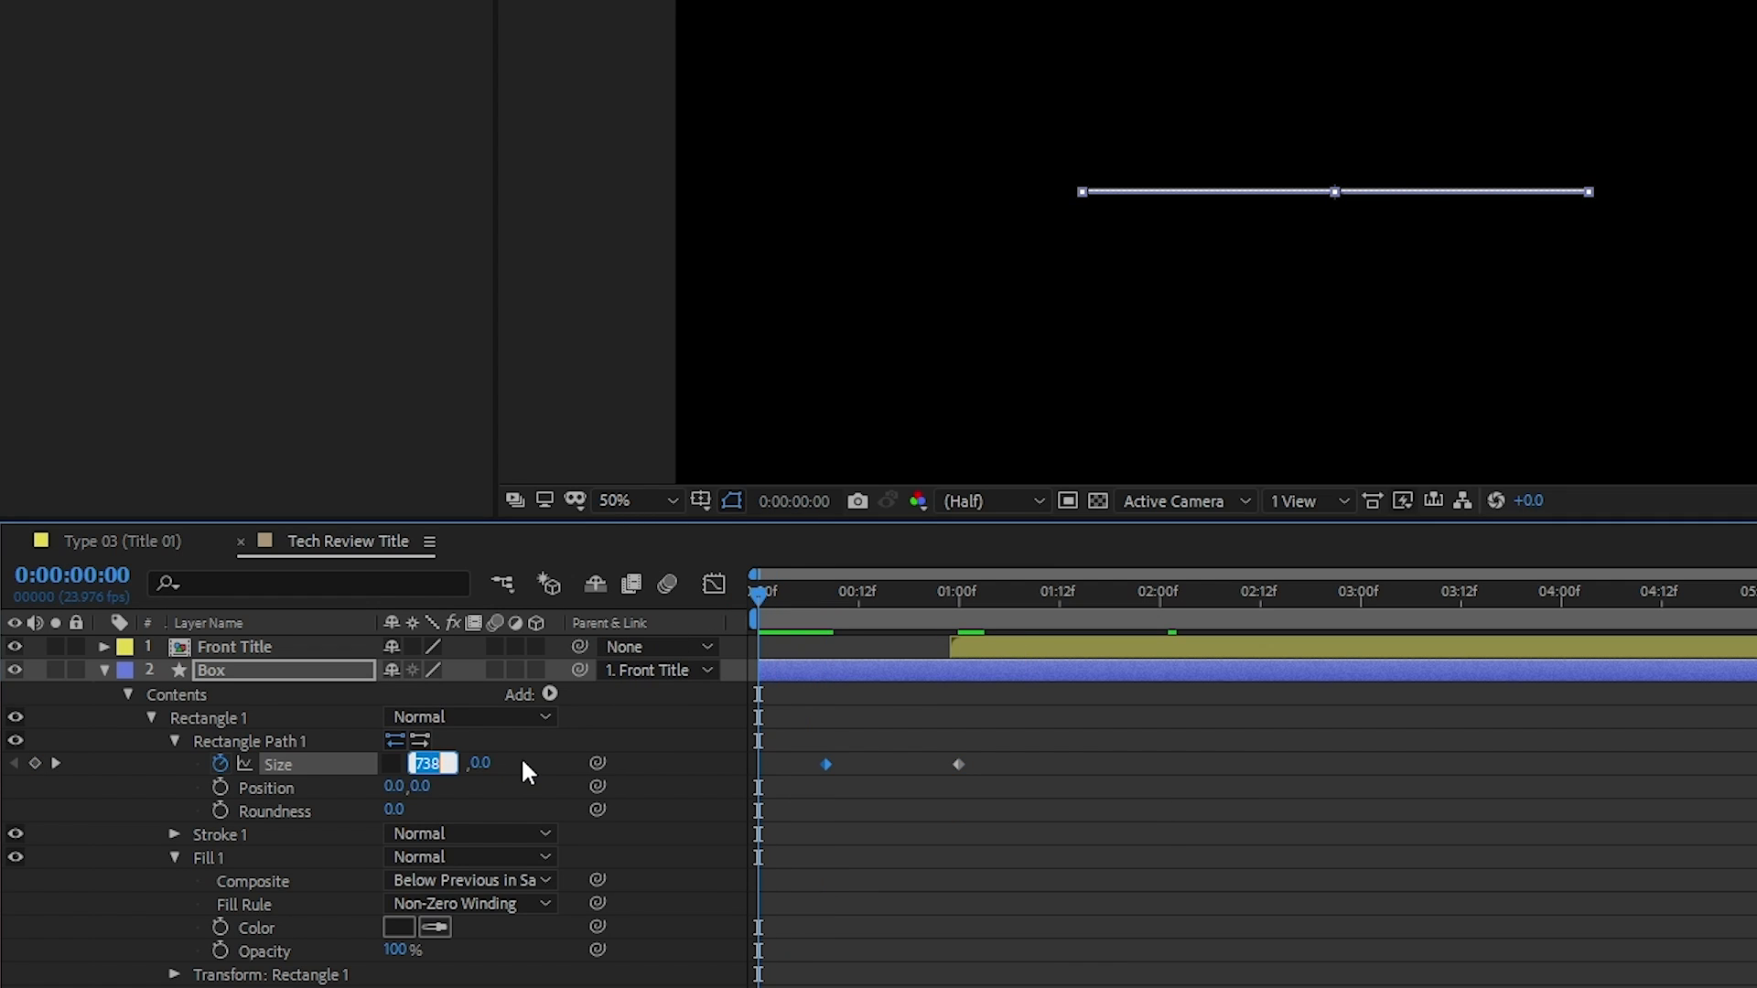
pyautogui.write('0')
pyautogui.press('Return')
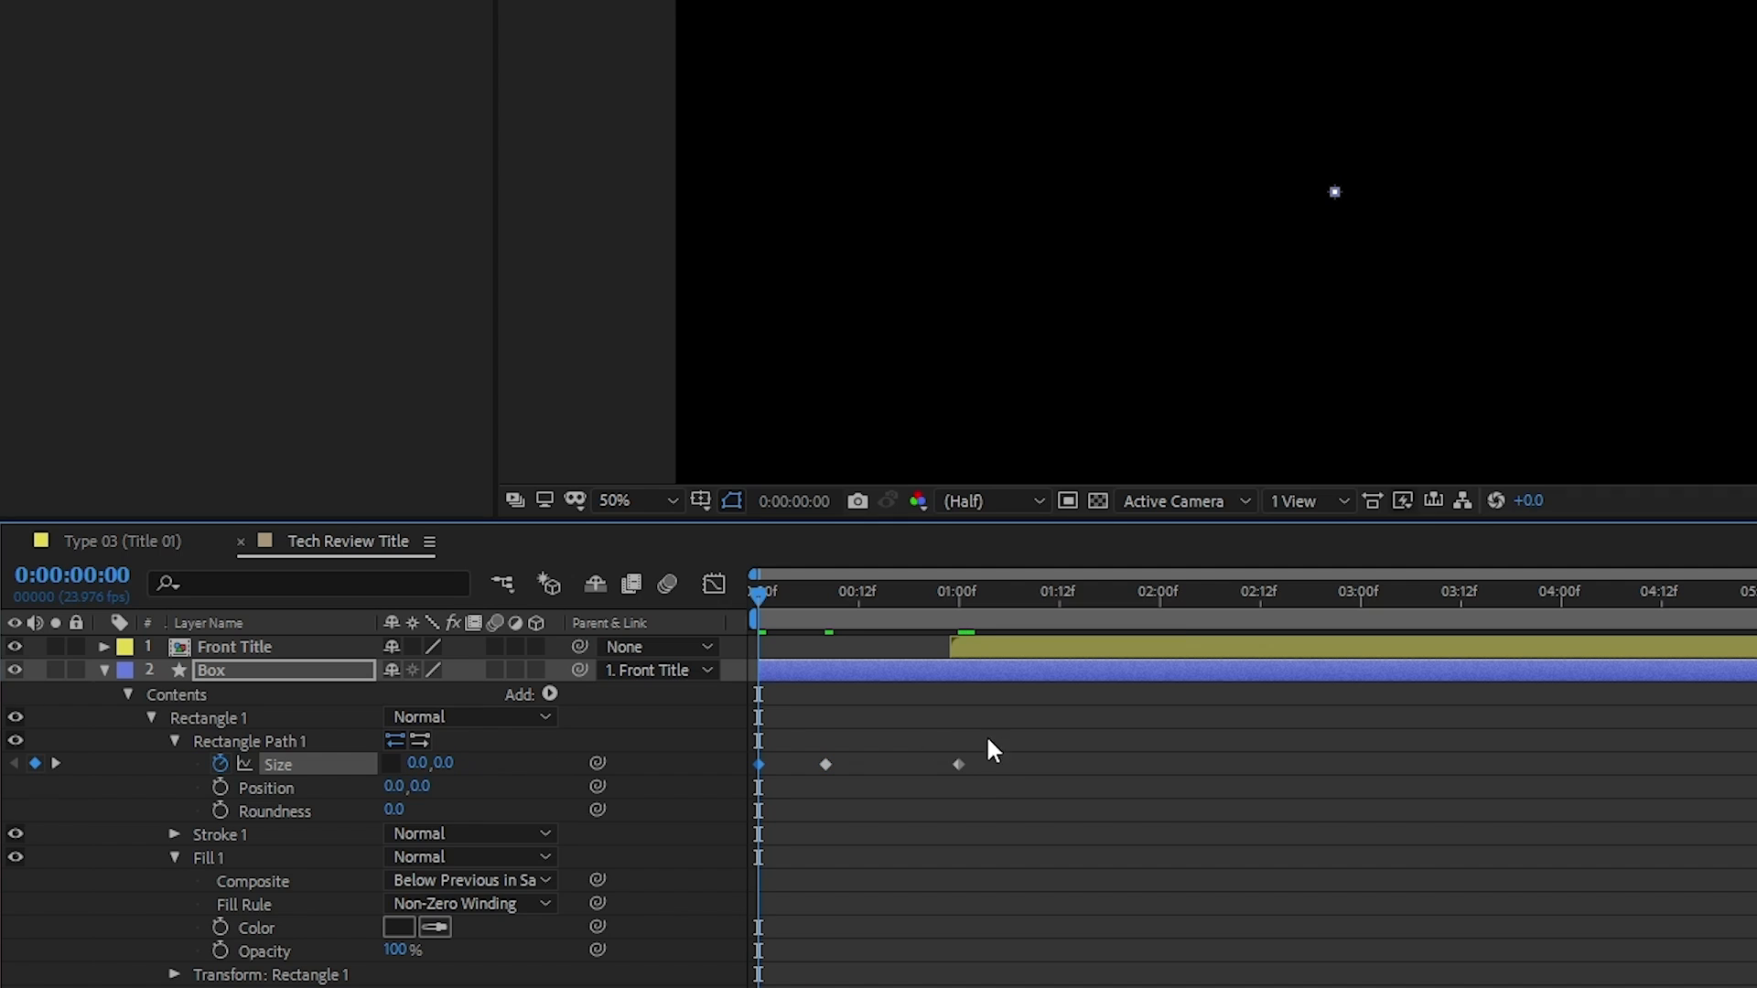
pyautogui.press('space')
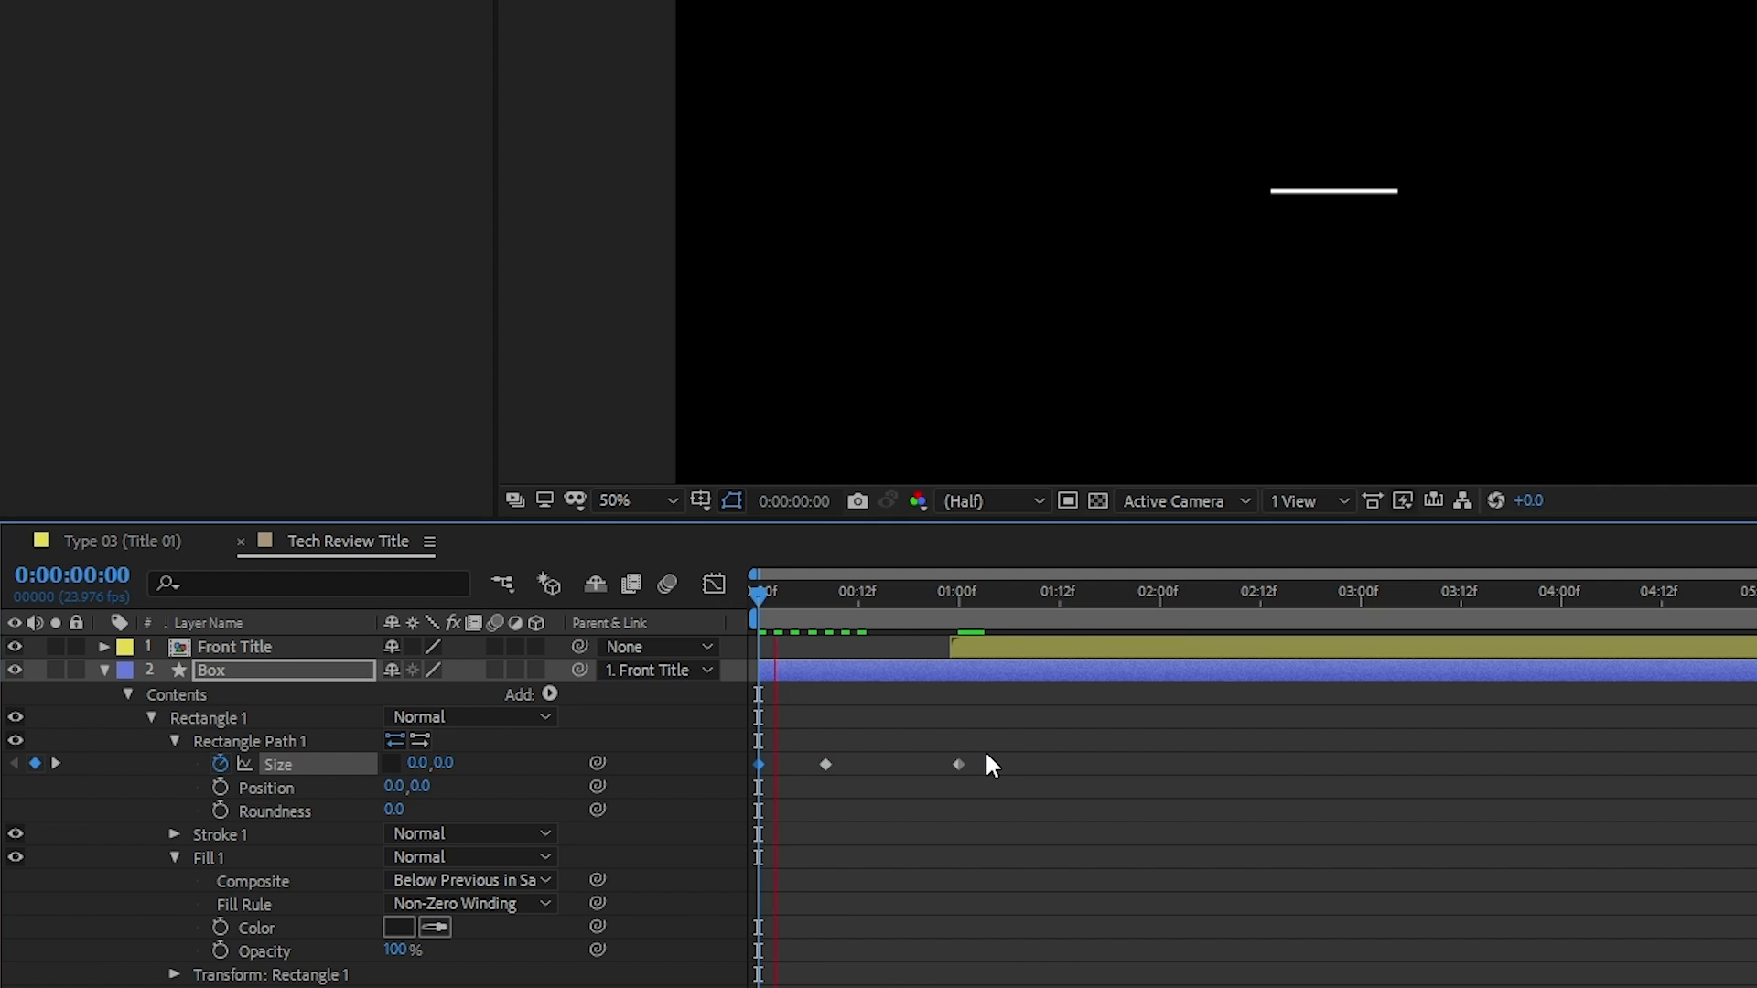
pyautogui.press('space')
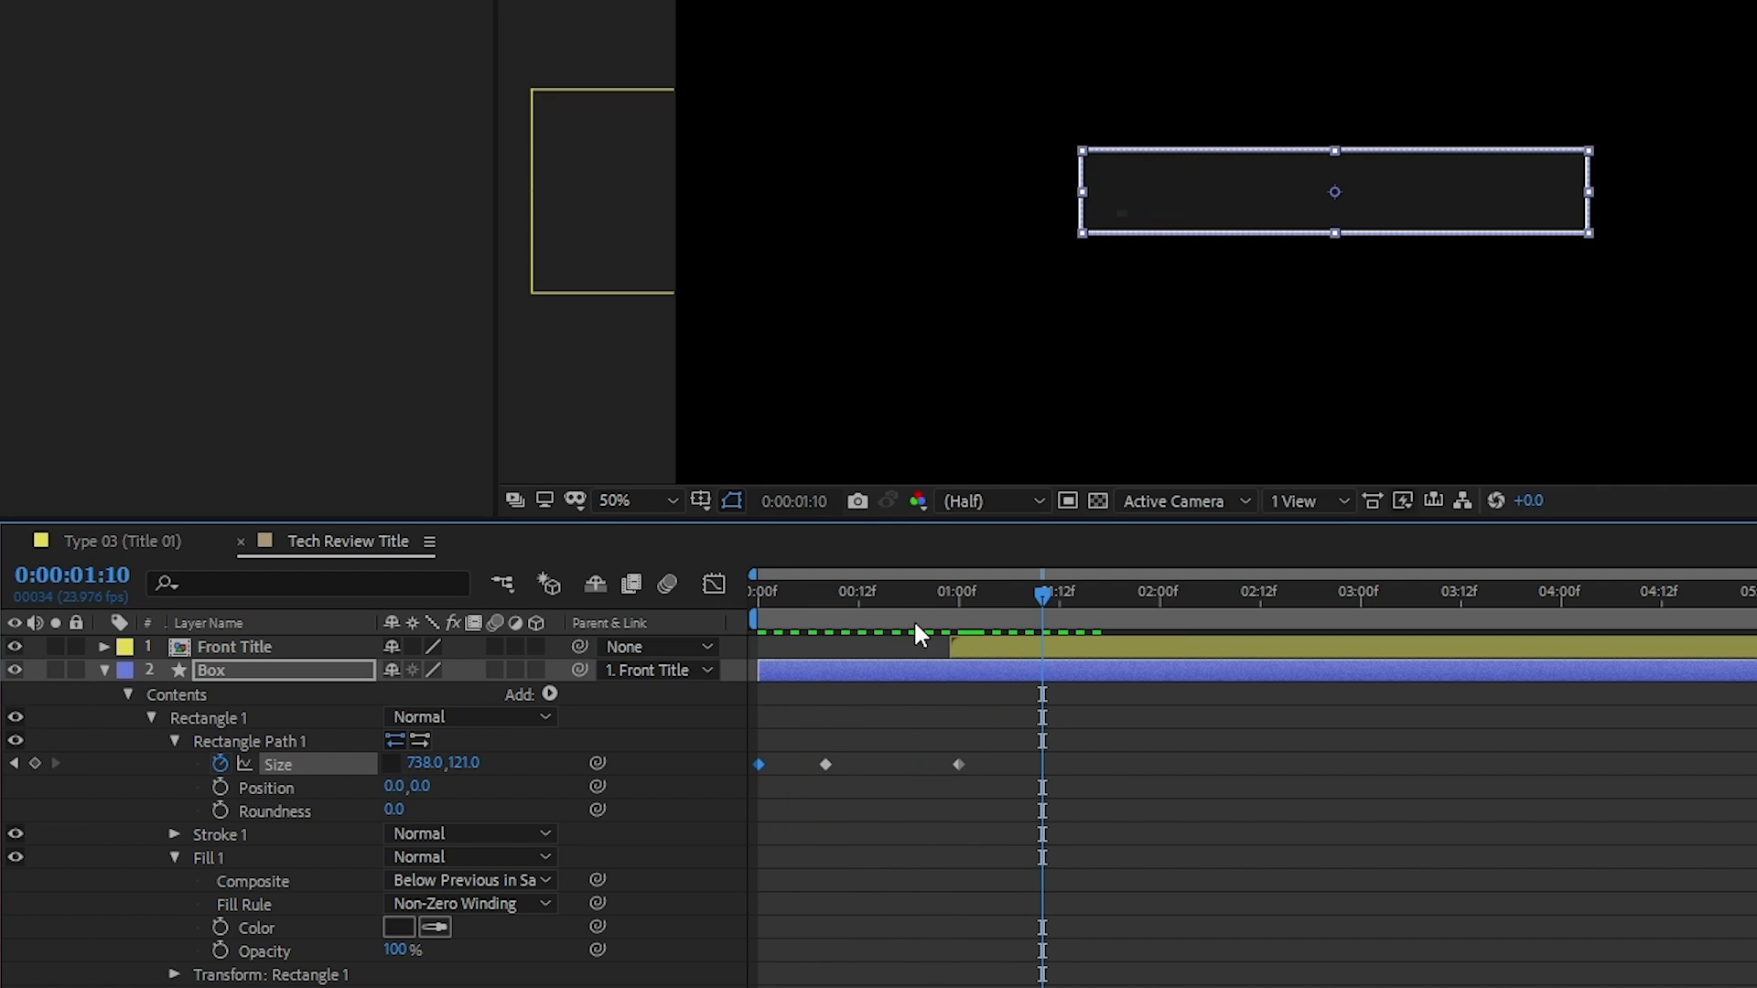
# Apply Easy Ease to all three Size keyframes of the Box rectangle and preview the motion
pyautogui.moveTo(997, 765); pyautogui.dragTo(691, 765)
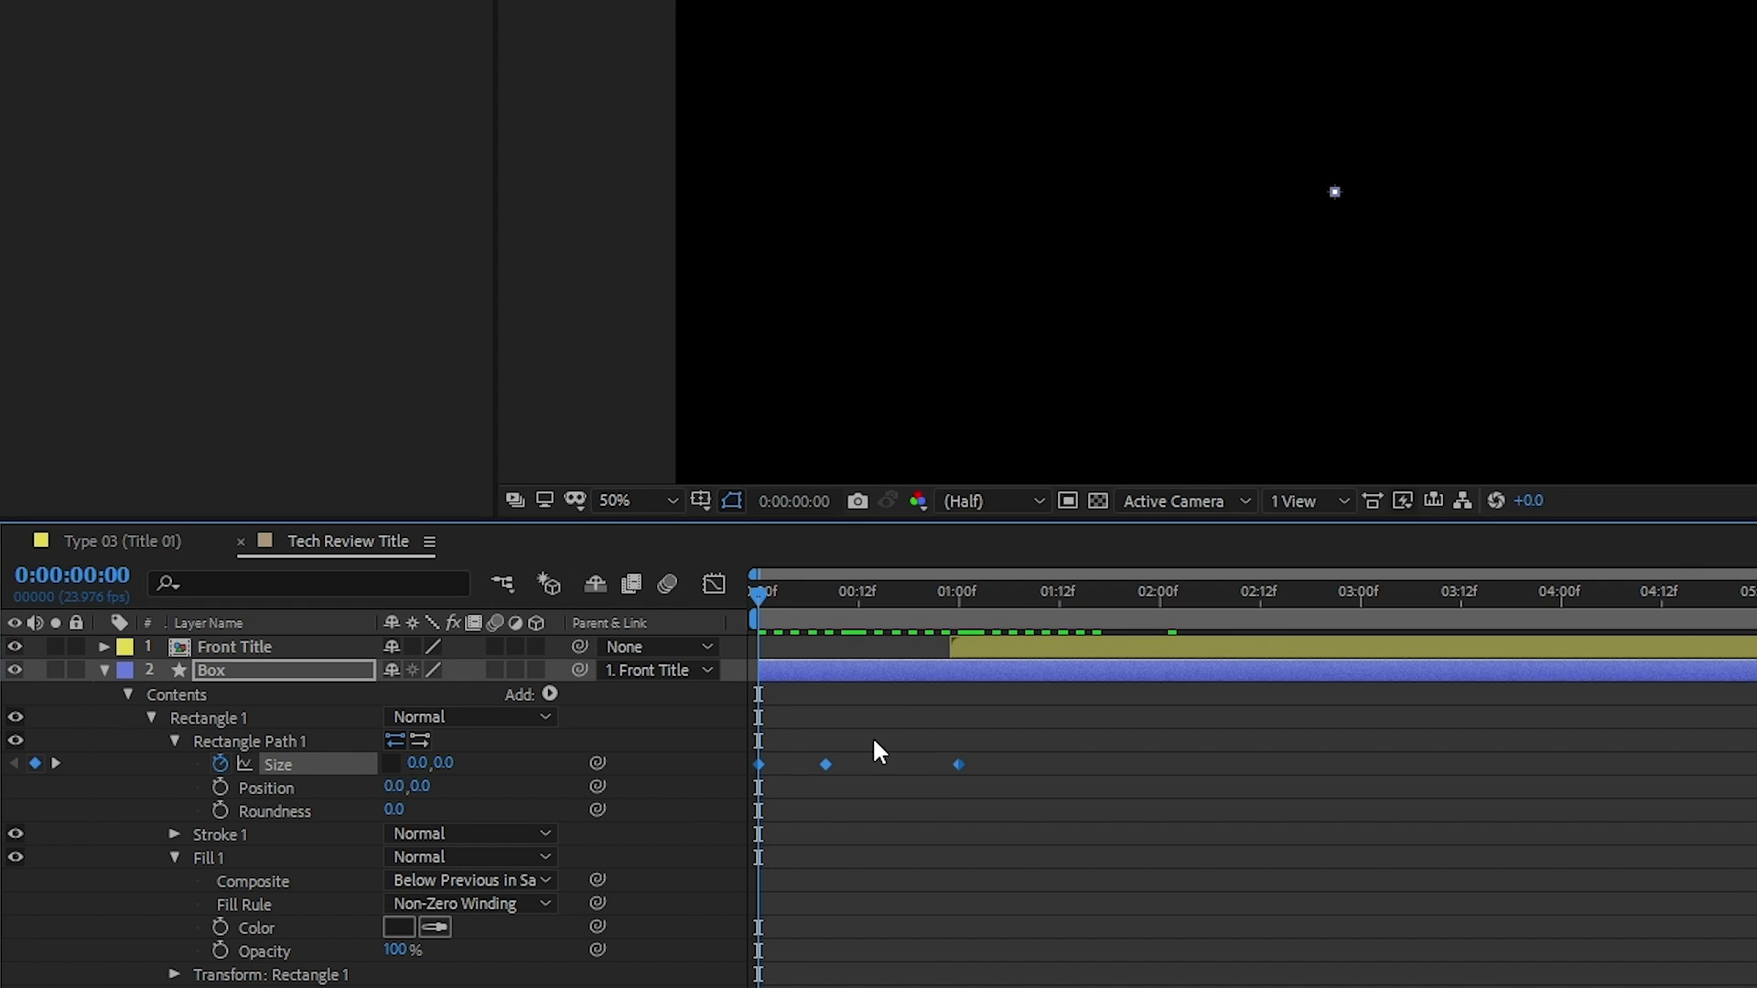
pyautogui.press('F9')
pyautogui.click(1046, 765)
pyautogui.press('space')
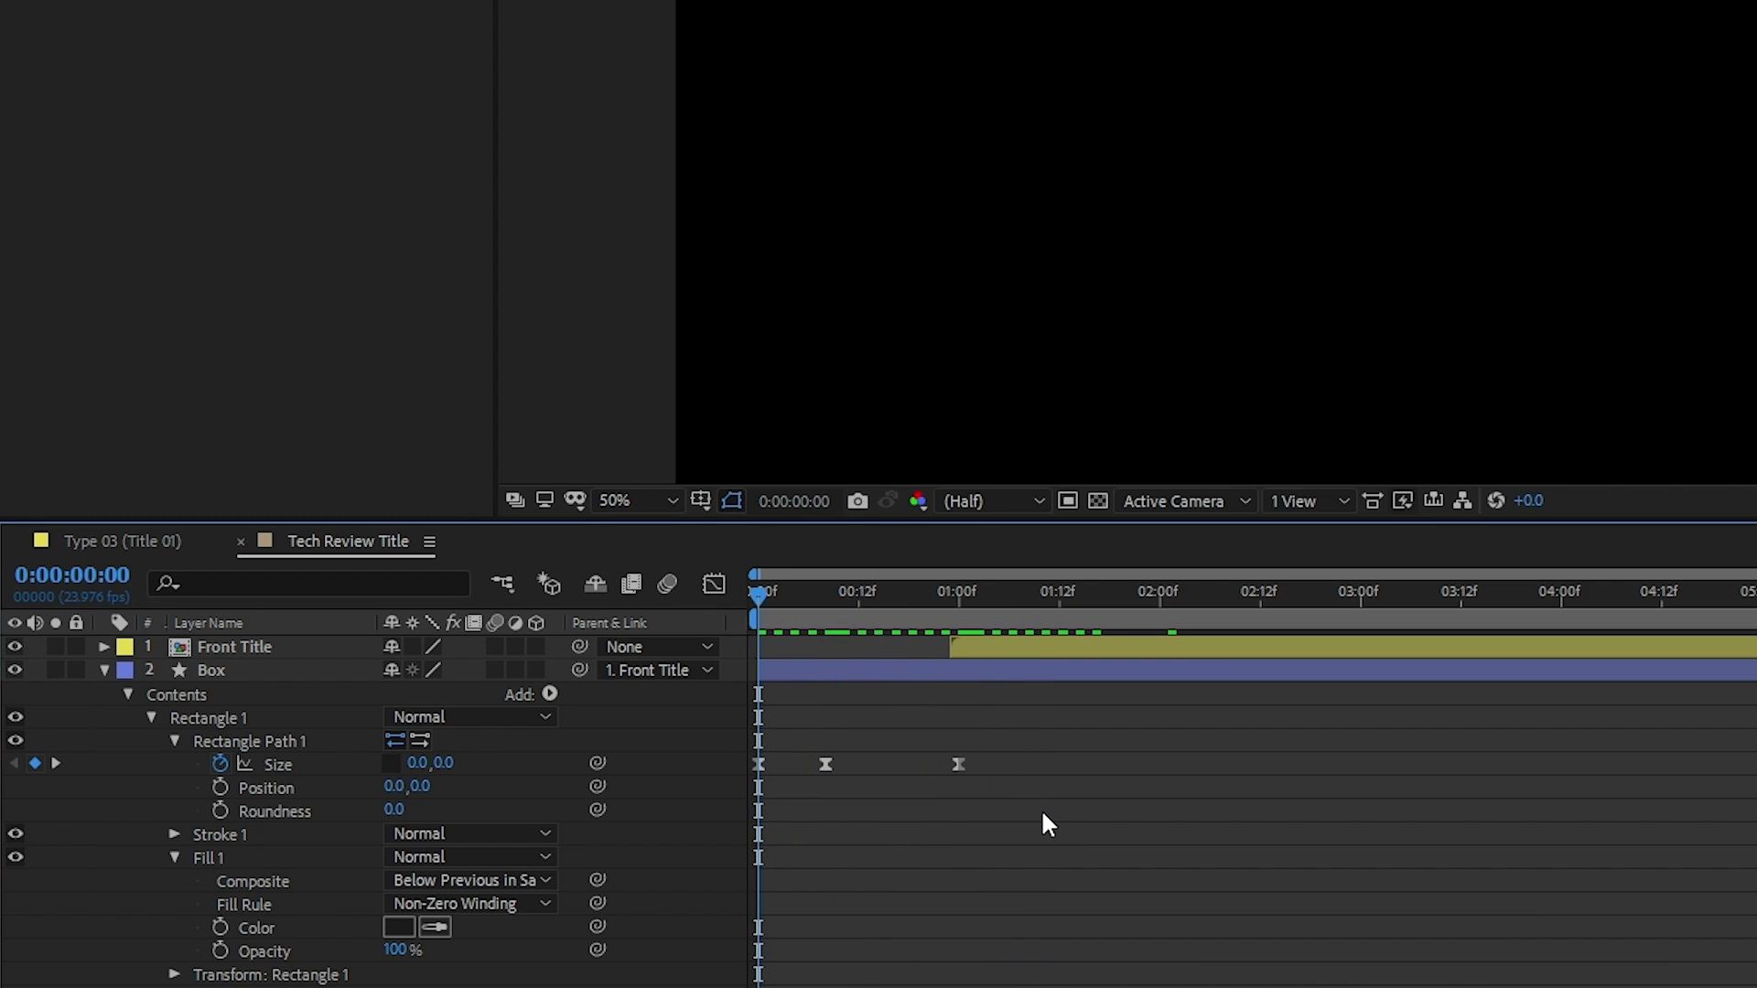
pyautogui.press('space')
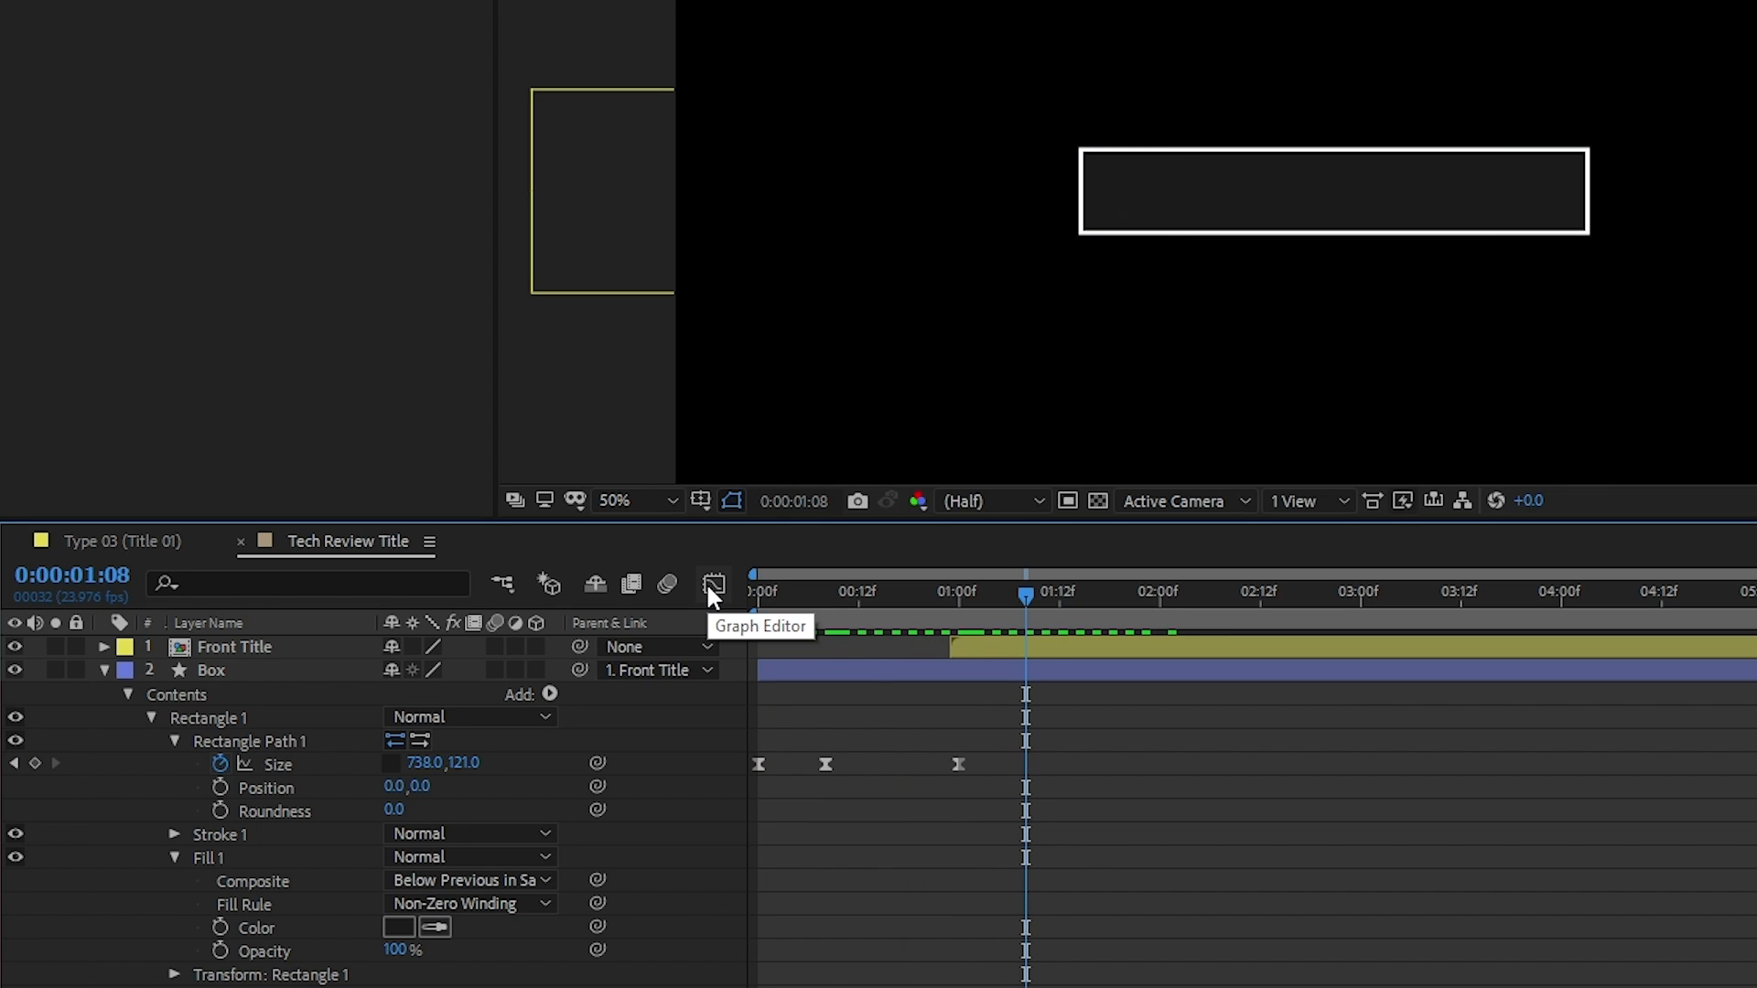
# In the Graph Editor, set the incoming velocity influence of the Box's Size keyframe at 0:00:01:00 to 85%
pyautogui.click(305, 763)
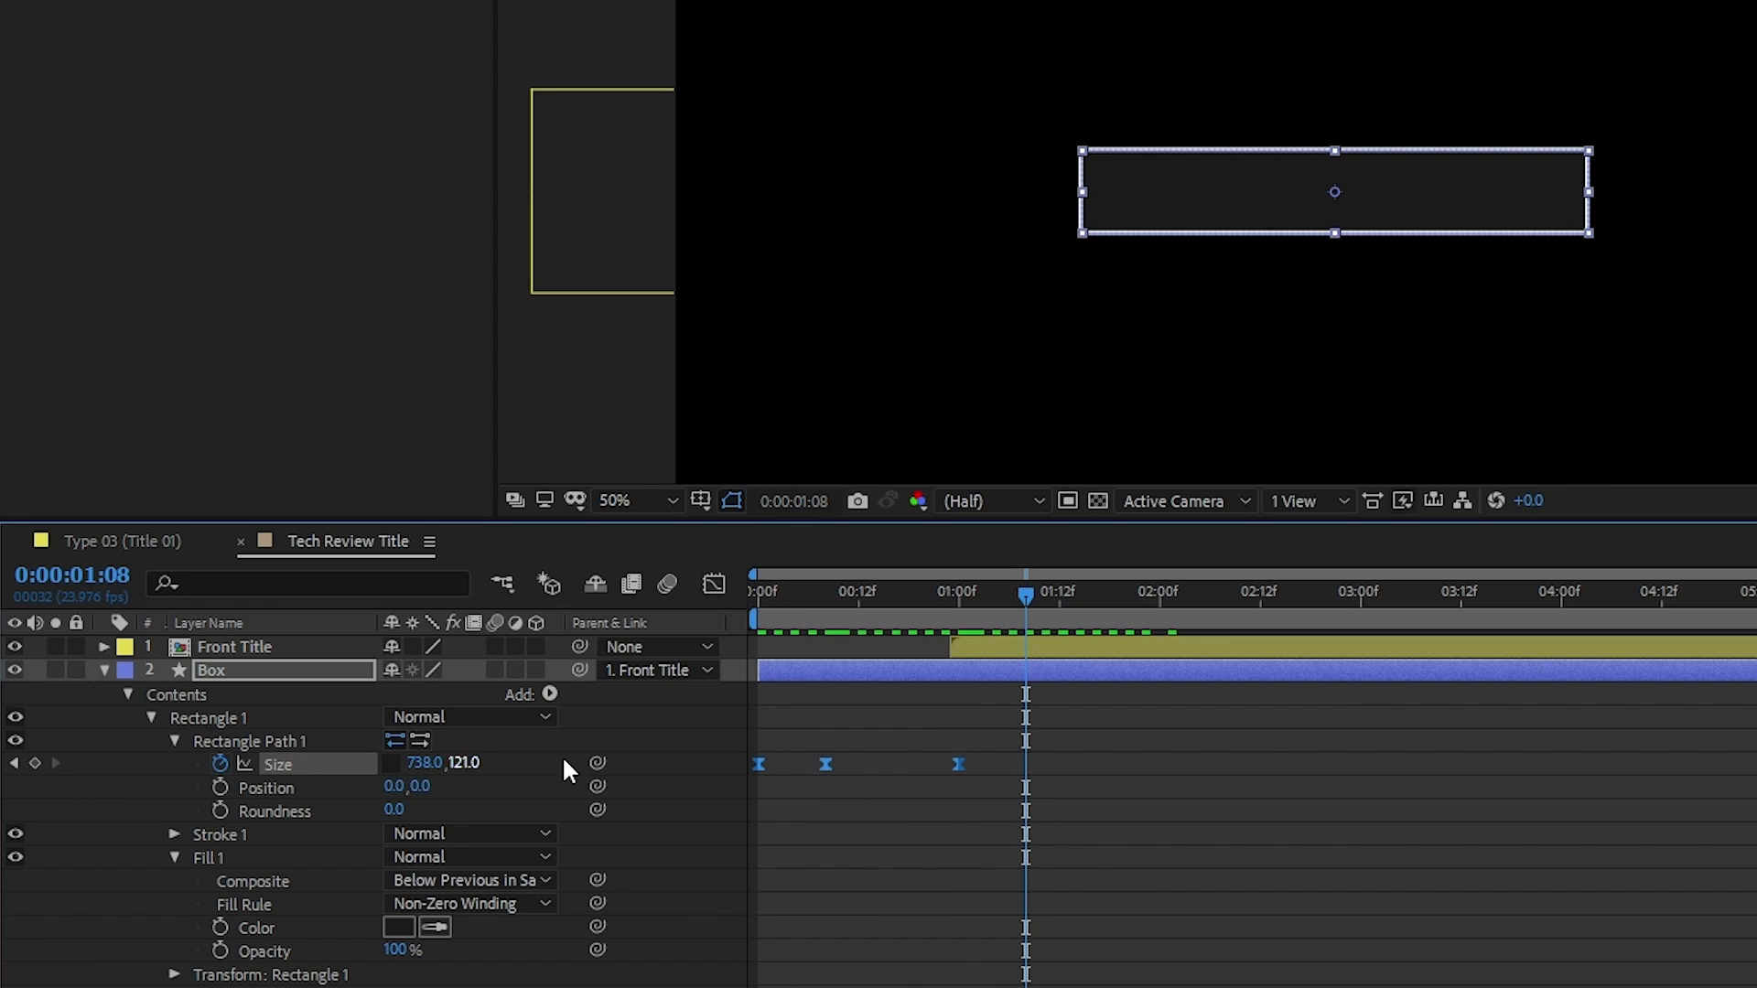
pyautogui.click(714, 586)
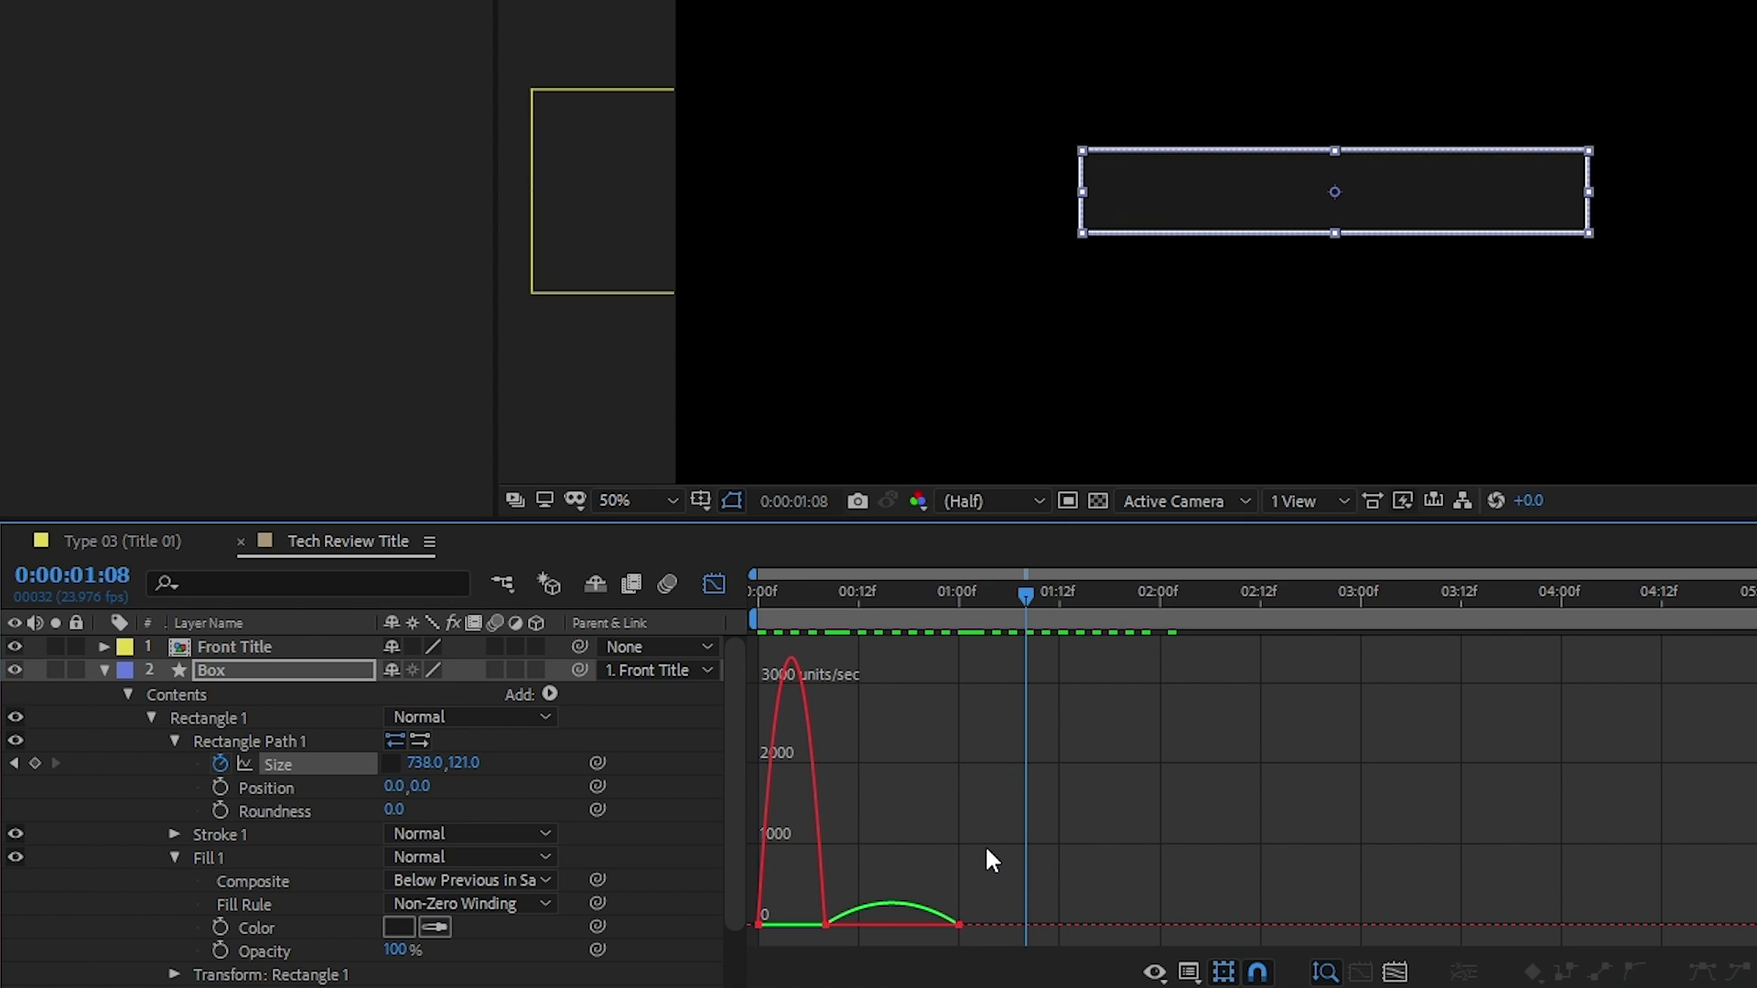
pyautogui.moveTo(988, 844); pyautogui.dragTo(916, 946)
pyautogui.moveTo(973, 873); pyautogui.dragTo(893, 943)
pyautogui.moveTo(913, 924)
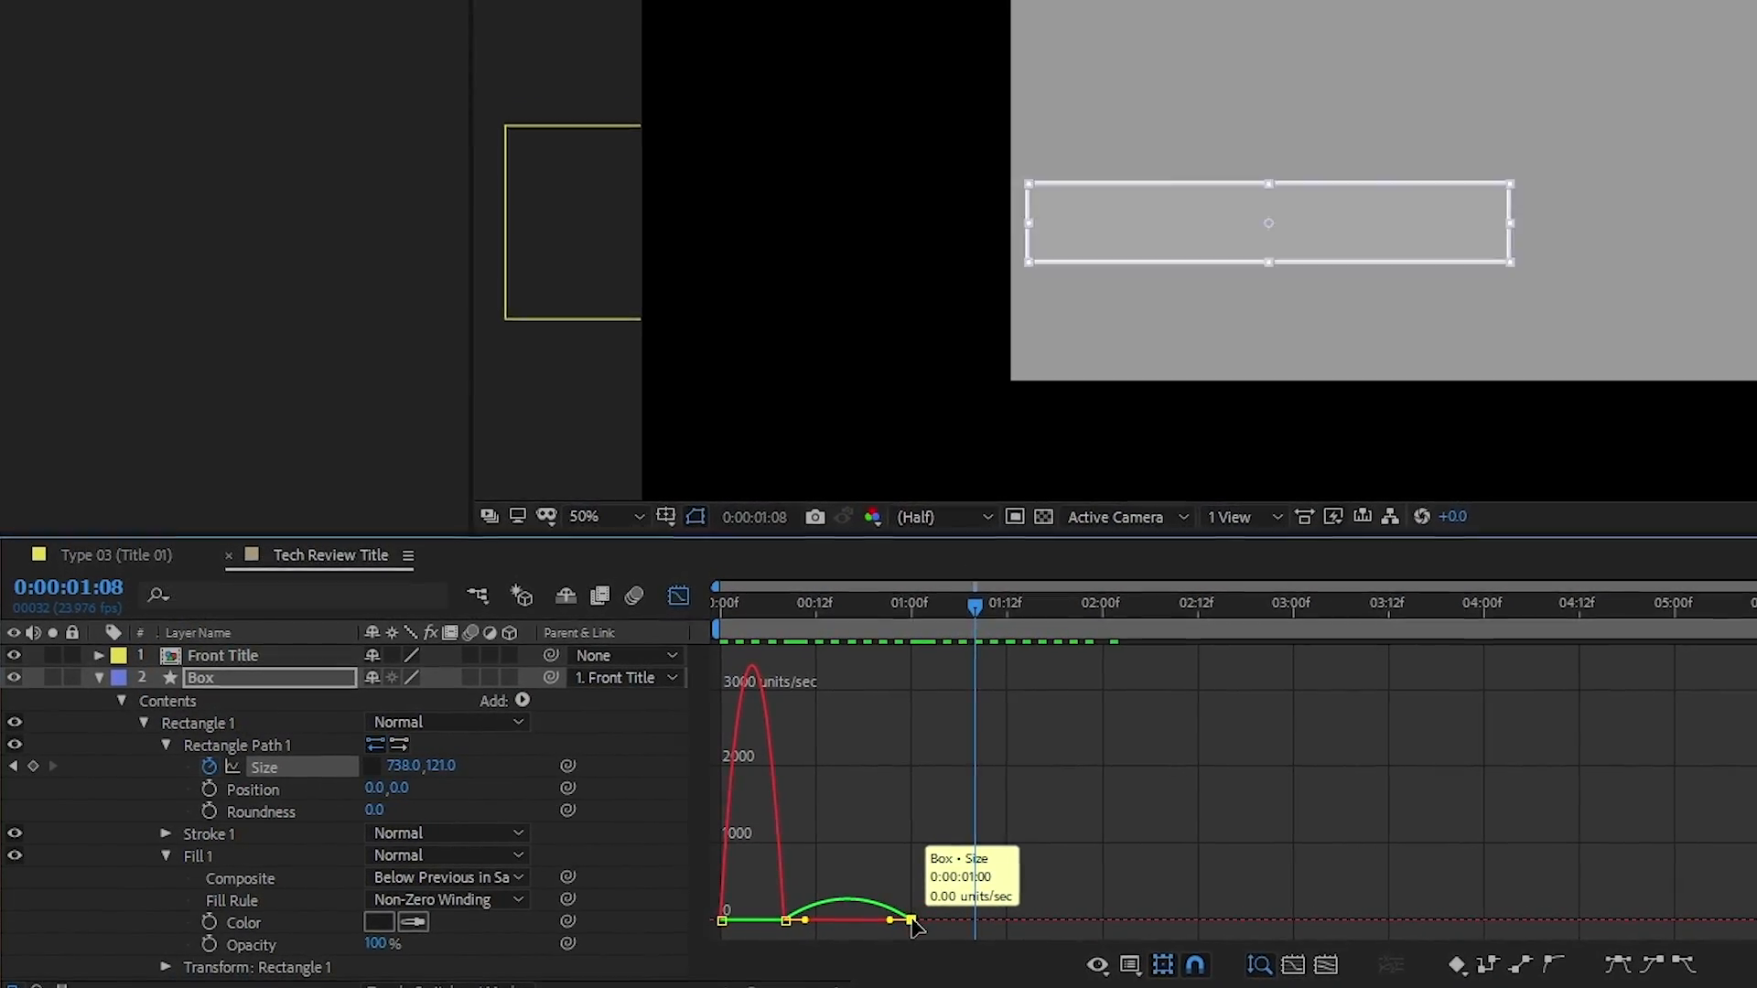
pyautogui.hotkey('ctrl', 'shift', 'k')
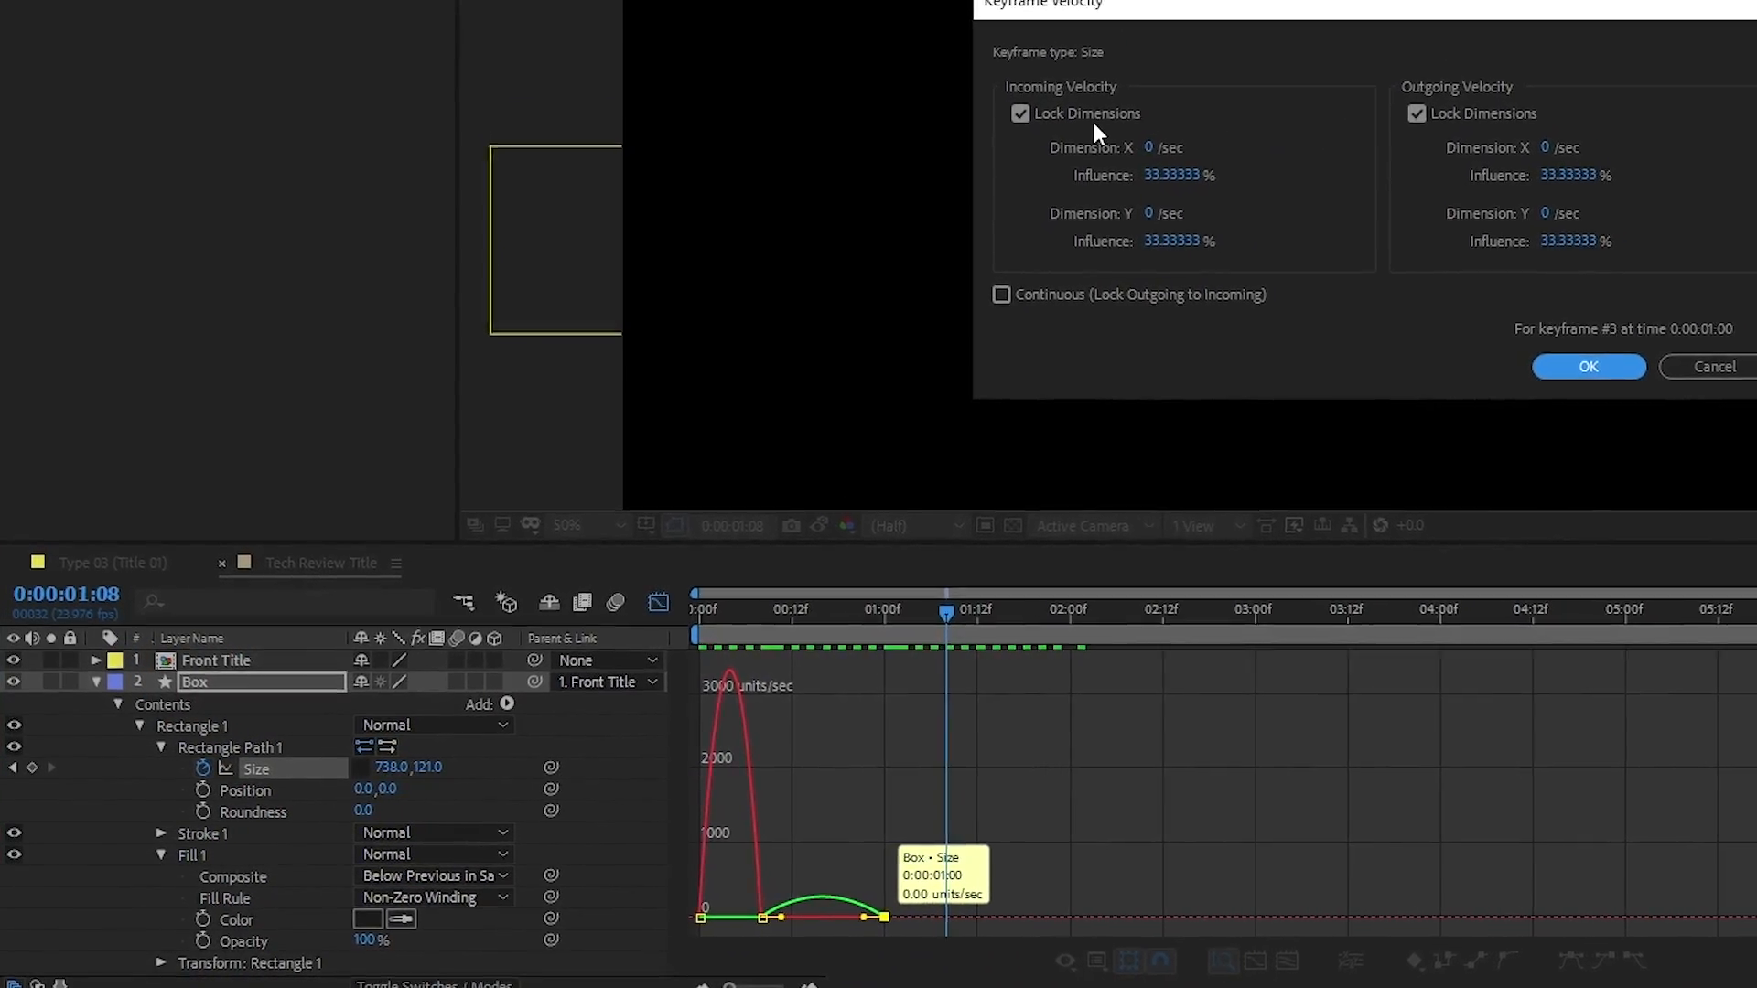
pyautogui.click(1190, 179)
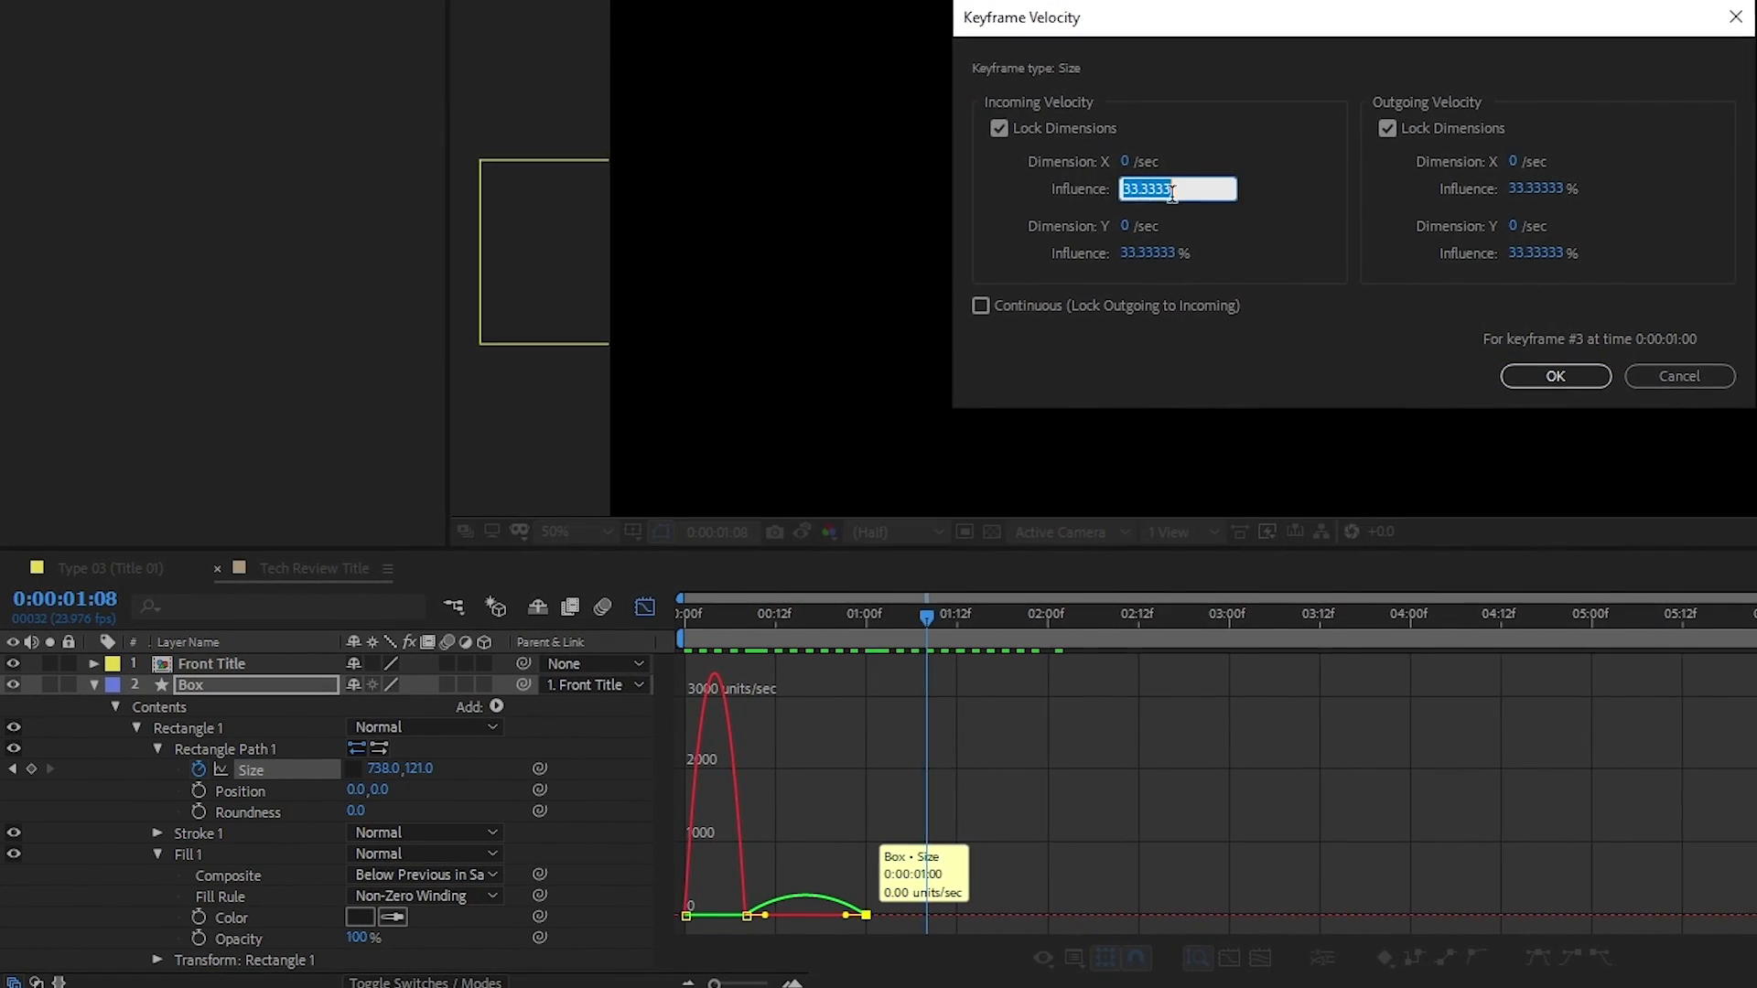
pyautogui.write('85')
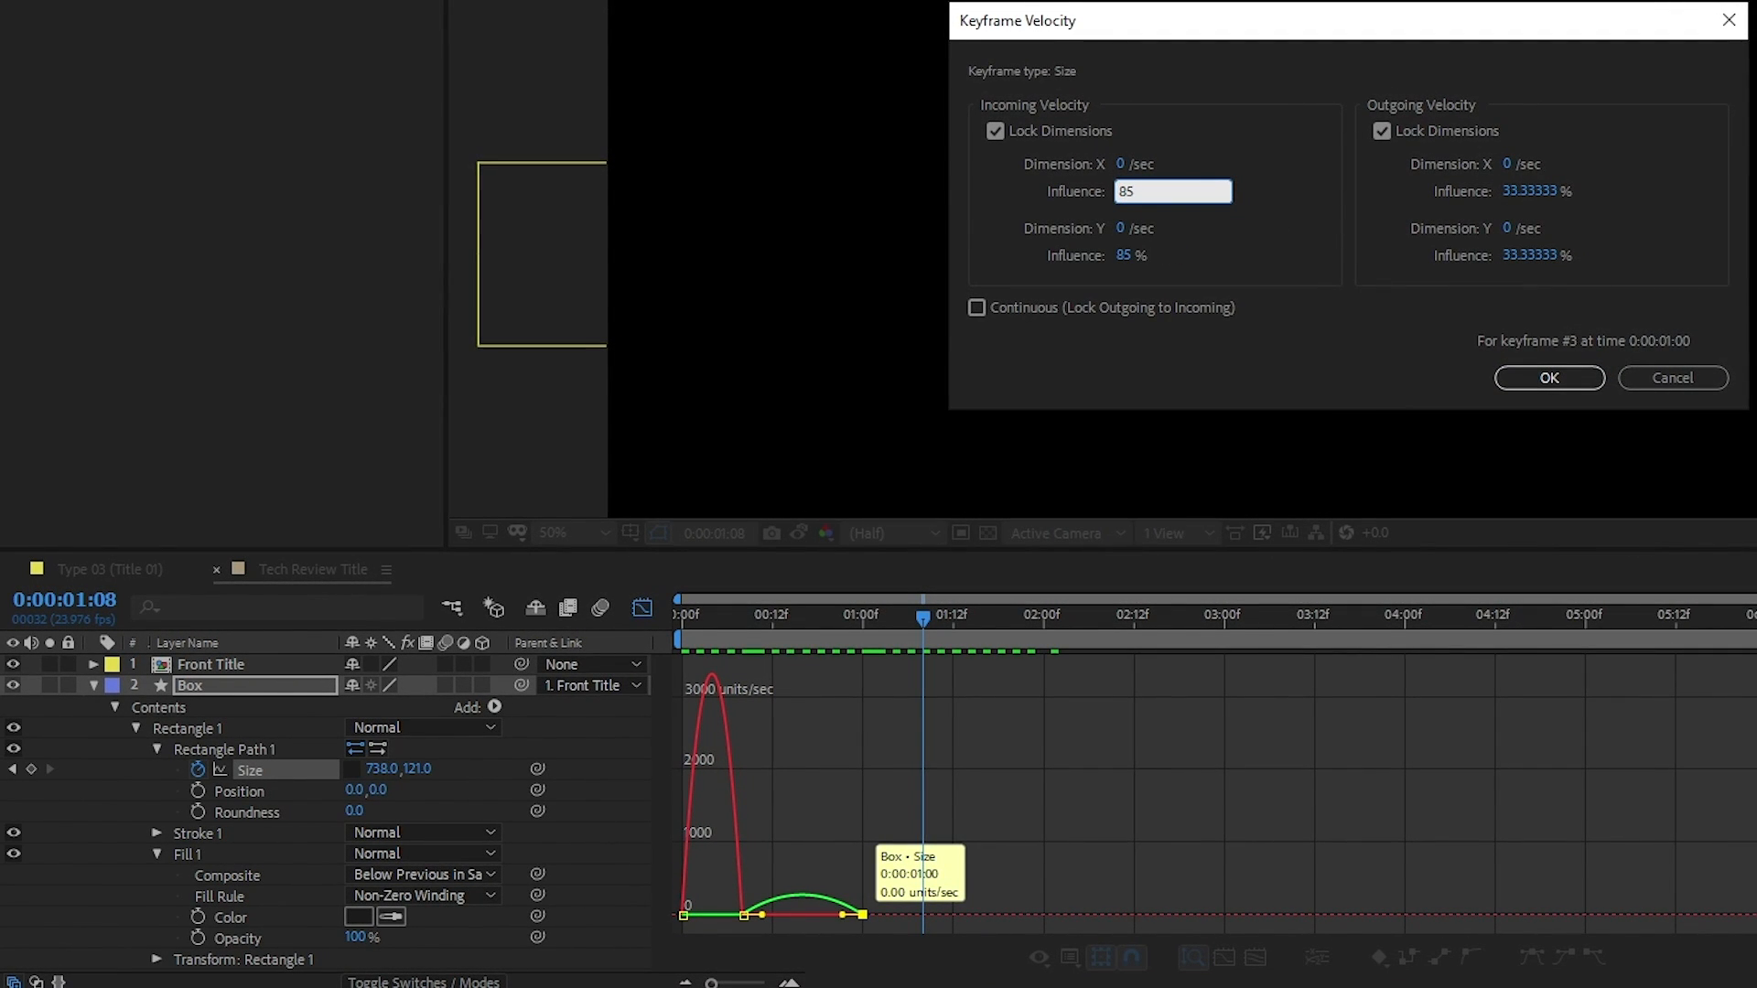
pyautogui.press('Return')
pyautogui.click(717, 885)
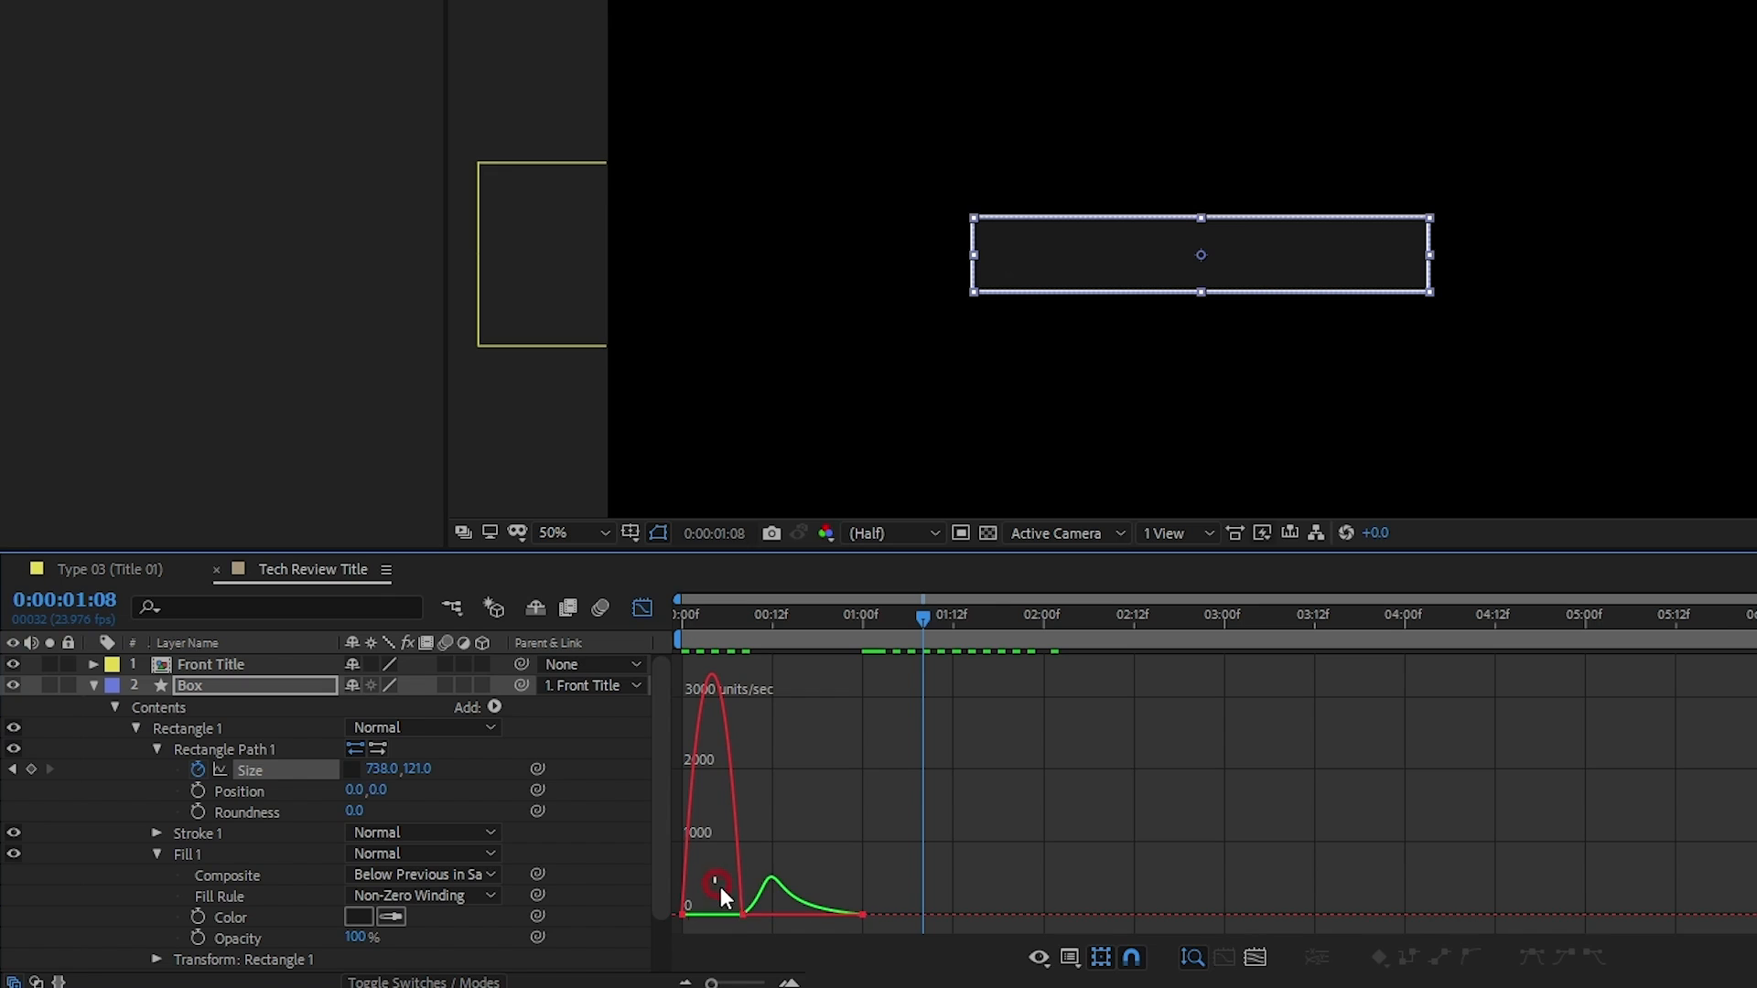
# In the Graph Editor, set the incoming velocity influence of the Box's Size keyframe at 0:00:00:08 to 85%, then return to the layer bars
pyautogui.moveTo(763, 930); pyautogui.dragTo(770, 932)
pyautogui.moveTo(707, 870); pyautogui.dragTo(754, 926)
pyautogui.doubleClick(743, 915)
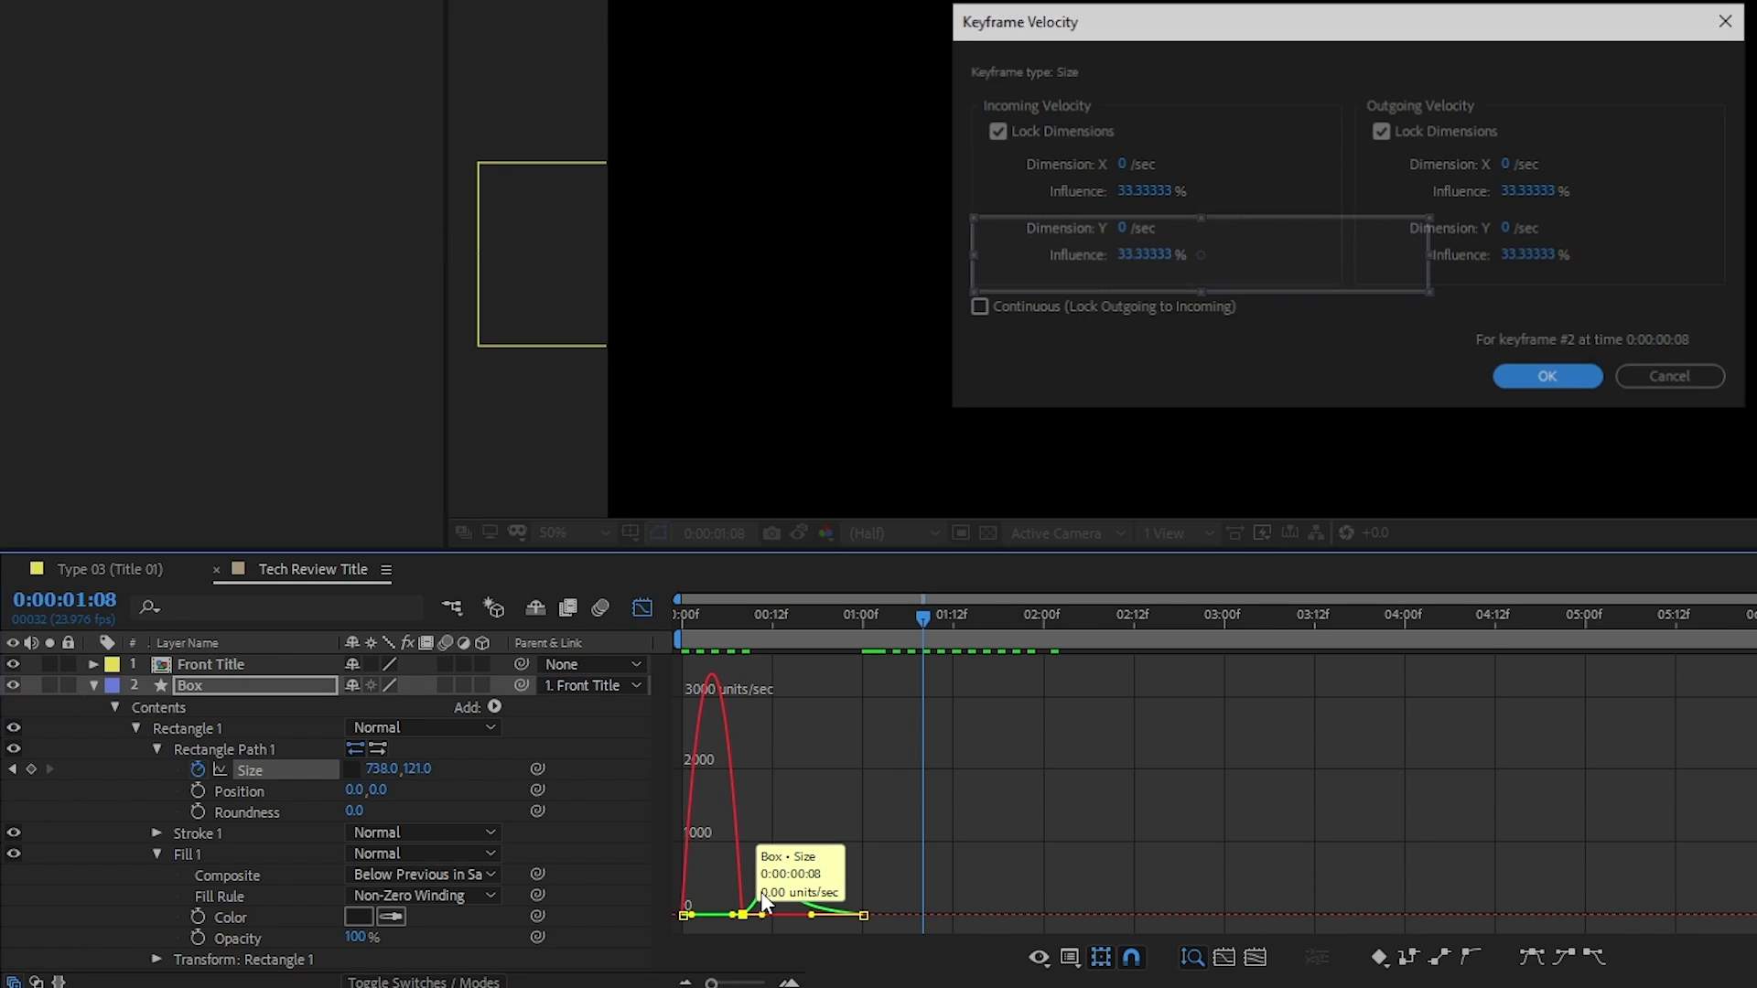
pyautogui.click(1145, 190)
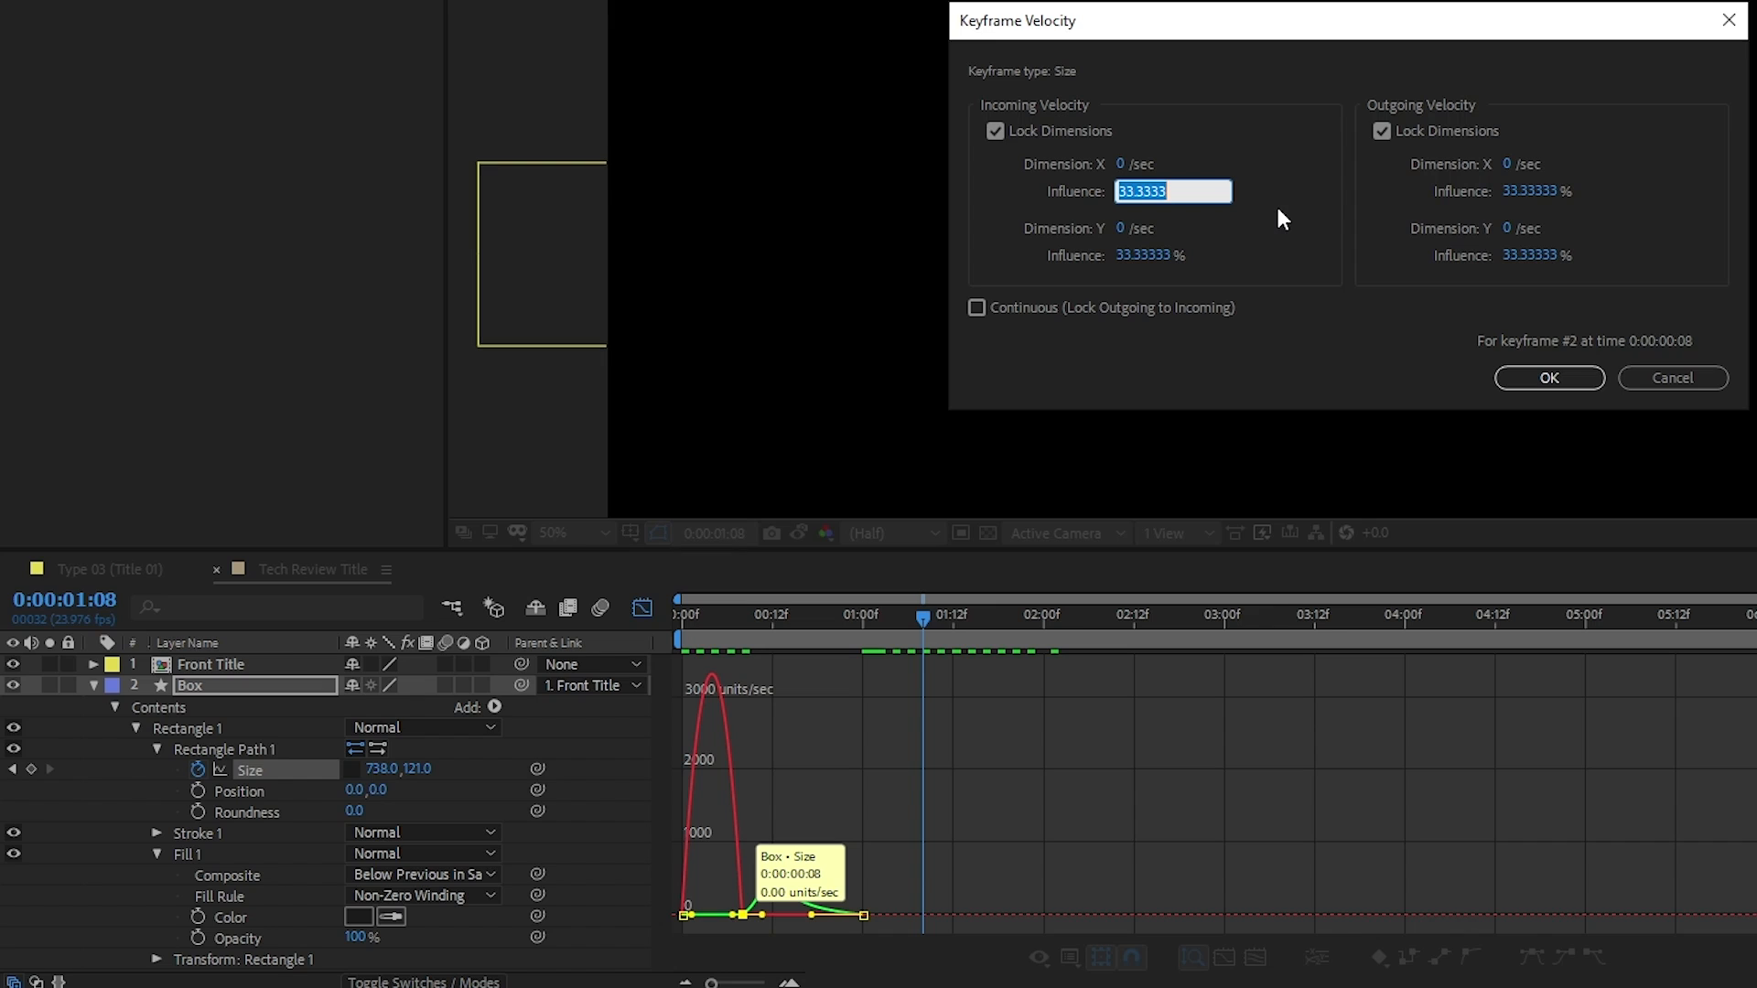
pyautogui.write('85')
pyautogui.click(1543, 193)
pyautogui.write('85')
pyautogui.press('Return')
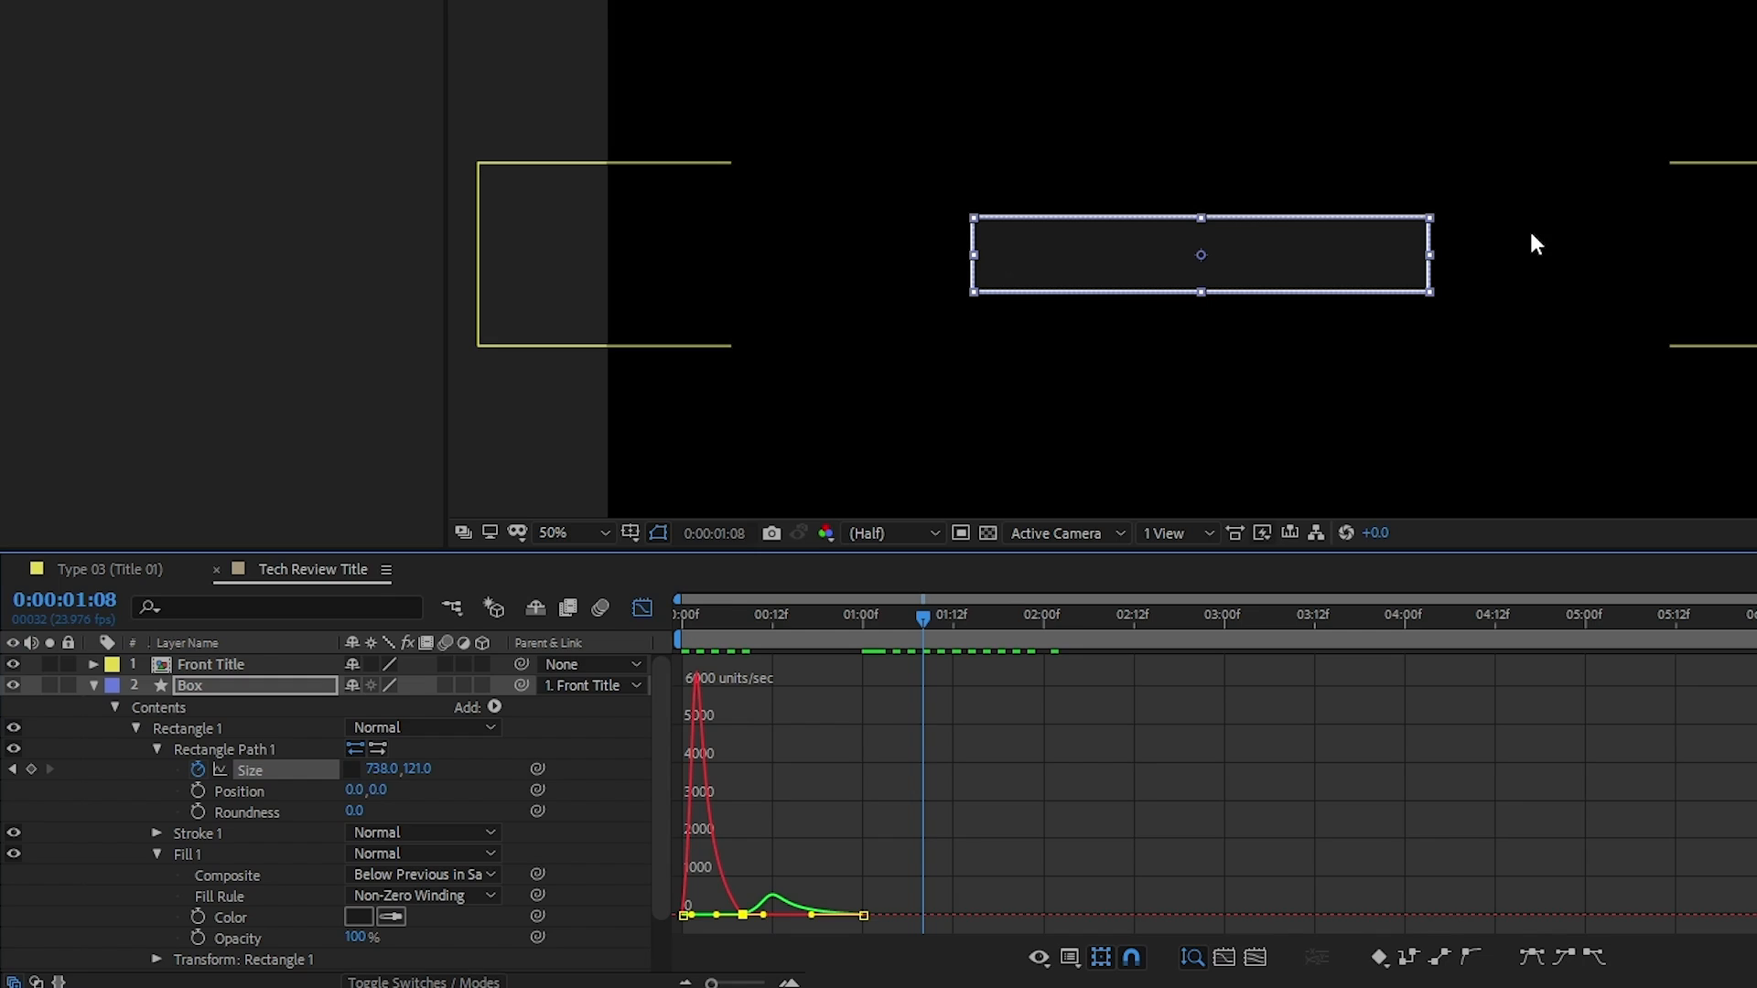
pyautogui.click(642, 607)
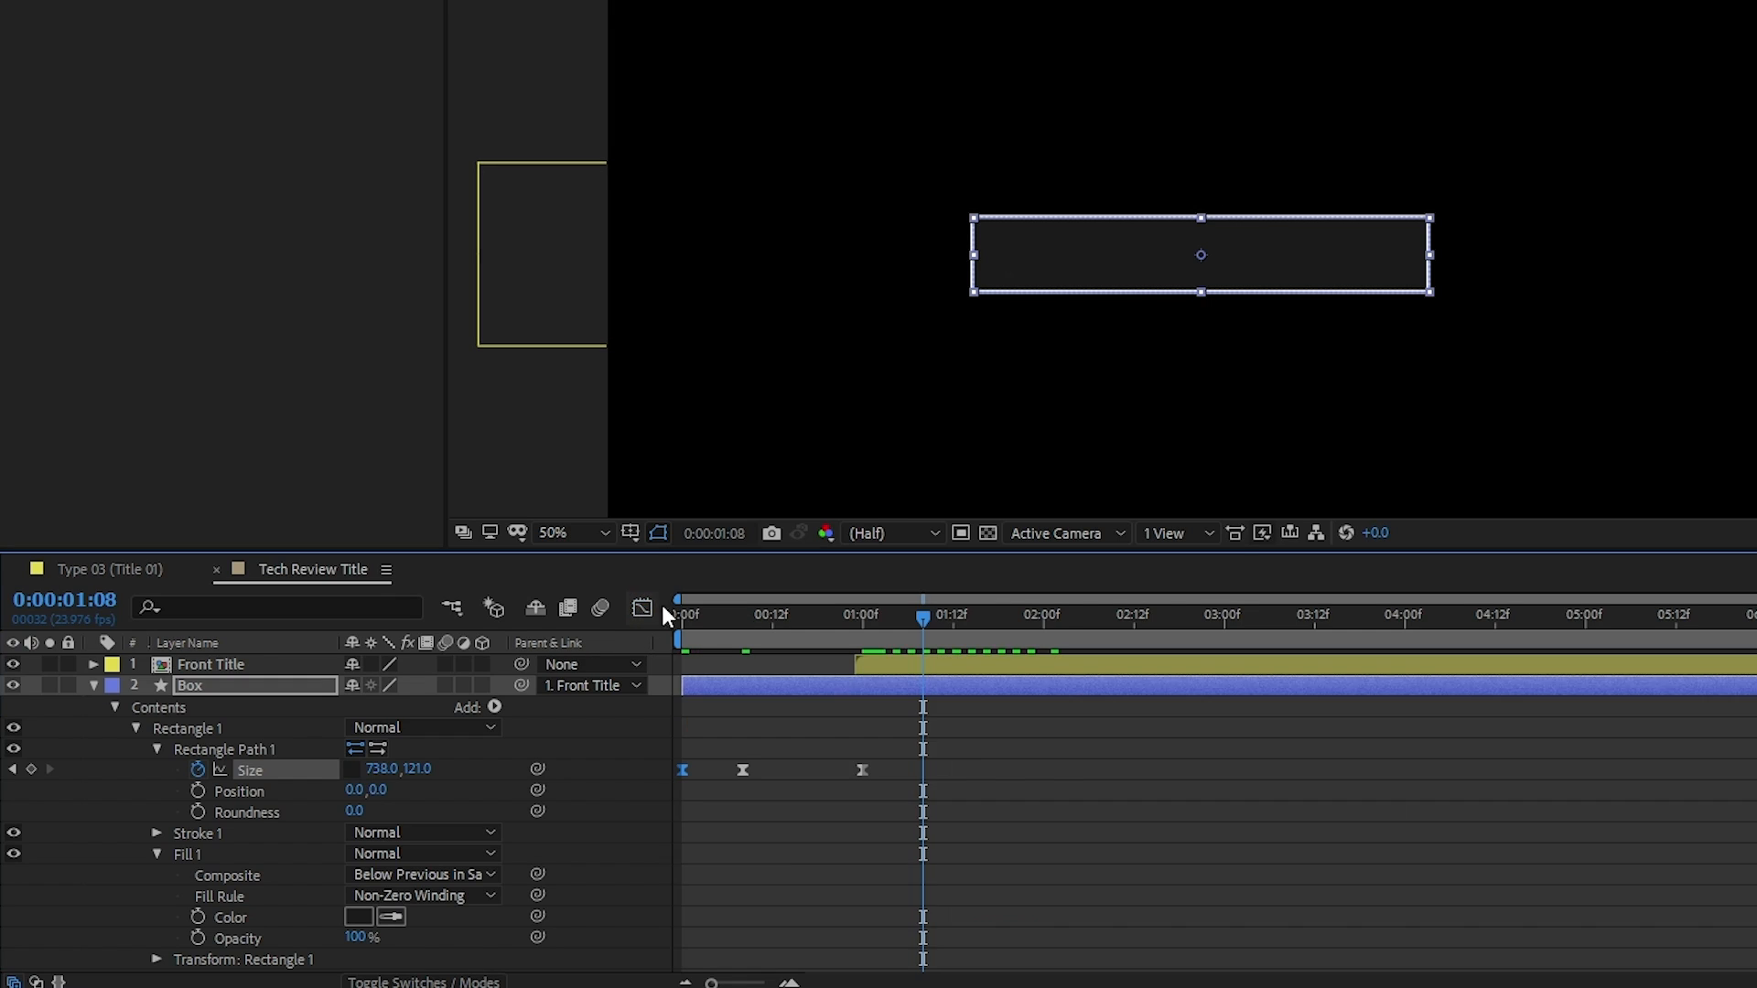
# Preview the box opening animation from the start of the composition
pyautogui.moveTo(787, 619); pyautogui.dragTo(634, 628)
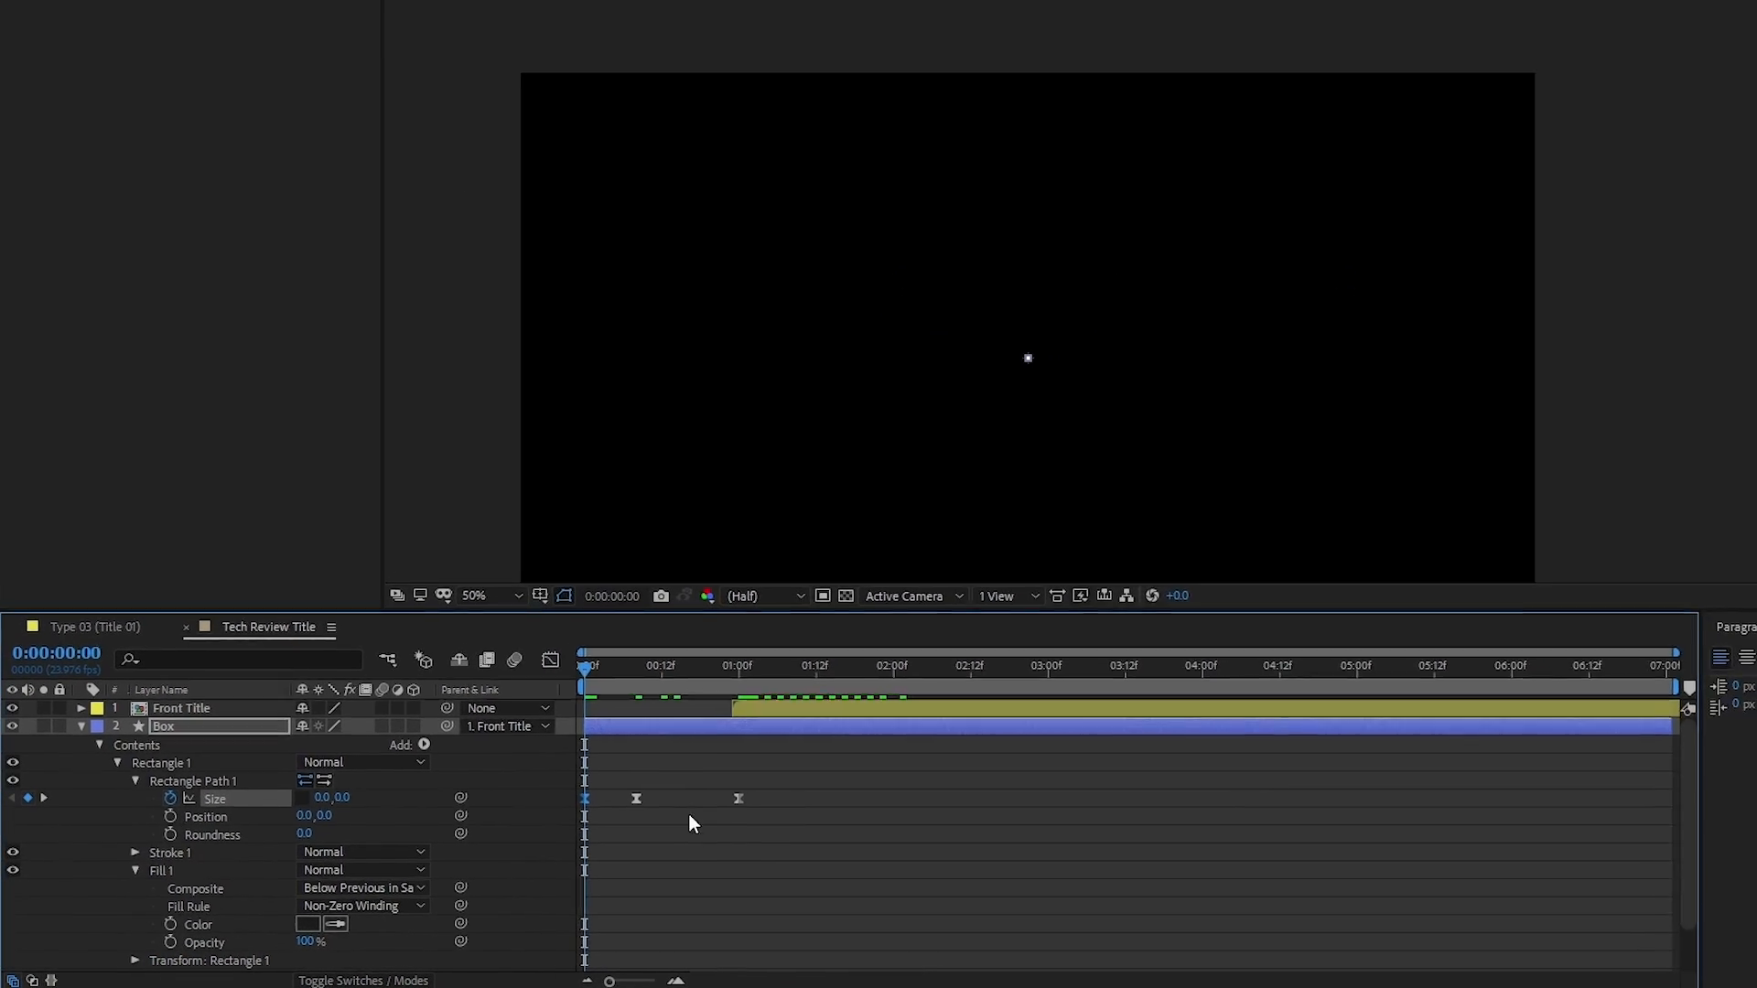
pyautogui.click(529, 786)
pyautogui.press('space')
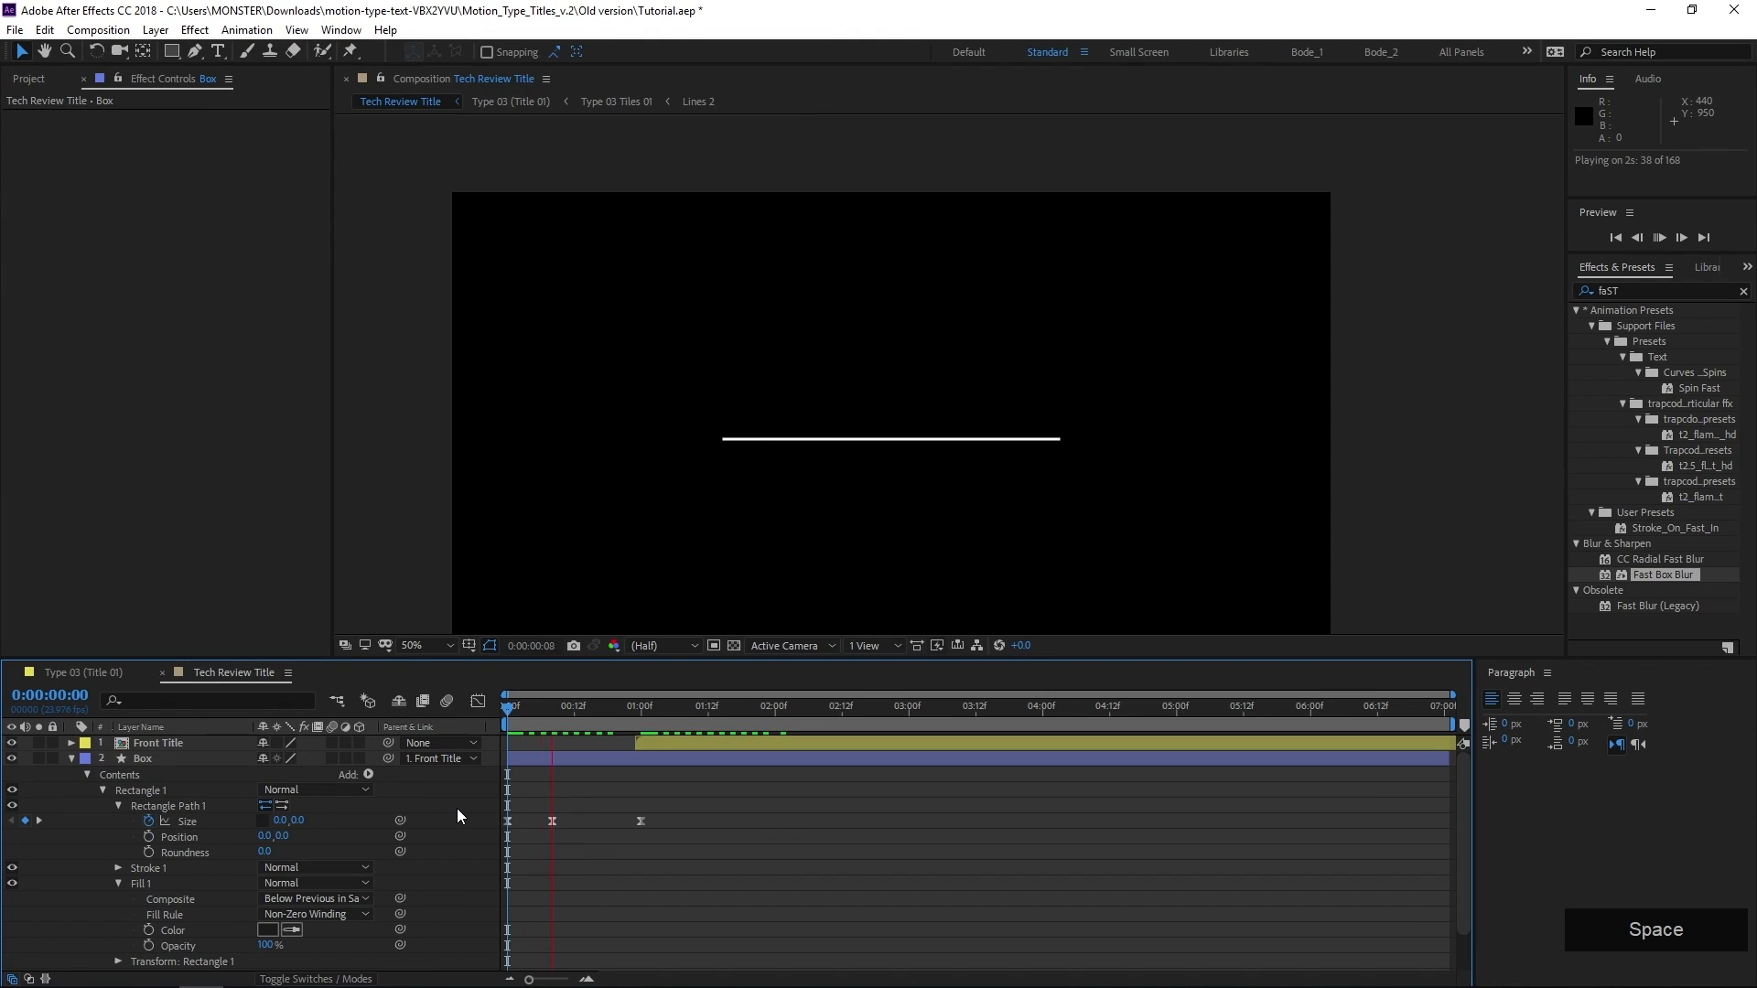
pyautogui.moveTo(568, 717); pyautogui.dragTo(481, 714)
pyautogui.press('space')
pyautogui.moveTo(531, 718); pyautogui.dragTo(524, 726)
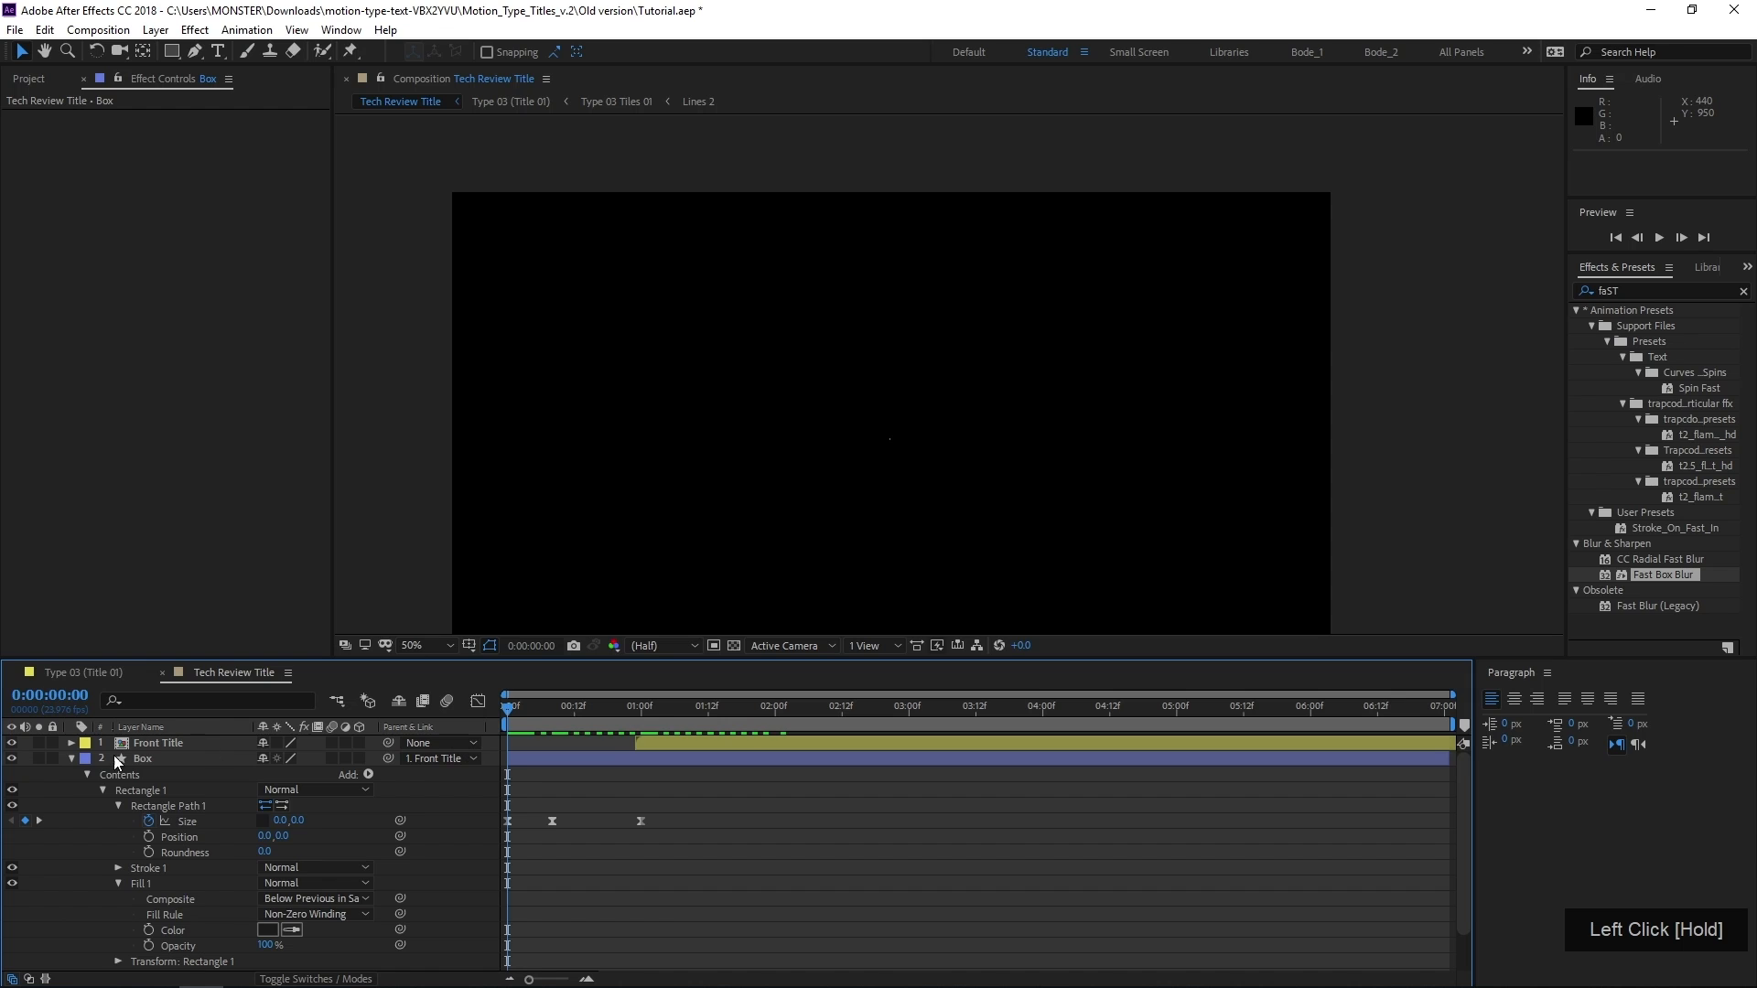
# Collapse the Box layer's properties and move the Front Title and Rear Title layers earlier to start at 0:00:00:05
pyautogui.click(70, 757)
pyautogui.moveTo(558, 723); pyautogui.dragTo(607, 772)
pyautogui.keyDown('ctrl'); pyautogui.click(652, 745); pyautogui.keyUp('ctrl')
pyautogui.scroll(2, 776, 458)
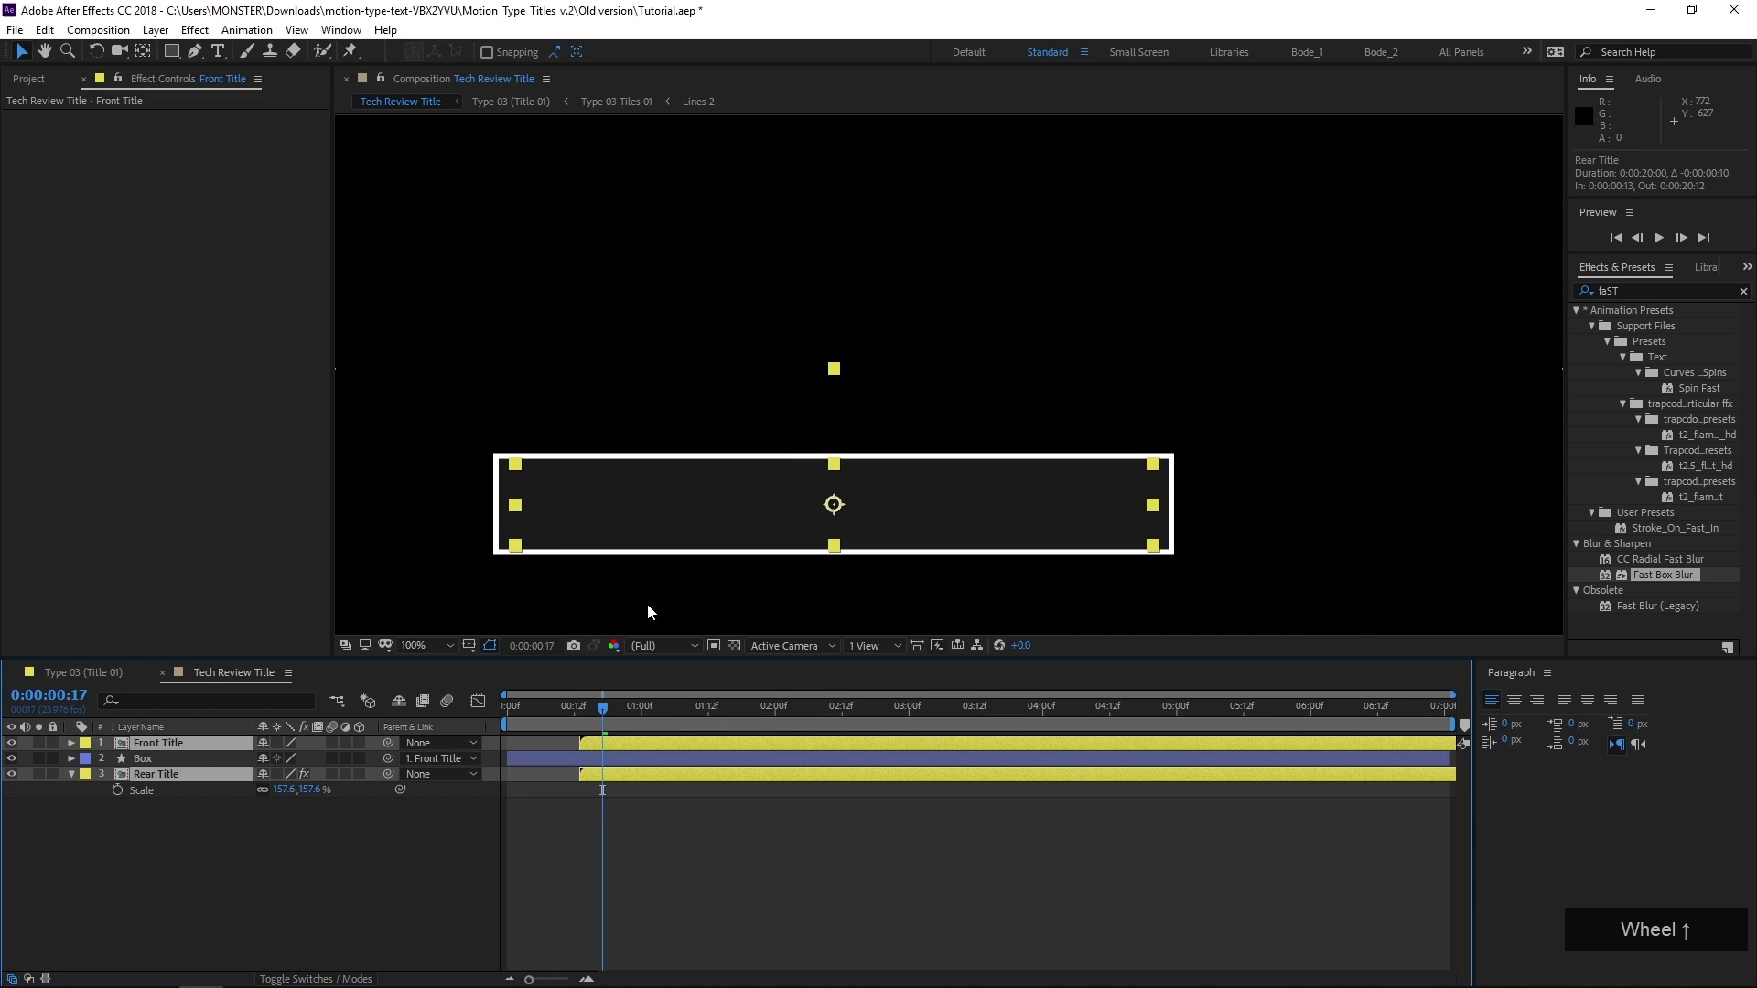
pyautogui.scroll(1, 553, 553)
pyautogui.moveTo(551, 549); pyautogui.dragTo(939, 346)
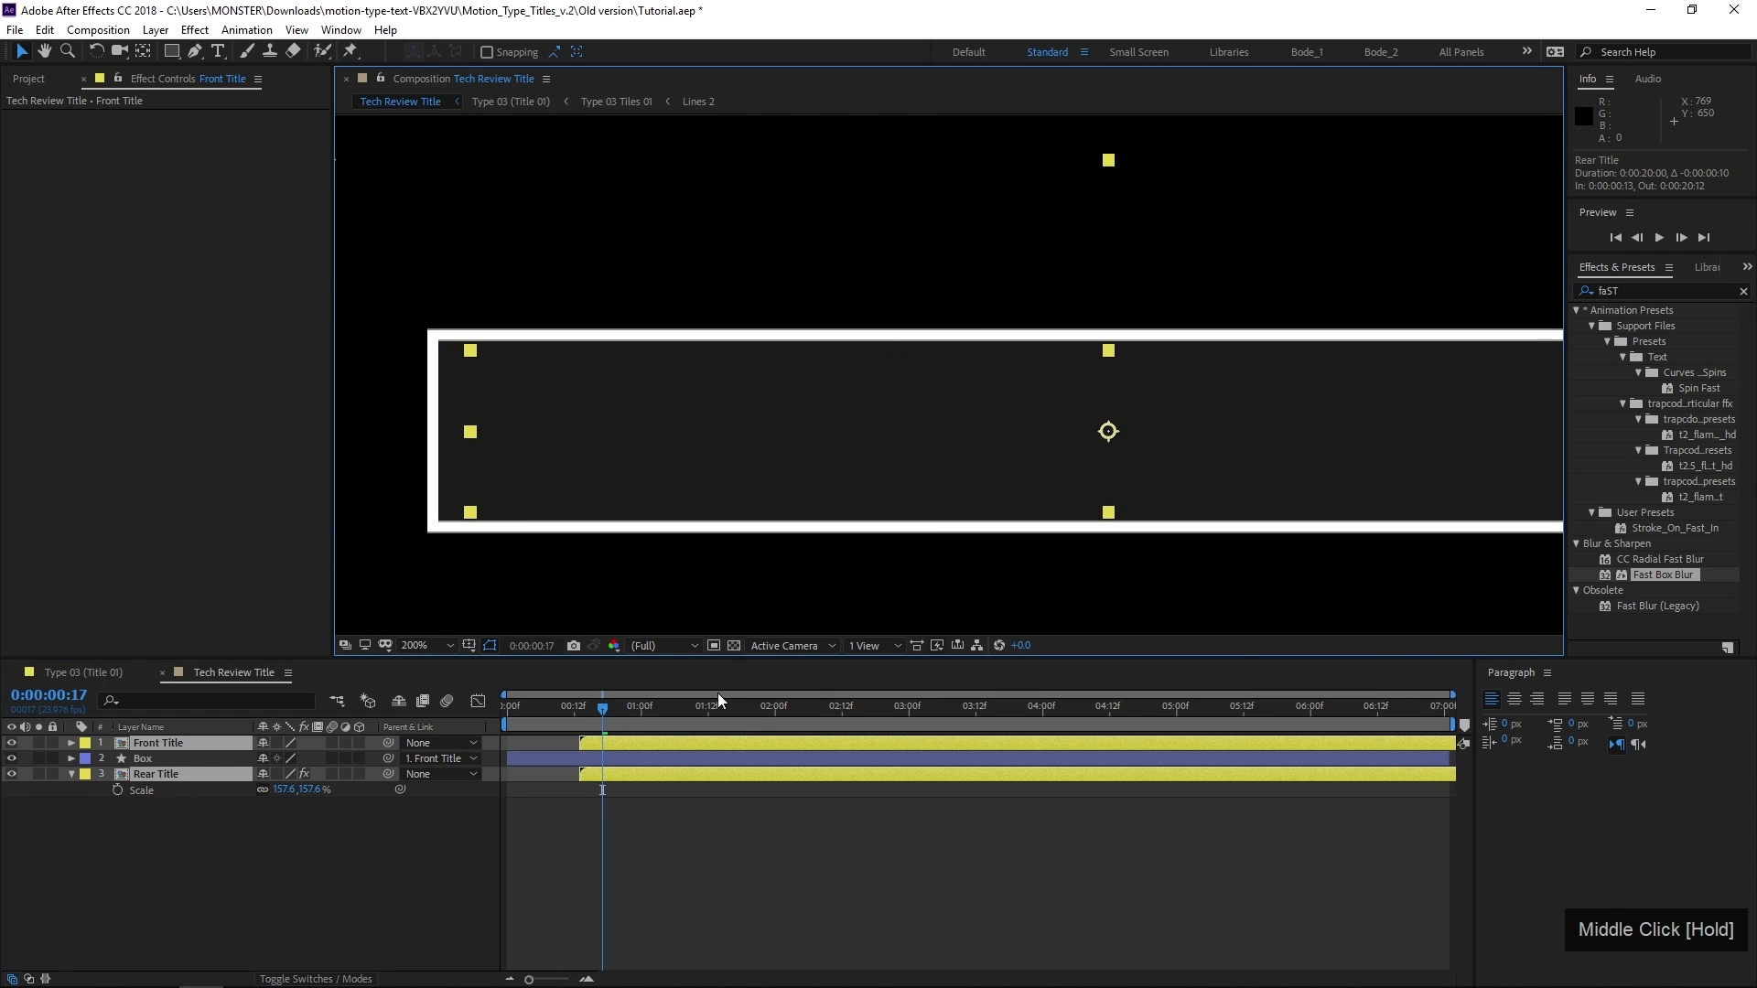
pyautogui.moveTo(648, 743); pyautogui.dragTo(474, 716)
# Preview the whole composition with the box and both titles animating in
pyautogui.scroll(-4, 621, 515)
pyautogui.middleClick(623, 494)
pyautogui.press('space')
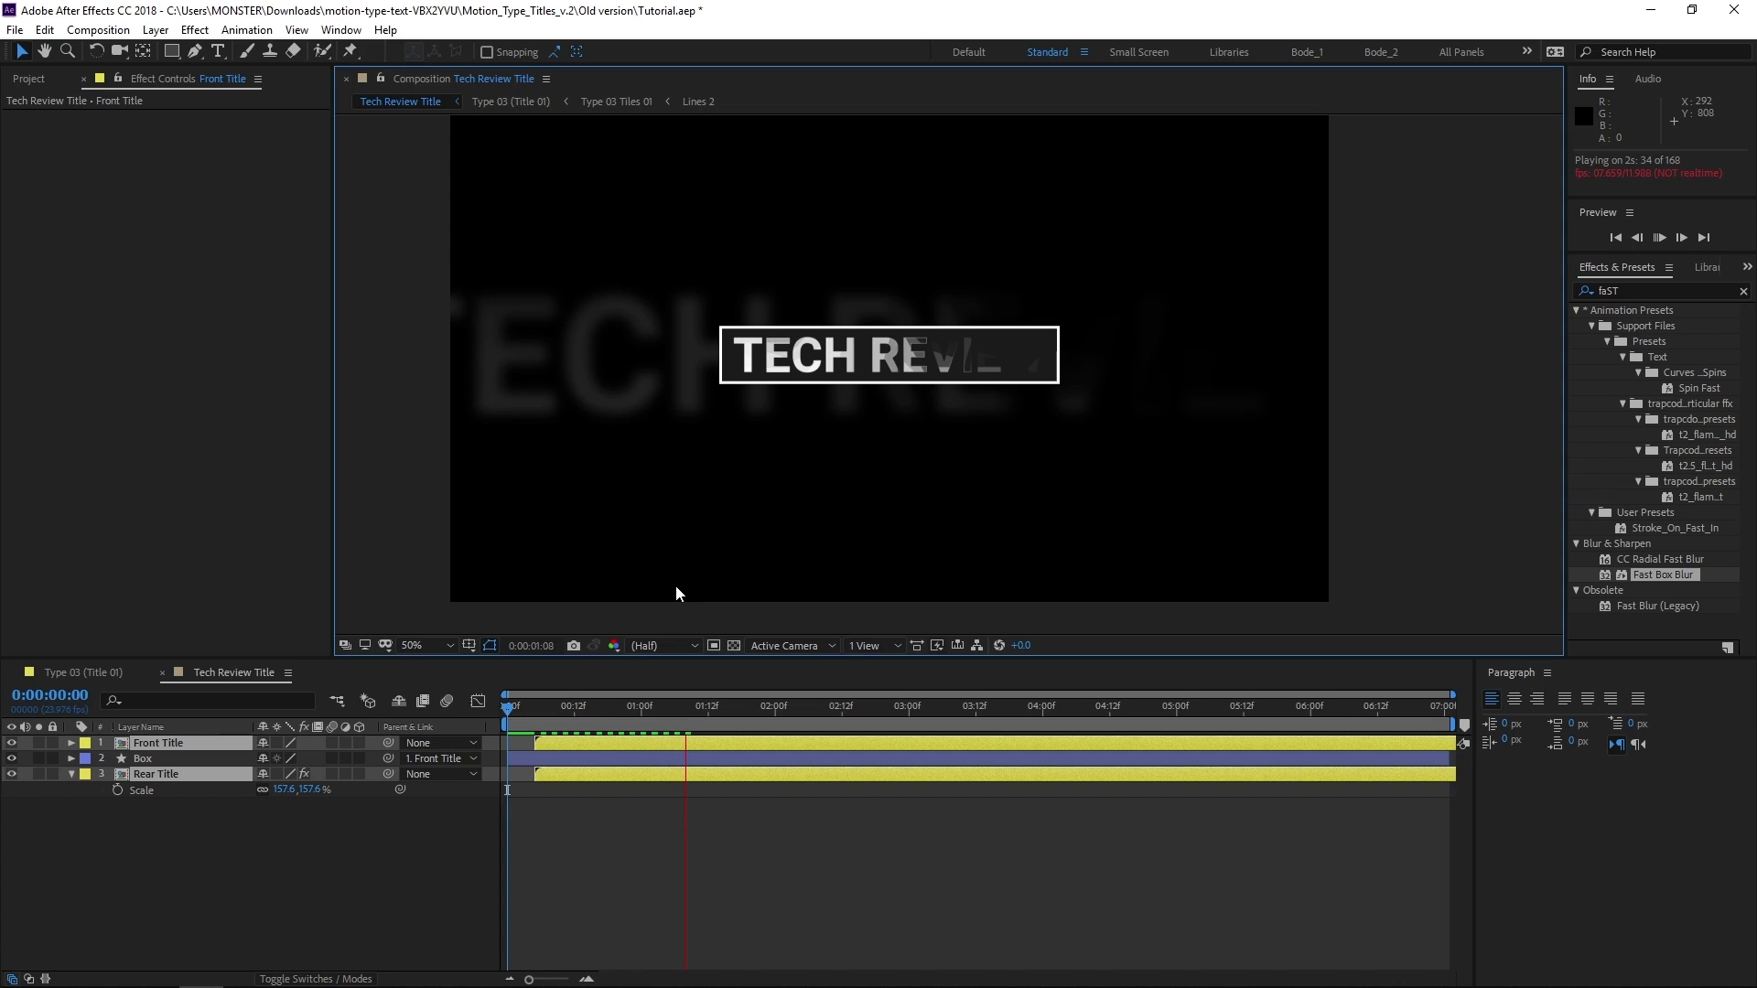
pyautogui.click(662, 843)
pyautogui.press('space')
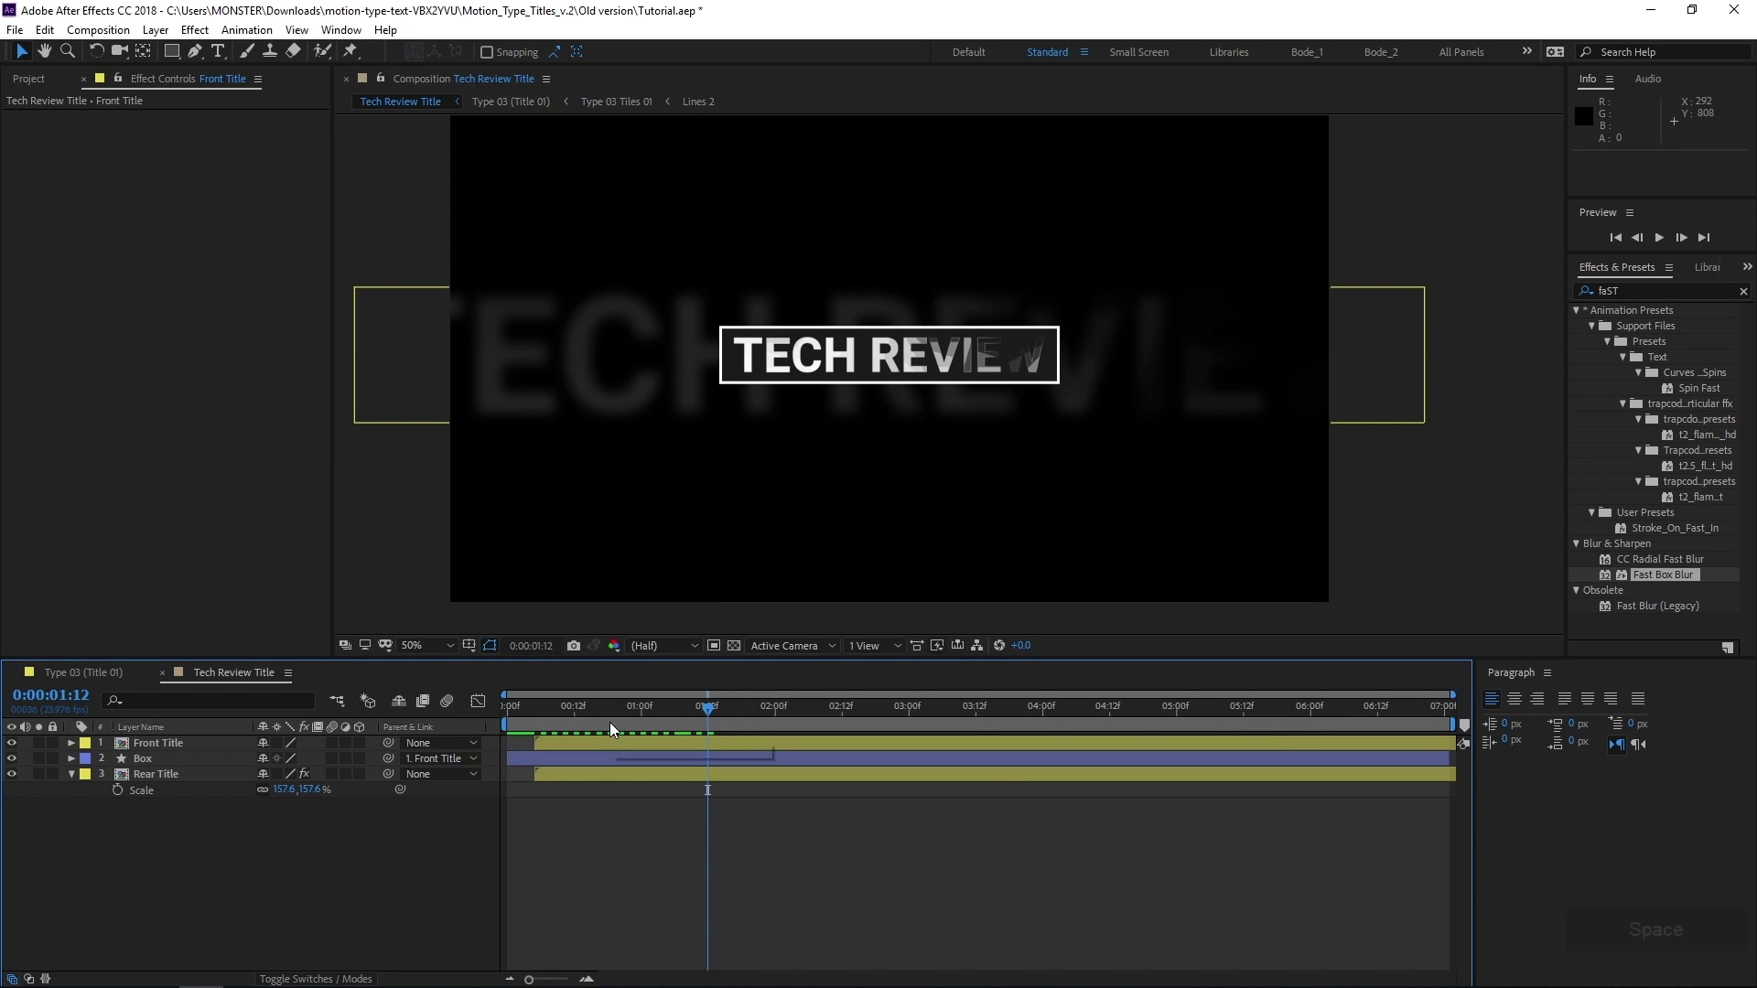
# Copy the Box layer's three Size keyframes and paste them at 0:00:05:13
pyautogui.click(688, 760)
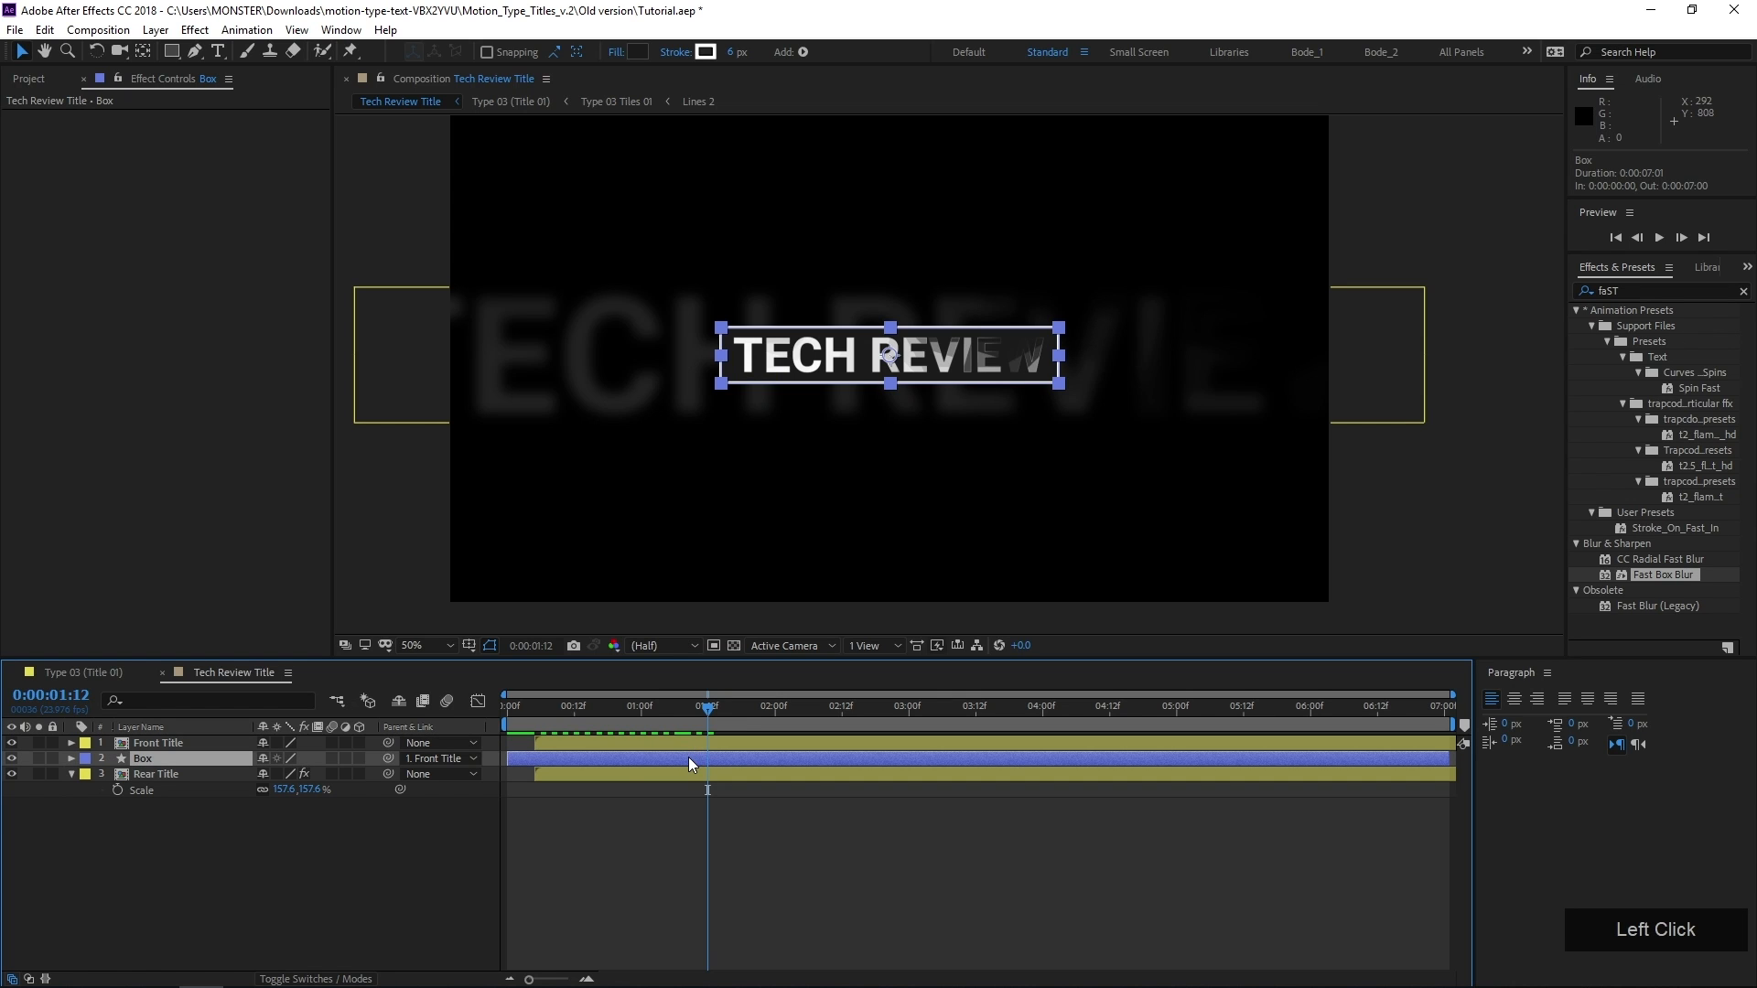
pyautogui.press('u')
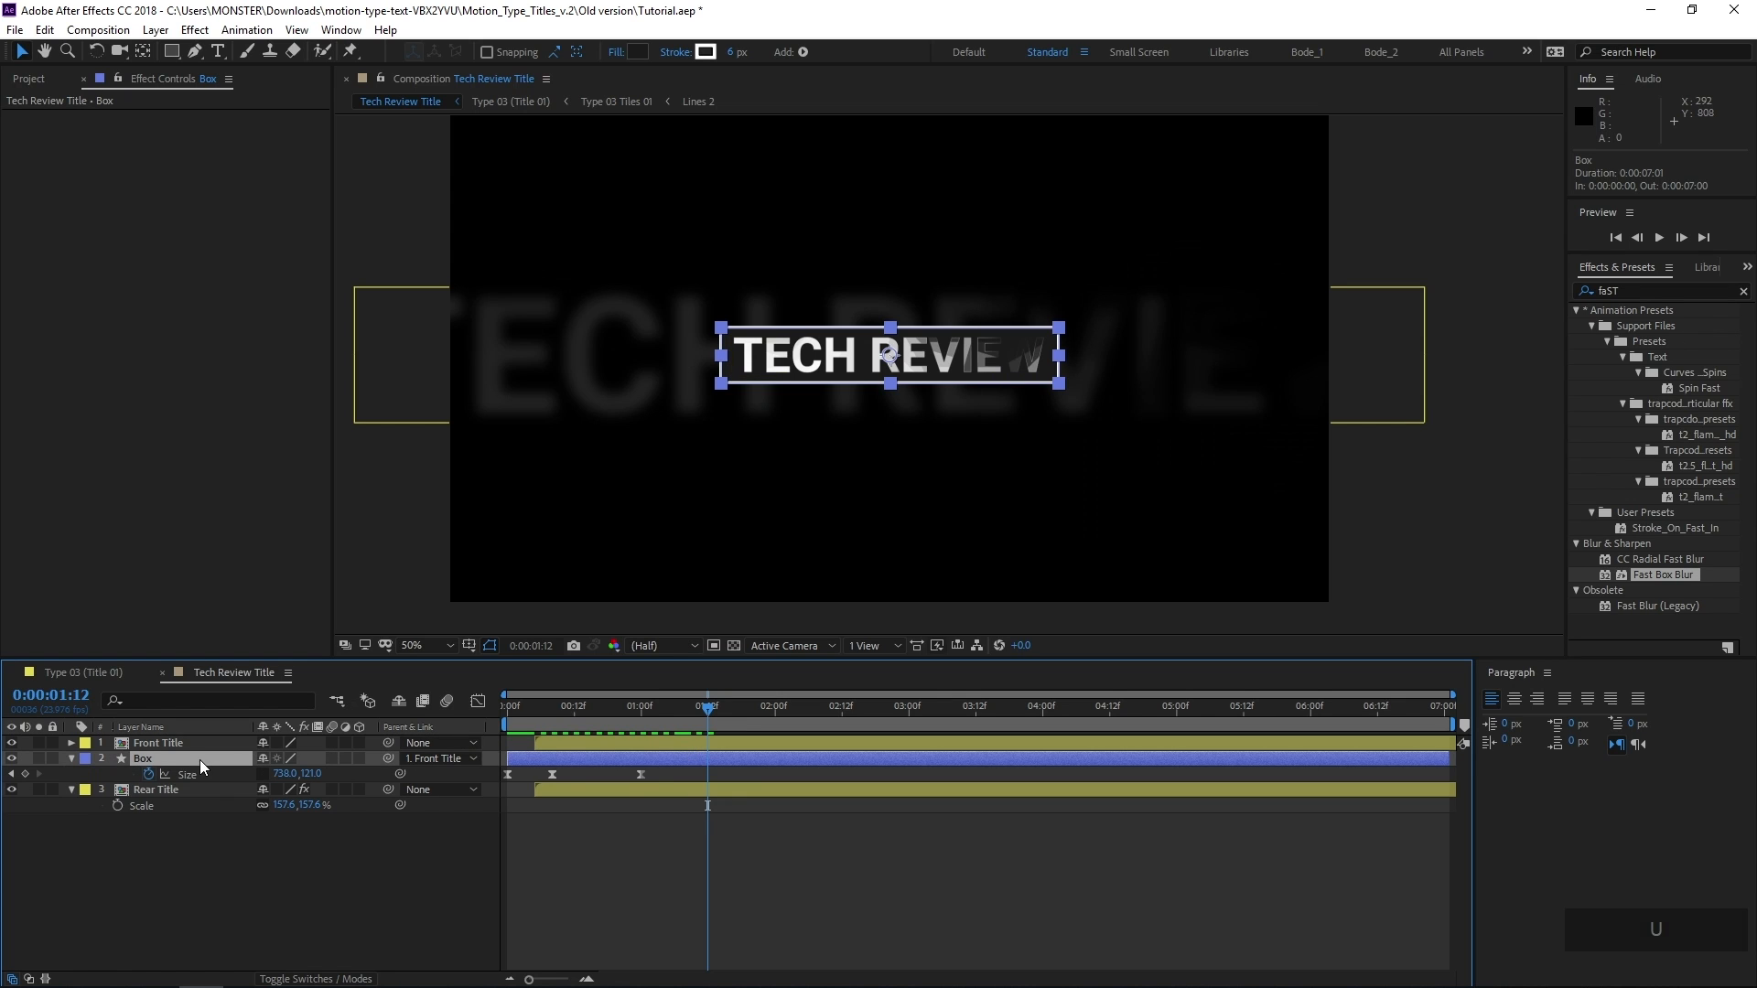
pyautogui.moveTo(651, 770); pyautogui.dragTo(469, 778)
pyautogui.hotkey('ctrl', 'c')
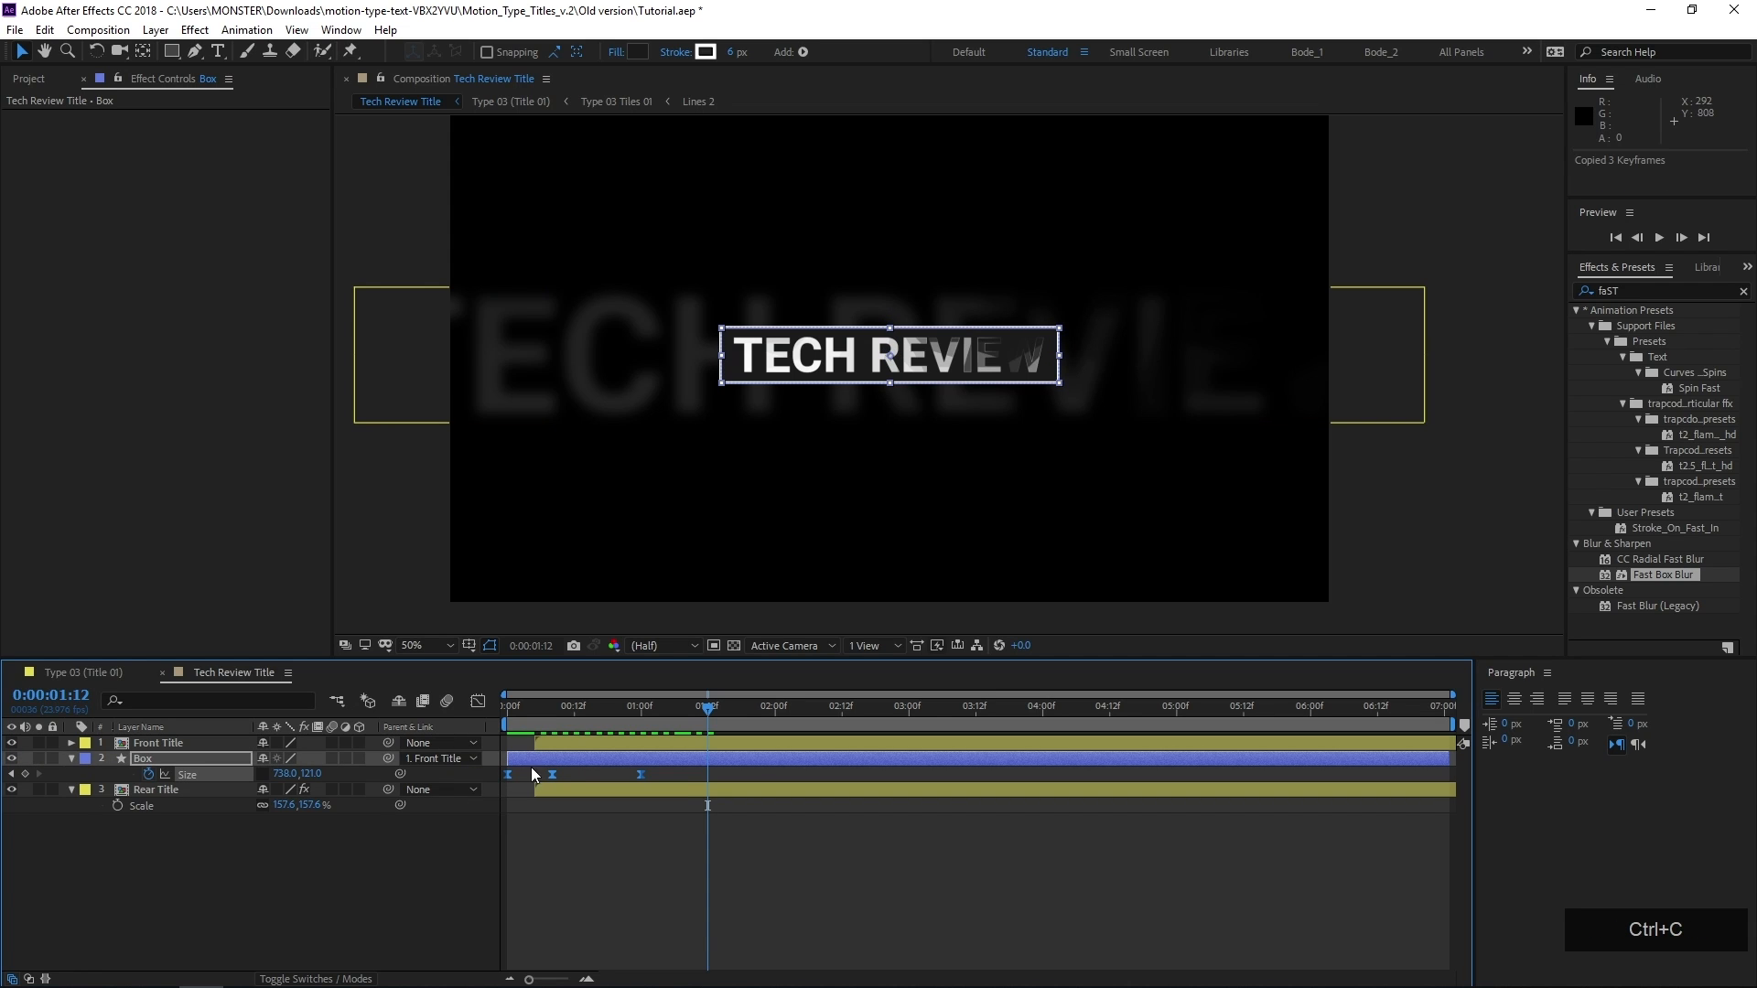
pyautogui.moveTo(1057, 719); pyautogui.dragTo(1248, 719)
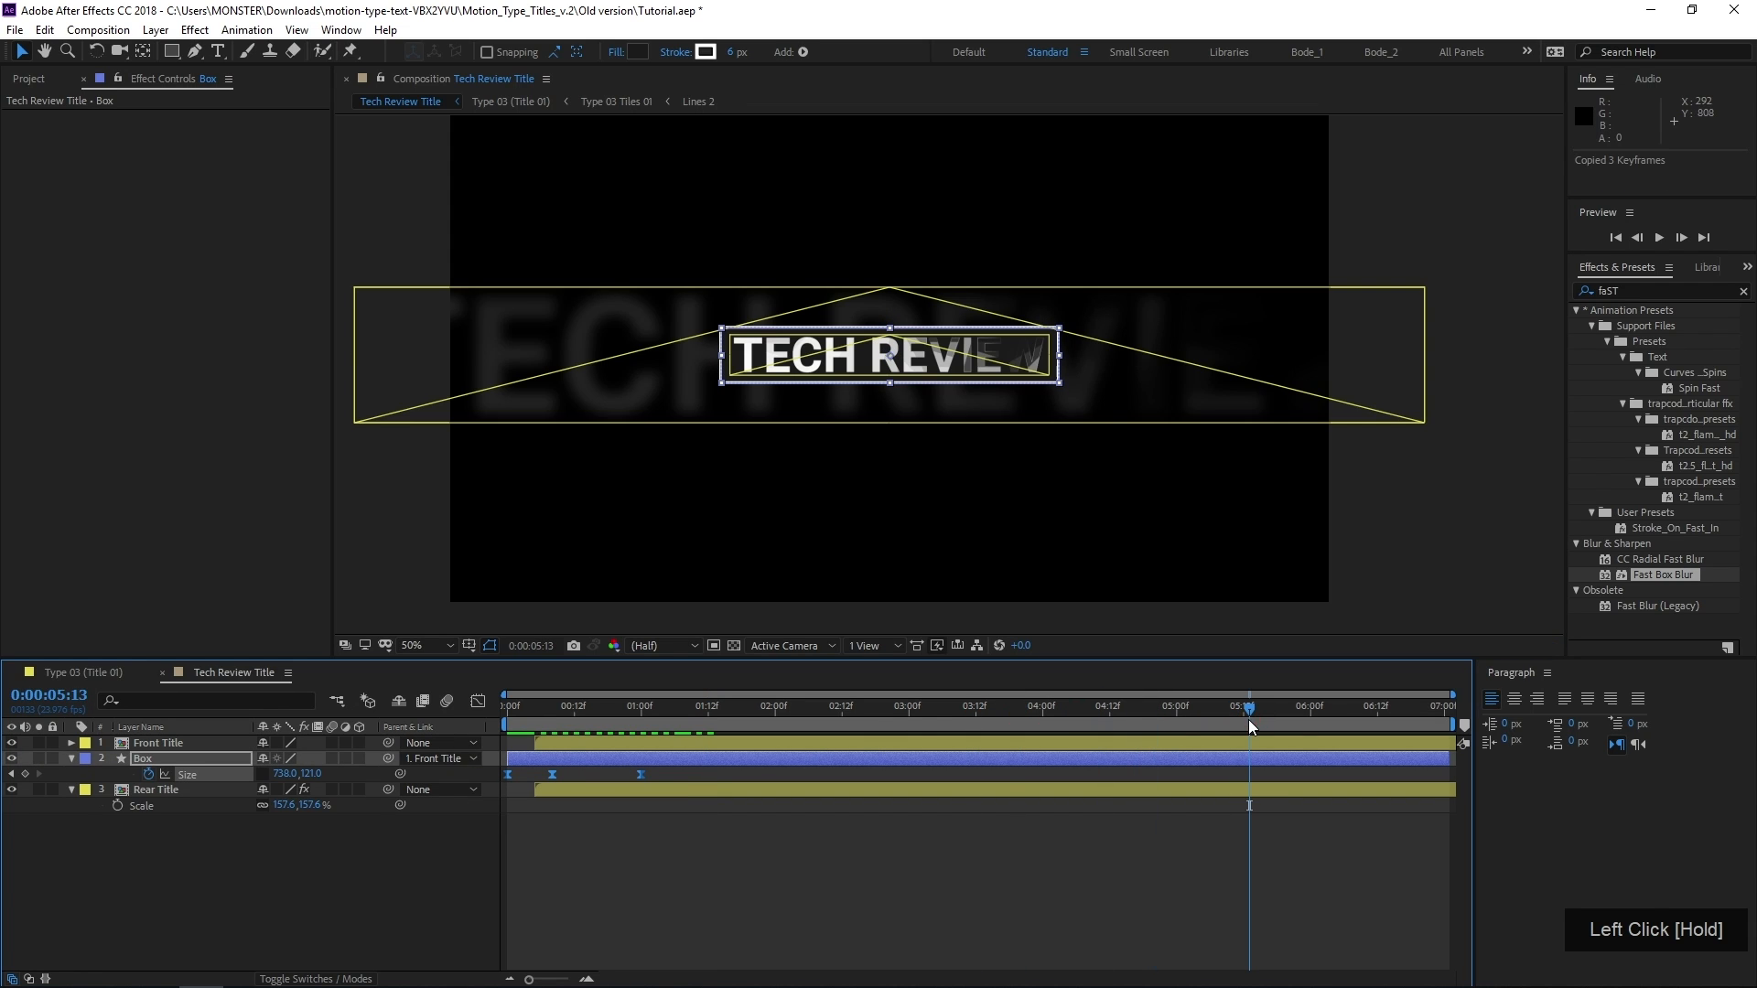
pyautogui.hotkey('ctrl', 'v')
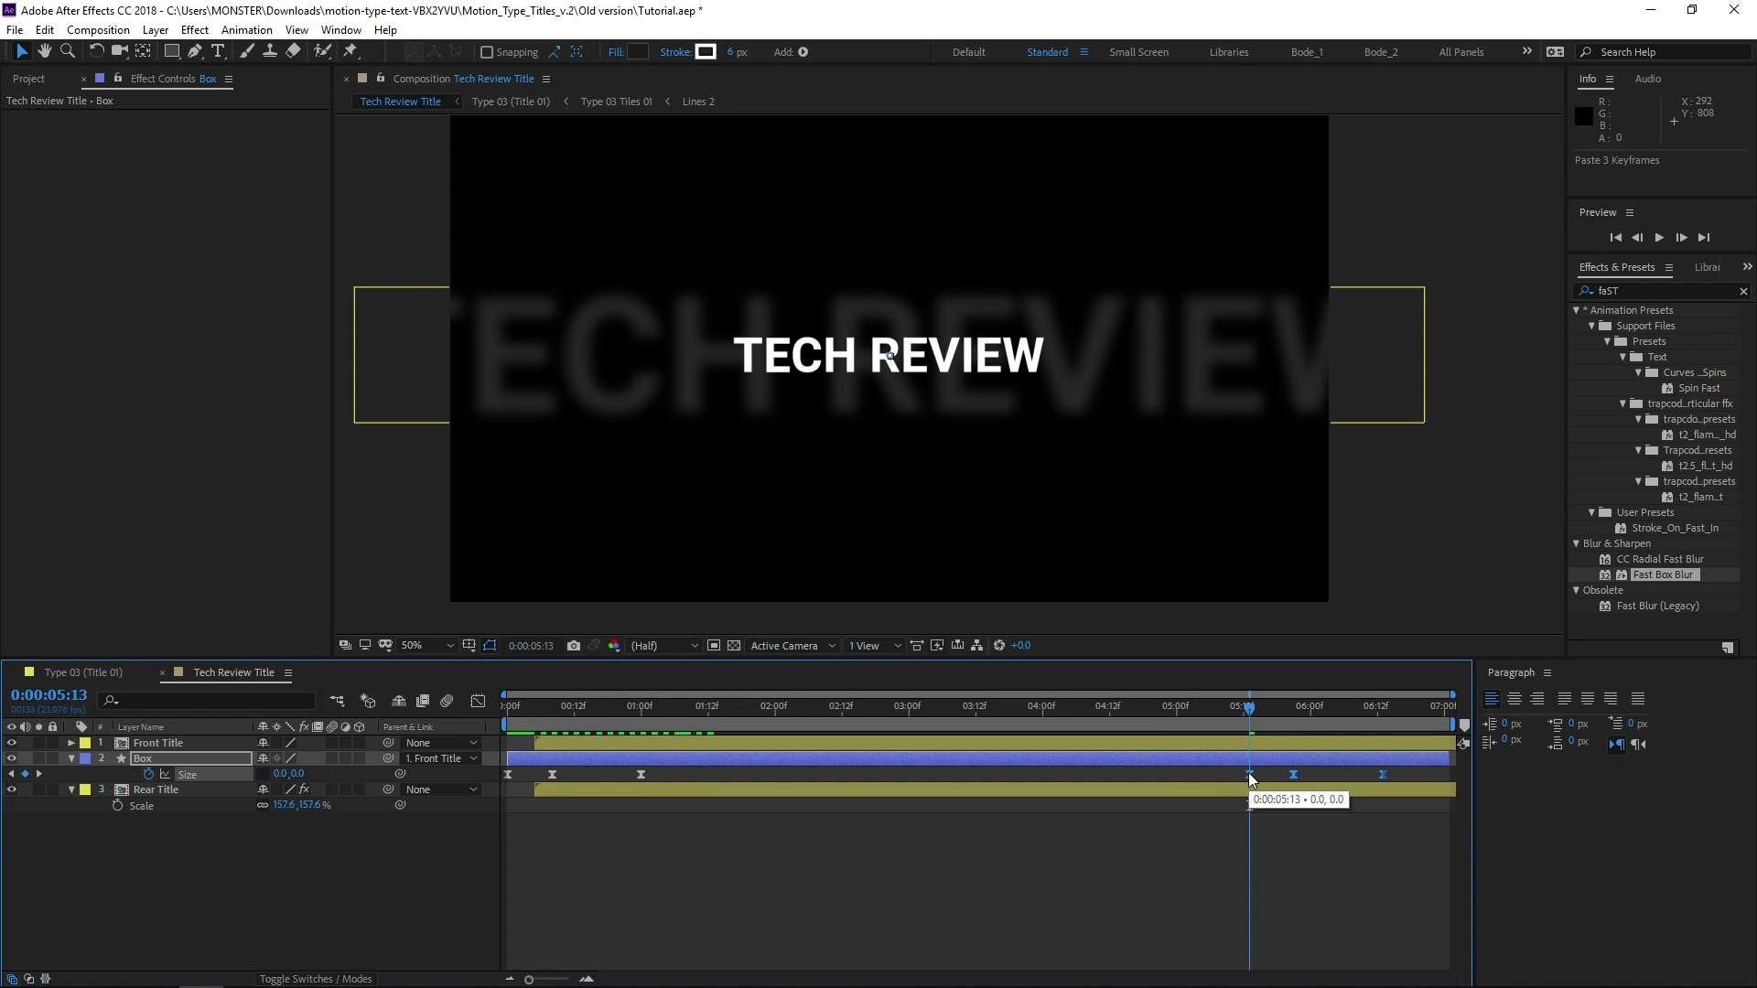
# Time-reverse the pasted Size keyframes and shift them so that the last one sits at 0:00:07:00
pyautogui.rightClick(1249, 774)
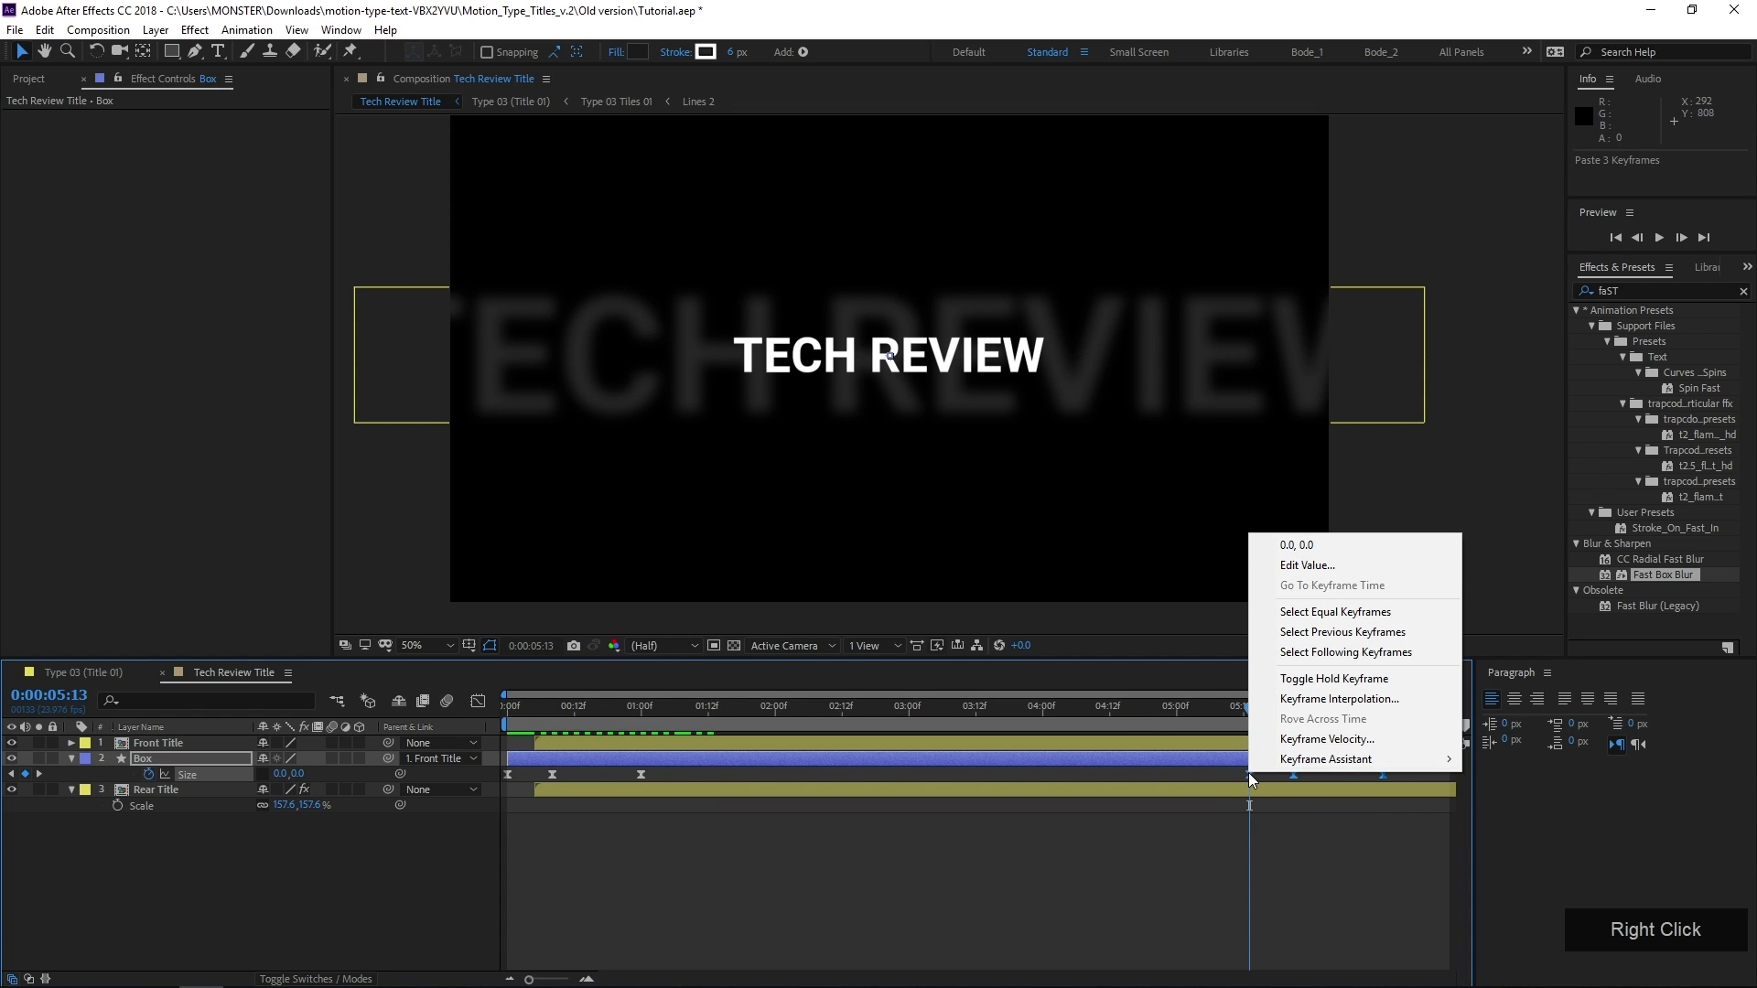
pyautogui.moveTo(1263, 762)
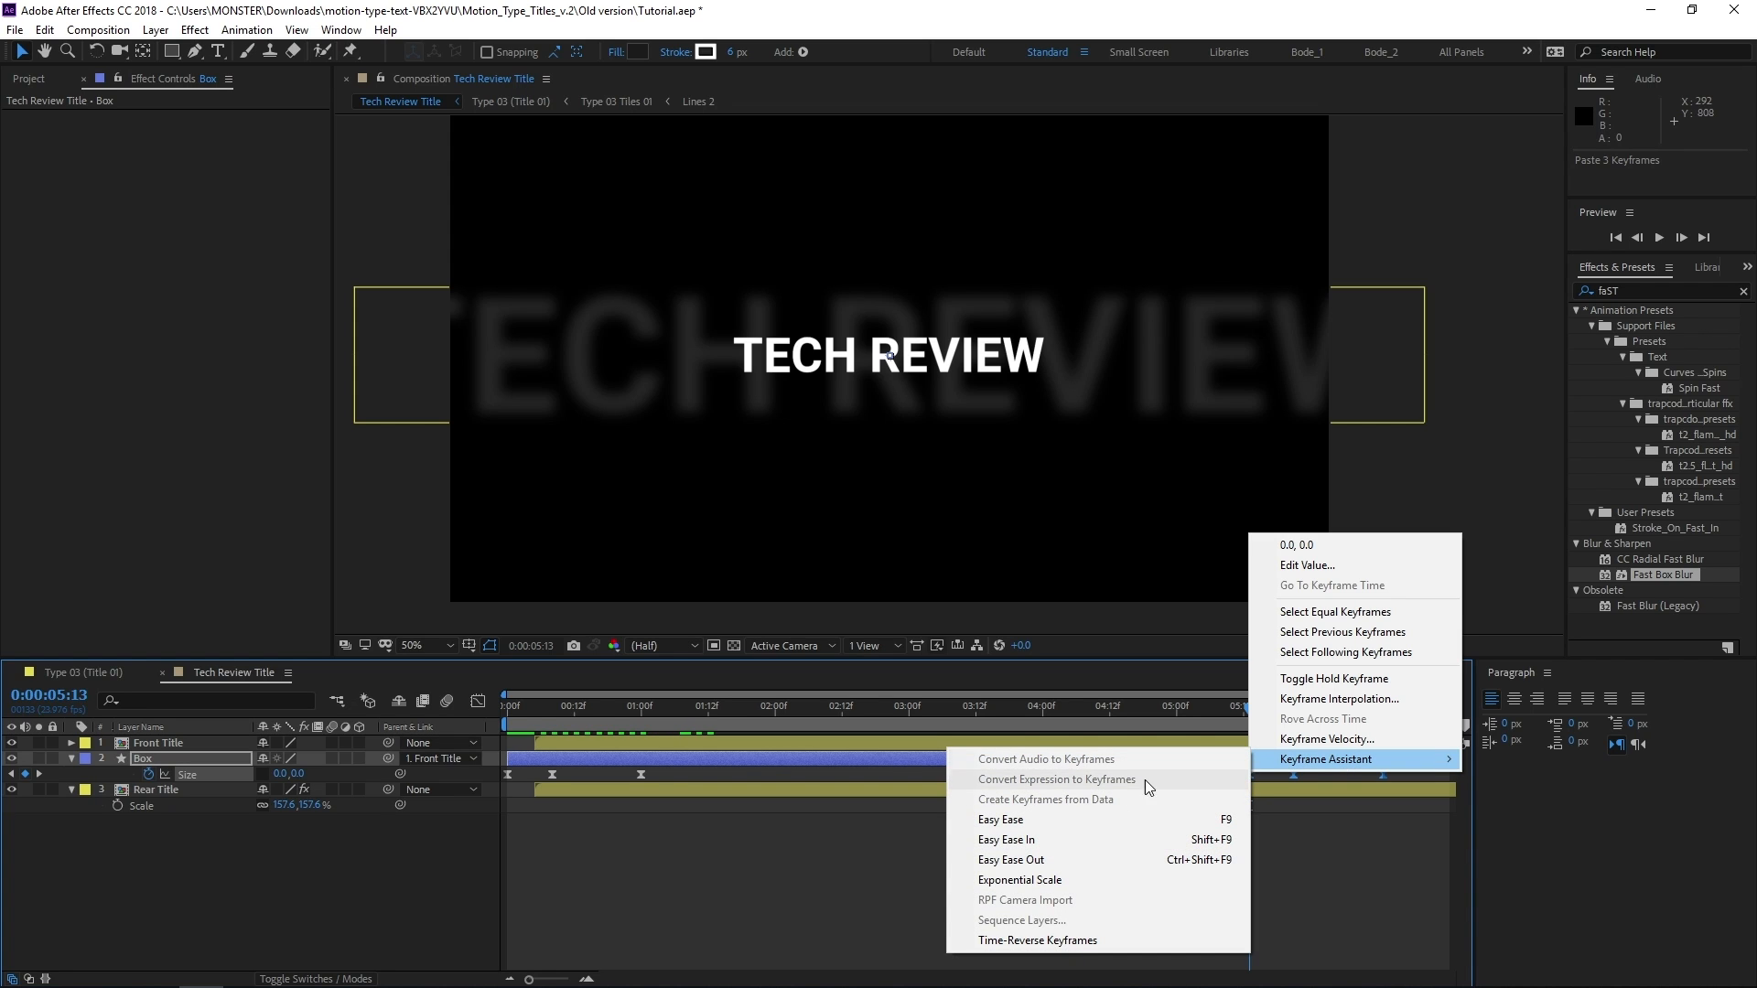
pyautogui.click(1058, 939)
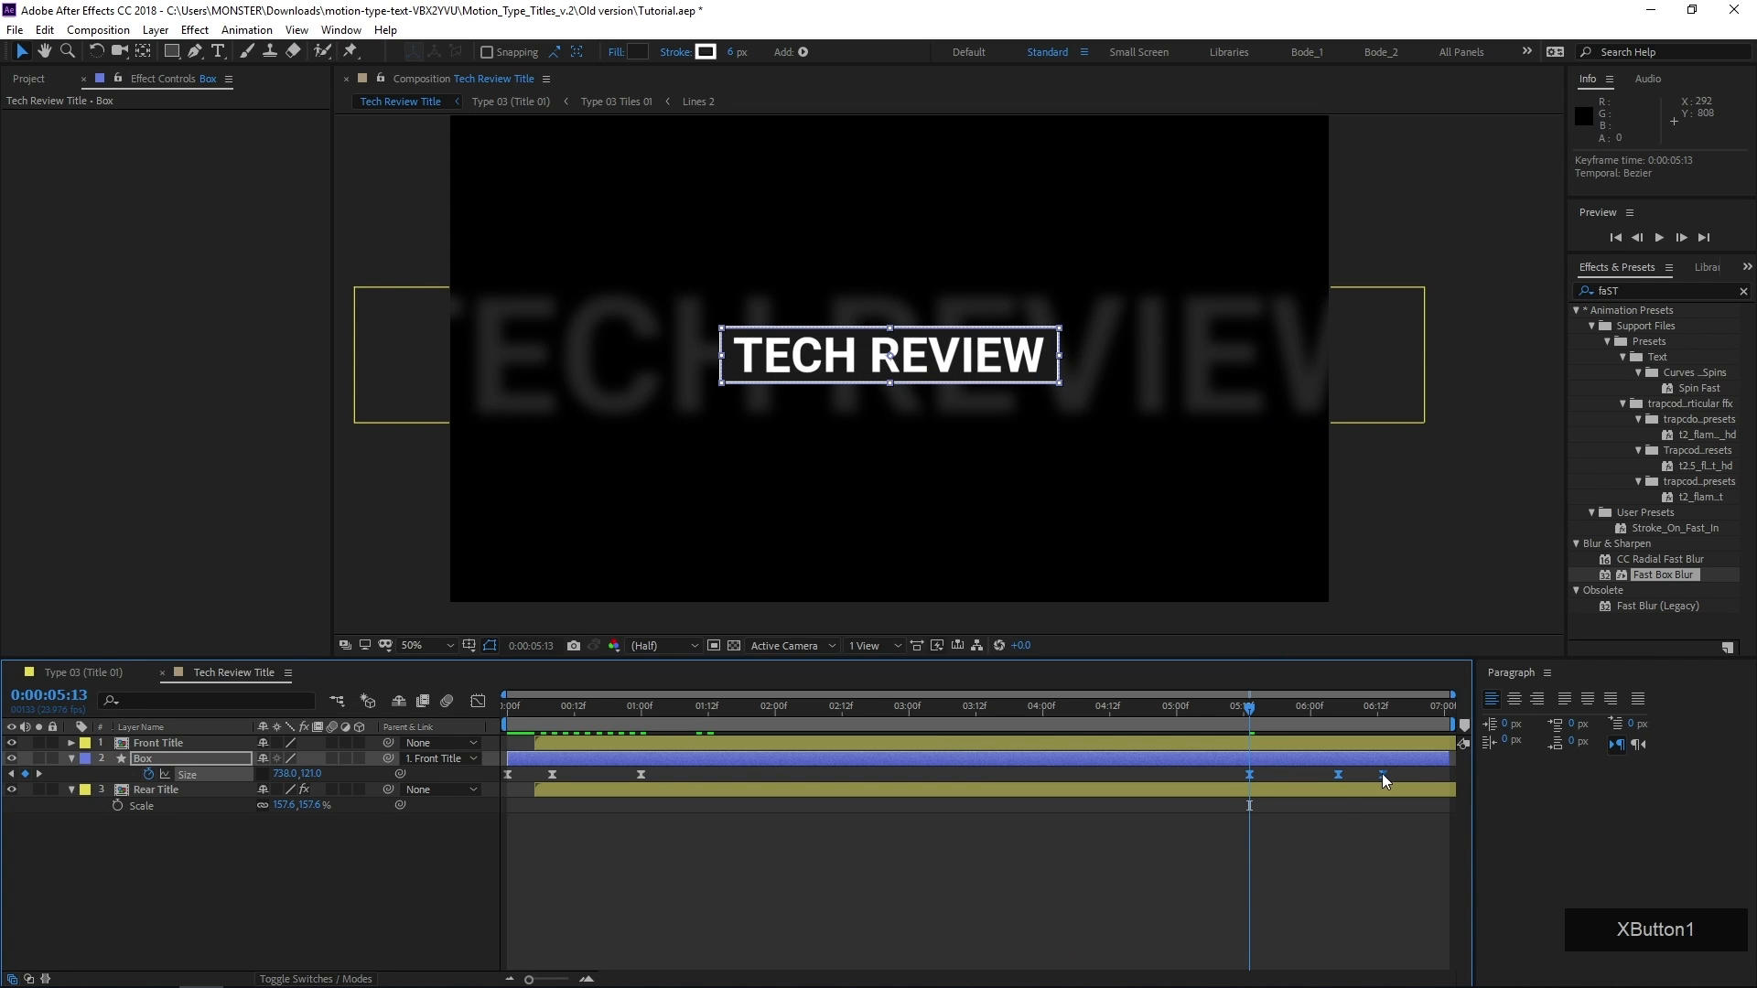
pyautogui.moveTo(1381, 774); pyautogui.dragTo(1447, 787)
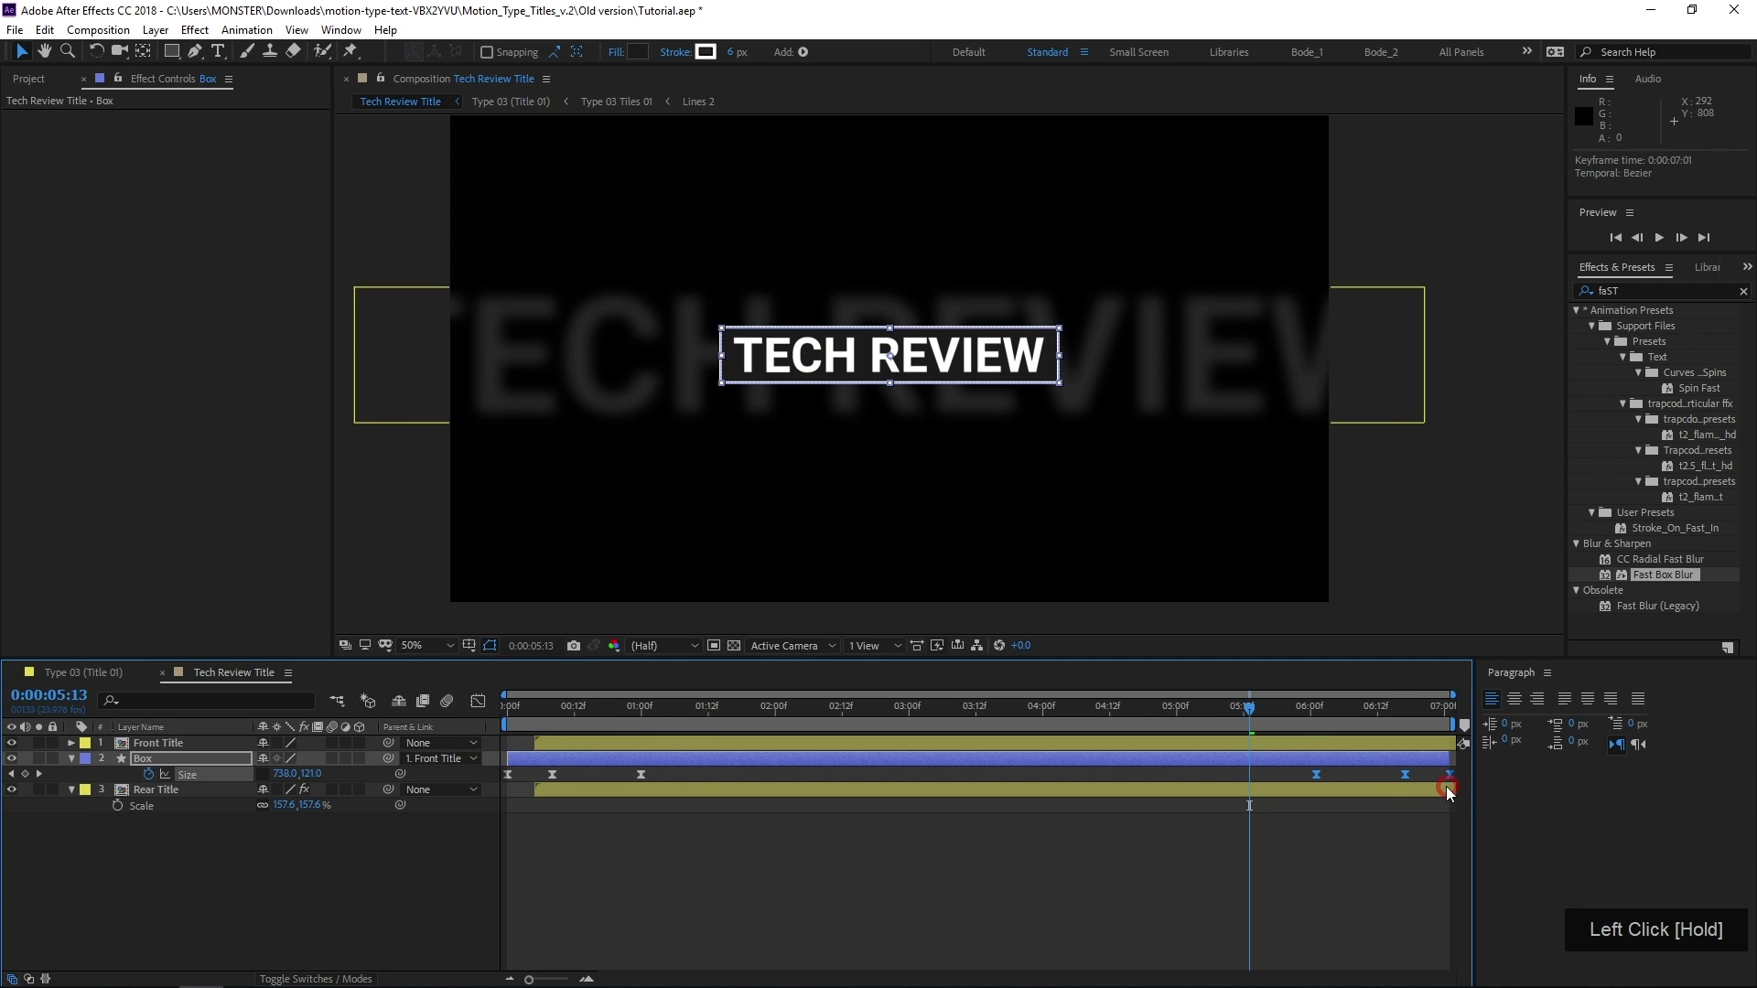
pyautogui.moveTo(552, 718); pyautogui.dragTo(814, 743)
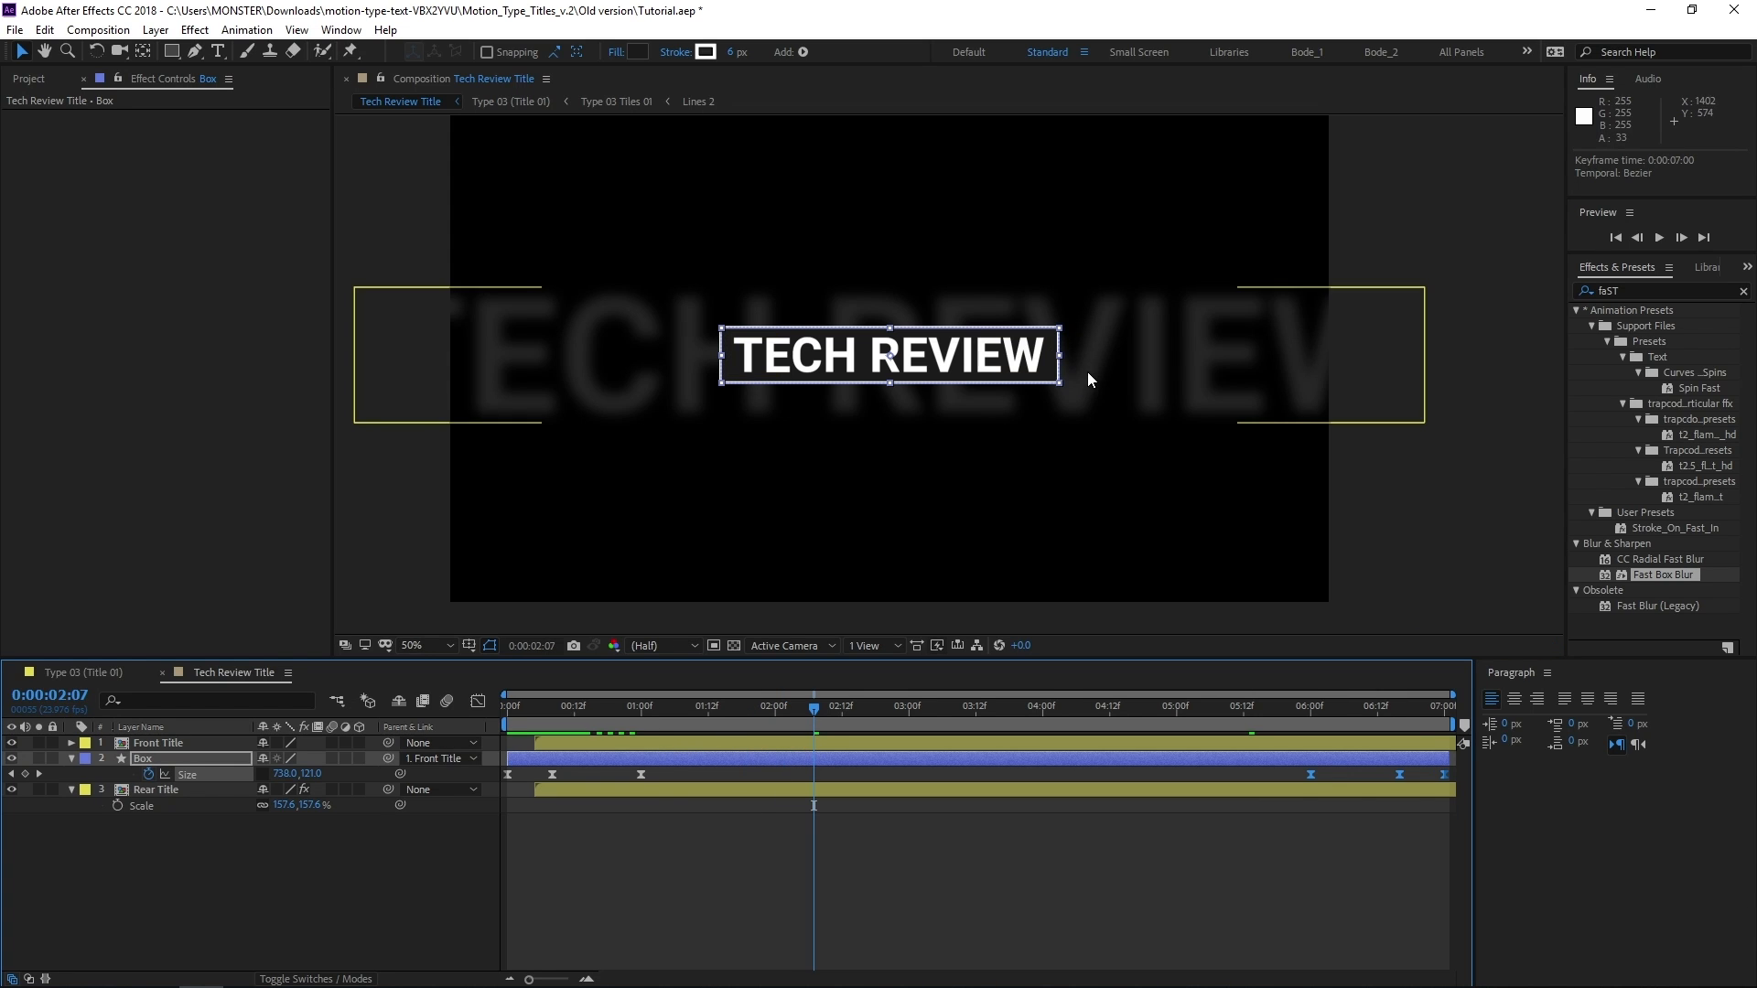
# Enable time remapping on the Front Title layer and solo that layer
pyautogui.click(586, 741)
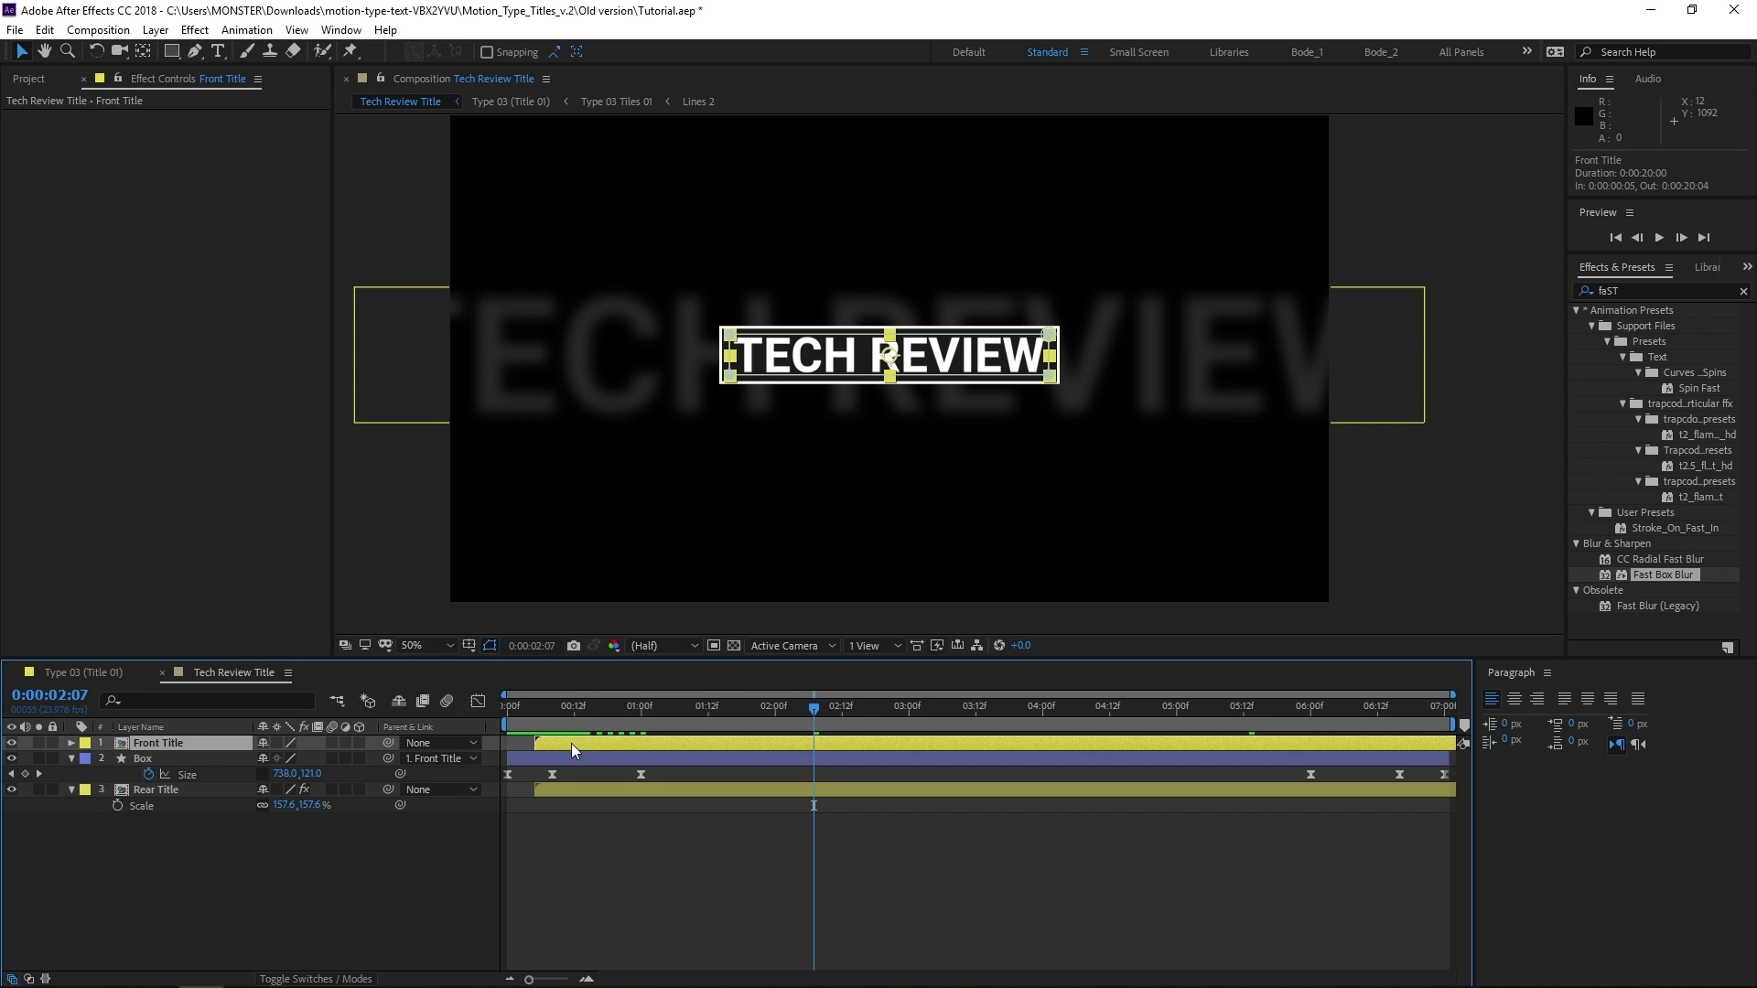
pyautogui.click(570, 743)
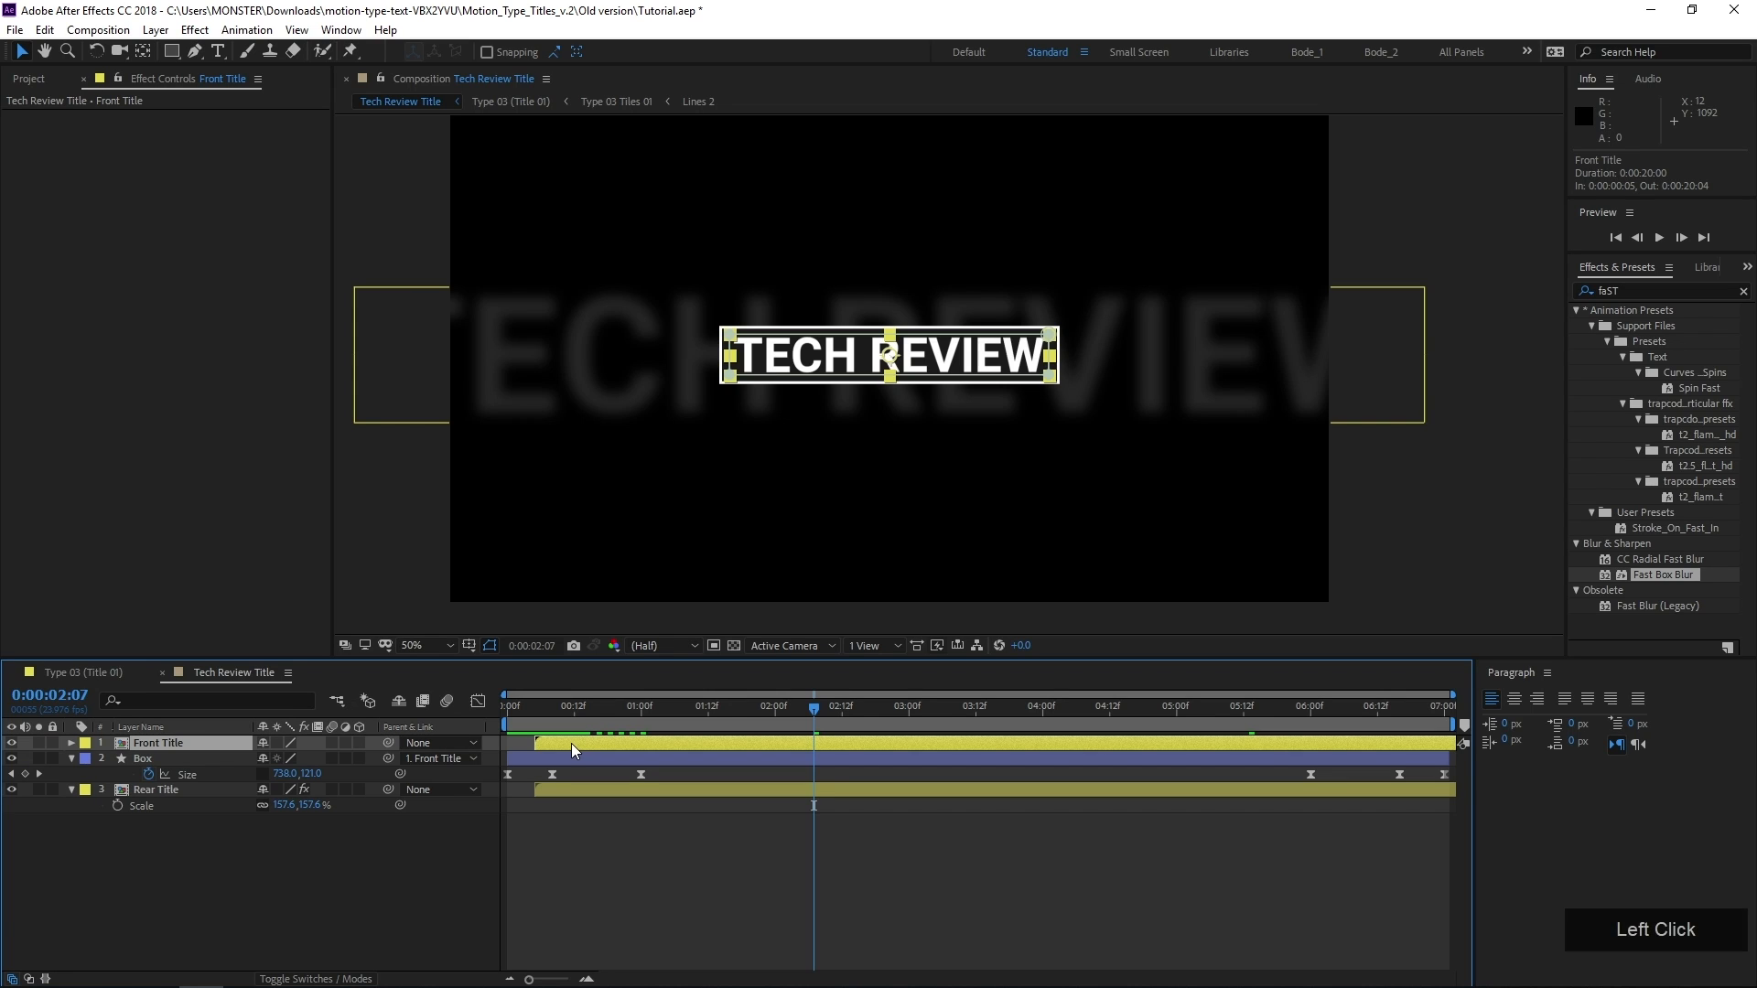
pyautogui.hotkey('ctrl', 'alt', 't')
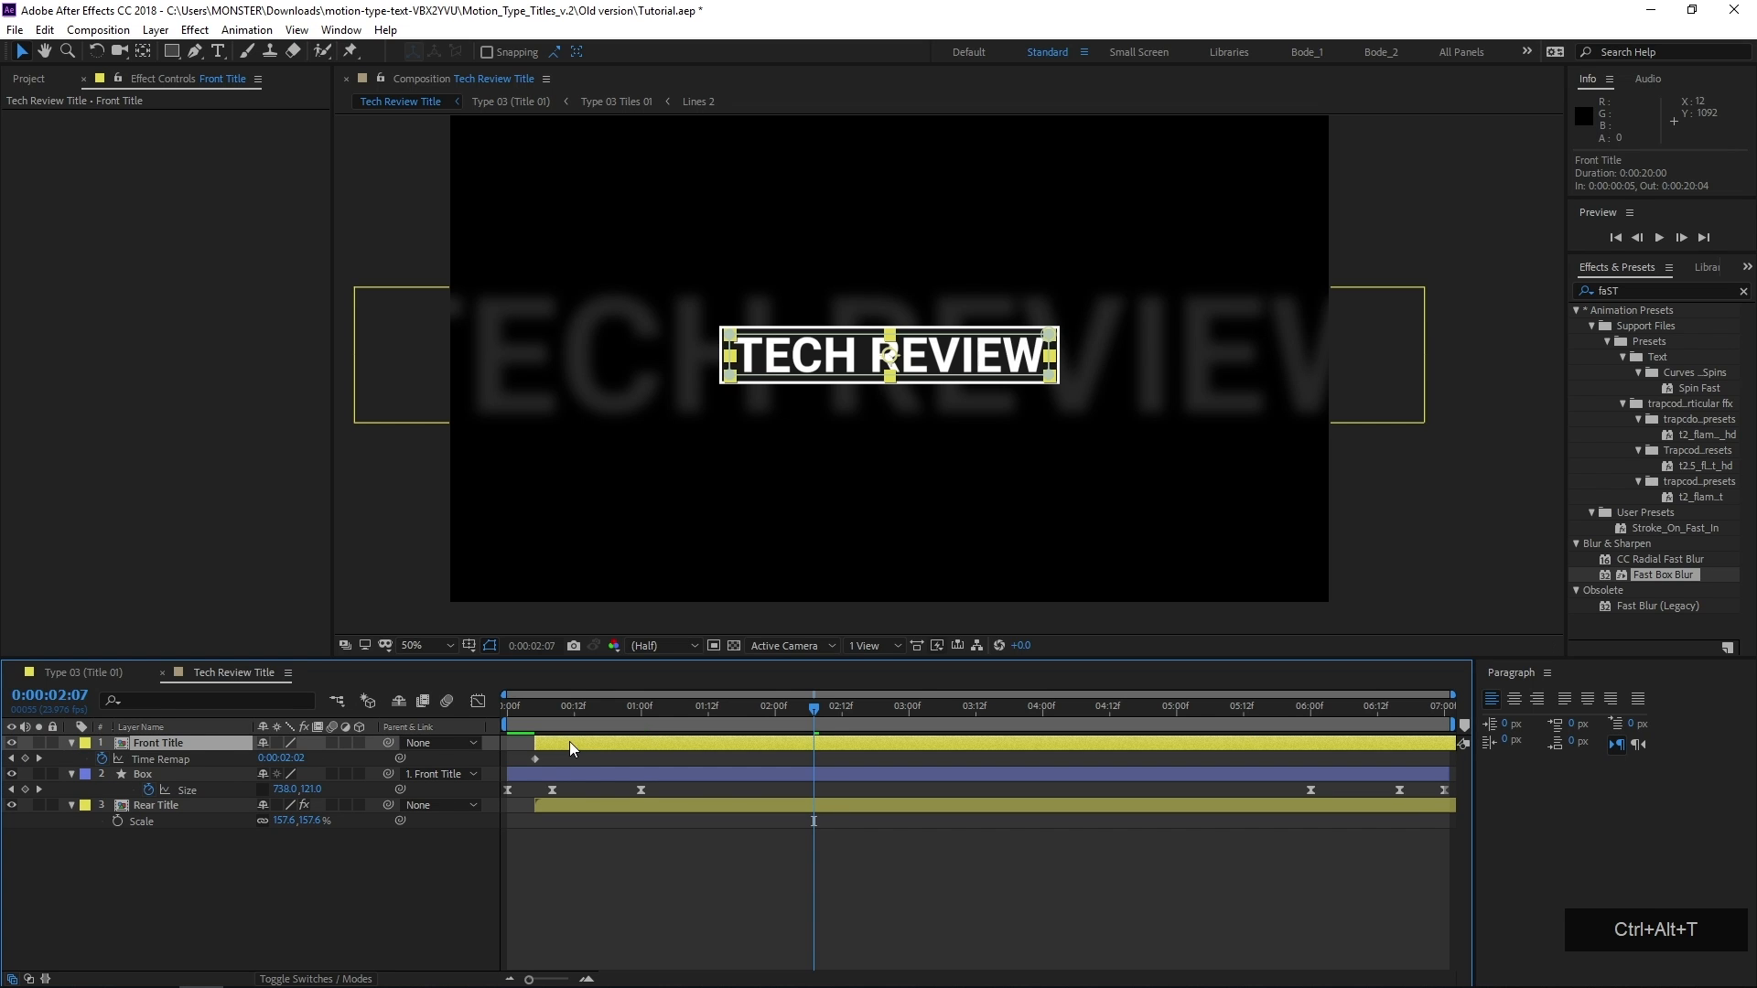
pyautogui.moveTo(613, 727)
pyautogui.mouseDown()
pyautogui.moveTo(553, 719)
pyautogui.moveTo(623, 719)
pyautogui.mouseUp()
pyautogui.click(52, 654)
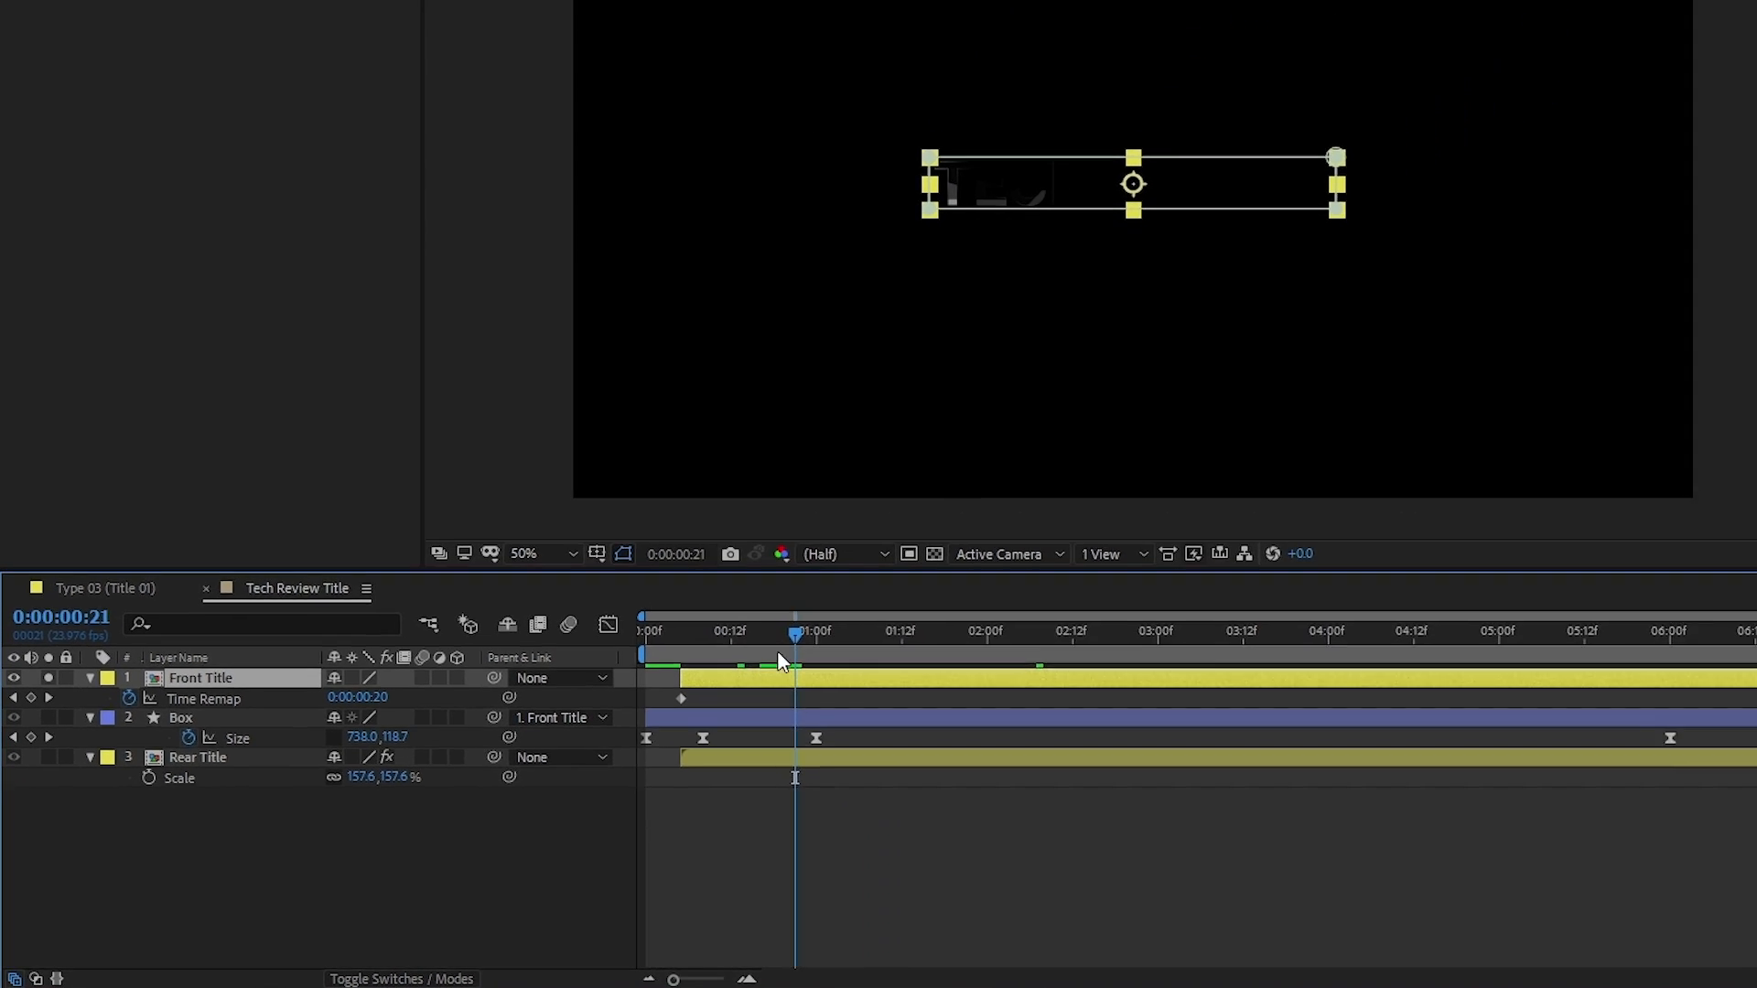
# Add a Time Remap keyframe to Front Title at 0:00:03:00 and delete its final keyframe at 0:00:20:05
pyautogui.moveTo(780, 660); pyautogui.dragTo(946, 672)
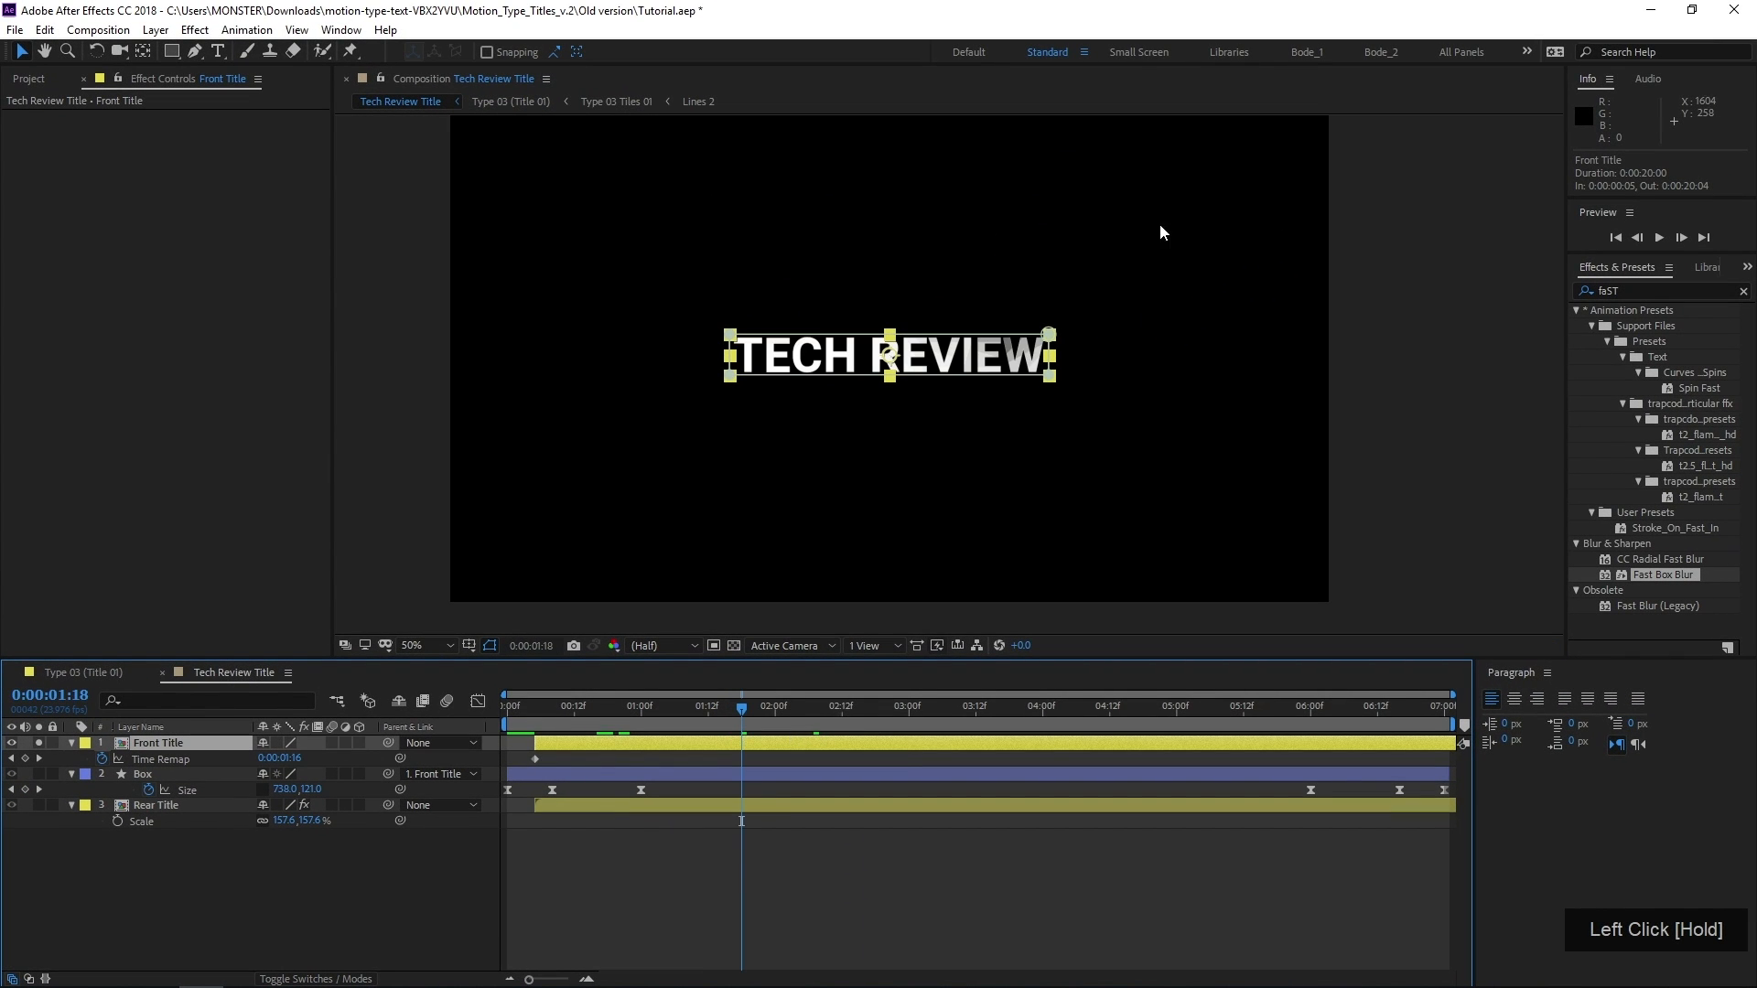
pyautogui.scroll(2, 968, 424)
pyautogui.moveTo(861, 723); pyautogui.dragTo(878, 726)
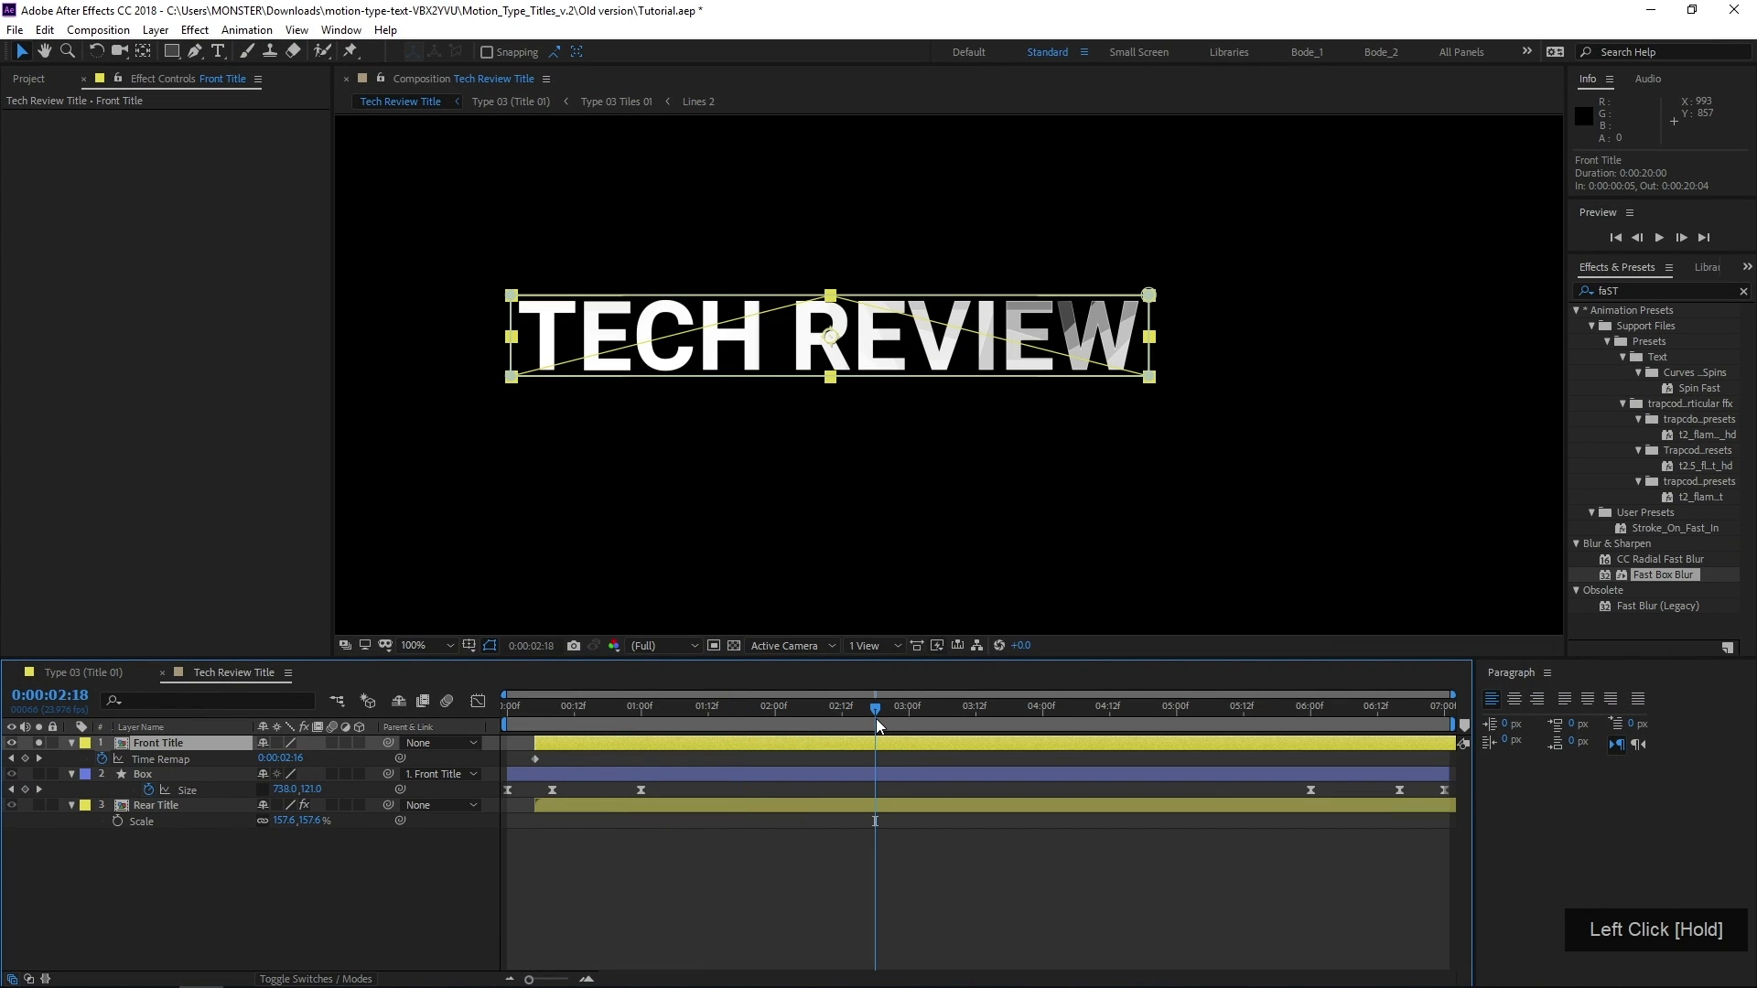
pyautogui.click(1009, 728)
pyautogui.moveTo(953, 727); pyautogui.dragTo(911, 718)
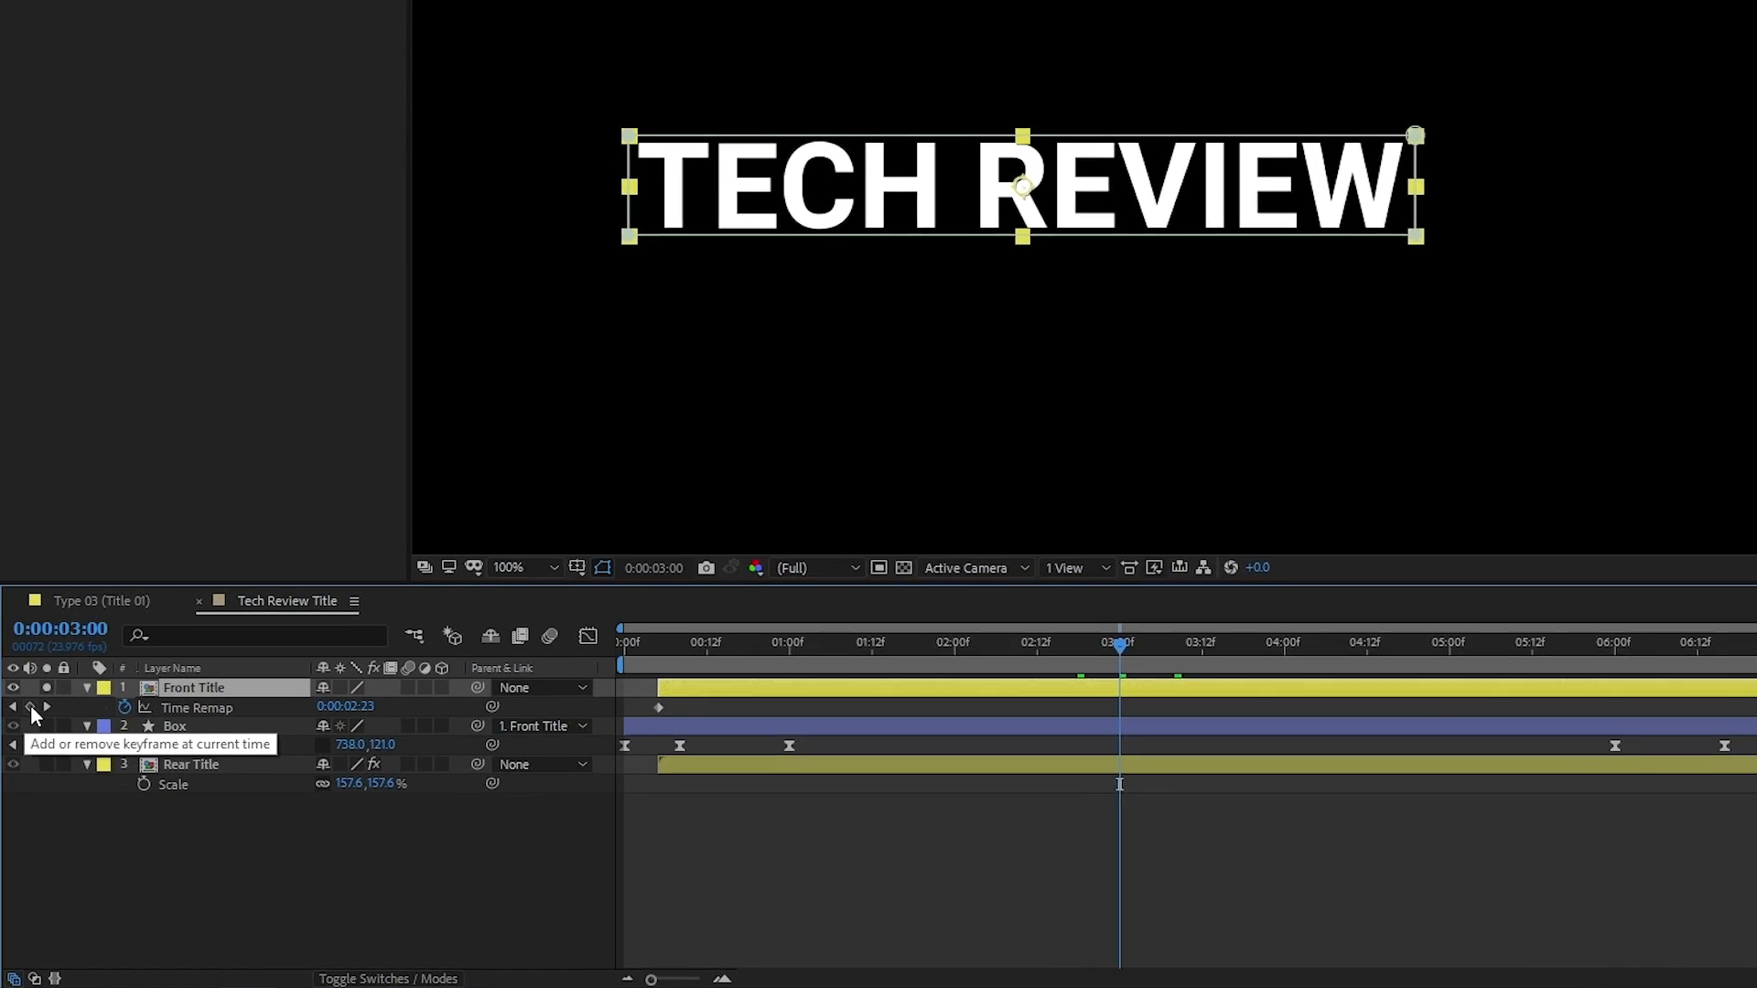
pyautogui.click(30, 707)
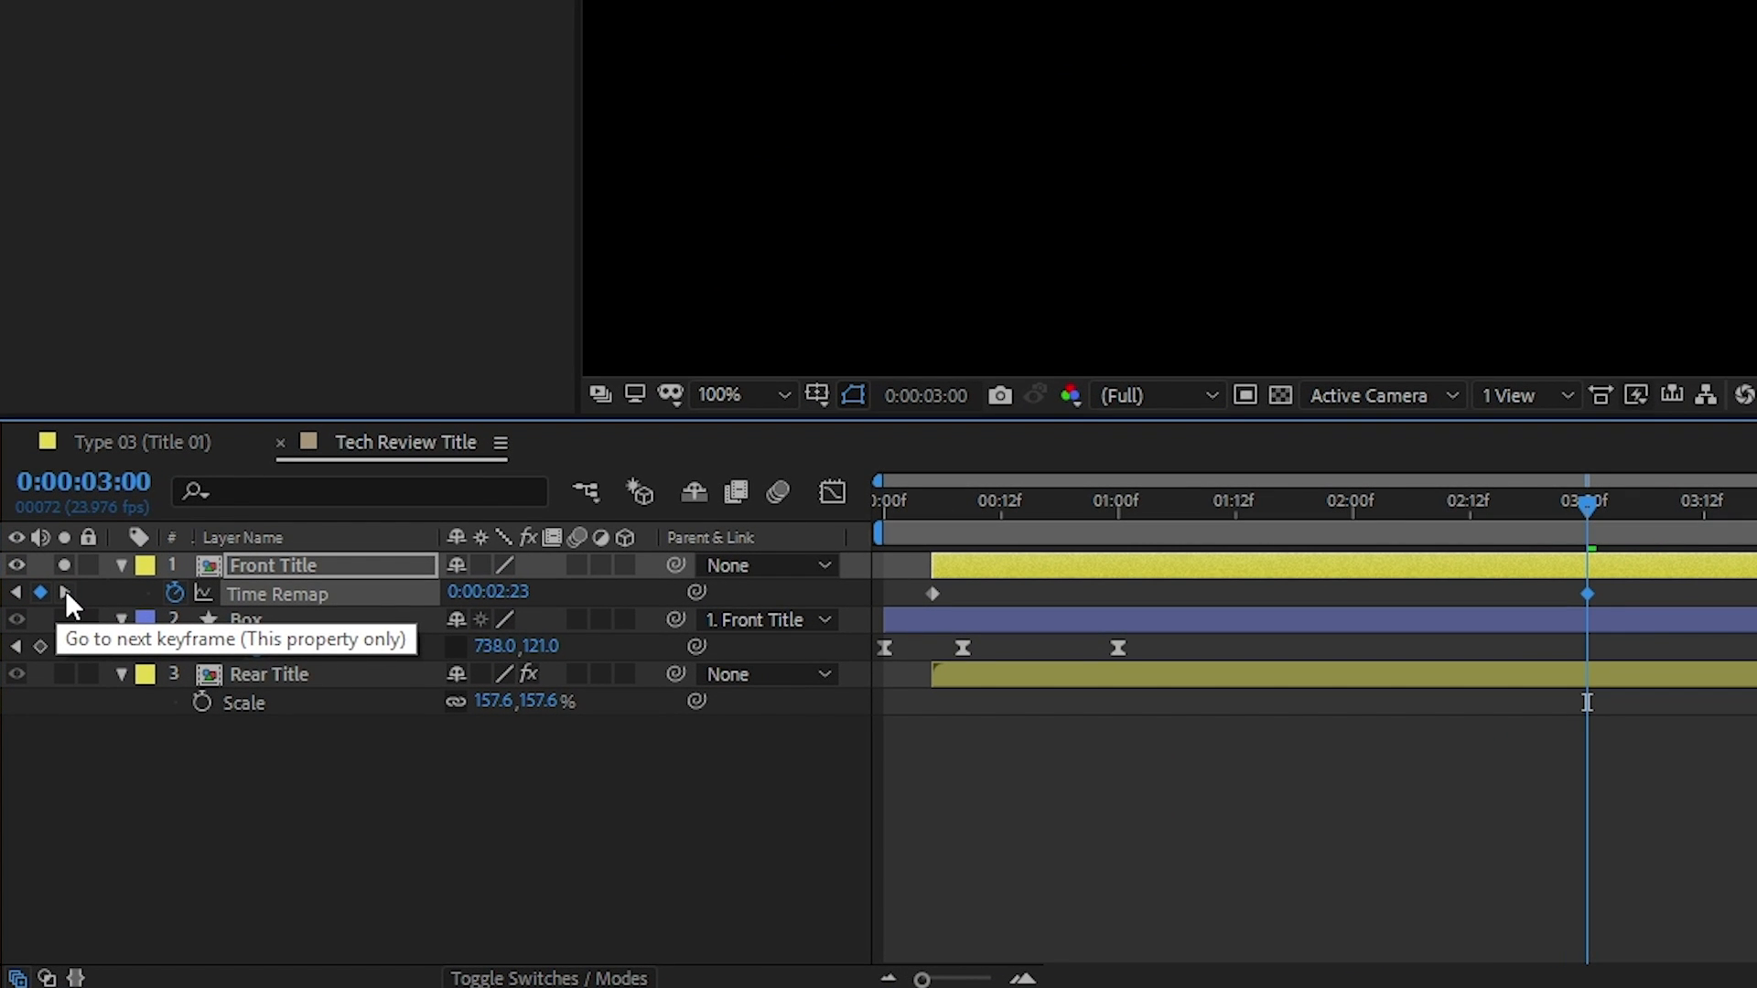
pyautogui.click(63, 593)
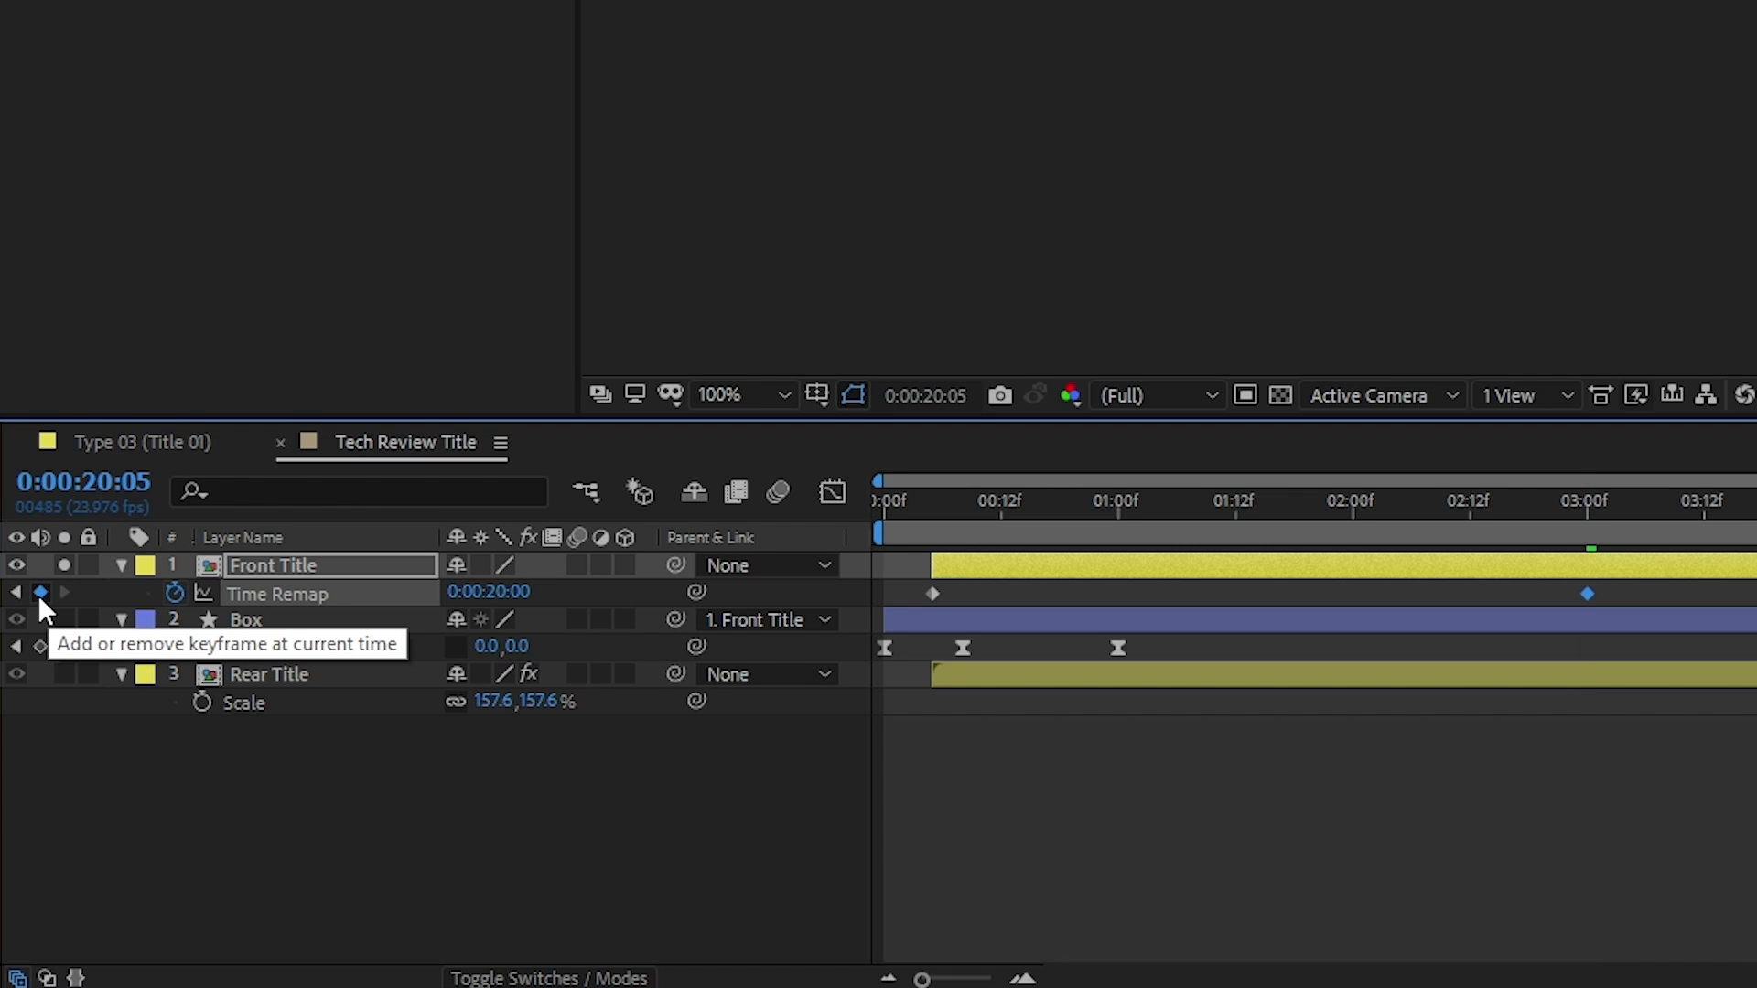
# Copy both Time Remap keyframes of Front Title and paste them at 0:00:03:13
pyautogui.click(563, 721)
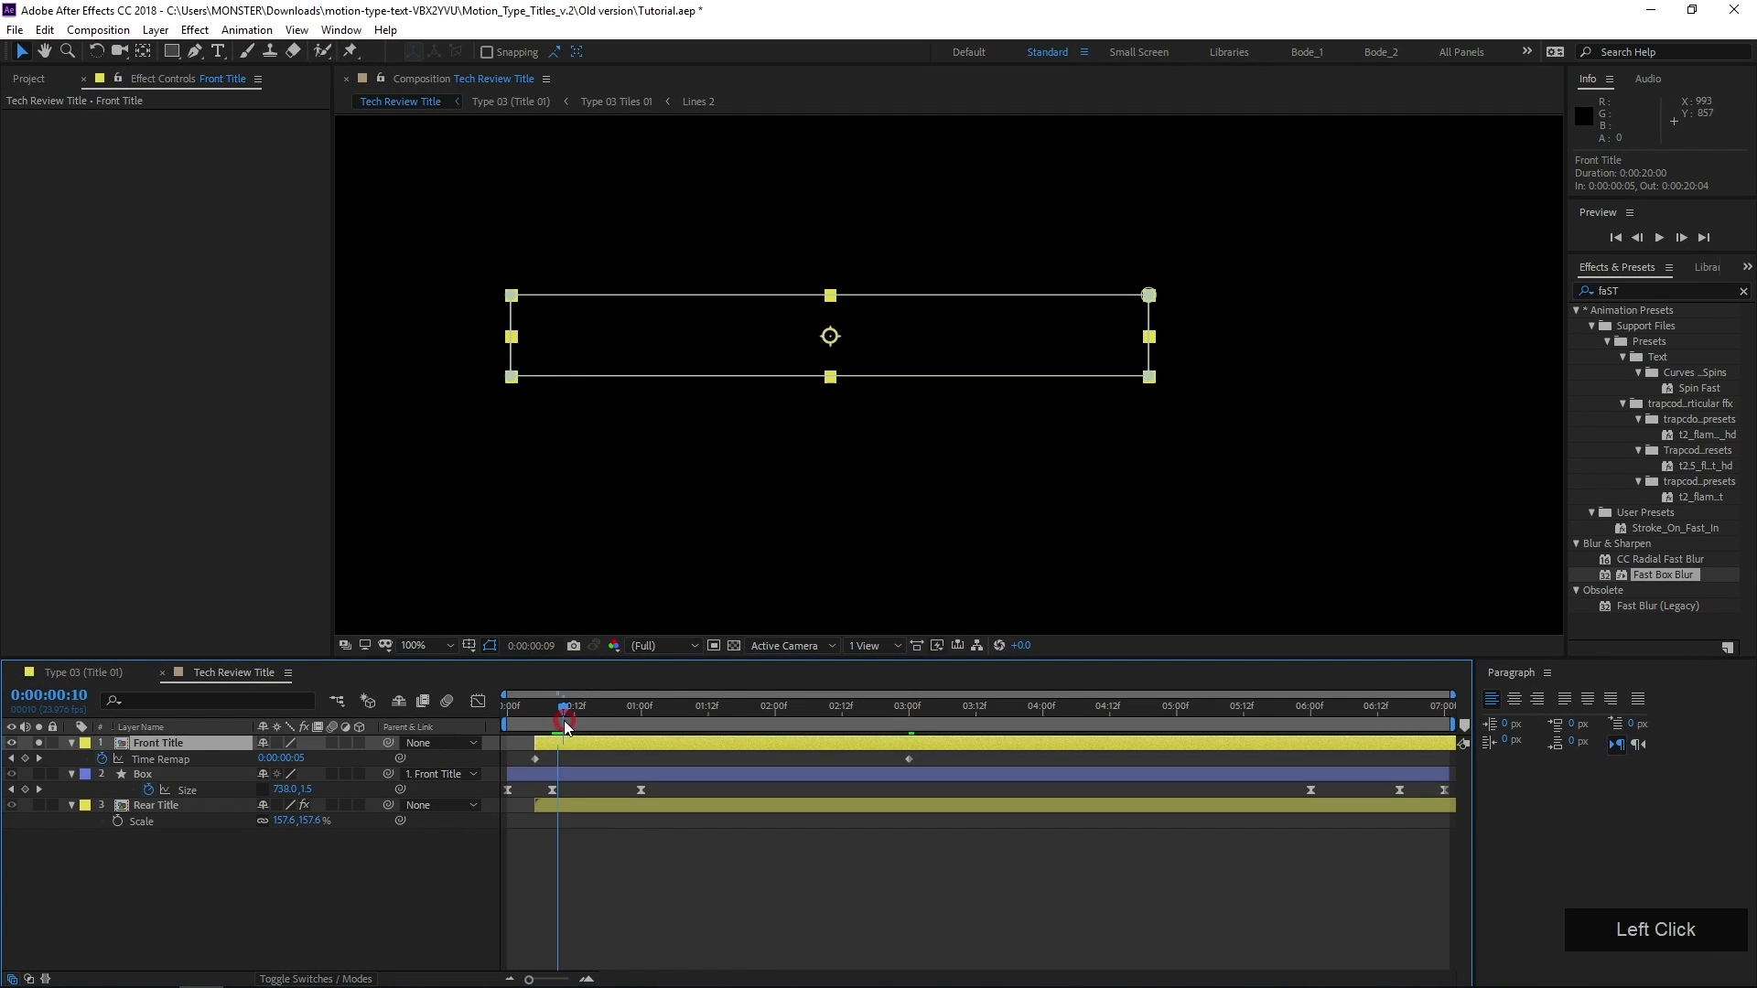
pyautogui.moveTo(563, 721); pyautogui.dragTo(980, 821)
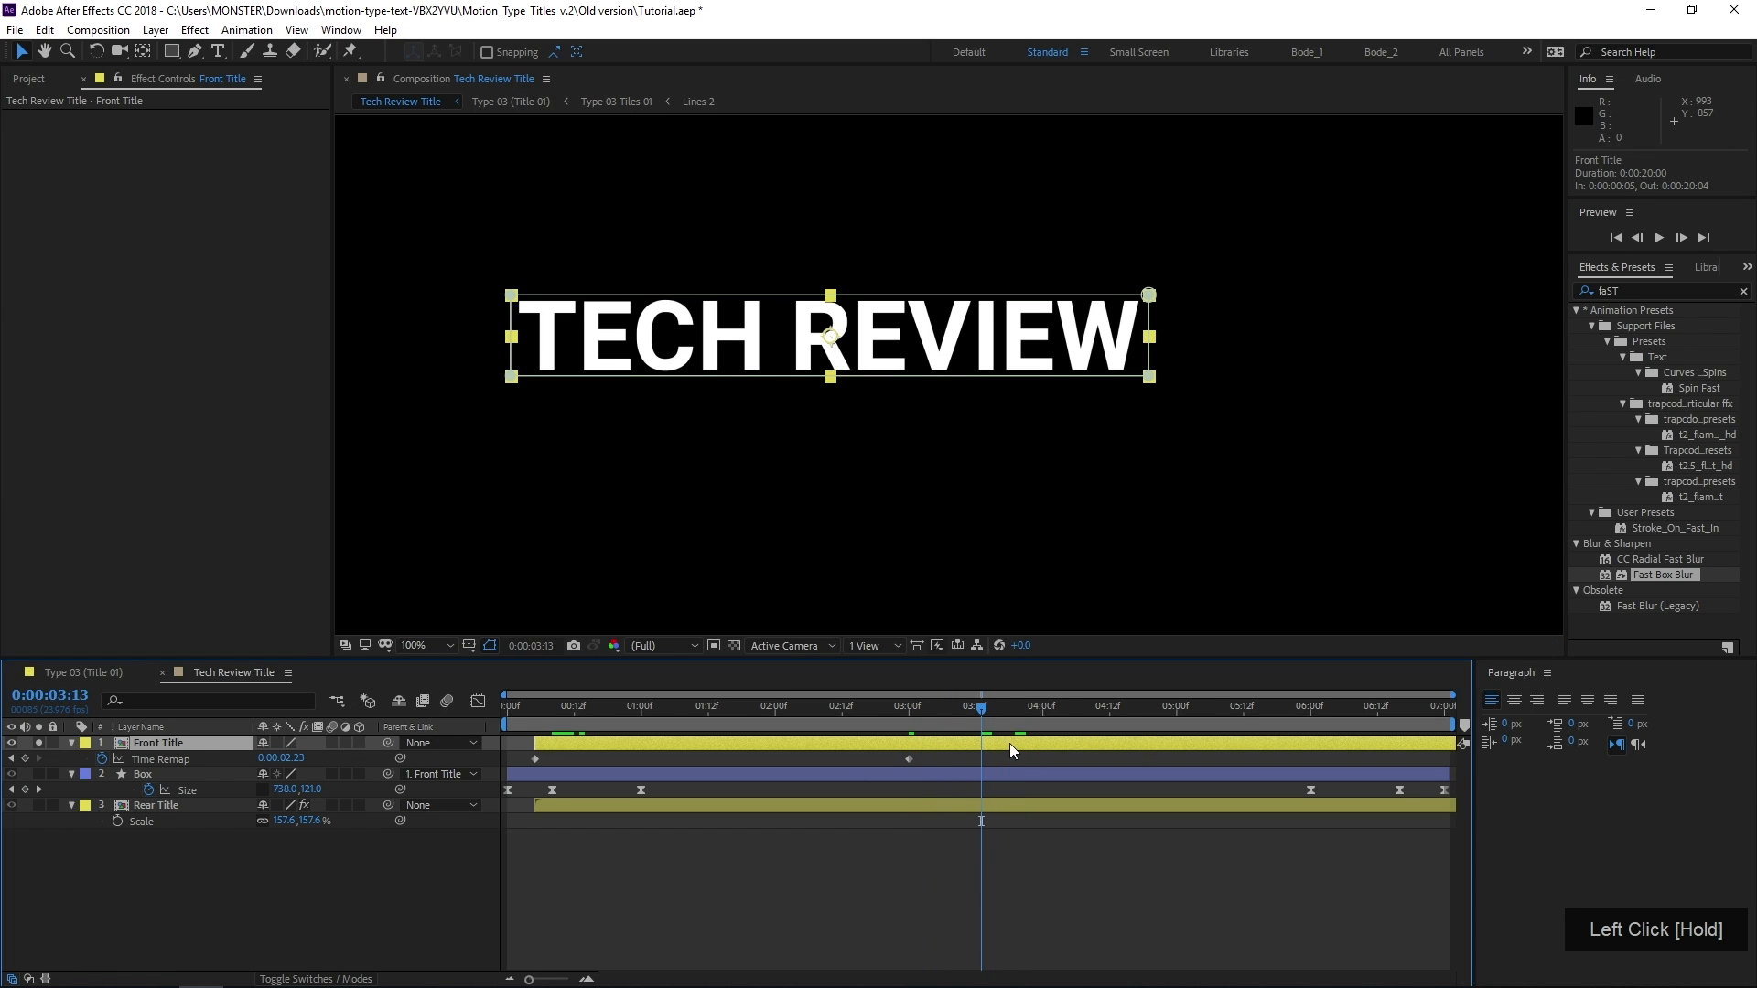
pyautogui.moveTo(925, 765); pyautogui.dragTo(487, 724)
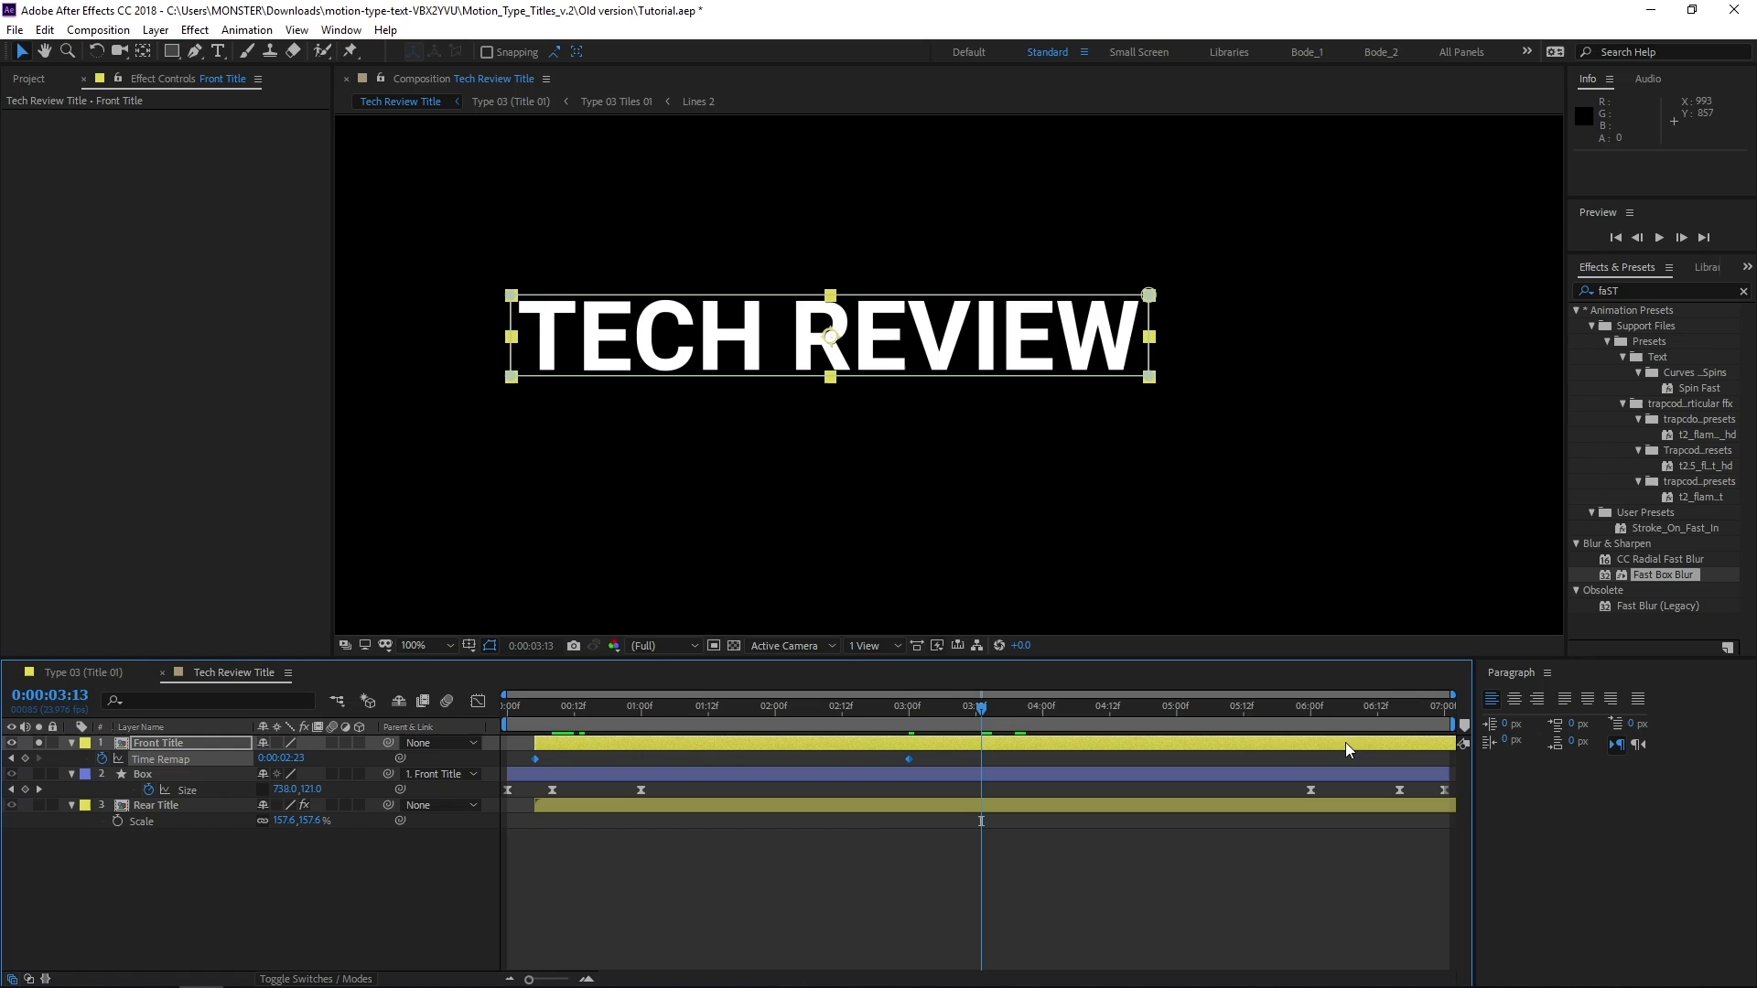
pyautogui.moveTo(535, 763); pyautogui.dragTo(965, 772)
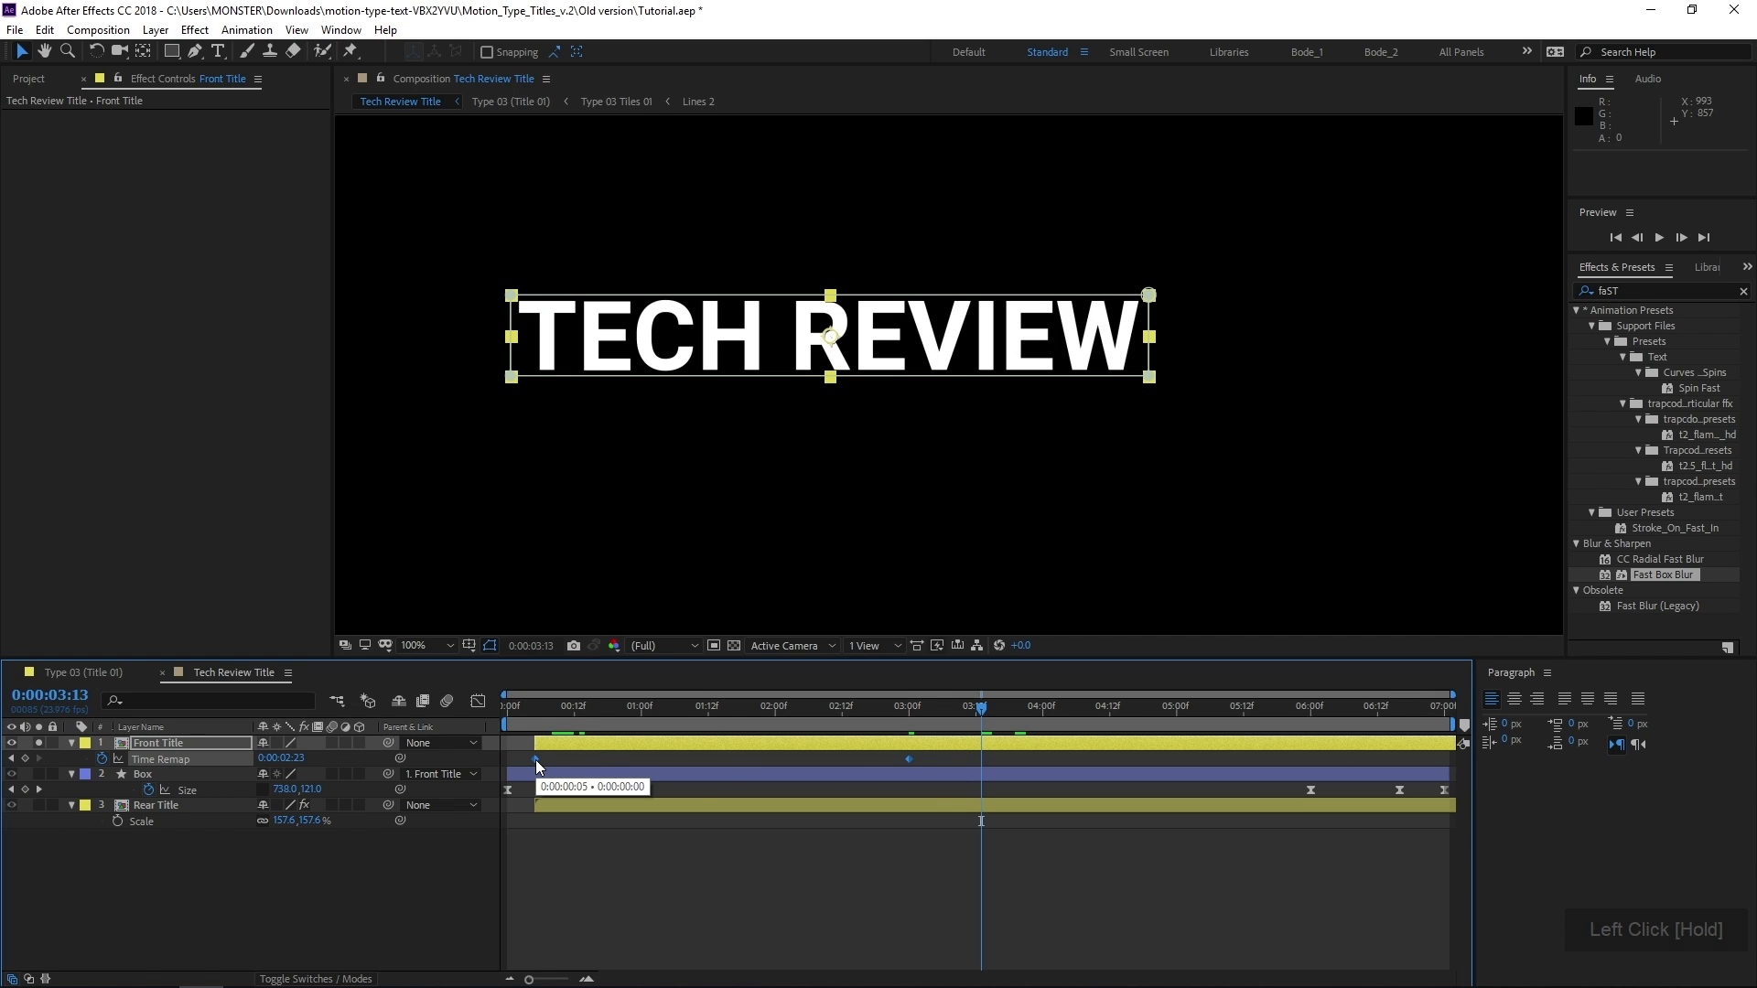
pyautogui.hotkey('ctrl', 'c')
pyautogui.hotkey('ctrl', 'v')
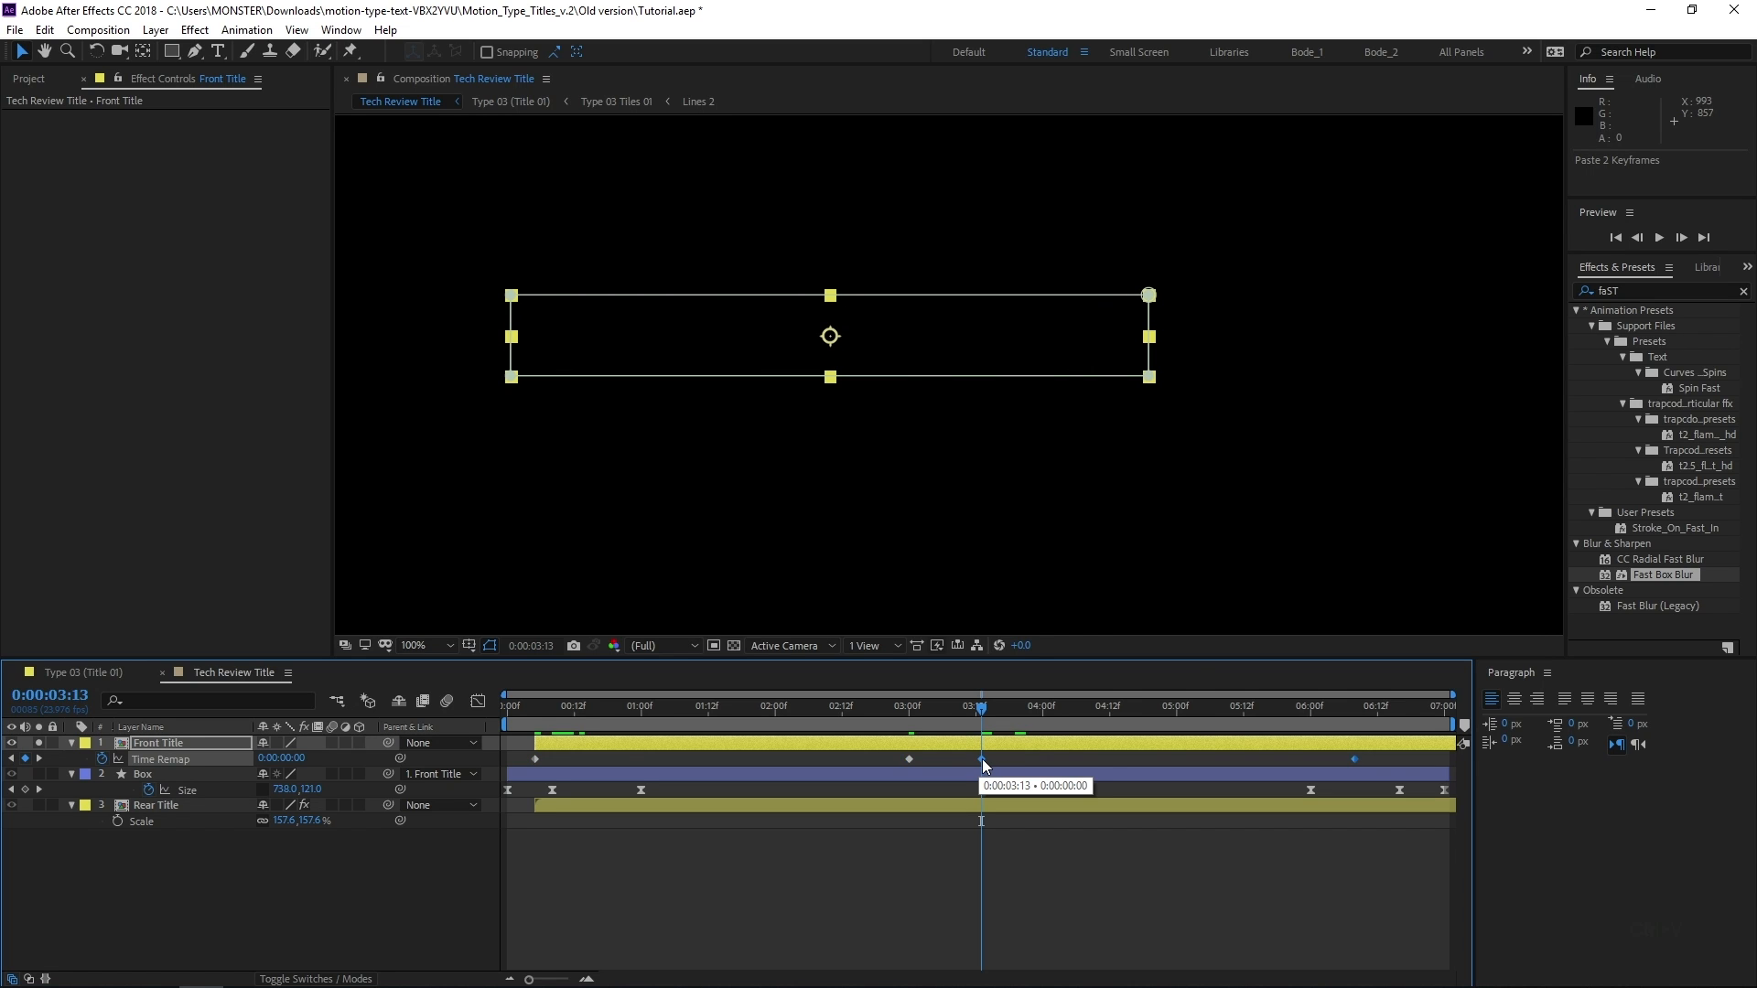
# Time-reverse the two pasted Time Remap keyframes of the Front Title layer
pyautogui.rightClick(980, 760)
pyautogui.click(1013, 745)
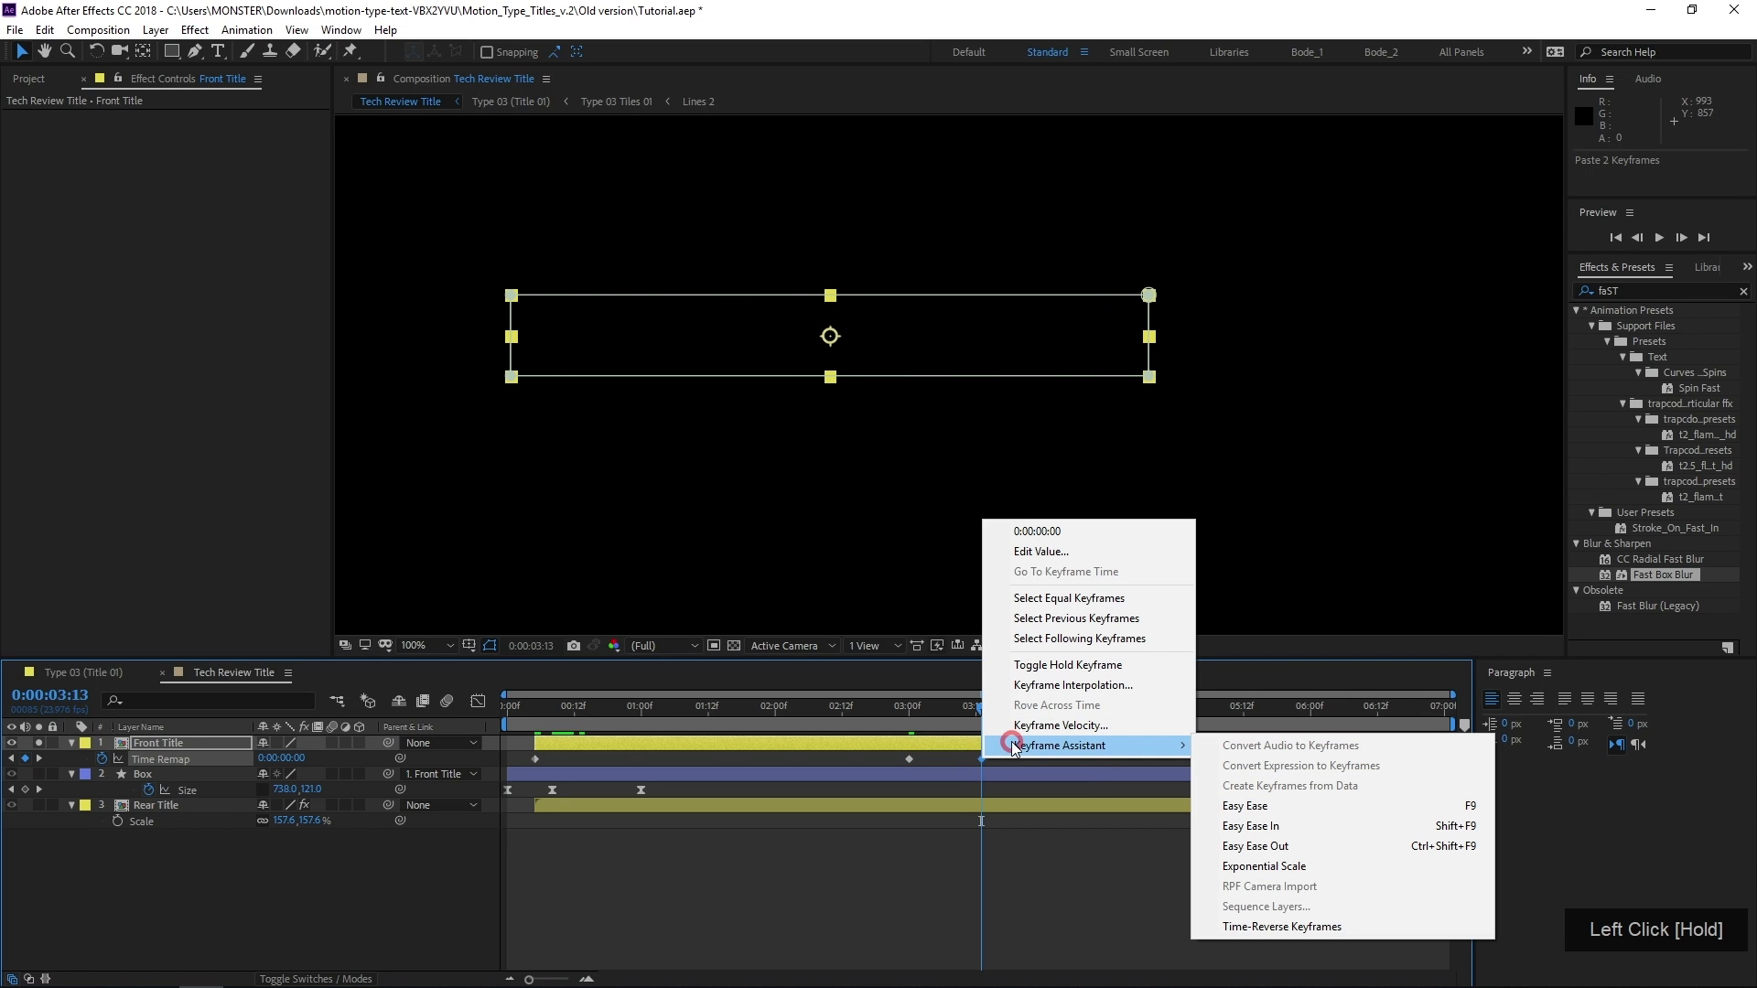
pyautogui.click(1320, 925)
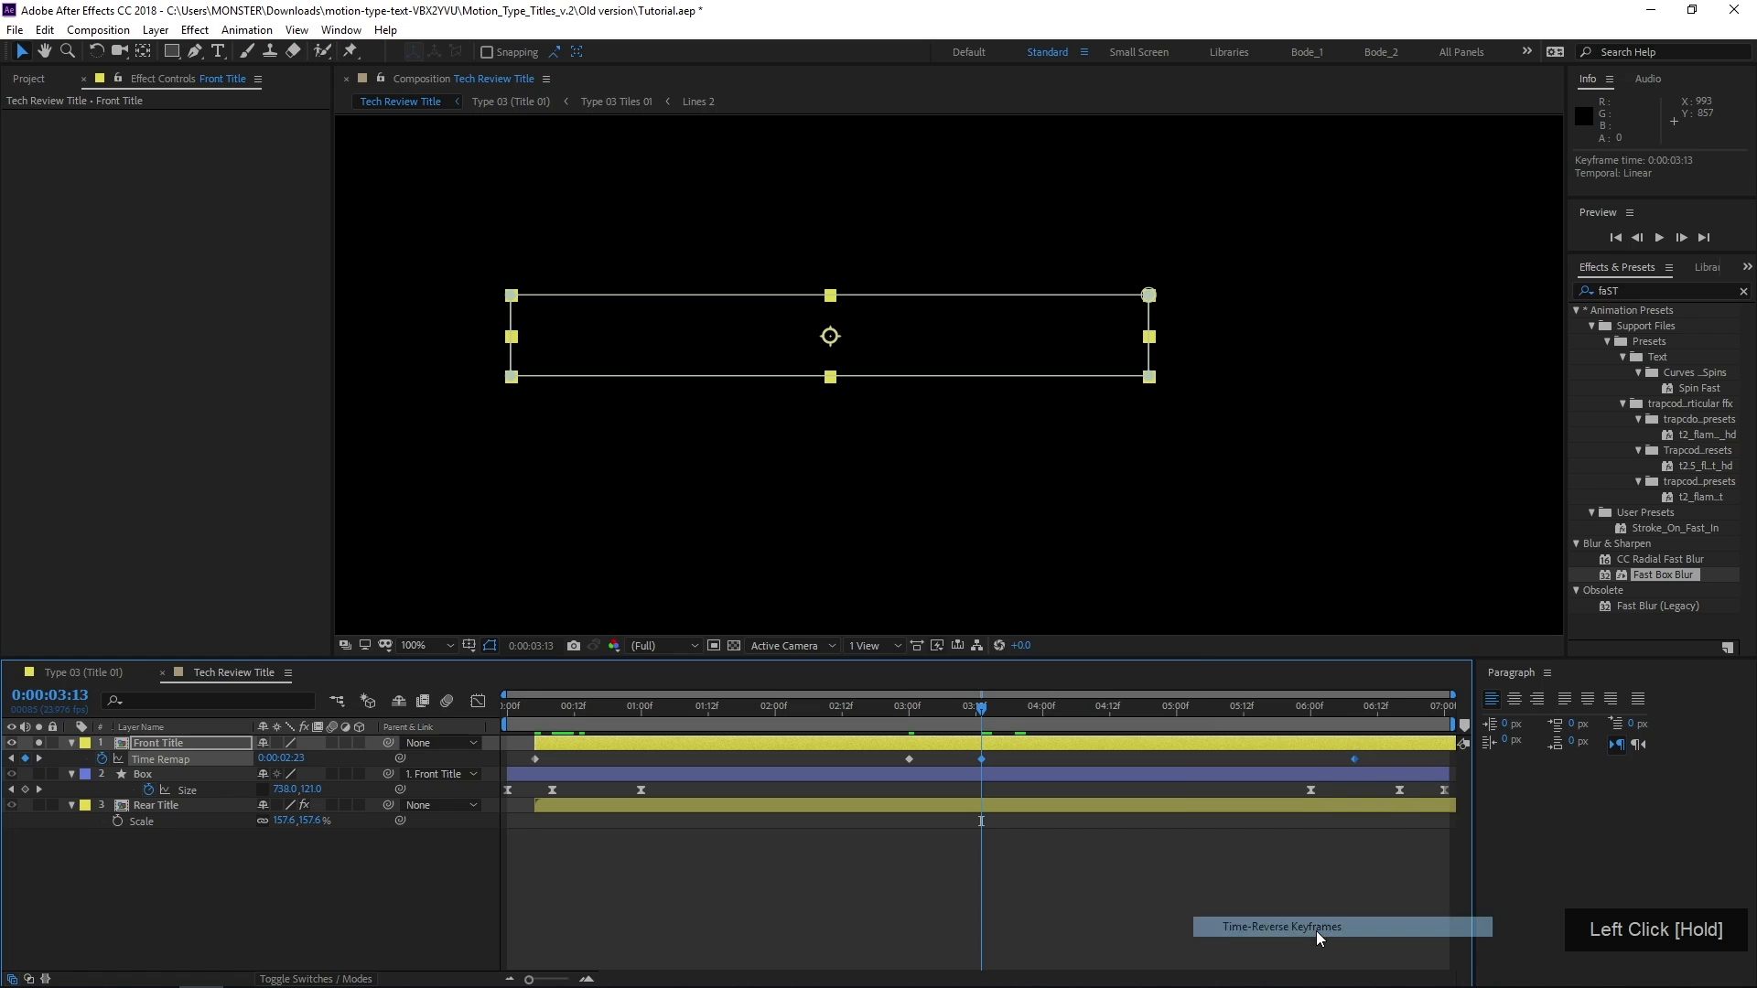
# Move the two reversed Front Title Time Remap keyframes to 0:00:04:00 and 0:00:06:19, and turn off the layer's solo
pyautogui.moveTo(1362, 759); pyautogui.dragTo(1417, 764)
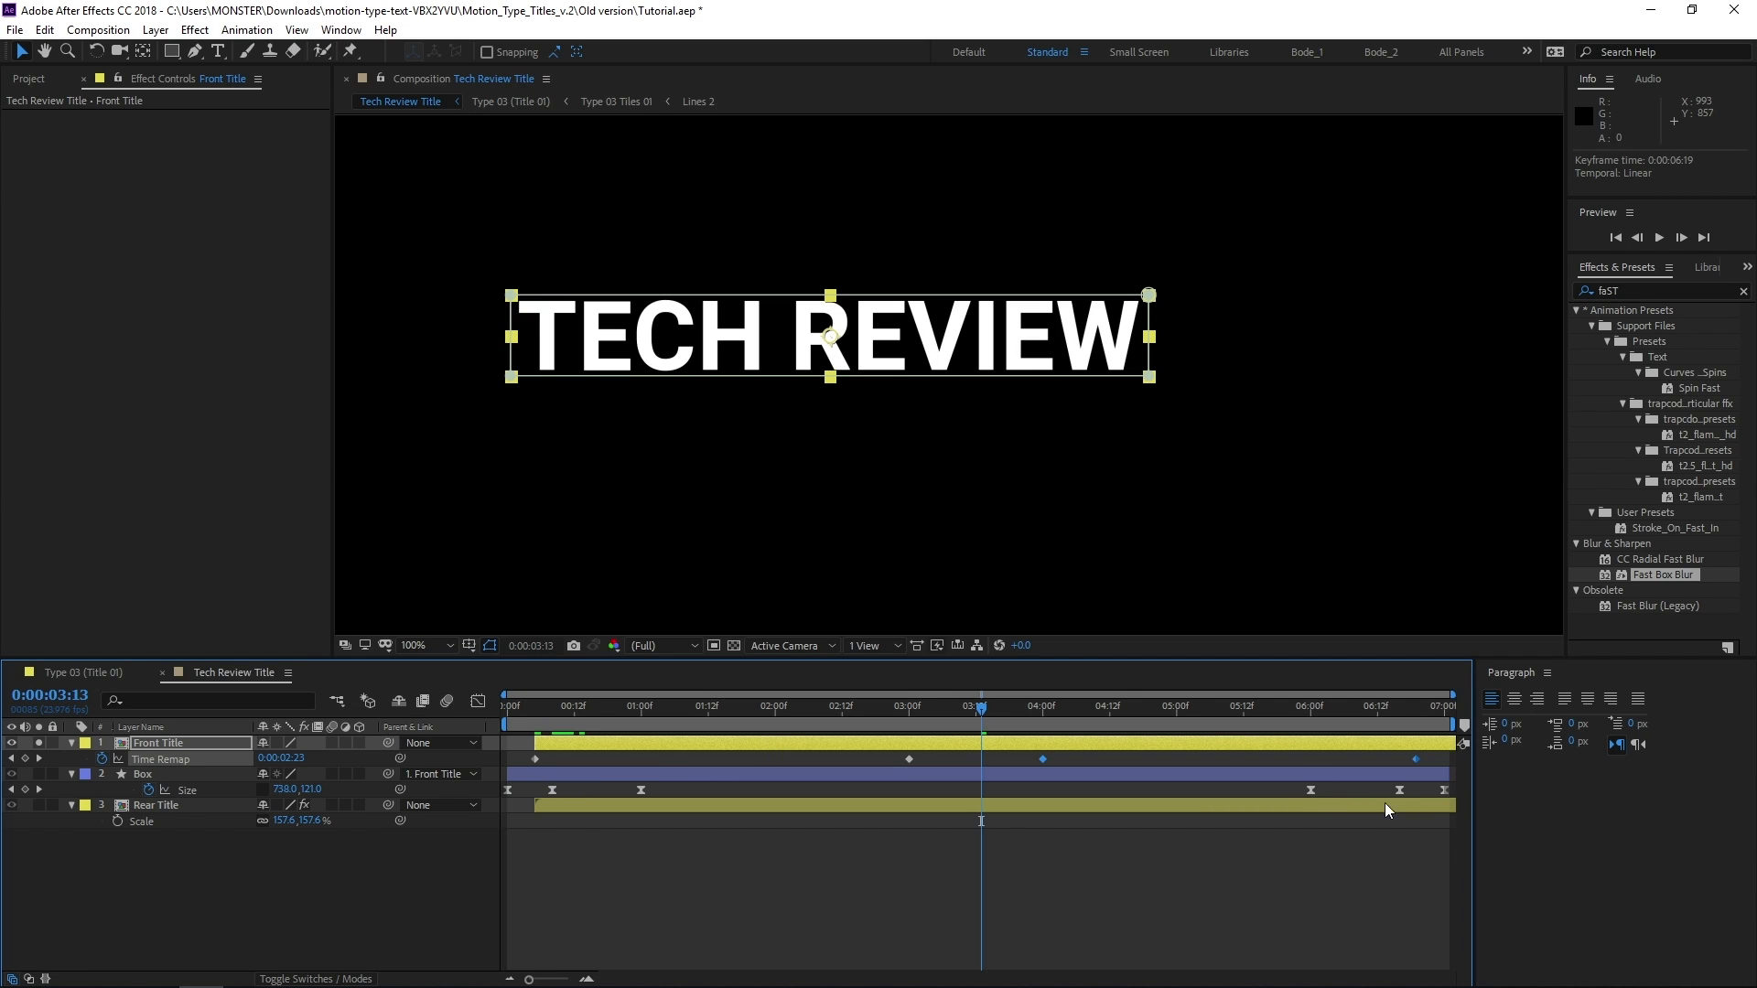
pyautogui.moveTo(1065, 712); pyautogui.dragTo(1153, 712)
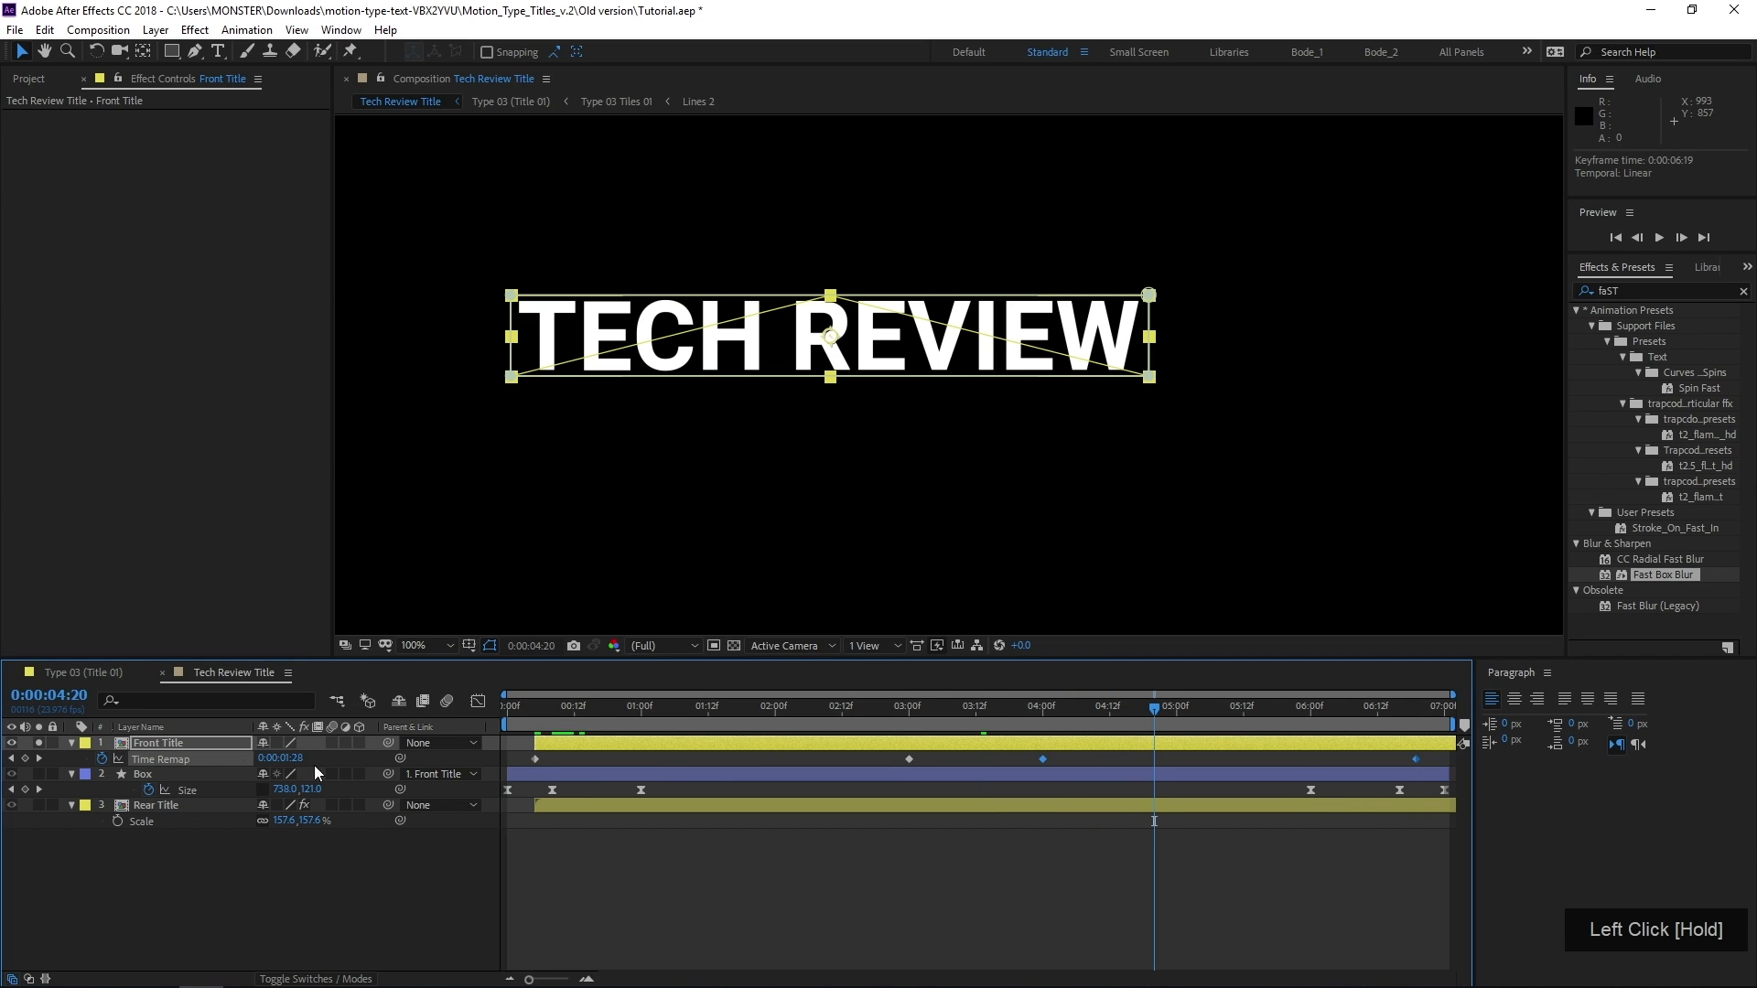
pyautogui.click(36, 744)
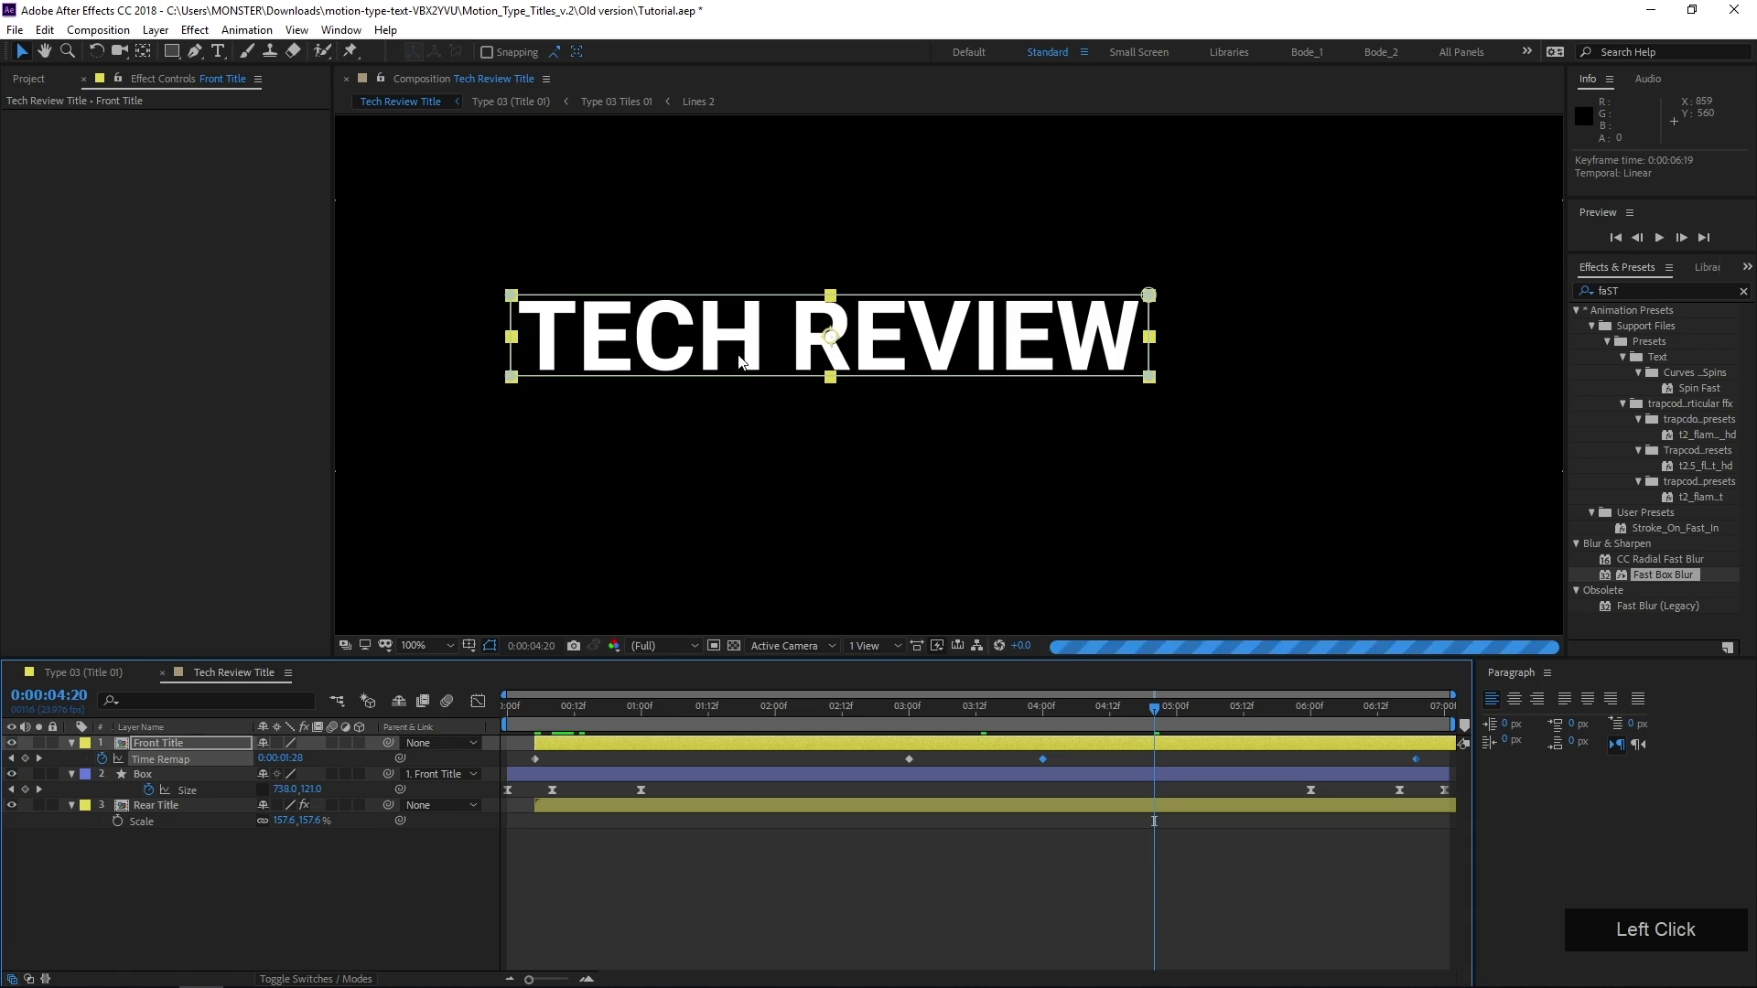
# Preview the closing animation from around 0:00:05:18 and examine how the front title disappears as the box closes
pyautogui.scroll(-2, 951, 375)
pyautogui.click(1172, 716)
pyautogui.moveTo(1187, 716); pyautogui.dragTo(1327, 729)
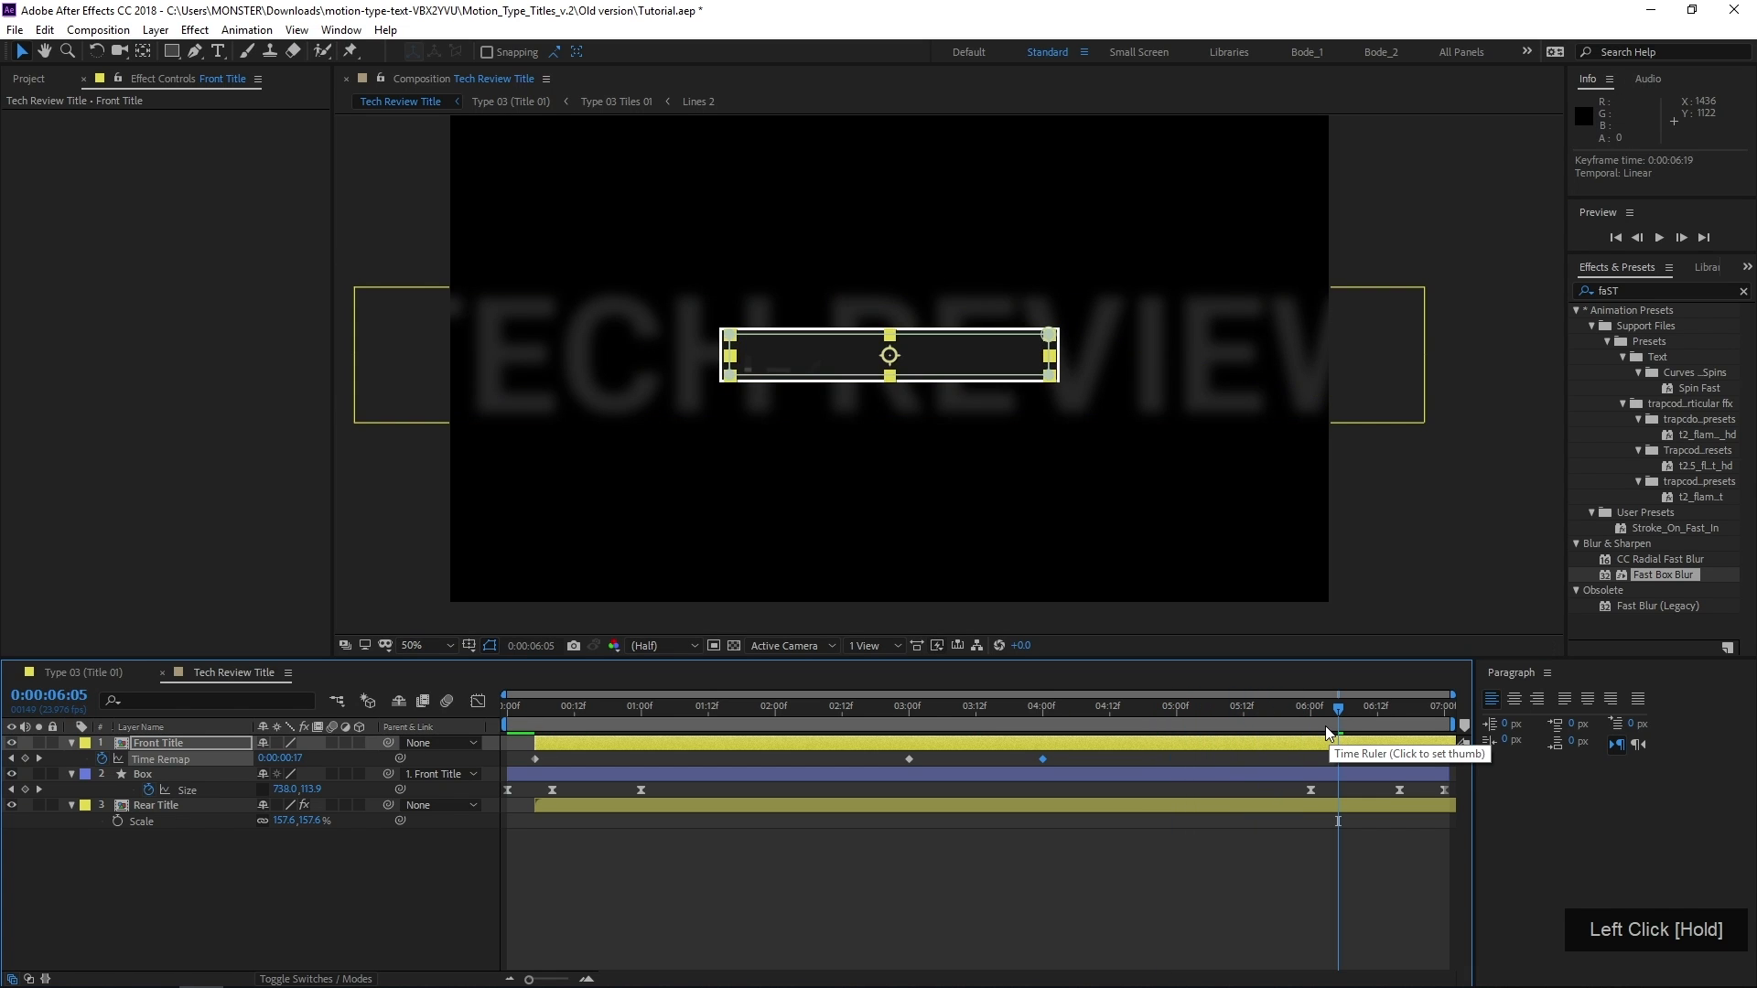
pyautogui.press('space')
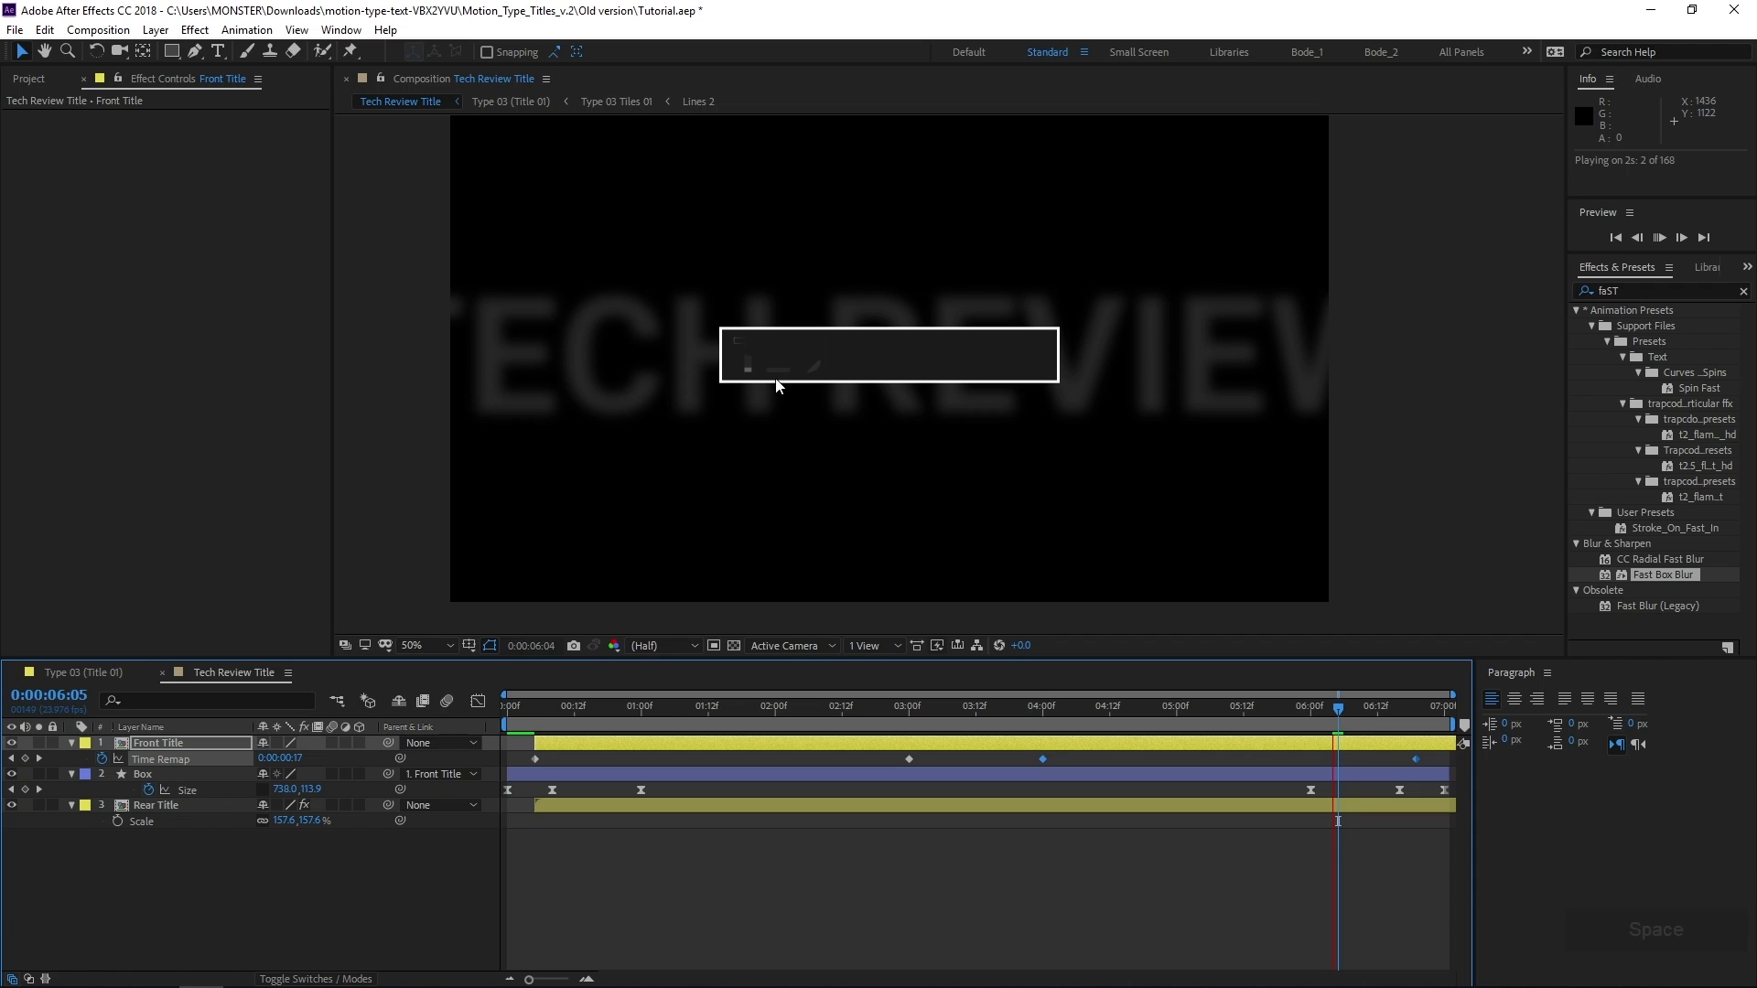
pyautogui.scroll(3, 756, 377)
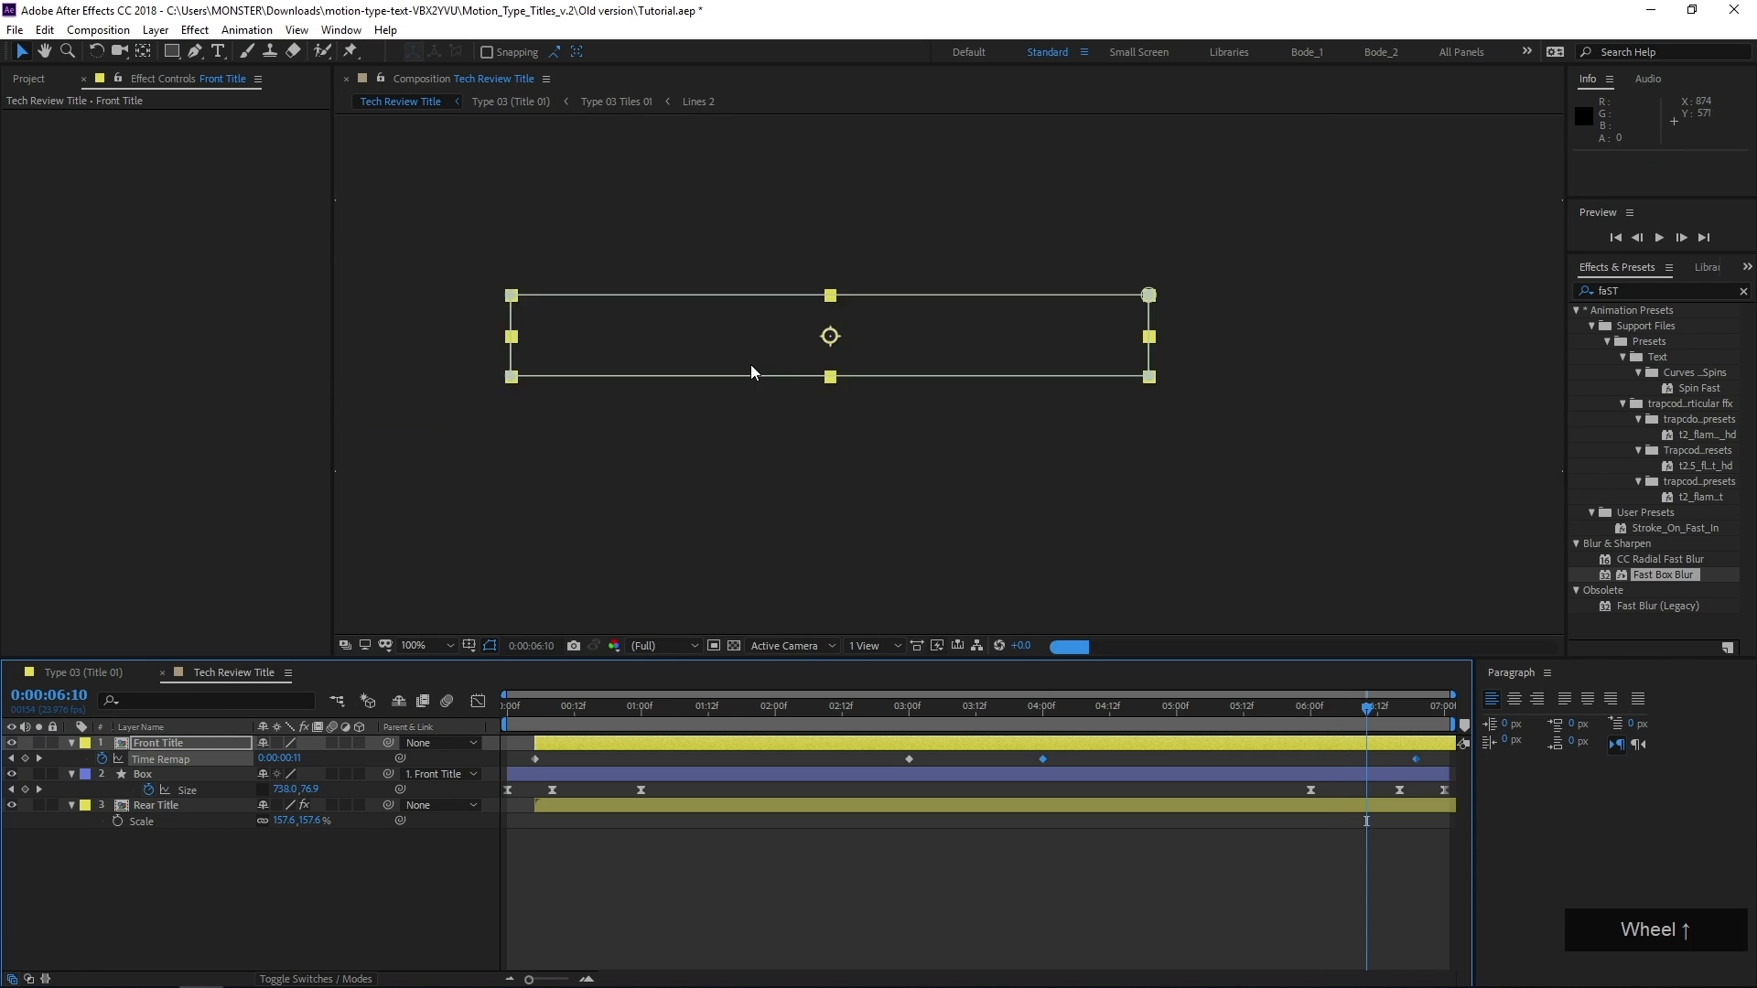
pyautogui.middleClick(536, 375)
pyautogui.moveTo(1357, 710); pyautogui.dragTo(1332, 730)
pyautogui.press('space')
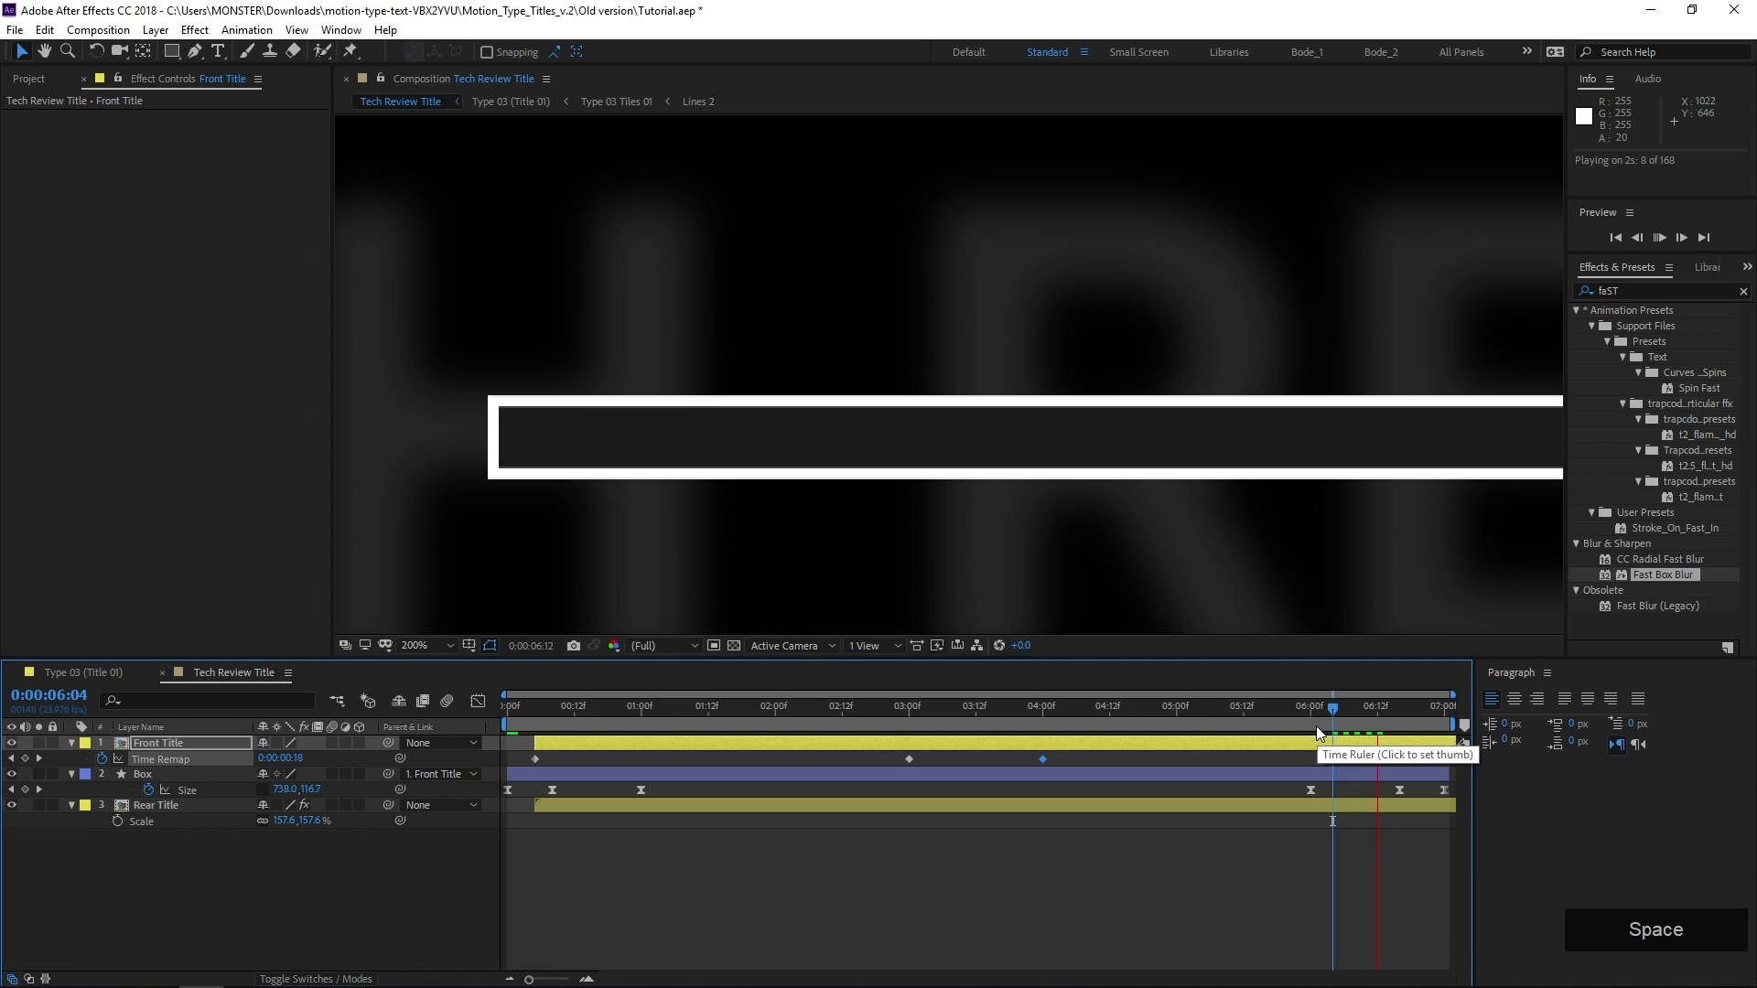
pyautogui.moveTo(1284, 721); pyautogui.dragTo(1280, 720)
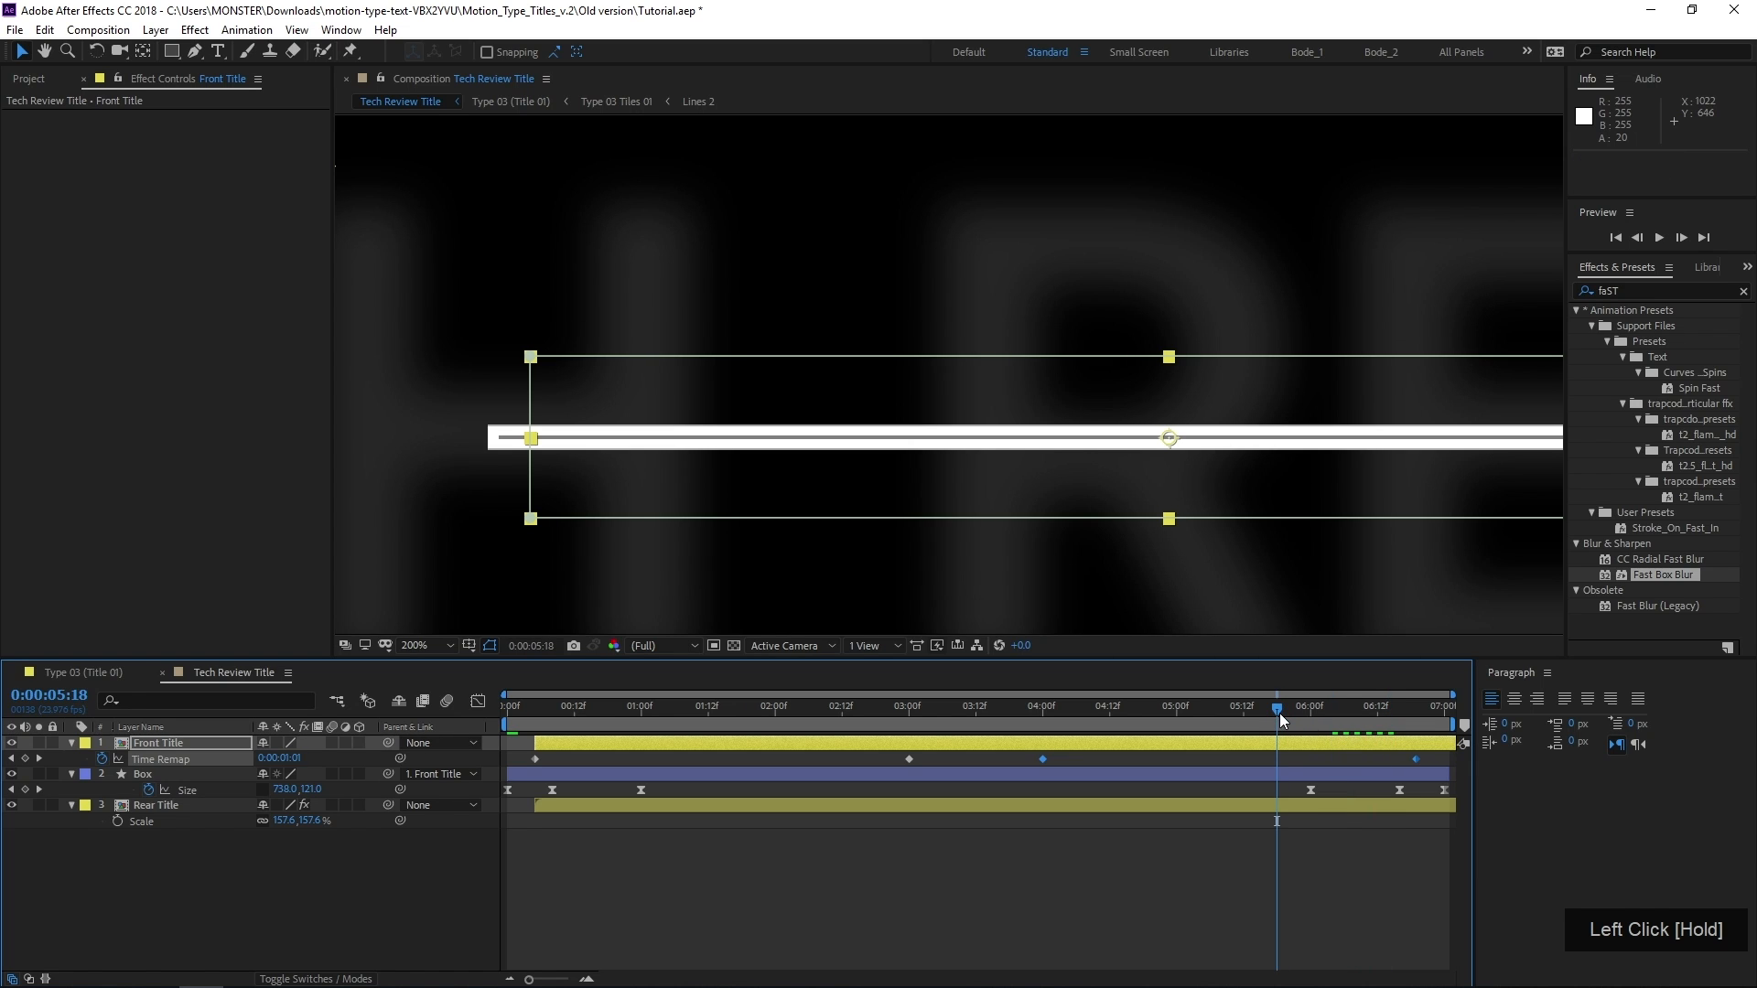
pyautogui.press('space')
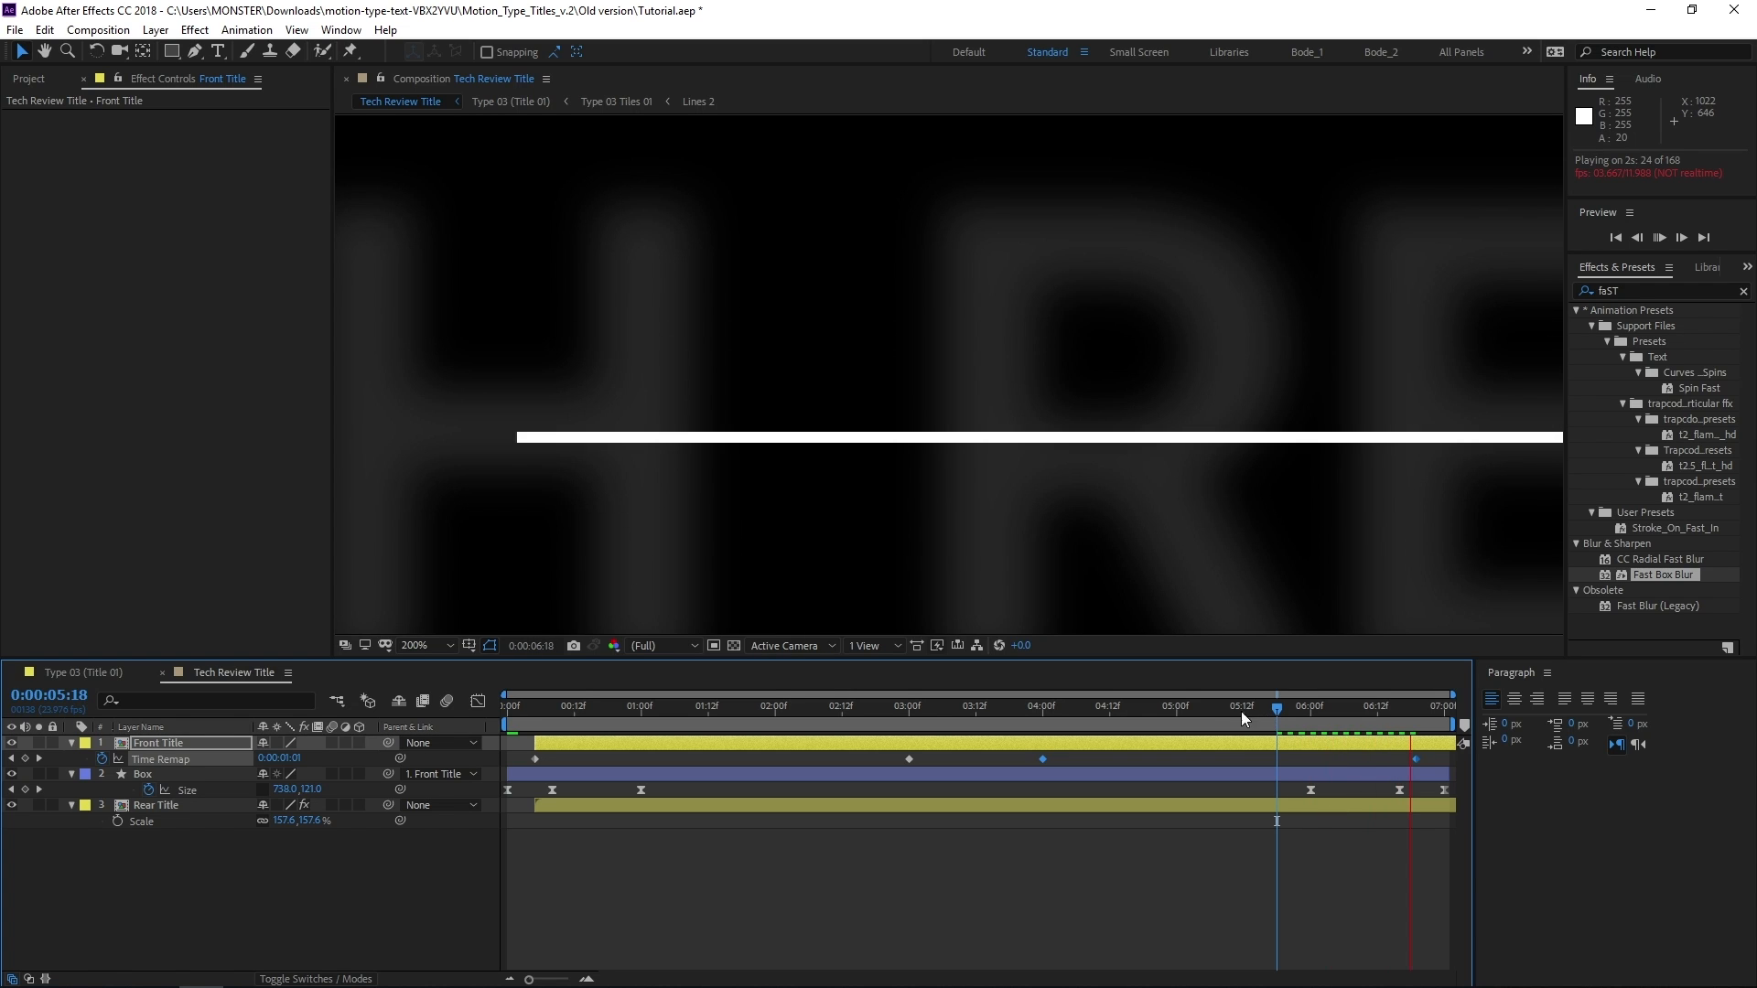
pyautogui.press('space')
pyautogui.scroll(-3, 815, 462)
pyautogui.click(746, 807)
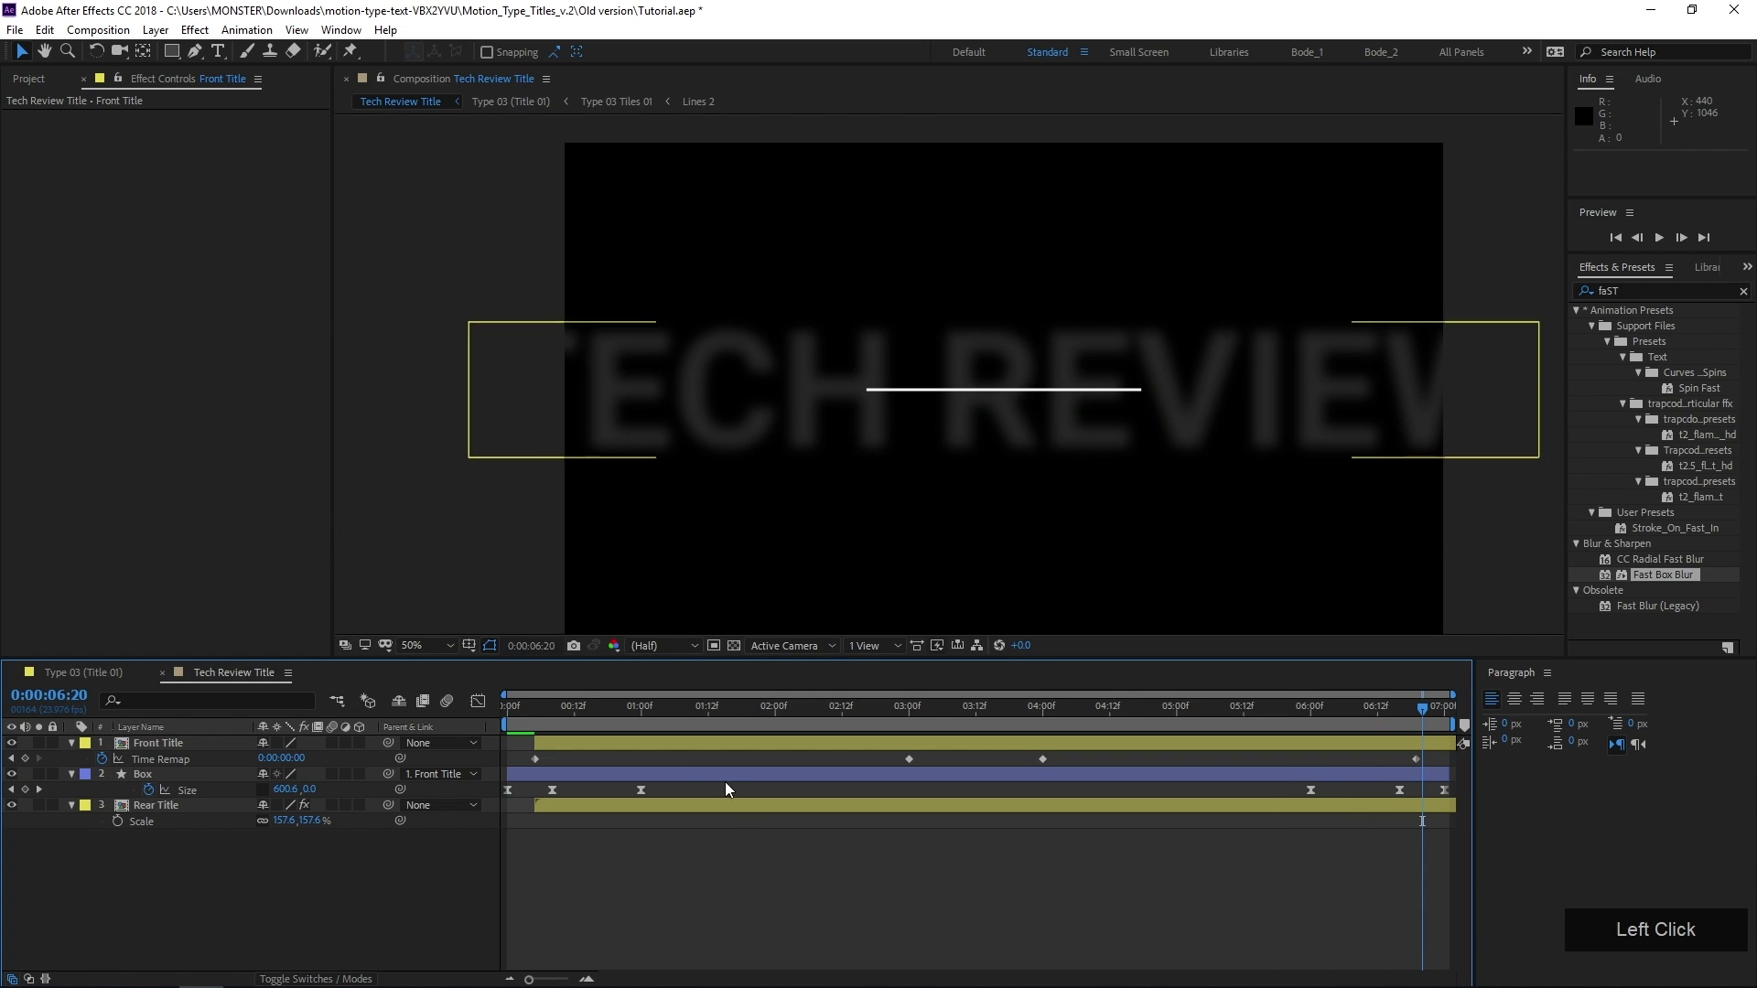
# Enable time remapping on the Rear Title layer and link its Time Remap property to Front Title's Time Remap
pyautogui.click(563, 716)
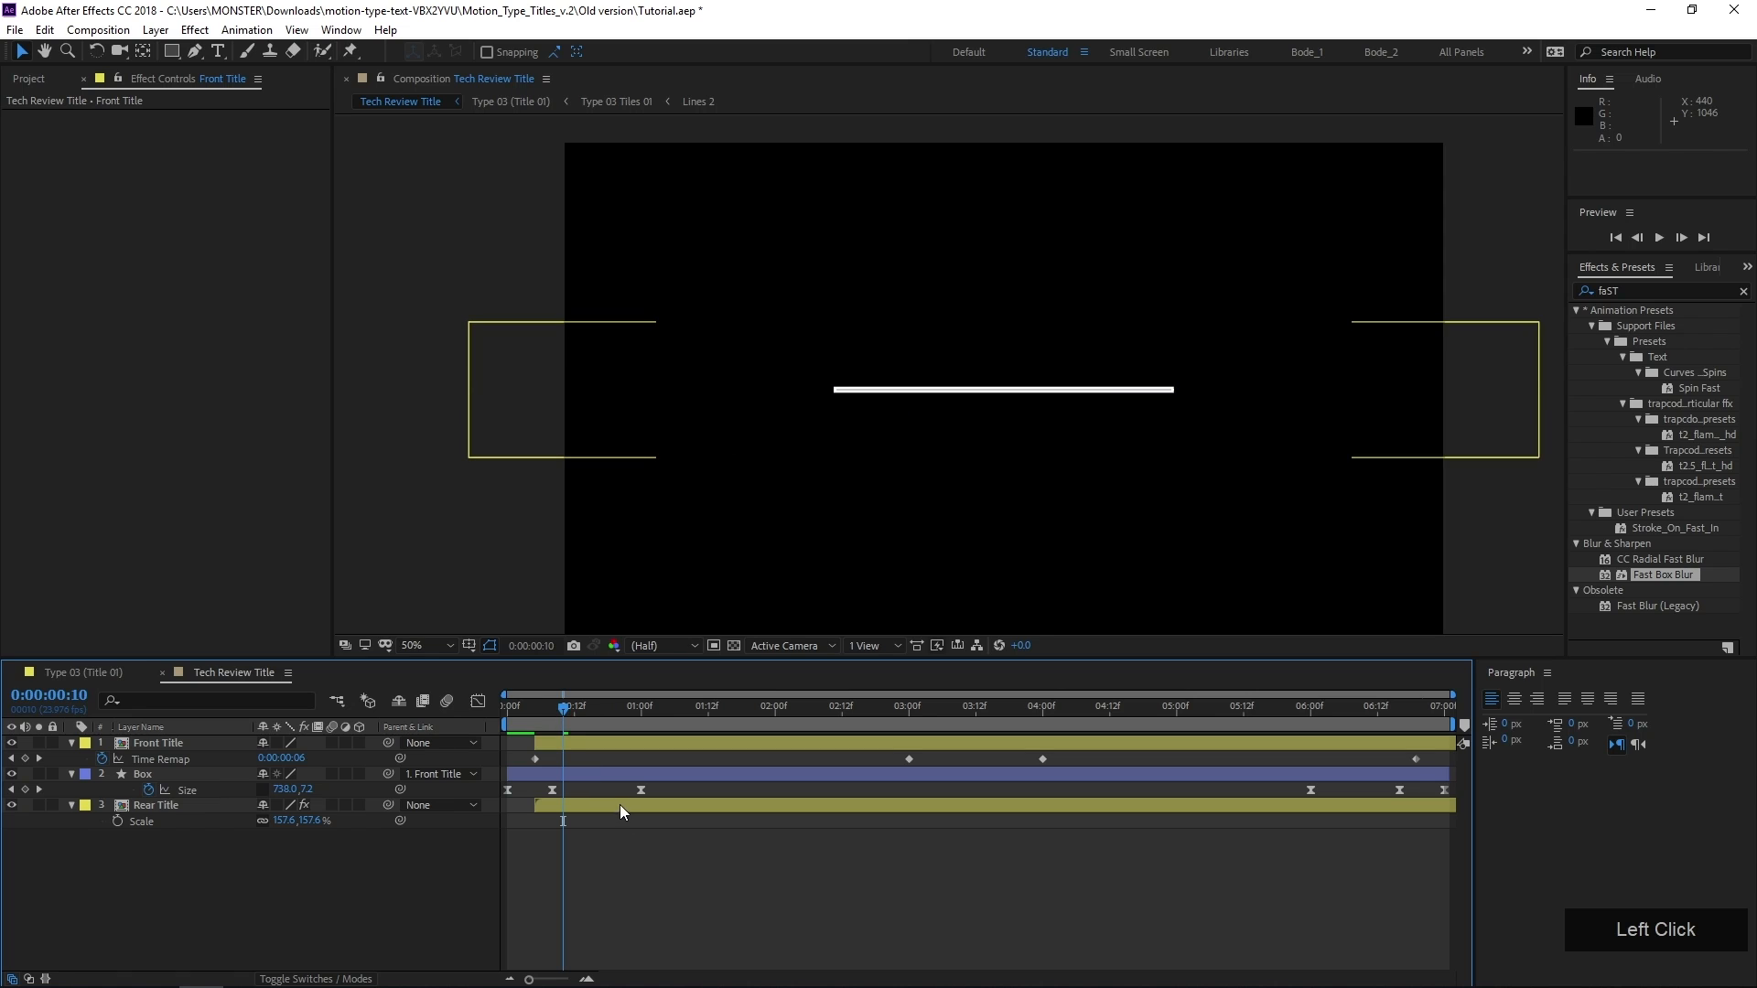
pyautogui.click(621, 807)
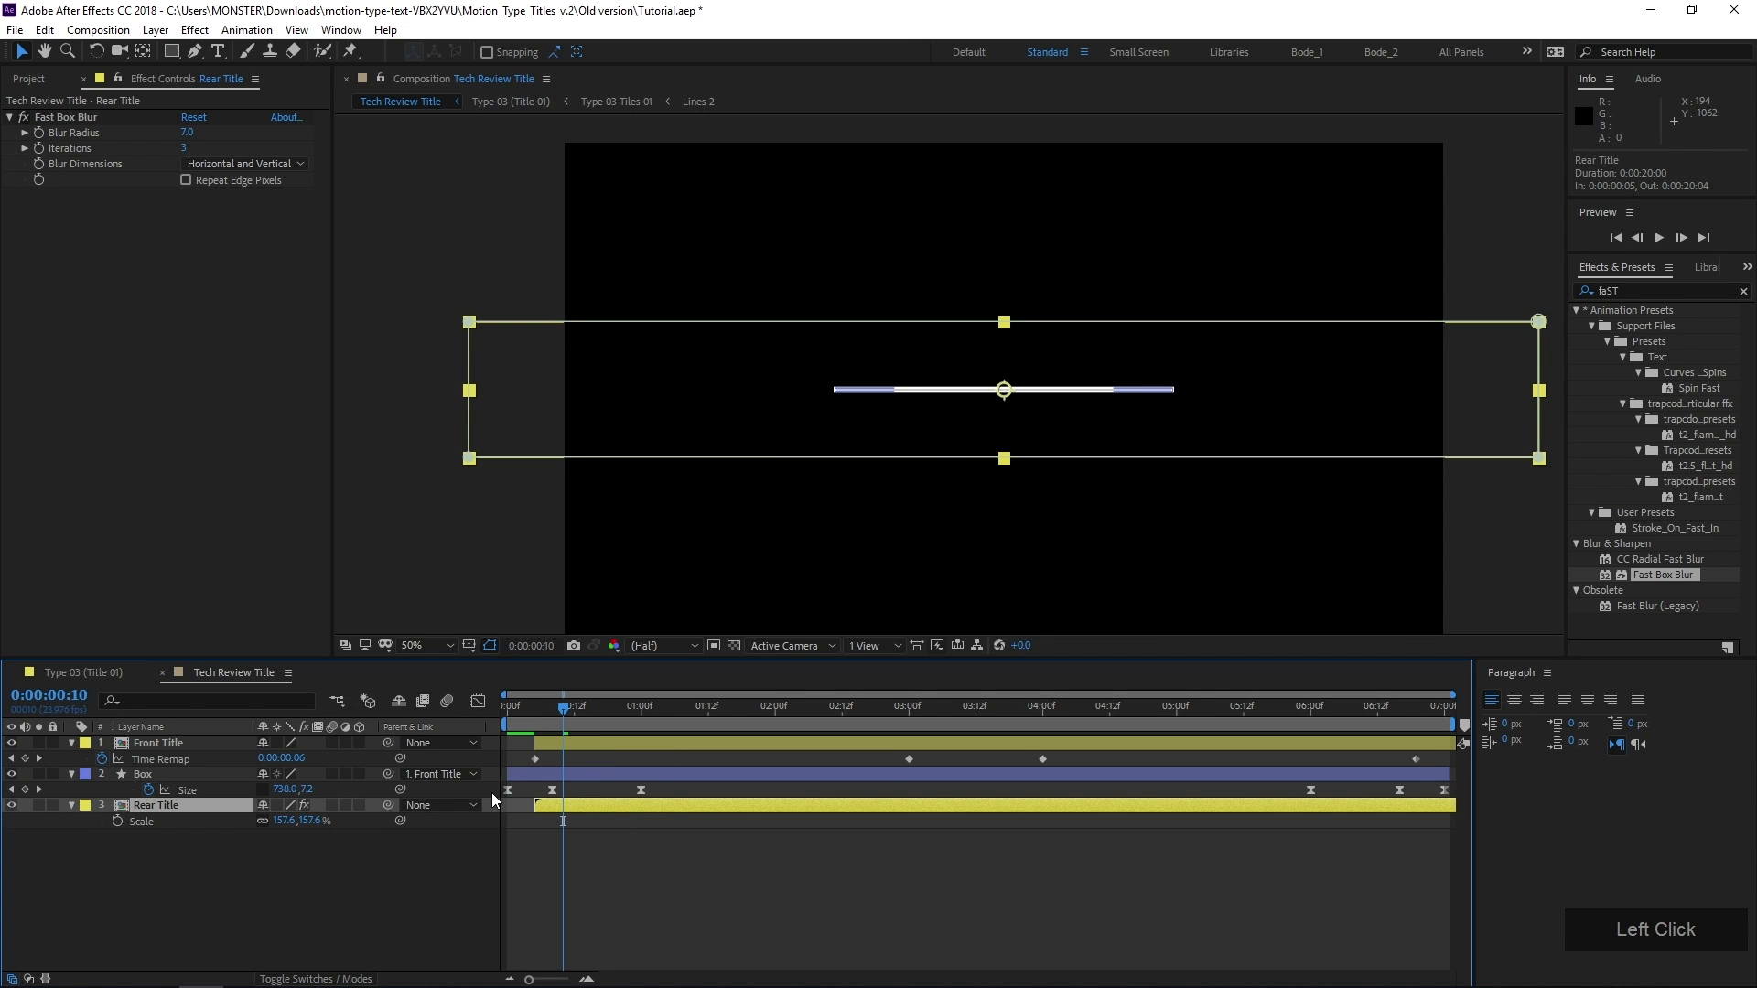
pyautogui.click(574, 743)
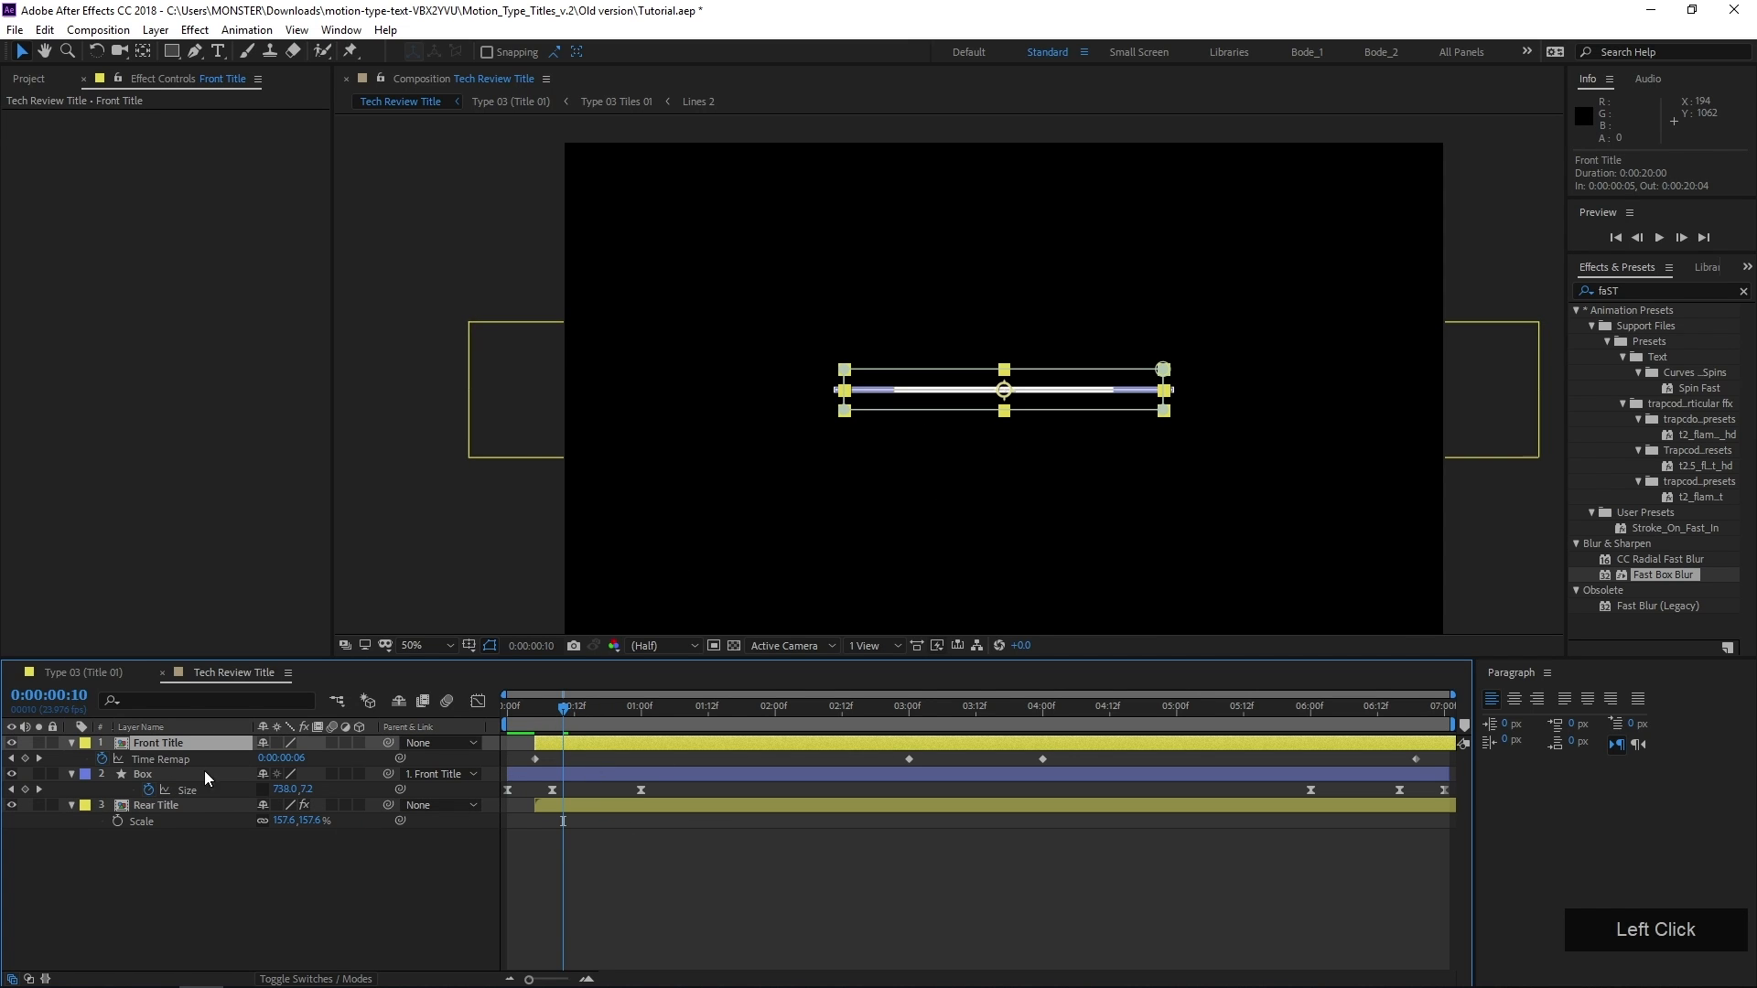
pyautogui.click(177, 805)
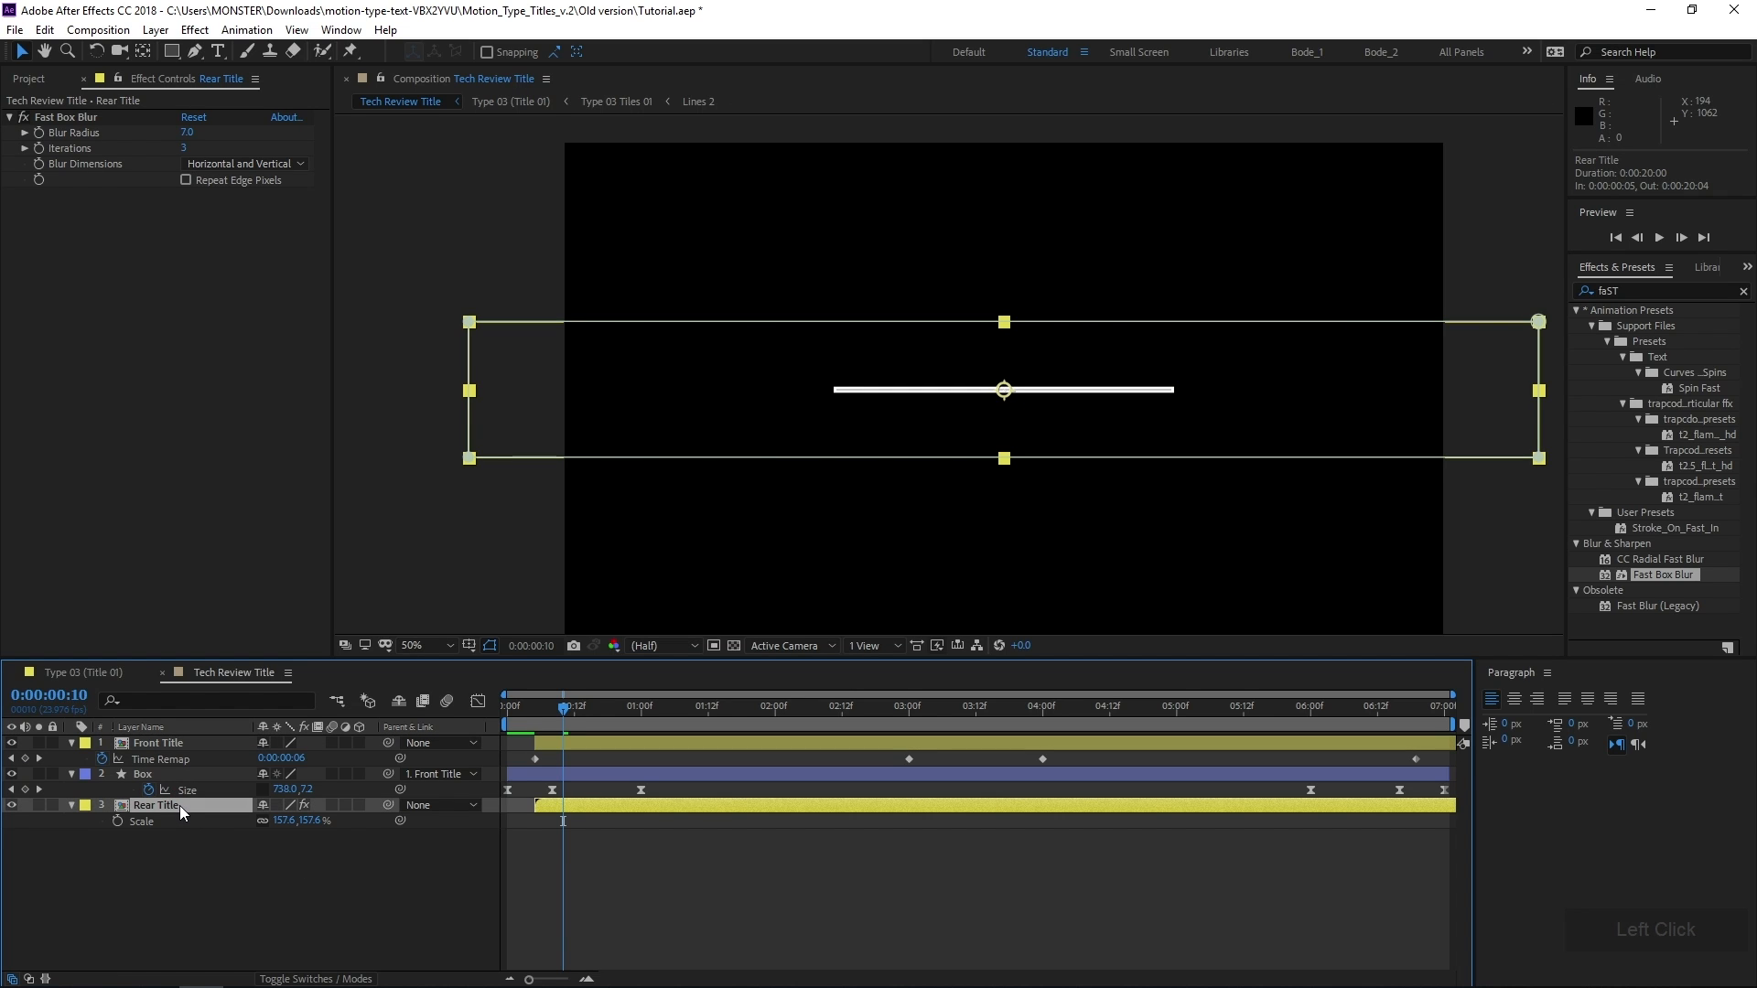
pyautogui.click(180, 803)
pyautogui.hotkey('ctrl', 'alt', 't')
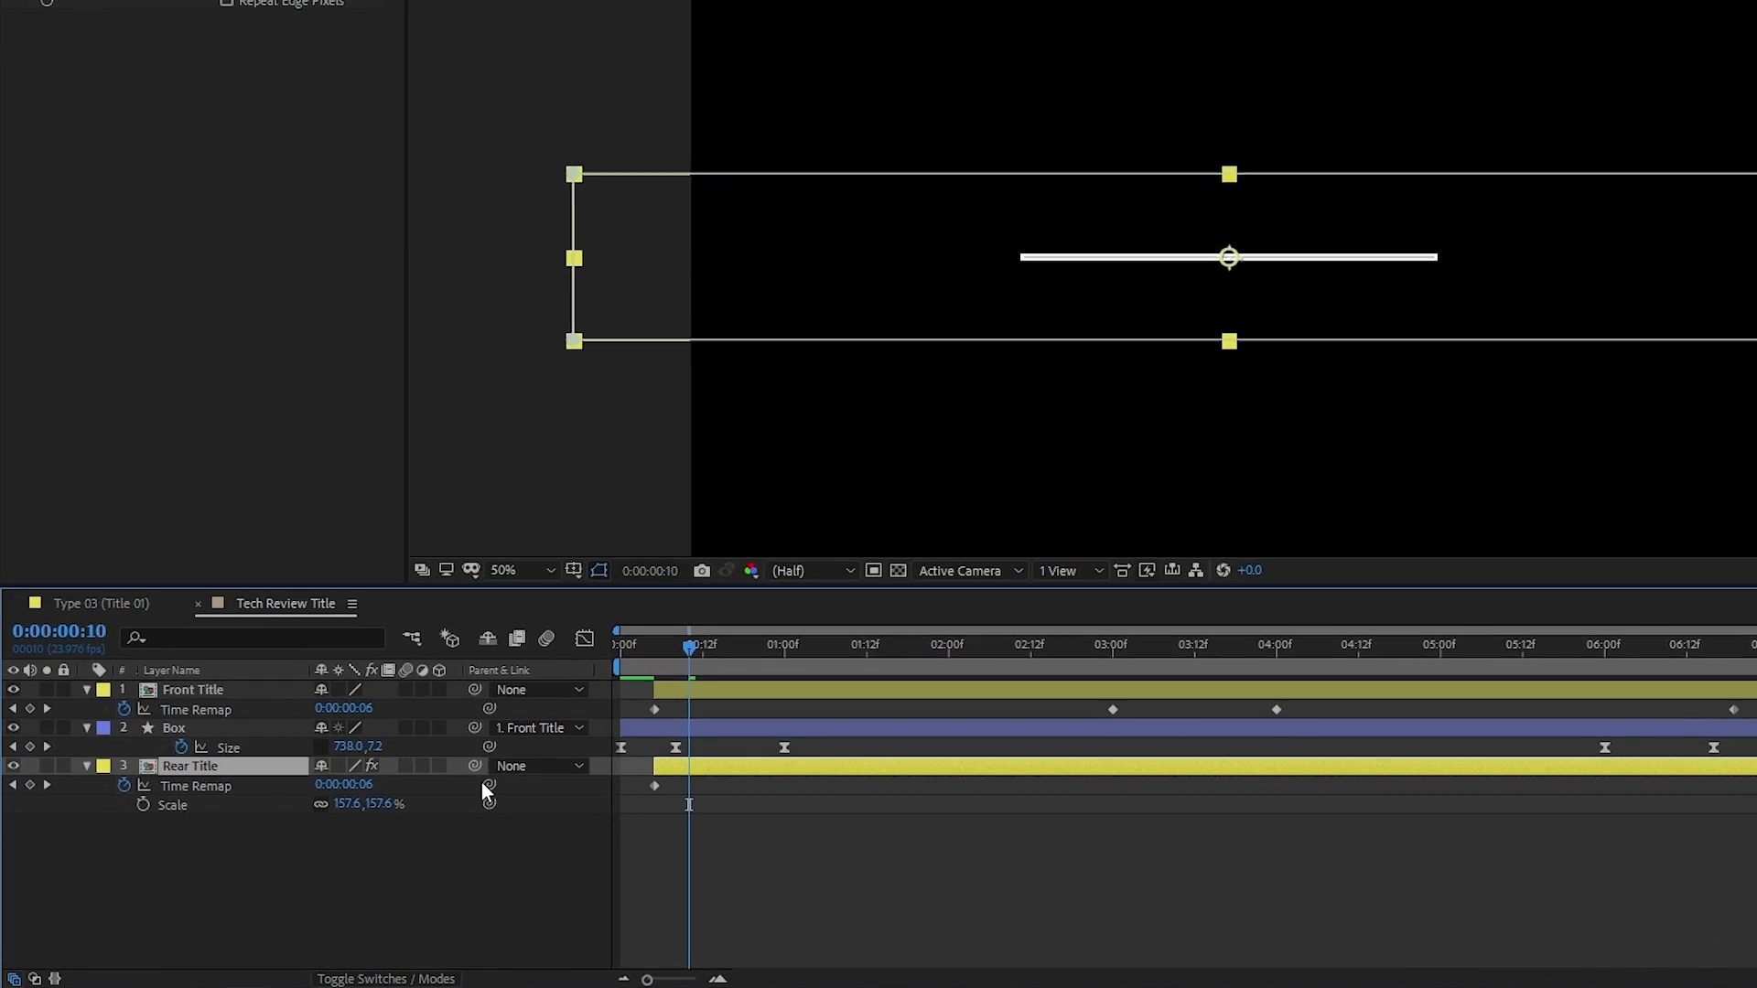
pyautogui.click(490, 785)
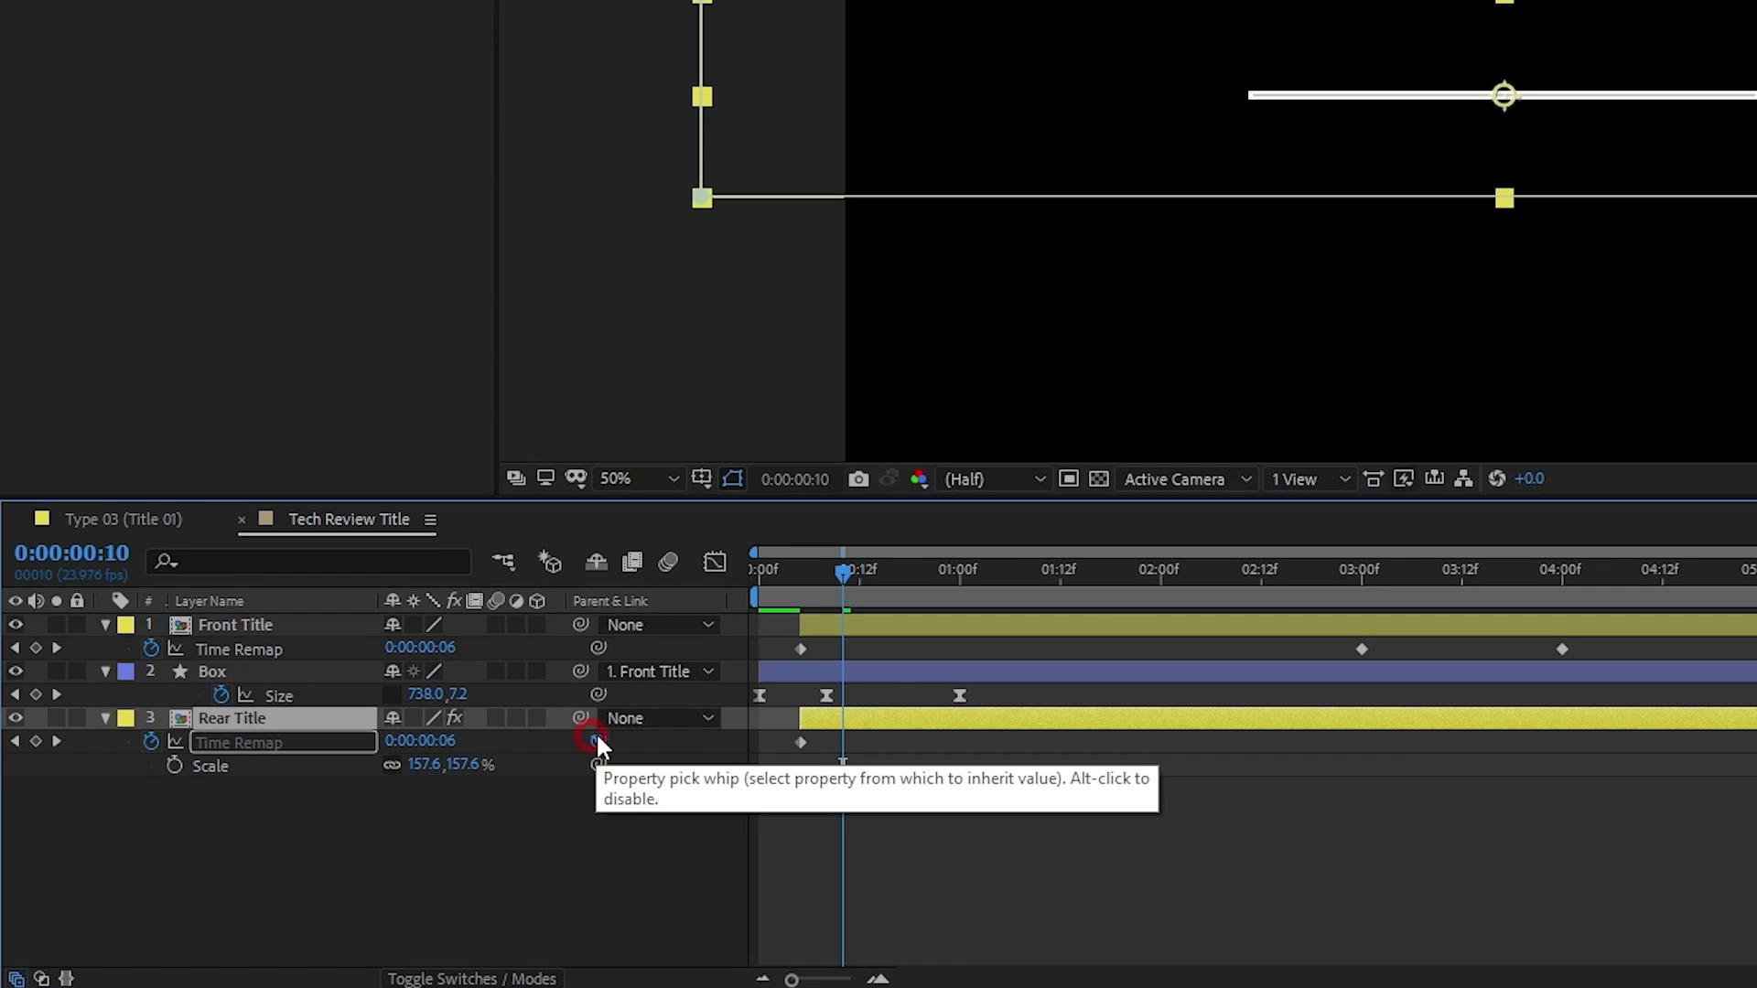
pyautogui.moveTo(598, 741); pyautogui.dragTo(245, 647)
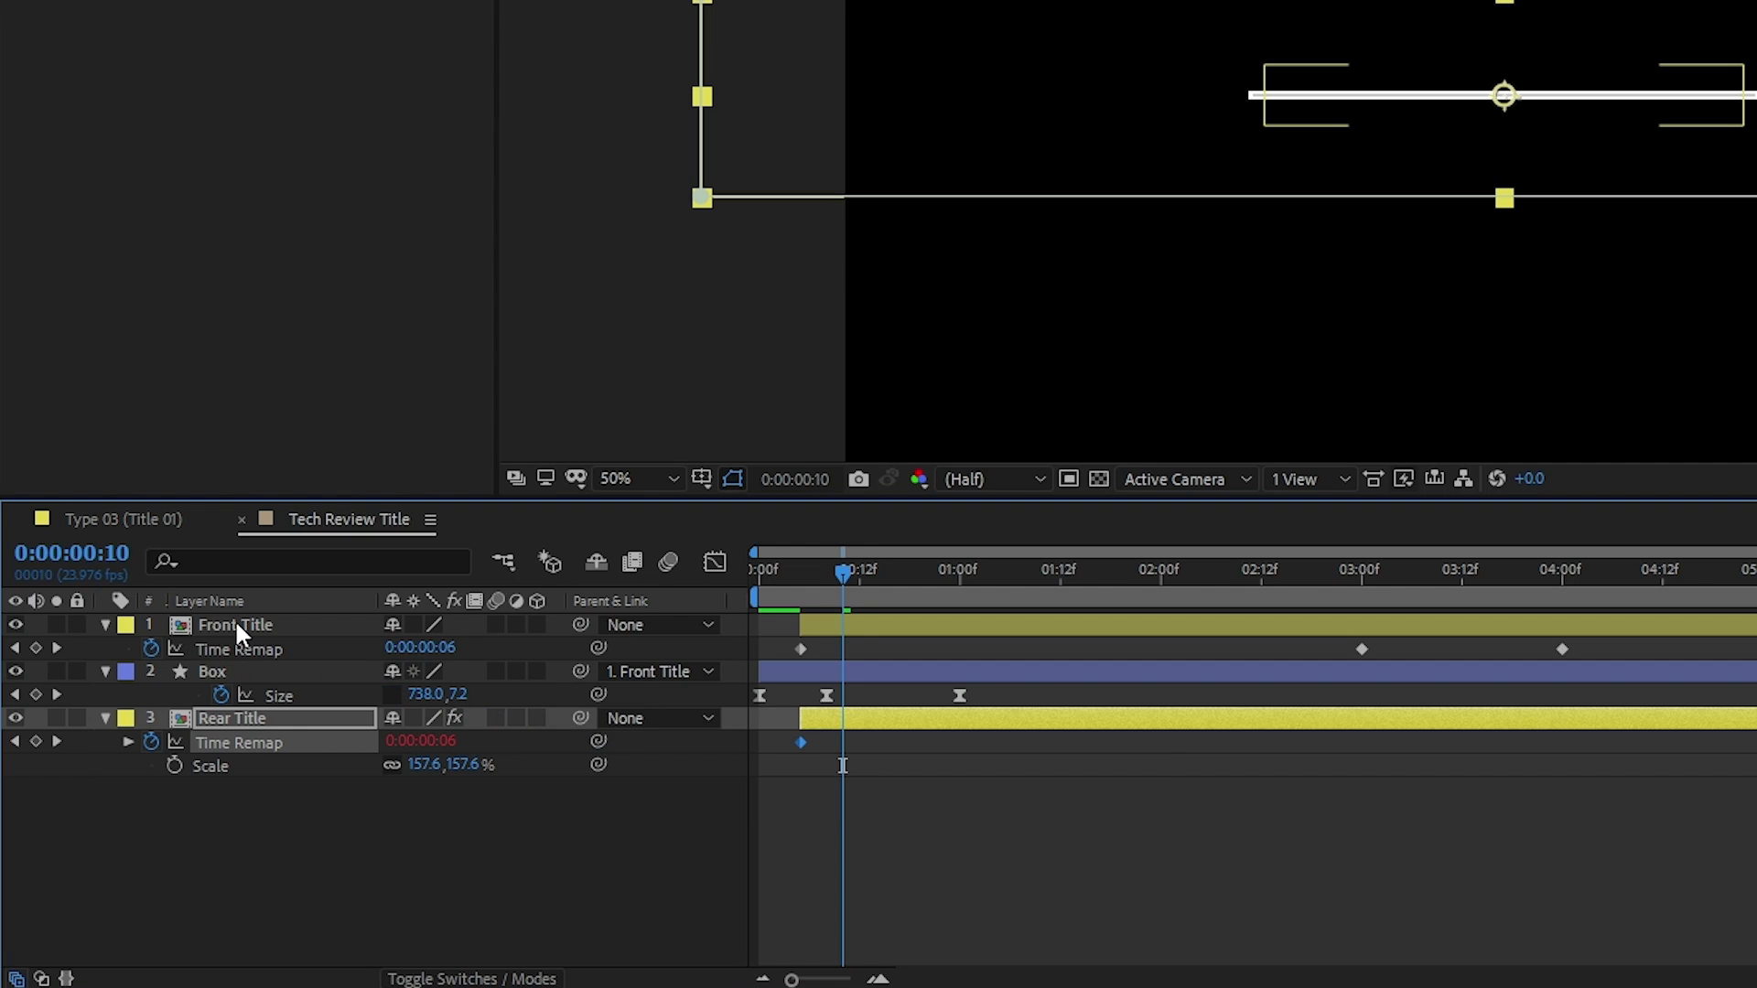
pyautogui.moveTo(677, 653); pyautogui.dragTo(1608, 673)
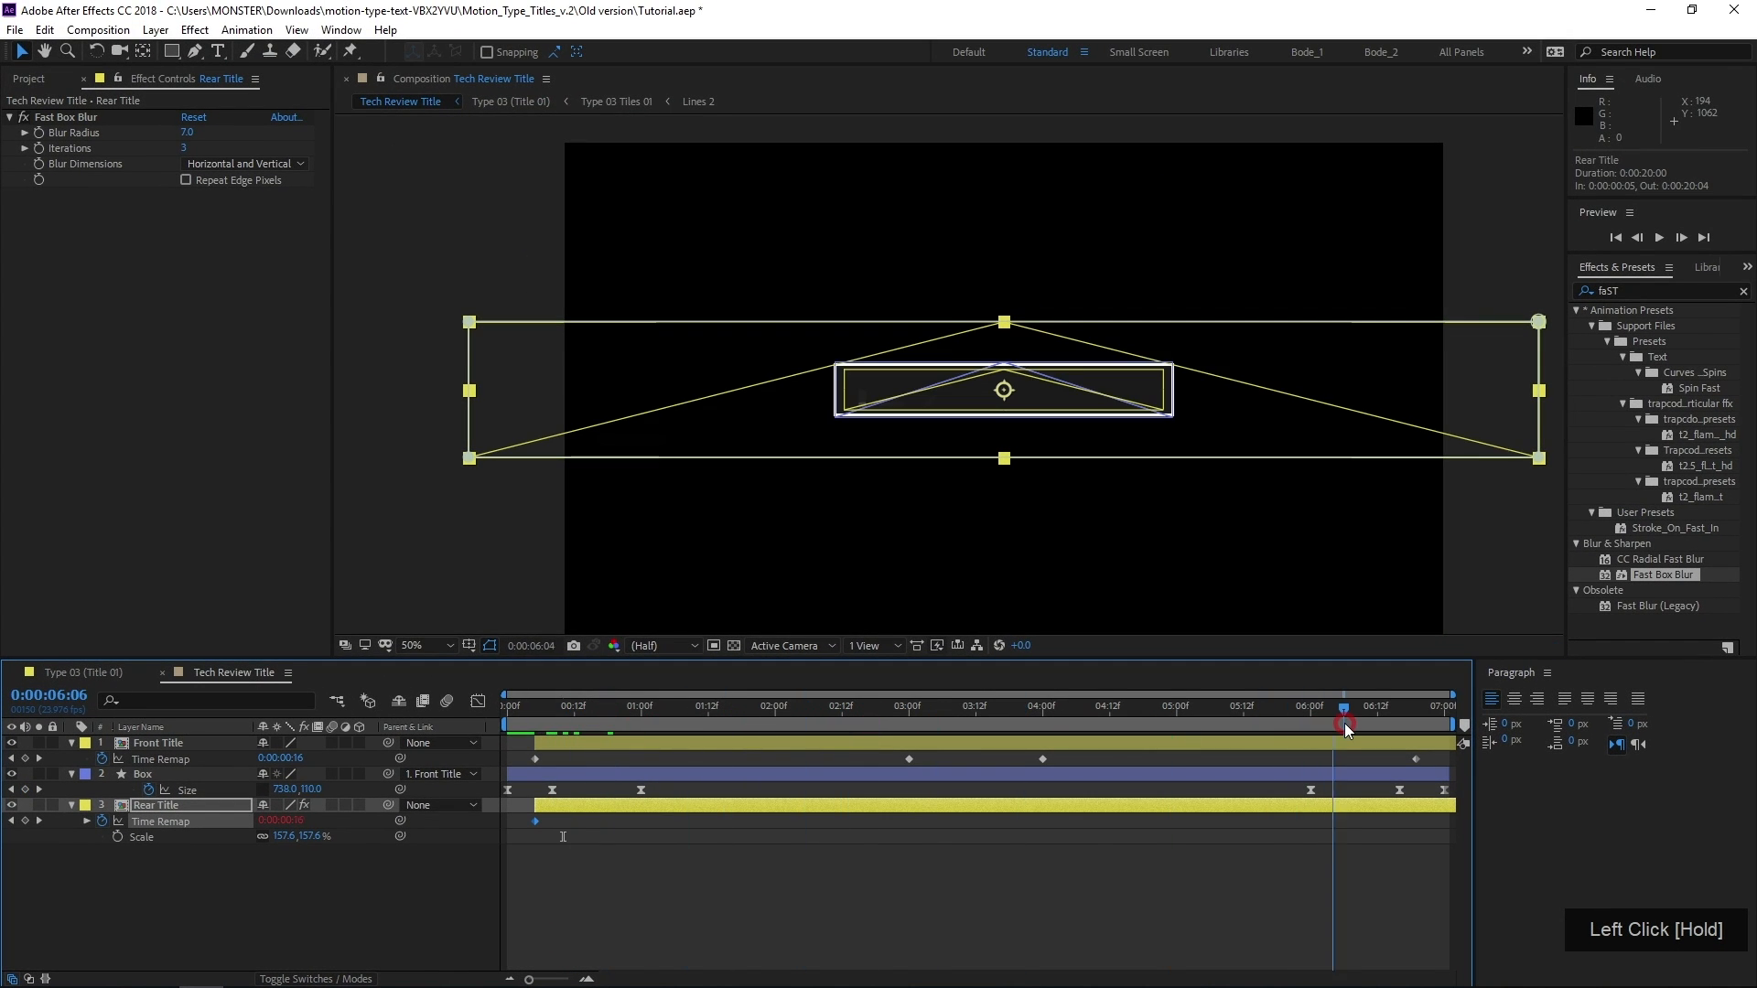
pyautogui.moveTo(1345, 727); pyautogui.dragTo(1302, 712)
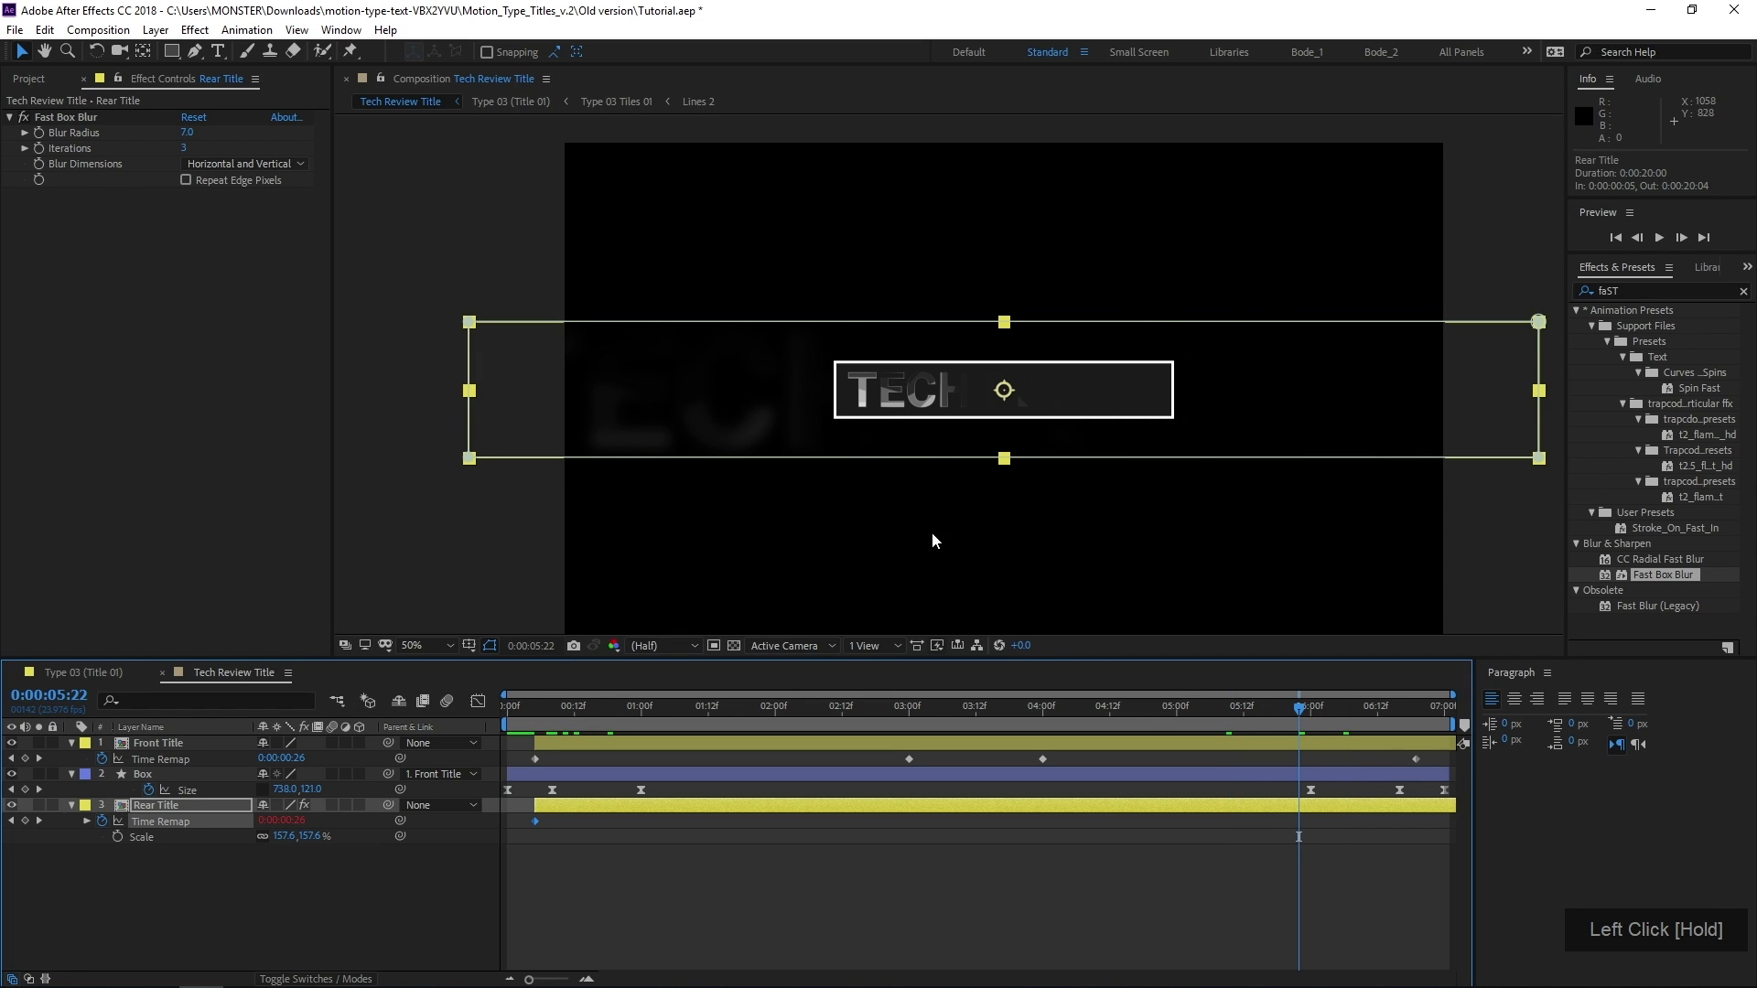
# Collapse the properties of the Front Title, Box and Rear Title layers
pyautogui.click(591, 906)
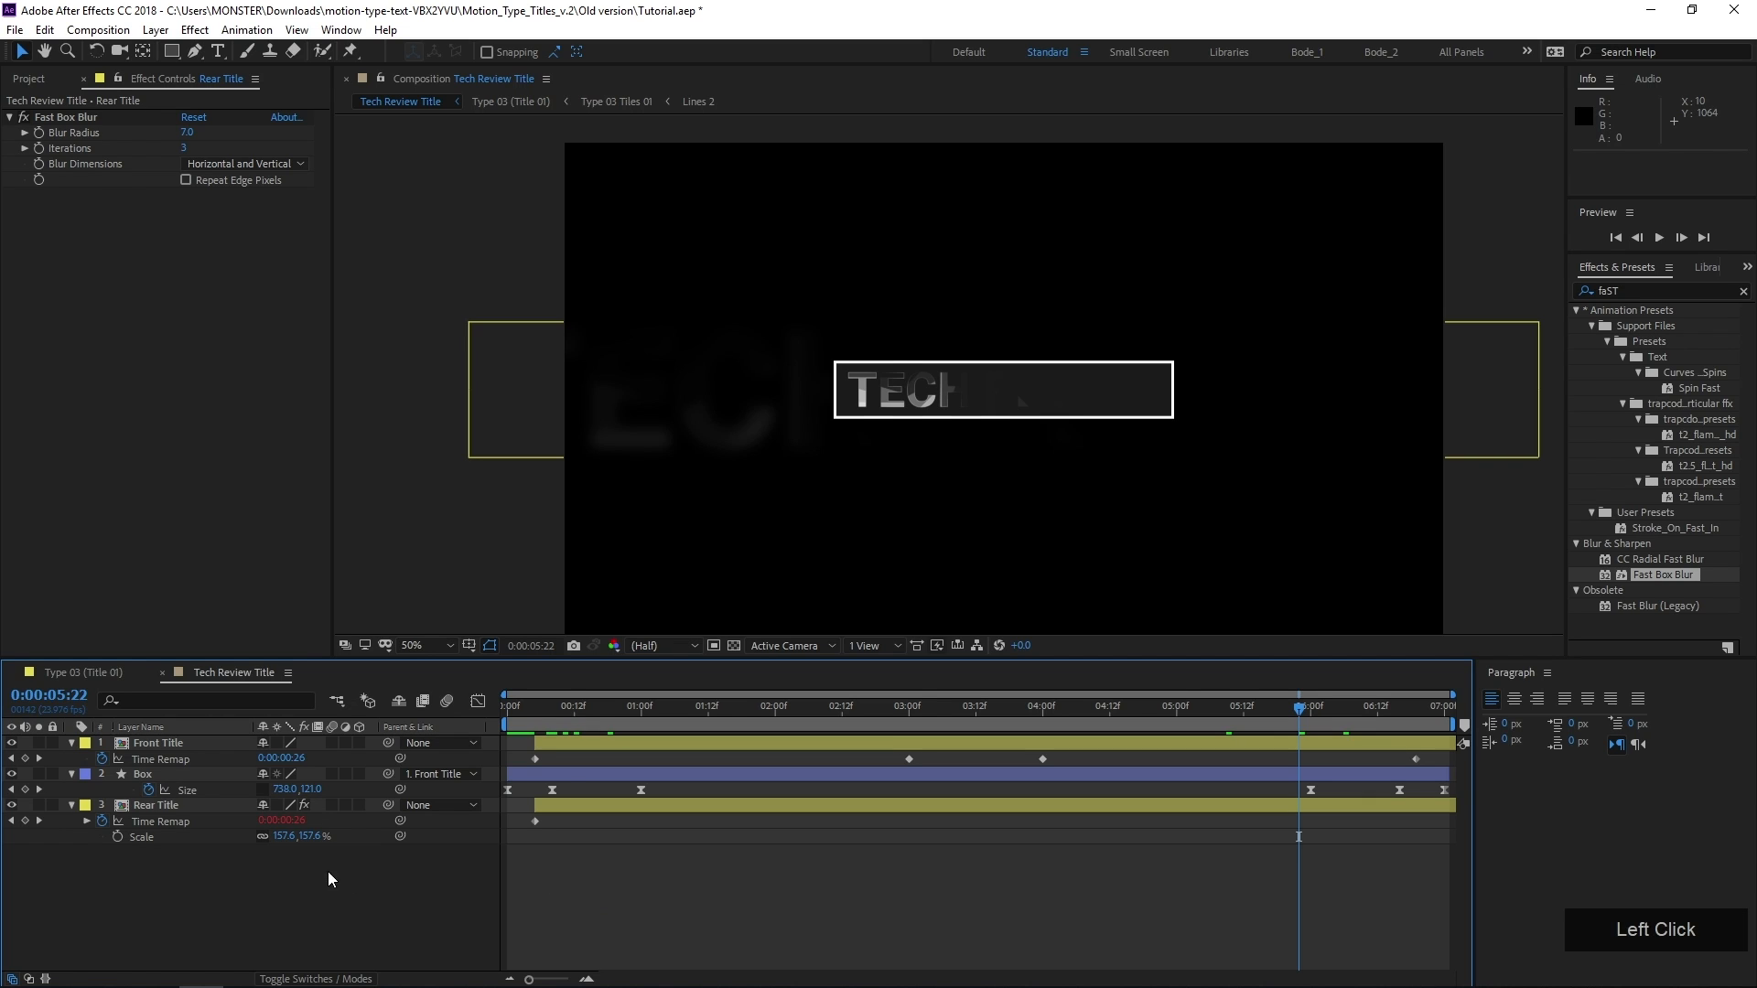
pyautogui.click(72, 742)
pyautogui.click(71, 757)
pyautogui.click(70, 770)
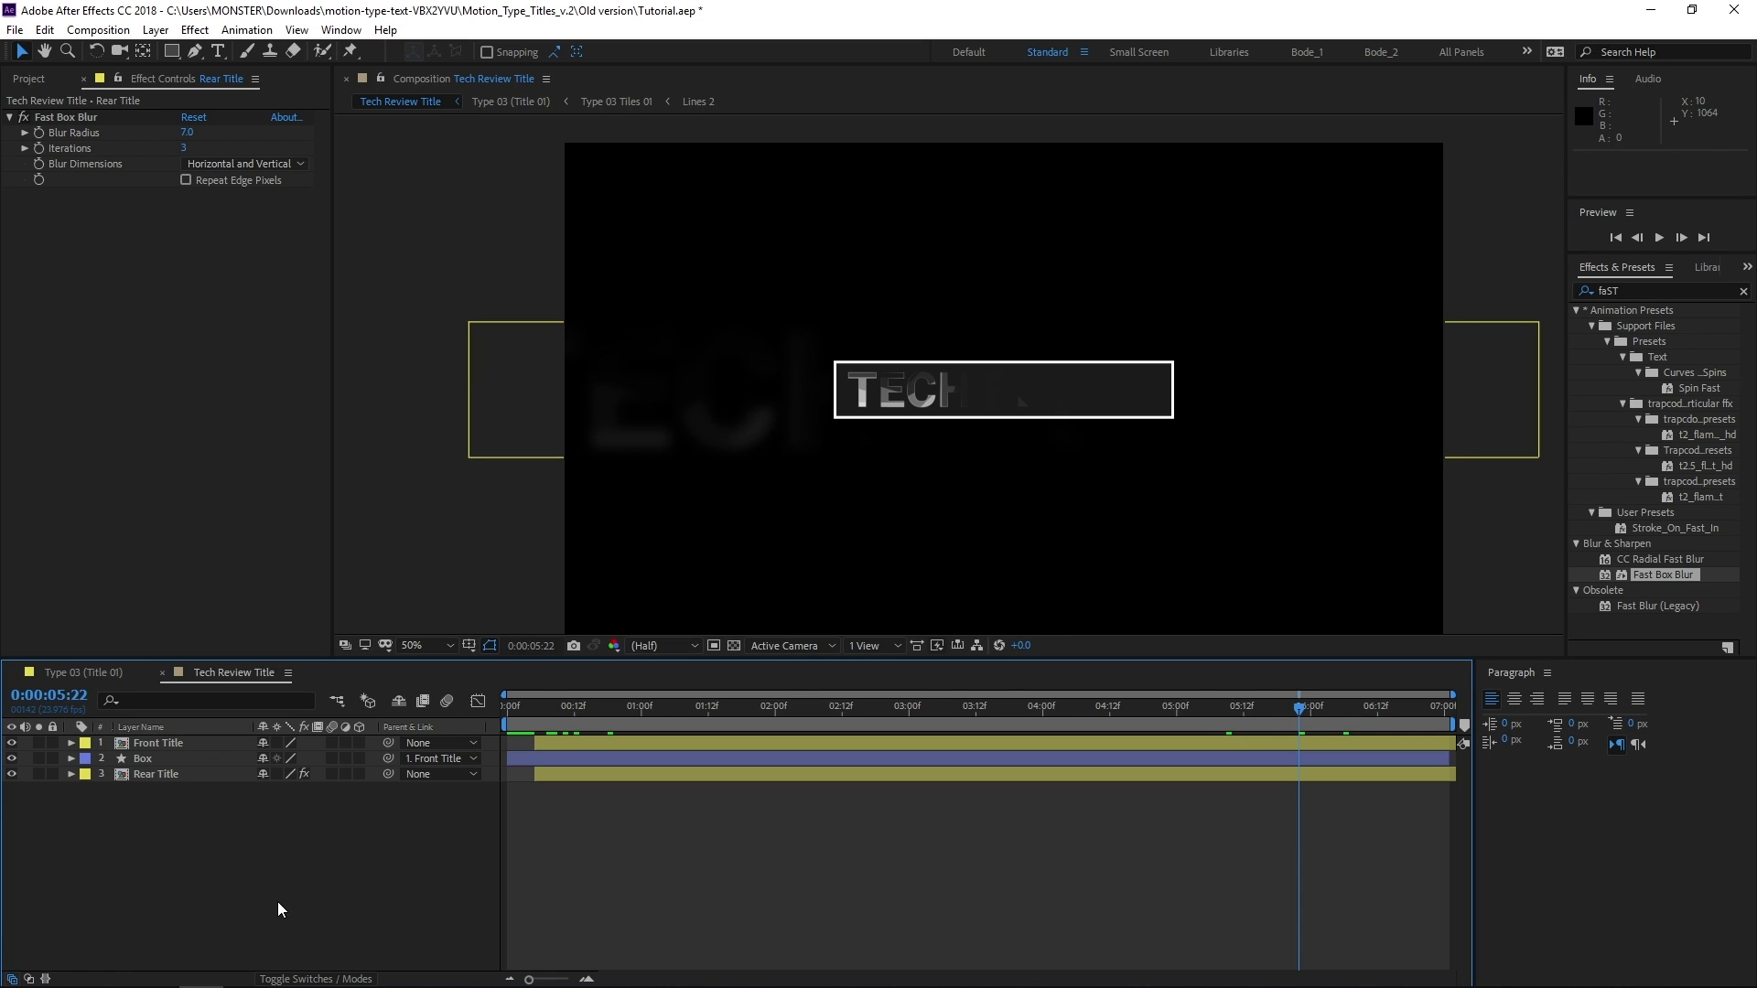
# Add a black solid layer with the default settings to the Tech Review Title composition
pyautogui.moveTo(876, 357); pyautogui.dragTo(804, 354)
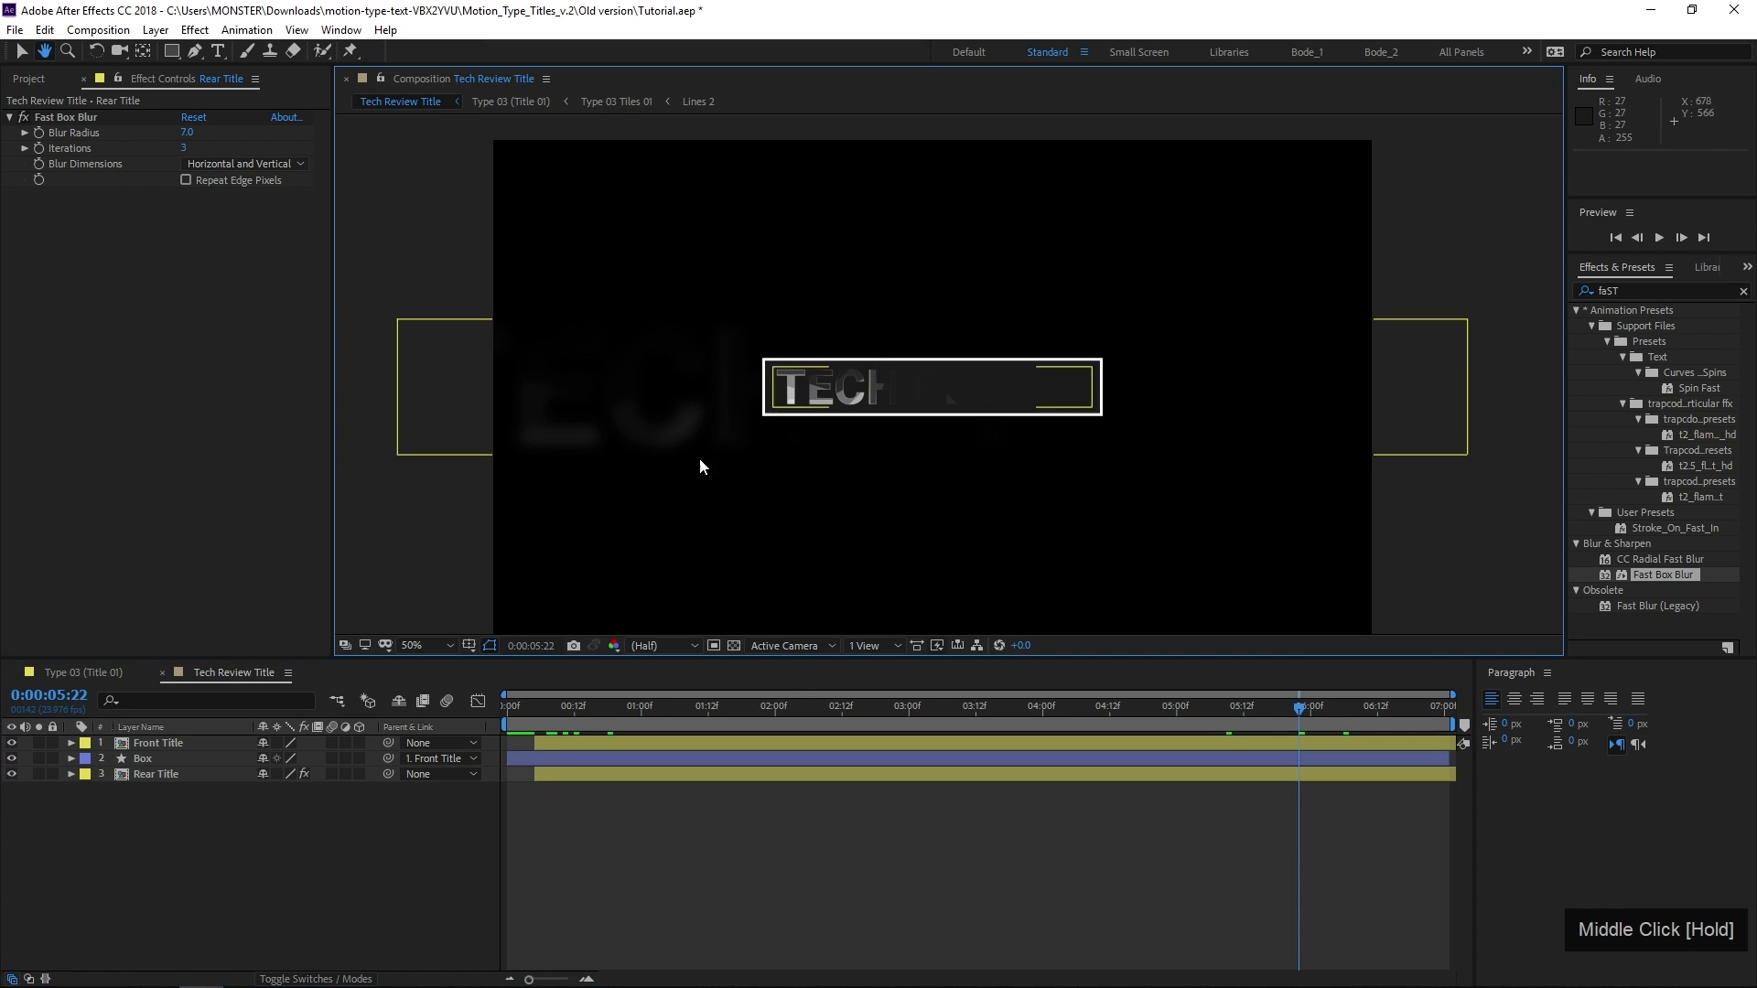
pyautogui.rightClick(244, 879)
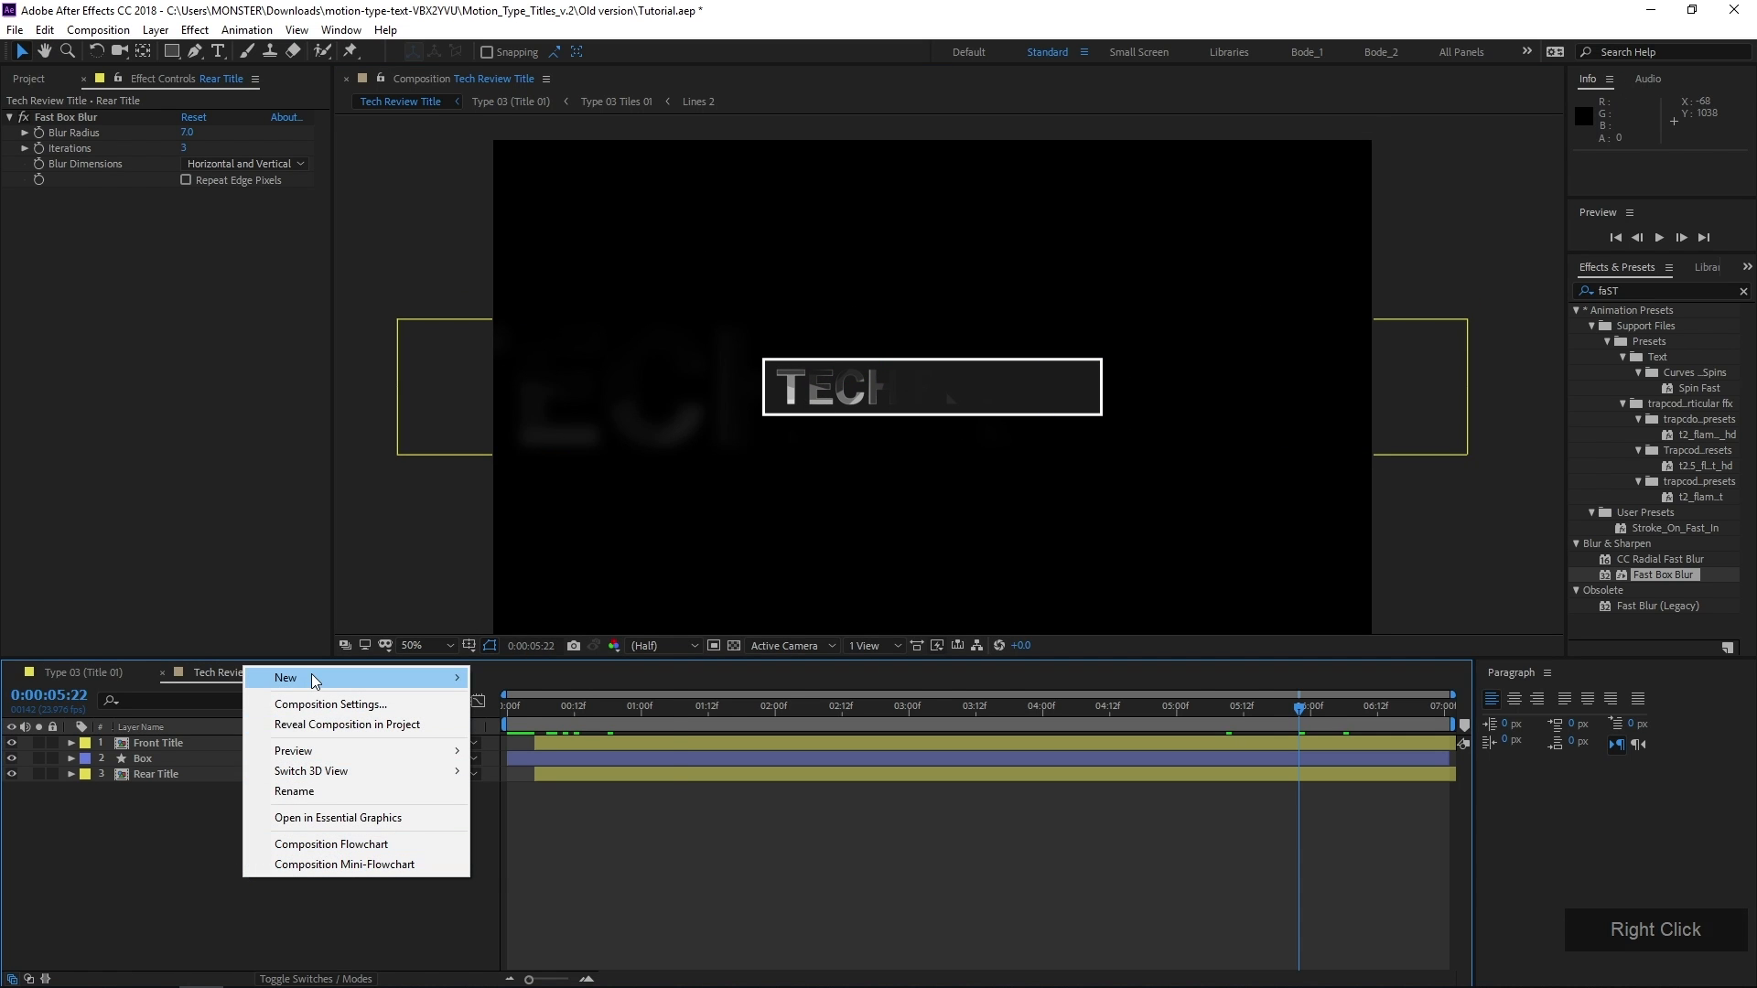
pyautogui.moveTo(314, 681)
pyautogui.moveTo(314, 681); pyautogui.dragTo(578, 728)
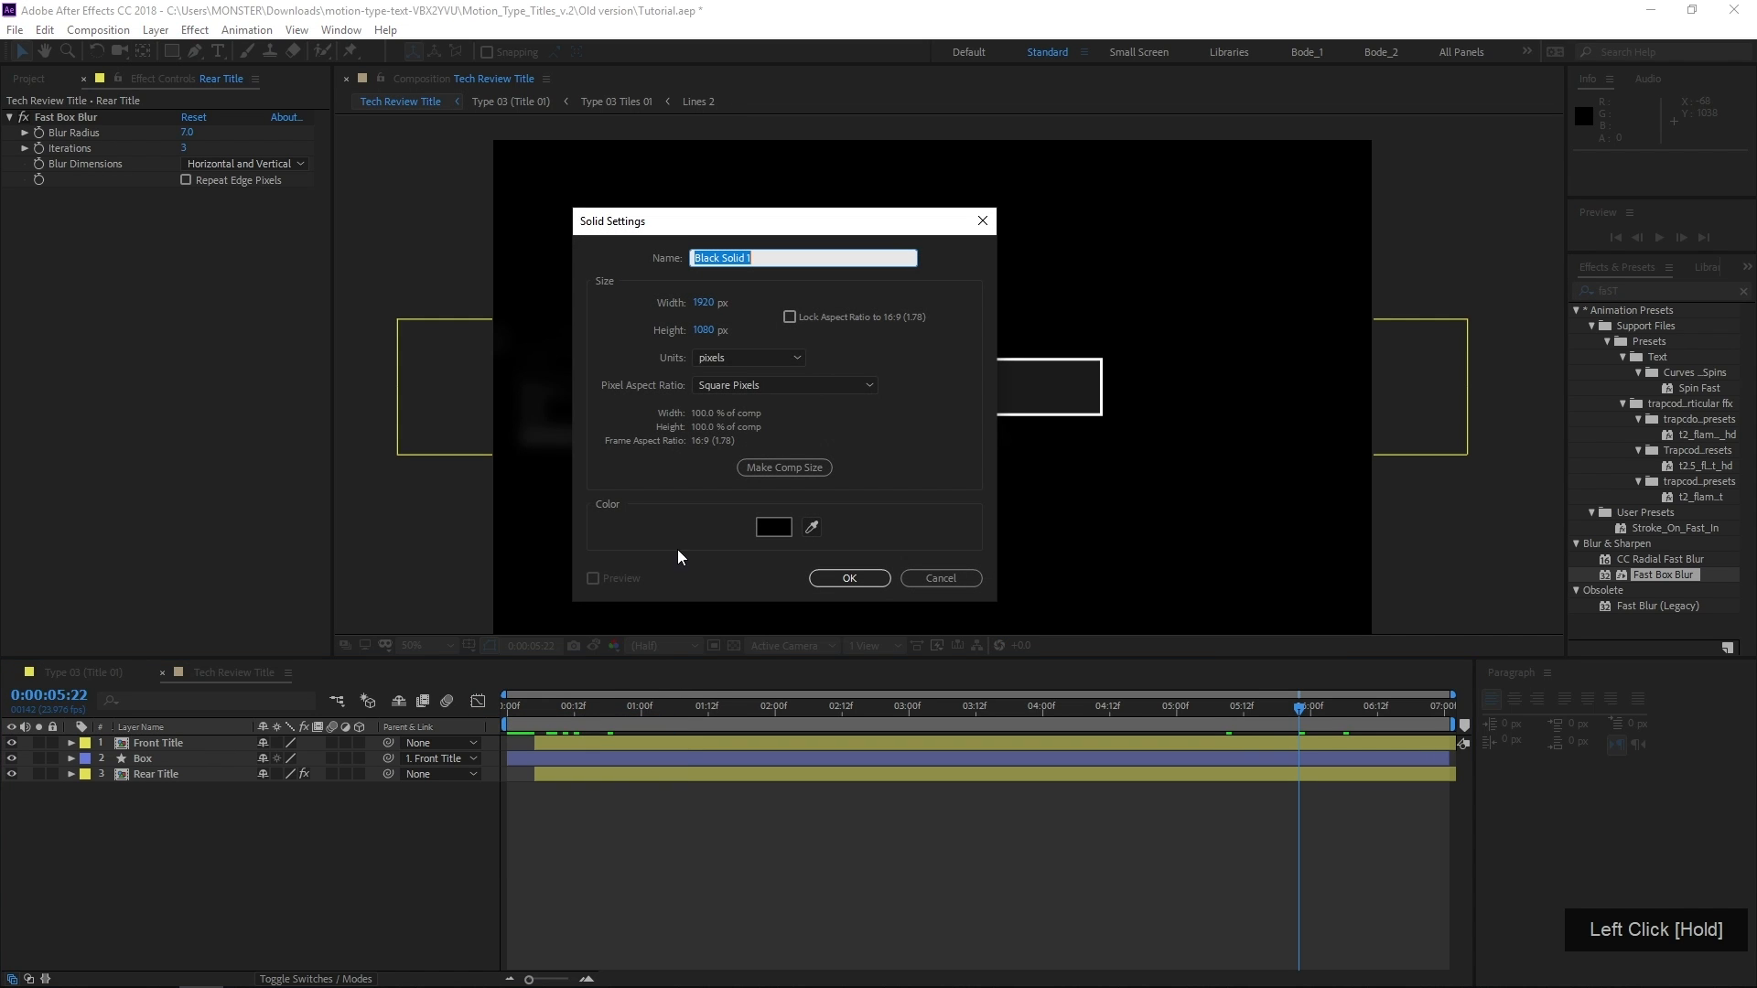
pyautogui.click(849, 580)
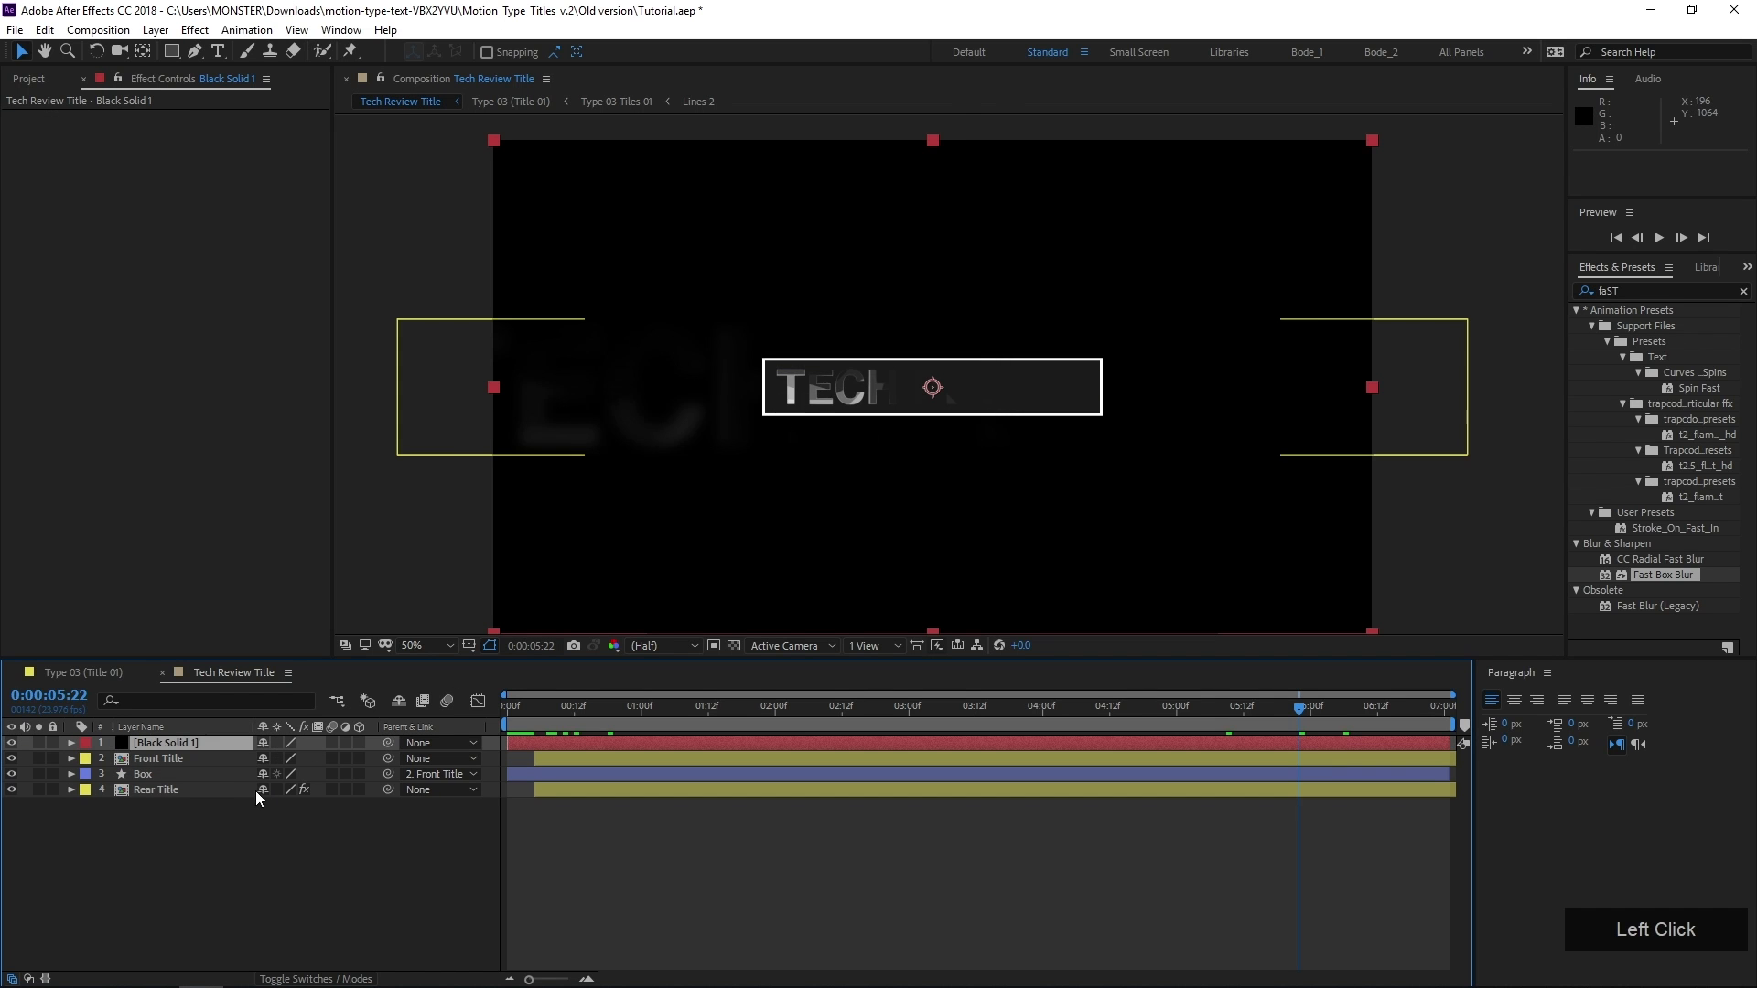
# Place the black solid below the Rear Title layer and rename it Grid
pyautogui.moveTo(205, 743); pyautogui.dragTo(207, 838)
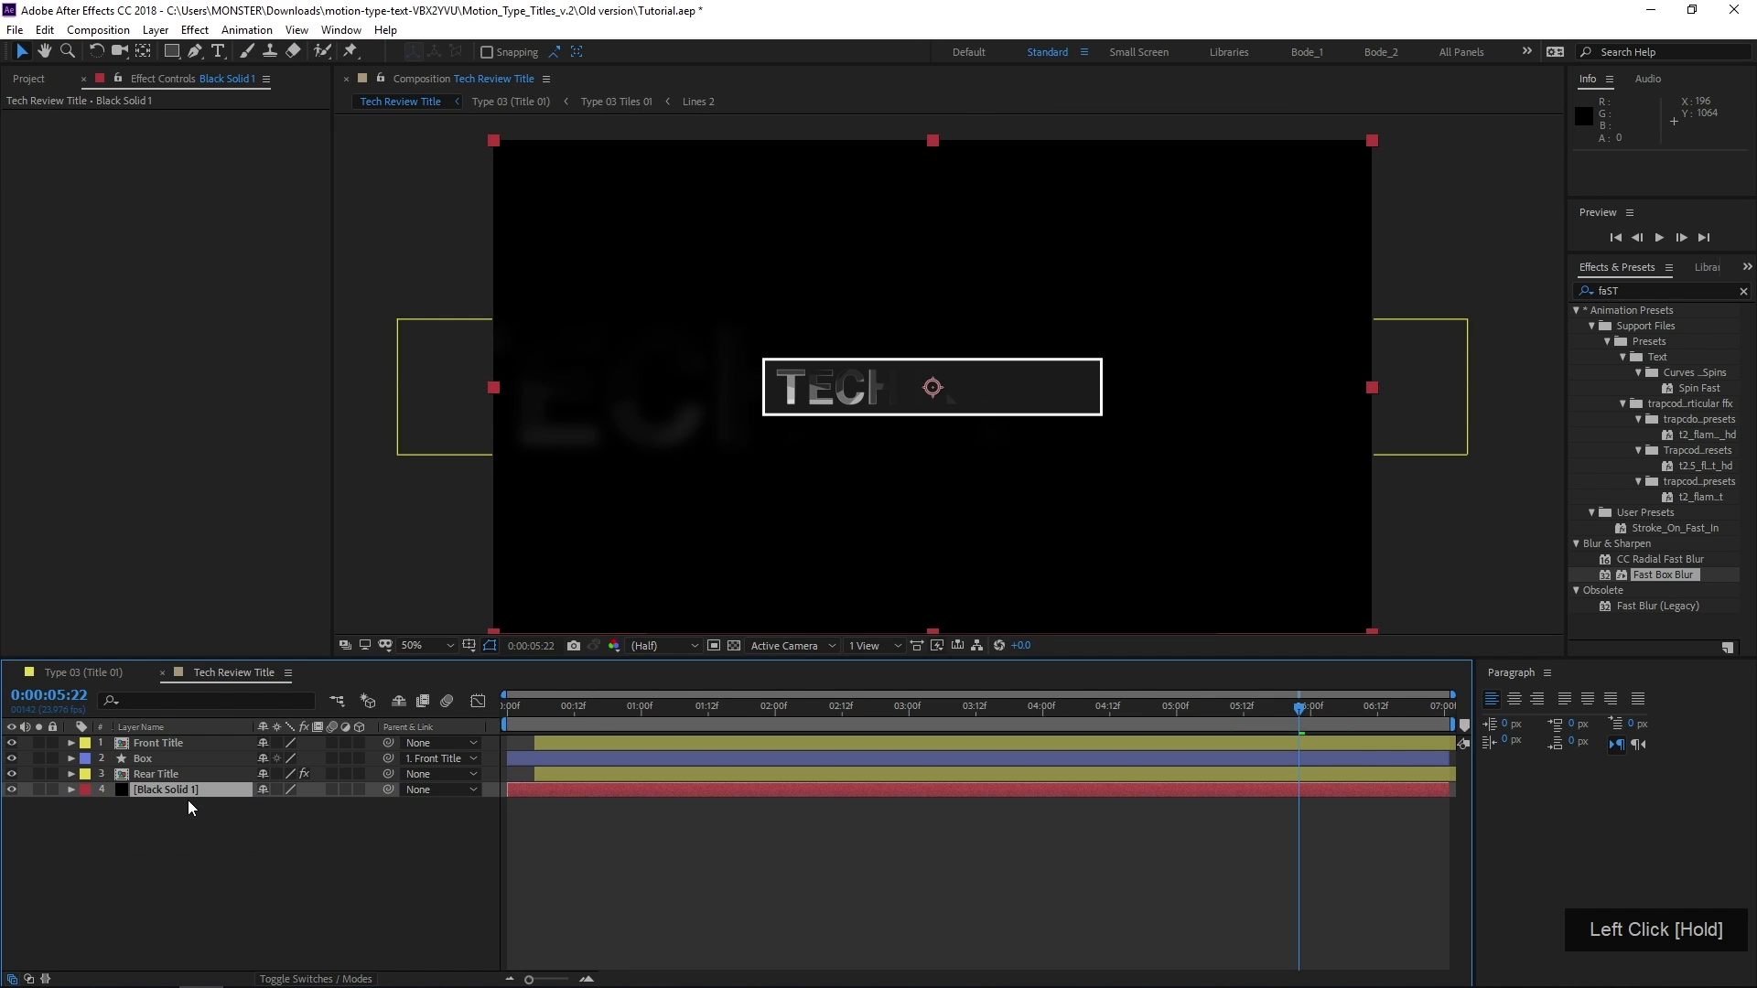
pyautogui.press('Return')
pyautogui.write('Grid')
pyautogui.press('Return')
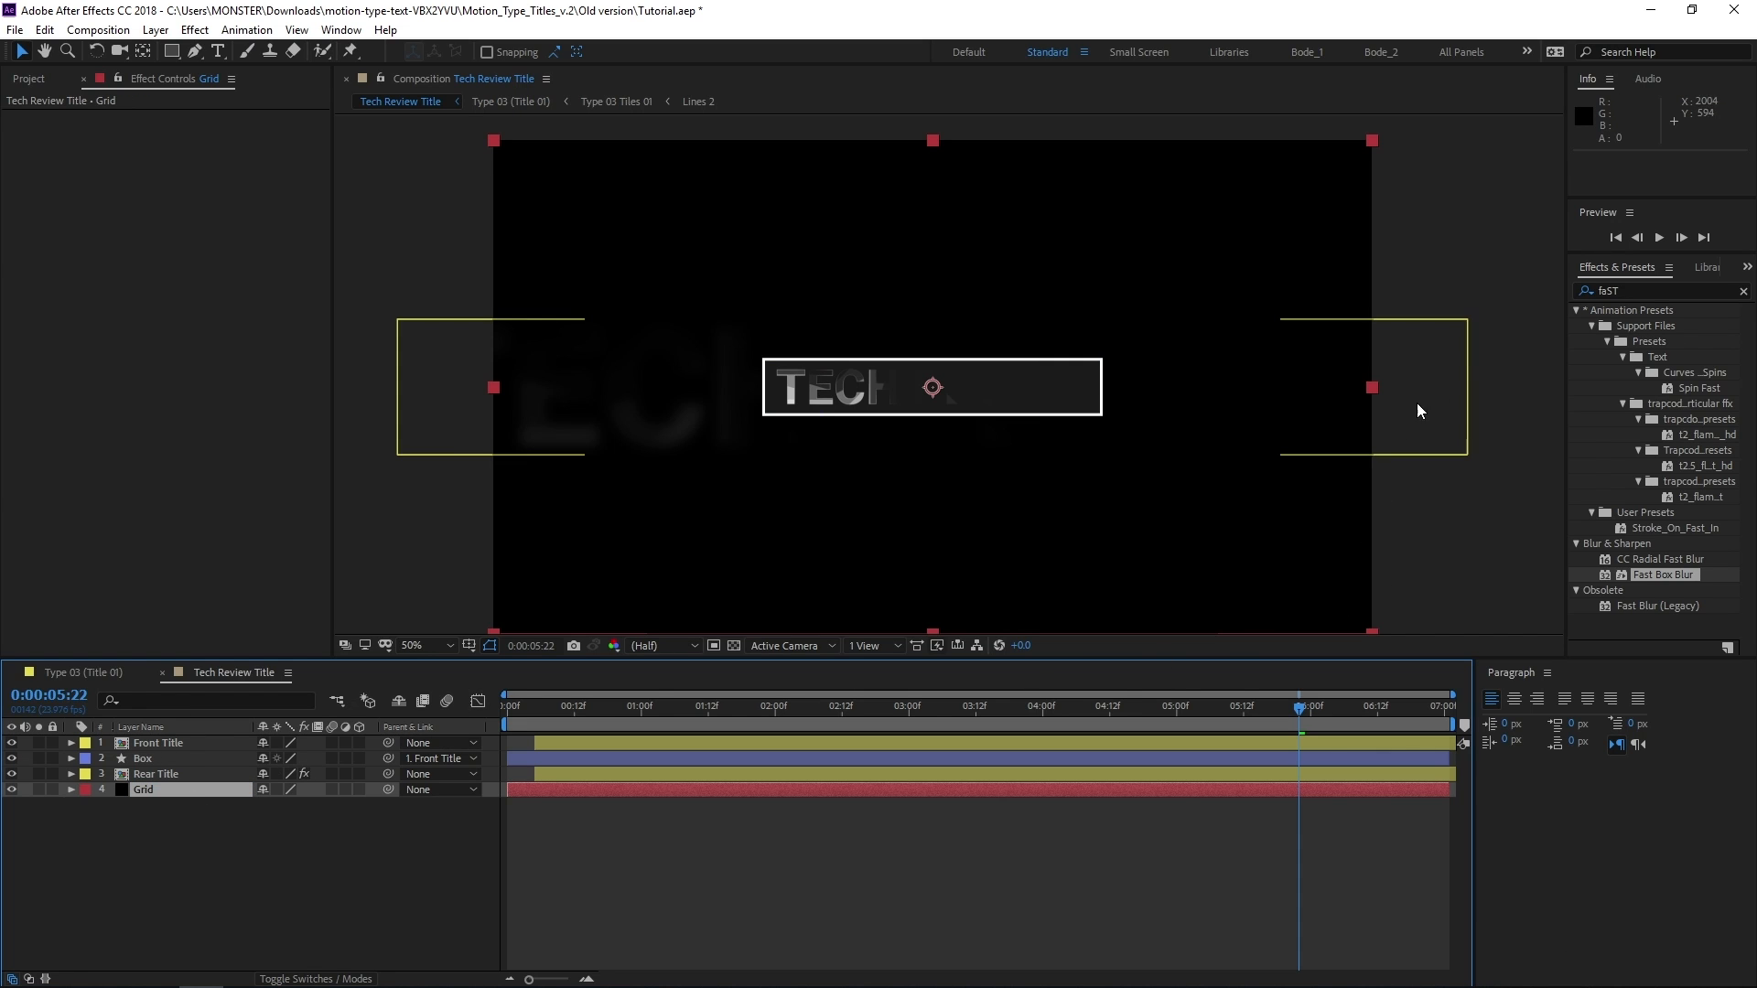
# Search the effects for "grid" and apply the Generate category's Grid effect to the Grid layer
pyautogui.moveTo(1722, 291); pyautogui.dragTo(1457, 324)
pyautogui.write('grid')
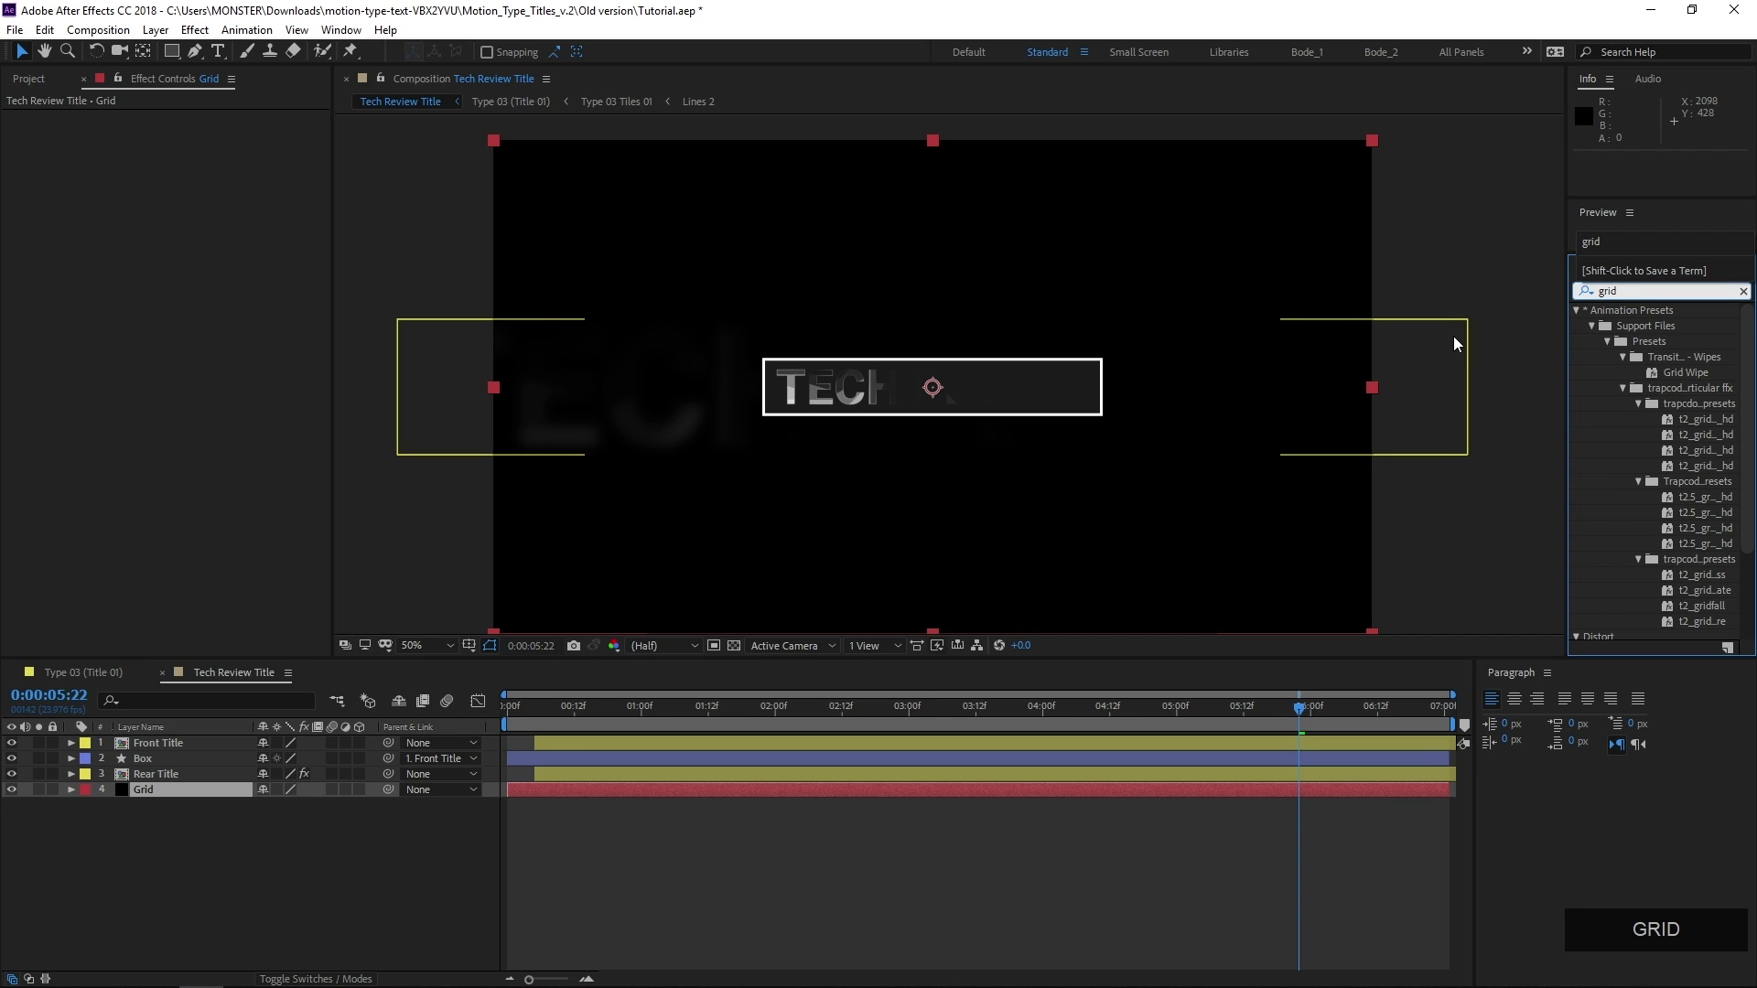
pyautogui.scroll(-3, 1628, 536)
pyautogui.moveTo(1633, 569); pyautogui.dragTo(188, 793)
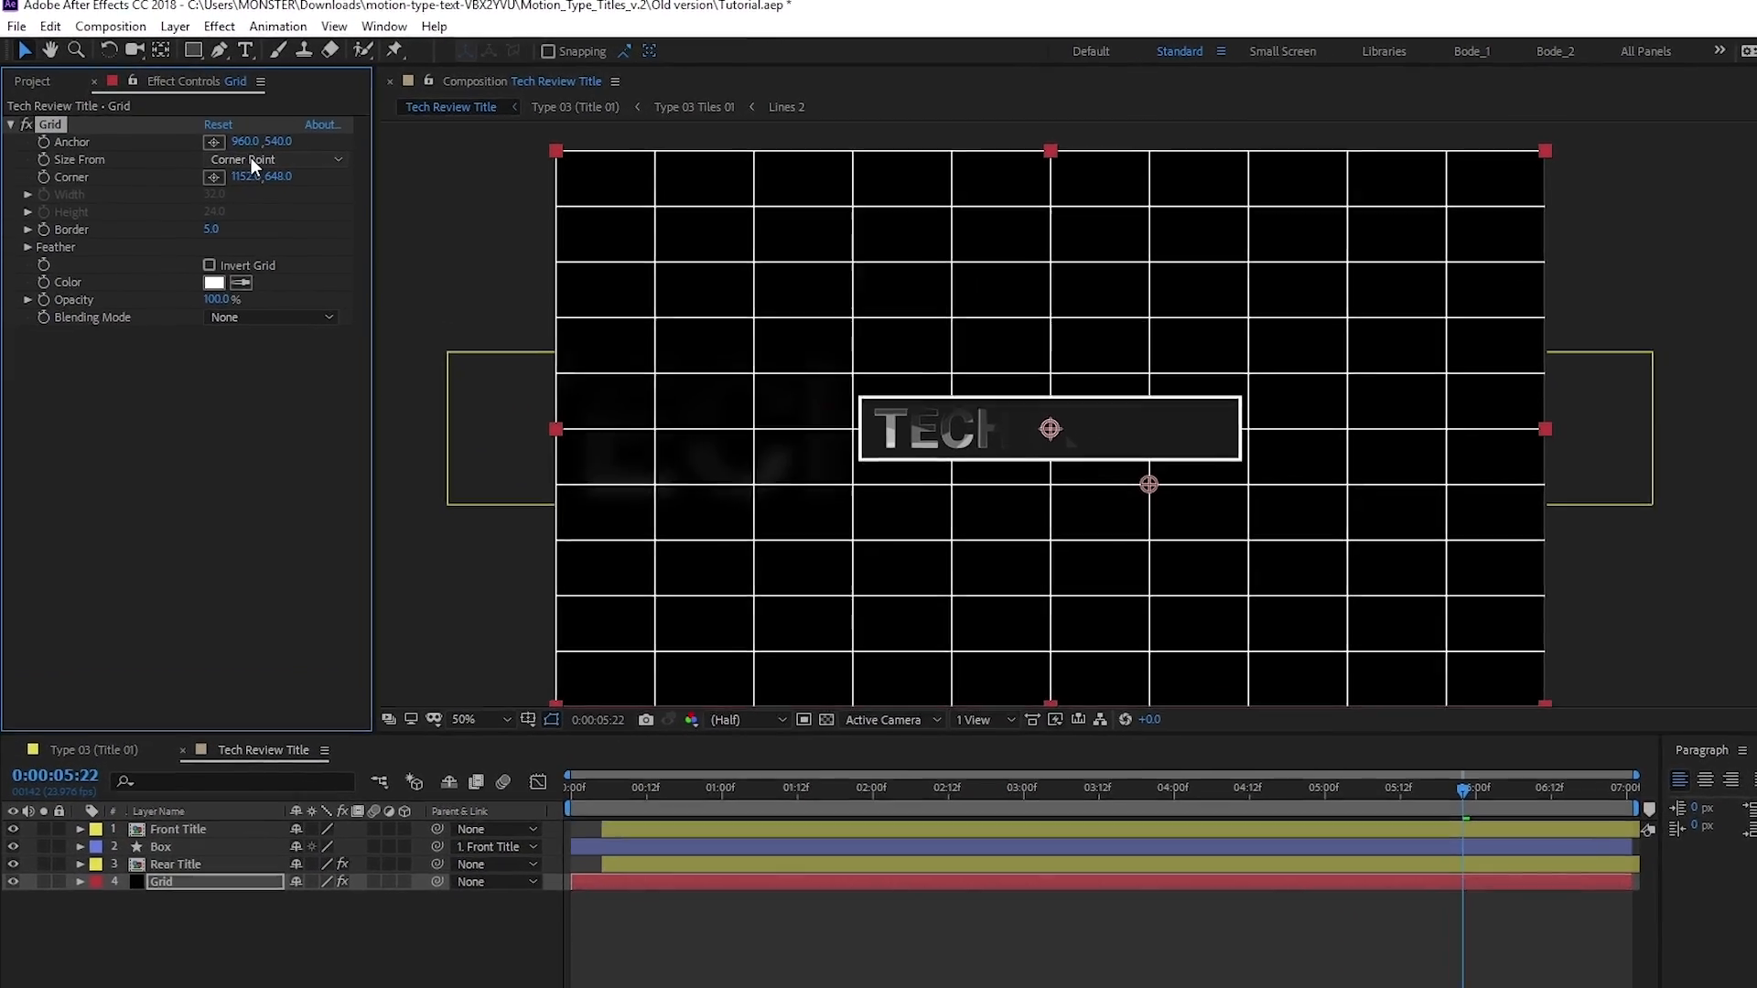
# Size the Grid effect from Width & Height Sliders, with width 20, height 20 and border 4
pyautogui.click(222, 148)
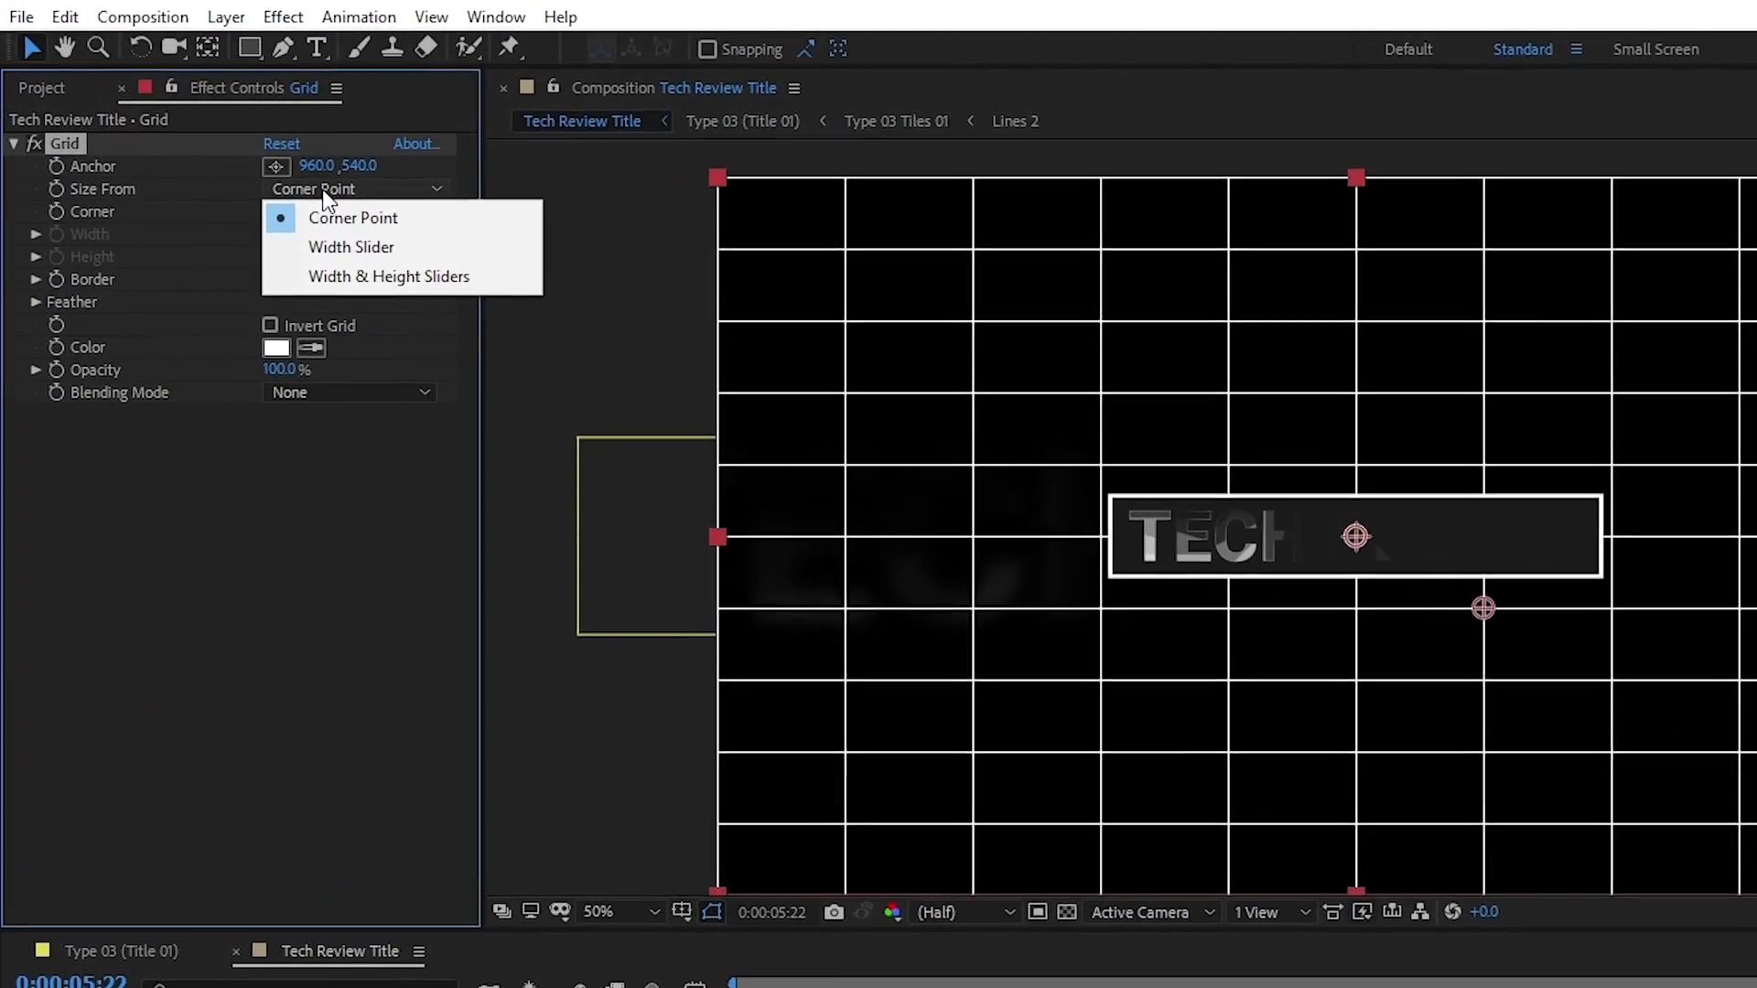
pyautogui.click(316, 282)
pyautogui.click(286, 241)
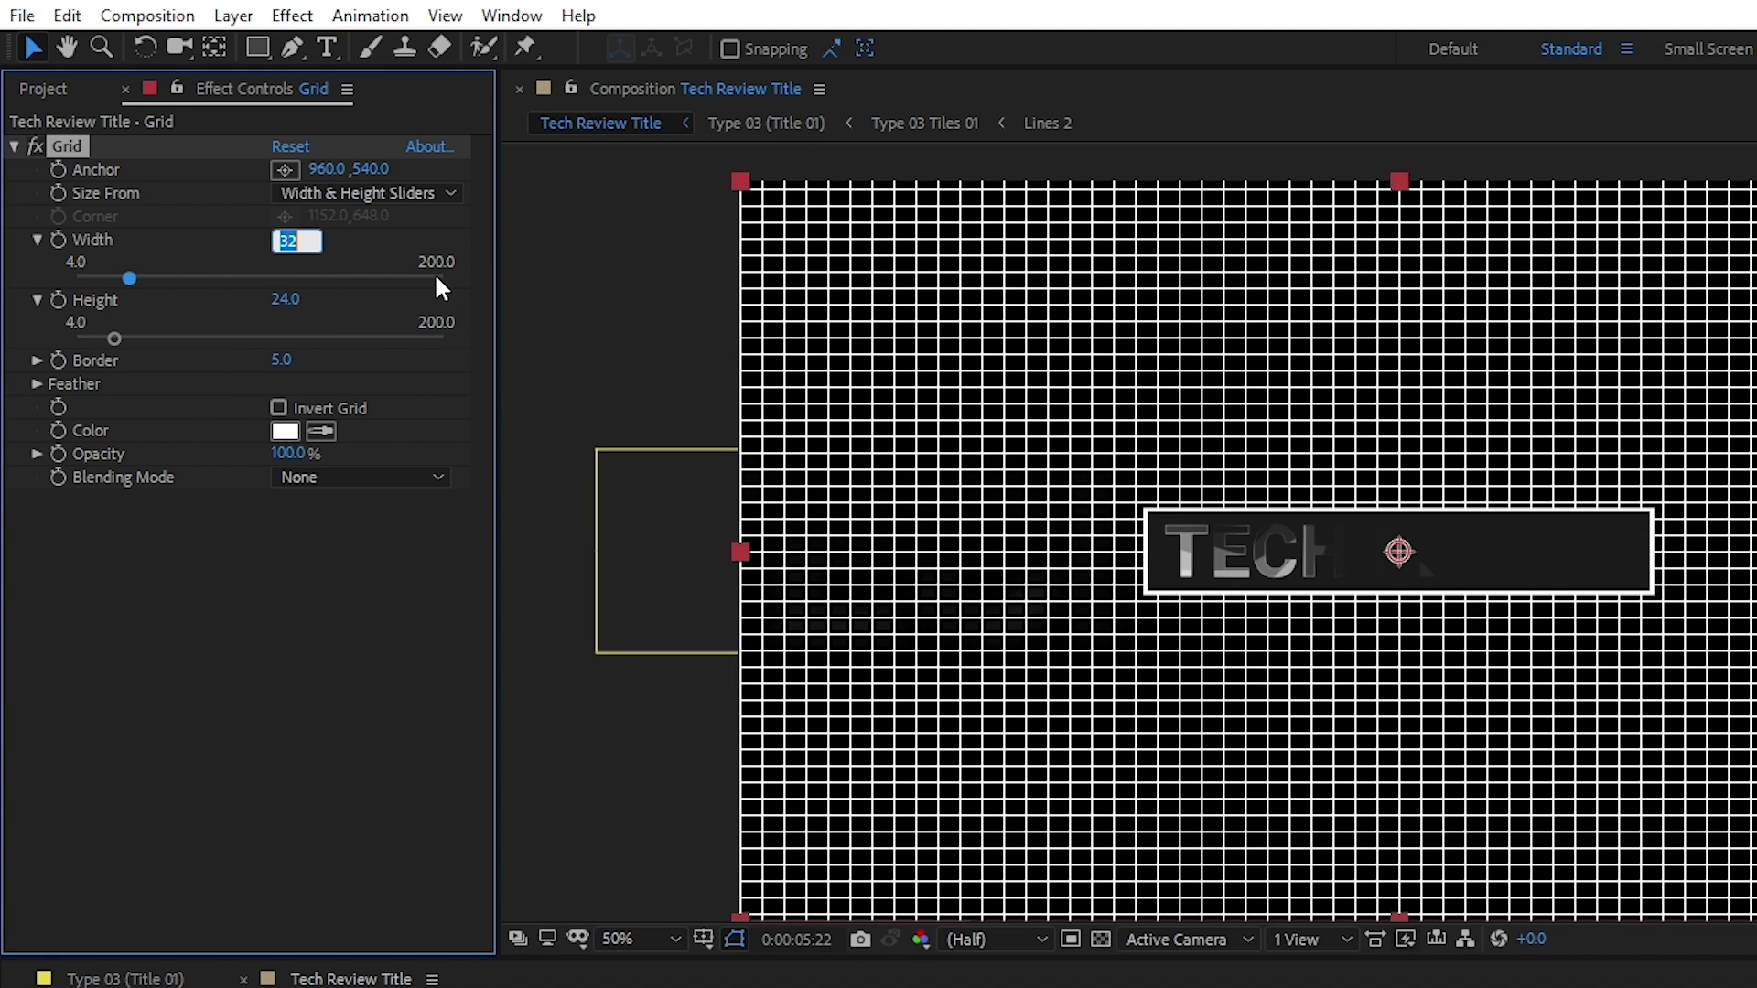
pyautogui.write('20')
pyautogui.press('Tab')
pyautogui.write('20')
pyautogui.press('Return')
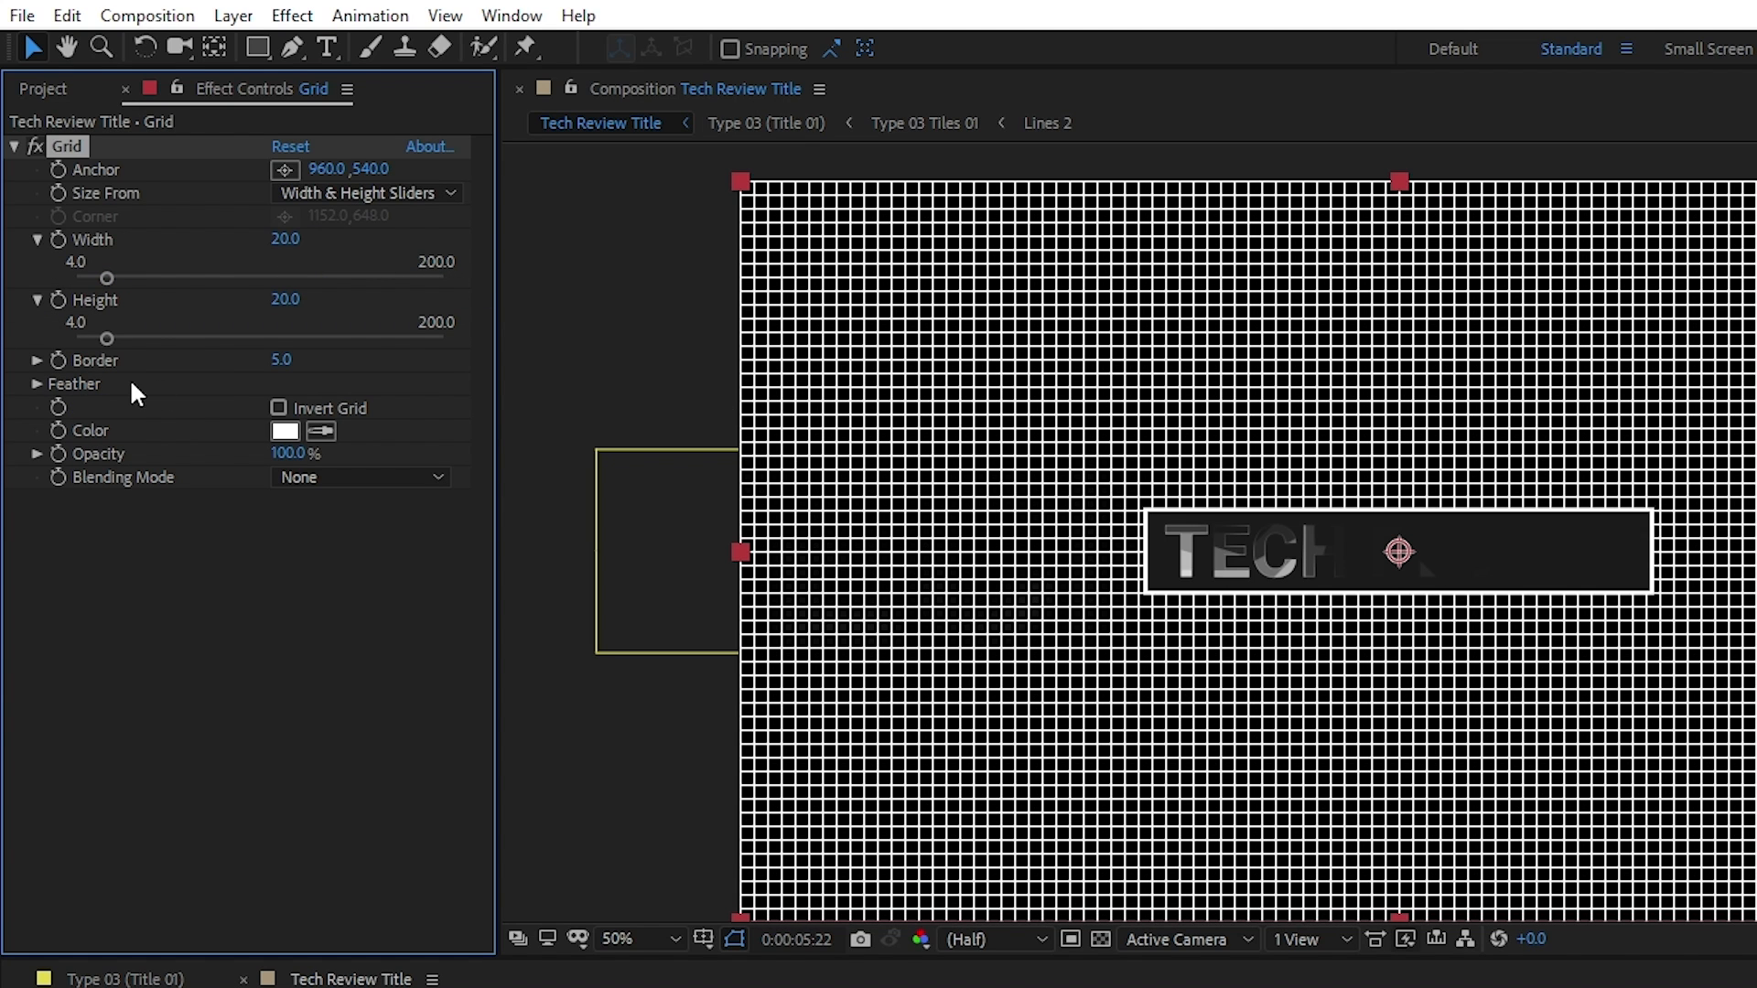
pyautogui.click(272, 359)
pyautogui.write('4')
pyautogui.press('Return')
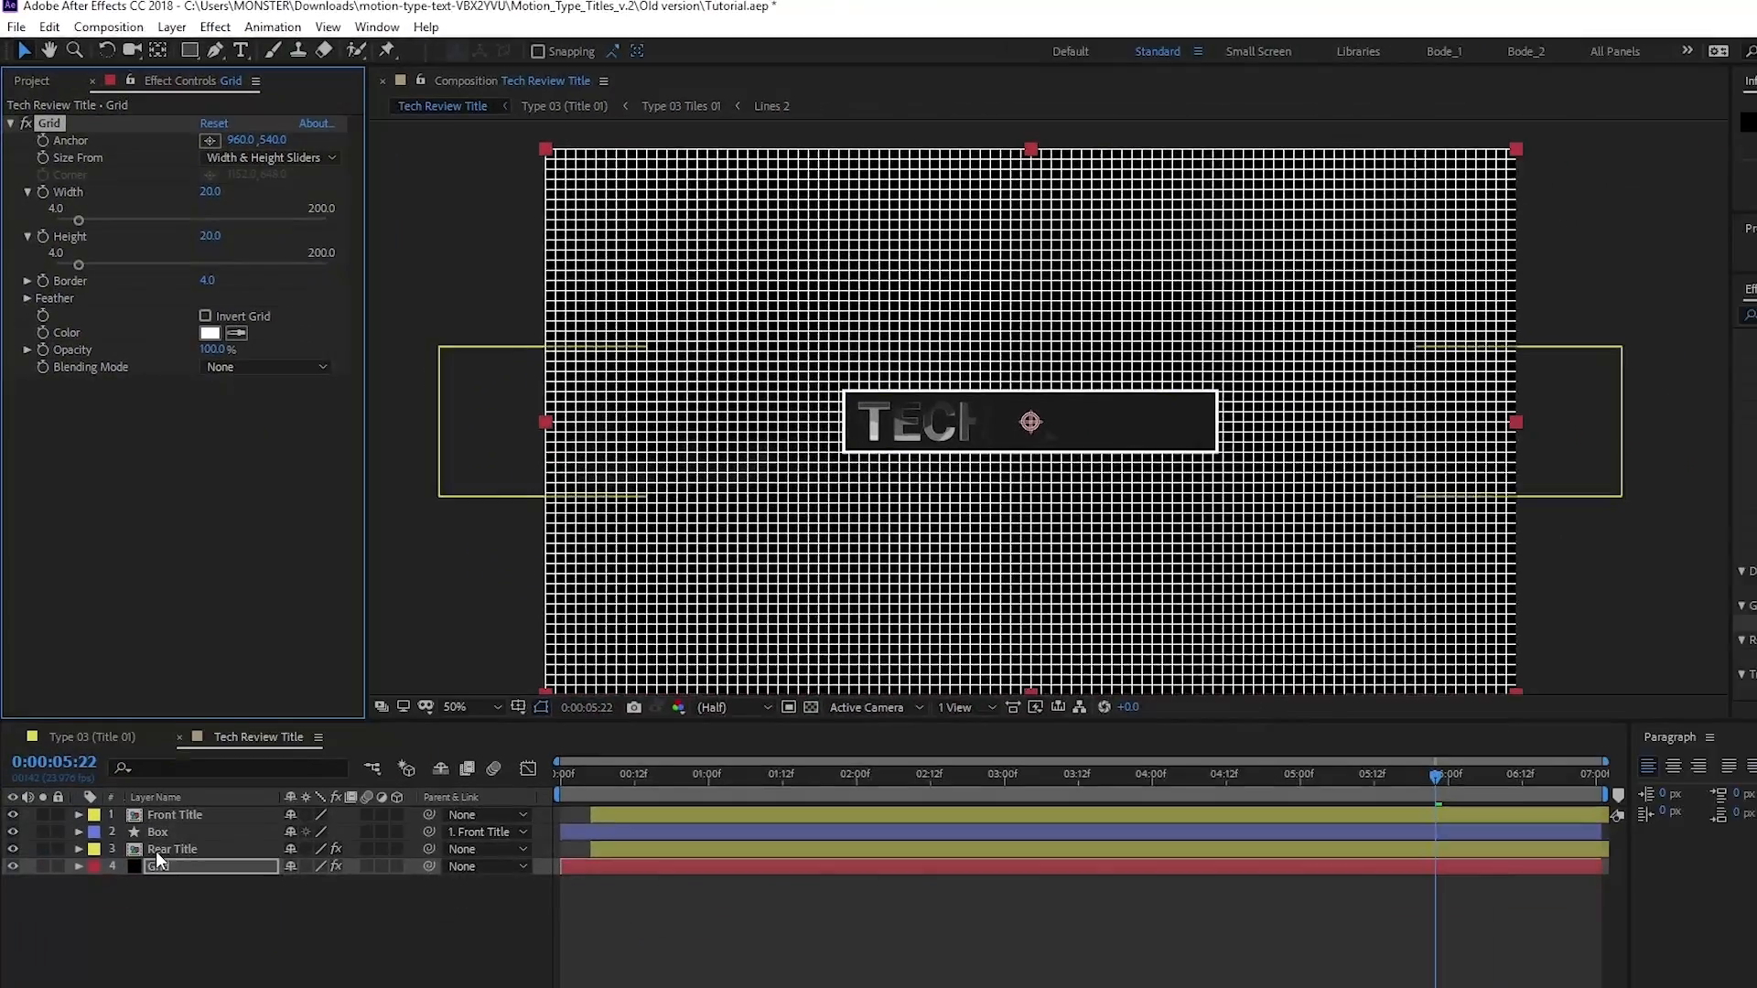
# Set the Grid layer's opacity to 5%
pyautogui.click(180, 794)
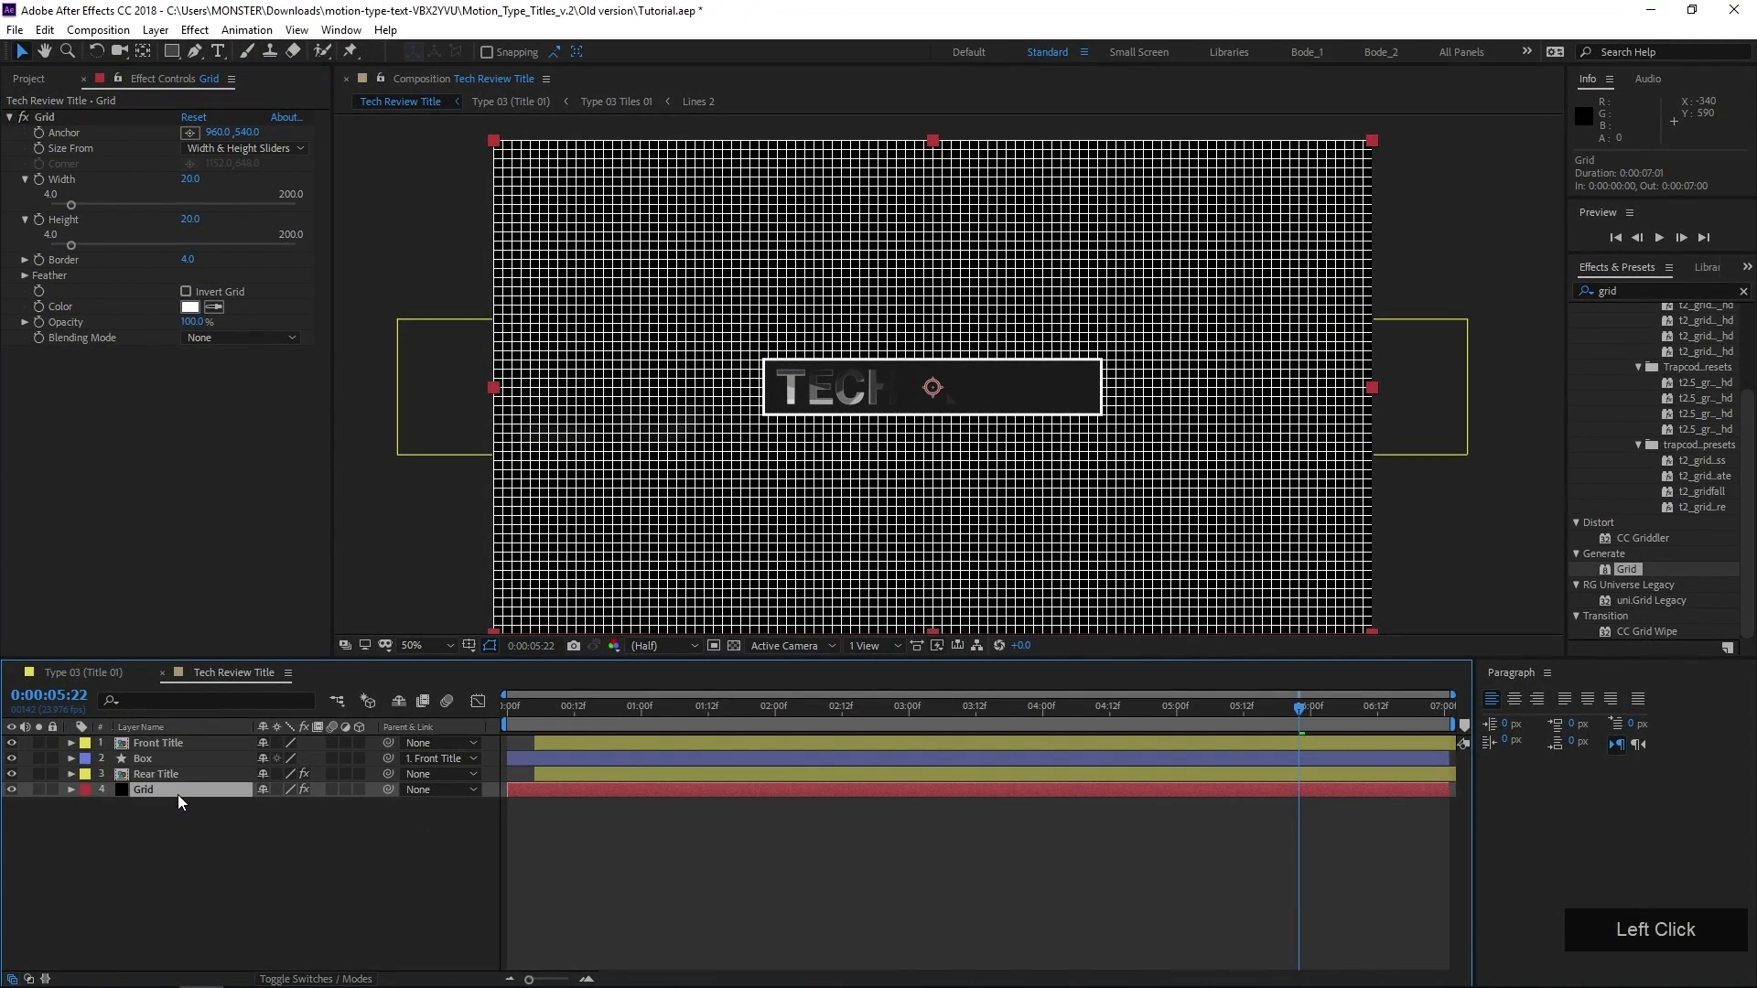
pyautogui.press('t')
pyautogui.click(266, 804)
pyautogui.write('5')
pyautogui.press('KP_Enter')
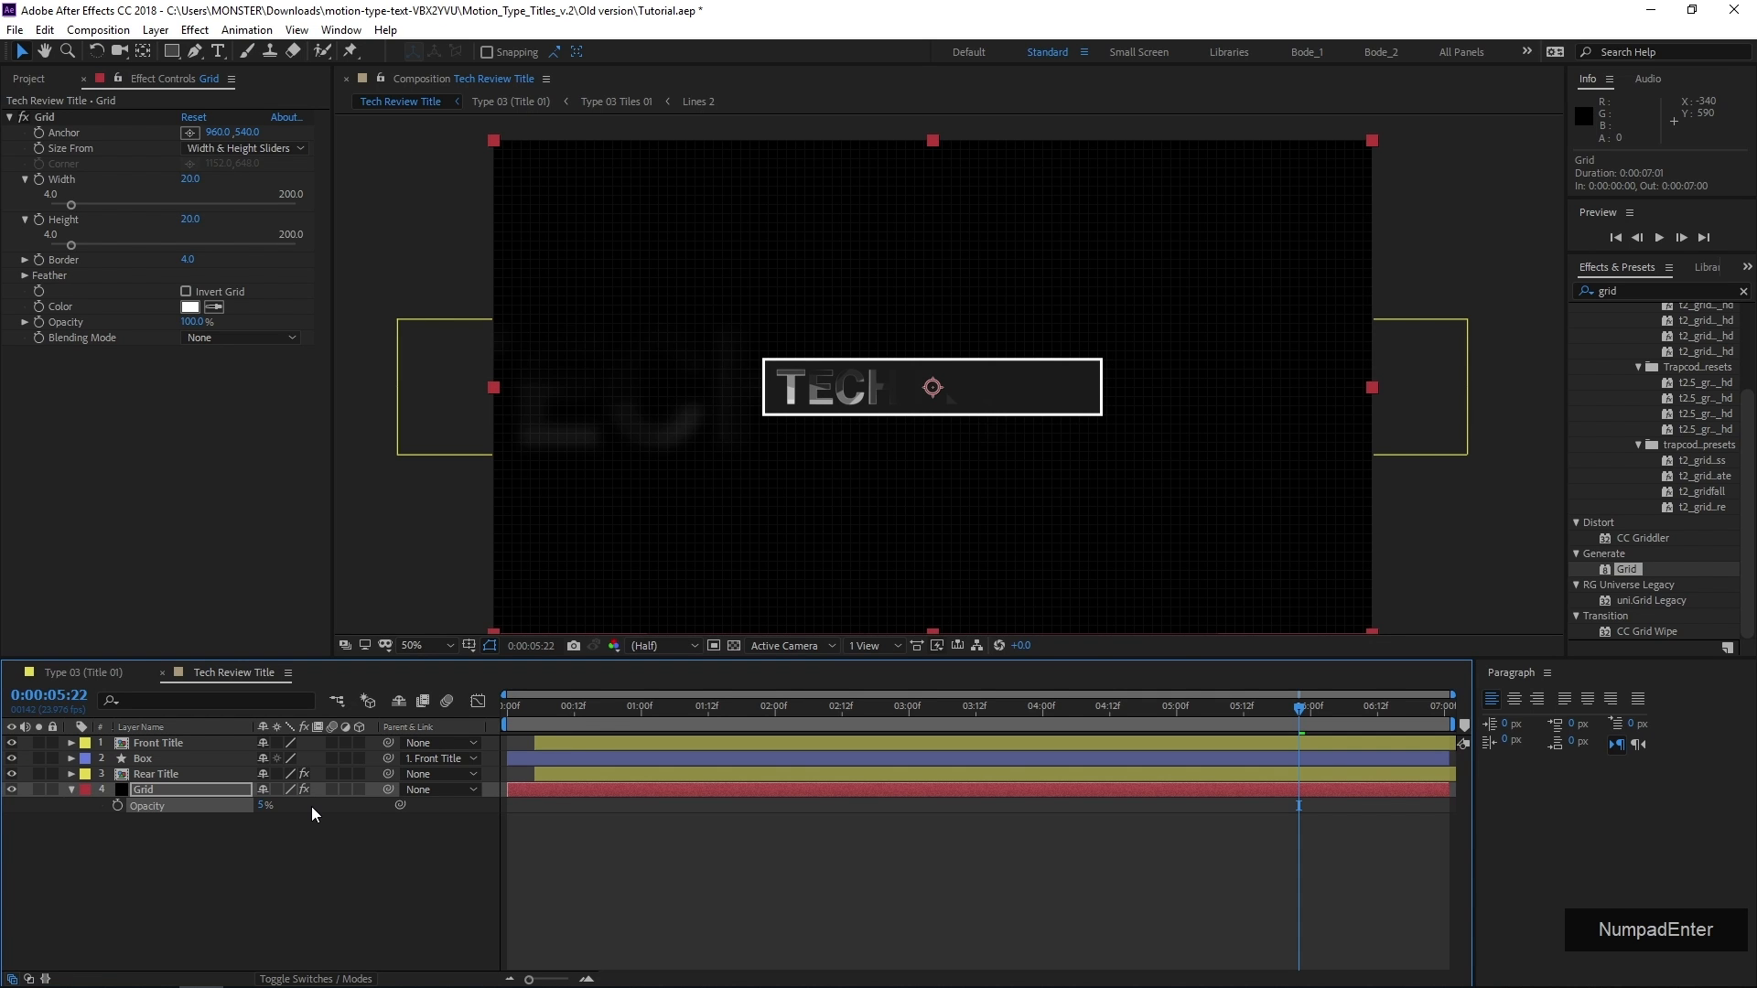
# Inspect the grid up close around the title box and set the Grid layer's opacity to 7%
pyautogui.scroll(2, 789, 451)
pyautogui.middleClick(745, 463)
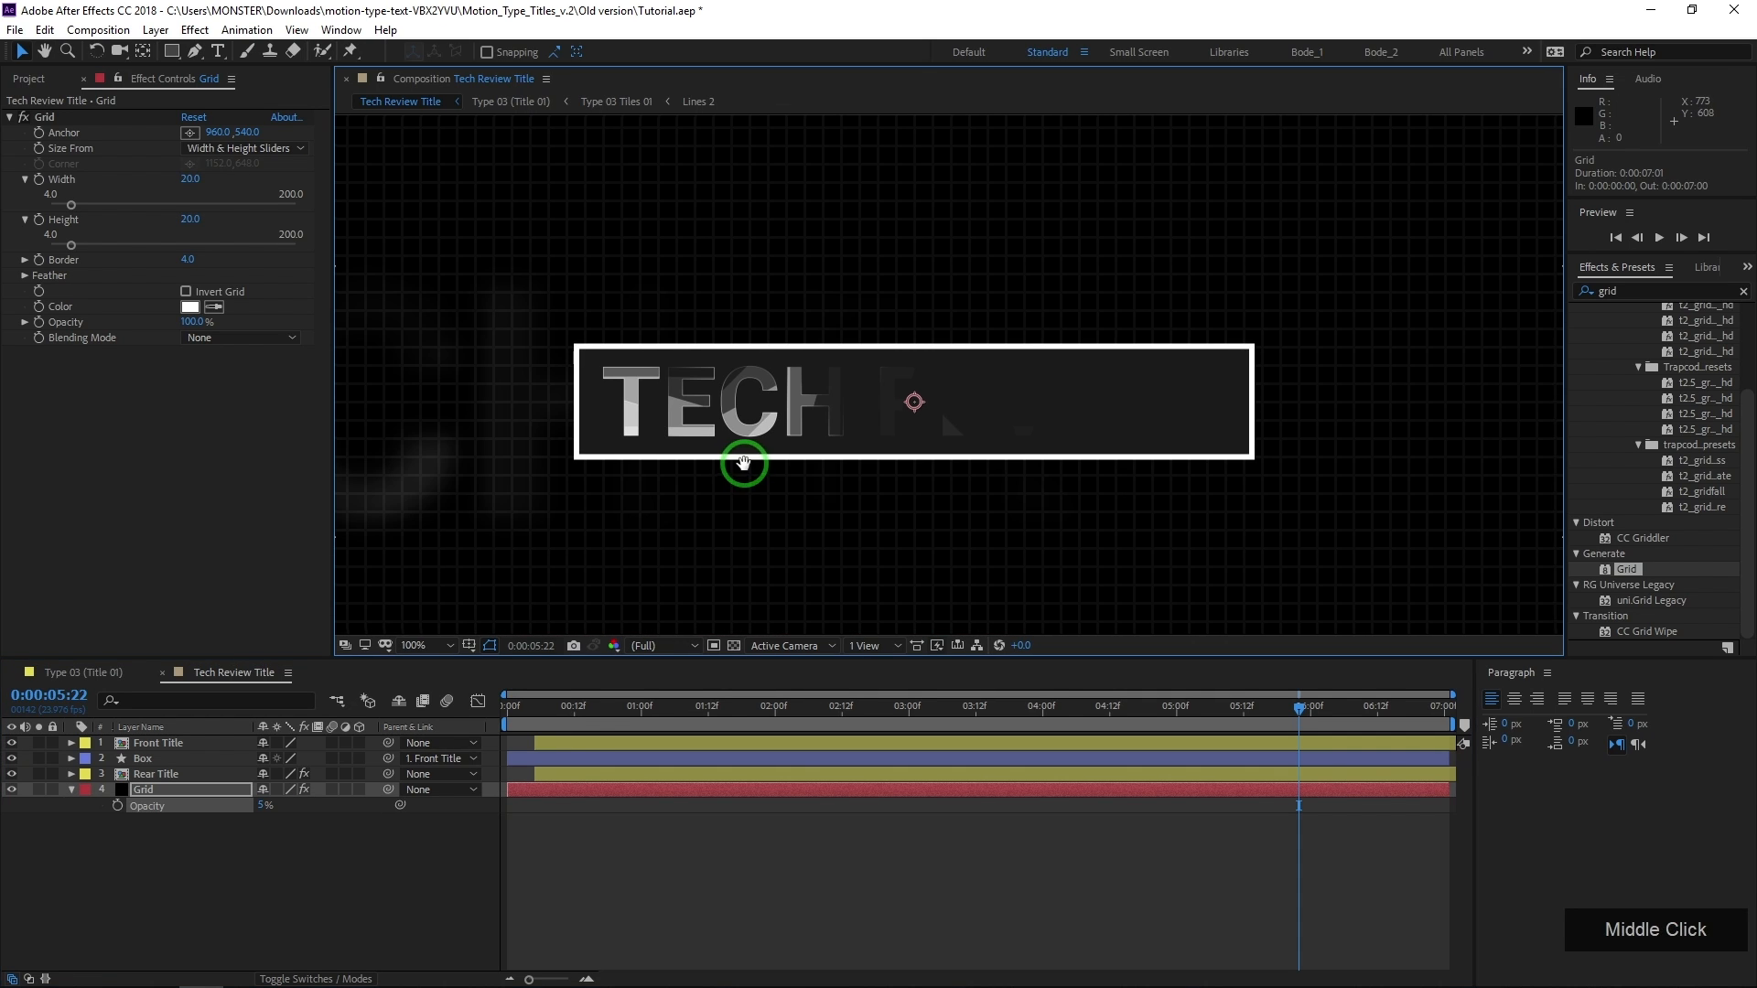
pyautogui.scroll(-2, 741, 464)
pyautogui.click(270, 805)
pyautogui.write('7')
pyautogui.press('KP_Enter')
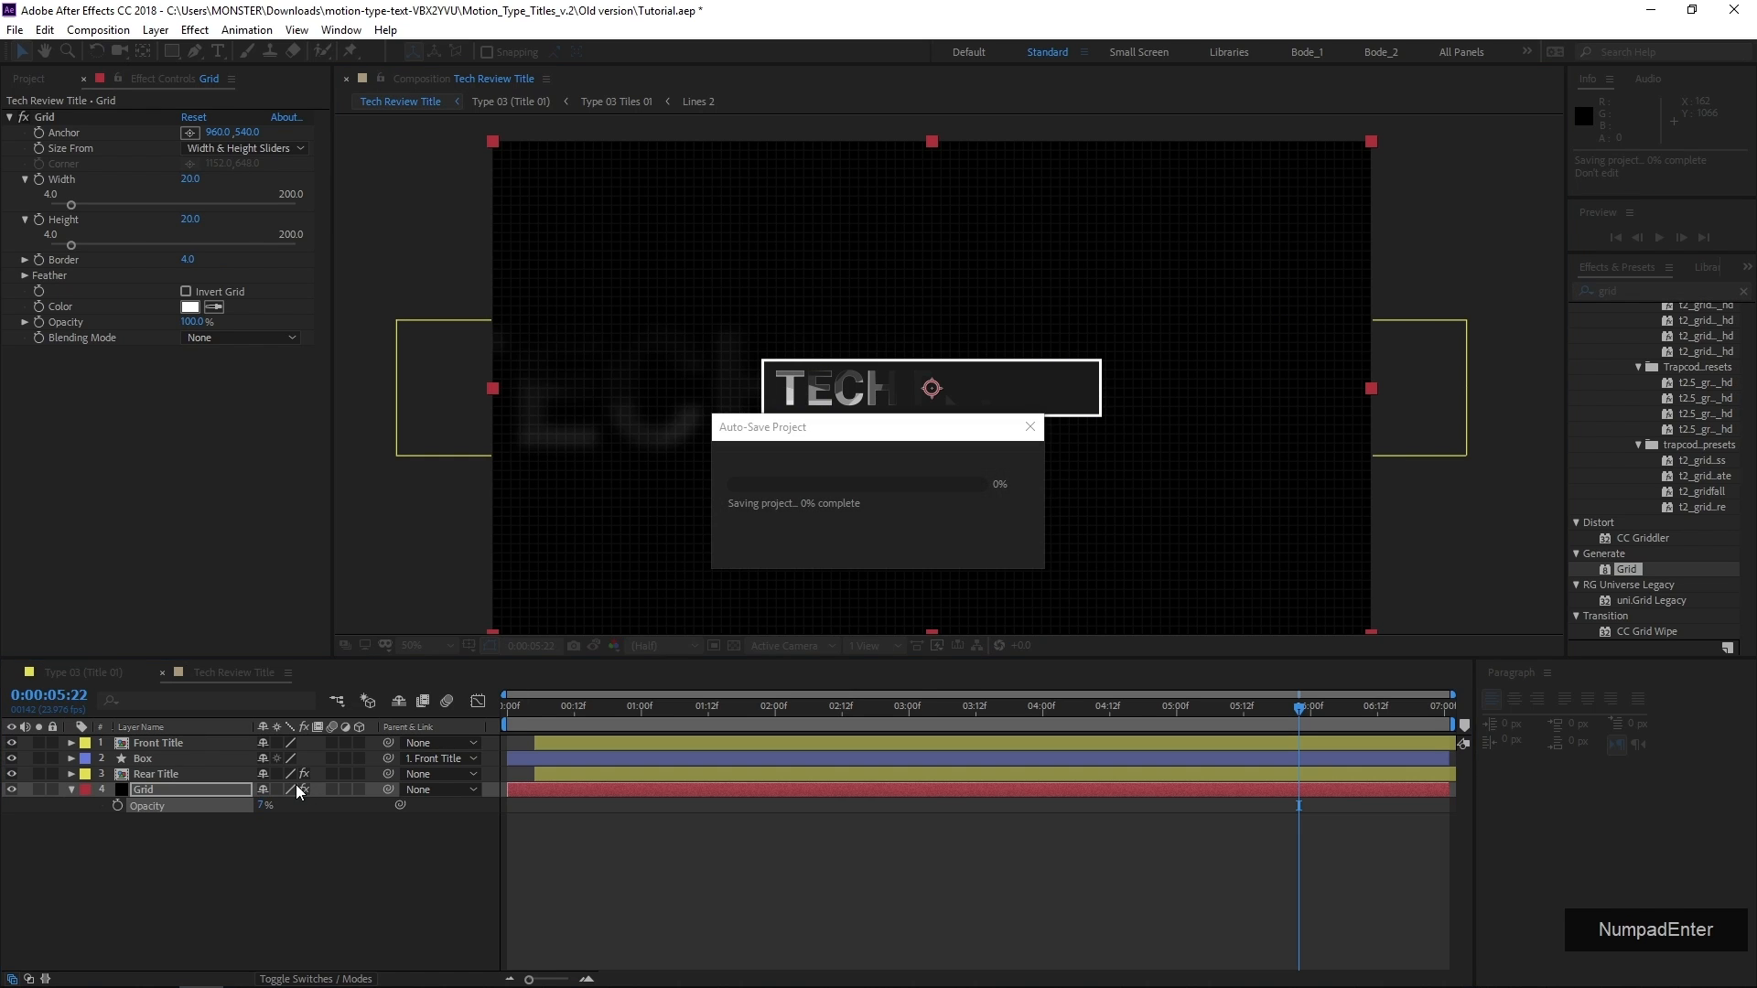
# Keyframe the Grid layer's opacity to fade in from 0% at 0:00:00:00 to 7% at 0:00:01:00
pyautogui.moveTo(560, 712); pyautogui.dragTo(502, 787)
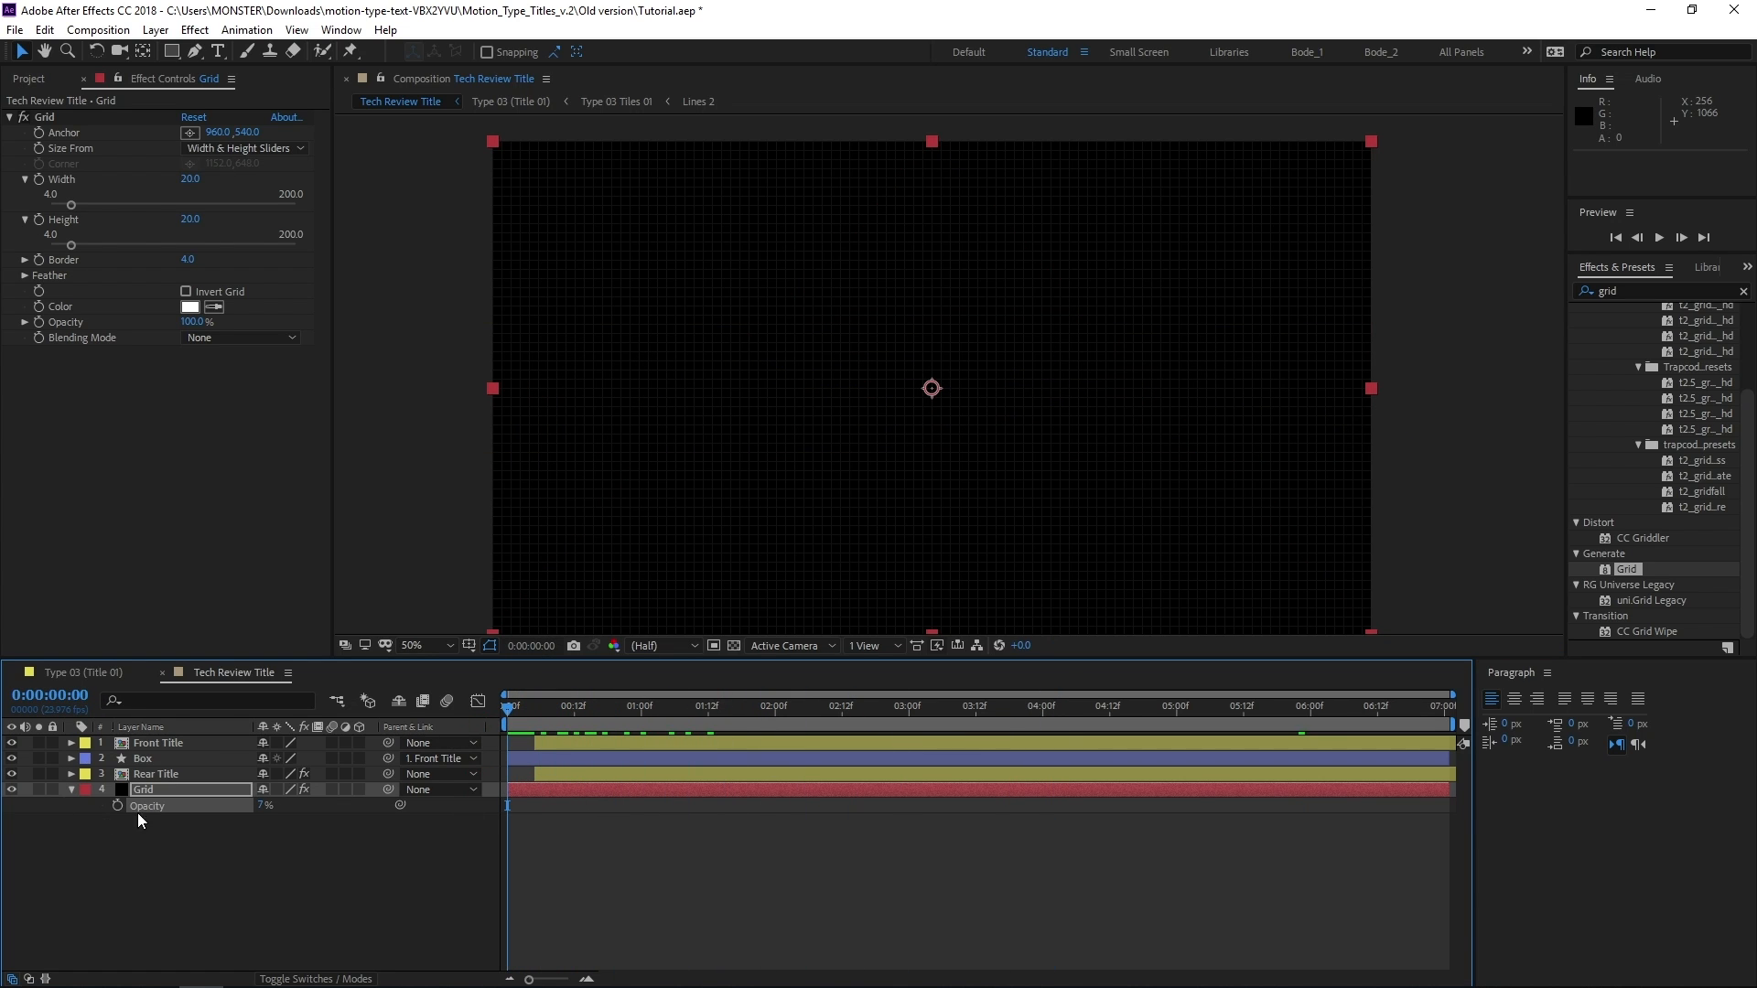
pyautogui.moveTo(534, 723); pyautogui.dragTo(645, 715)
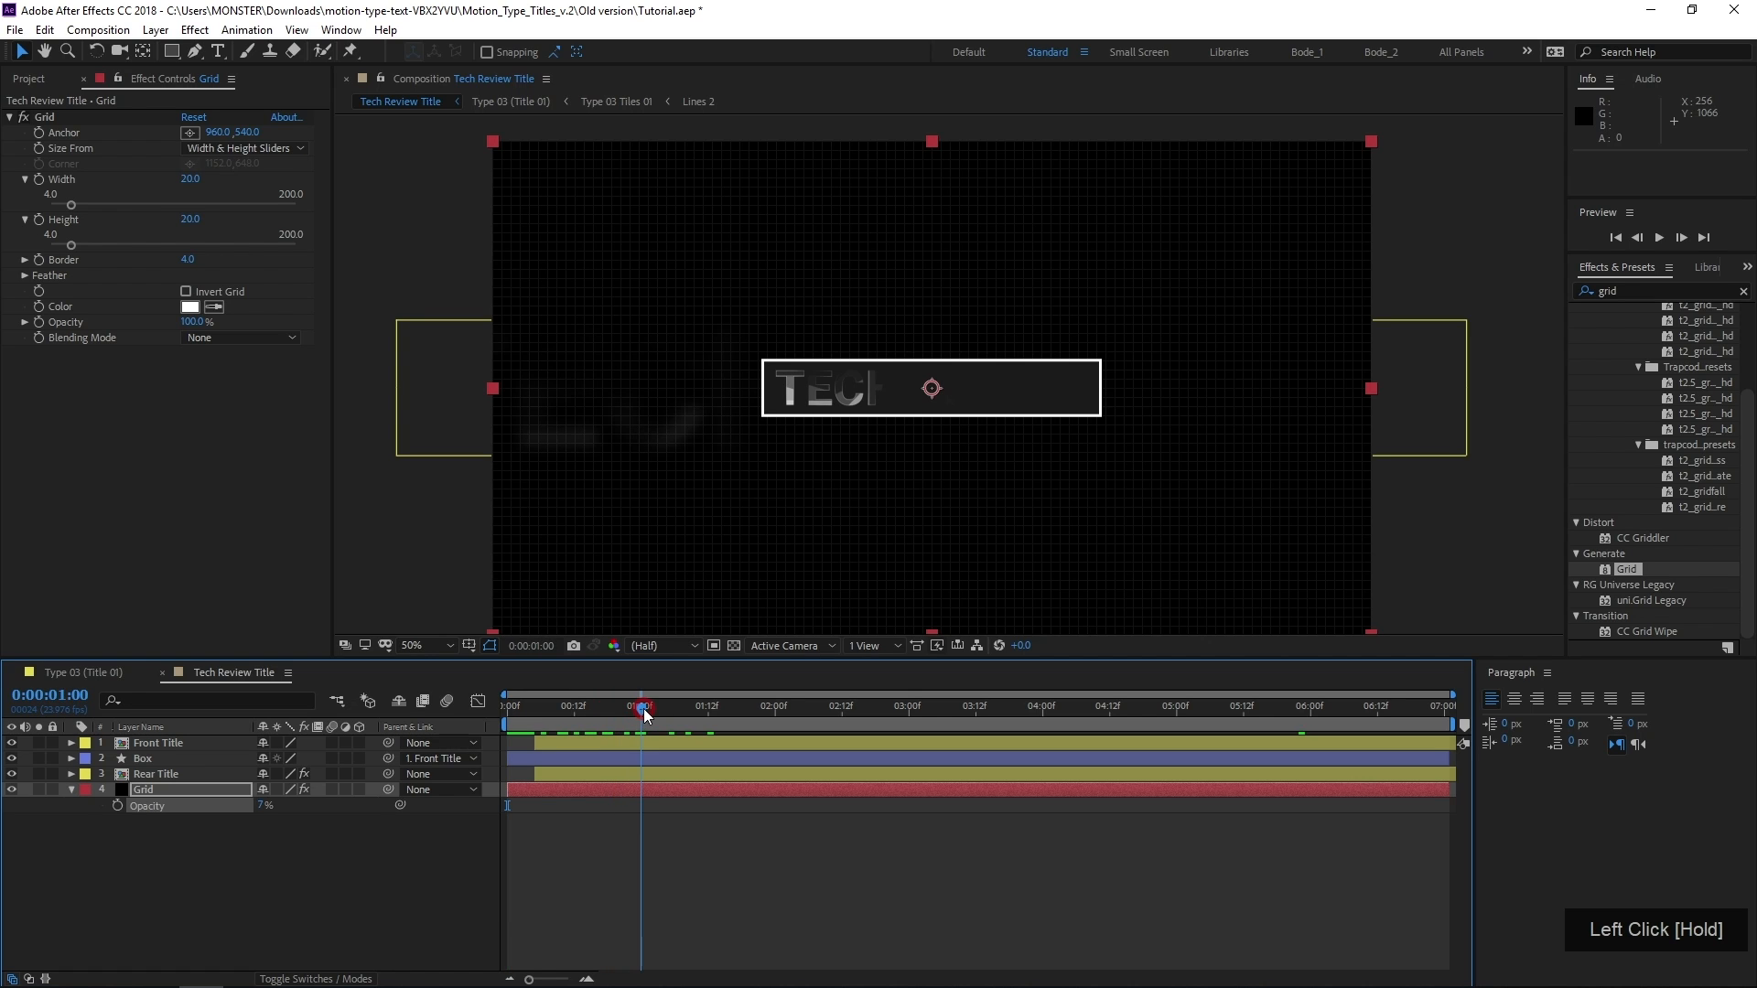
pyautogui.click(115, 804)
pyautogui.click(603, 706)
pyautogui.moveTo(553, 718); pyautogui.dragTo(475, 737)
pyautogui.moveTo(260, 805); pyautogui.dragTo(193, 813)
# Copy both Grid opacity keyframes, paste them at 0:00:05:16, and time-reverse the pasted pair
pyautogui.moveTo(654, 801); pyautogui.dragTo(459, 818)
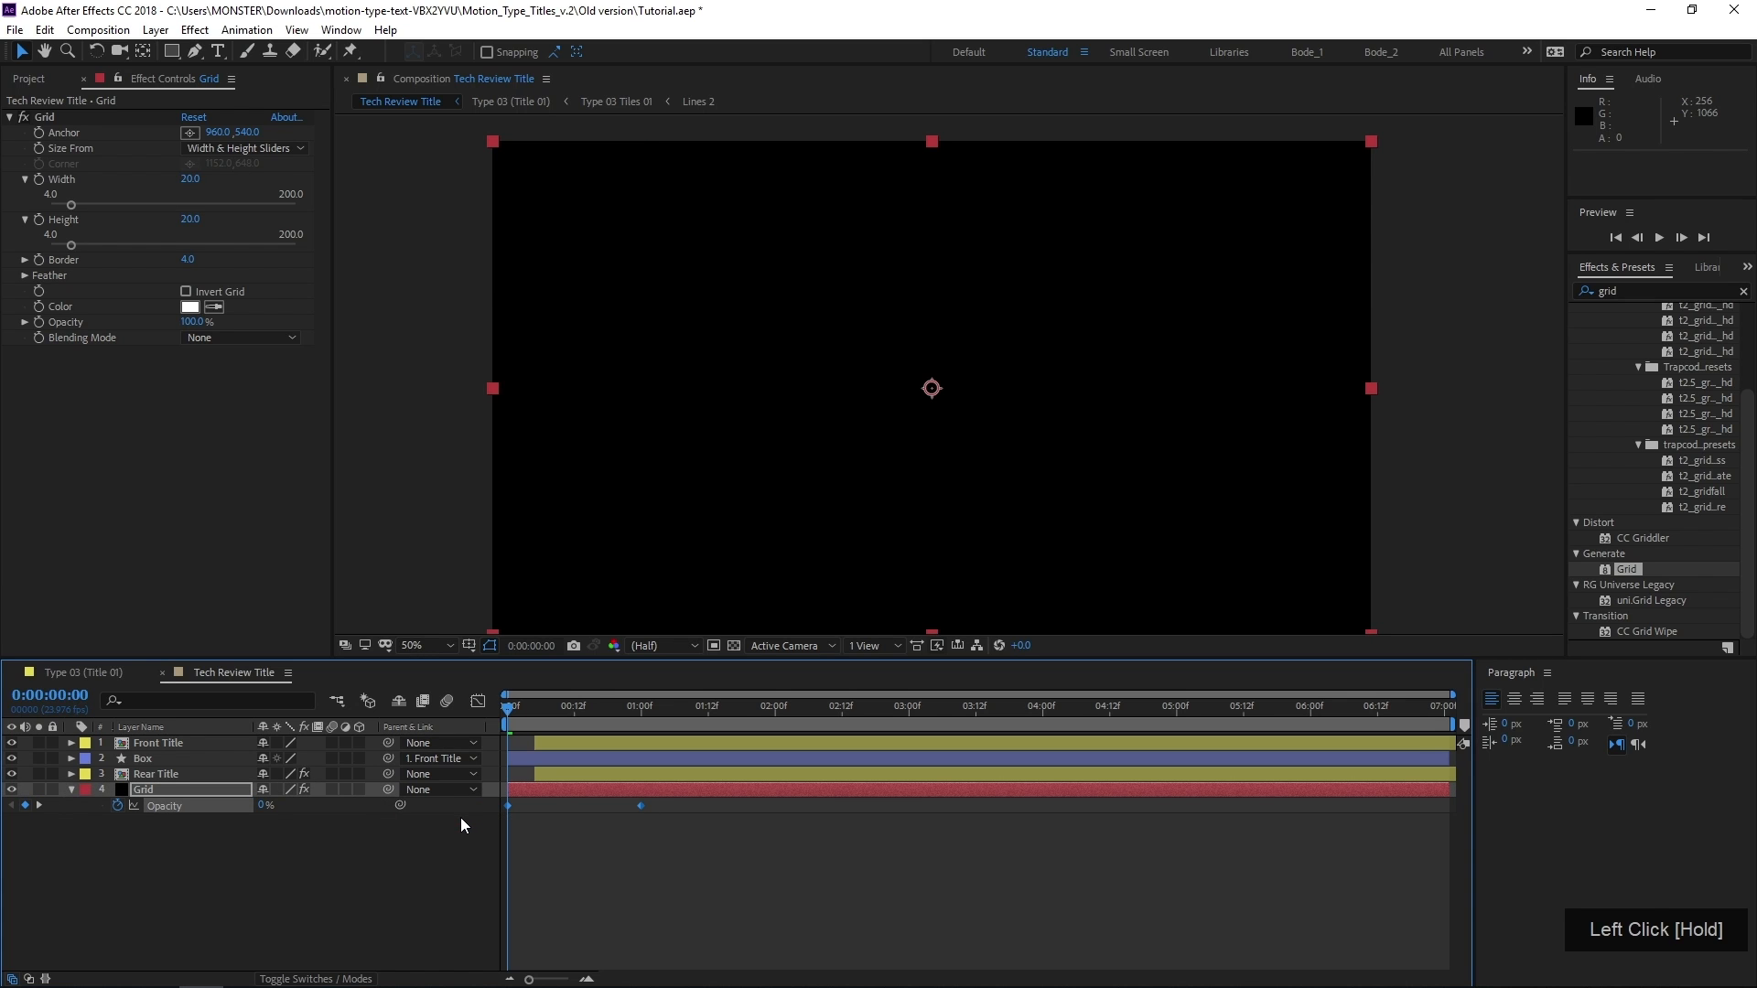
pyautogui.hotkey('ctrl', 'c')
pyautogui.moveTo(975, 700); pyautogui.dragTo(1265, 807)
pyautogui.hotkey('ctrl', 'v')
pyautogui.rightClick(1265, 804)
pyautogui.click(1298, 792)
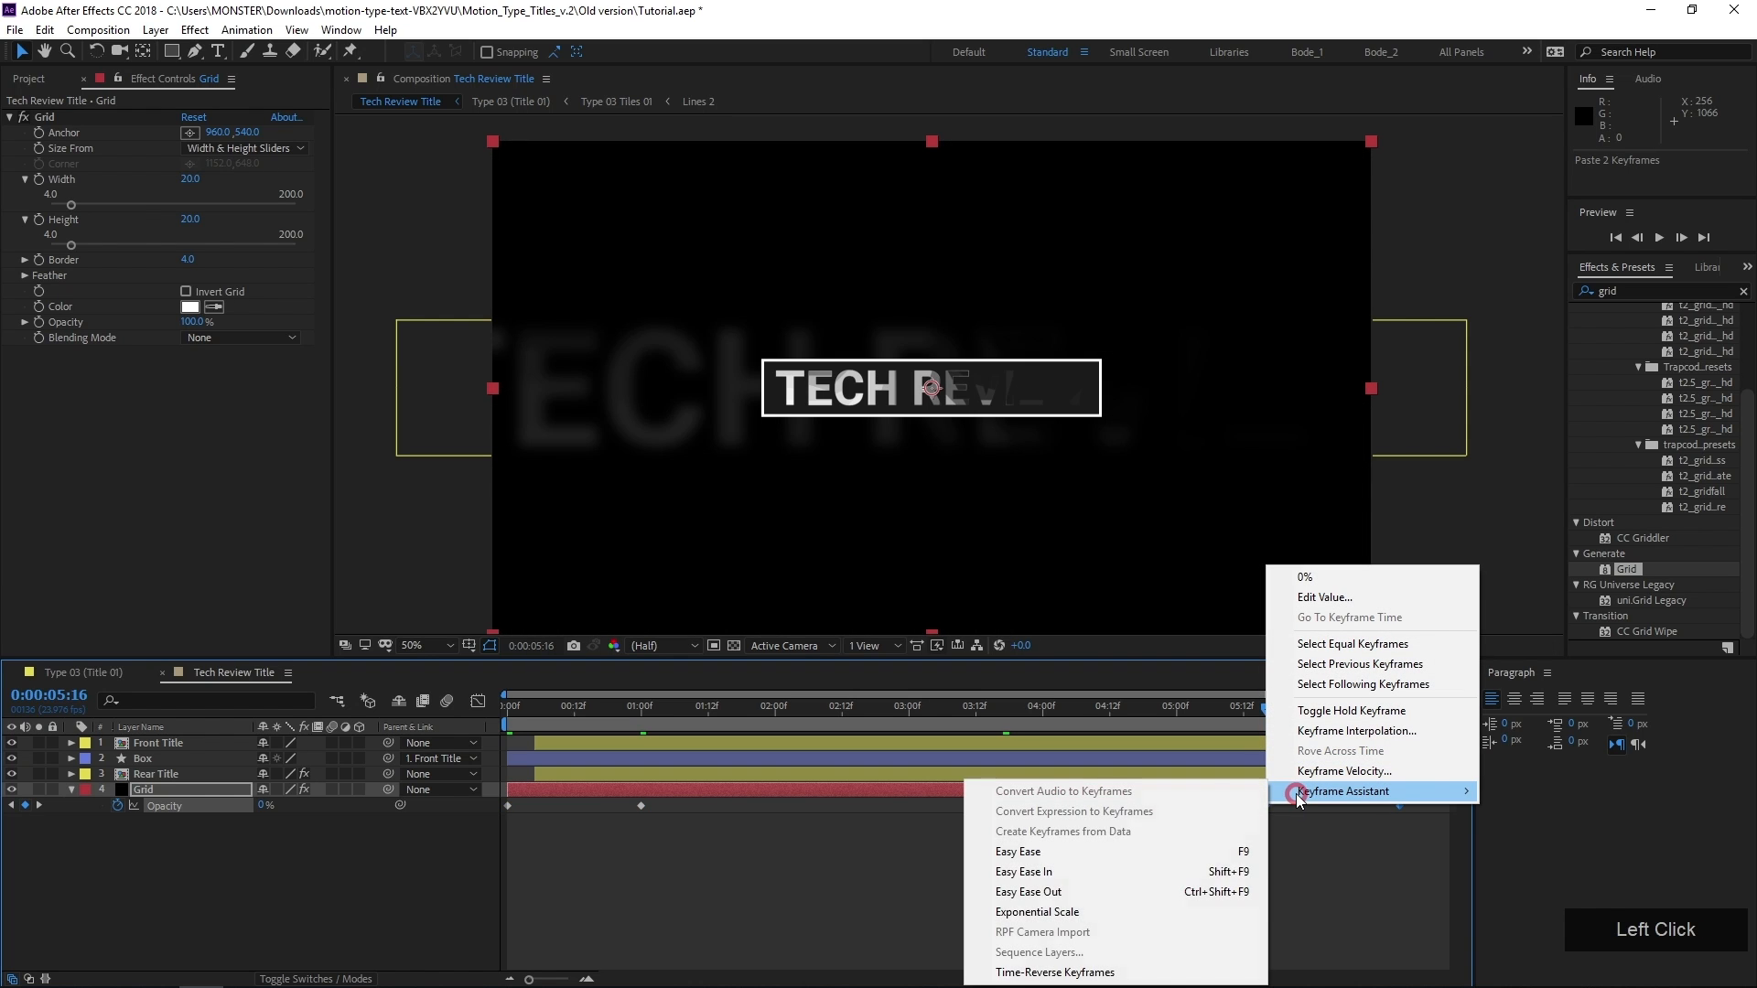
pyautogui.click(1041, 972)
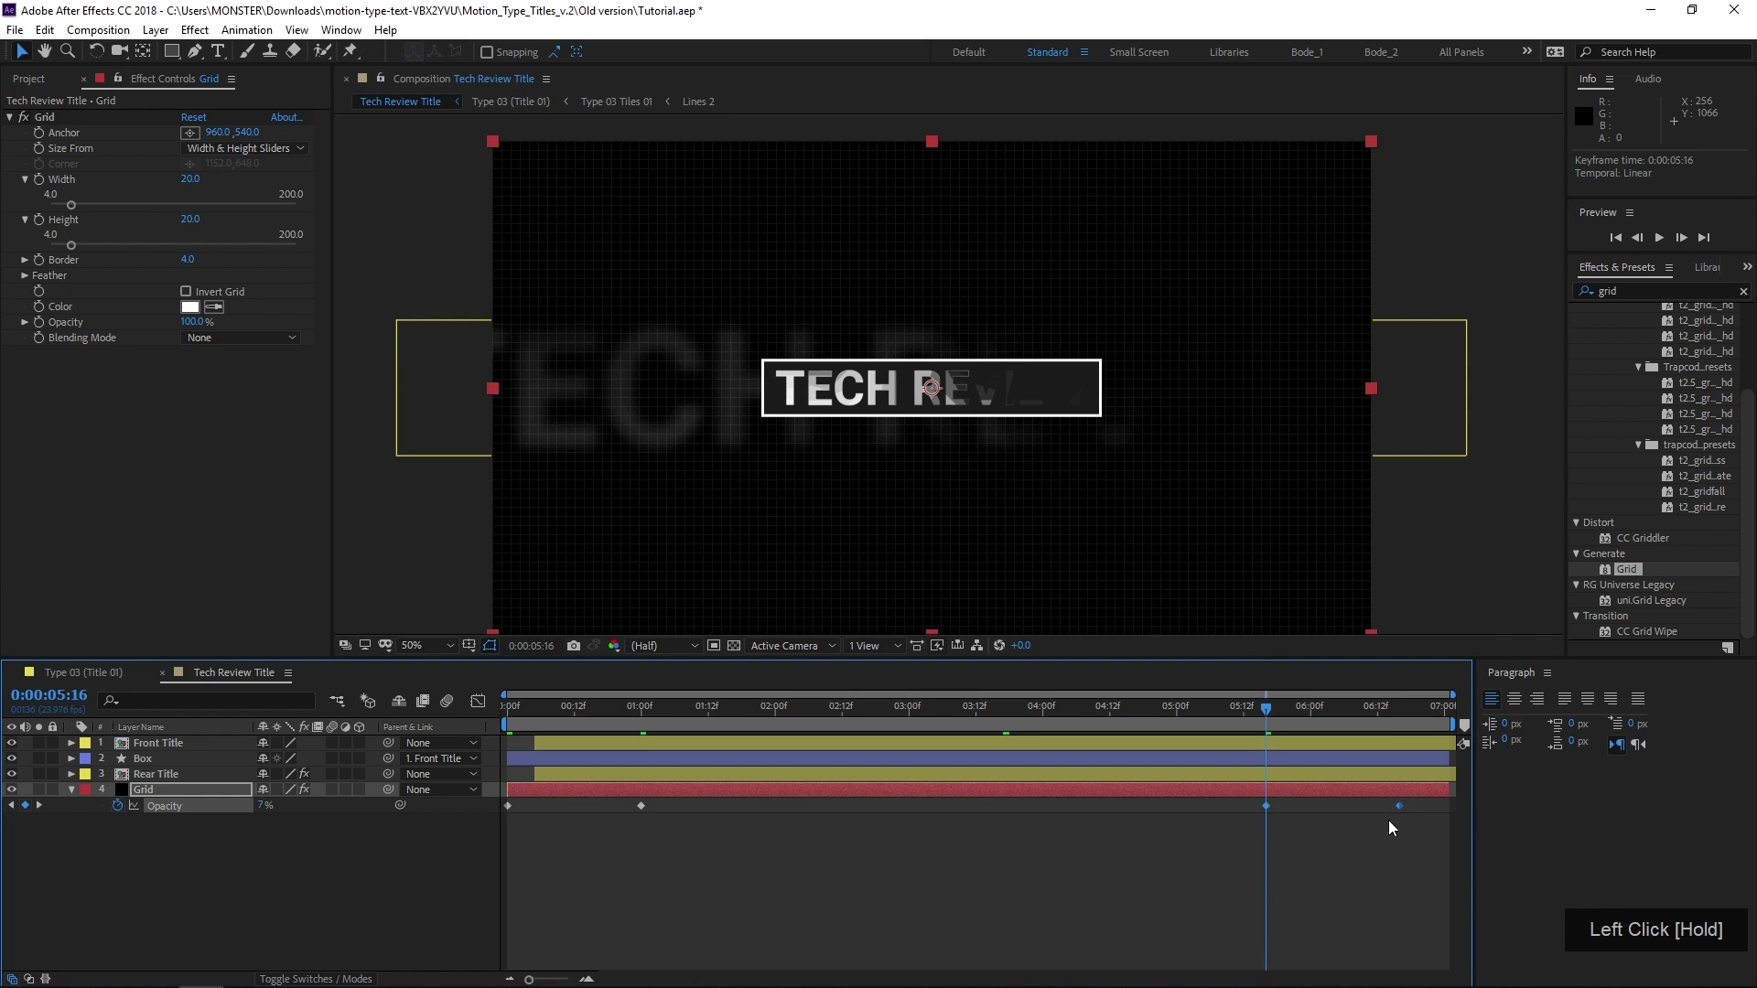
# Shift the reversed opacity keyframe pair to end at 0:00:07:00 and preview the composition from the start
pyautogui.moveTo(1398, 803)
pyautogui.mouseDown()
pyautogui.moveTo(1451, 815)
pyautogui.moveTo(1420, 803)
pyautogui.mouseUp()
pyautogui.moveTo(1301, 710); pyautogui.dragTo(349, 763)
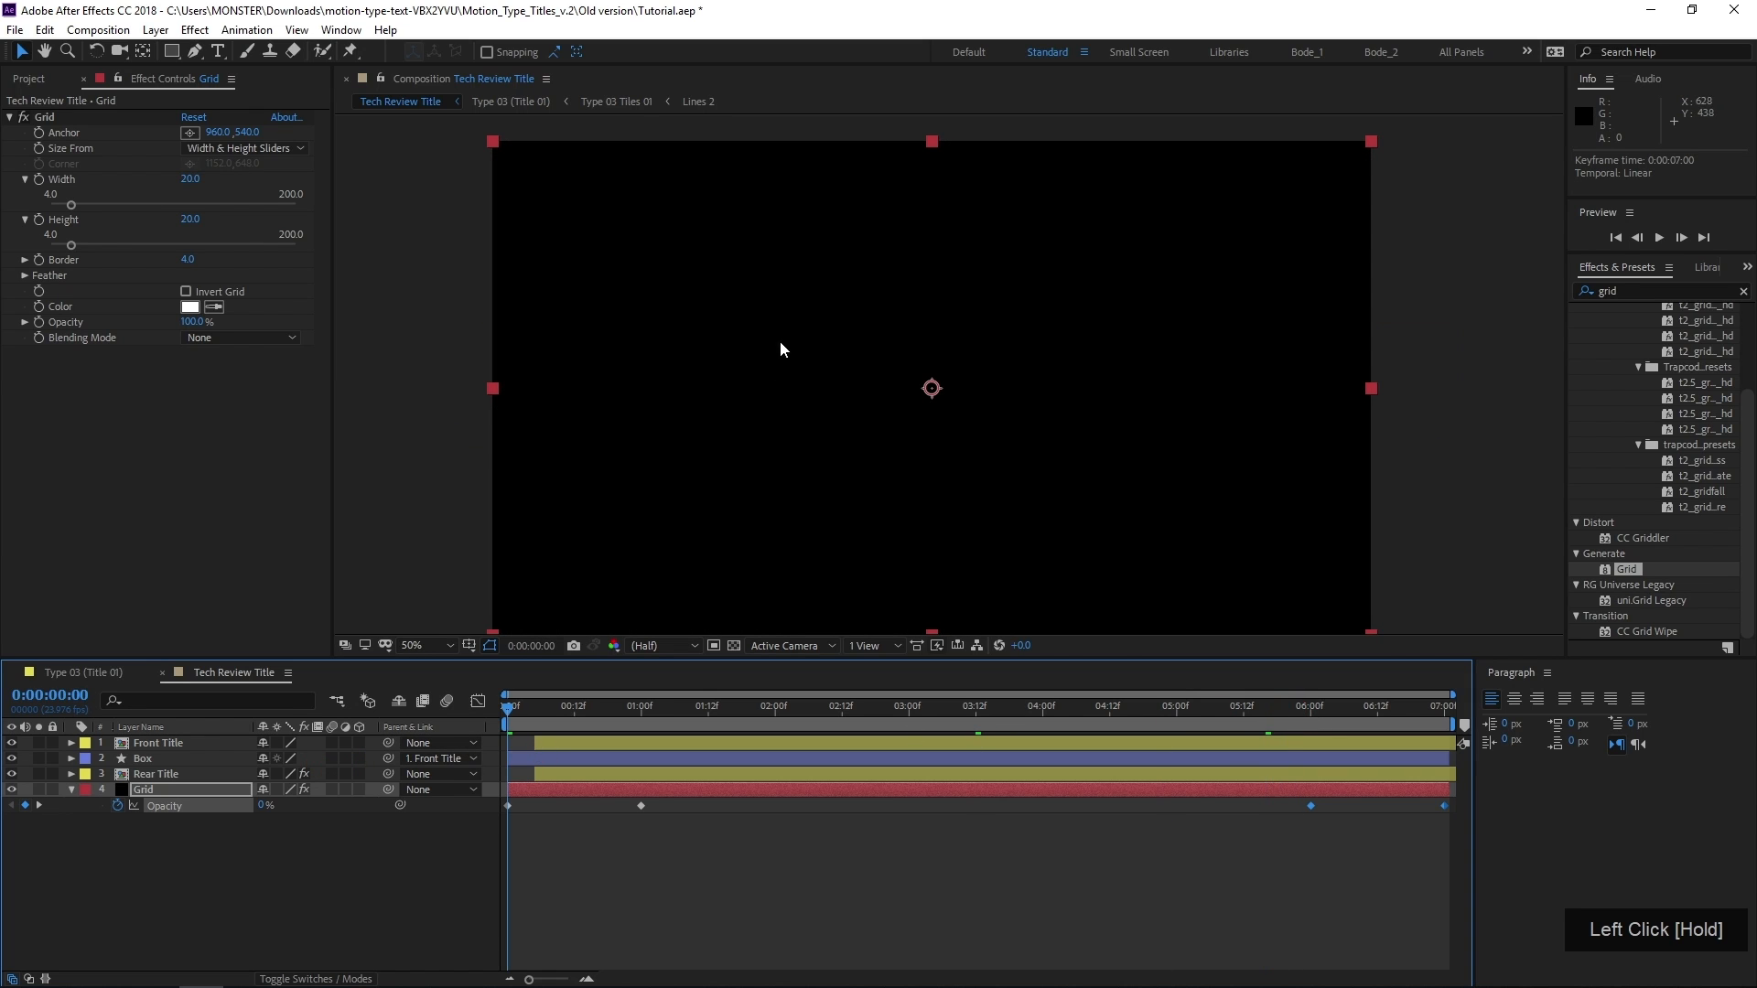
pyautogui.press('space')
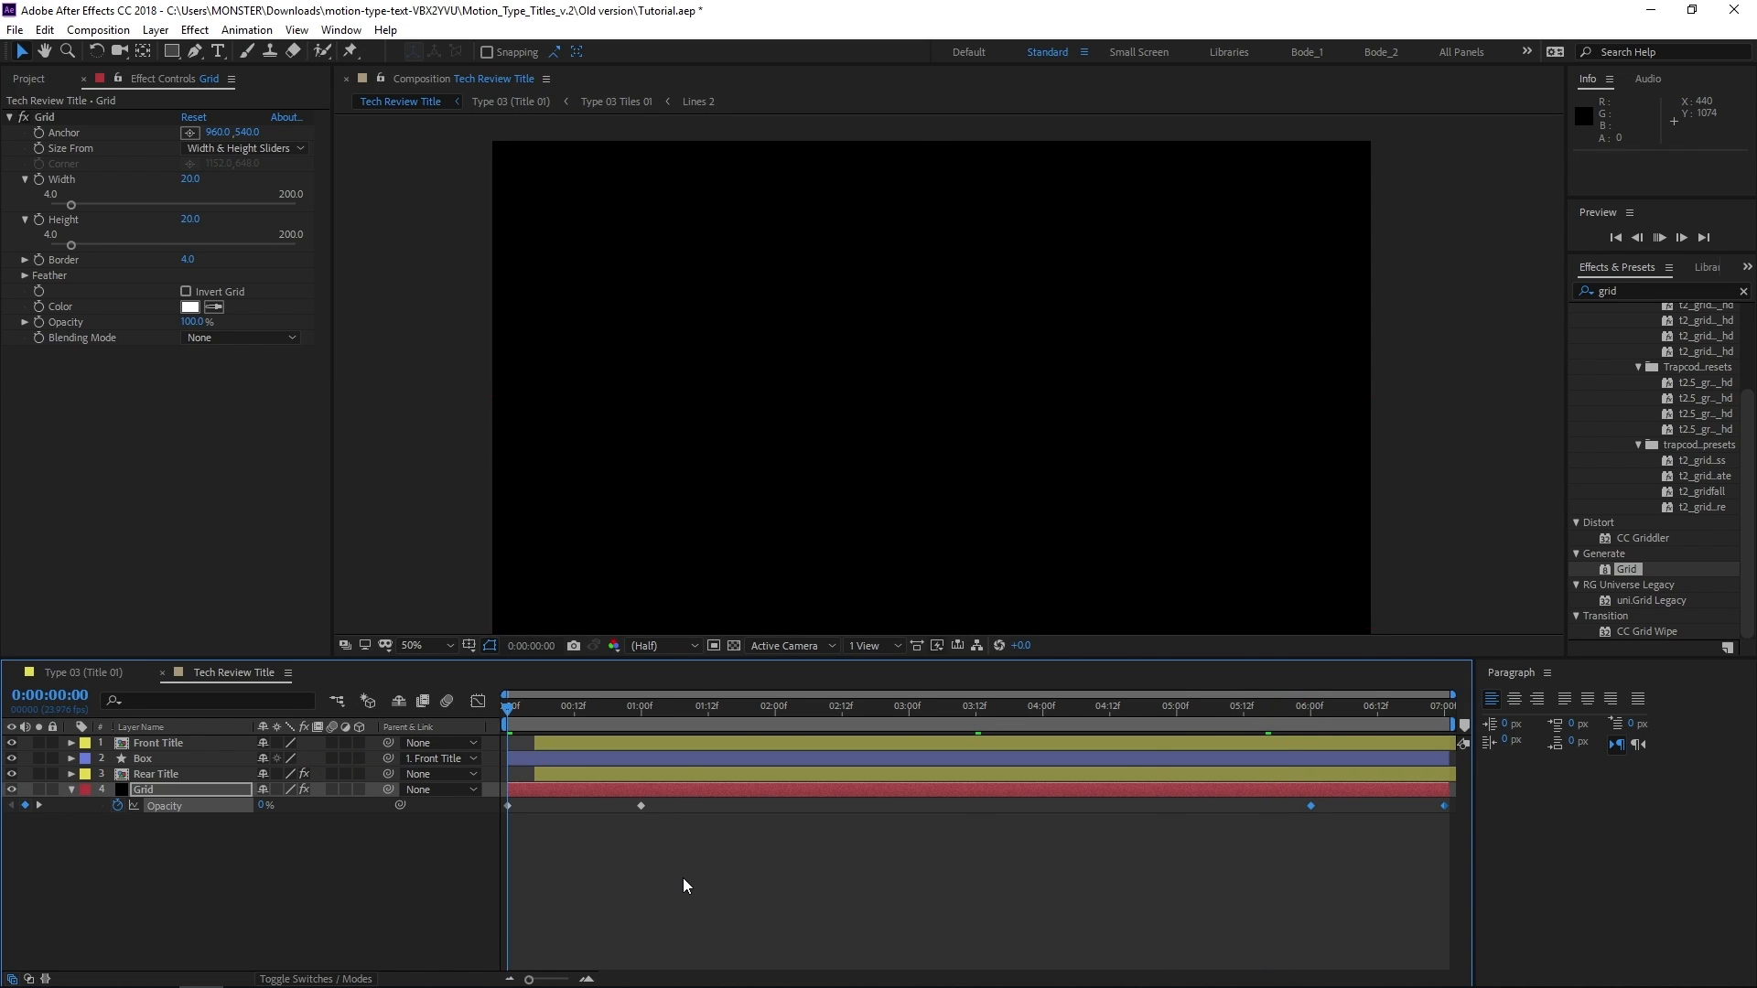
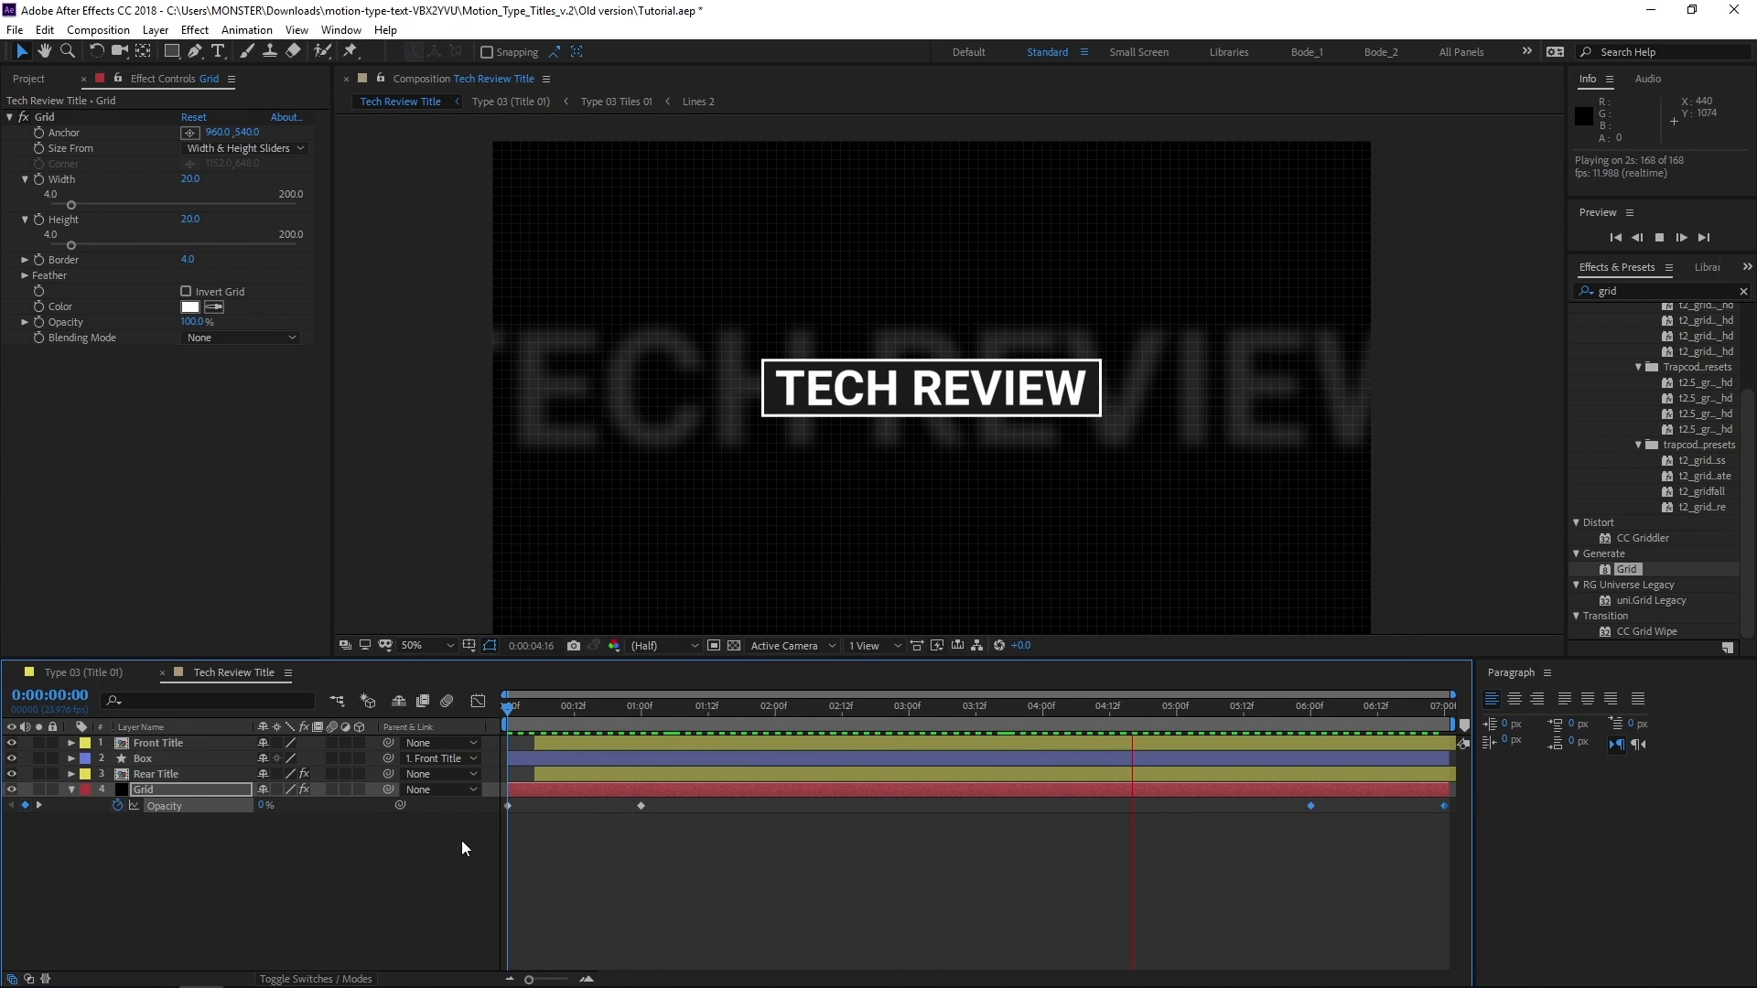
# Stop the preview and enlarge the Front Title layer to 58% and the Rear Title layer to 168.6% scale
pyautogui.press('space')
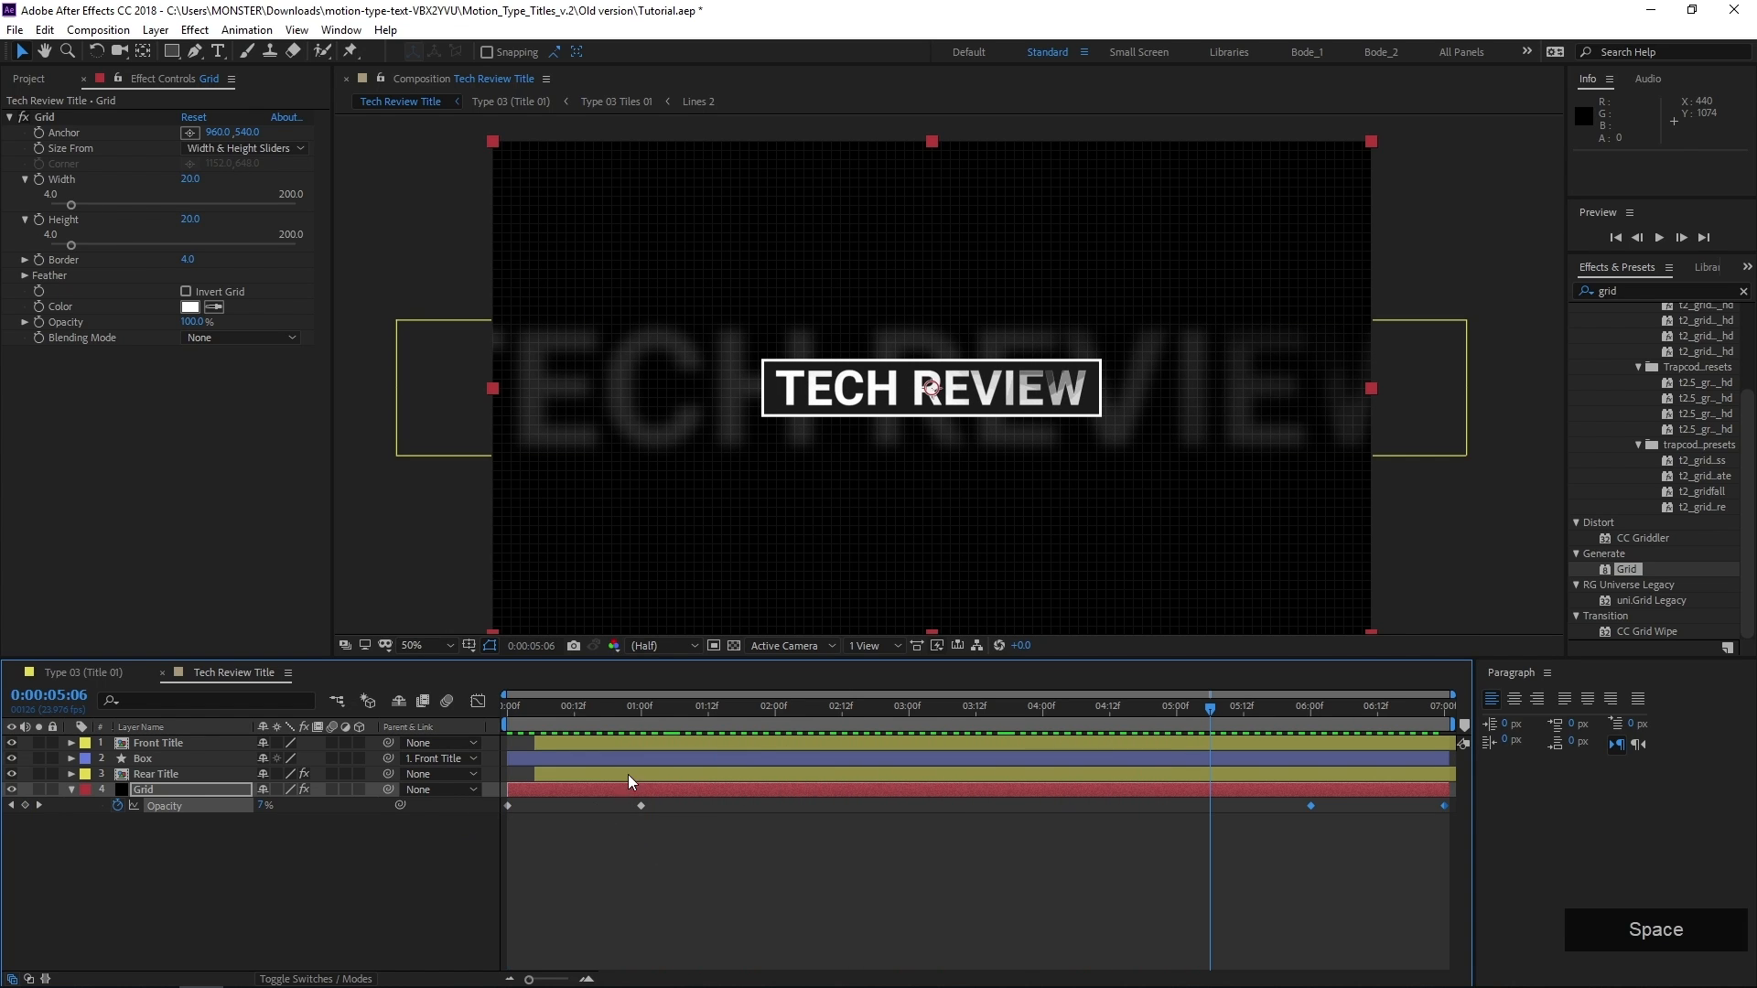
pyautogui.click(629, 847)
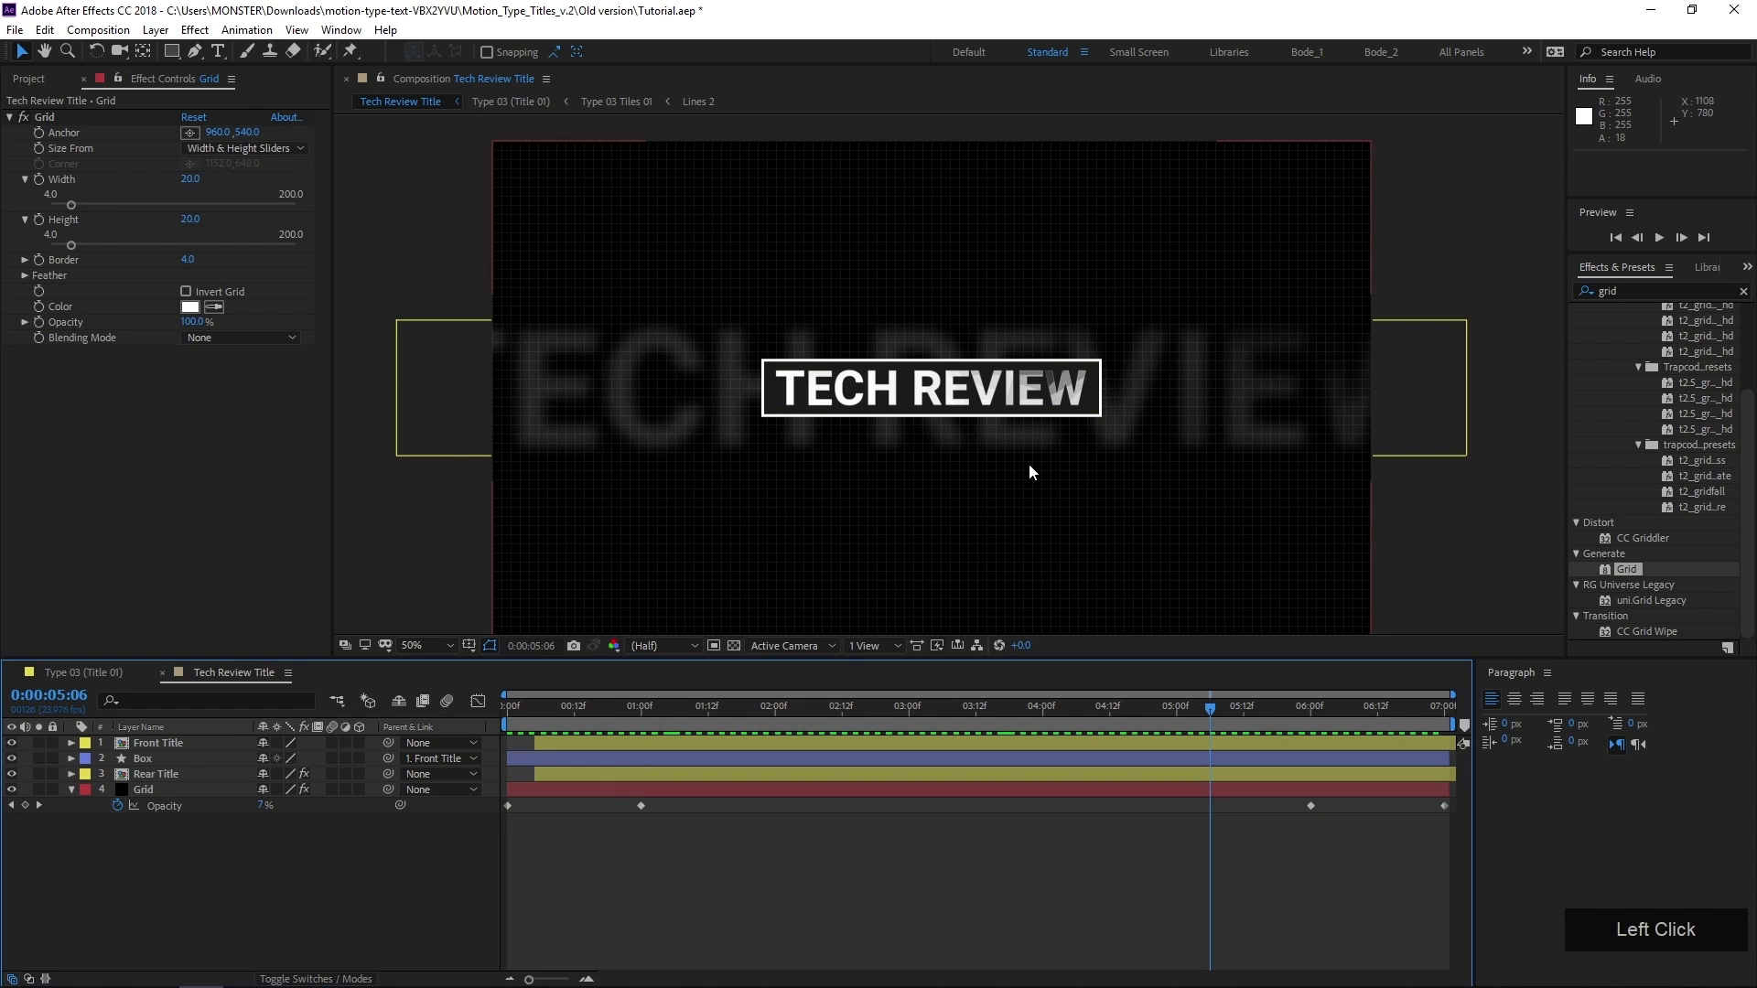
pyautogui.click(699, 741)
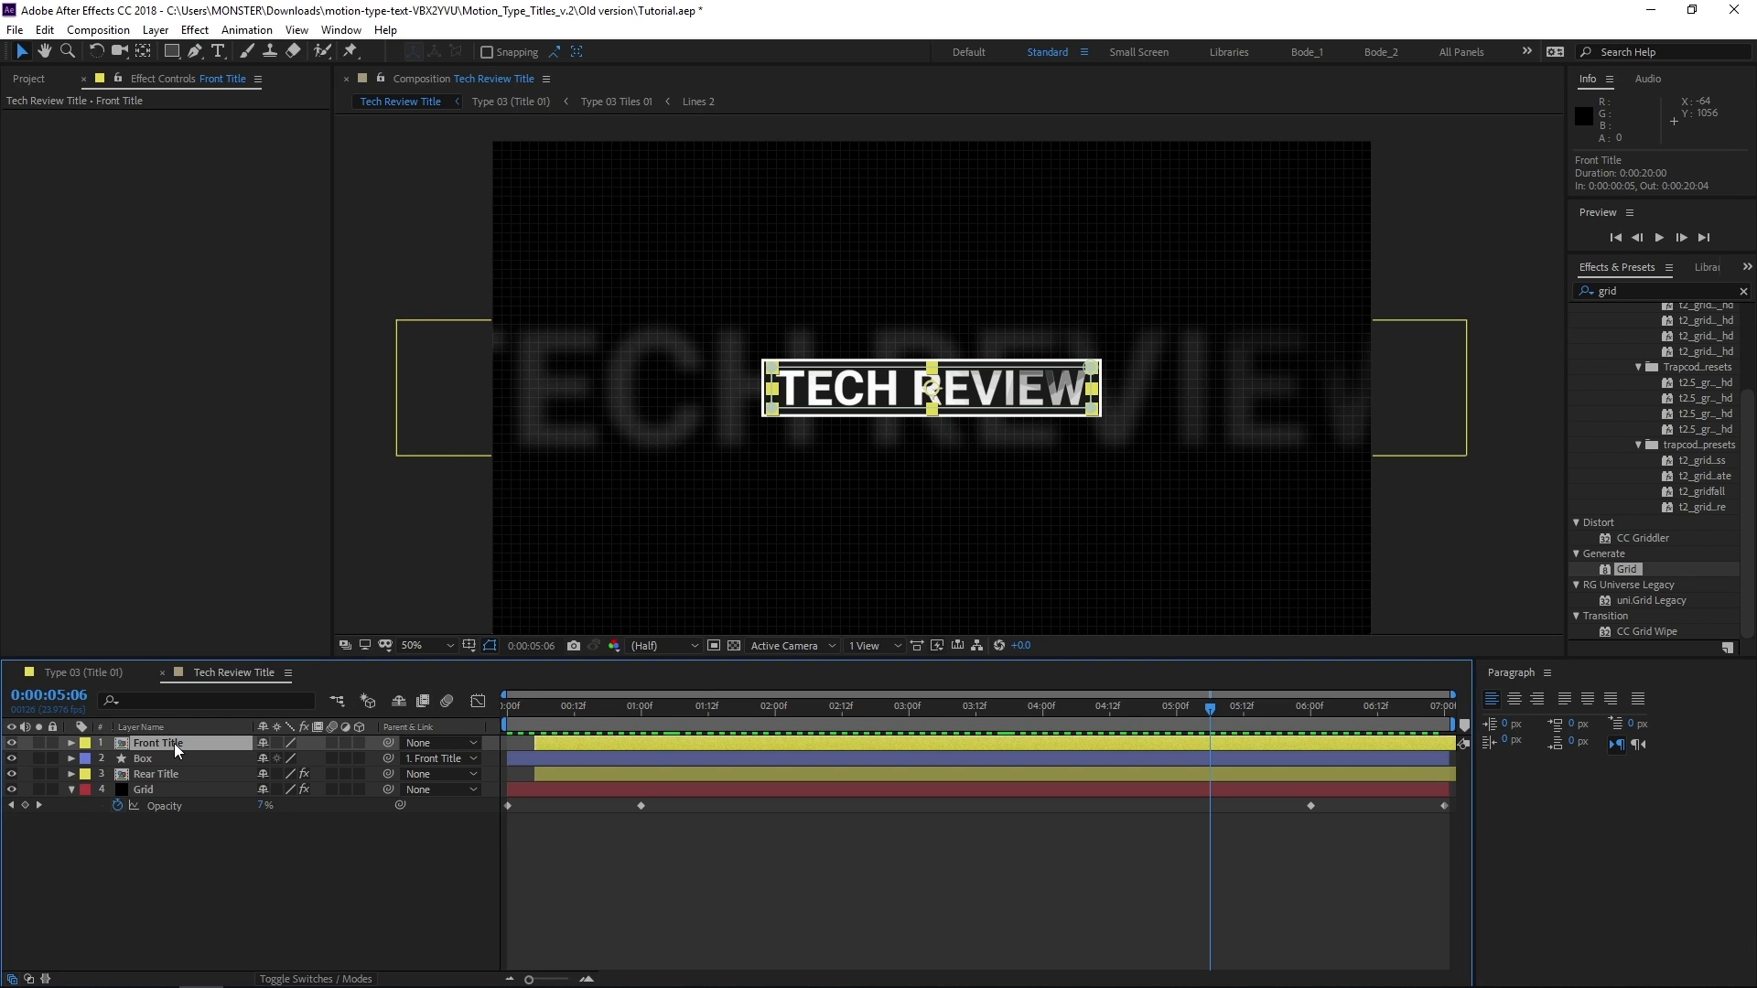
pyautogui.press('s')
pyautogui.moveTo(279, 762); pyautogui.dragTo(289, 764)
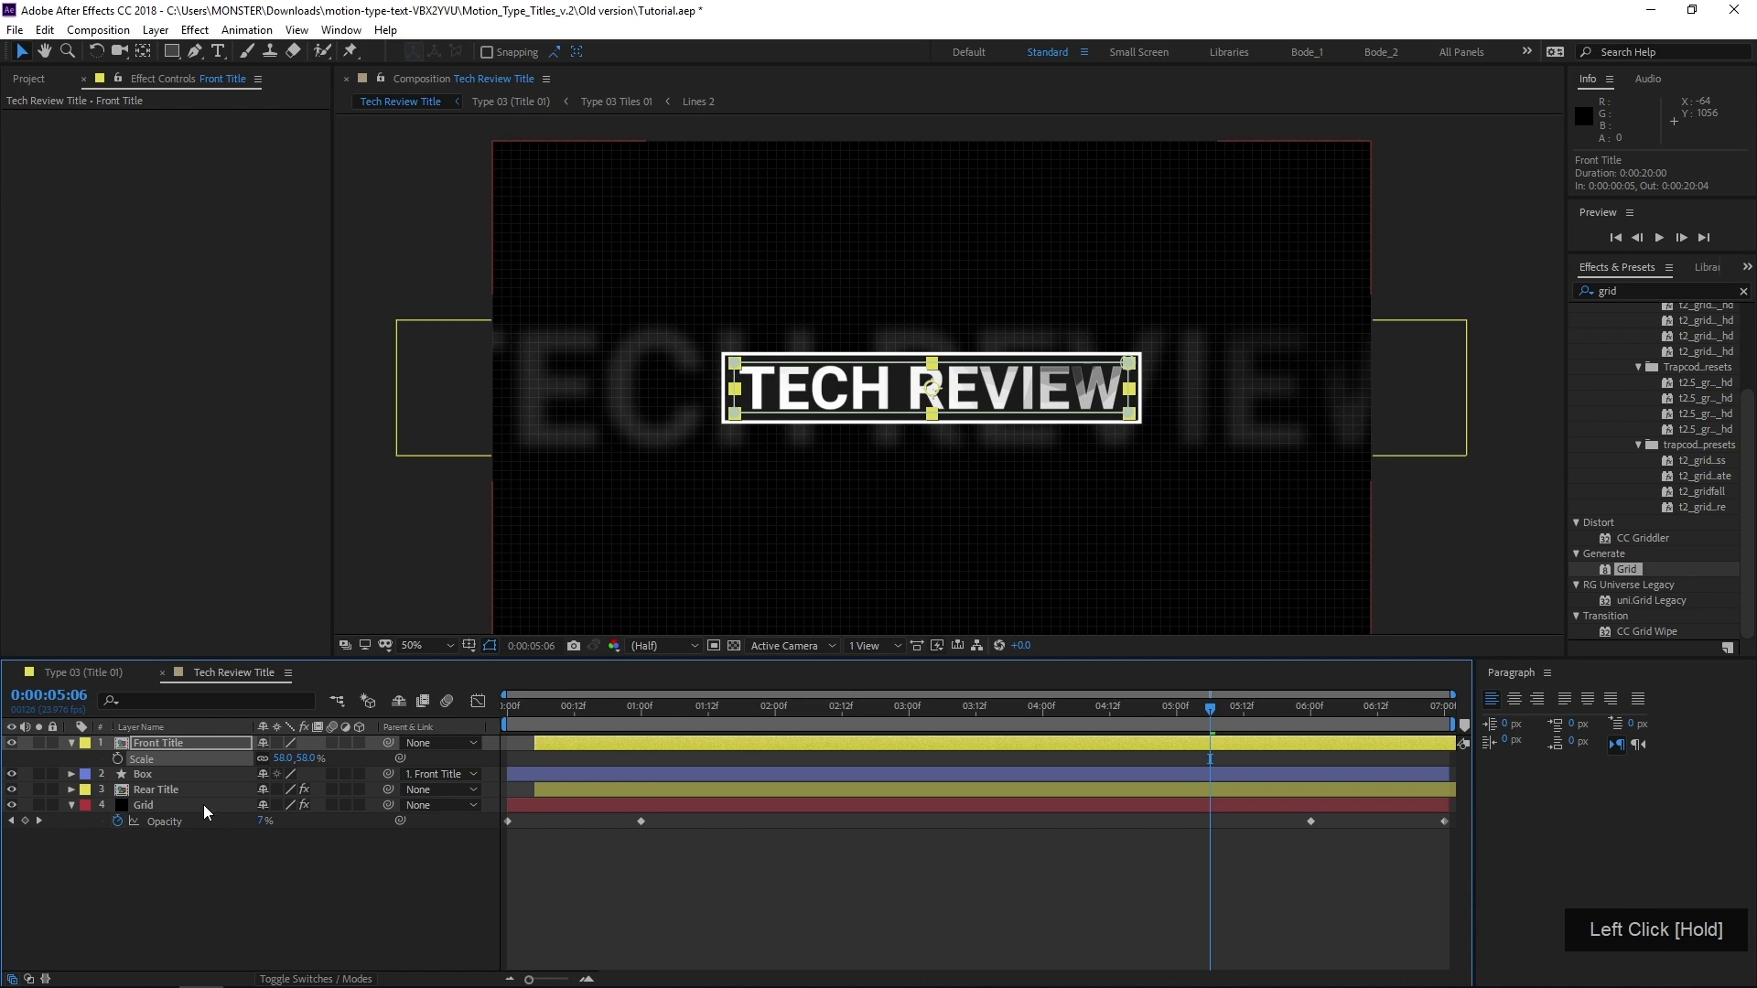
pyautogui.click(180, 789)
pyautogui.press('s')
pyautogui.moveTo(277, 808); pyautogui.dragTo(288, 808)
# Set the Front Title layer's scale to exactly 60% and check the enlarged title in the composition
pyautogui.click(282, 760)
pyautogui.write('60')
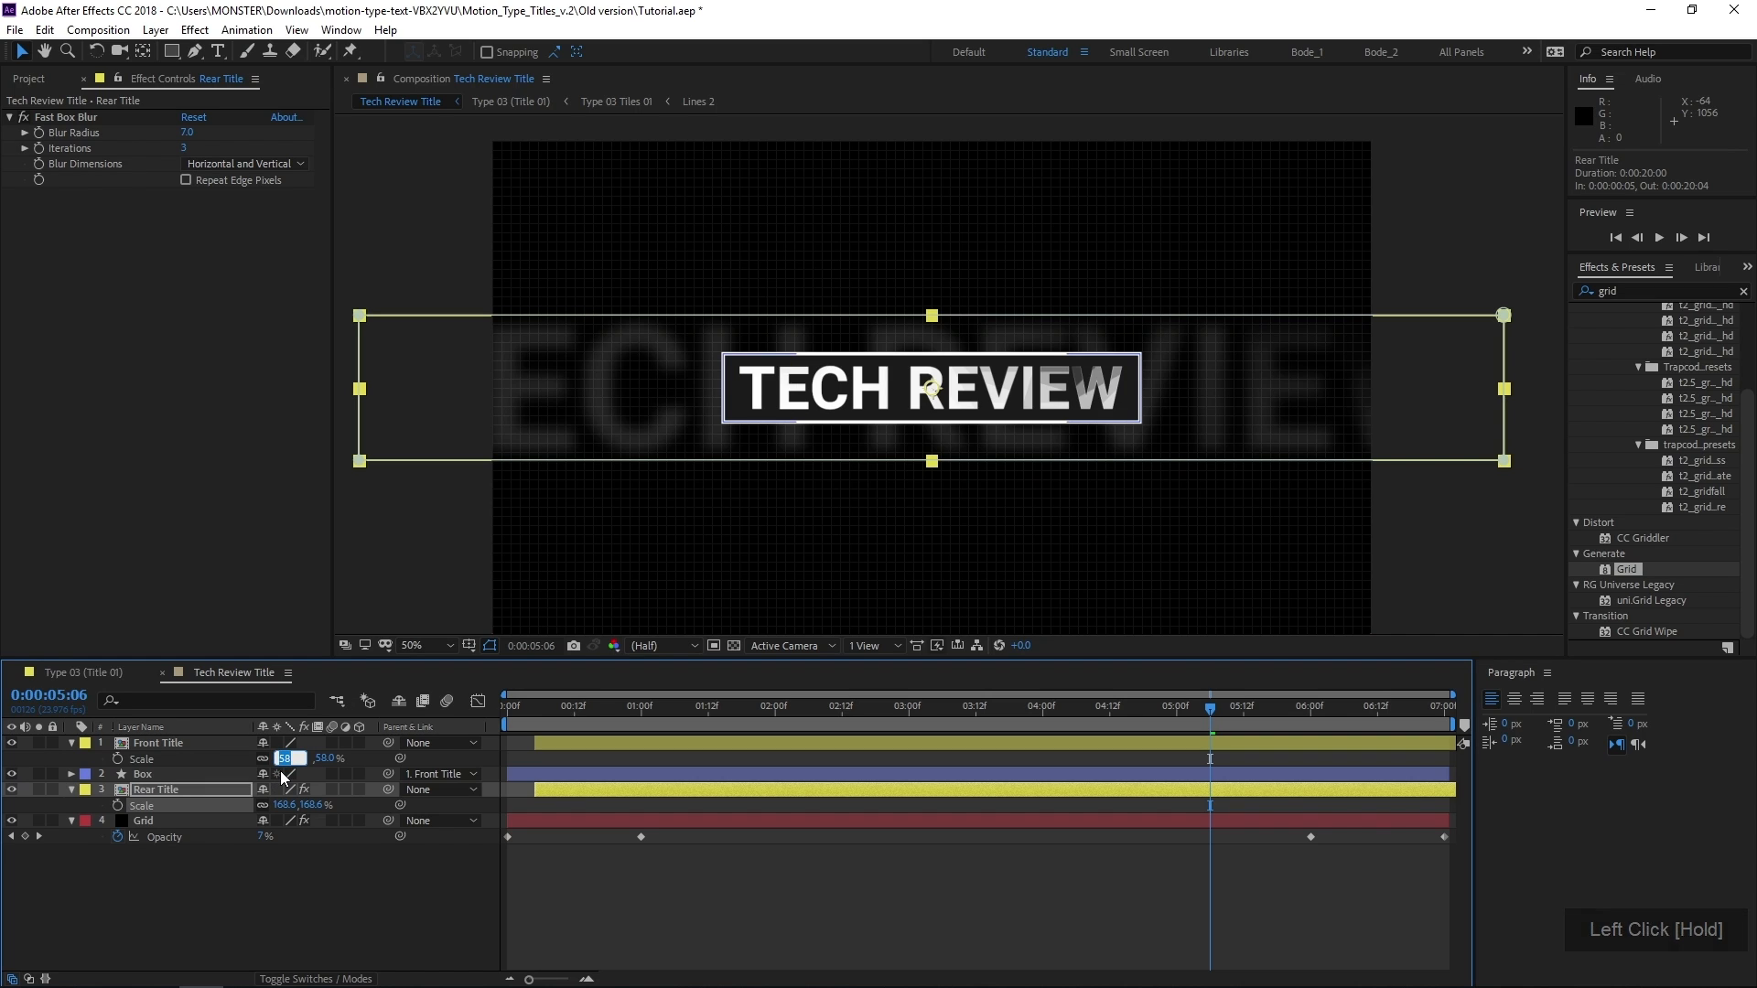
pyautogui.press('KP_Enter')
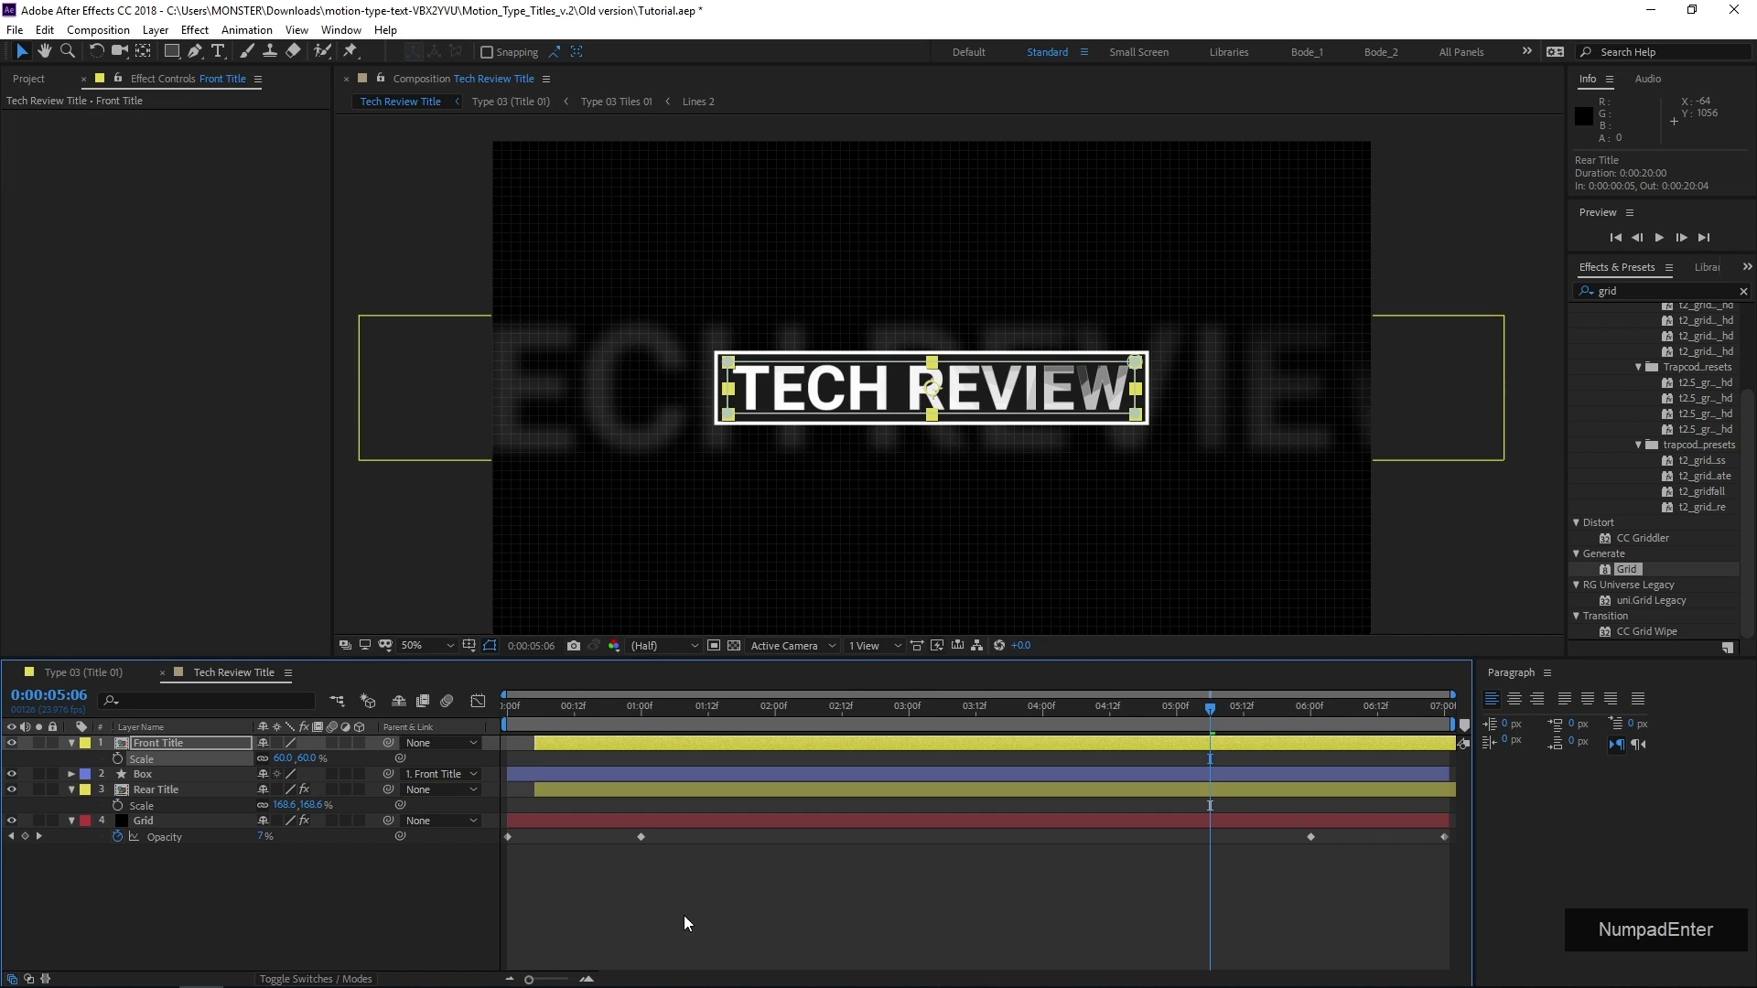
pyautogui.click(641, 910)
pyautogui.moveTo(717, 469); pyautogui.dragTo(659, 479)
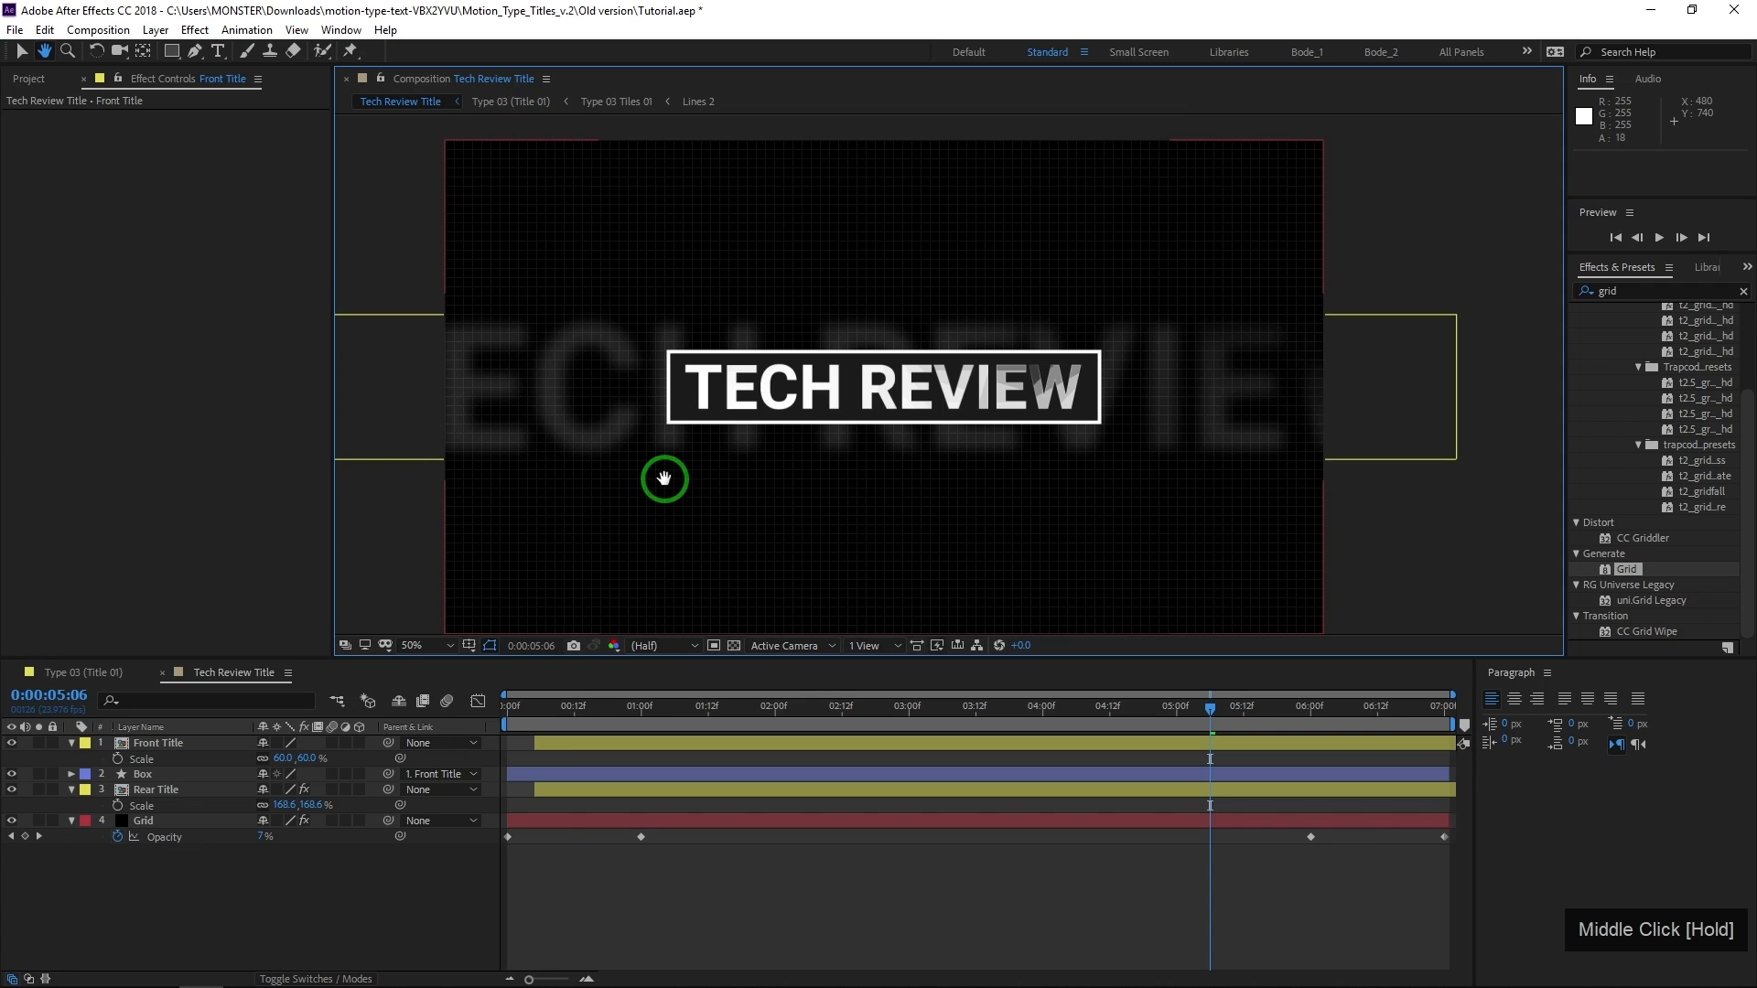
pyautogui.click(289, 776)
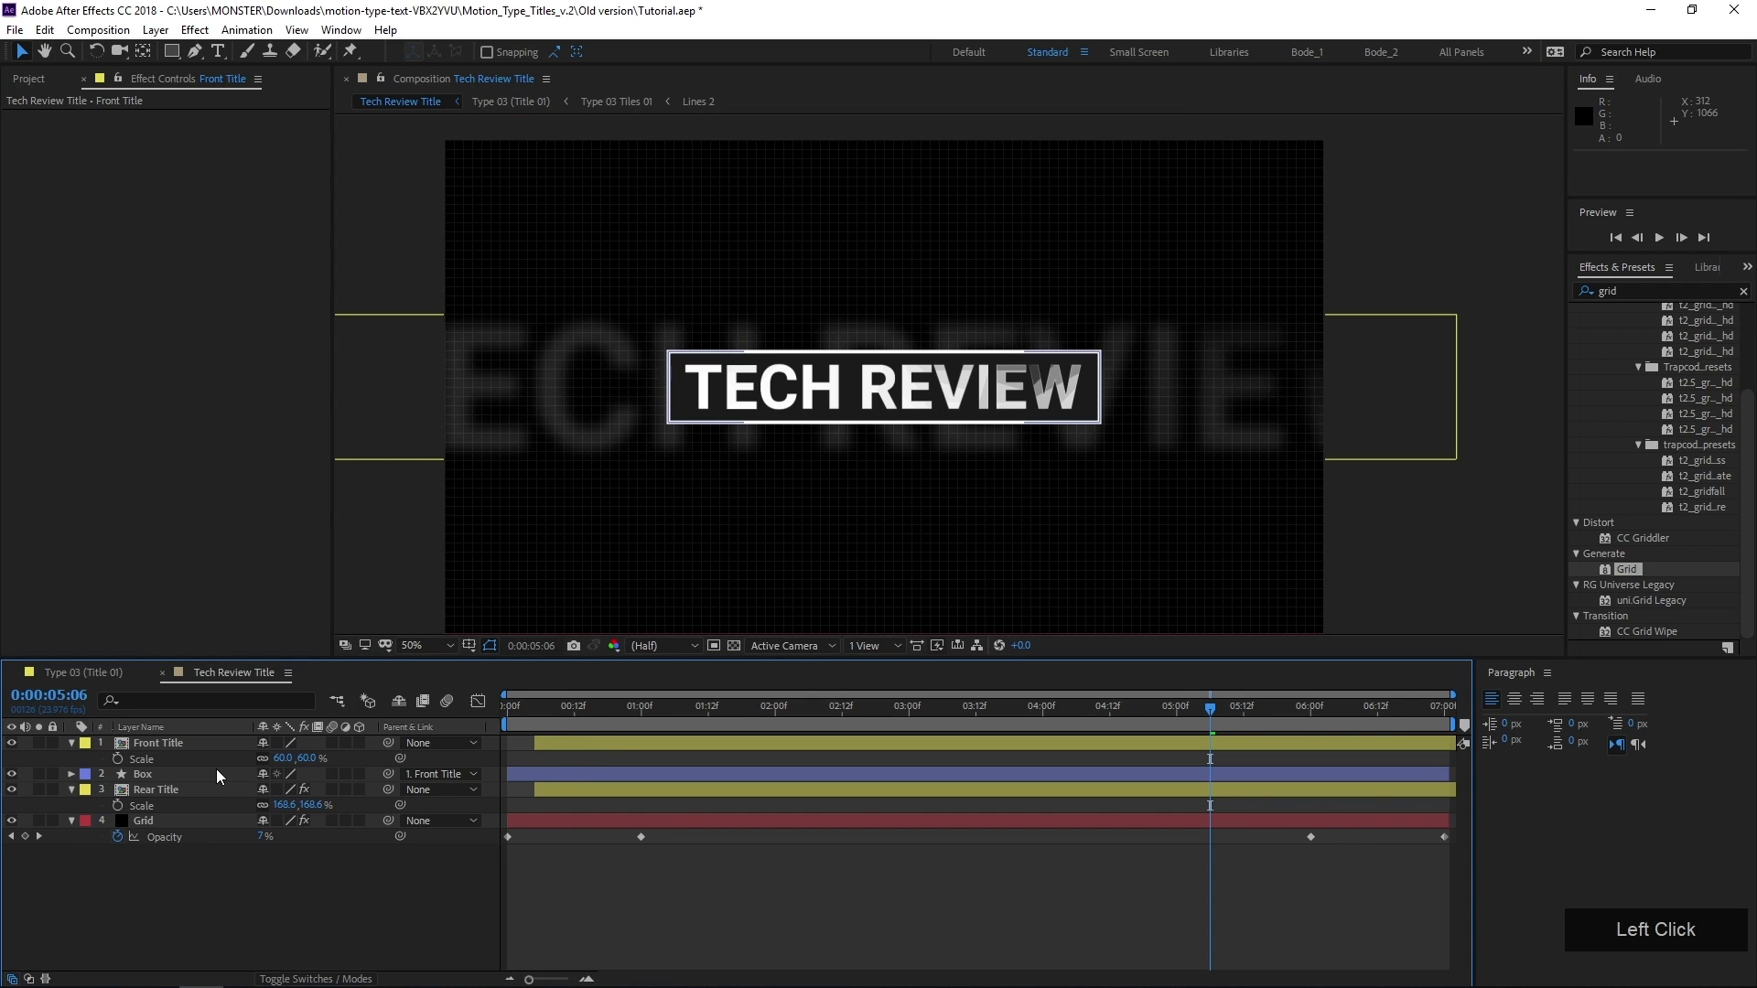
# Find the Slider Control effect and apply it to the Front Title layer
pyautogui.click(548, 742)
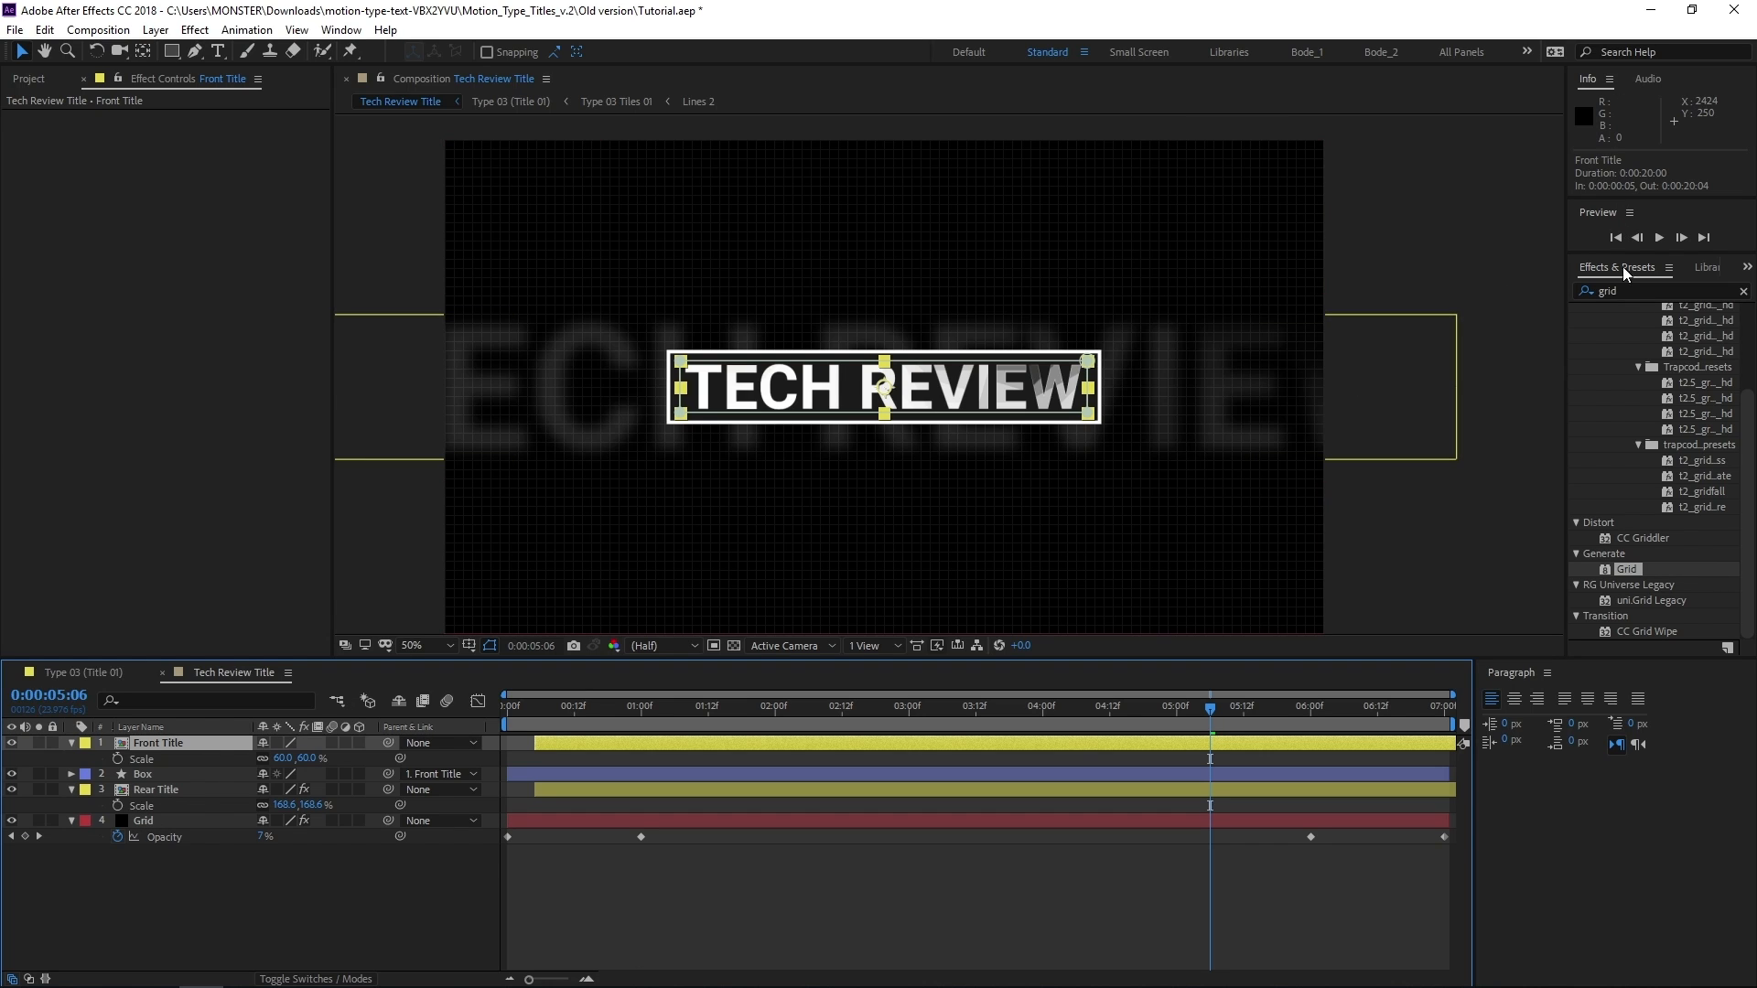
pyautogui.click(1665, 291)
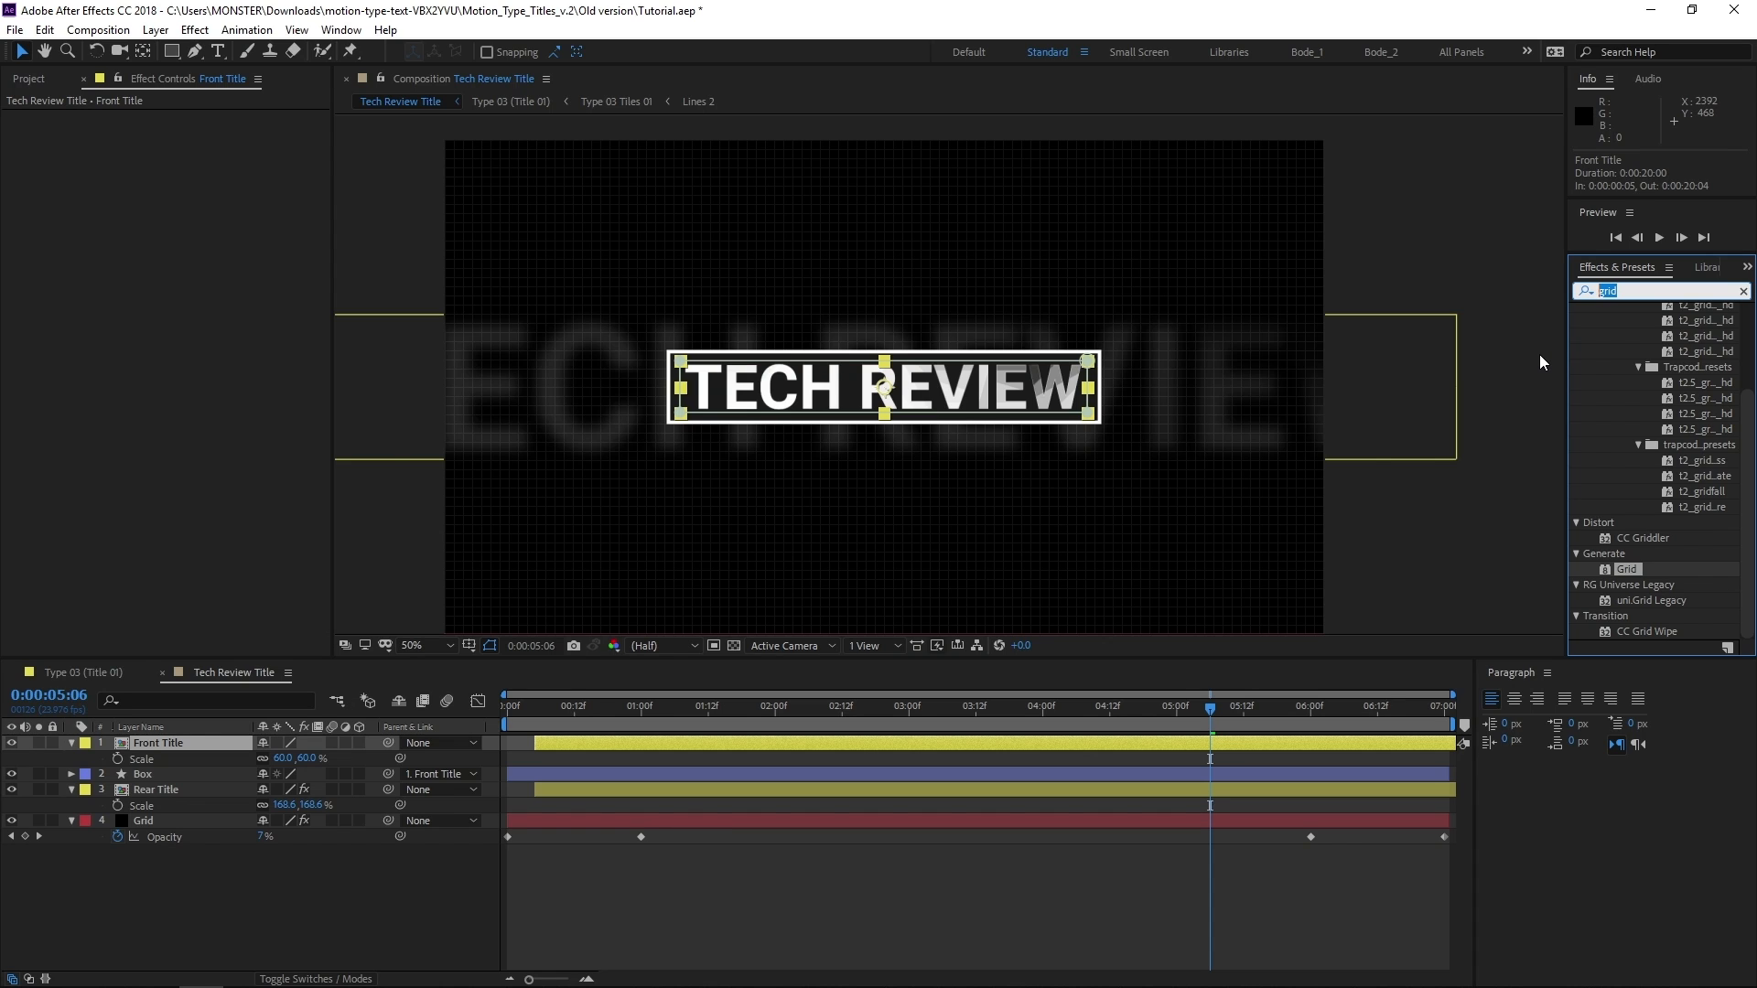
pyautogui.write('slider')
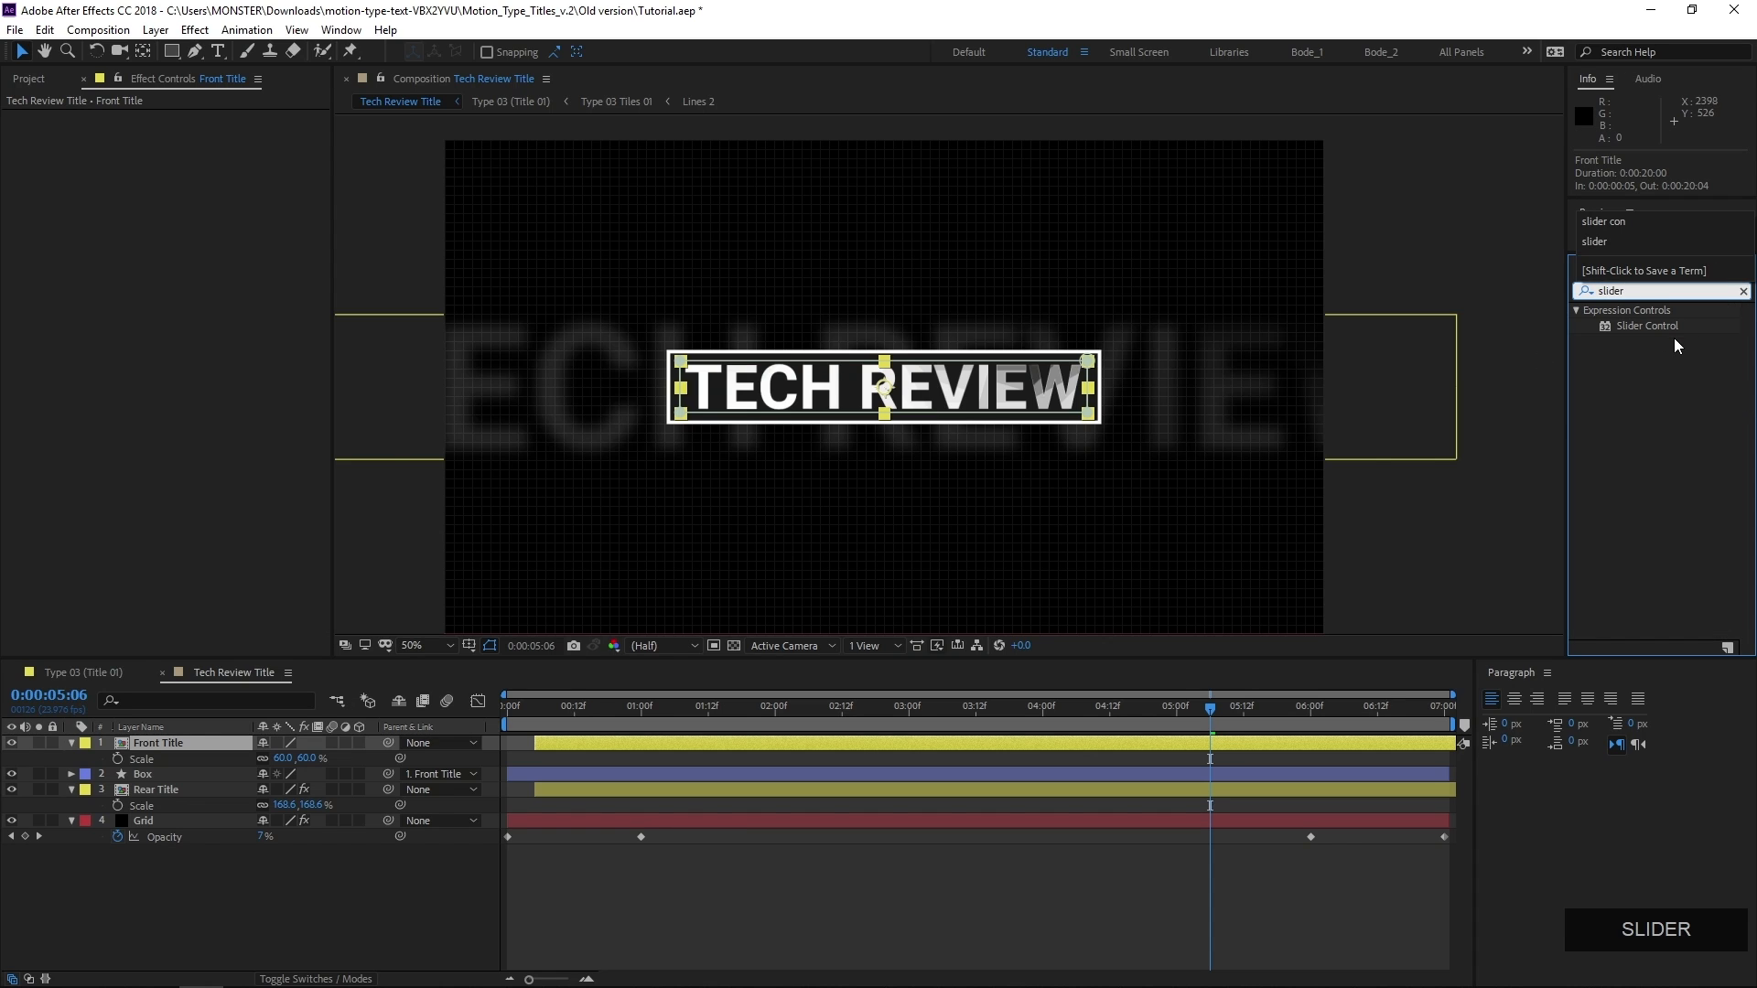
pyautogui.moveTo(1663, 327); pyautogui.dragTo(202, 754)
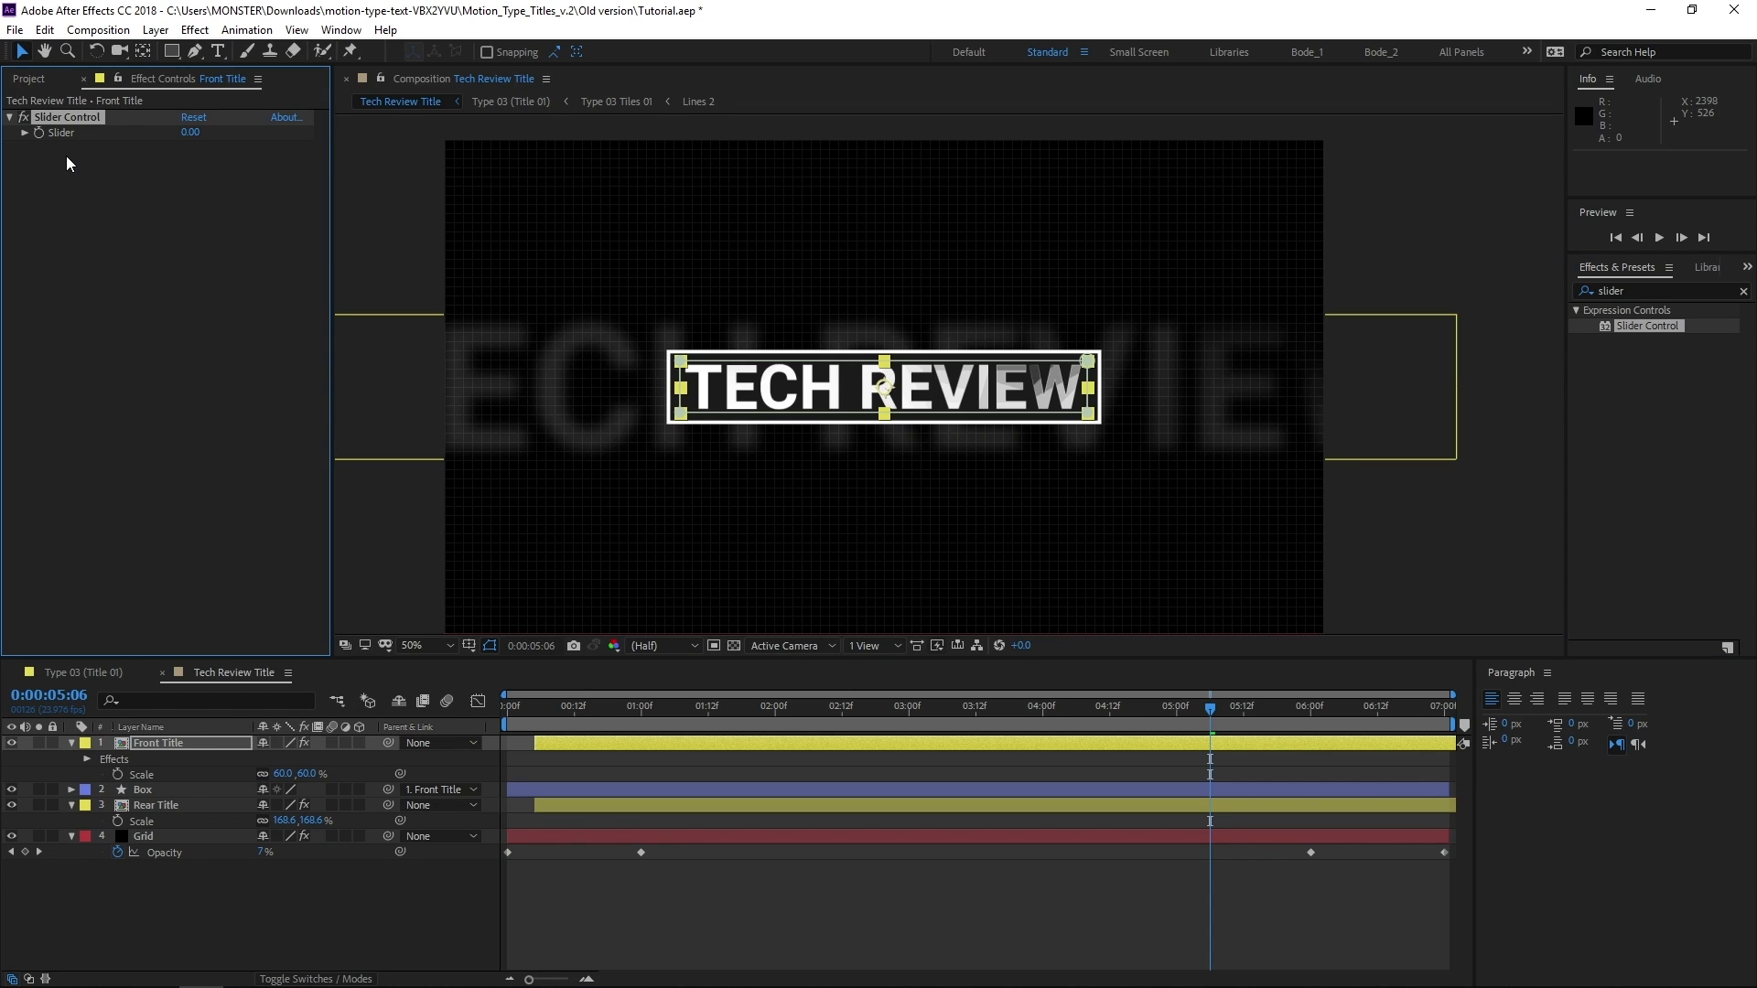
# Rename the Front Title layer's Slider Control effect as Scale
pyautogui.click(94, 121)
pyautogui.press('Return')
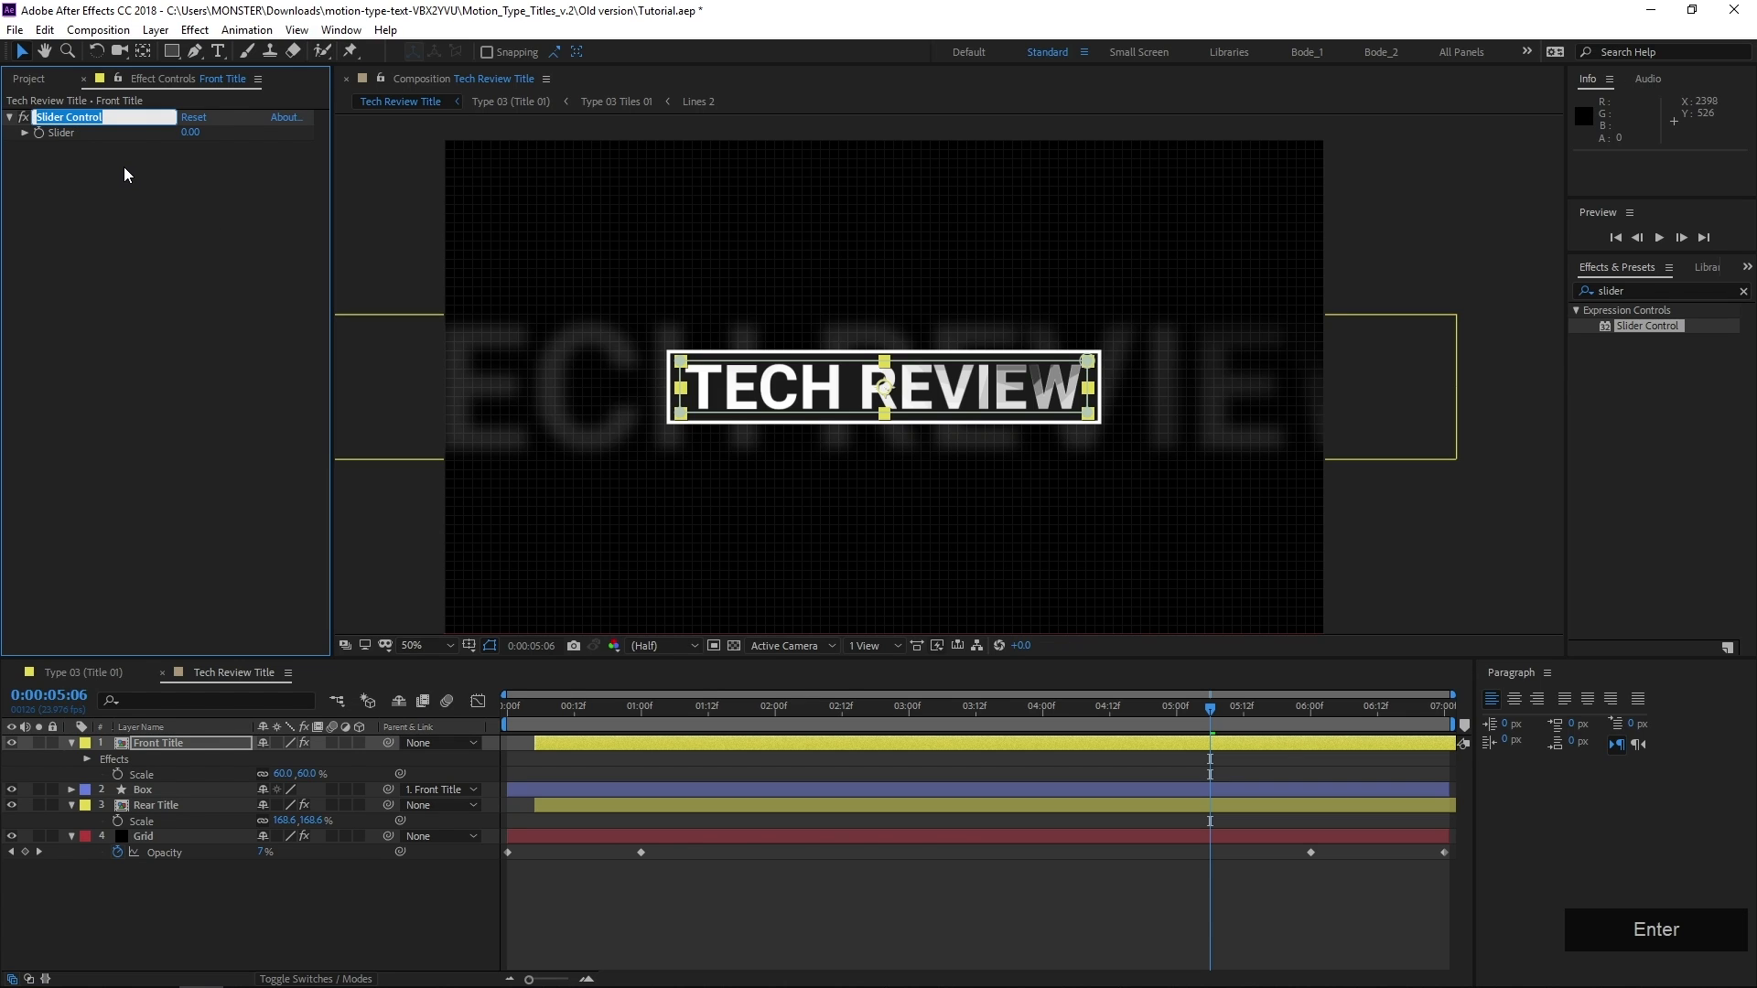
pyautogui.write('Scale')
pyautogui.press('Return')
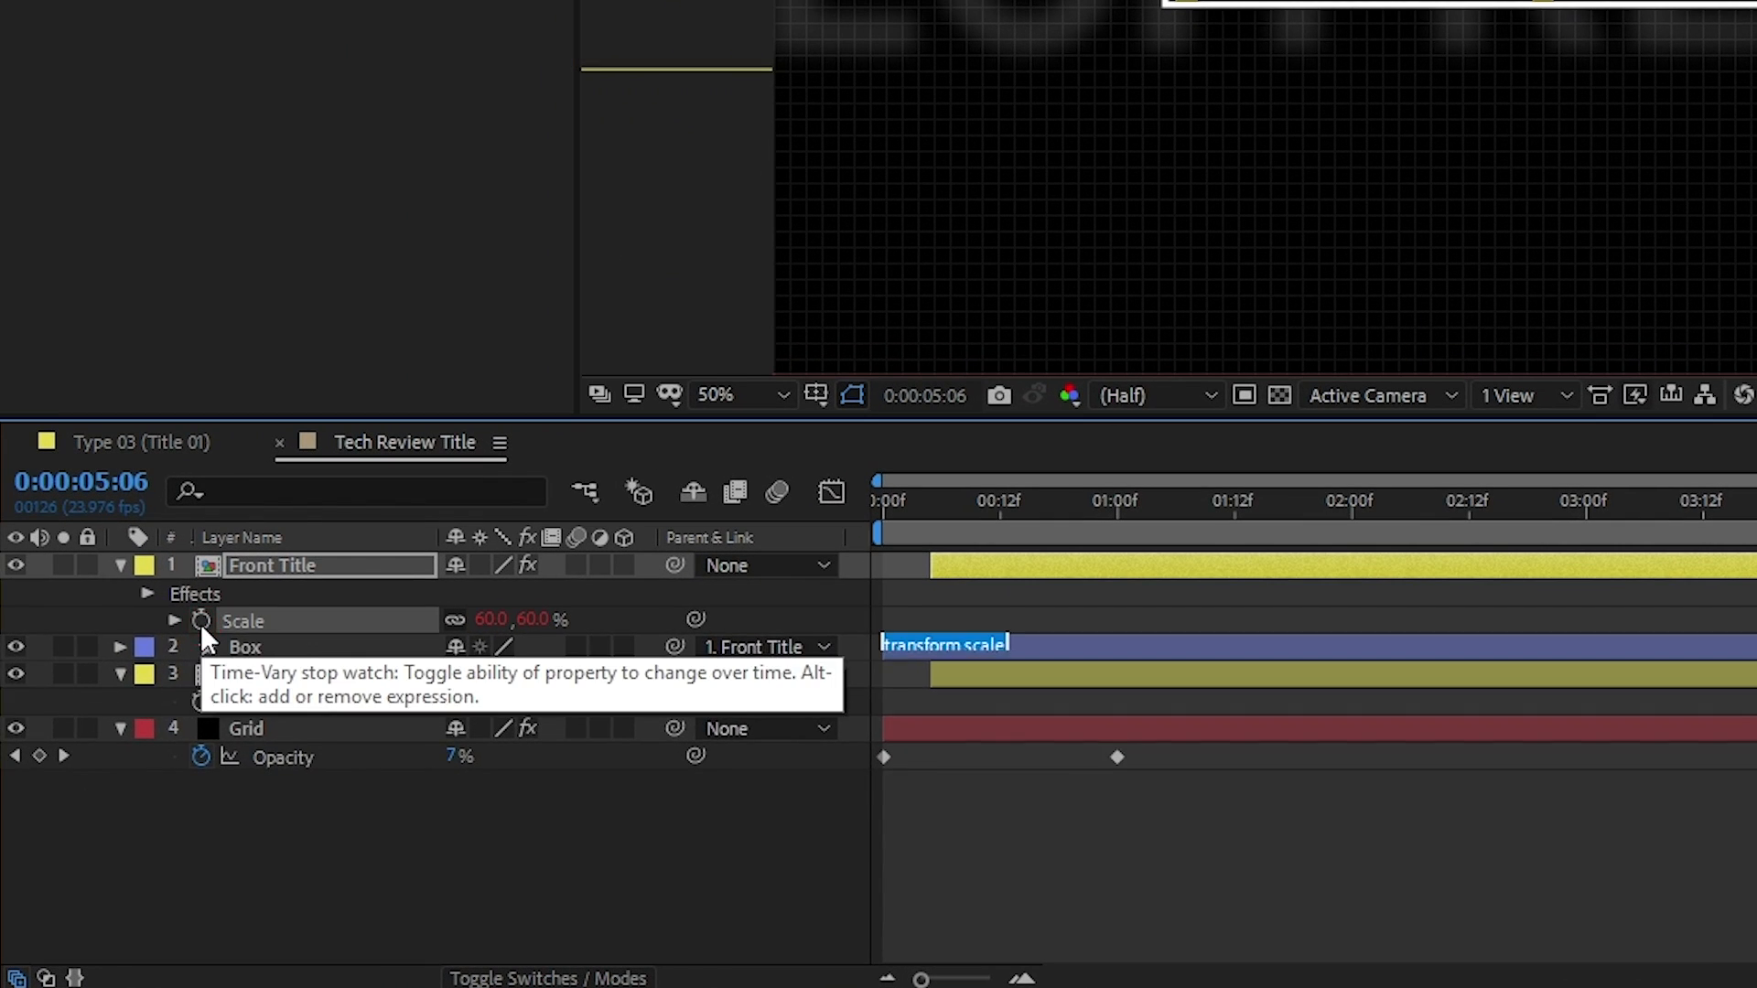
# Add the expression s = time*effect("Scale")("Slider"); value+[s,s] to the Front Title layer's Scale property, linking it to the slider
pyautogui.keyDown('alt'); pyautogui.click(117, 774); pyautogui.keyUp('alt')
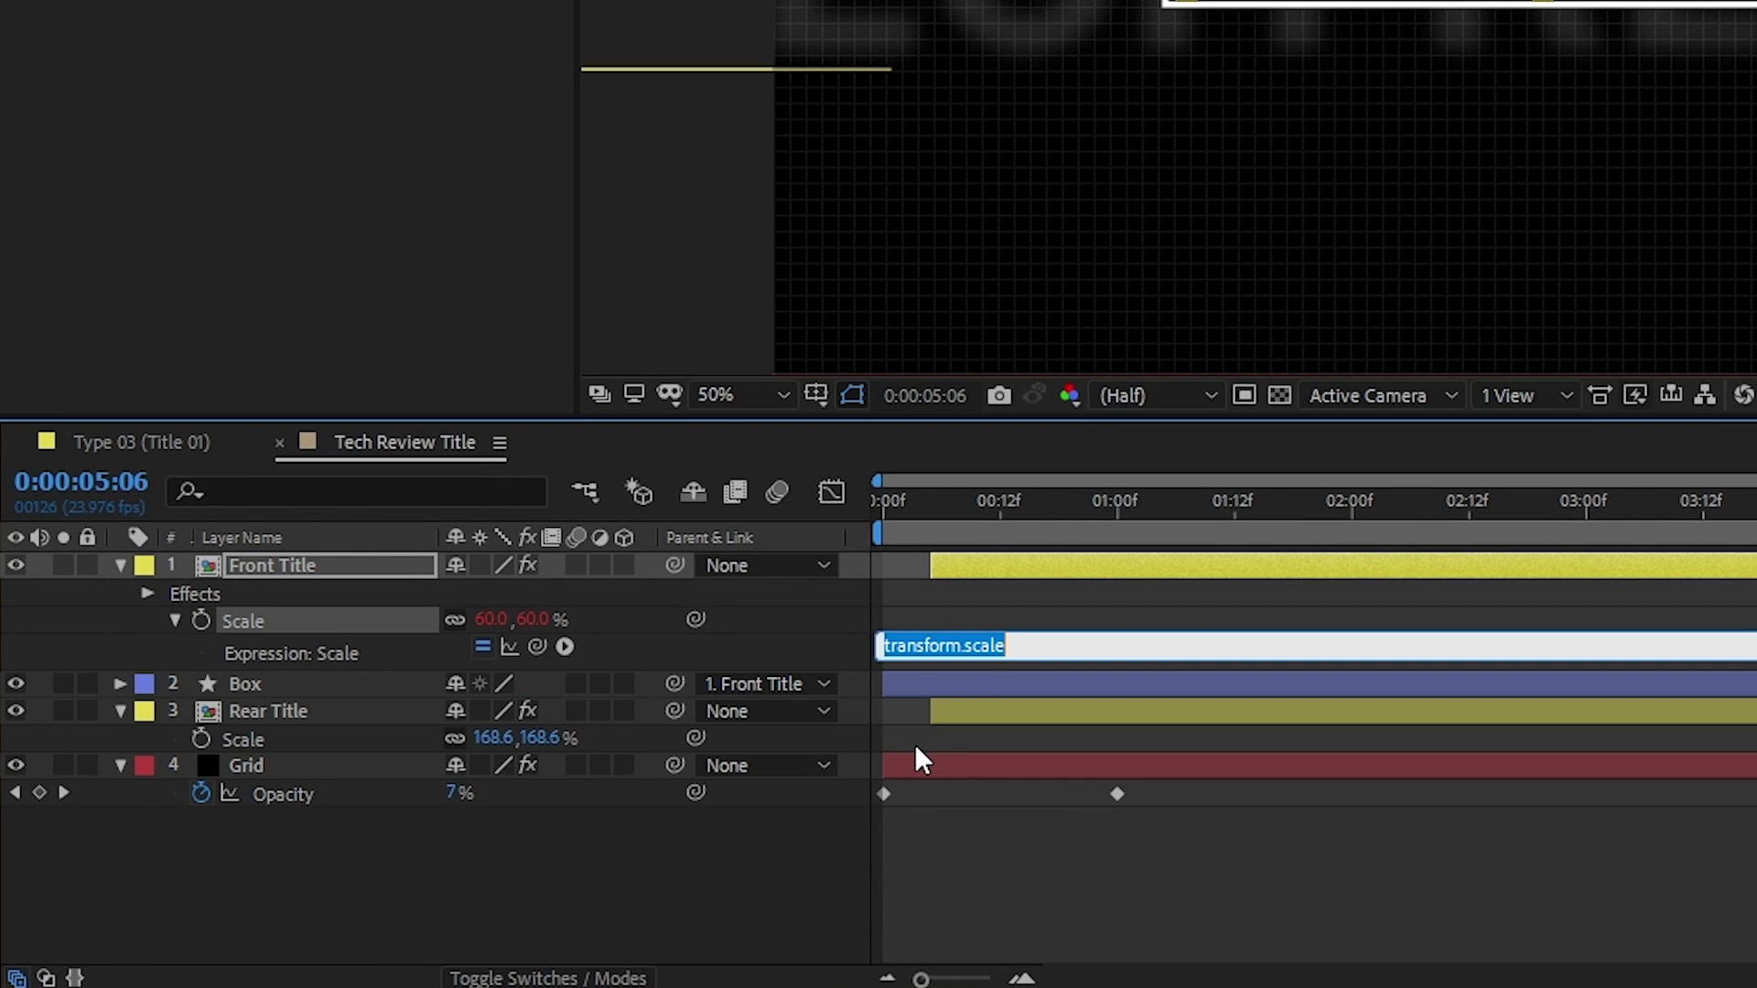
pyautogui.write('s = ')
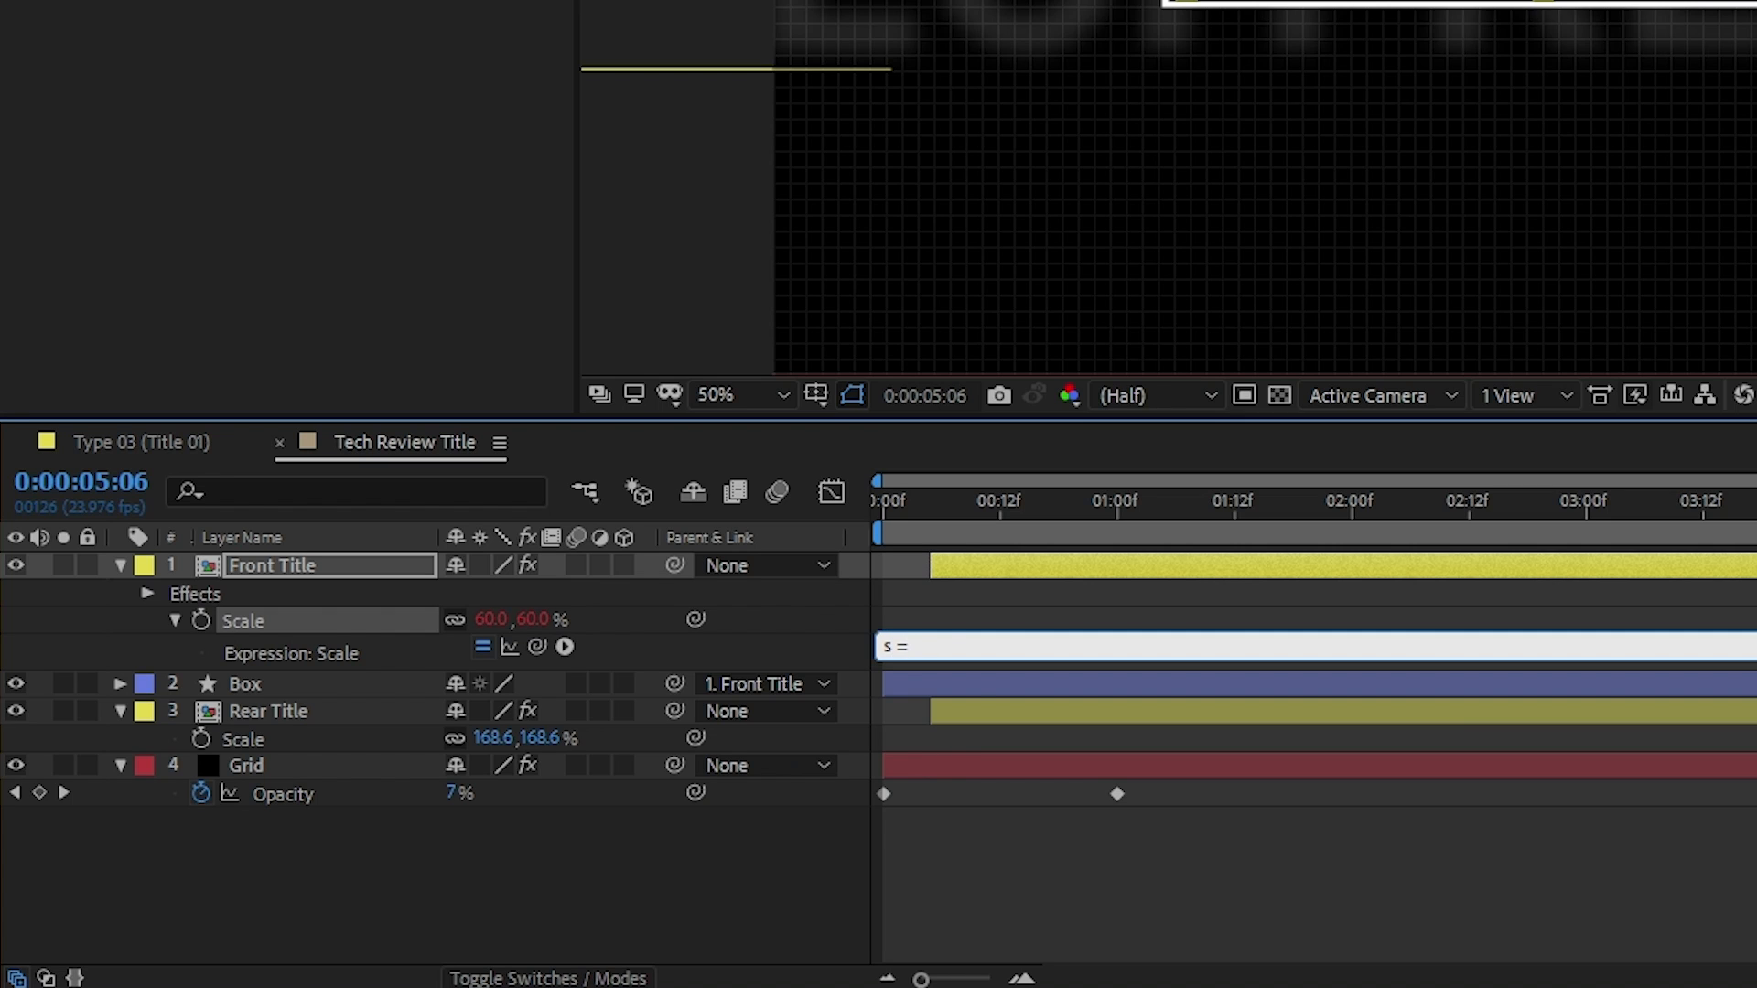
pyautogui.write('time*')
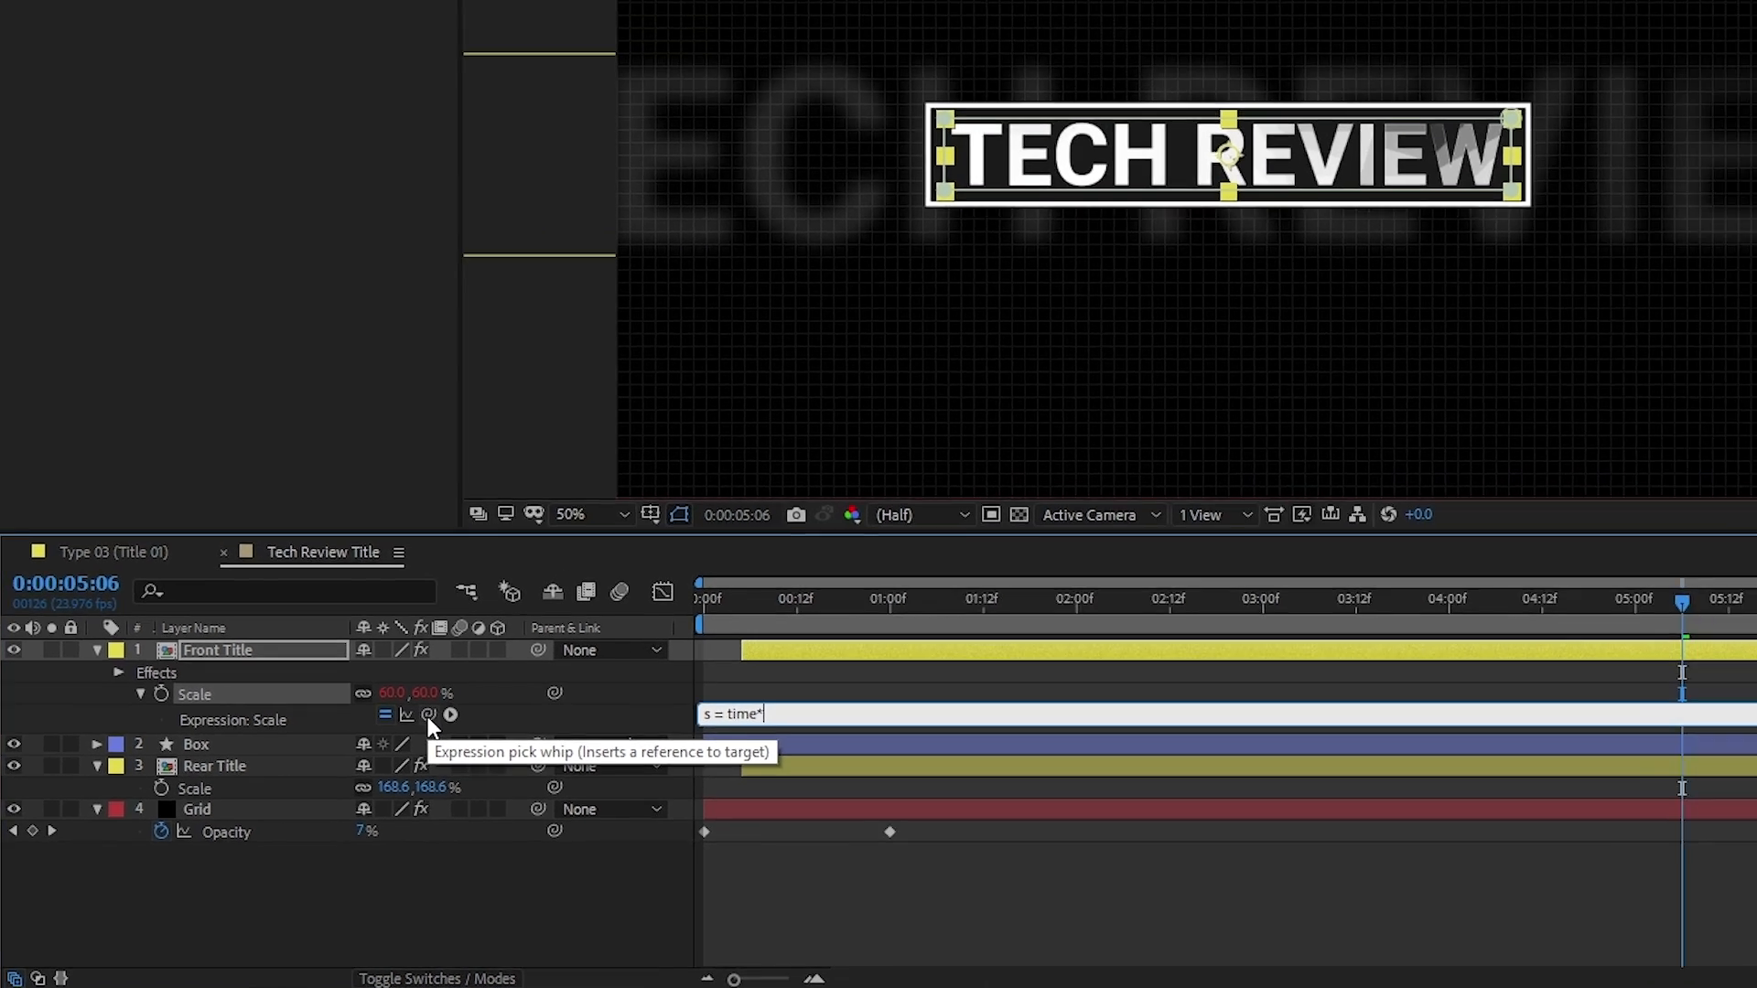
pyautogui.moveTo(428, 714); pyautogui.dragTo(96, 0)
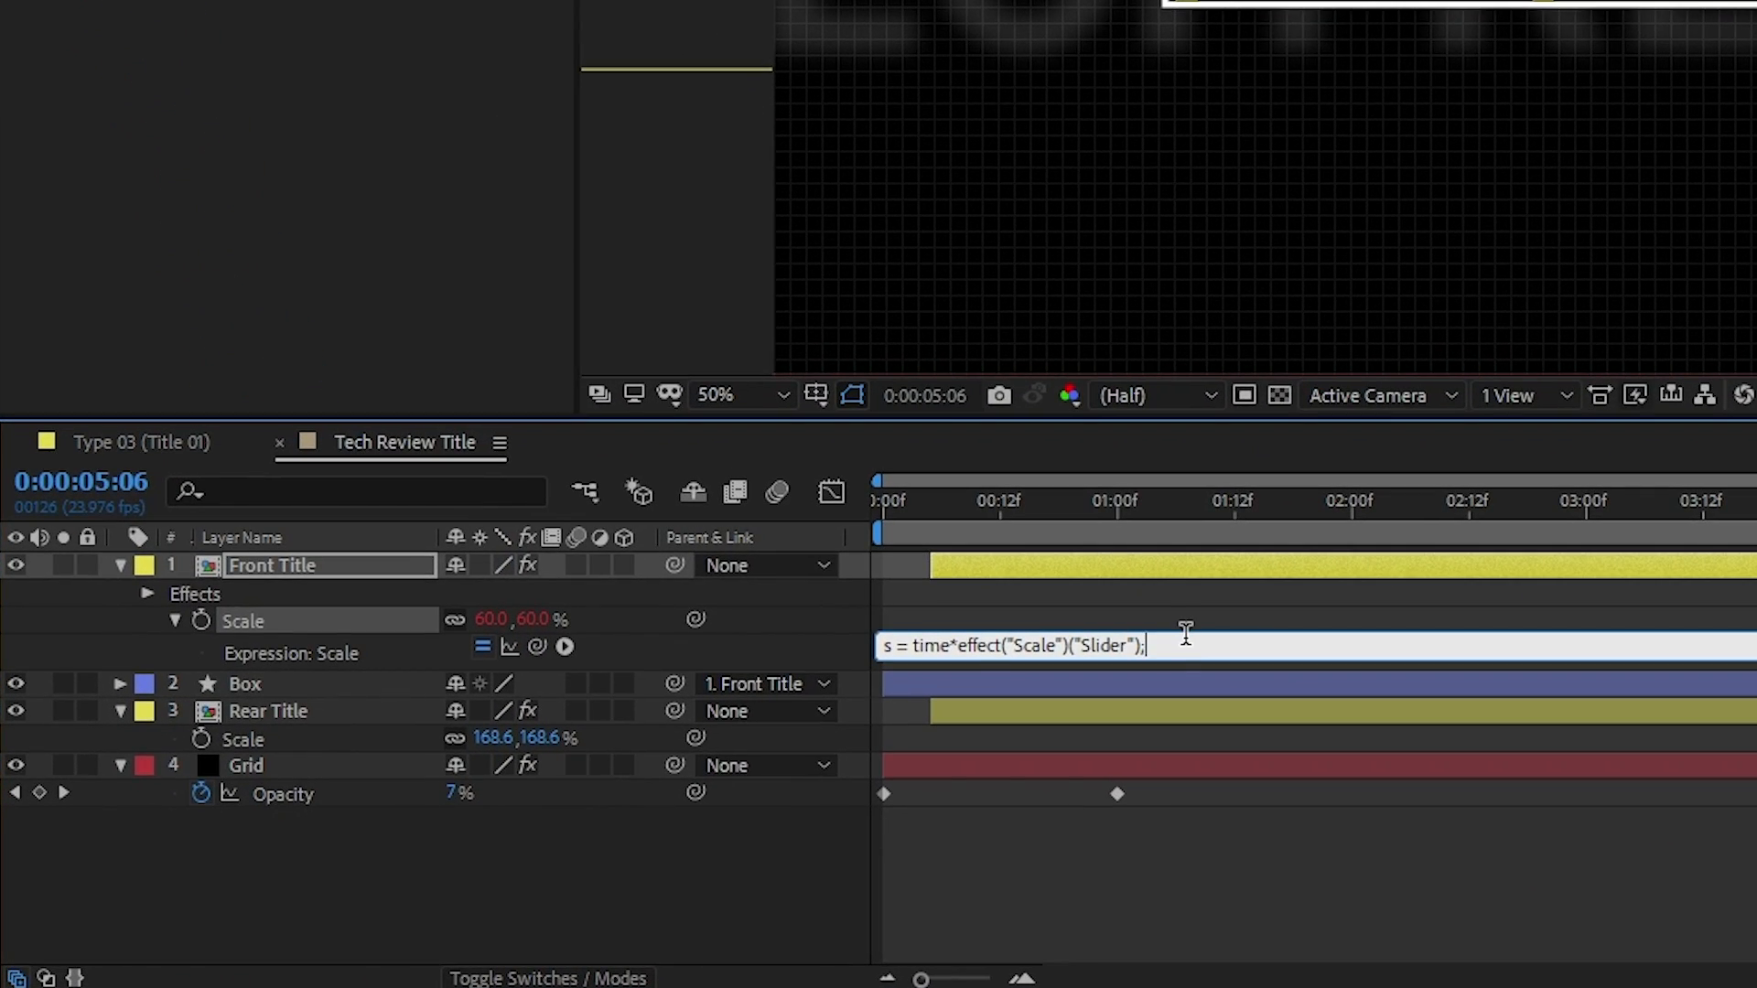
pyautogui.press('Return')
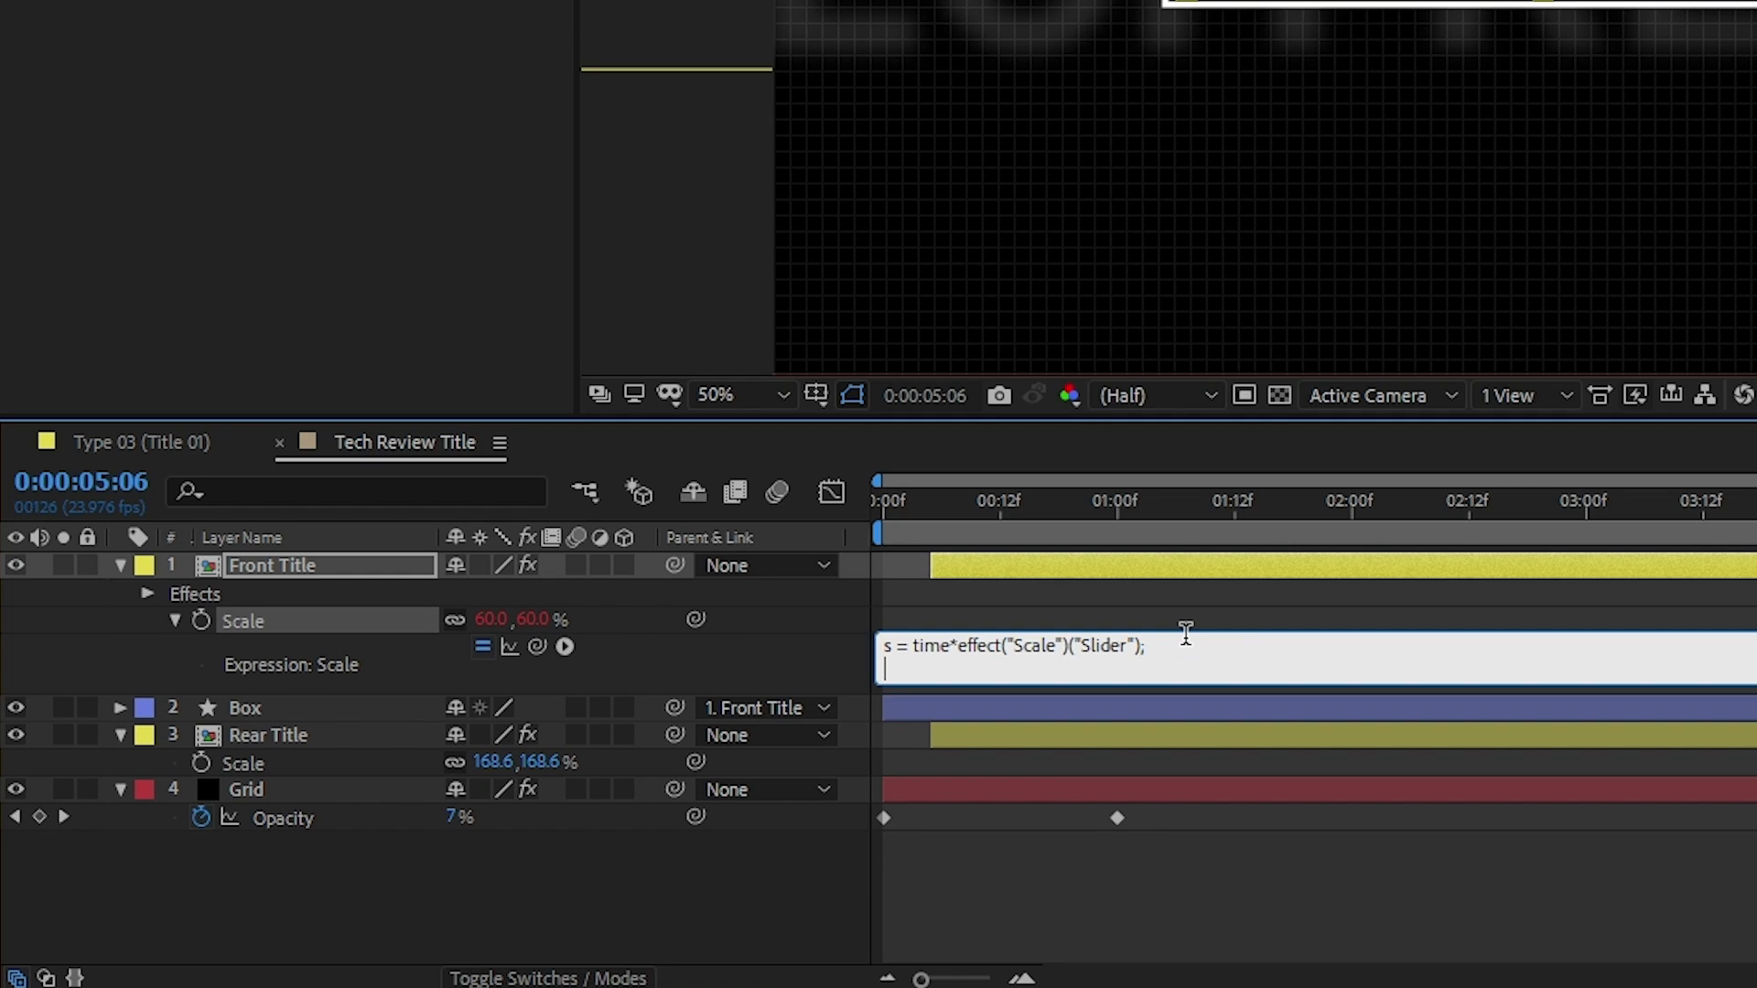
pyautogui.write('value+[s,s')
pyautogui.press('KP_Enter')
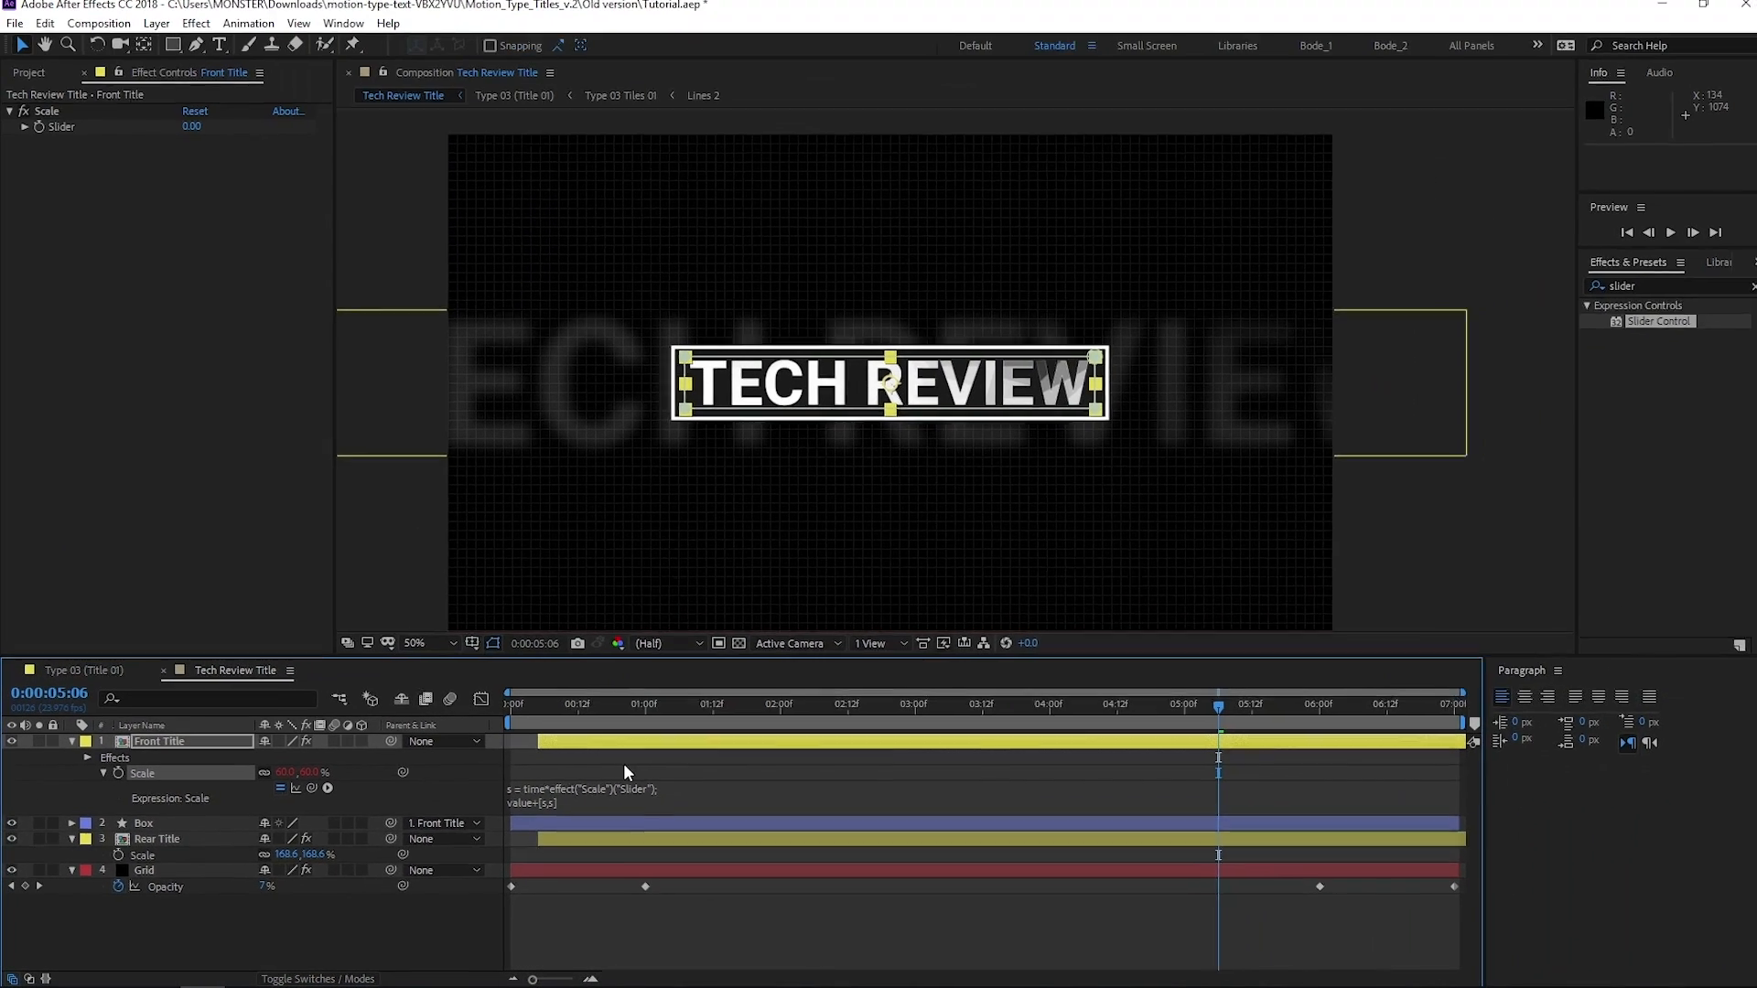
# Solo the Front Title layer, scrub through its animation, and set its Scale slider to 1
pyautogui.moveTo(694, 709); pyautogui.dragTo(1154, 736)
pyautogui.click(39, 743)
pyautogui.moveTo(570, 710); pyautogui.dragTo(914, 736)
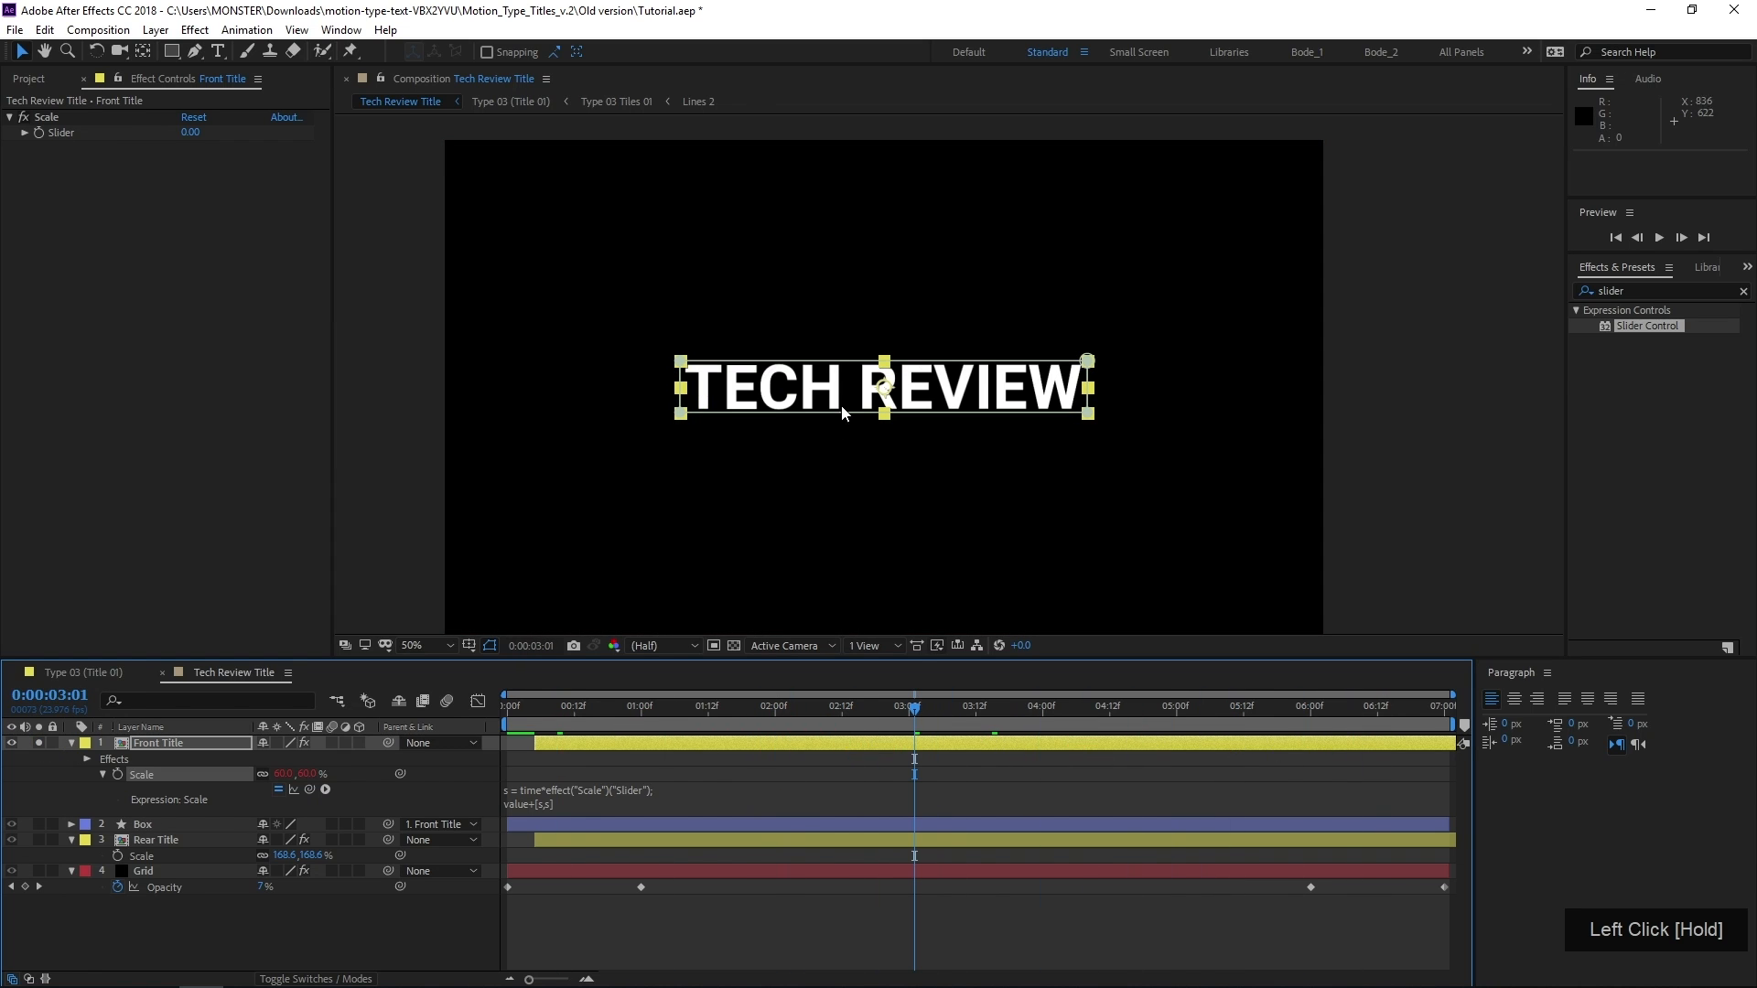
pyautogui.click(188, 133)
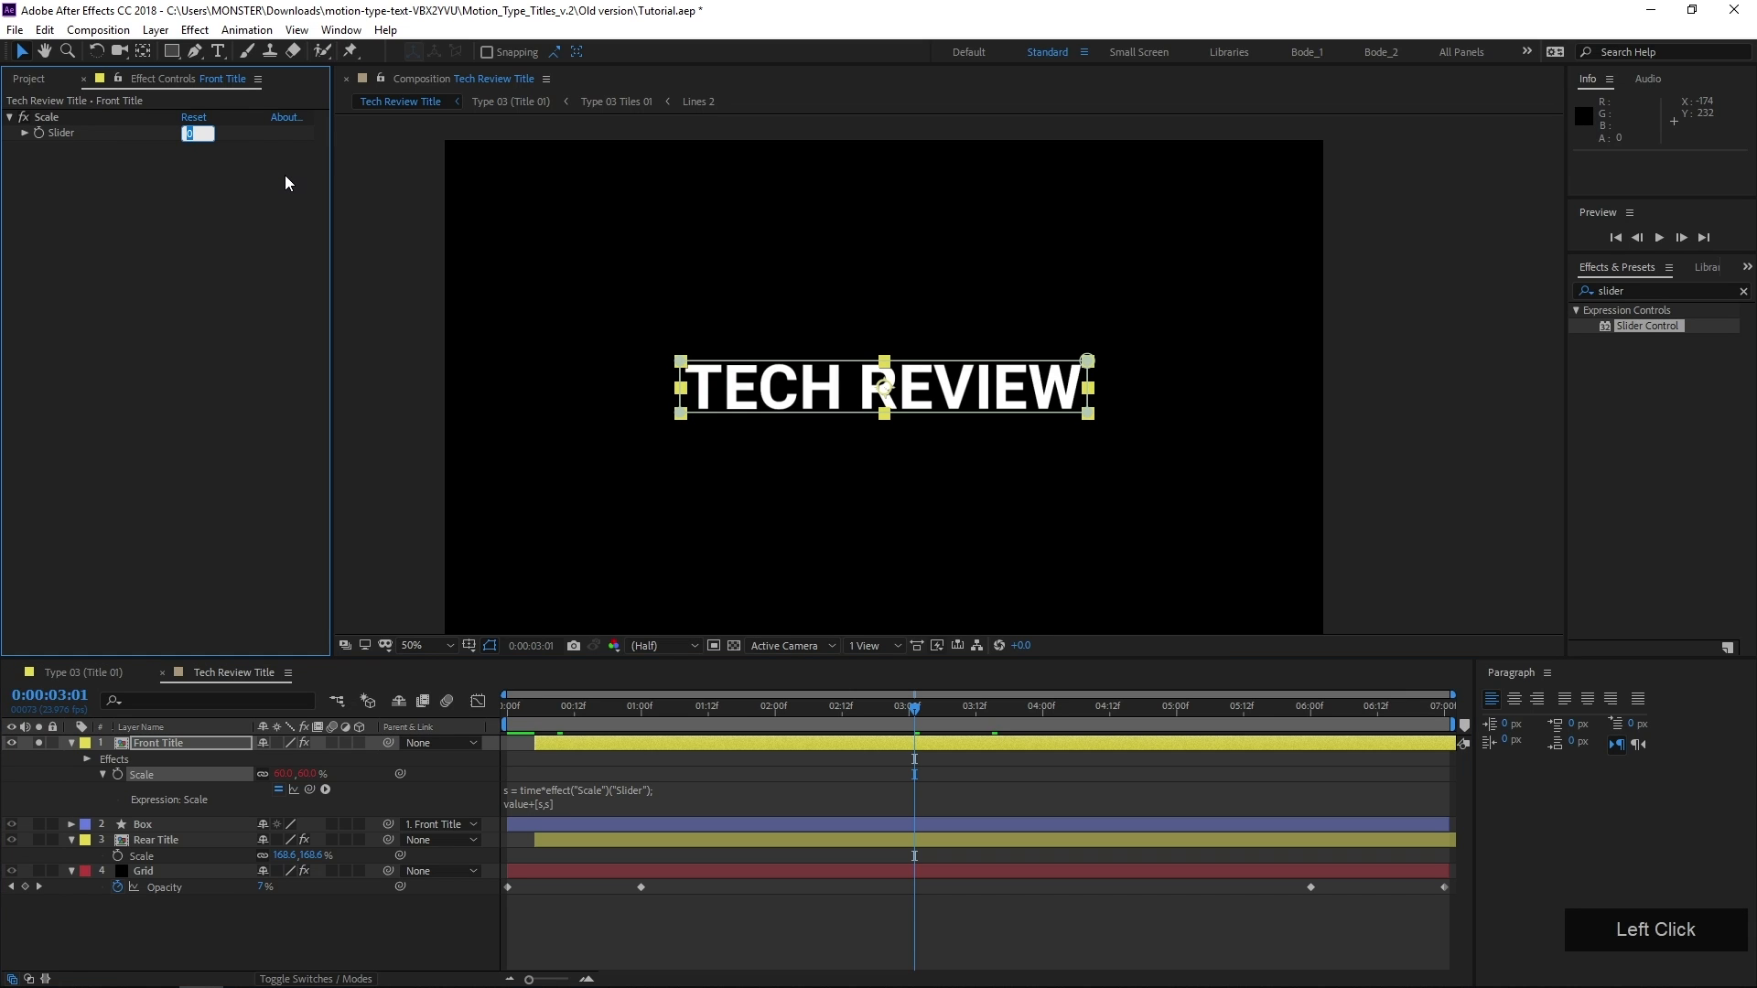
pyautogui.write('1')
pyautogui.press('KP_Enter')
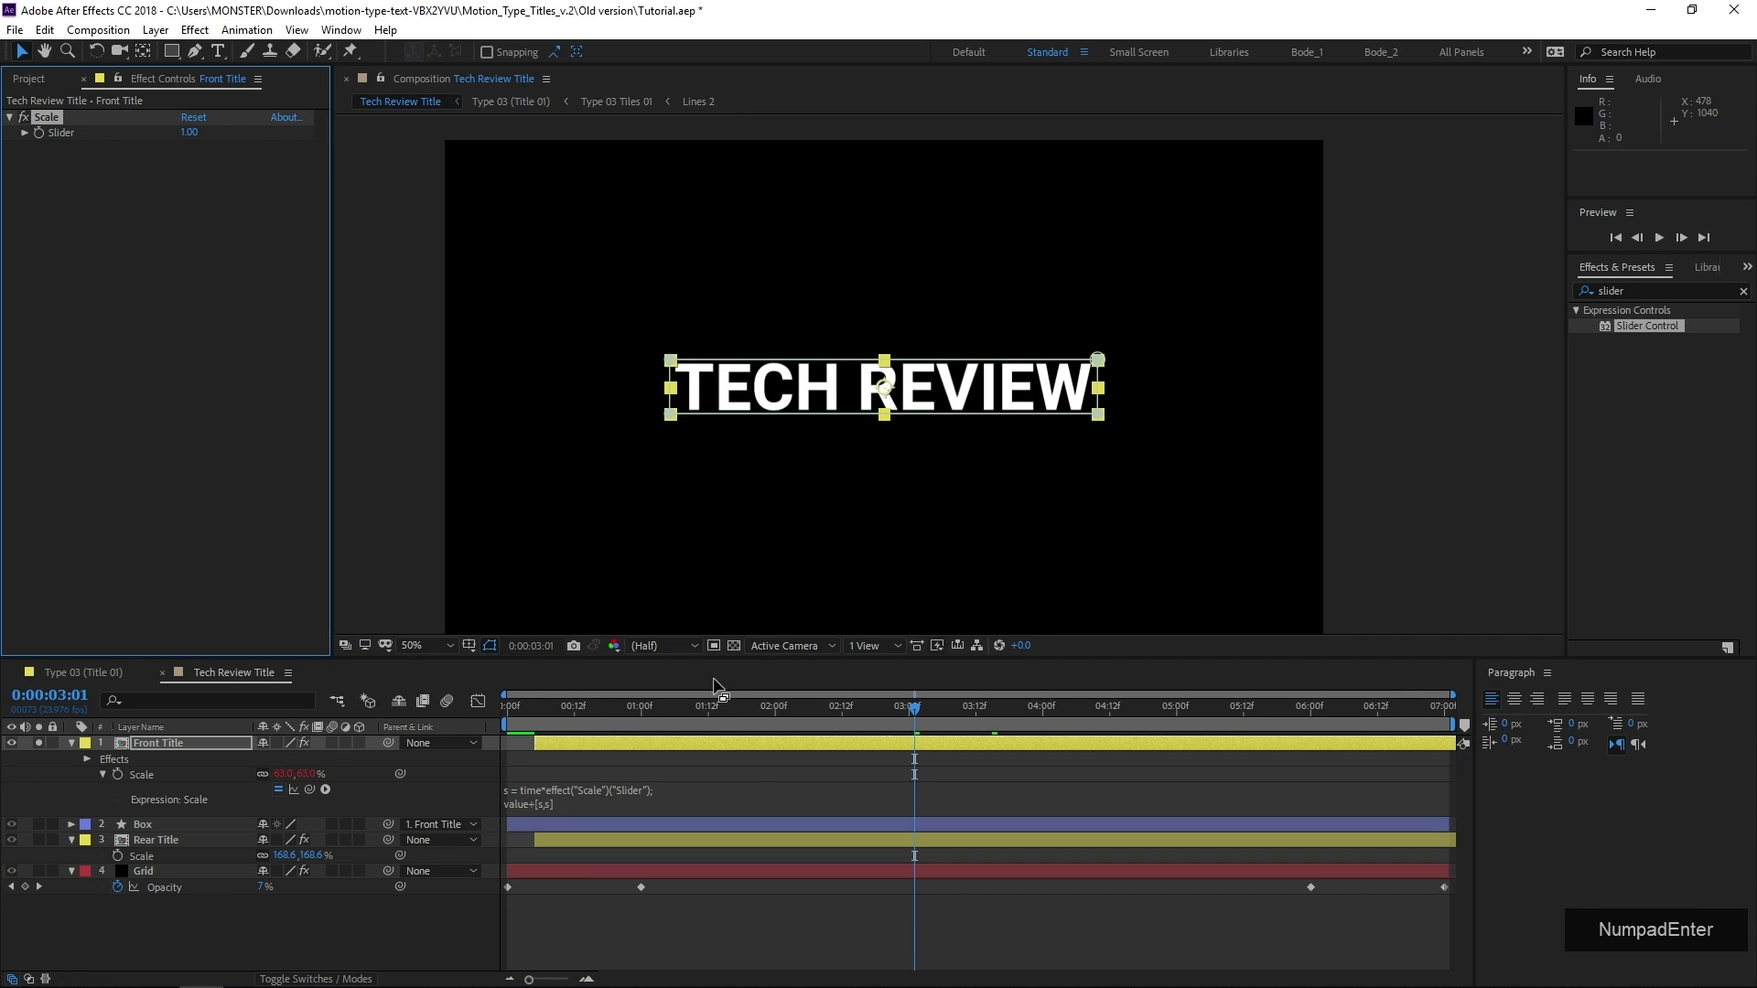
# Preview the soloed Front Title layer from 0:00:00:14 and turn its solo off
pyautogui.click(580, 727)
pyautogui.click(587, 714)
pyautogui.click(557, 725)
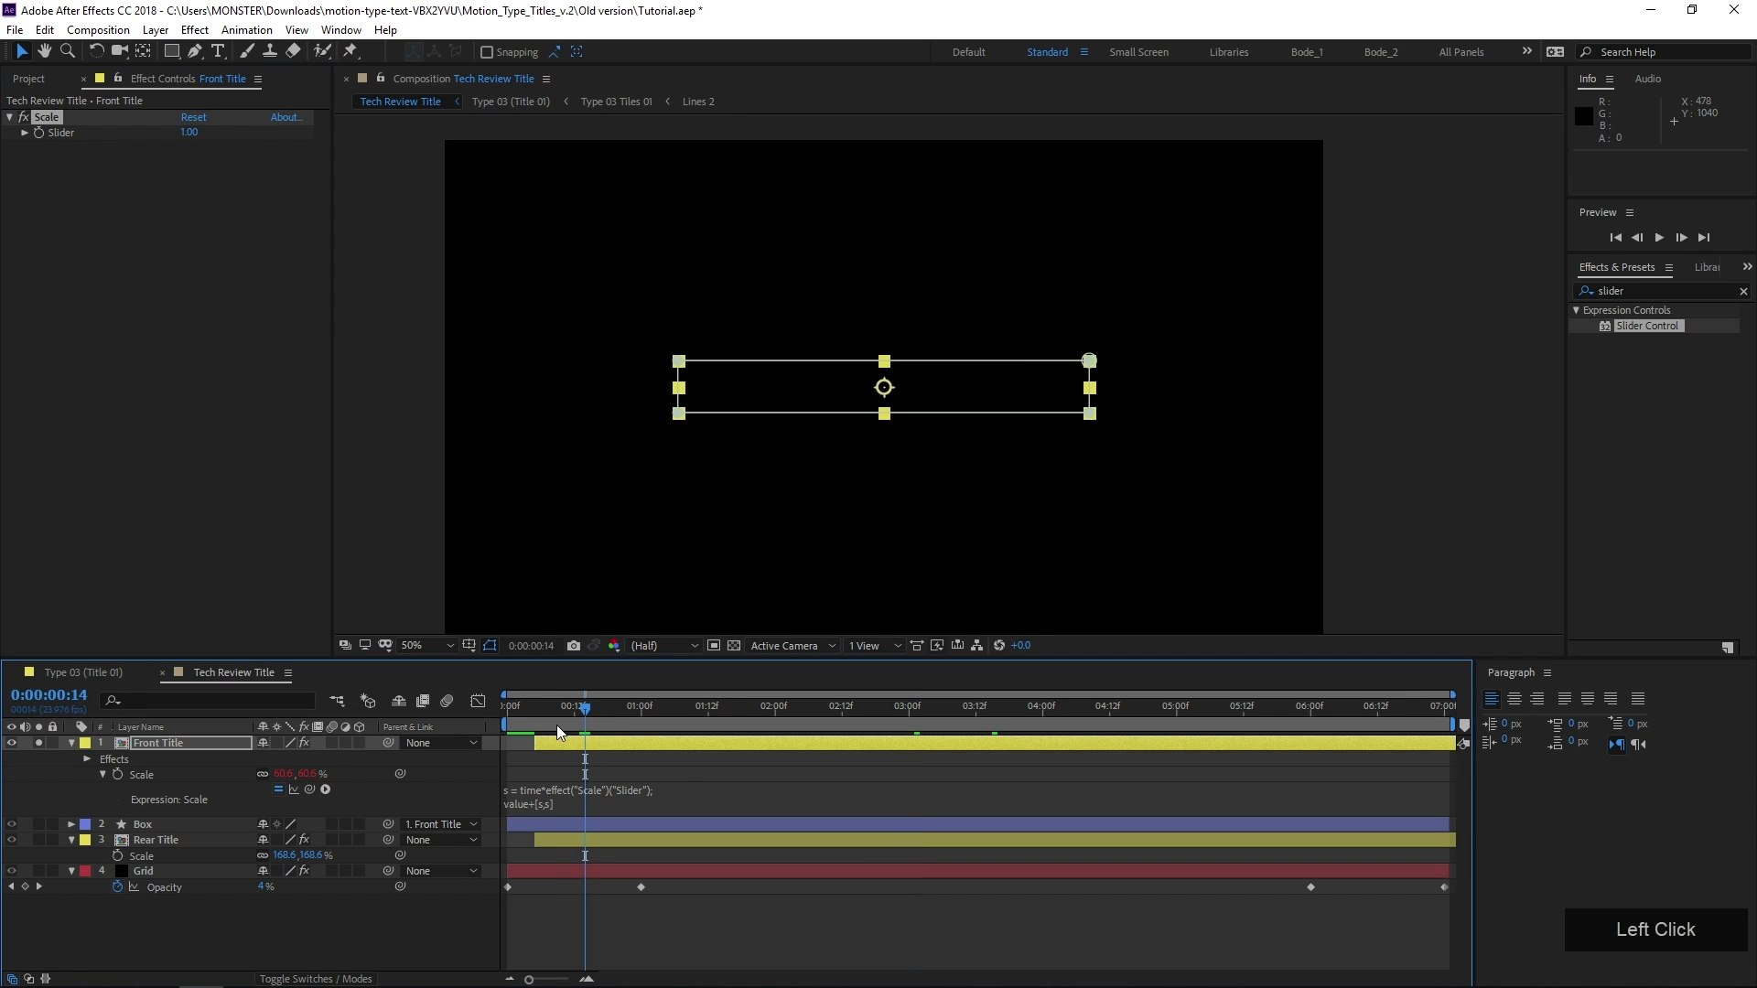
pyautogui.press('space')
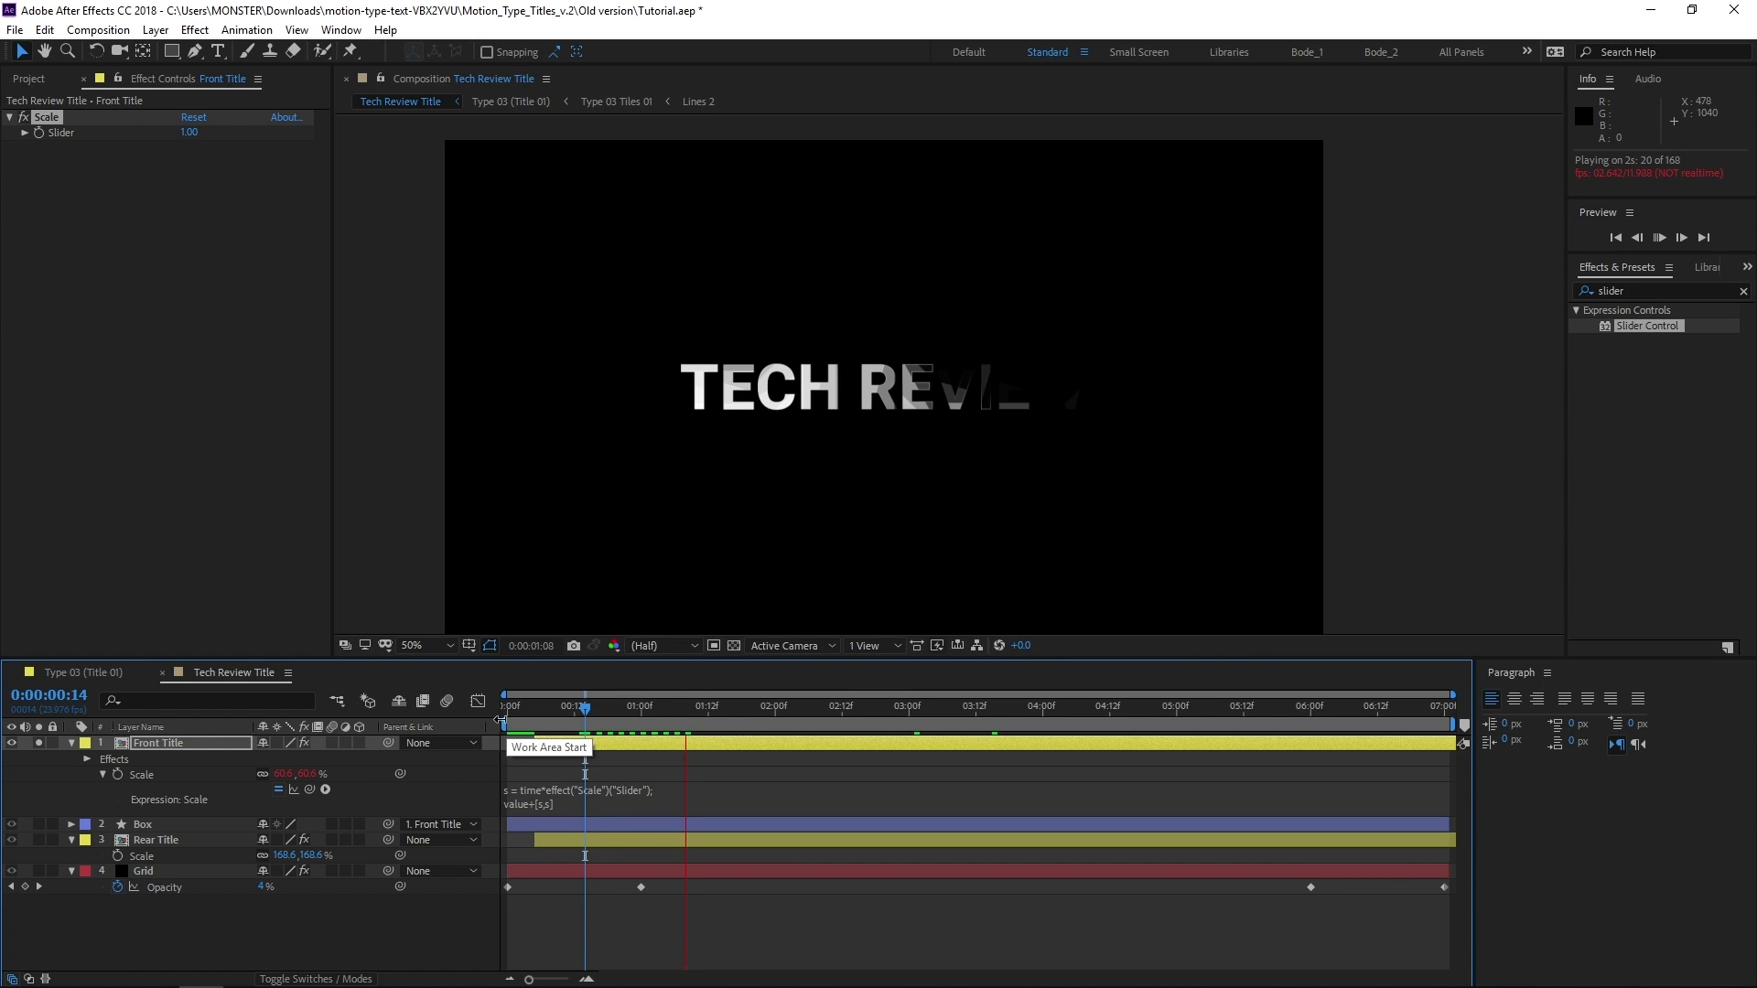
pyautogui.press('space')
pyautogui.click(39, 742)
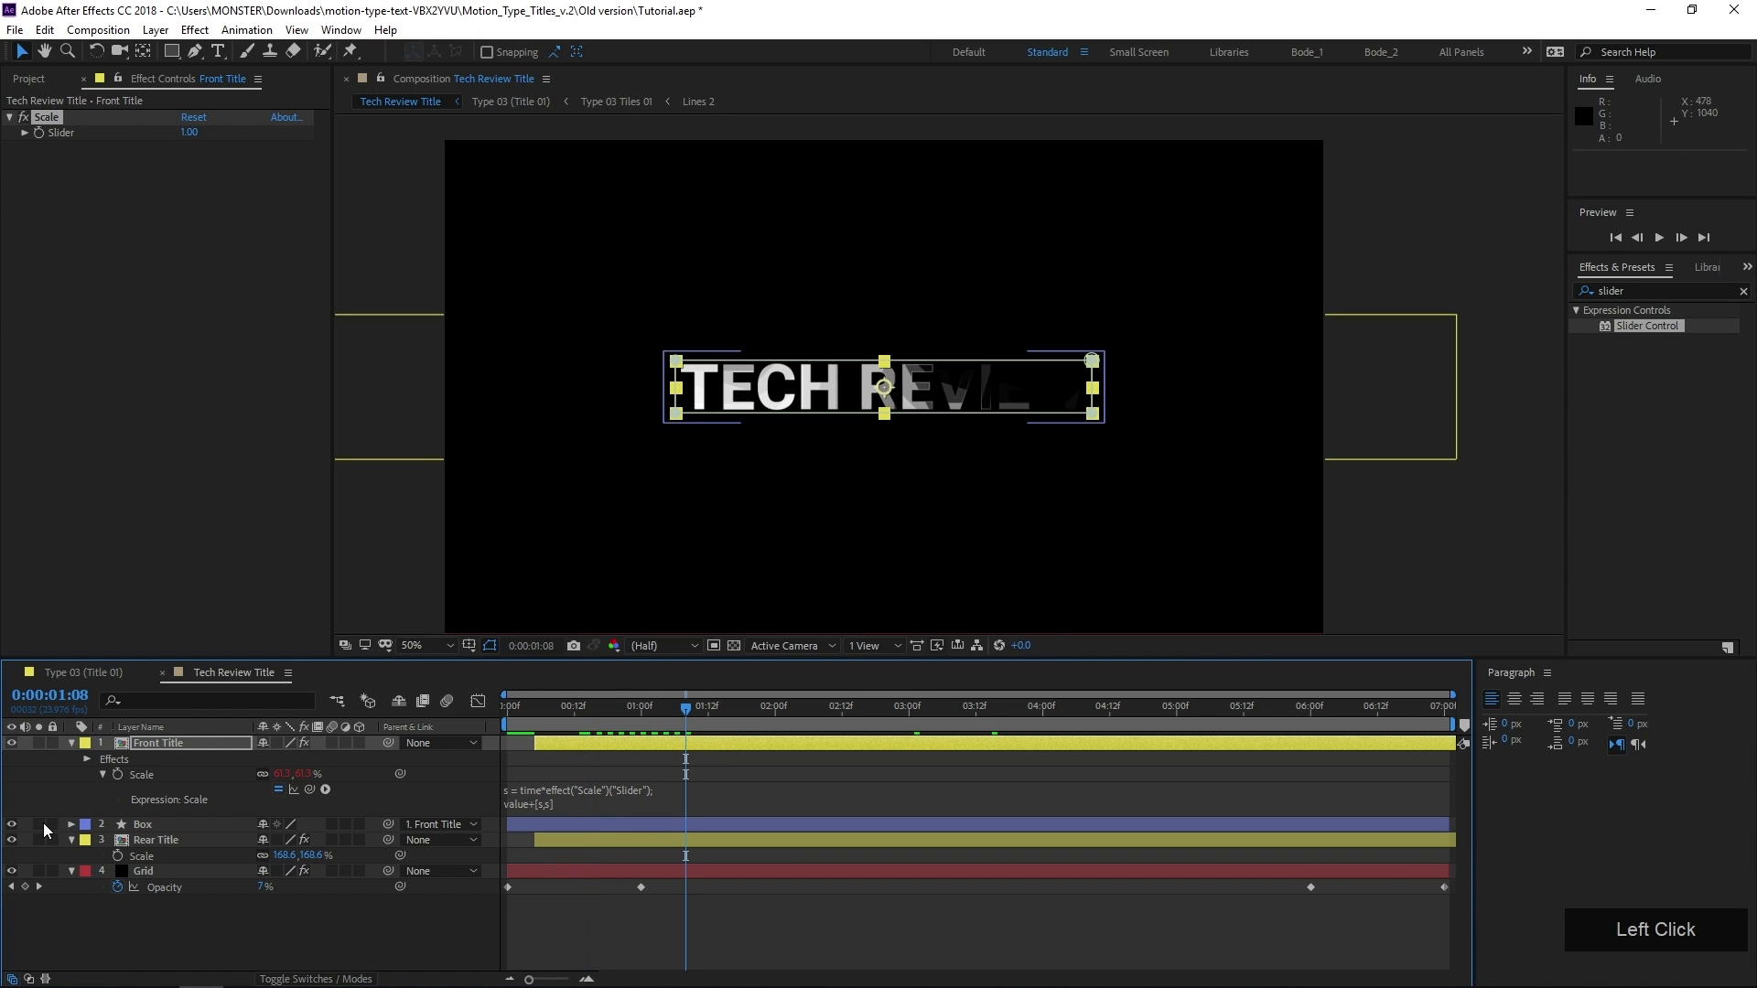
# Preview the Box layer alone from 0:00:00:02, then unsolo it and scrub through the full composition
pyautogui.click(39, 825)
pyautogui.moveTo(591, 727); pyautogui.dragTo(519, 722)
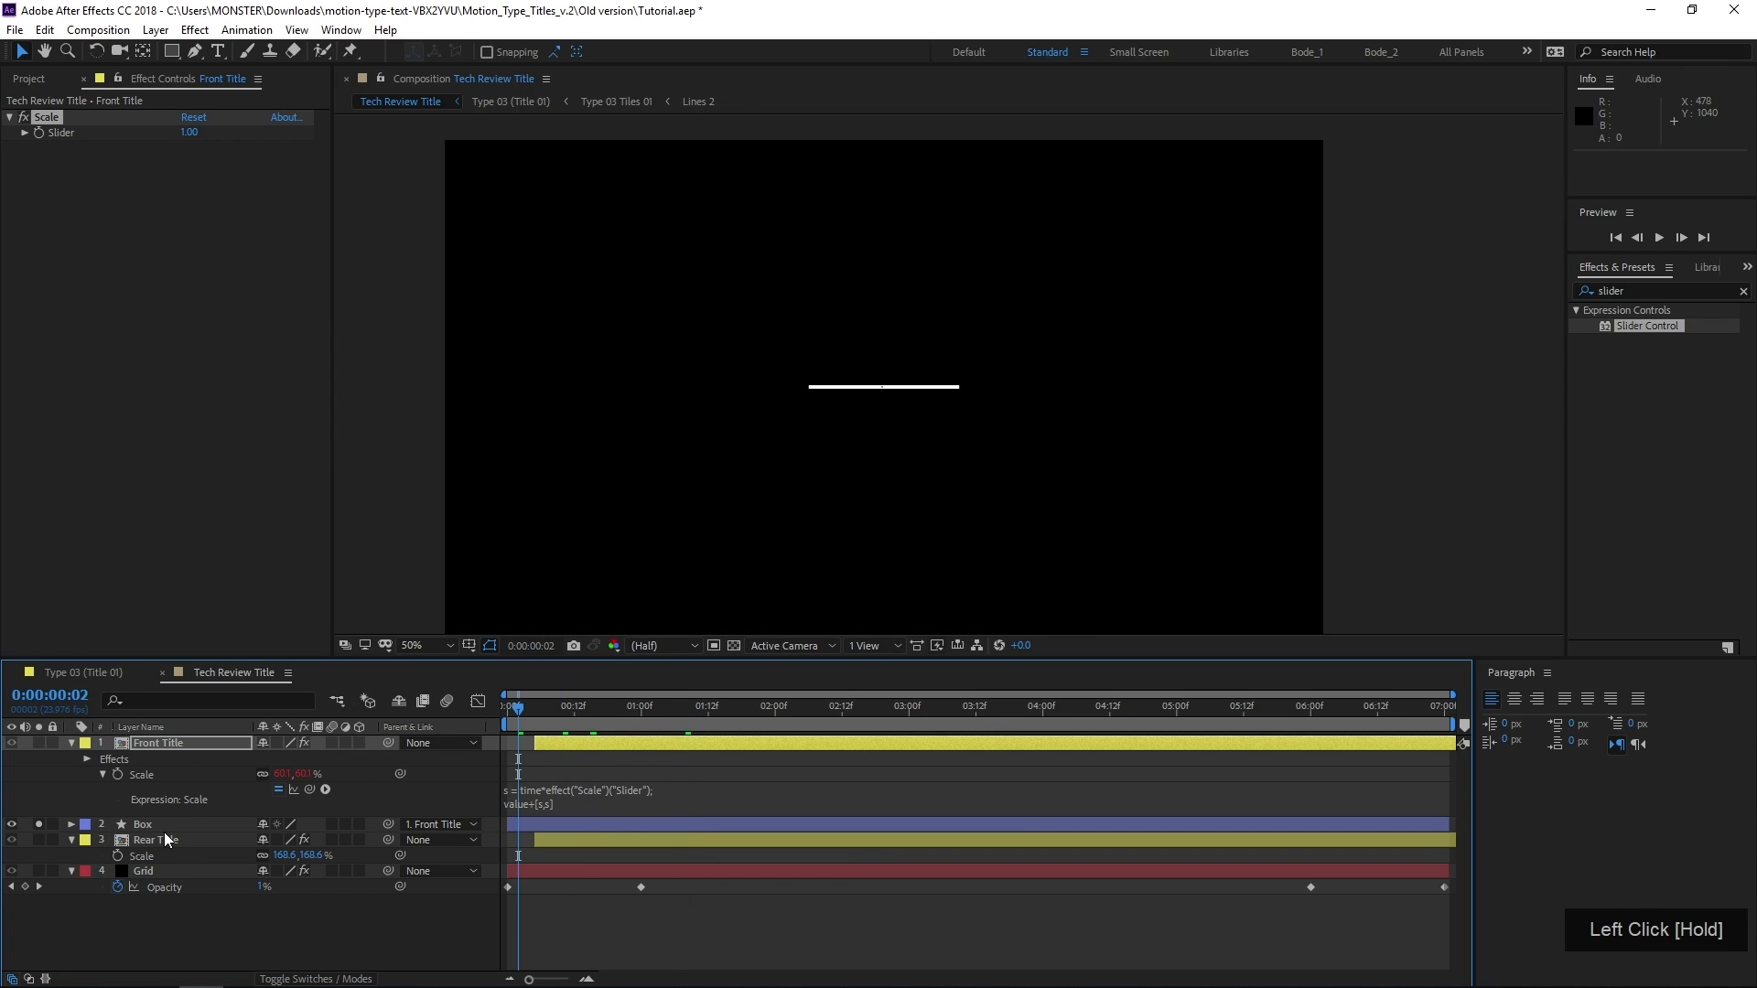
pyautogui.press('space')
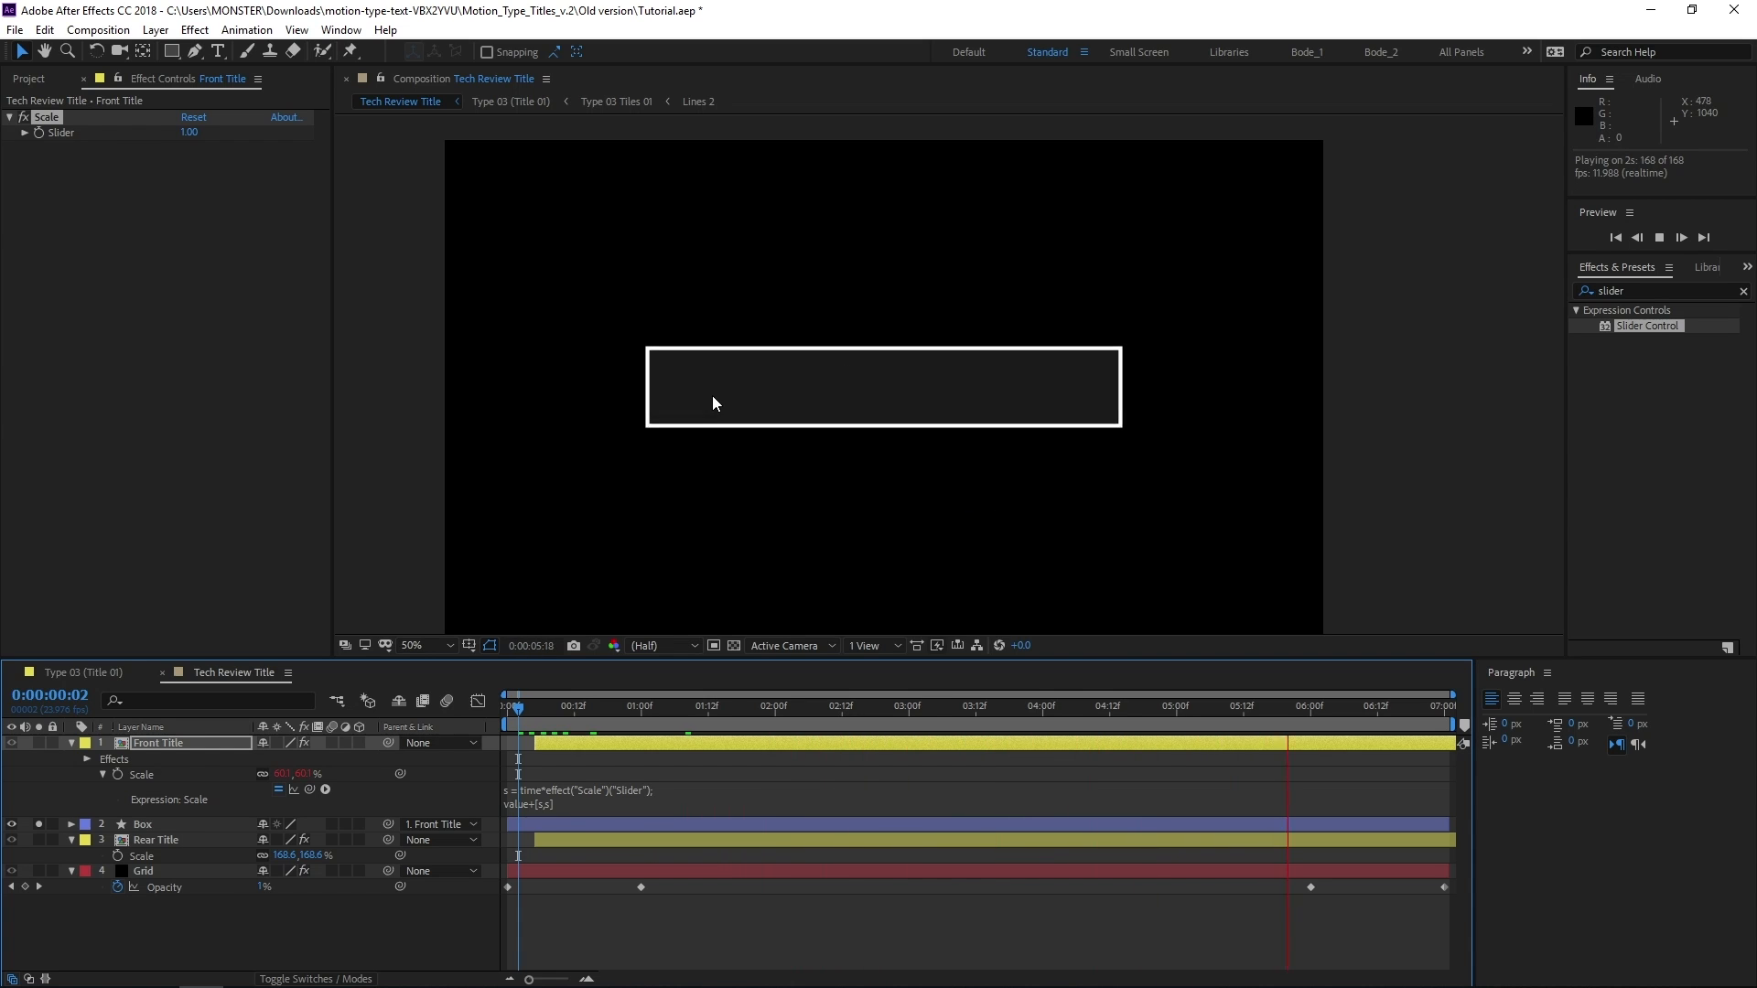
pyautogui.press('space')
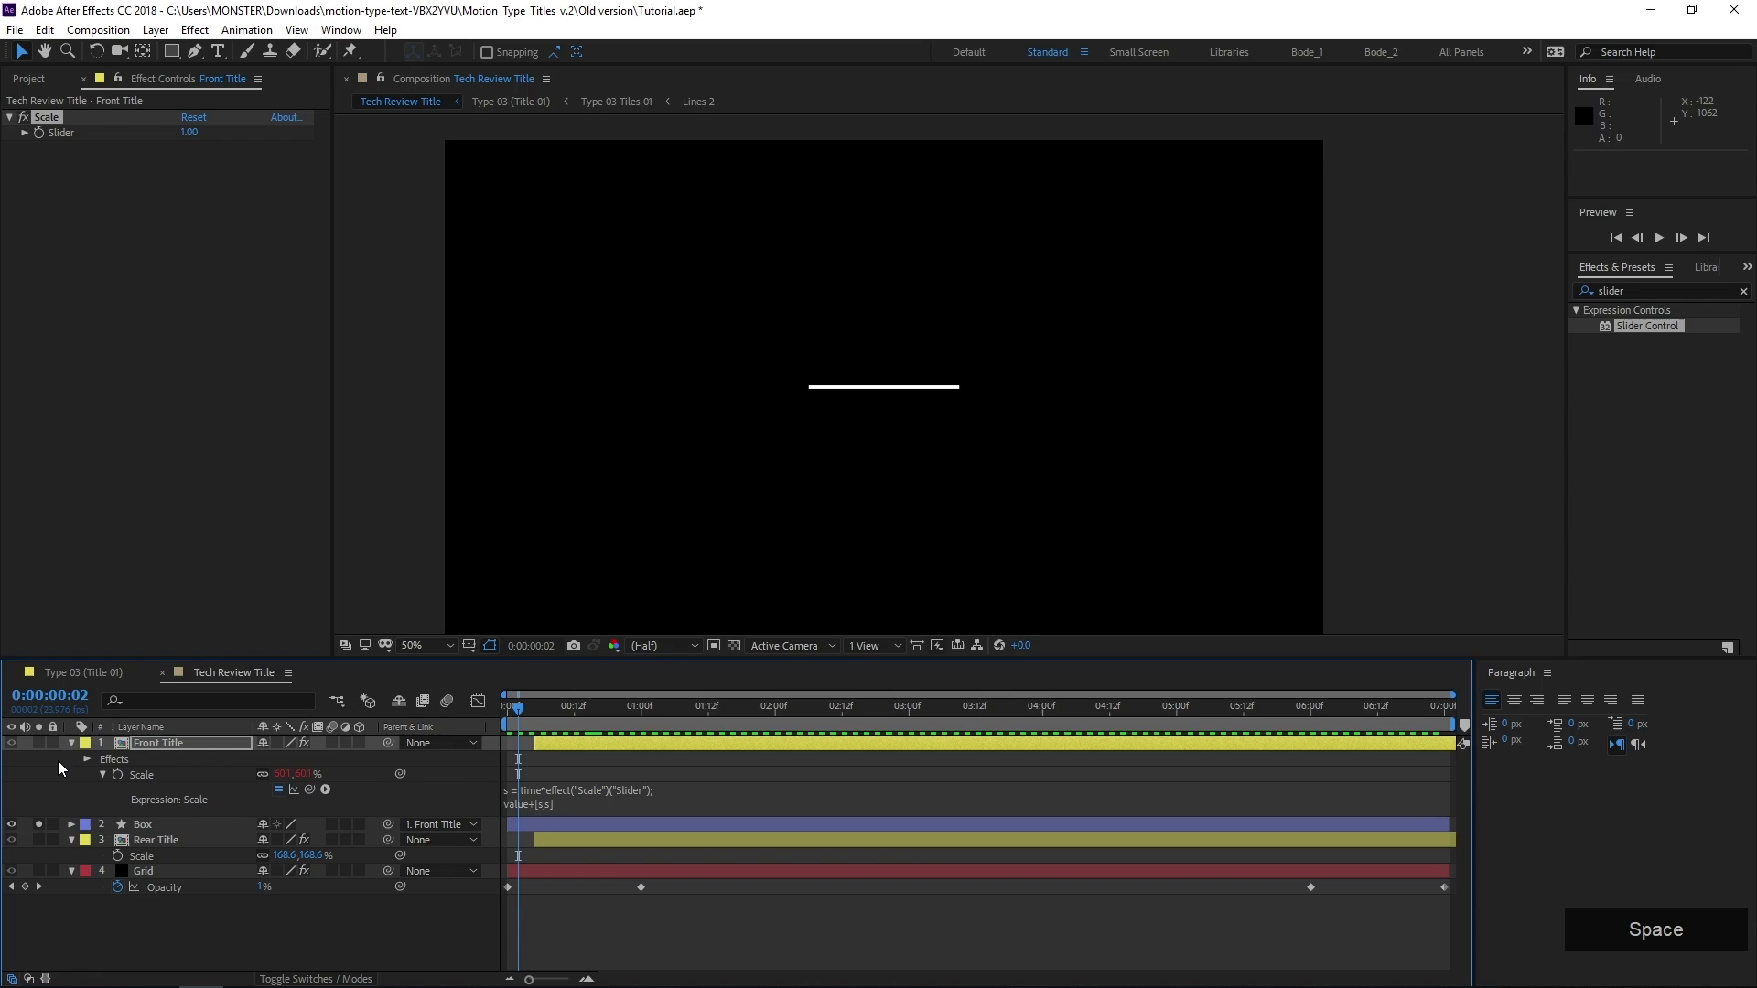
pyautogui.click(38, 824)
pyautogui.moveTo(562, 714); pyautogui.dragTo(659, 814)
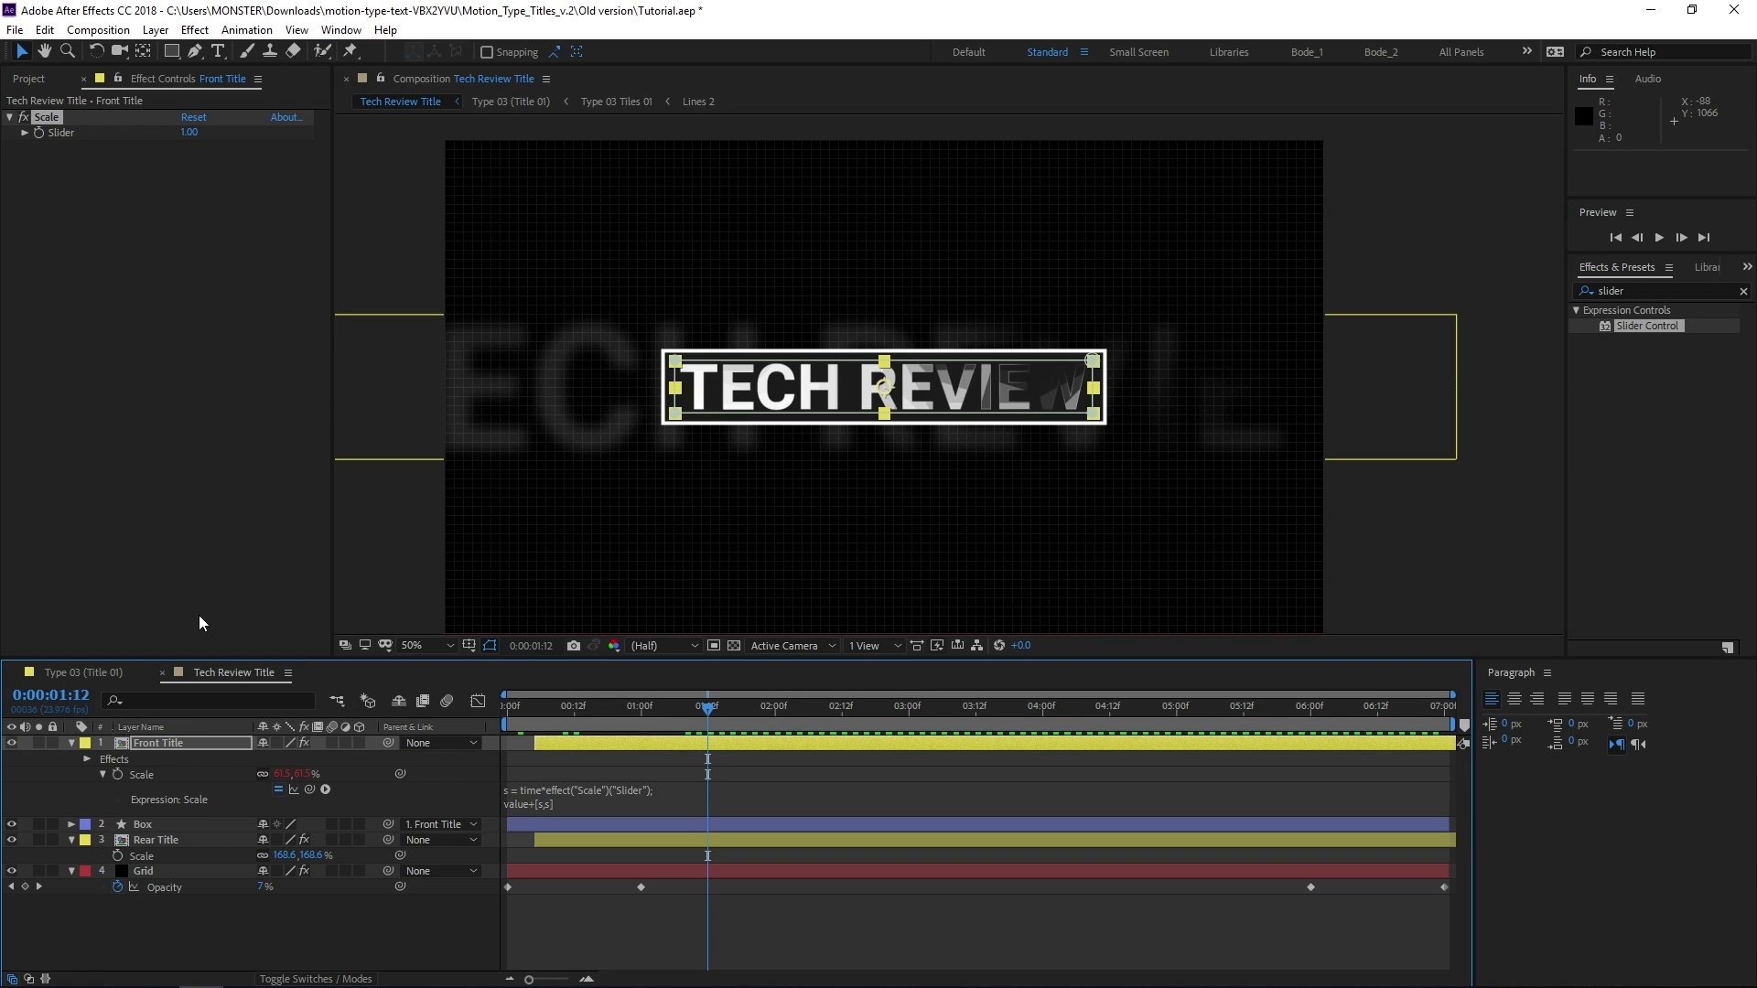
# Copy the Scale slider effect from the Front Title layer to the Rear Title layer
pyautogui.click(162, 743)
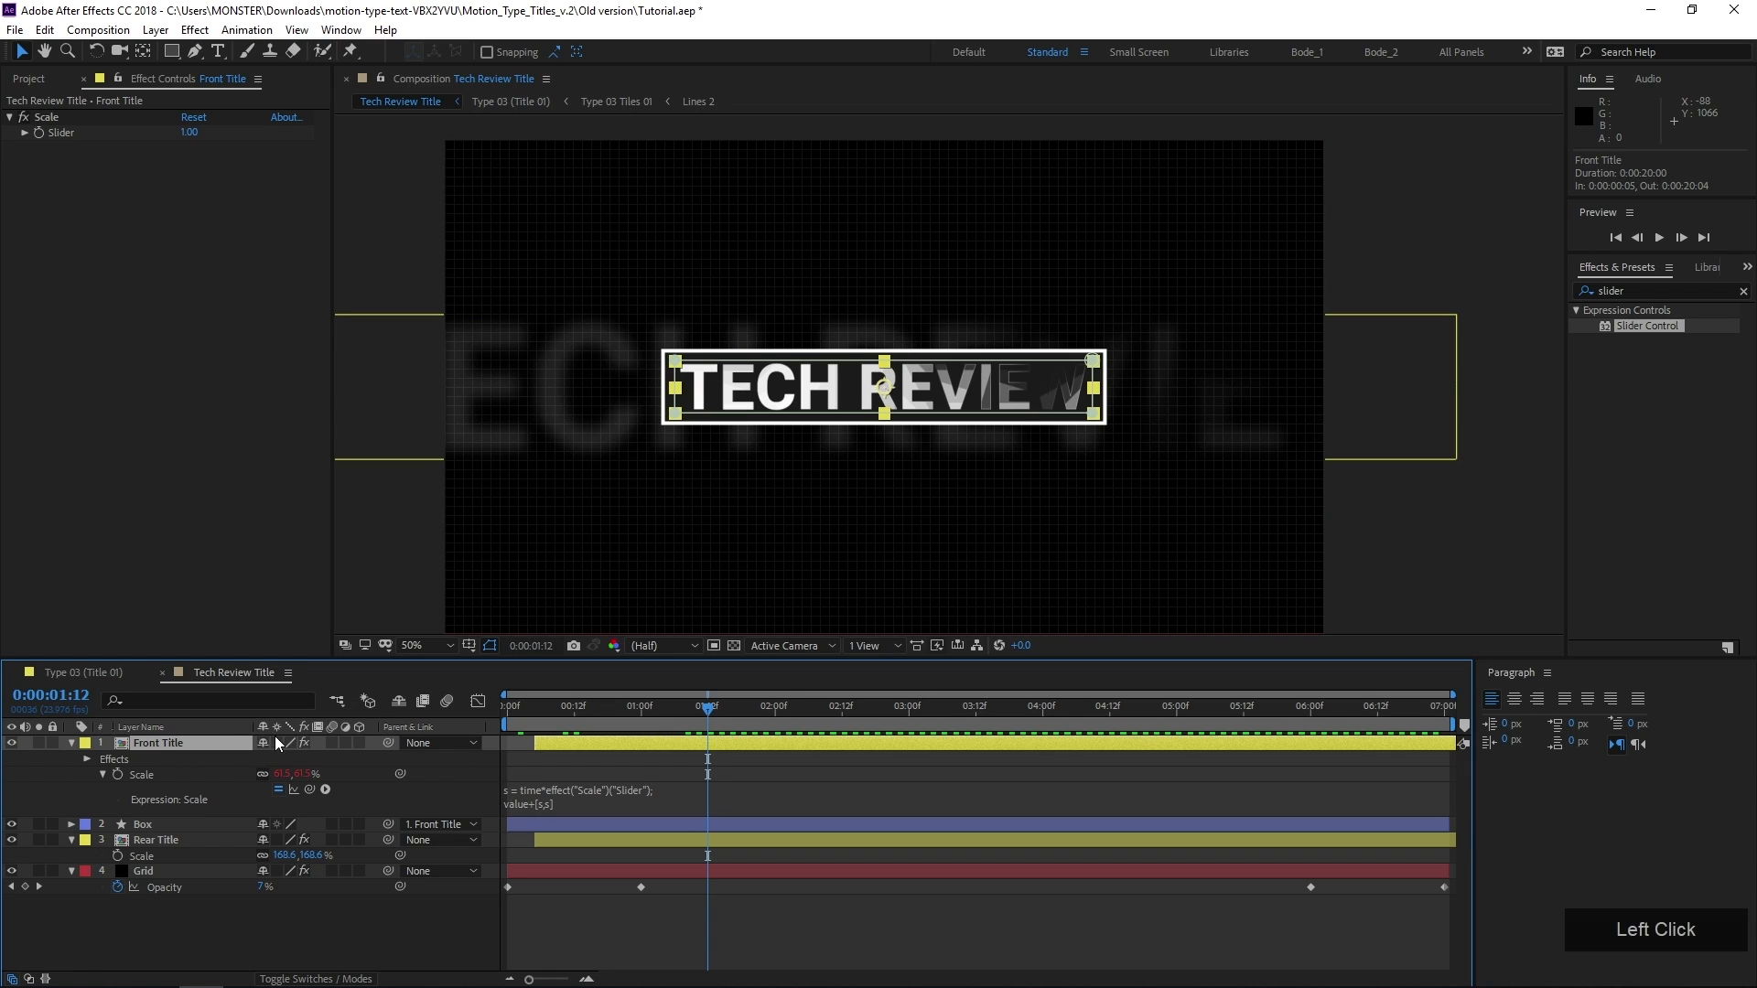
pyautogui.click(47, 117)
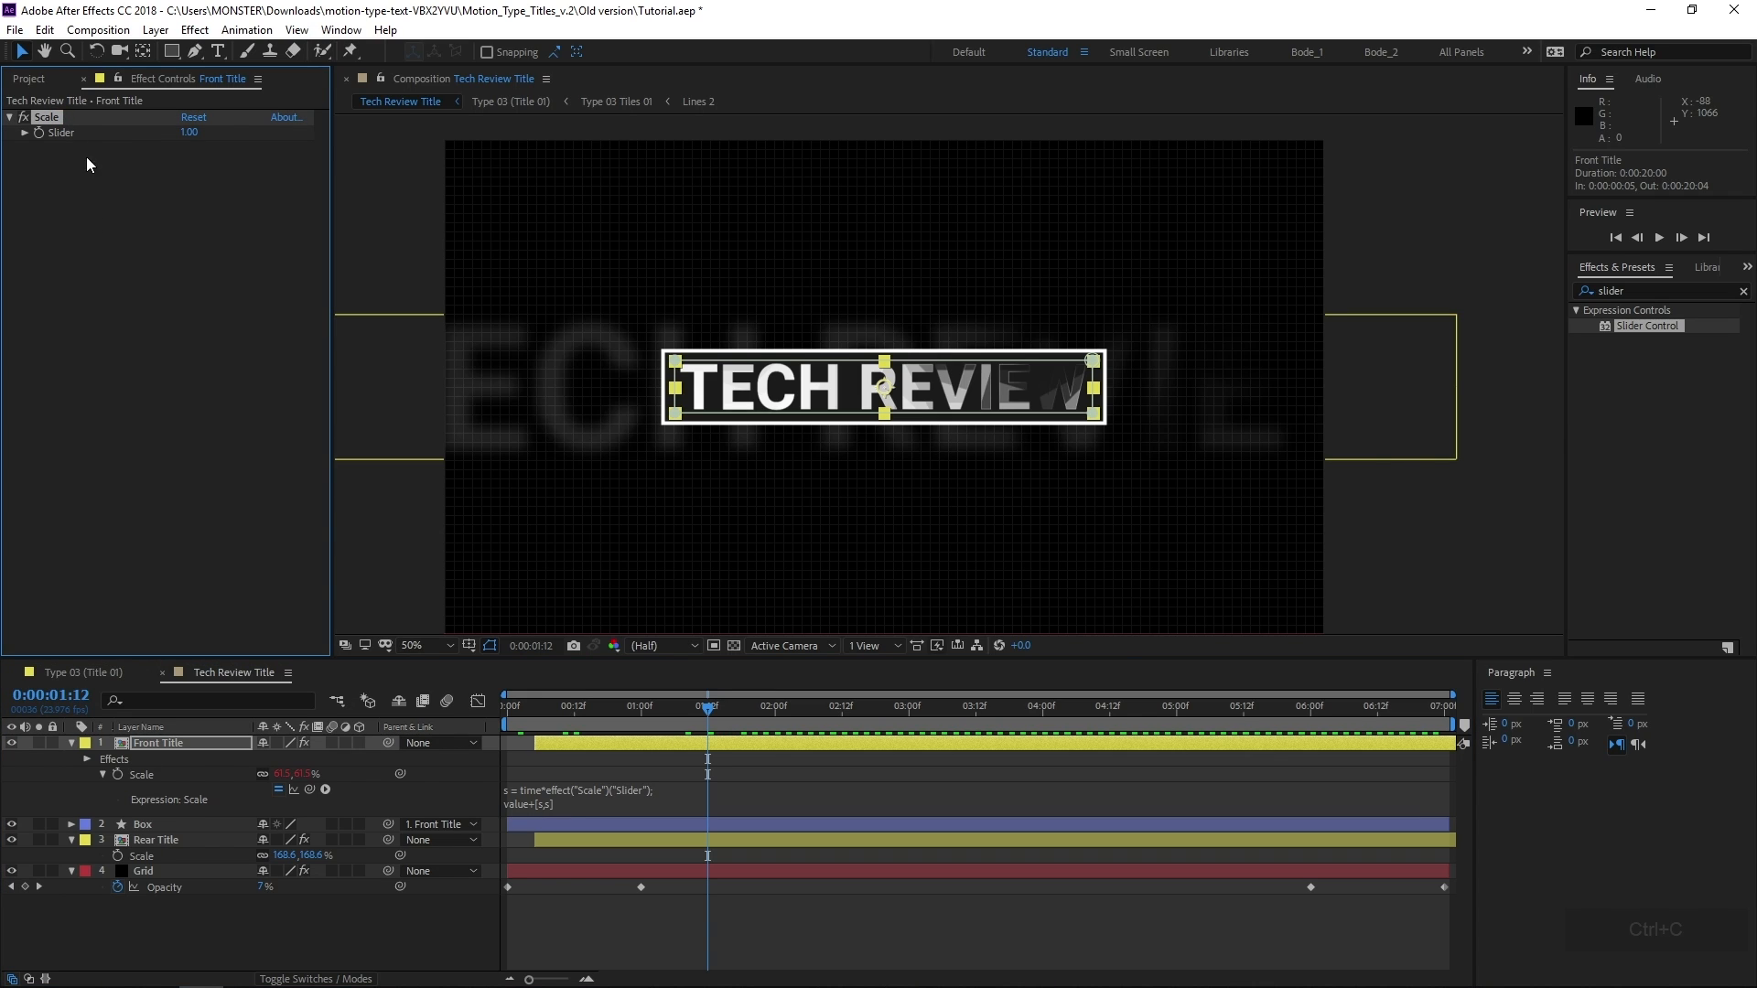
pyautogui.click(173, 839)
pyautogui.hotkey('ctrl', 'v')
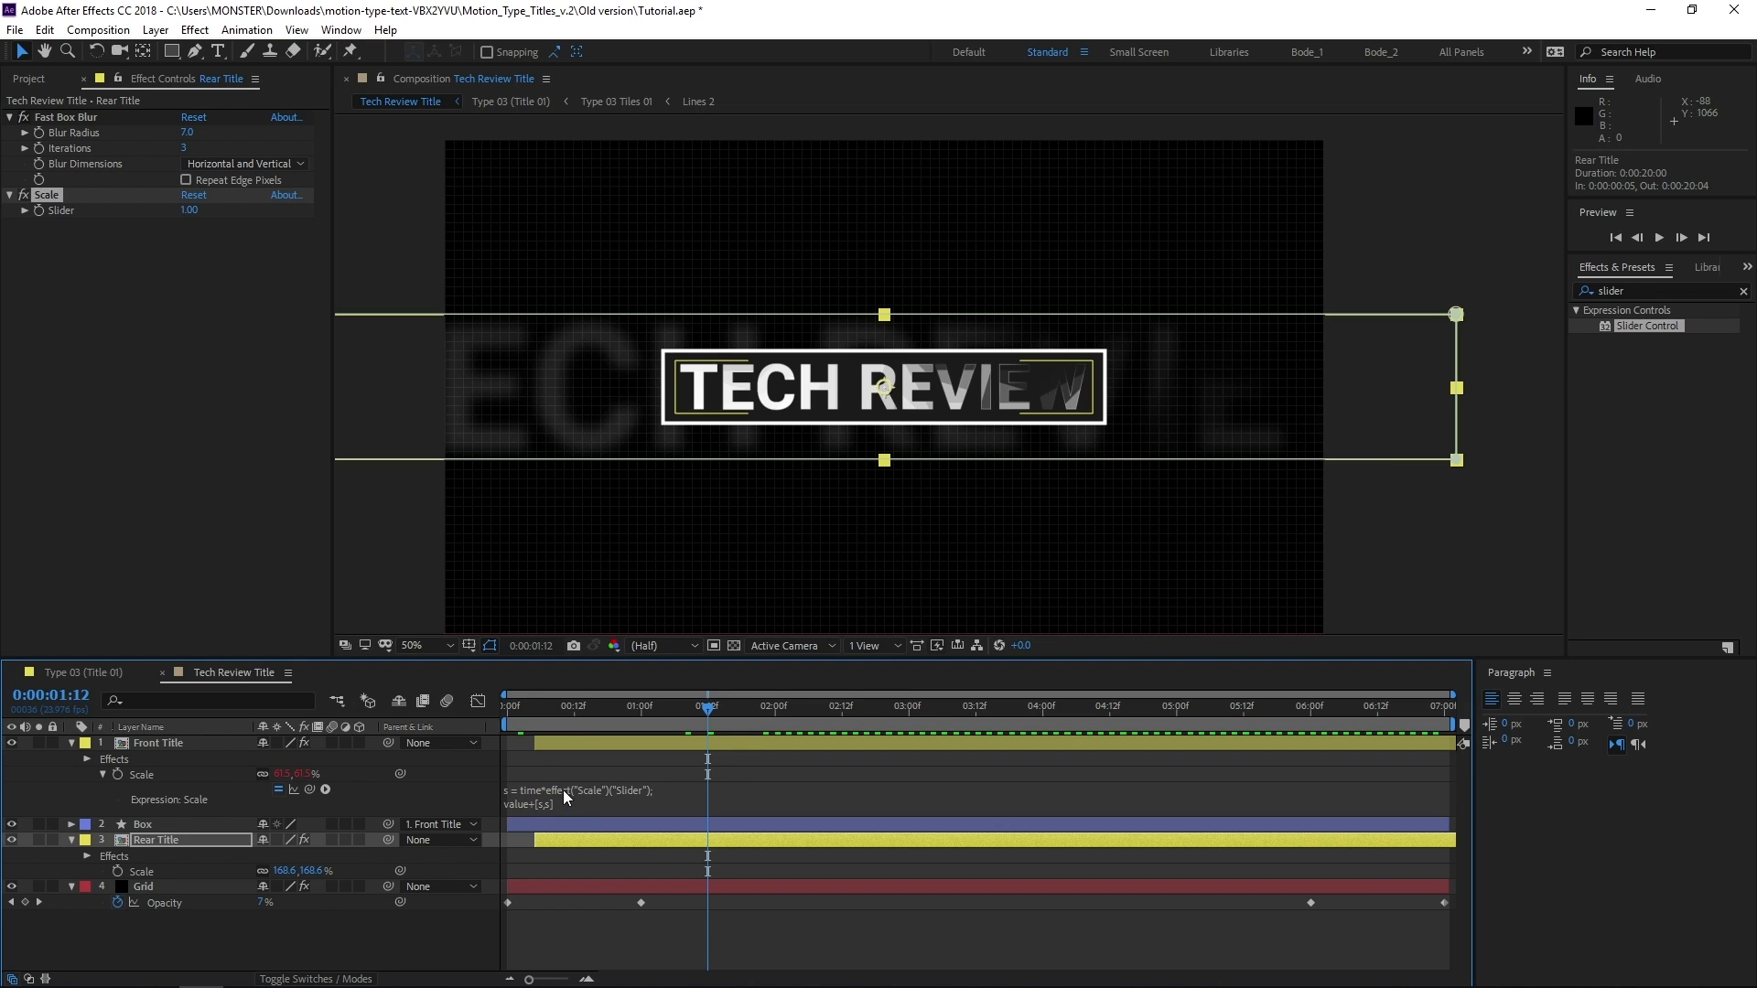
# Copy only the expression from the Front Title's Scale property and paste it onto the Rear Title's Scale property
pyautogui.click(161, 775)
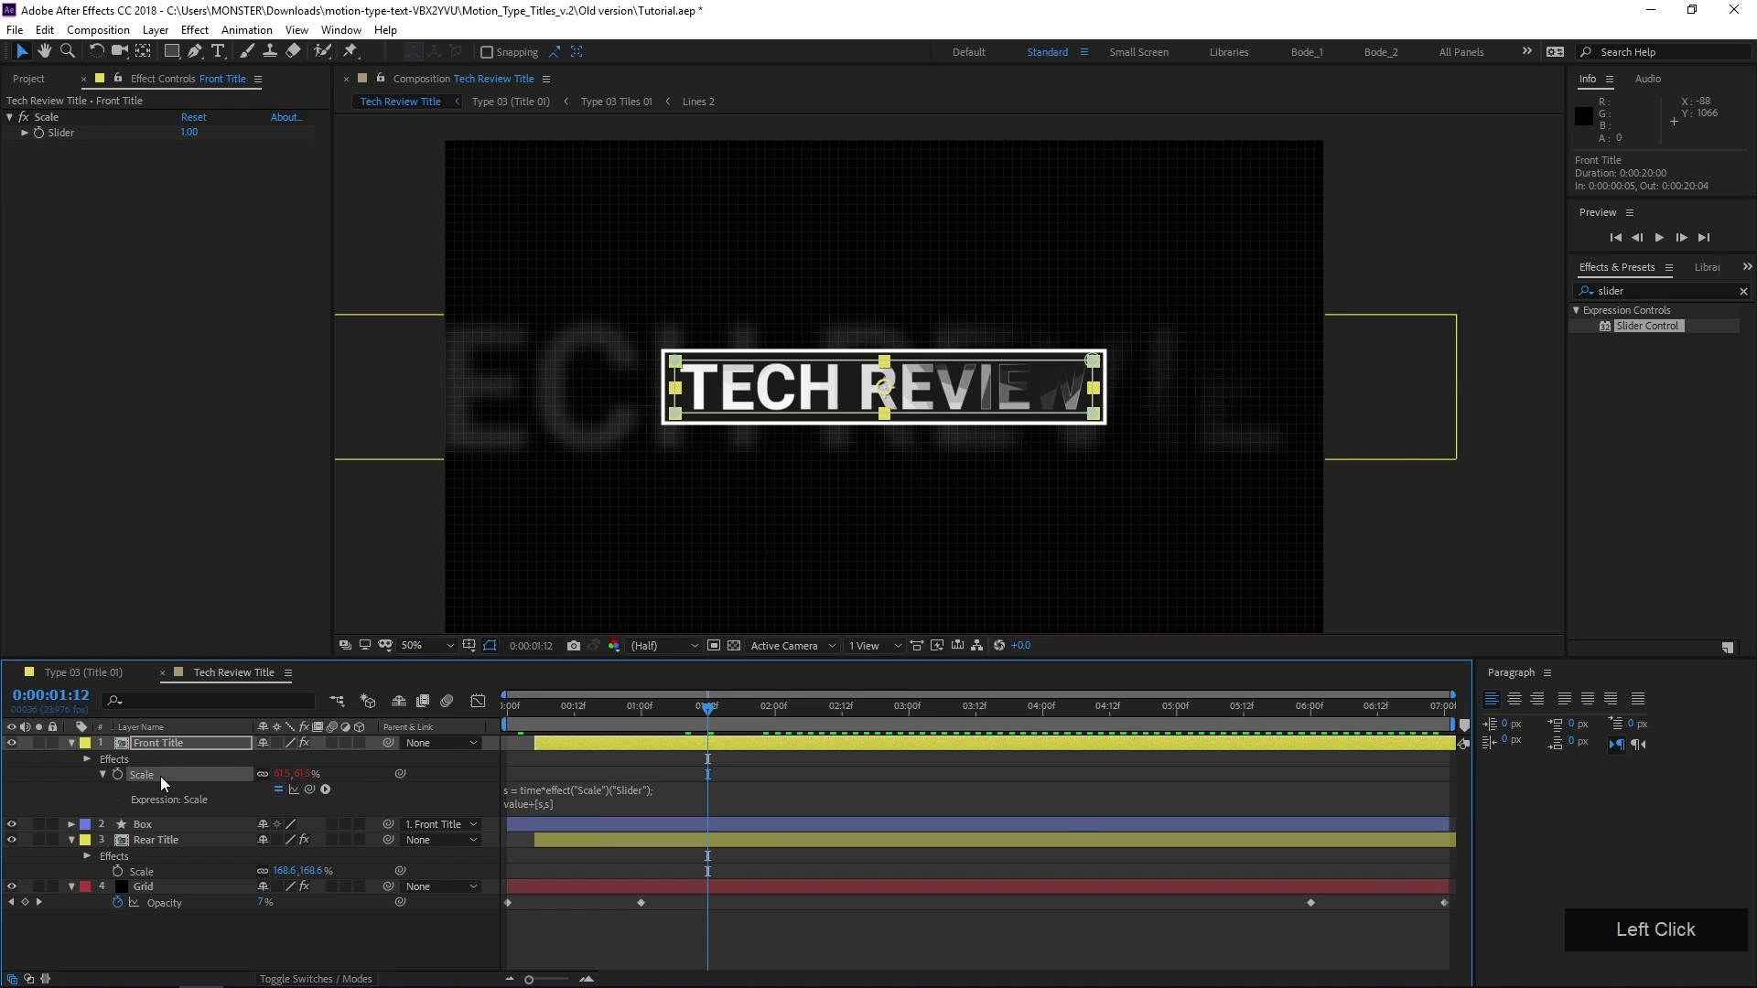
pyautogui.rightClick(164, 774)
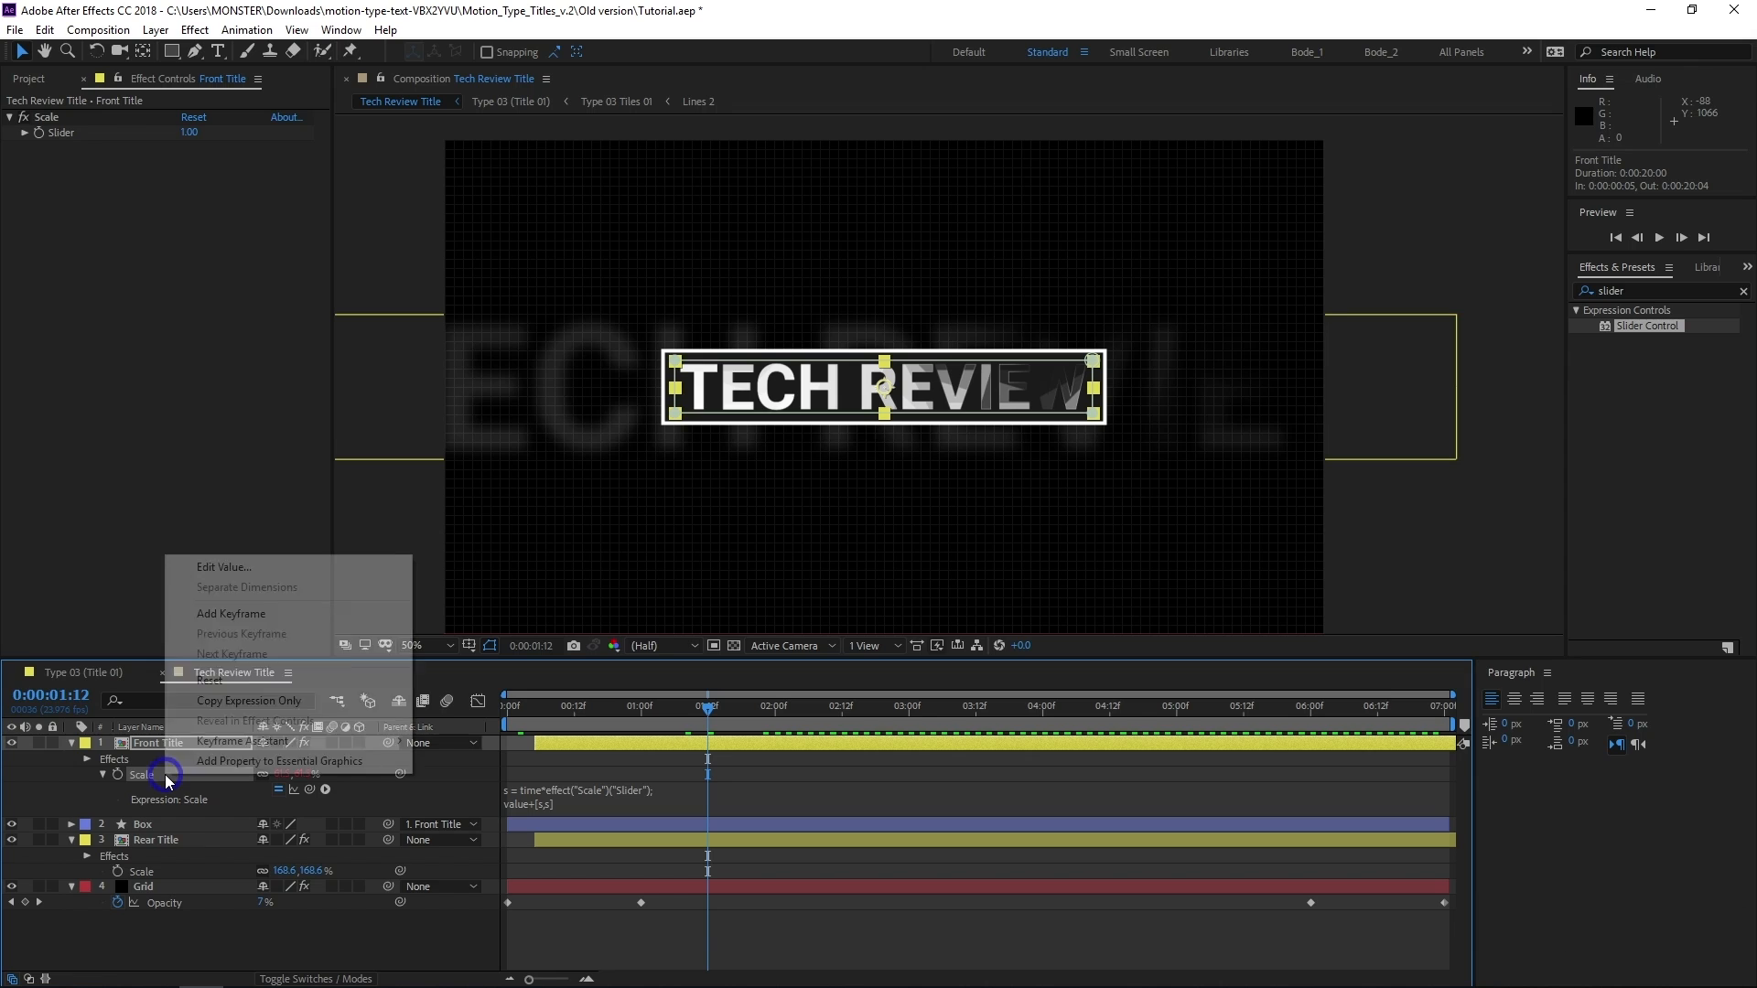
pyautogui.click(228, 701)
pyautogui.click(168, 872)
pyautogui.hotkey('ctrl', 'v')
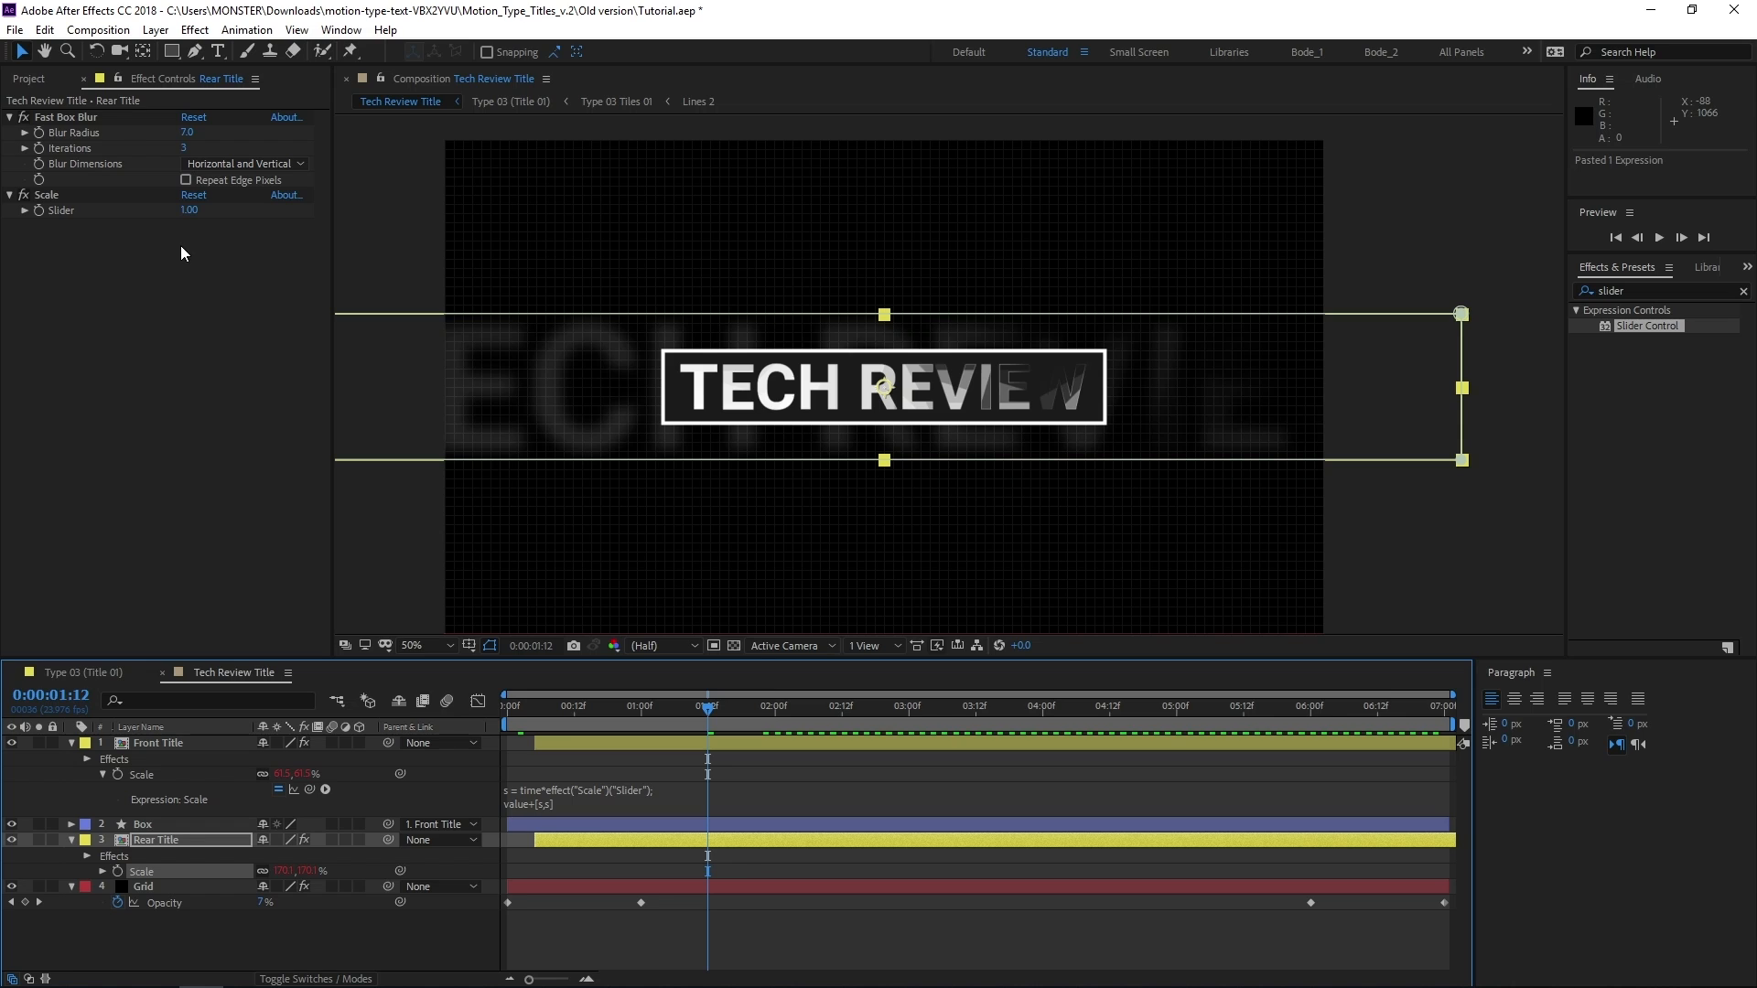
# Set the Rear Title's Scale slider to 0.5 and preview the composition
pyautogui.click(188, 211)
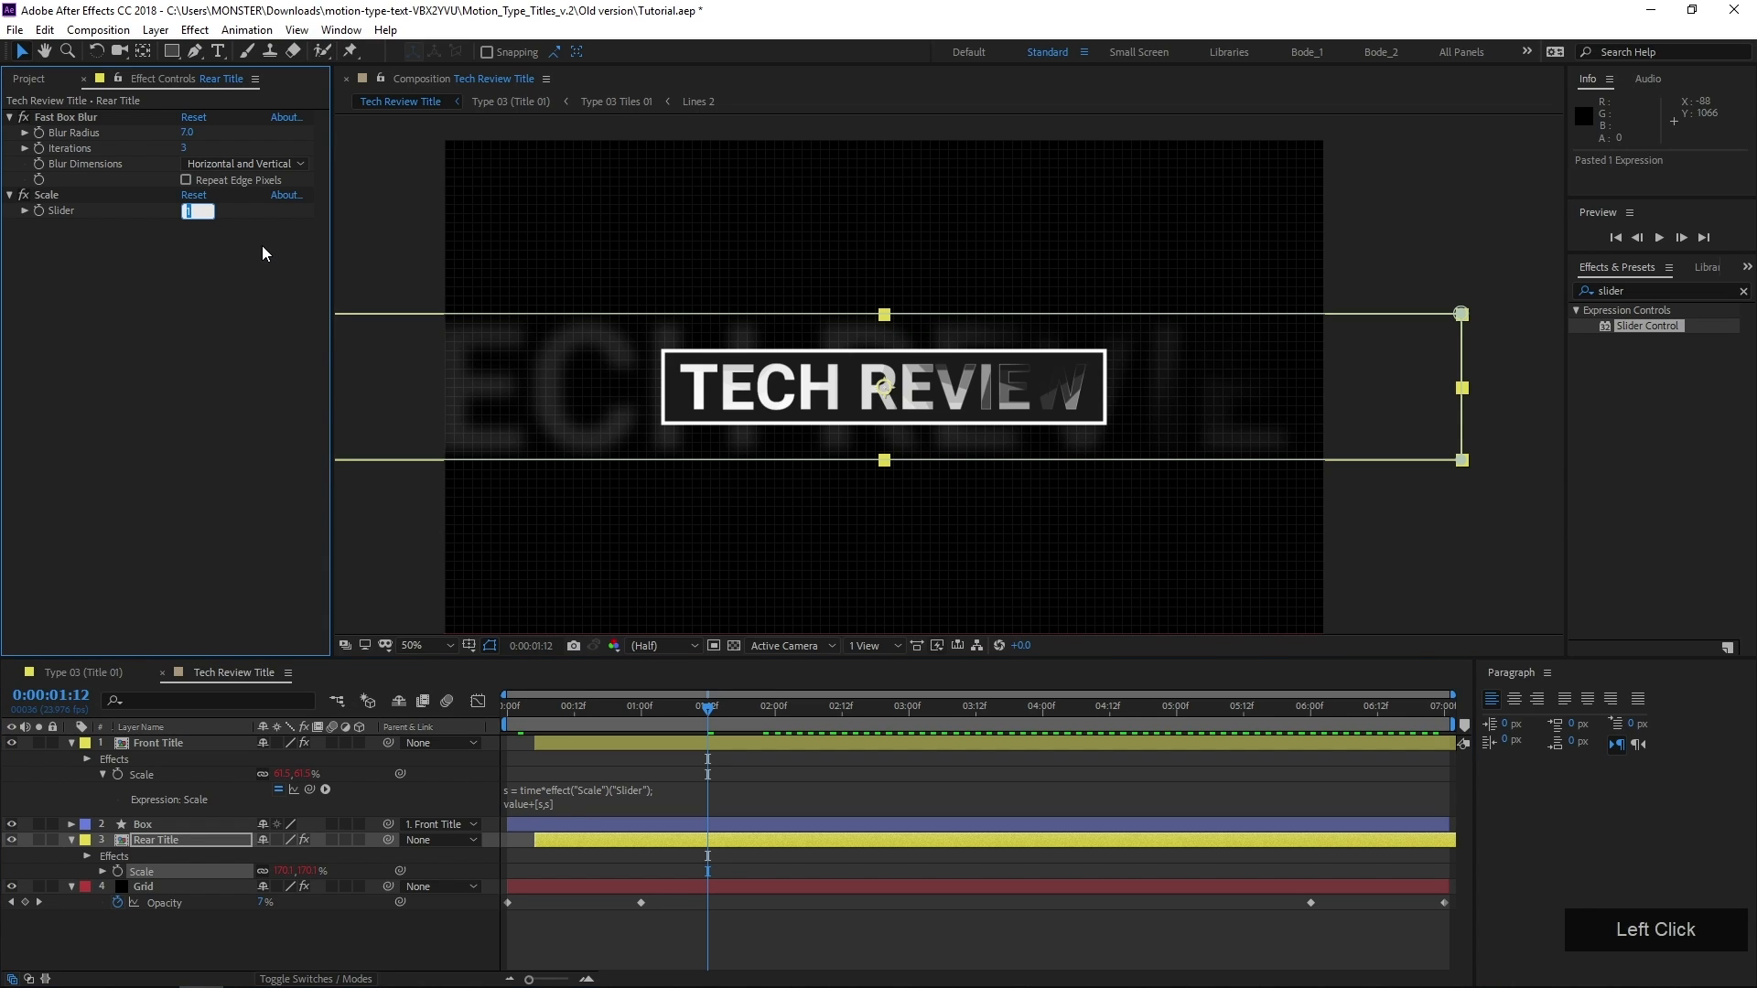
pyautogui.write('.5')
pyautogui.press('KP_Enter')
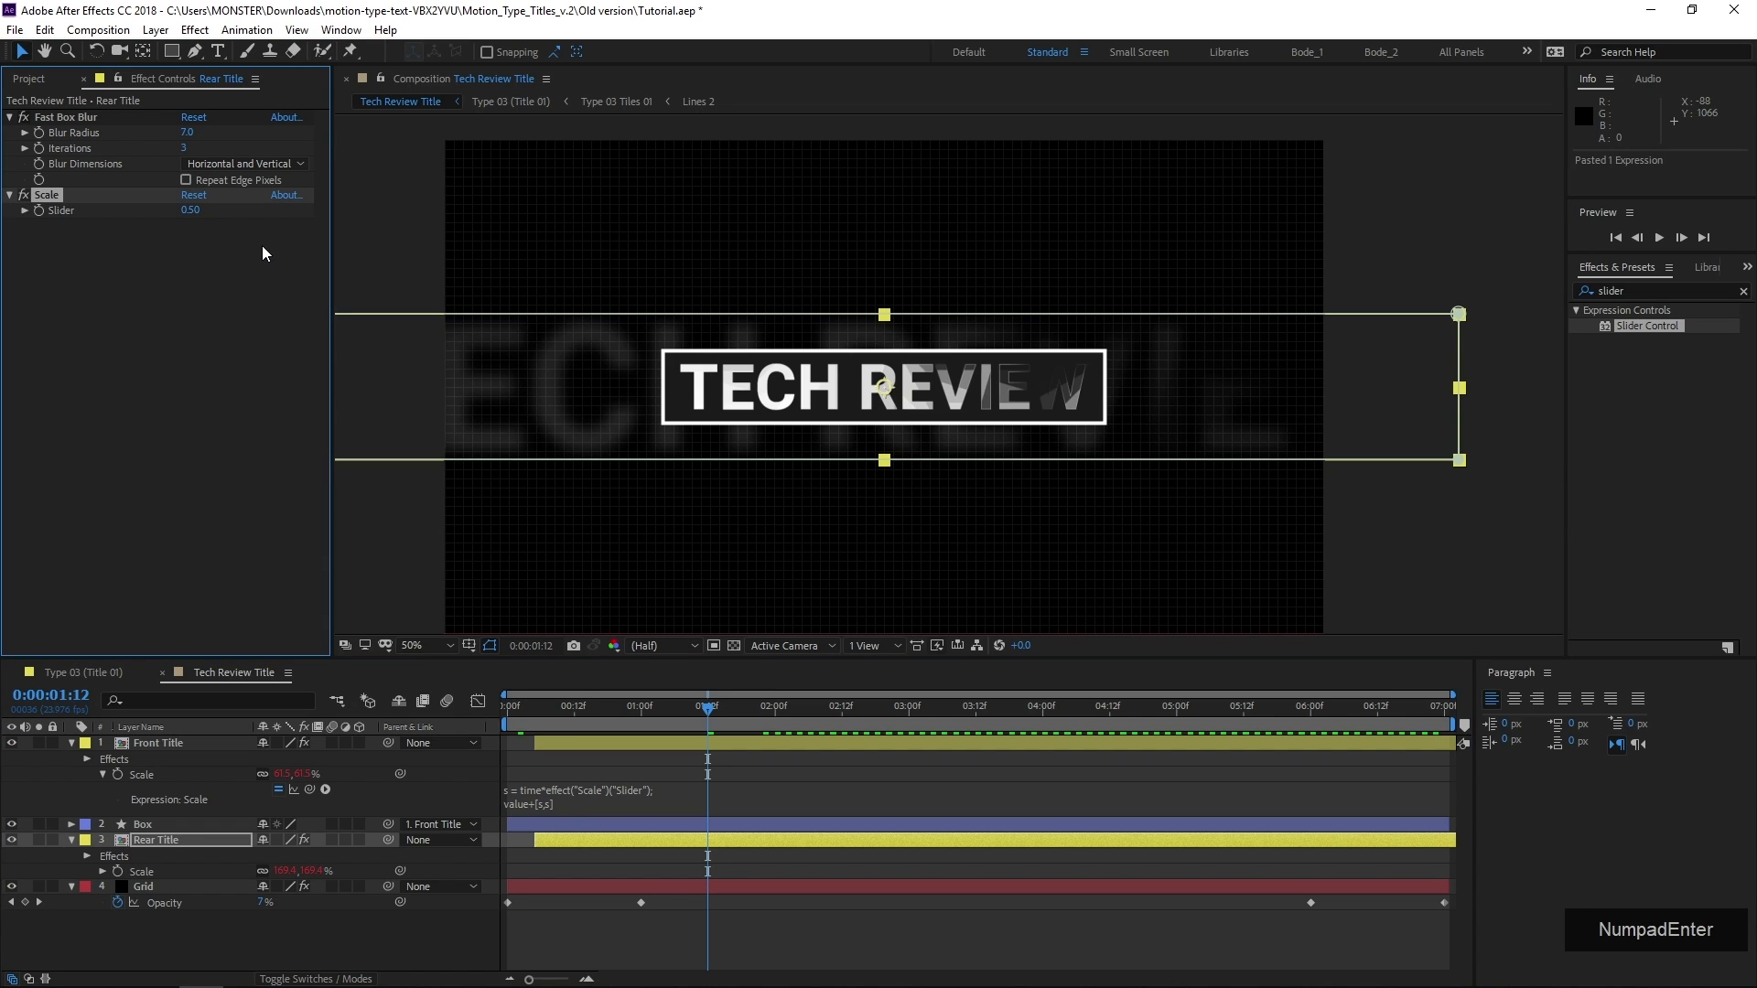
pyautogui.click(700, 954)
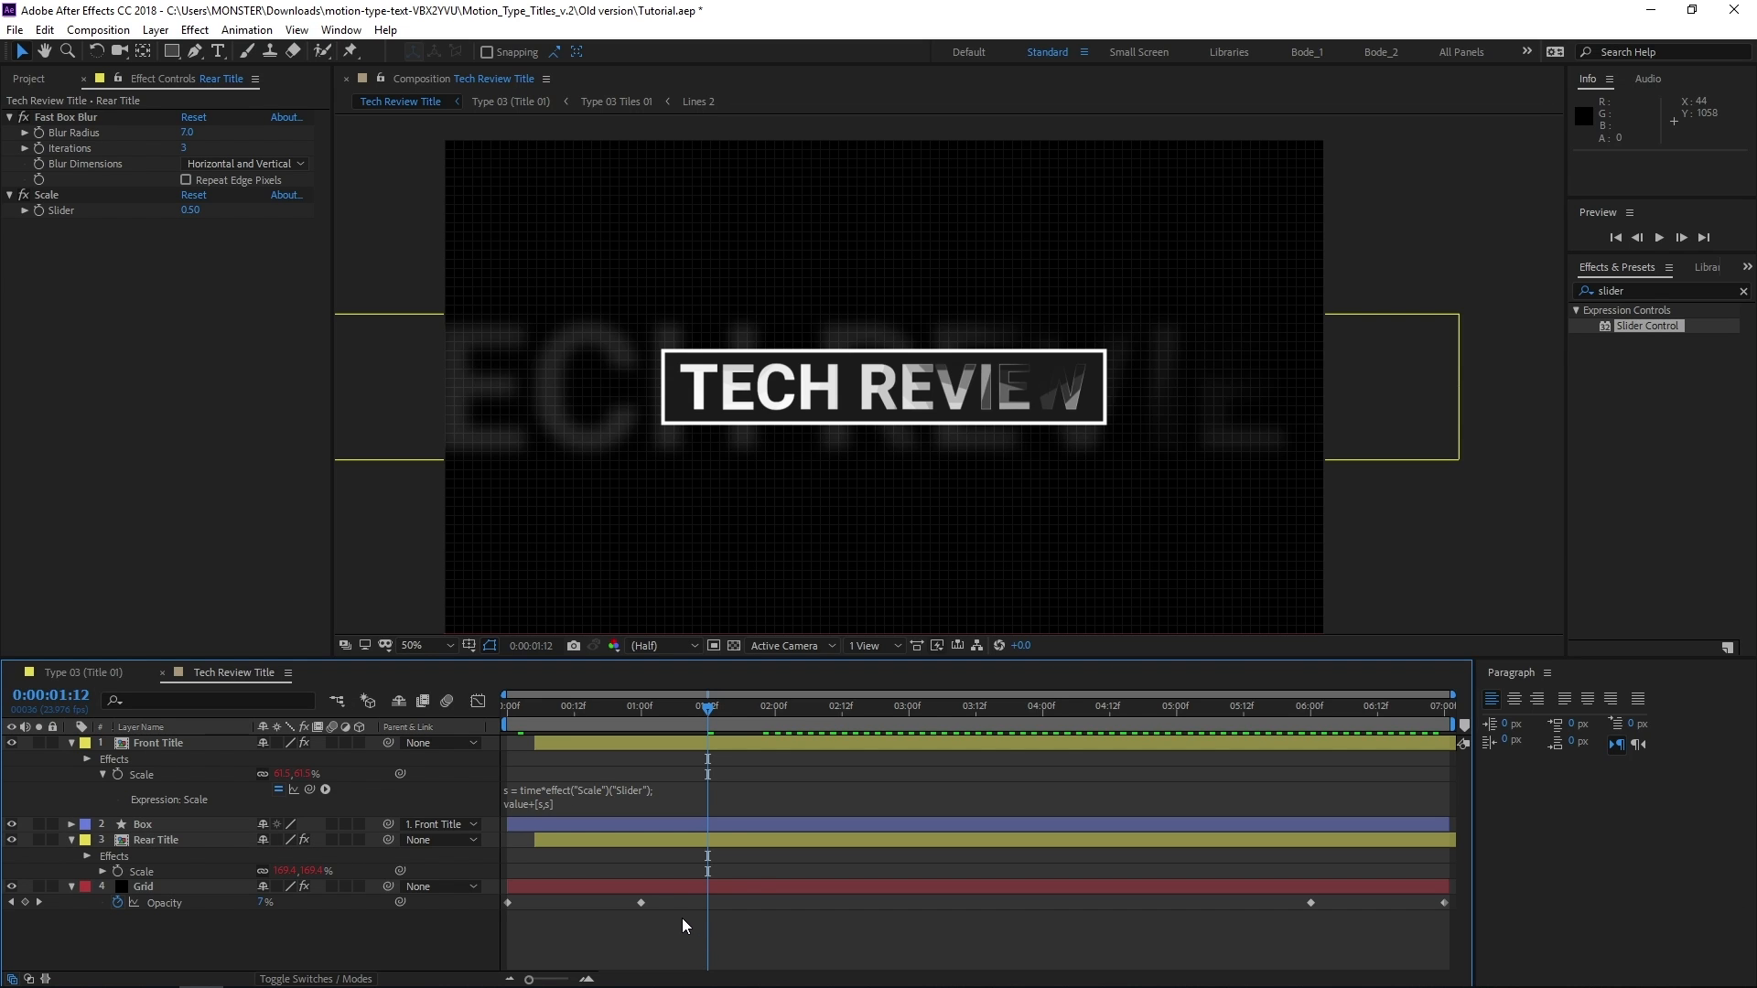
pyautogui.press('space')
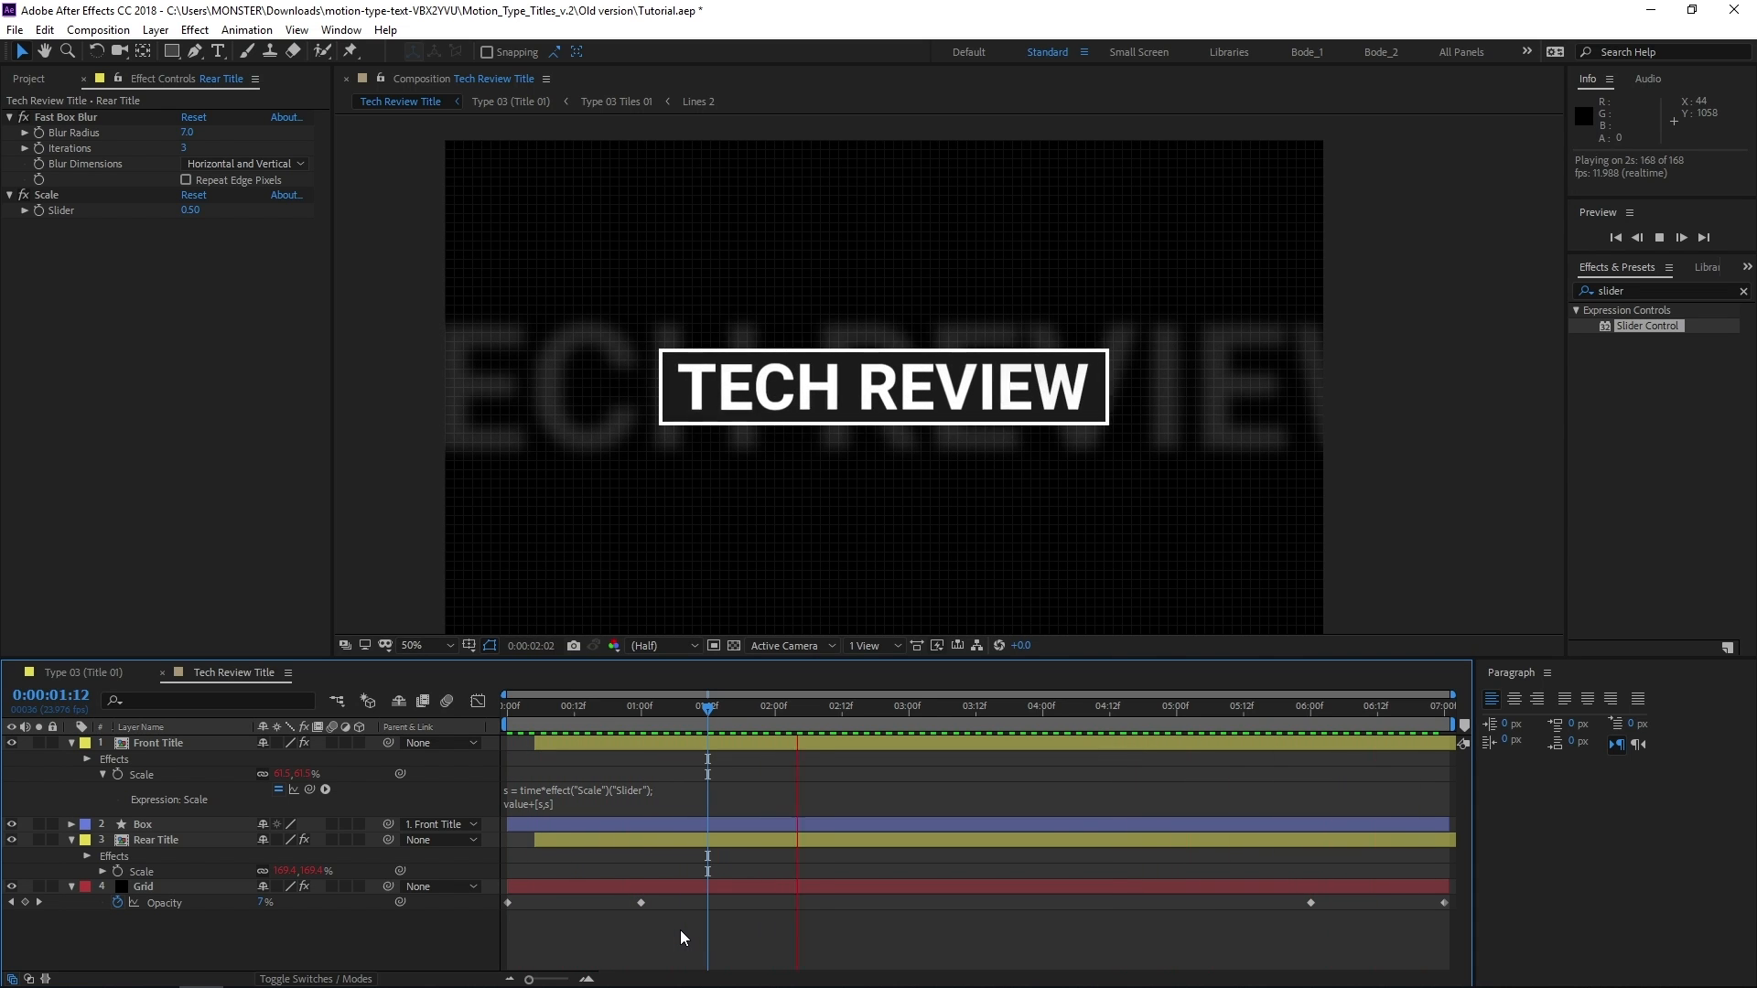
pyautogui.press('space')
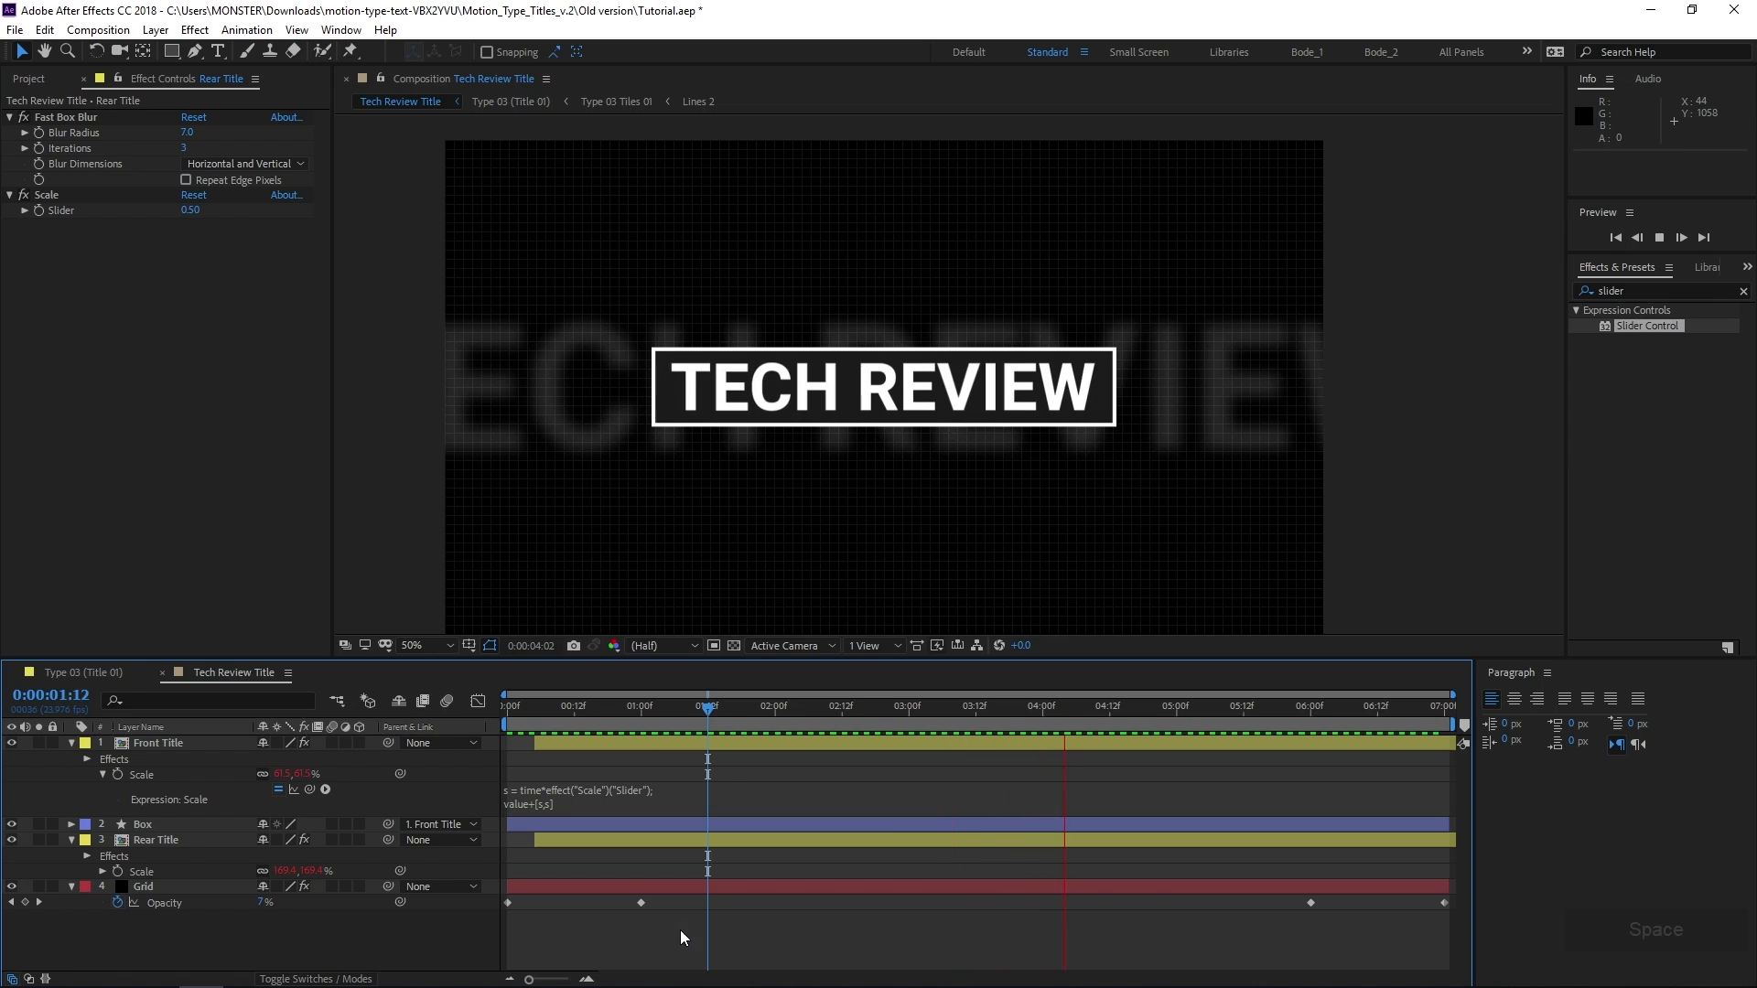
# Set the Rear Title's Scale slider to 0.7 and preview the composition's animation again
pyautogui.click(198, 842)
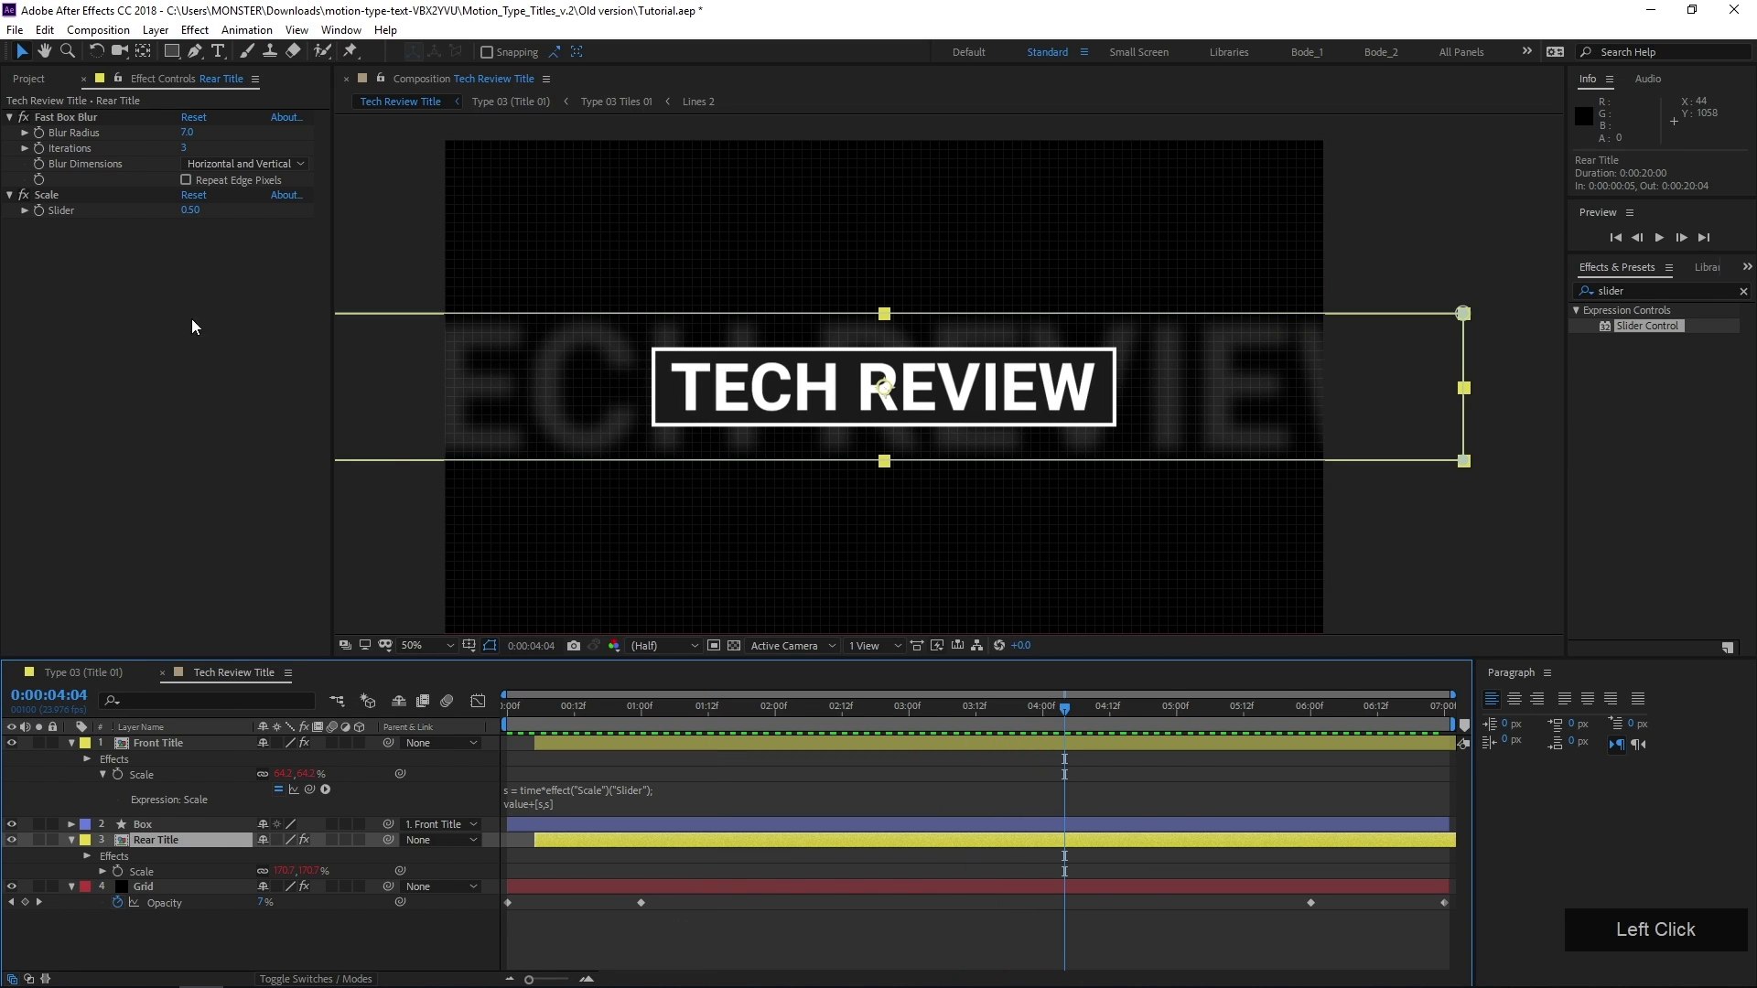
pyautogui.click(191, 212)
pyautogui.write('.7')
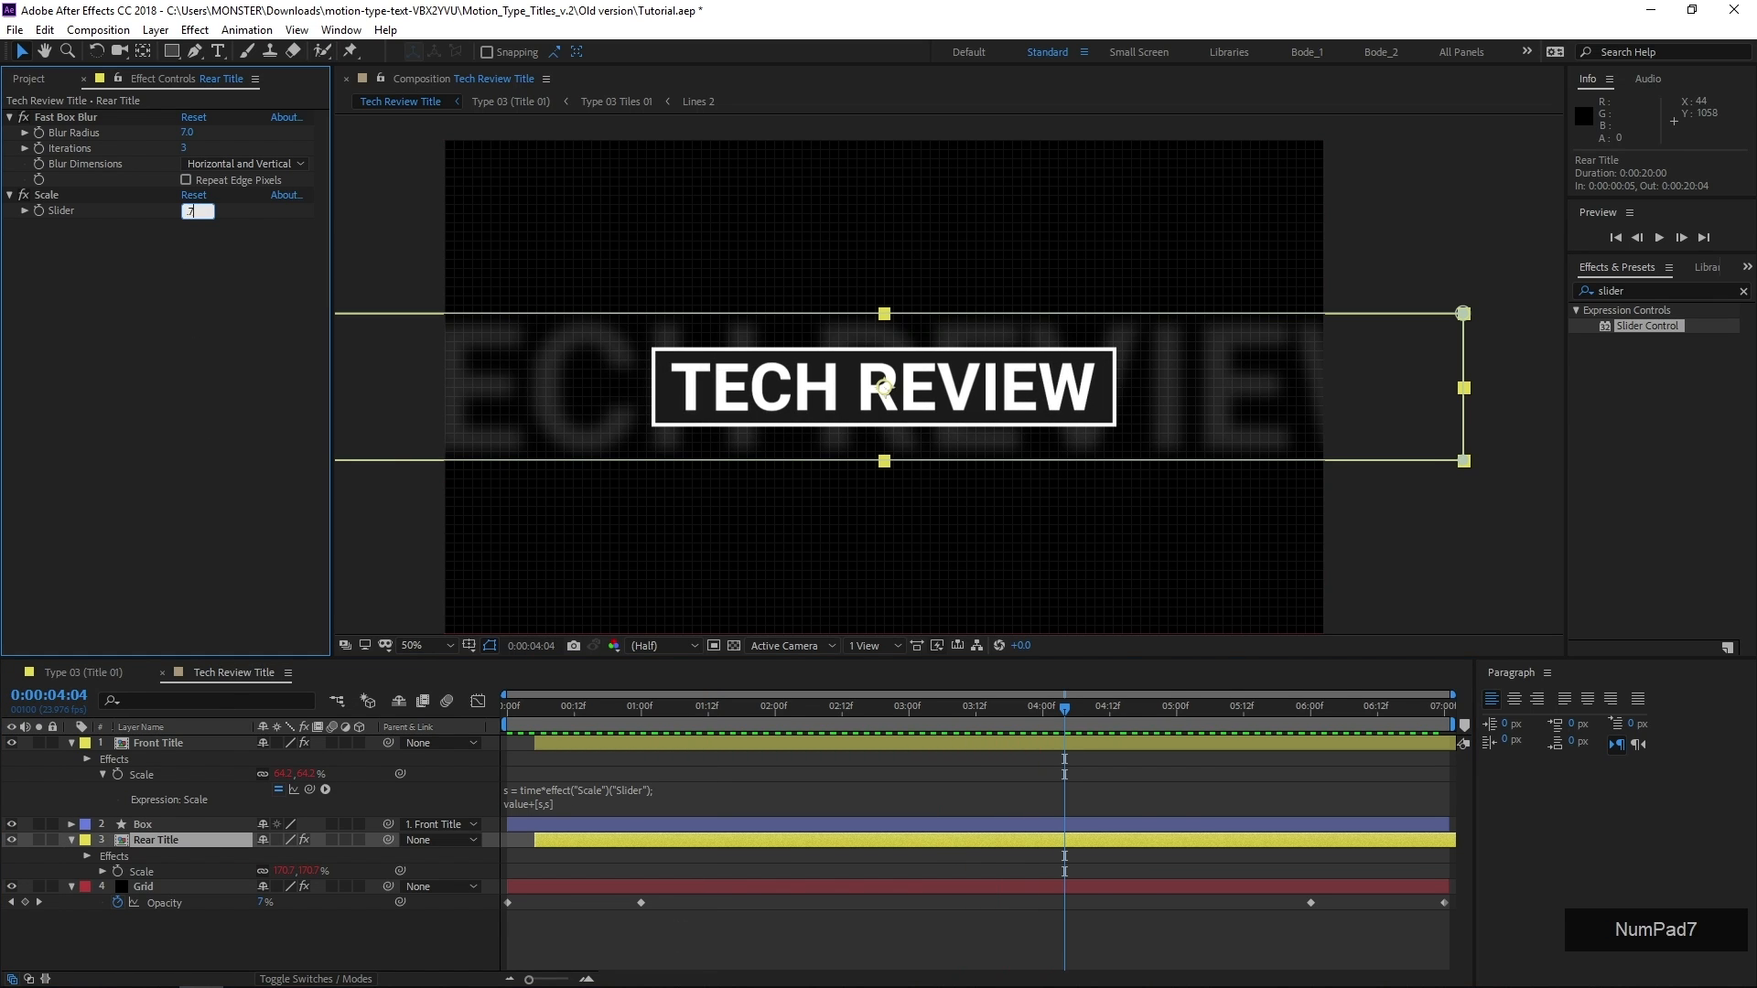
pyautogui.press('KP_Enter')
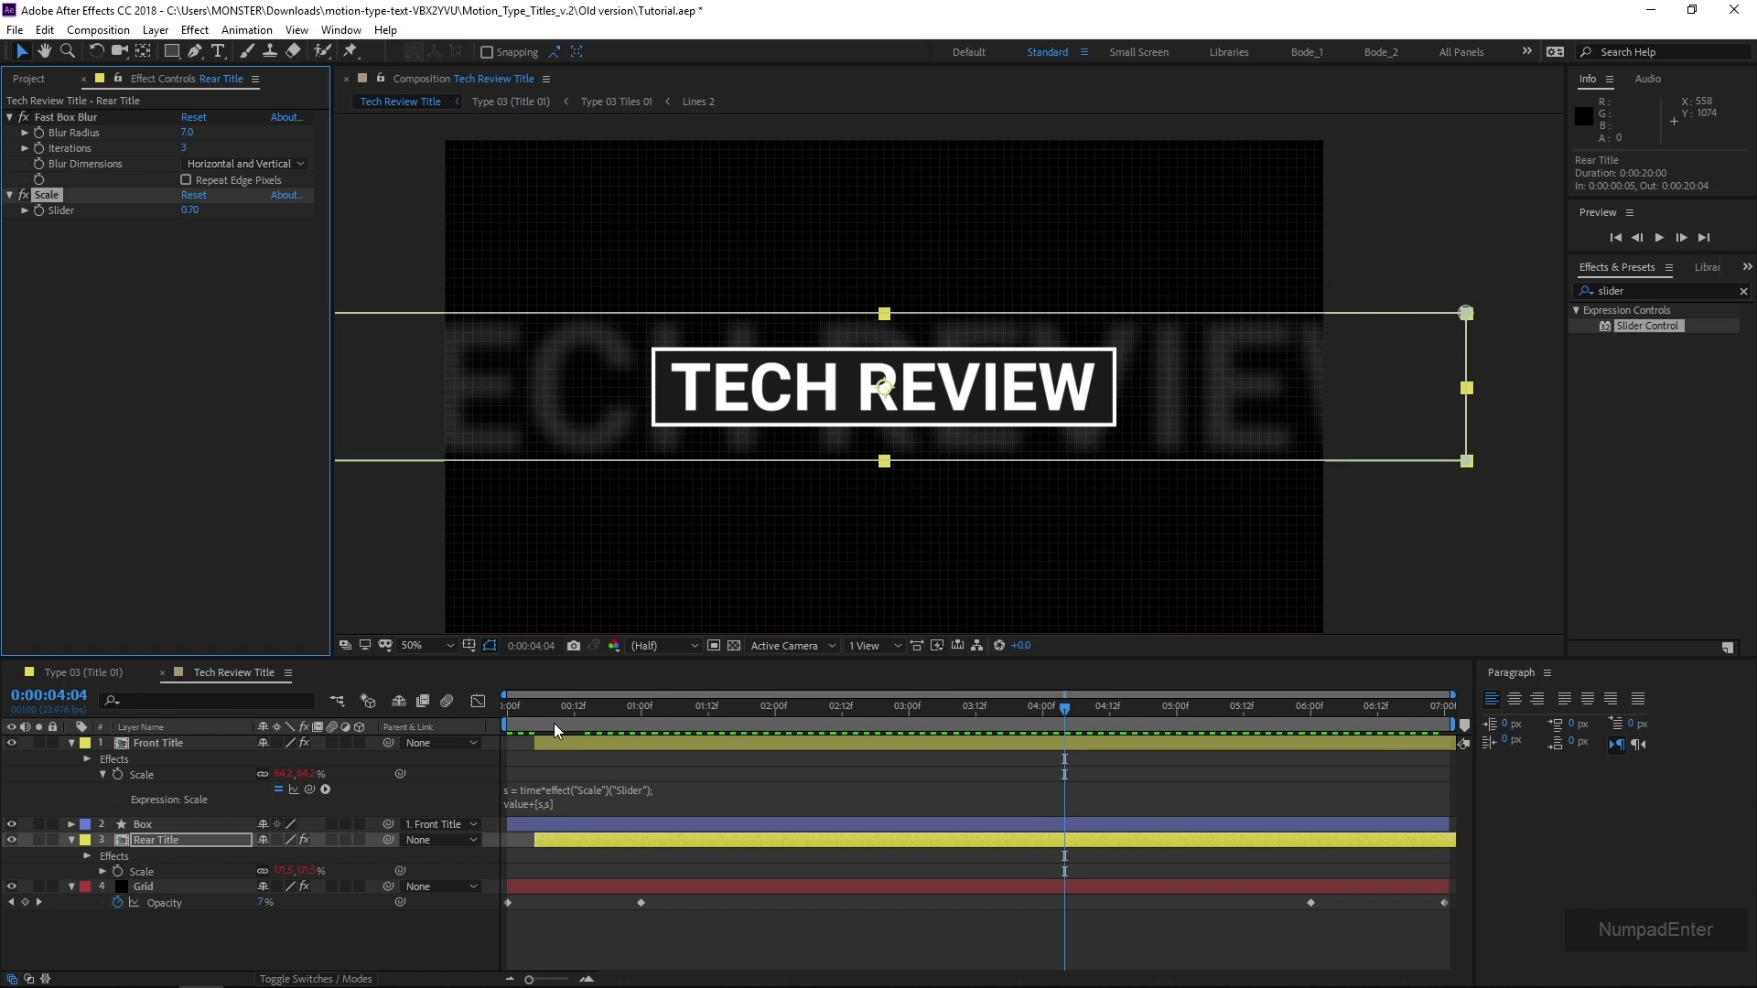
pyautogui.moveTo(567, 725); pyautogui.dragTo(659, 792)
pyautogui.press('space')
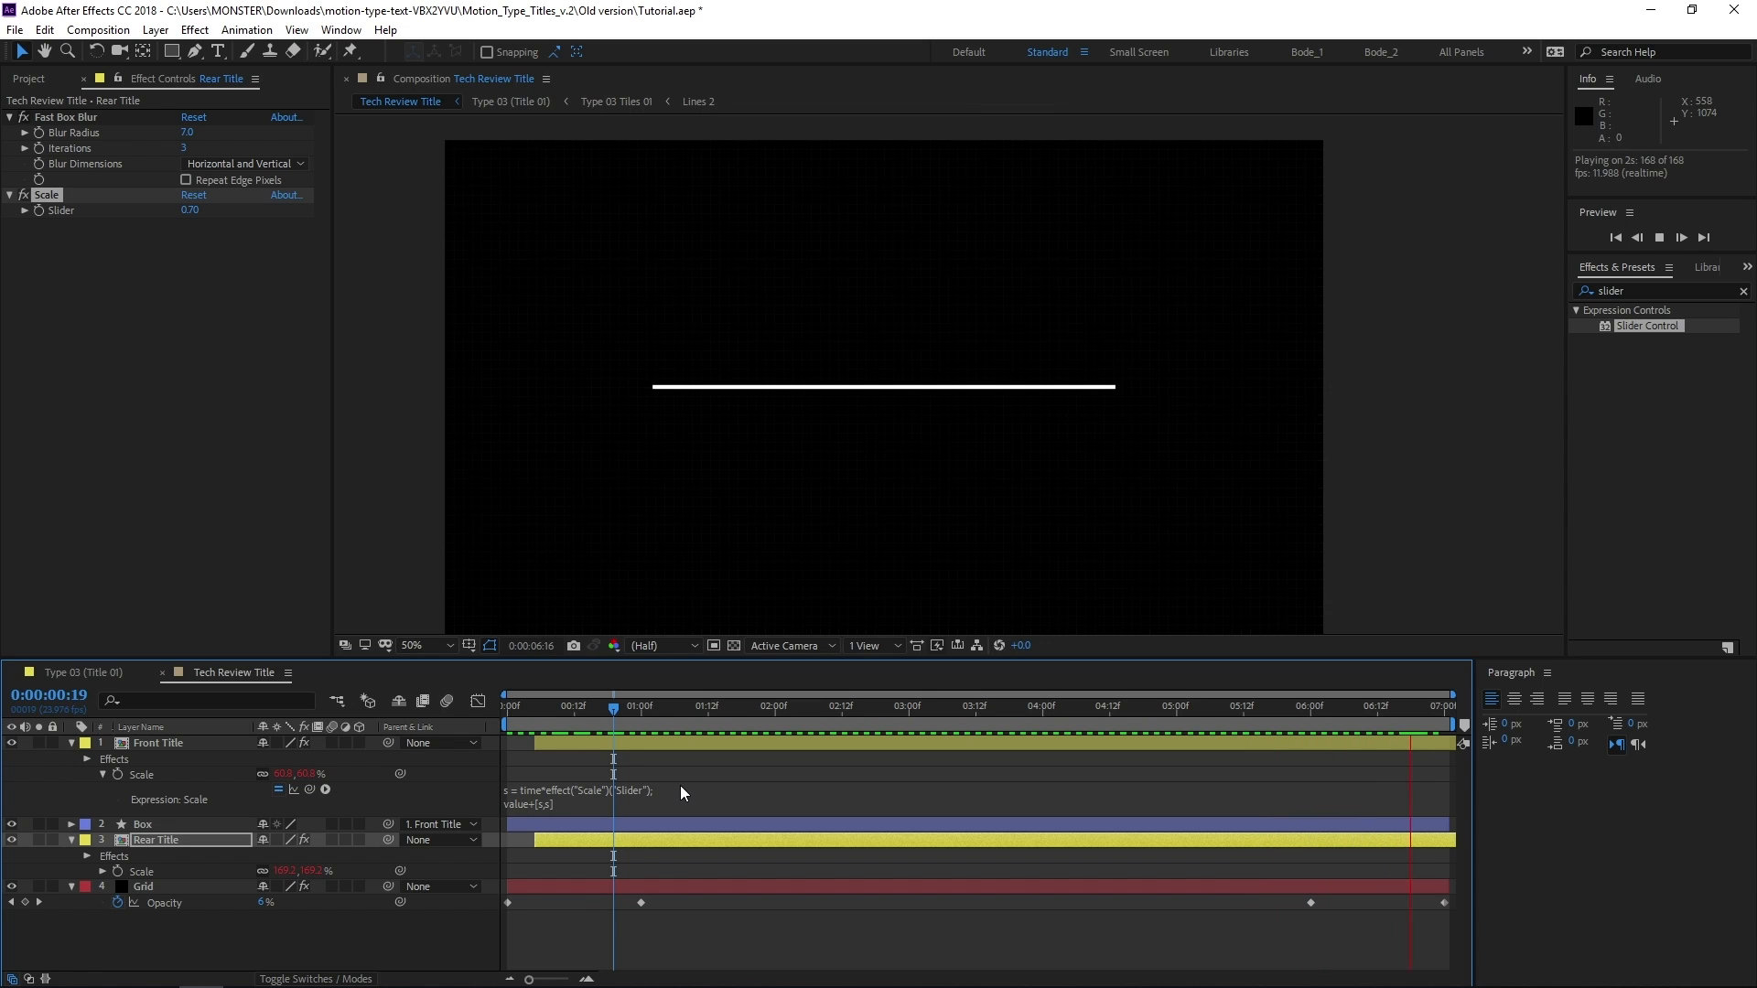
pyautogui.press('space')
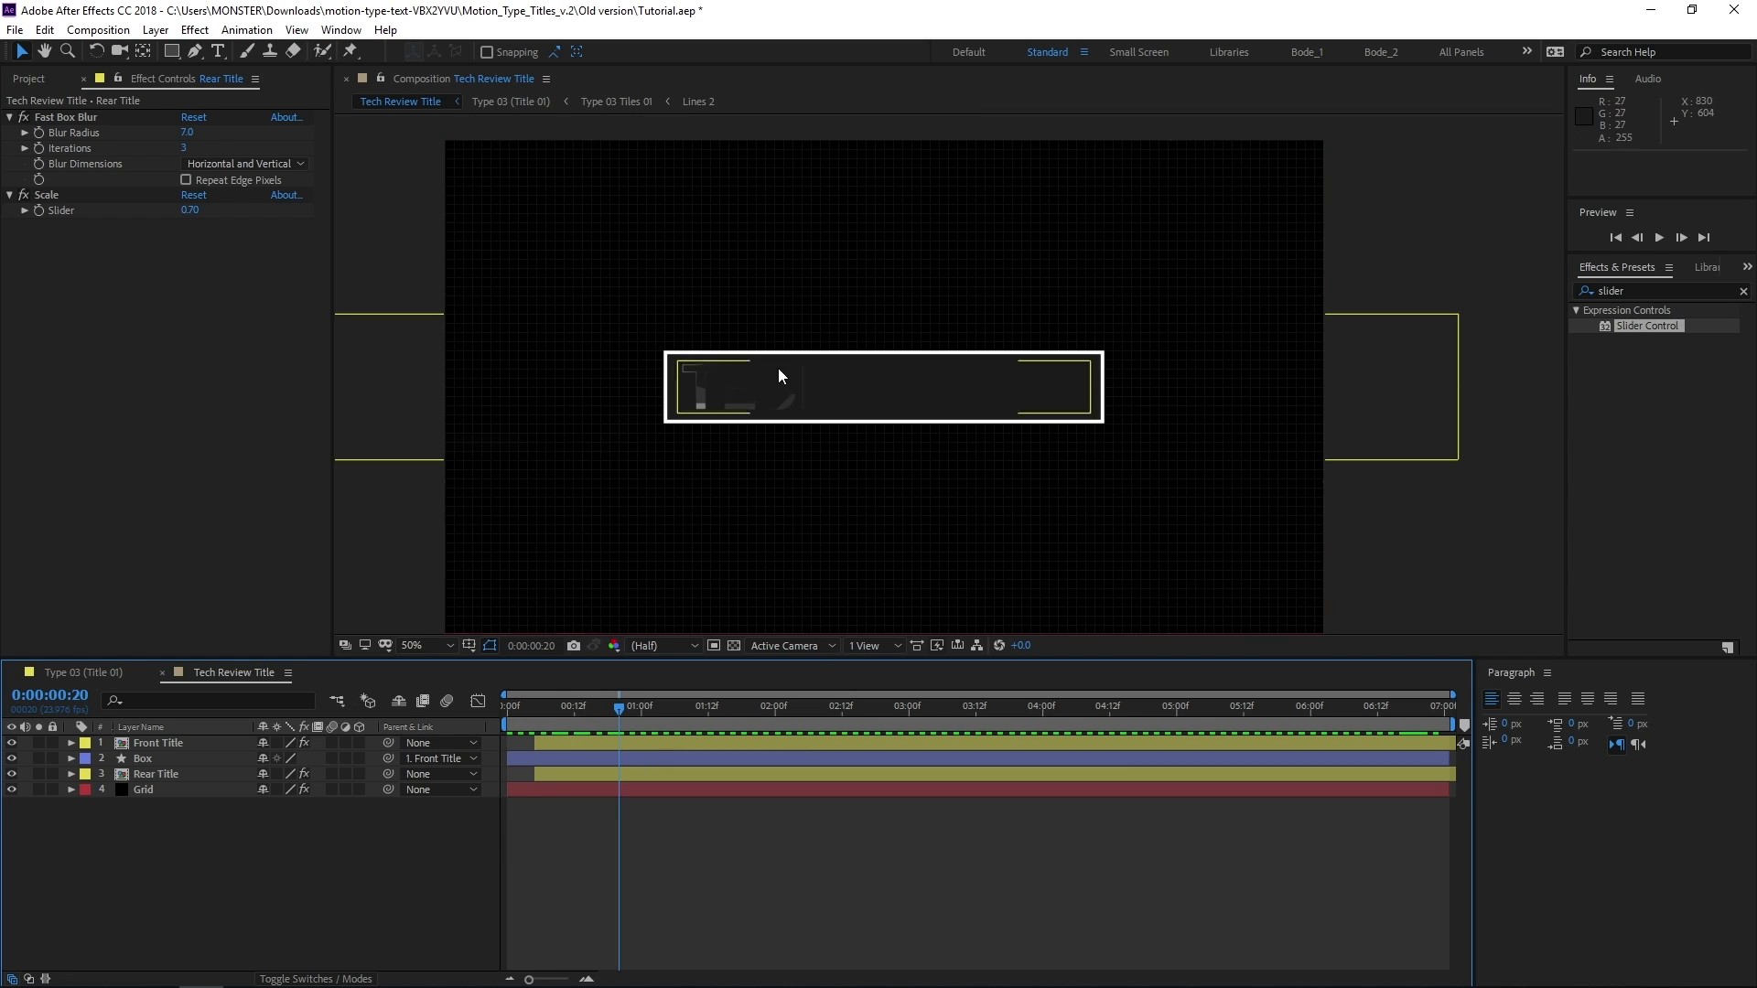
# Go to 0:00:03:07 and check the composition's background transparency with the transparency grid, switching it off again
pyautogui.click(767, 717)
pyautogui.moveTo(767, 716); pyautogui.dragTo(947, 714)
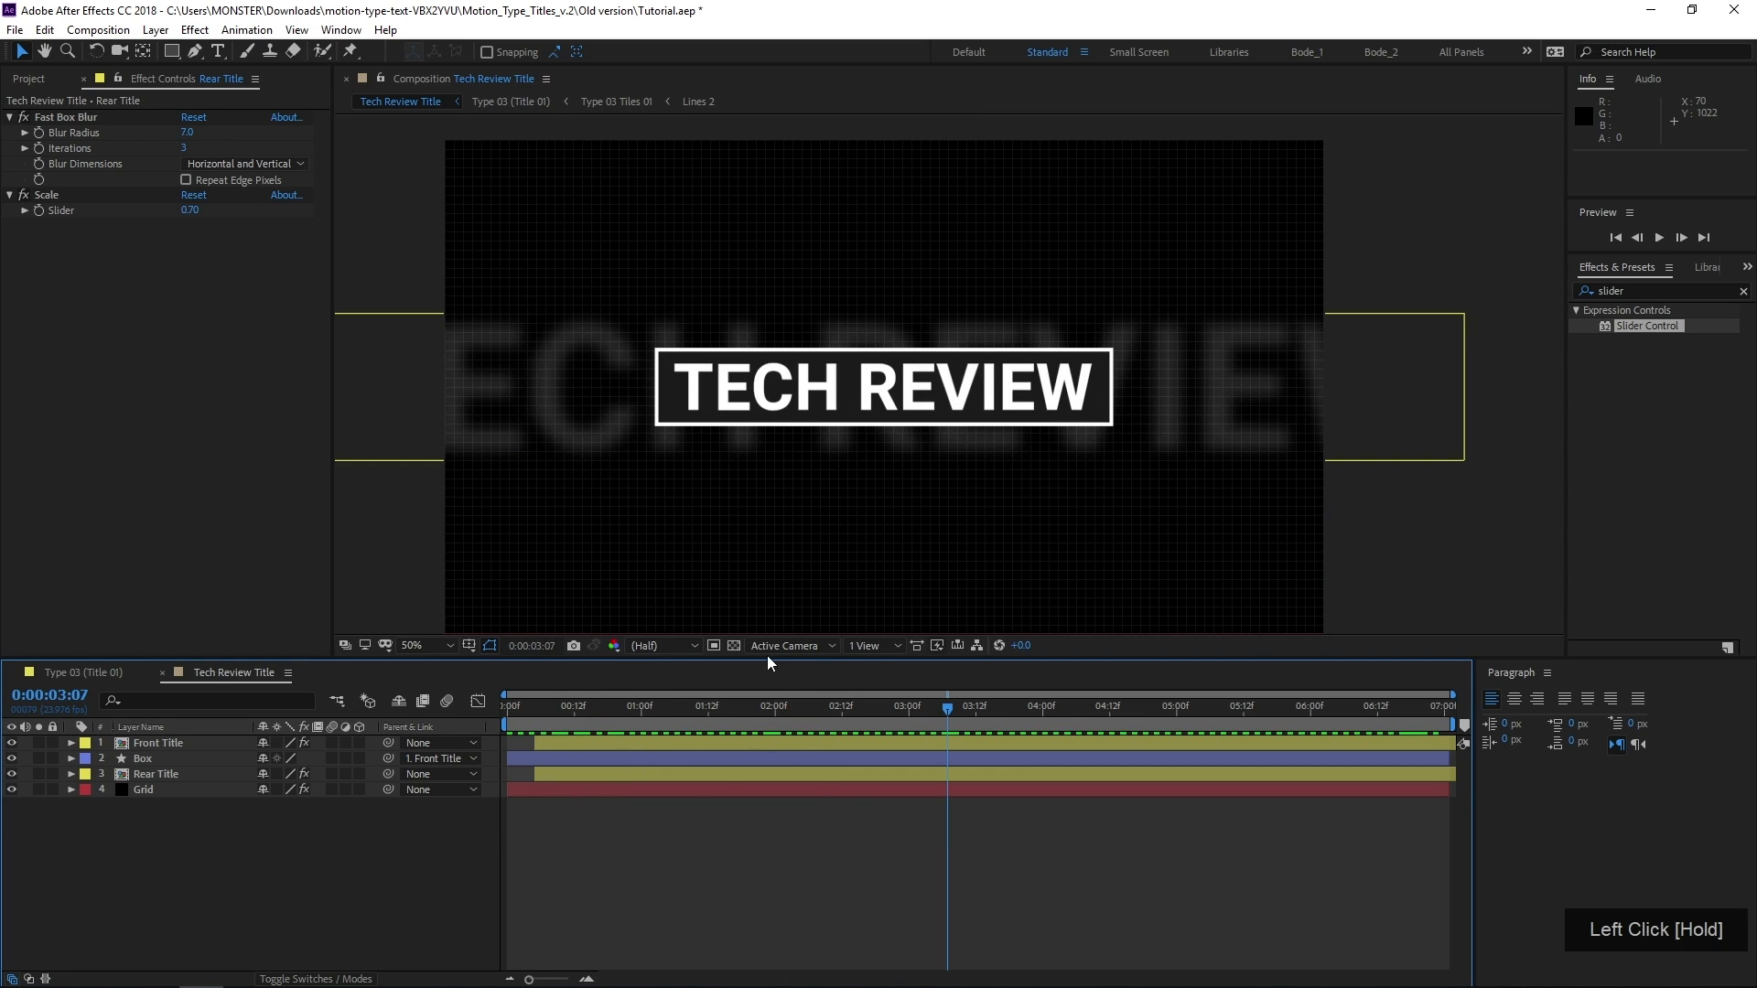
pyautogui.click(733, 645)
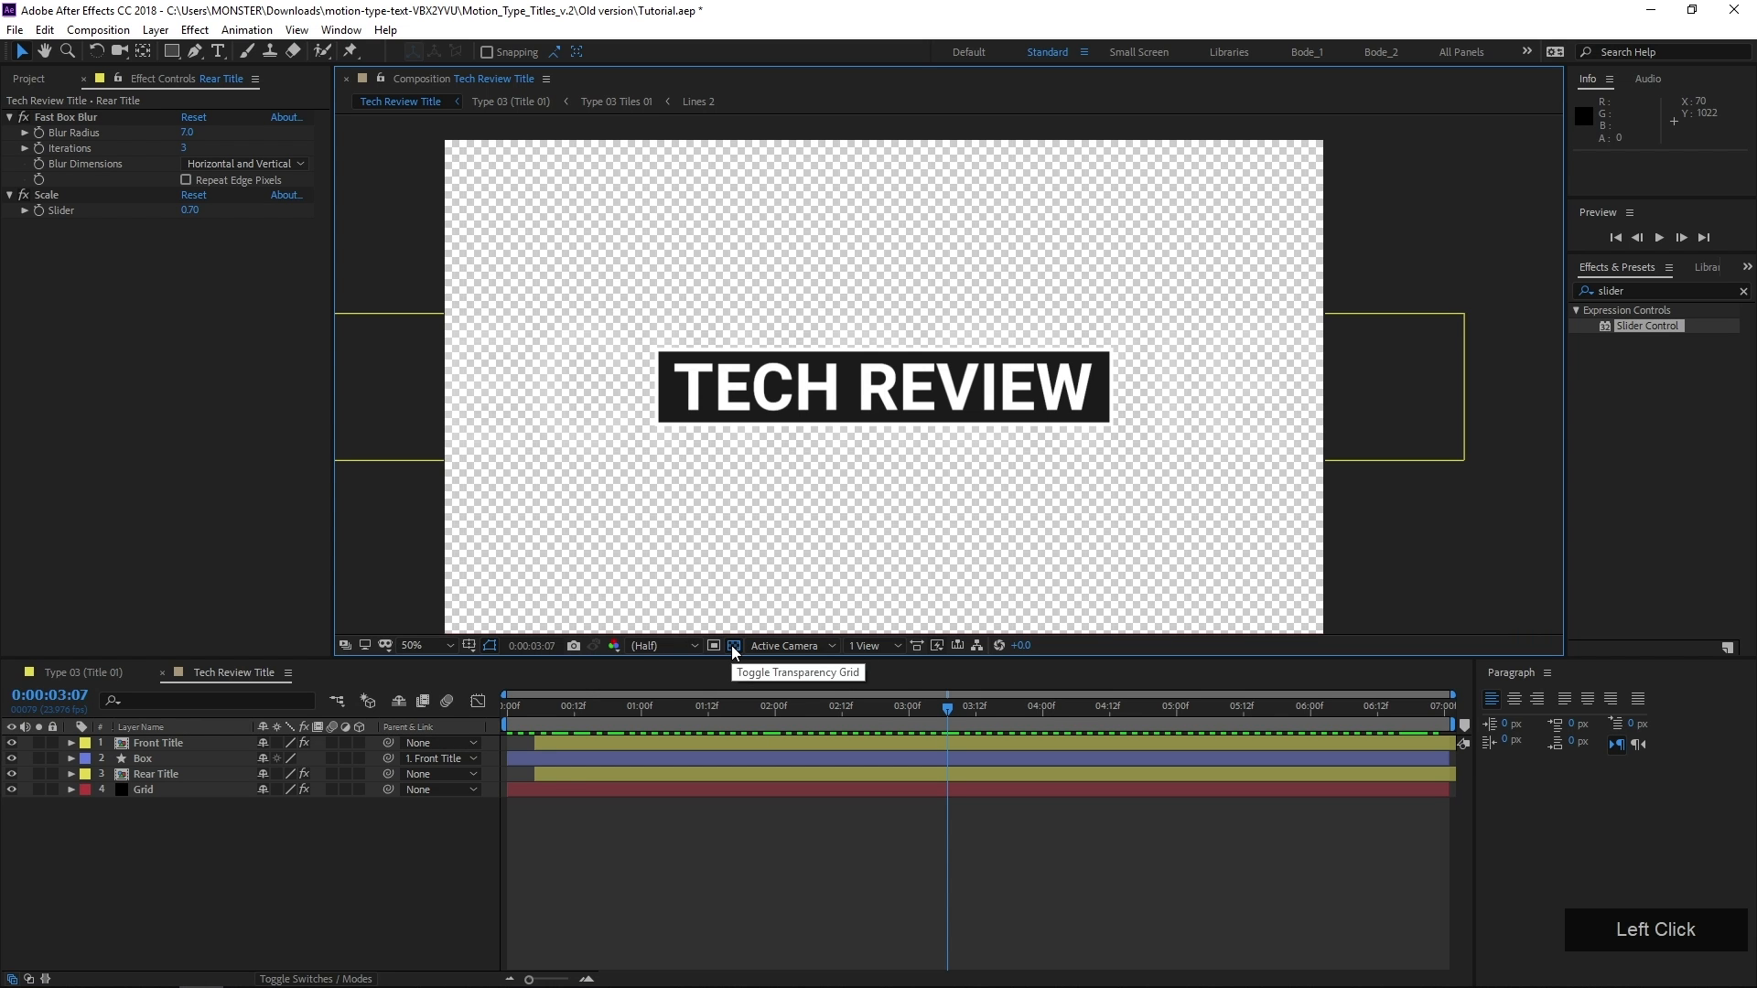
pyautogui.click(733, 645)
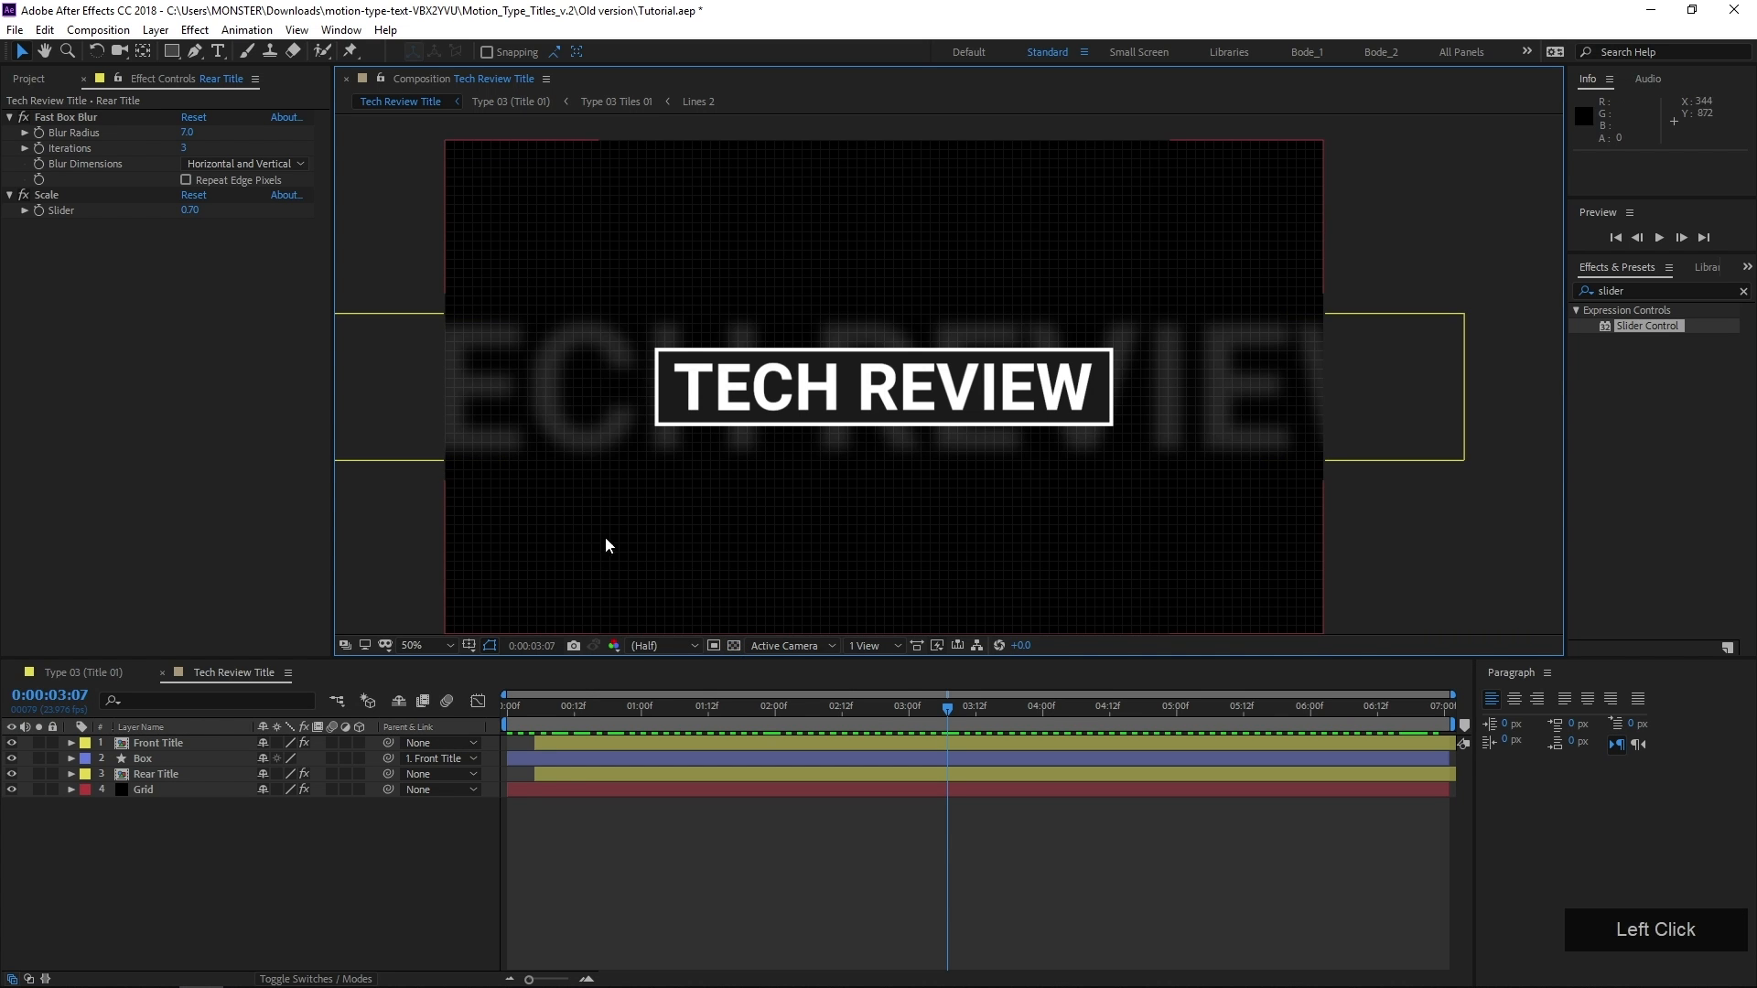
# Examine the boxed title, faint grid and blurred rear title up close in the composition view
pyautogui.scroll(2, 606, 536)
pyautogui.middleClick(620, 513)
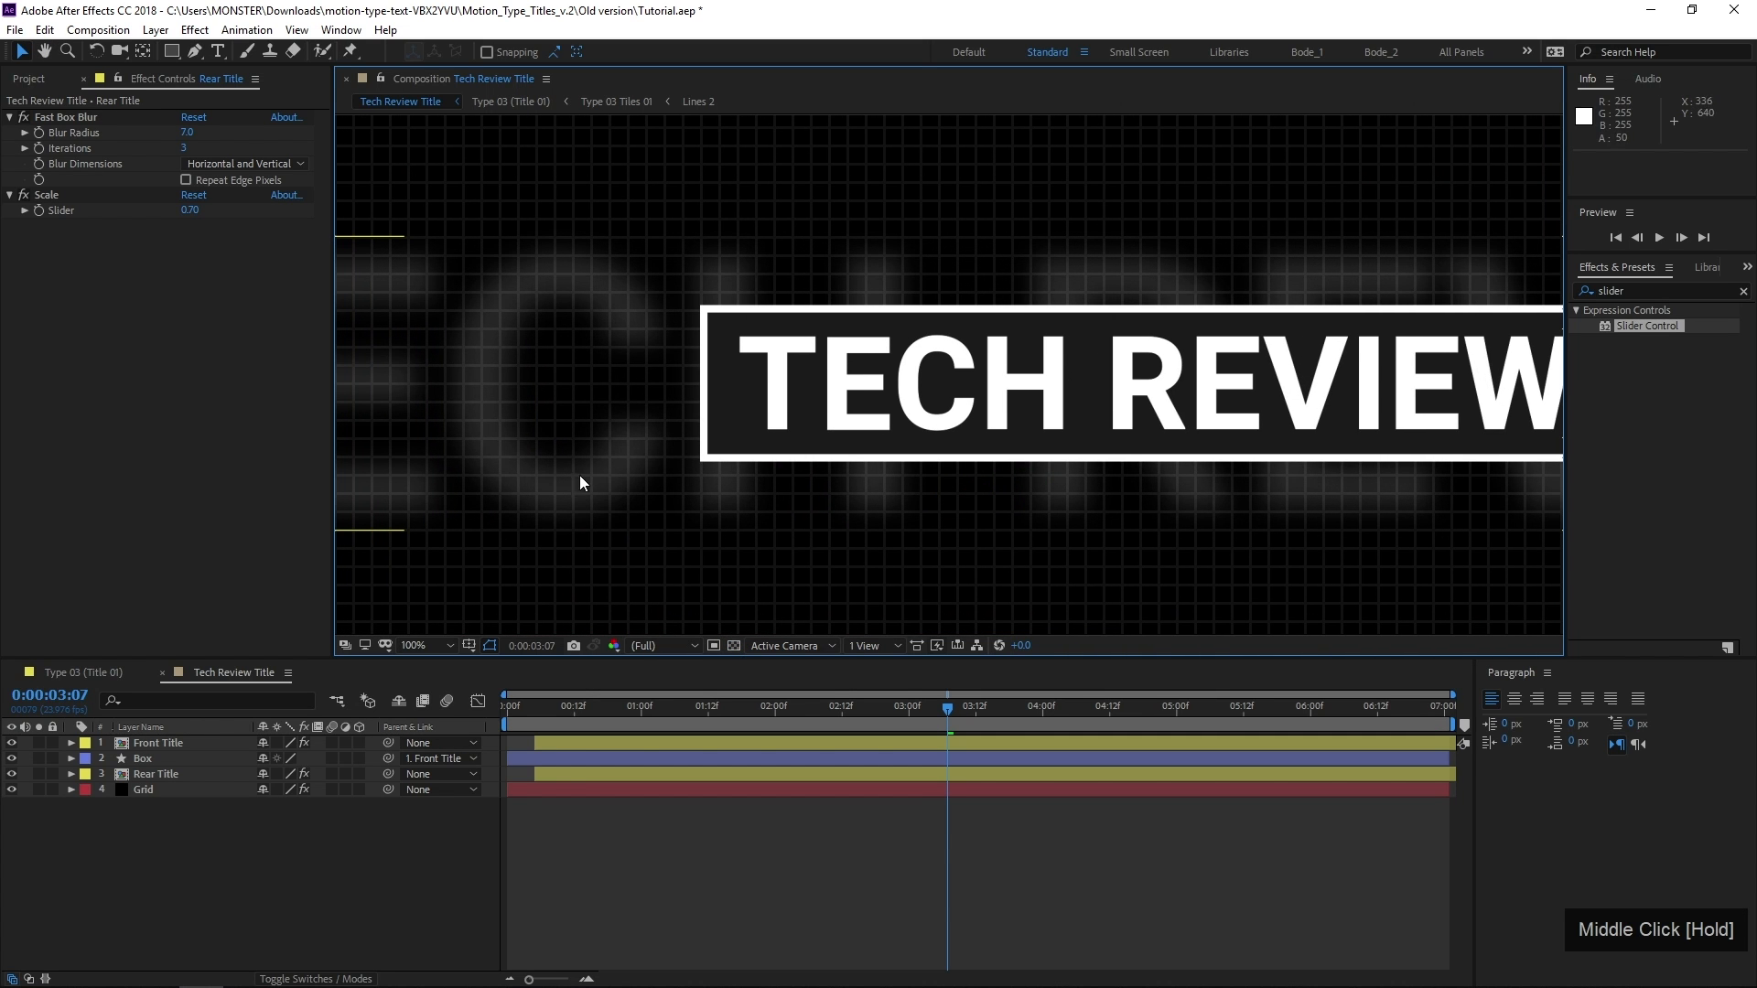
pyautogui.scroll(-2, 527, 351)
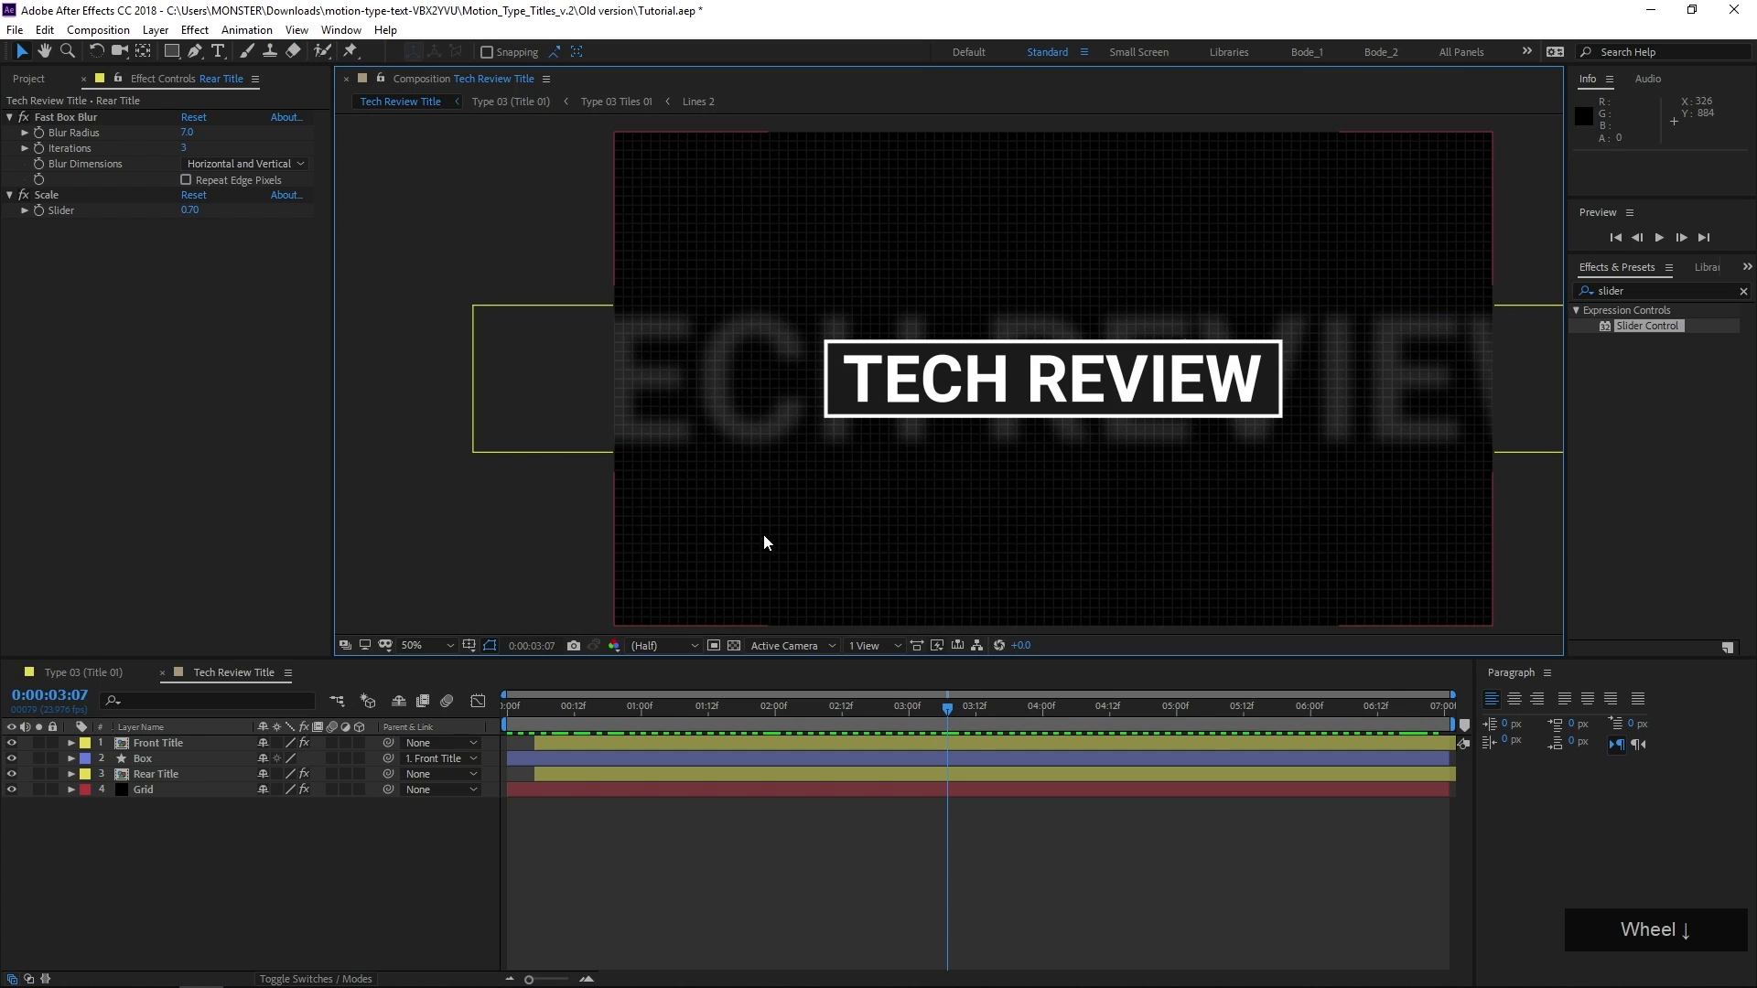
pyautogui.middleClick(904, 519)
pyautogui.middleClick(815, 525)
pyautogui.middleClick(808, 523)
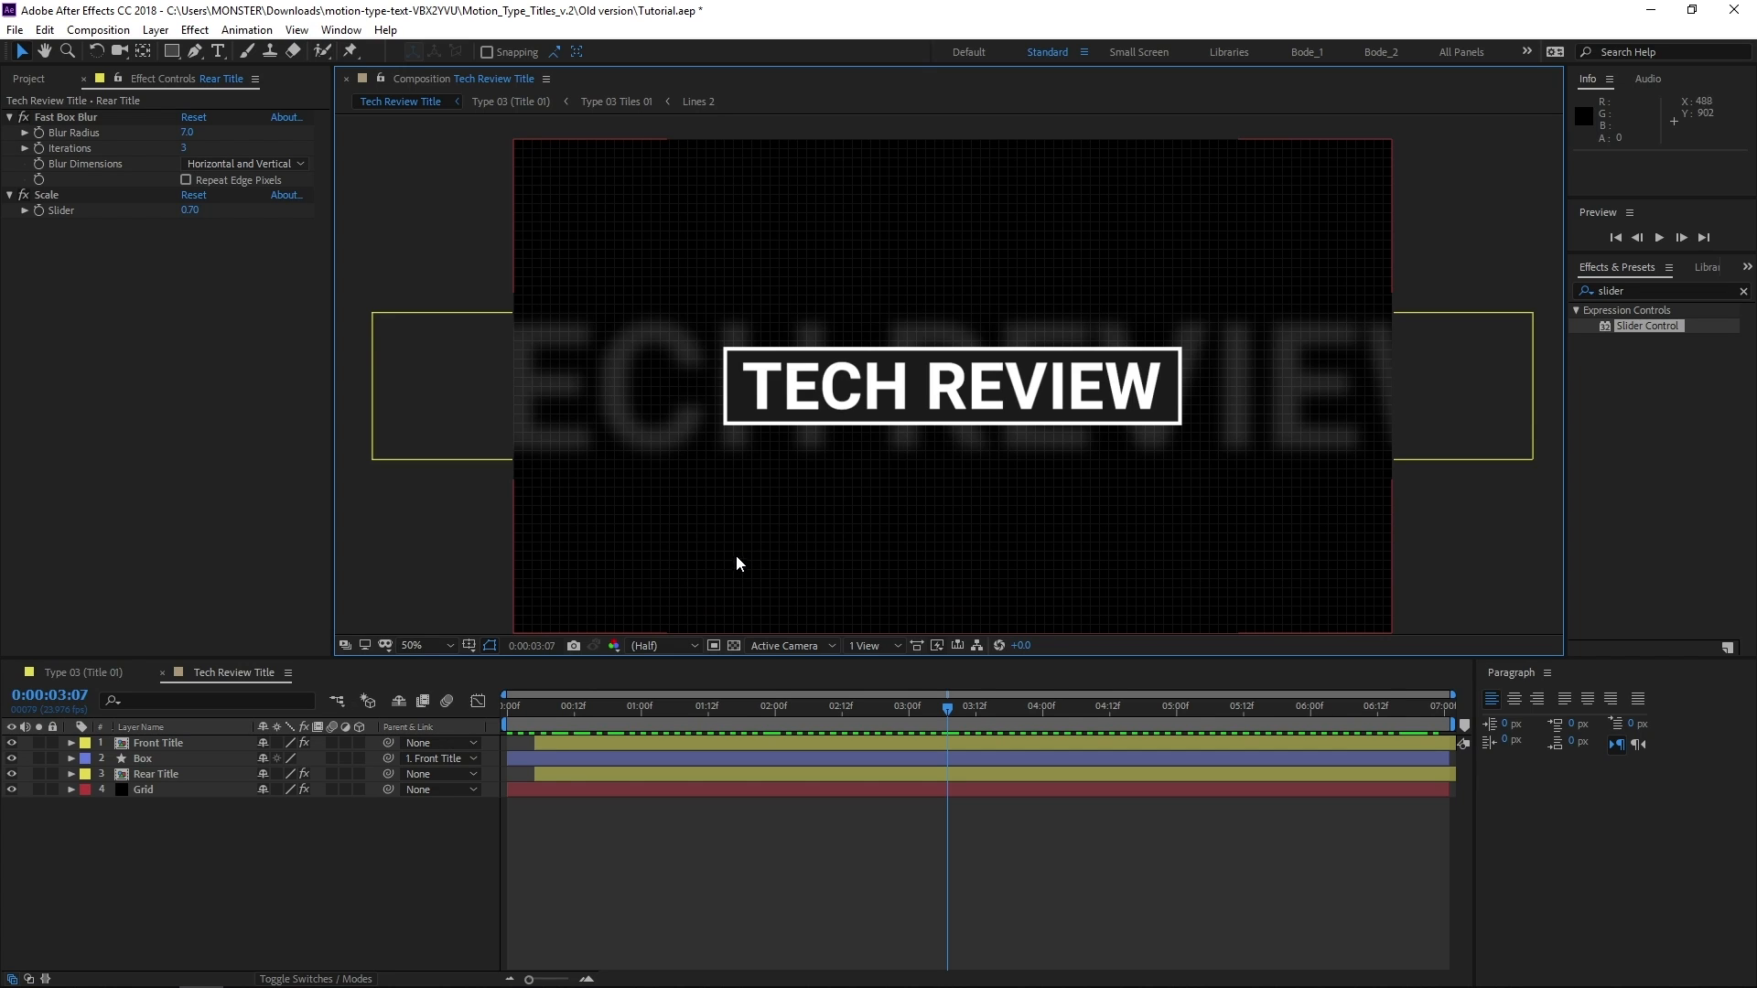
pyautogui.middleClick(769, 517)
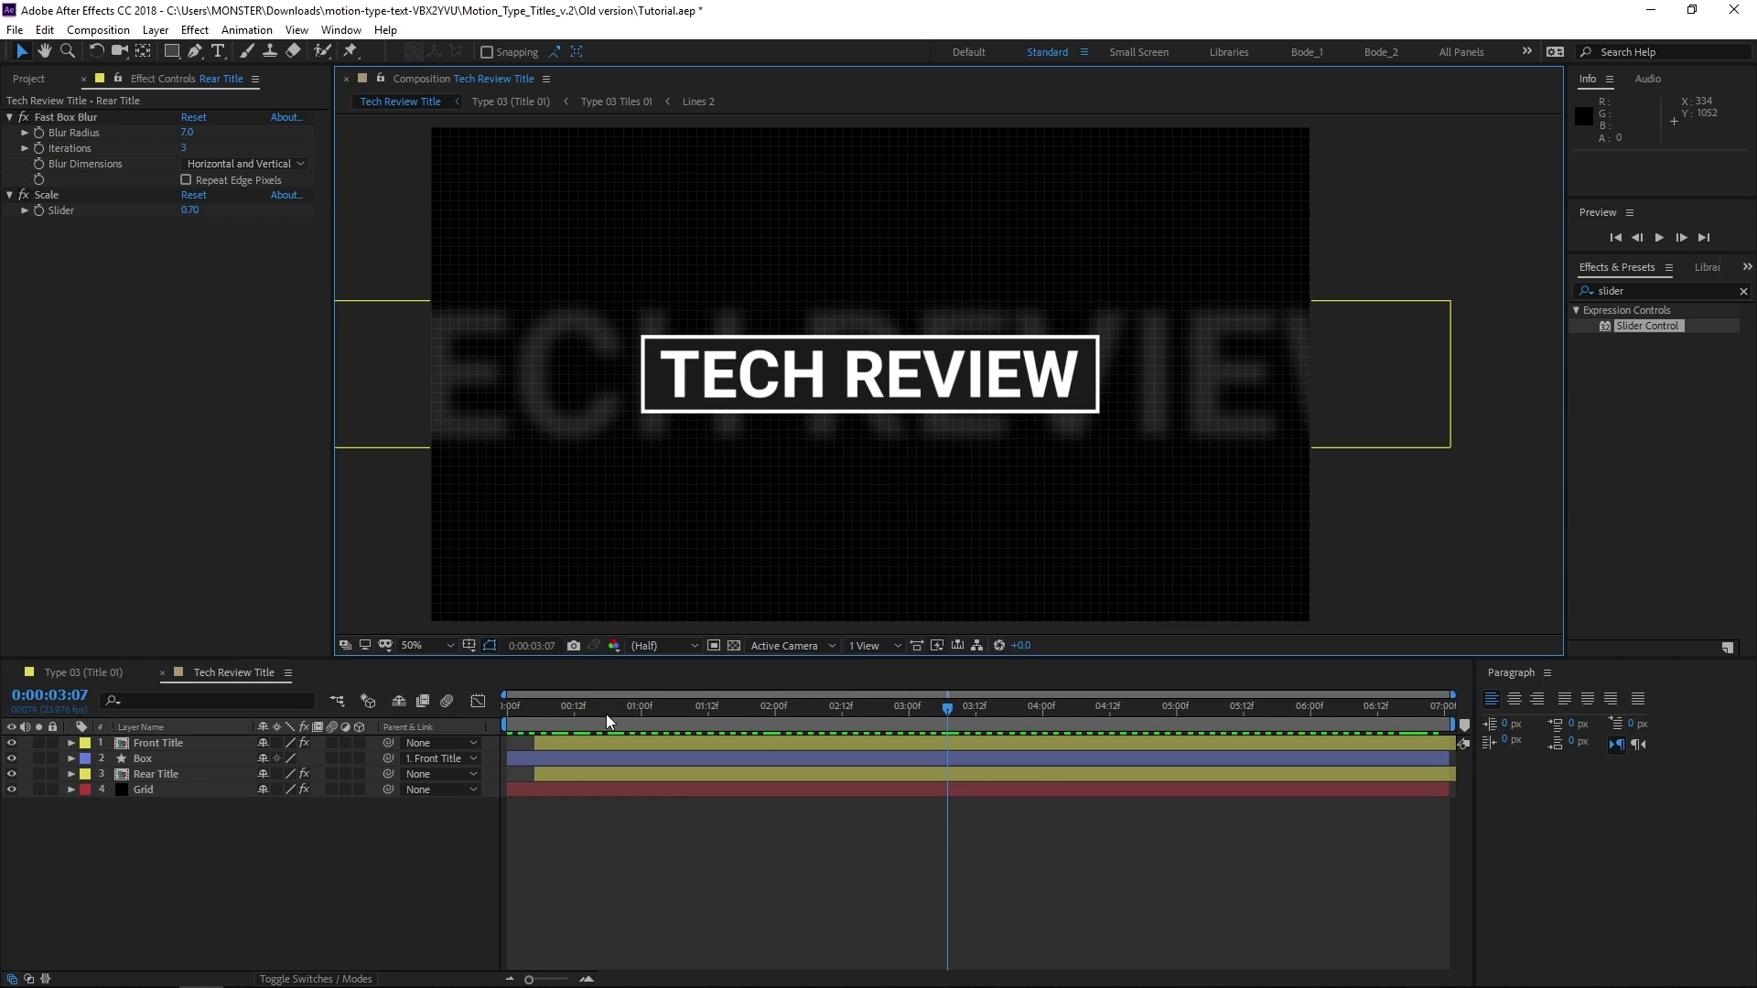
# Toggle the transparency grid on and off several times to compare the titles over transparency and over black
pyautogui.click(734, 645)
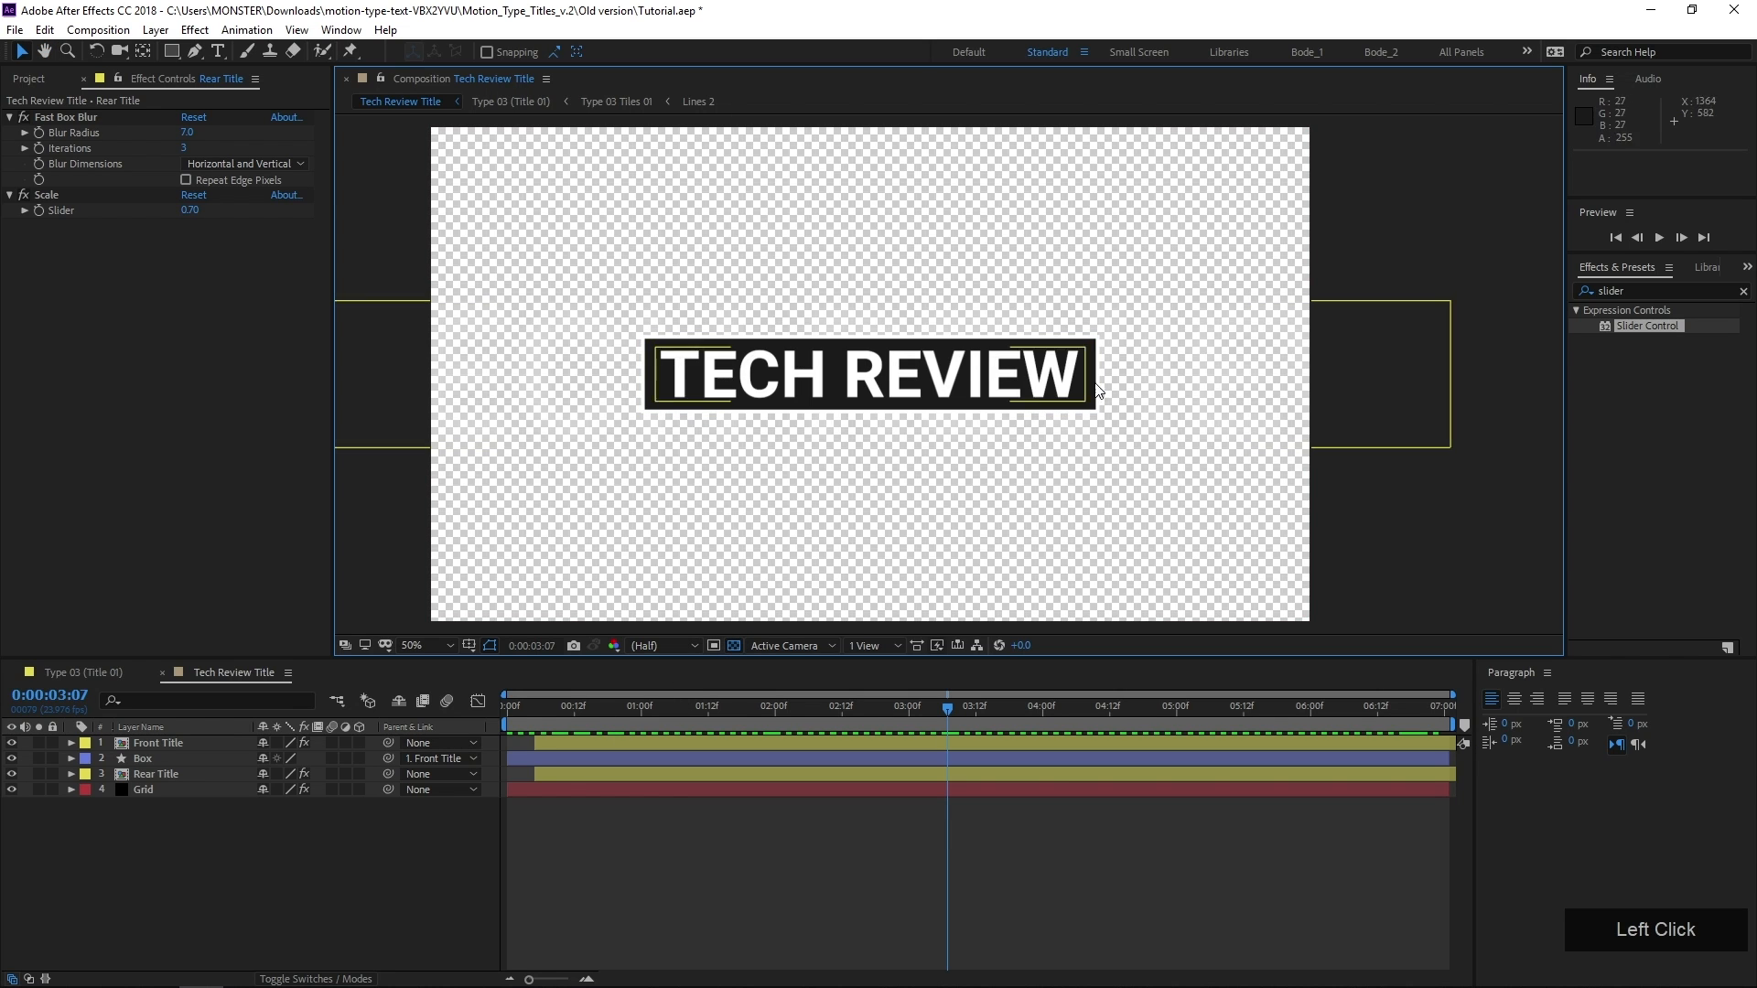
pyautogui.click(737, 646)
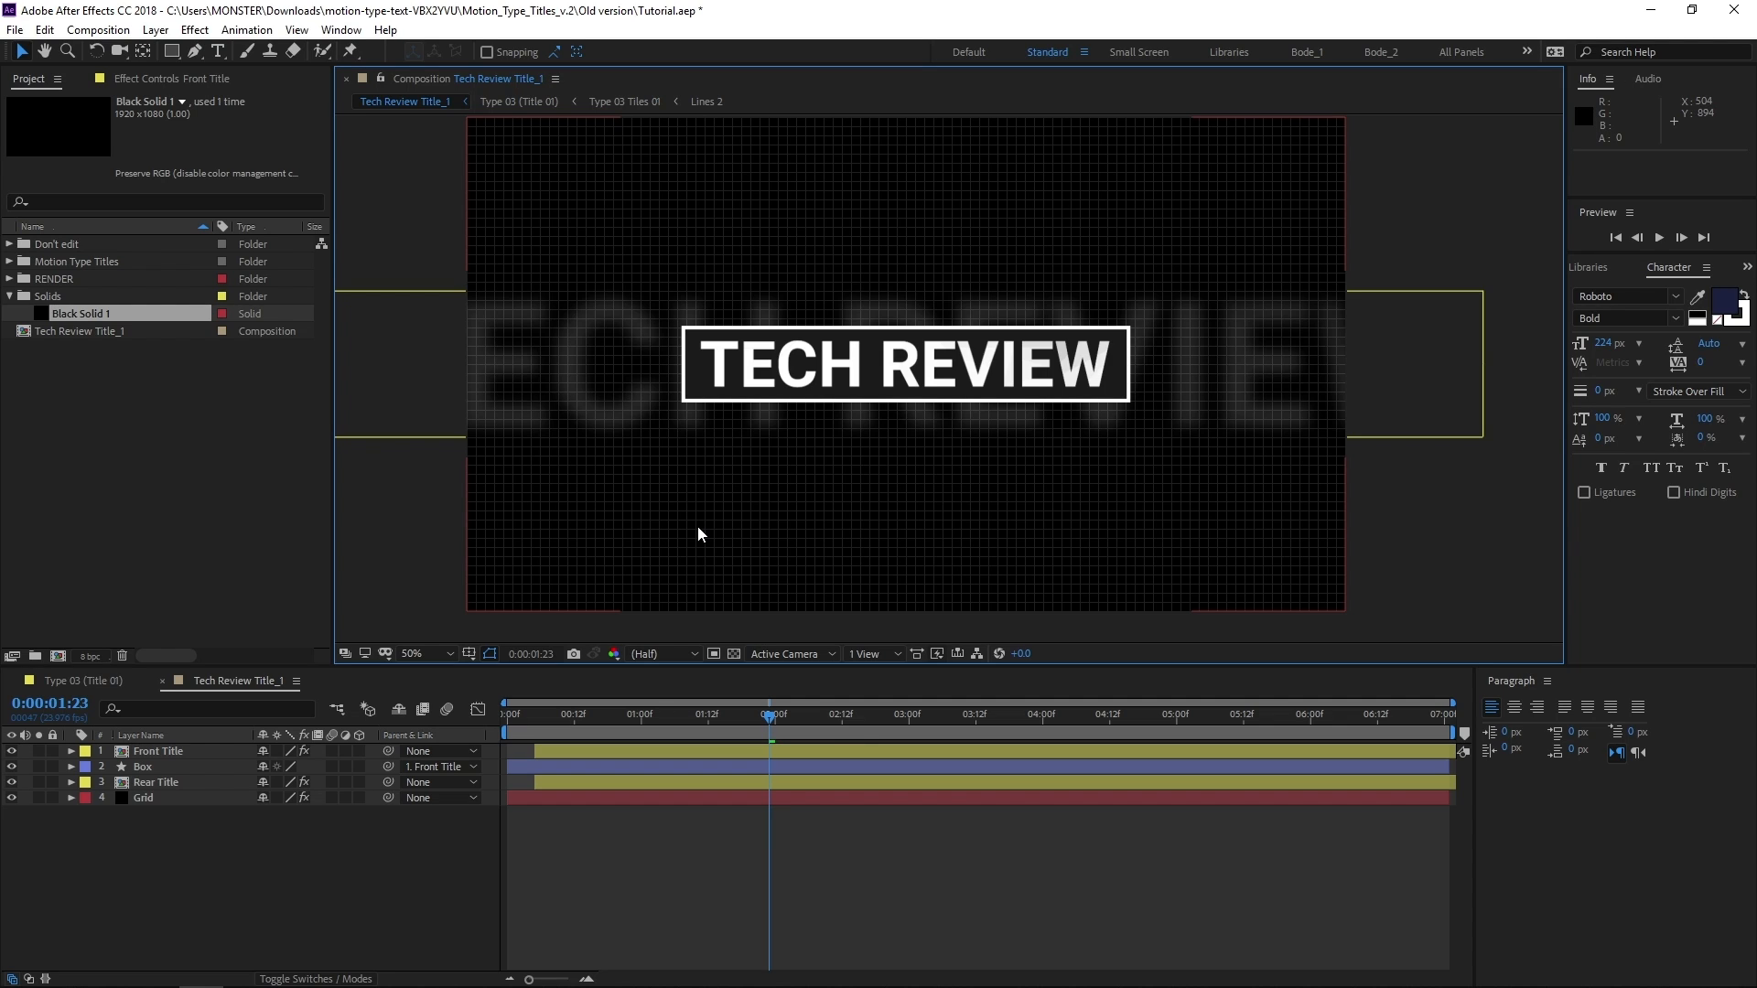
pyautogui.click(734, 653)
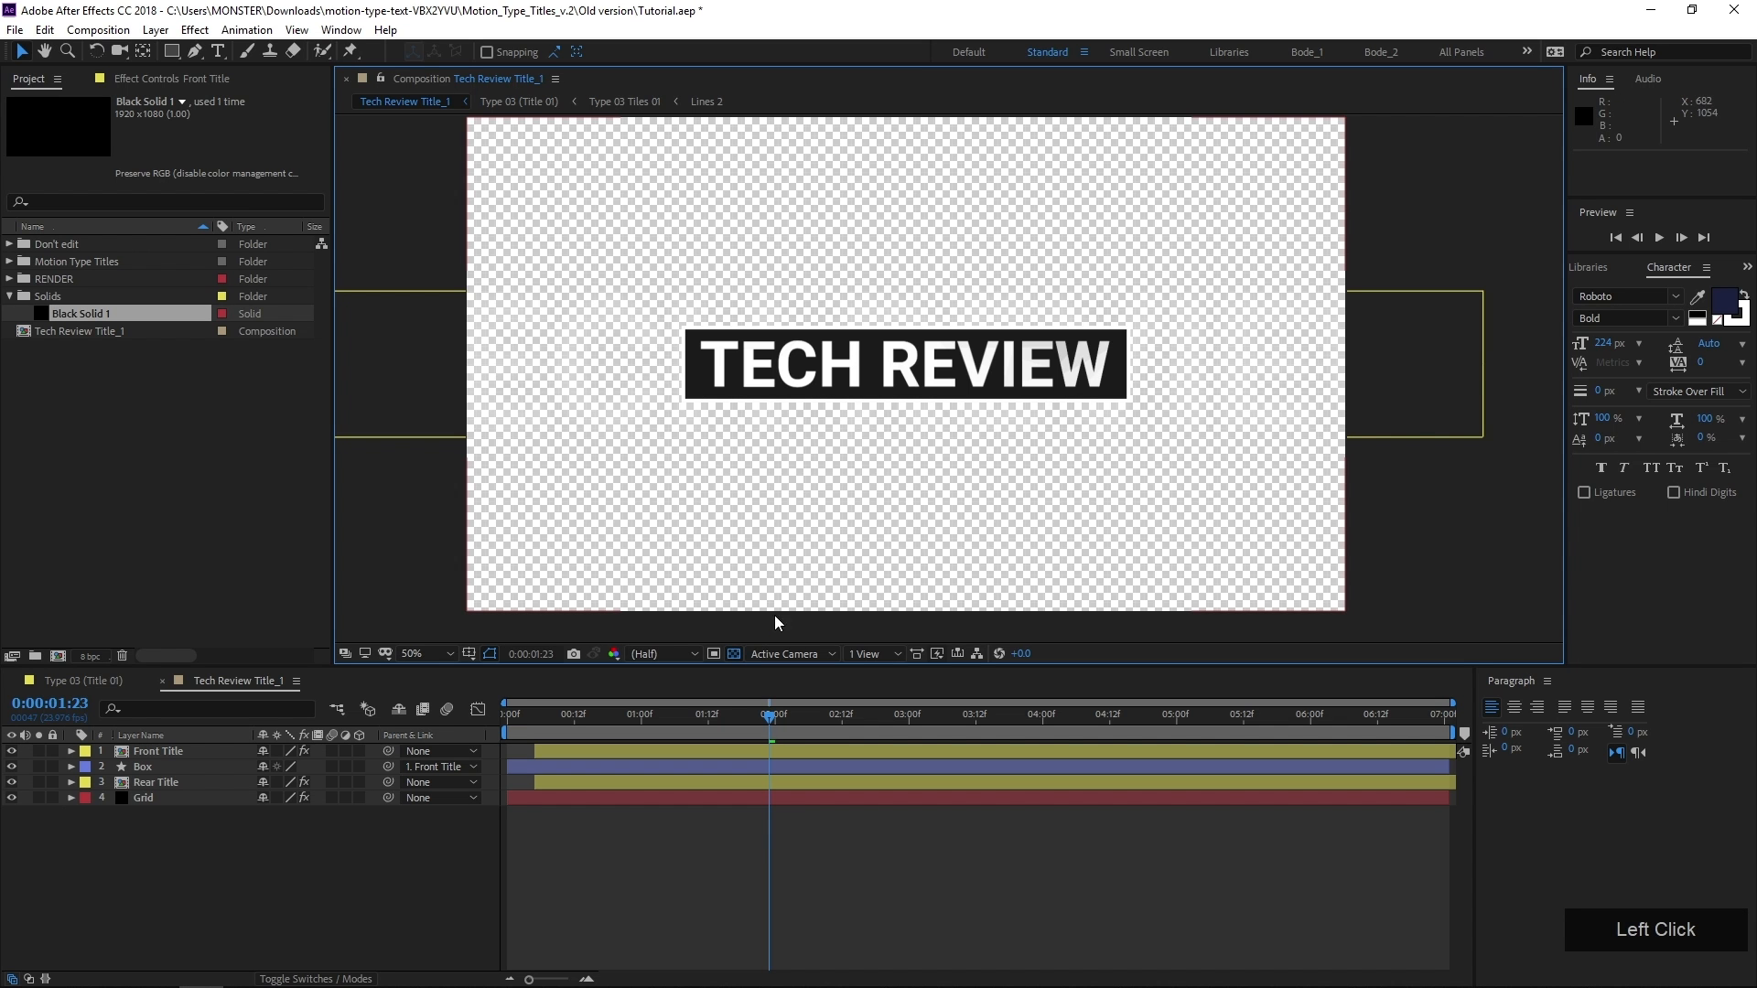
pyautogui.click(733, 653)
pyautogui.click(733, 653)
pyautogui.click(733, 653)
# Reveal the Opacity of the Rear Title and Grid layers, examine the soloed Rear Title up close, and turn its solo off
pyautogui.moveTo(192, 798); pyautogui.dragTo(179, 777)
pyautogui.press('t')
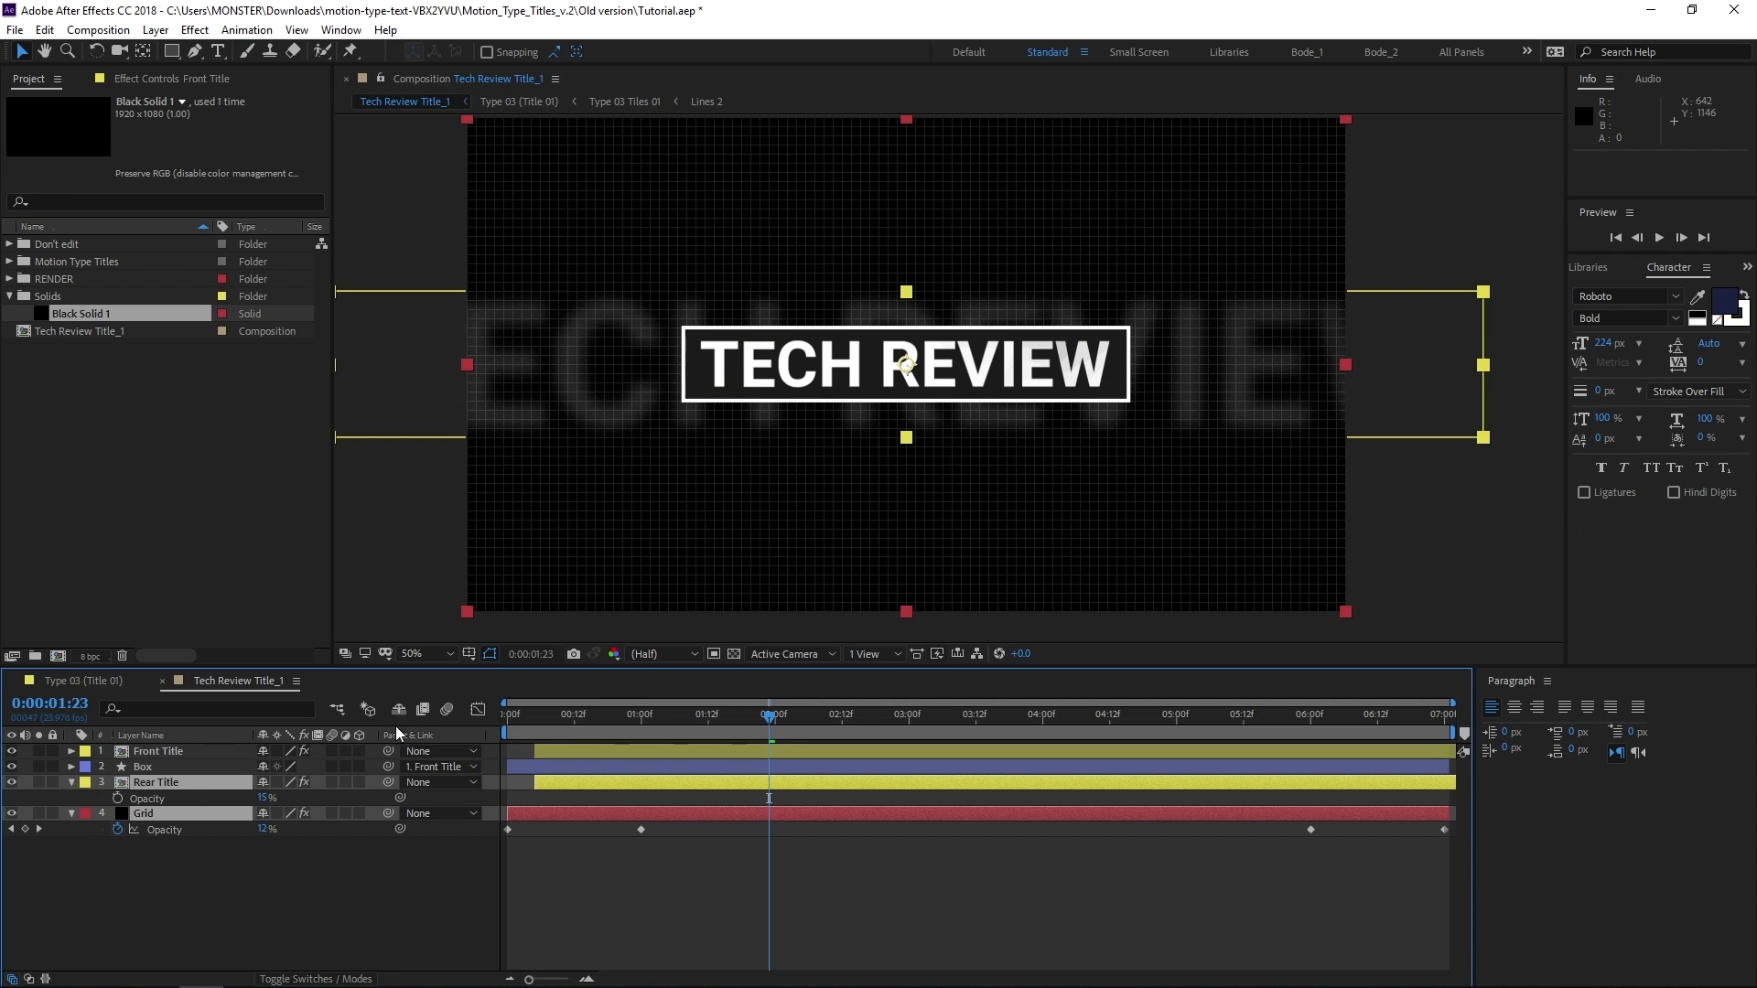
pyautogui.click(47, 794)
pyautogui.click(39, 782)
pyautogui.scroll(4, 641, 428)
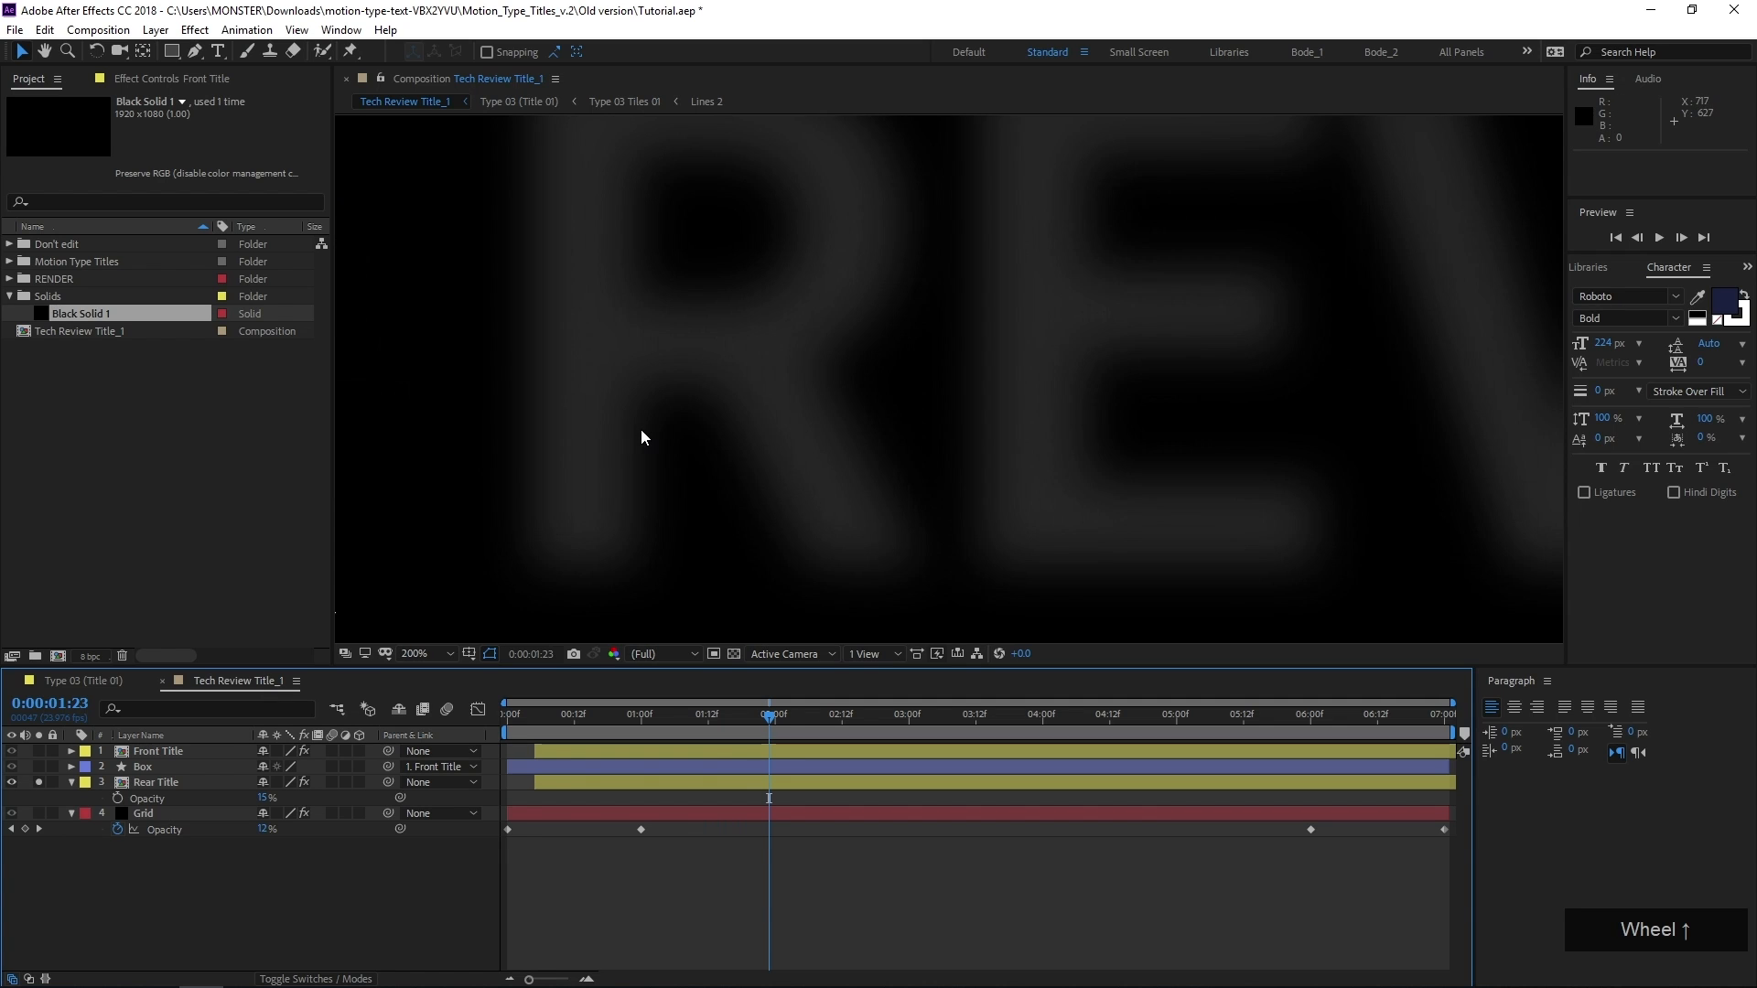
pyautogui.middleClick(784, 412)
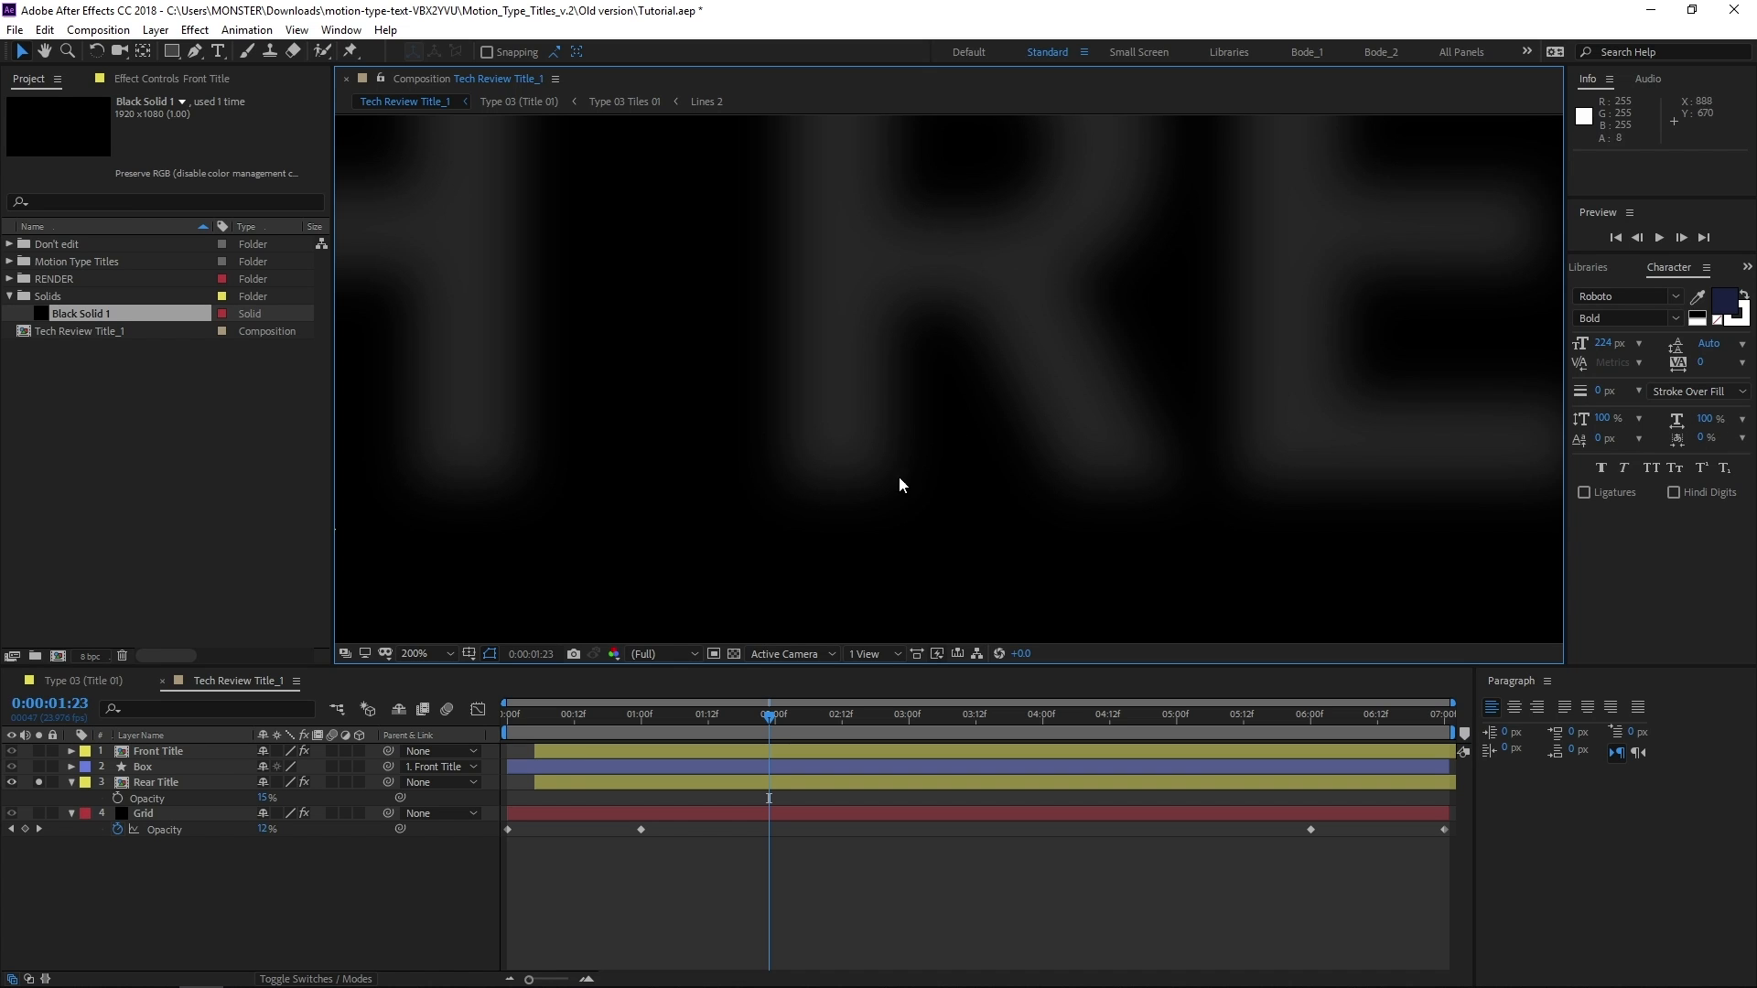
pyautogui.click(40, 782)
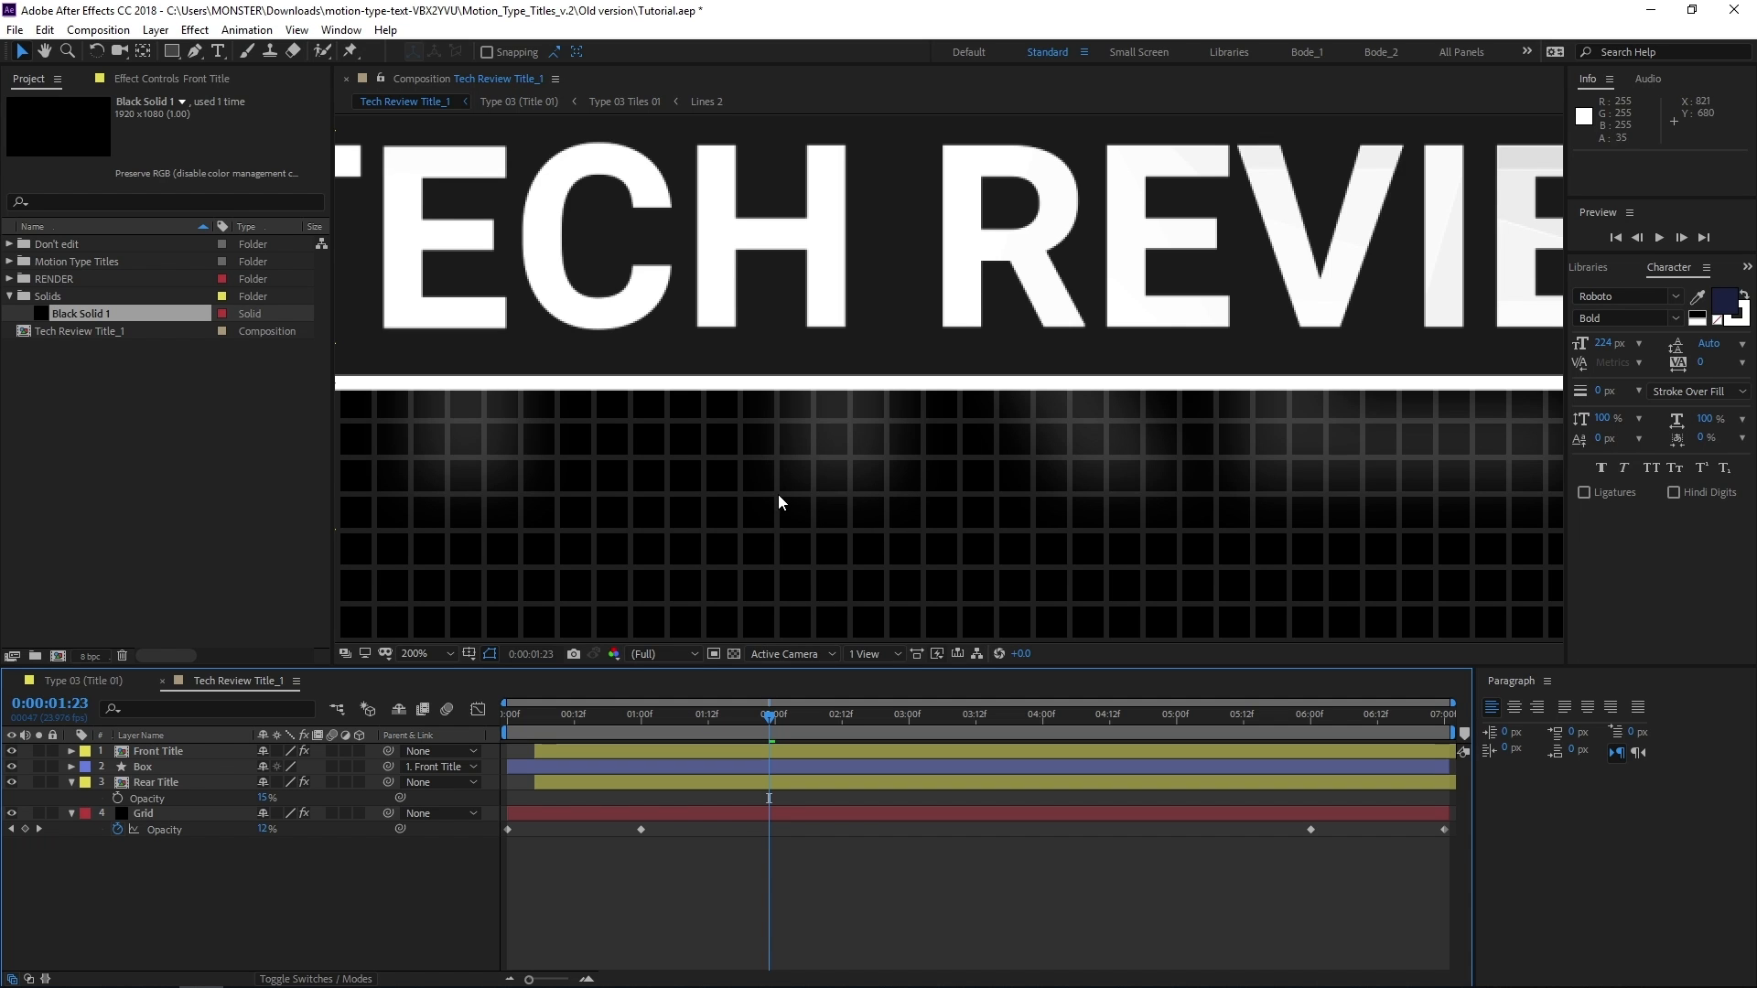
pyautogui.scroll(-2, 953, 459)
pyautogui.middleClick(804, 506)
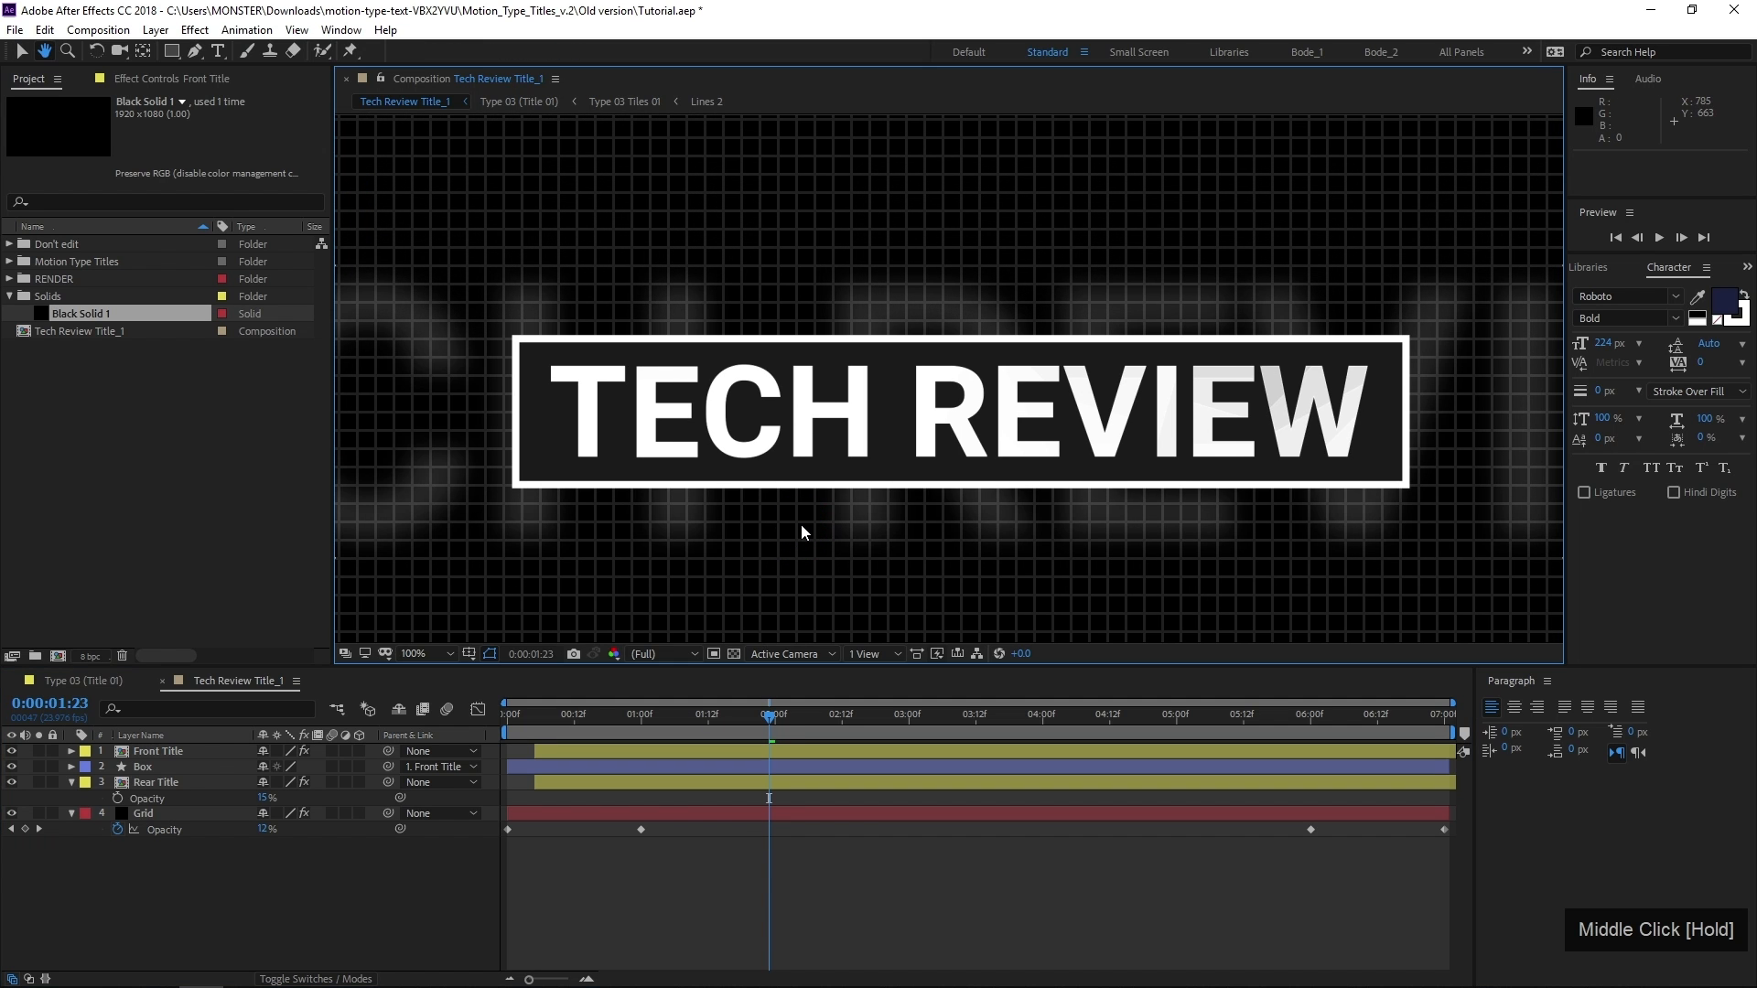
pyautogui.scroll(-2, 800, 525)
pyautogui.middleClick(768, 464)
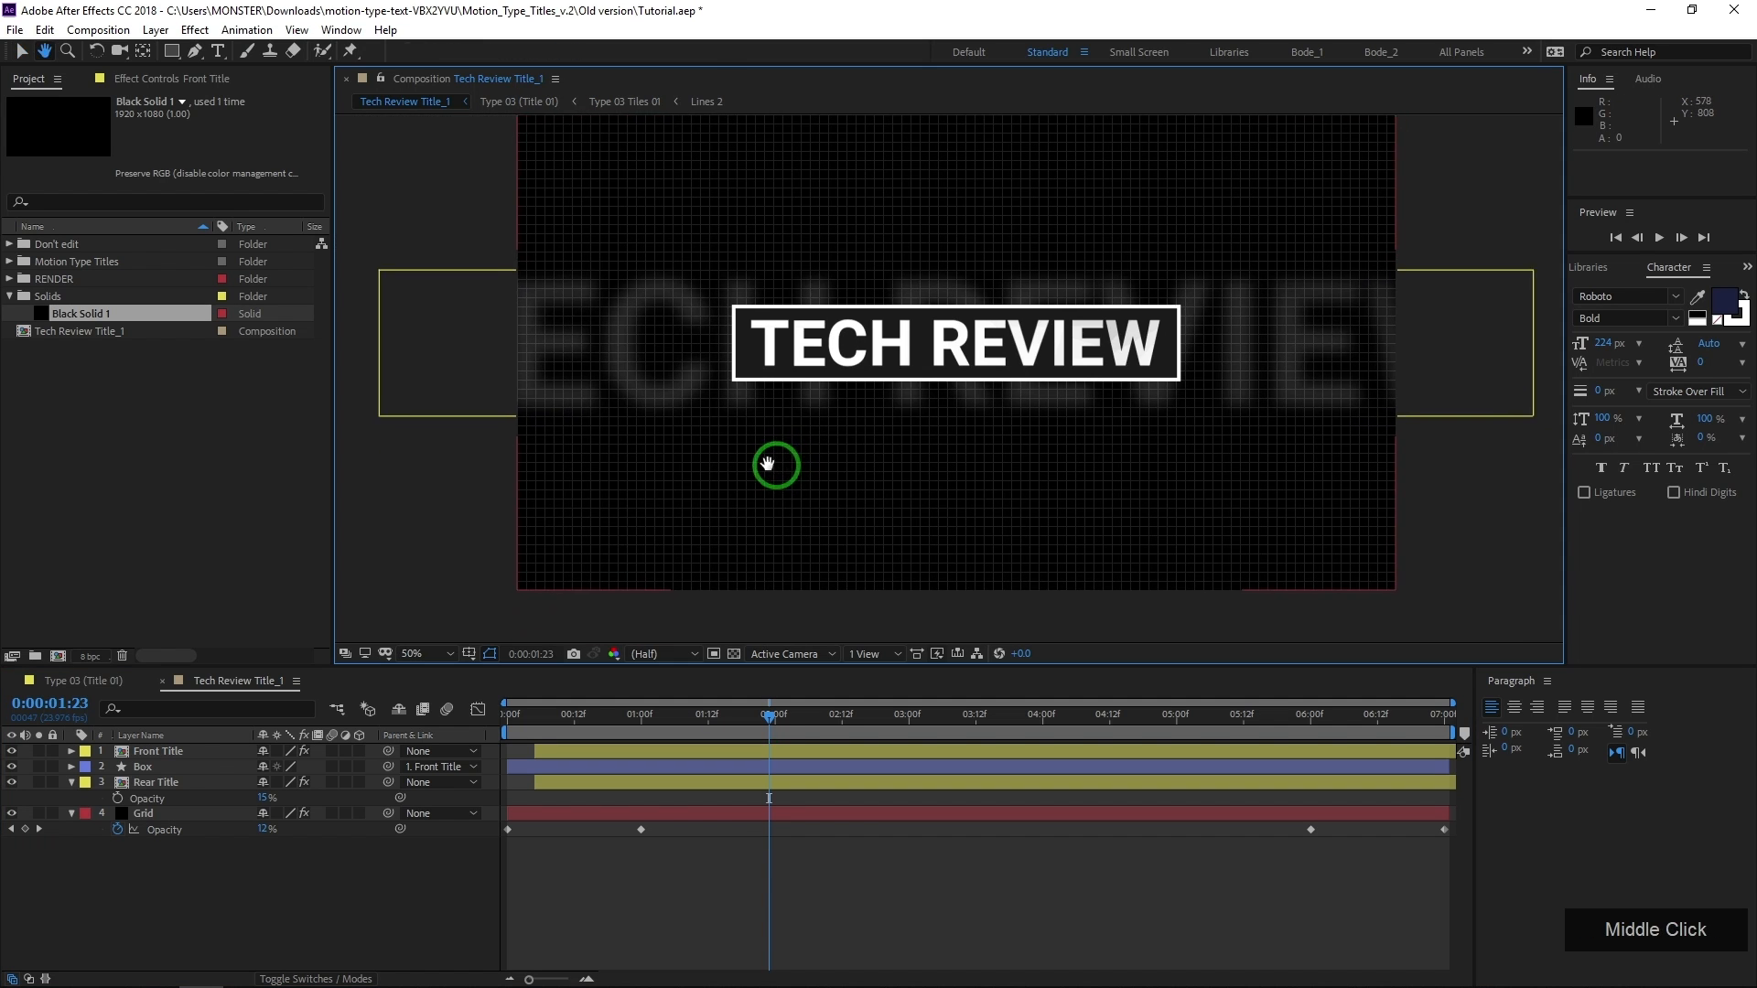
pyautogui.moveTo(768, 464); pyautogui.dragTo(710, 492)
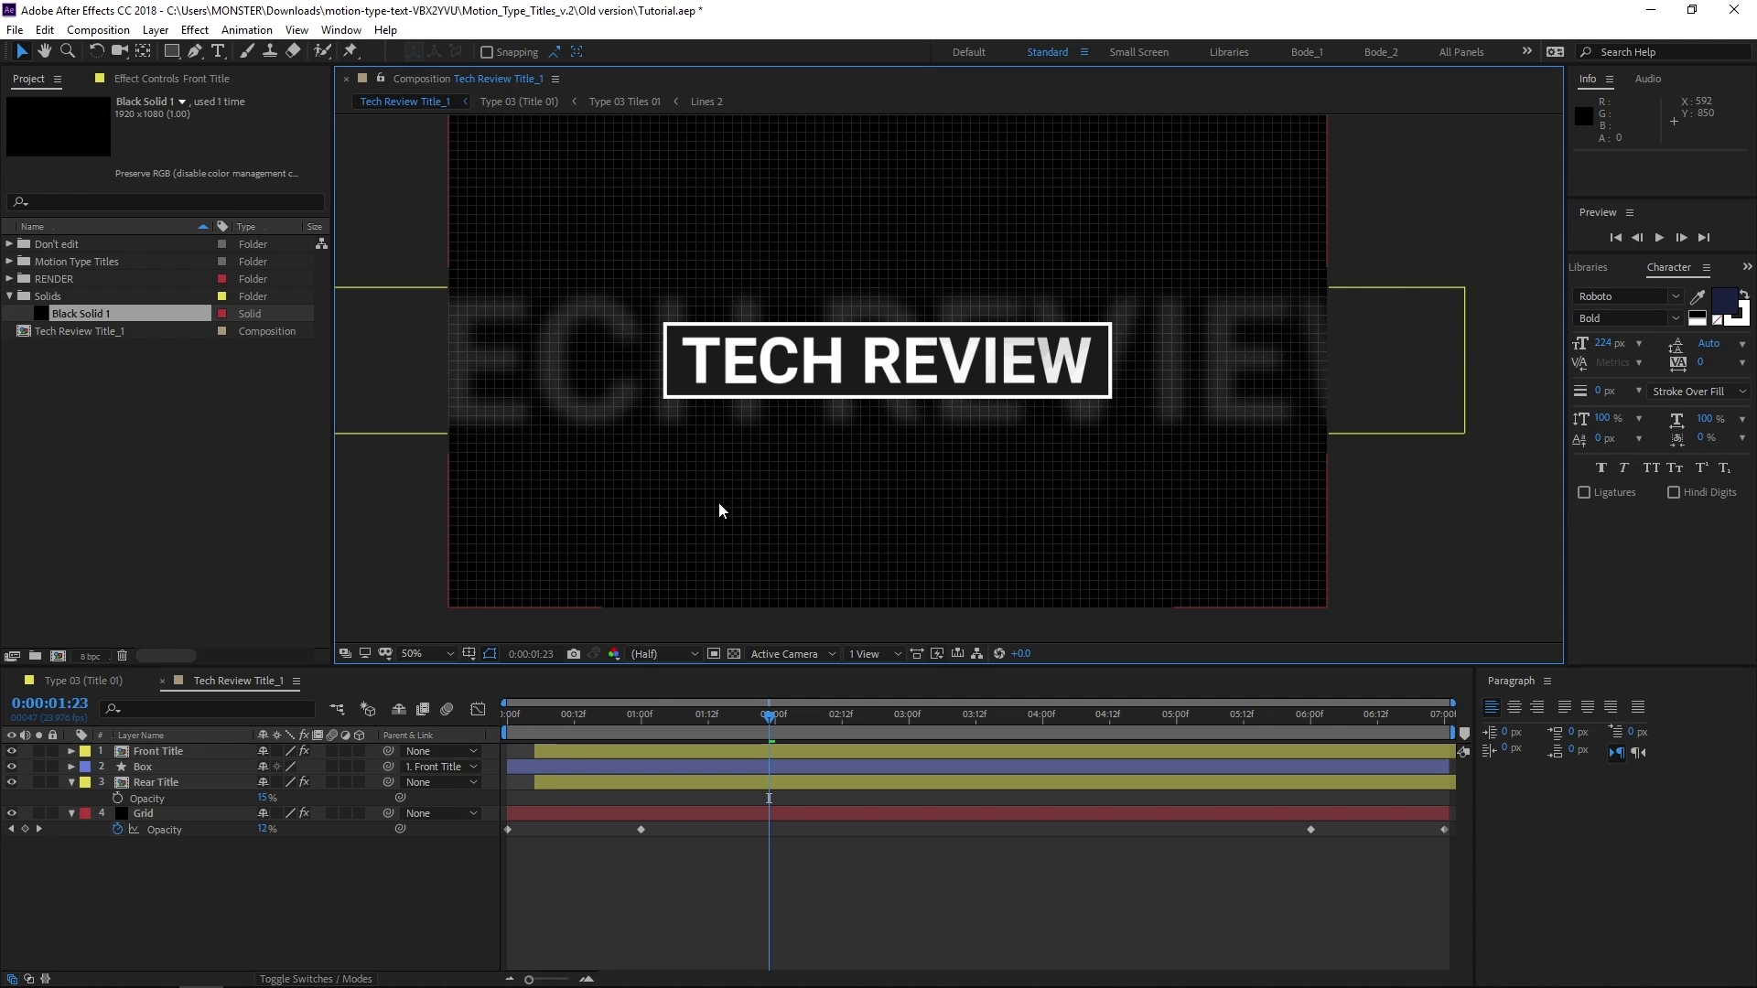
# Check the composition's first and last frames with the time display in frames, restore timecode and go to 0:00:01:23
pyautogui.keyDown('ctrl'); pyautogui.click(536, 653); pyautogui.keyUp('ctrl')
pyautogui.moveTo(953, 721); pyautogui.dragTo(1454, 726)
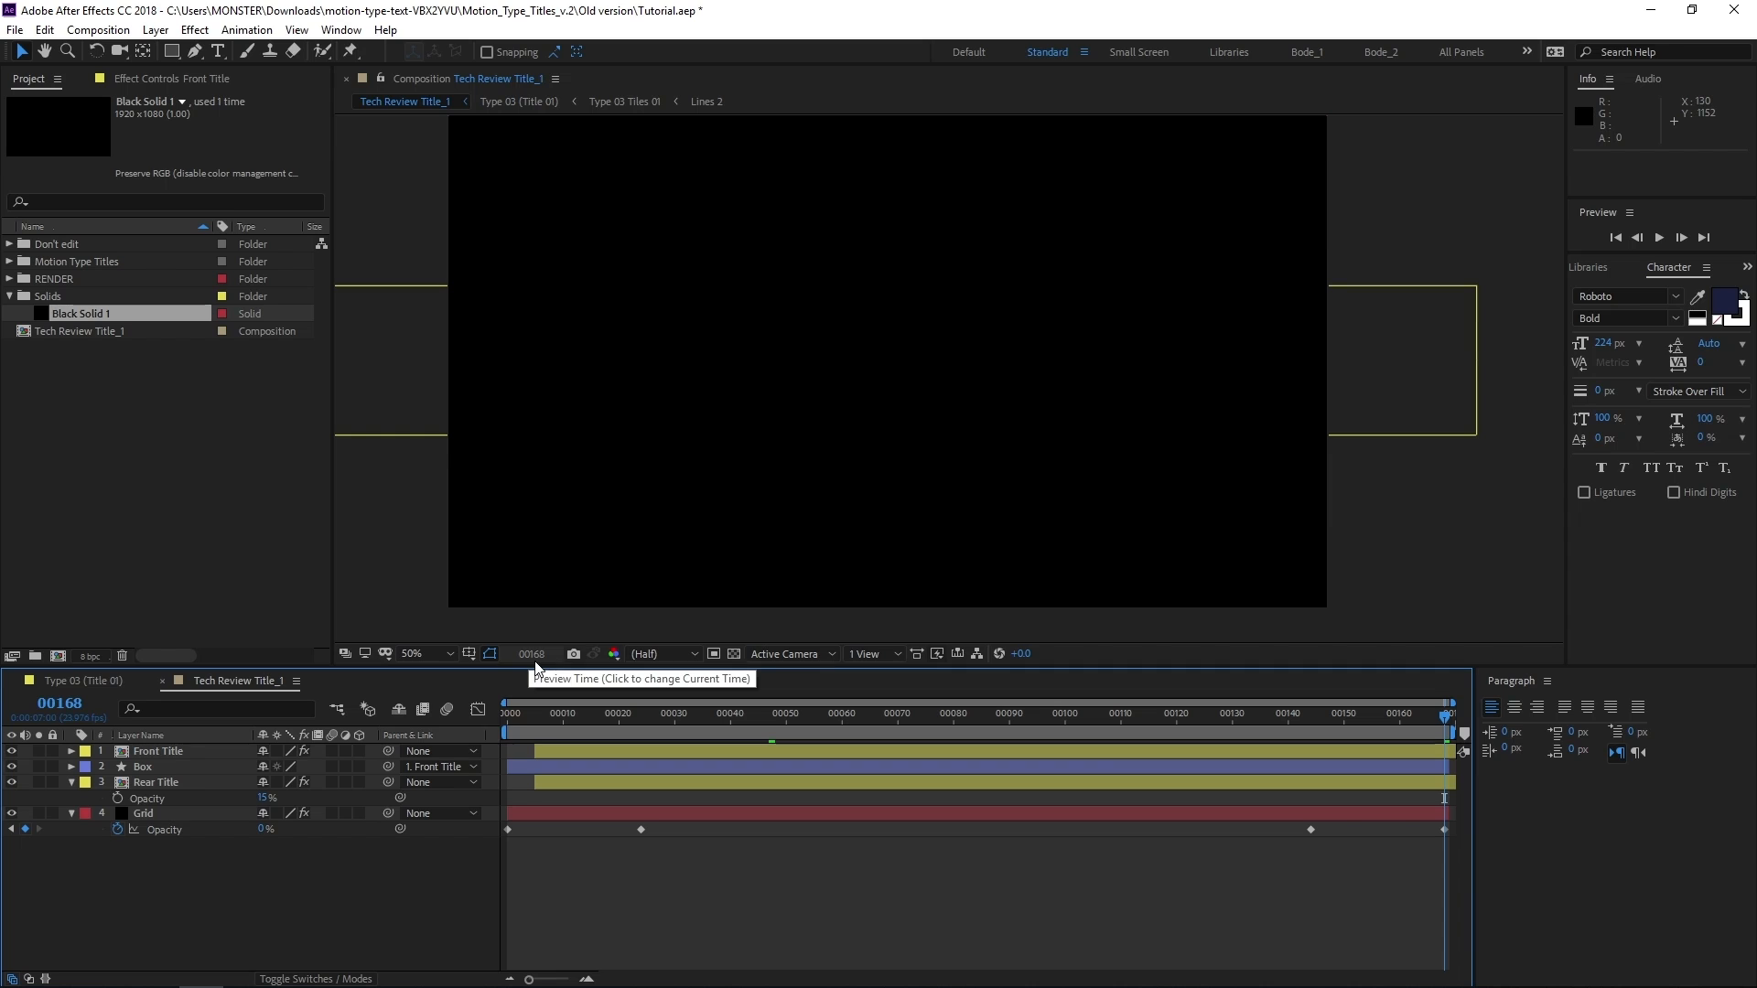
pyautogui.moveTo(510, 719); pyautogui.dragTo(482, 722)
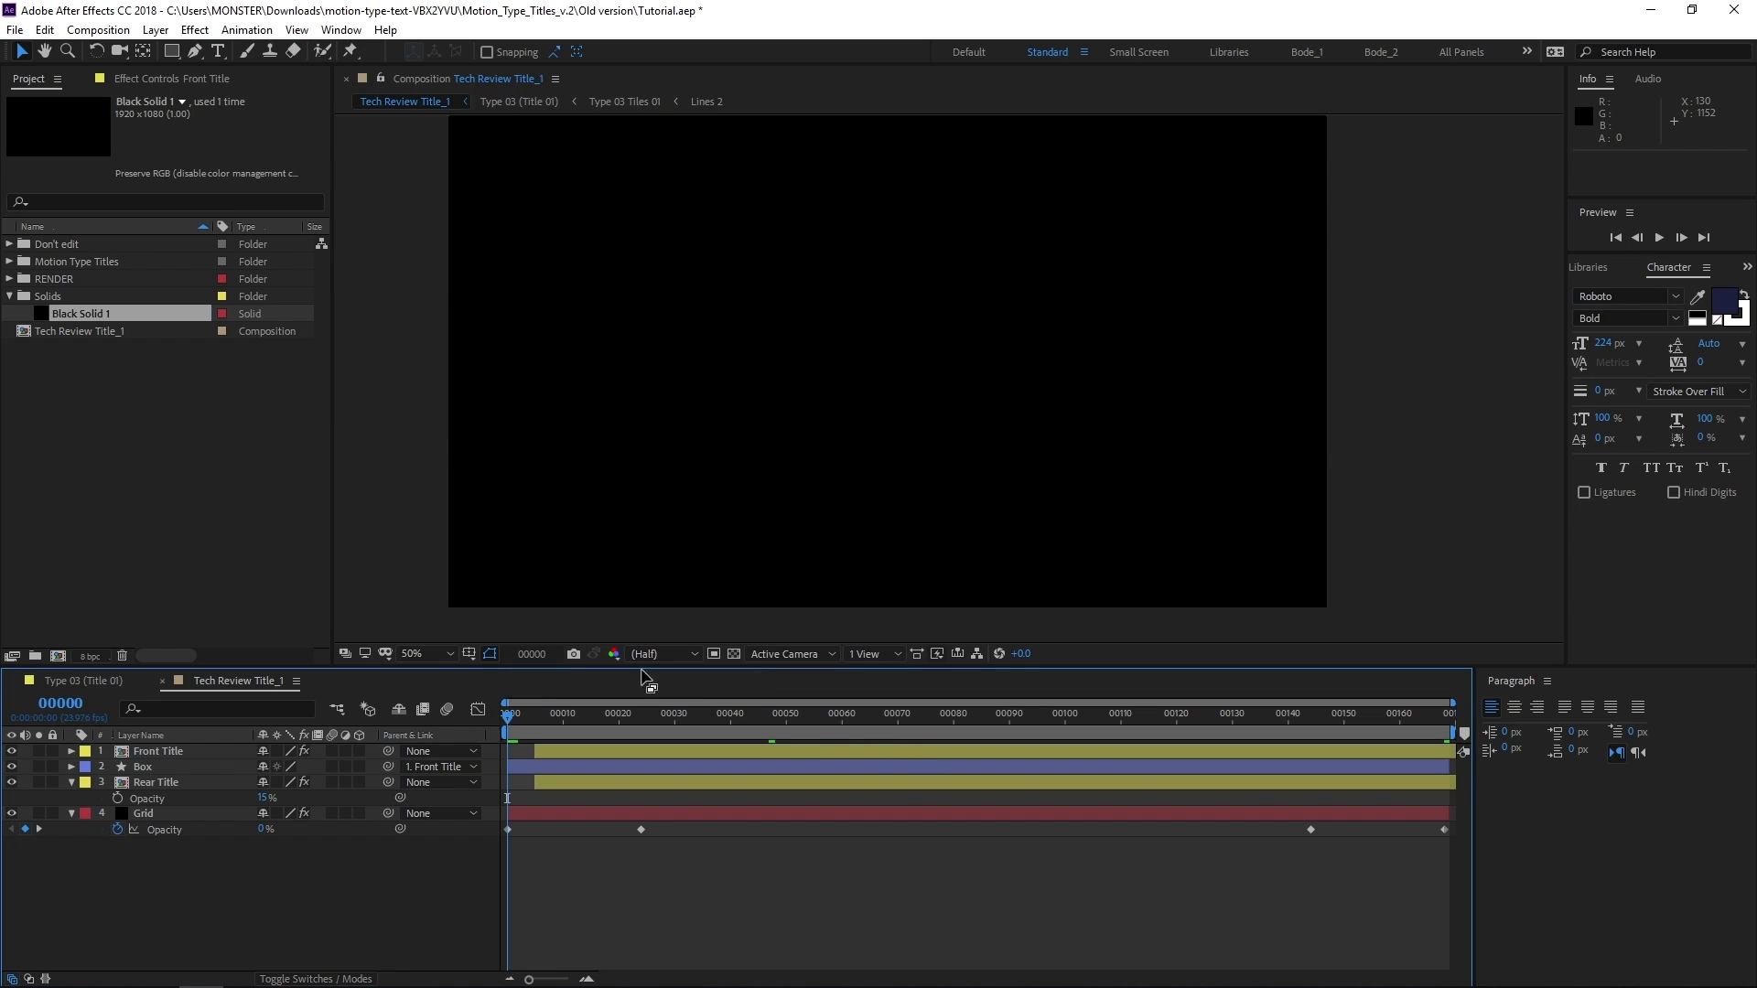
pyautogui.keyDown('ctrl'); pyautogui.click(540, 655); pyautogui.keyUp('ctrl')
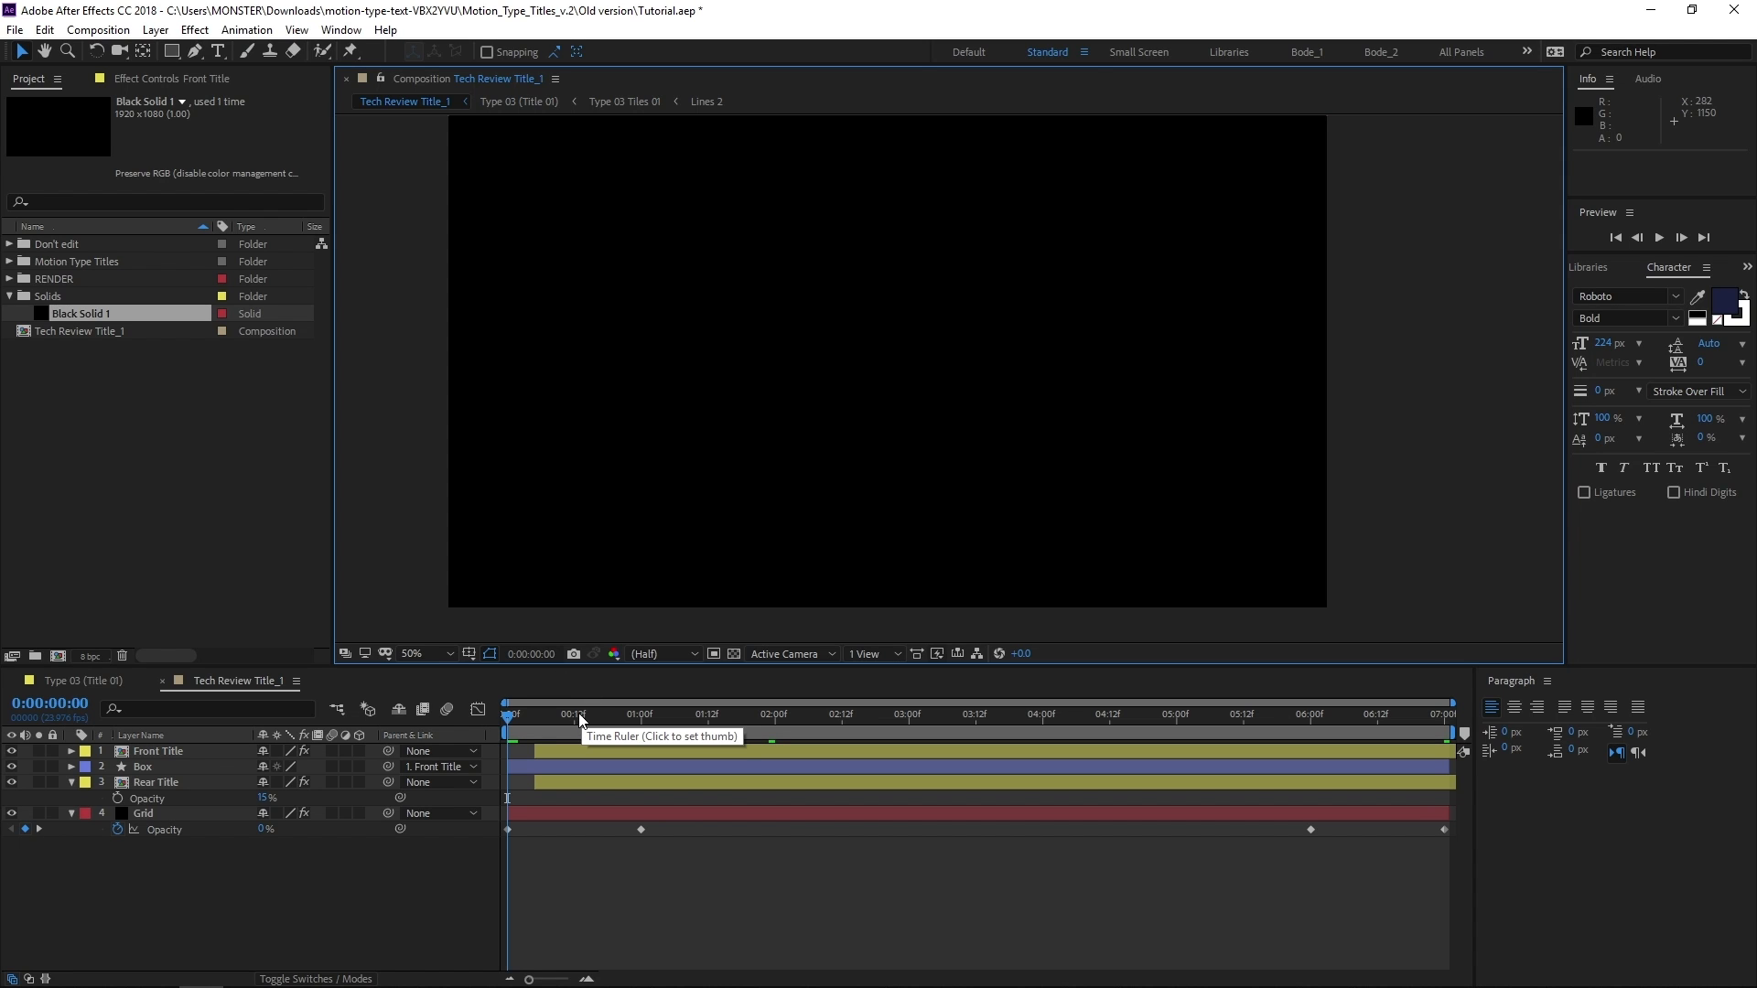
pyautogui.moveTo(568, 717); pyautogui.dragTo(768, 752)
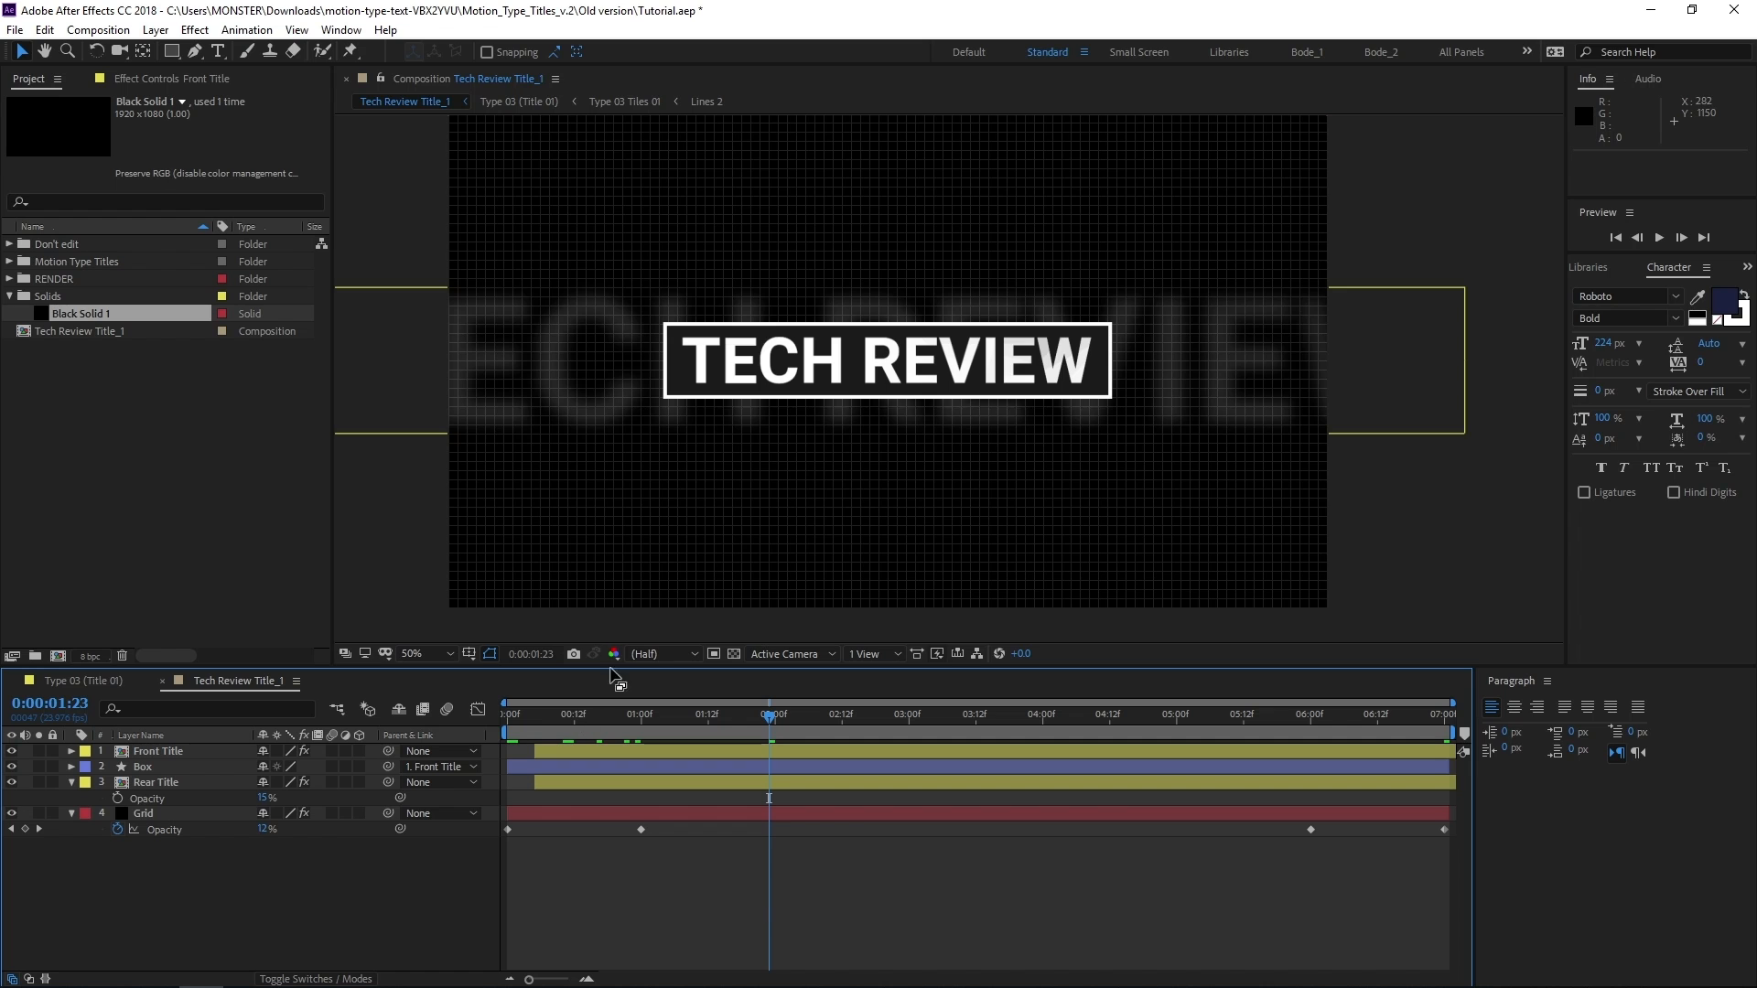
# Examine the grid lines and the blurred rear letters up close, from the box to the composition's left edge
pyautogui.scroll(2, 604, 456)
pyautogui.scroll(2, 602, 457)
pyautogui.moveTo(596, 463); pyautogui.dragTo(925, 408)
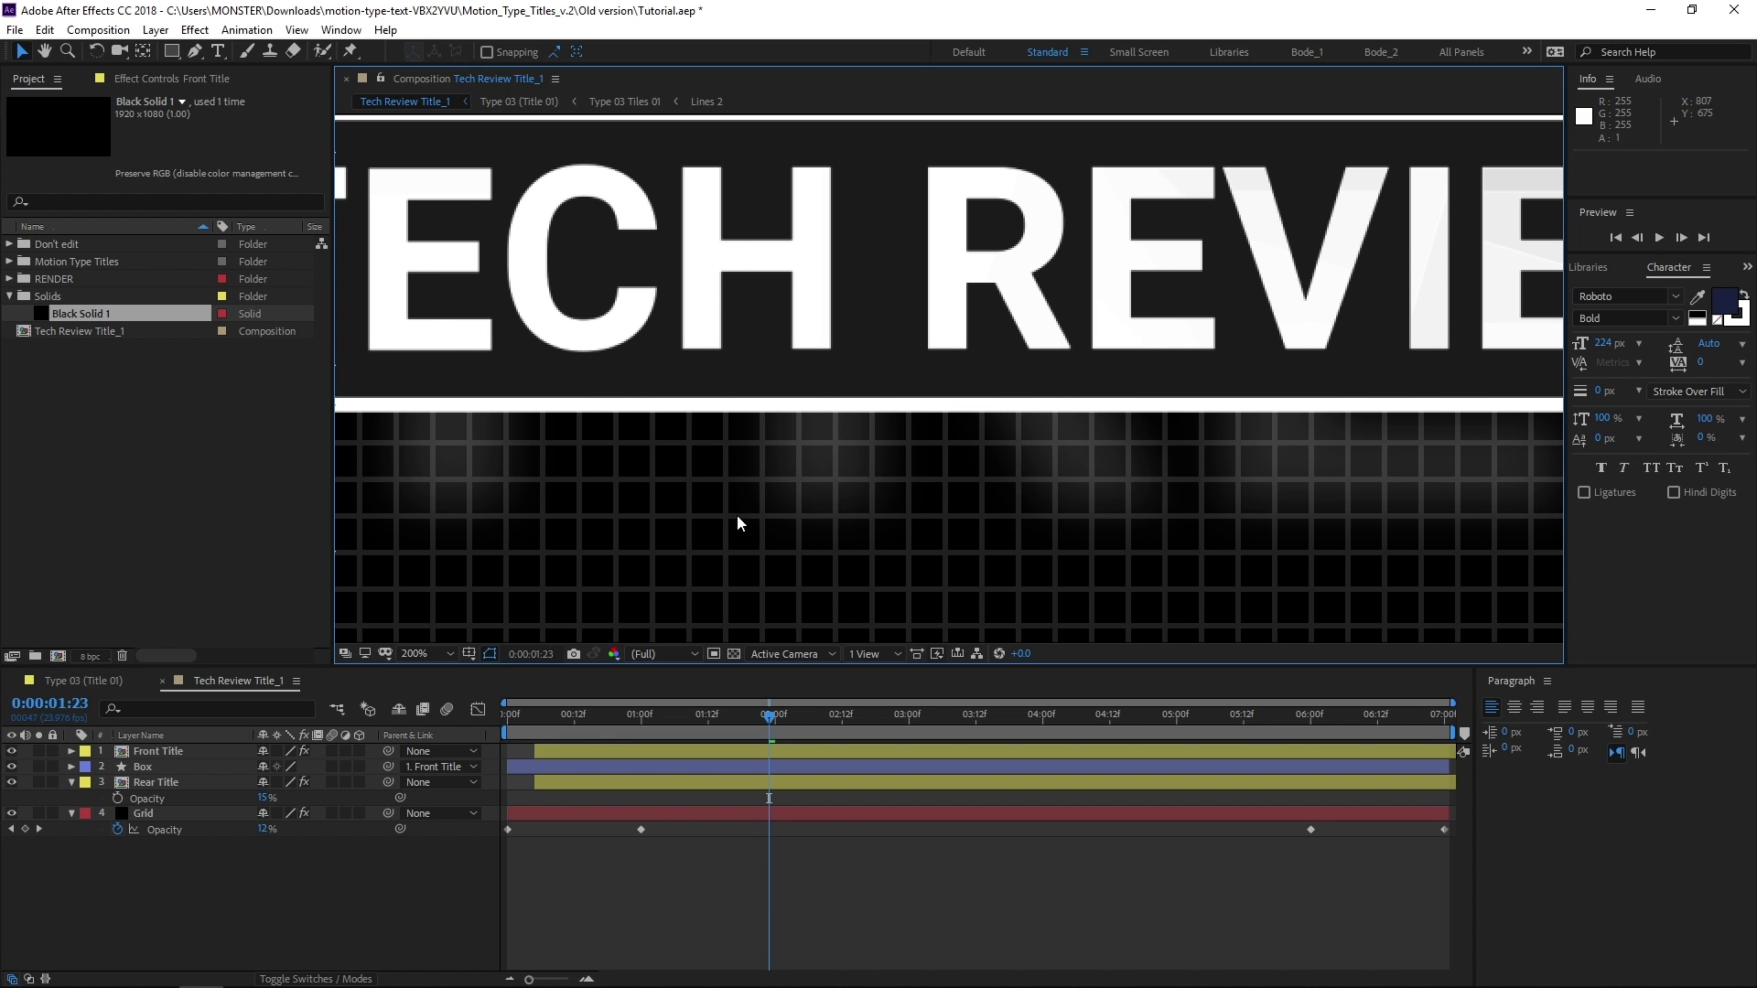
pyautogui.moveTo(695, 529); pyautogui.dragTo(1058, 543)
pyautogui.moveTo(531, 520); pyautogui.dragTo(1004, 510)
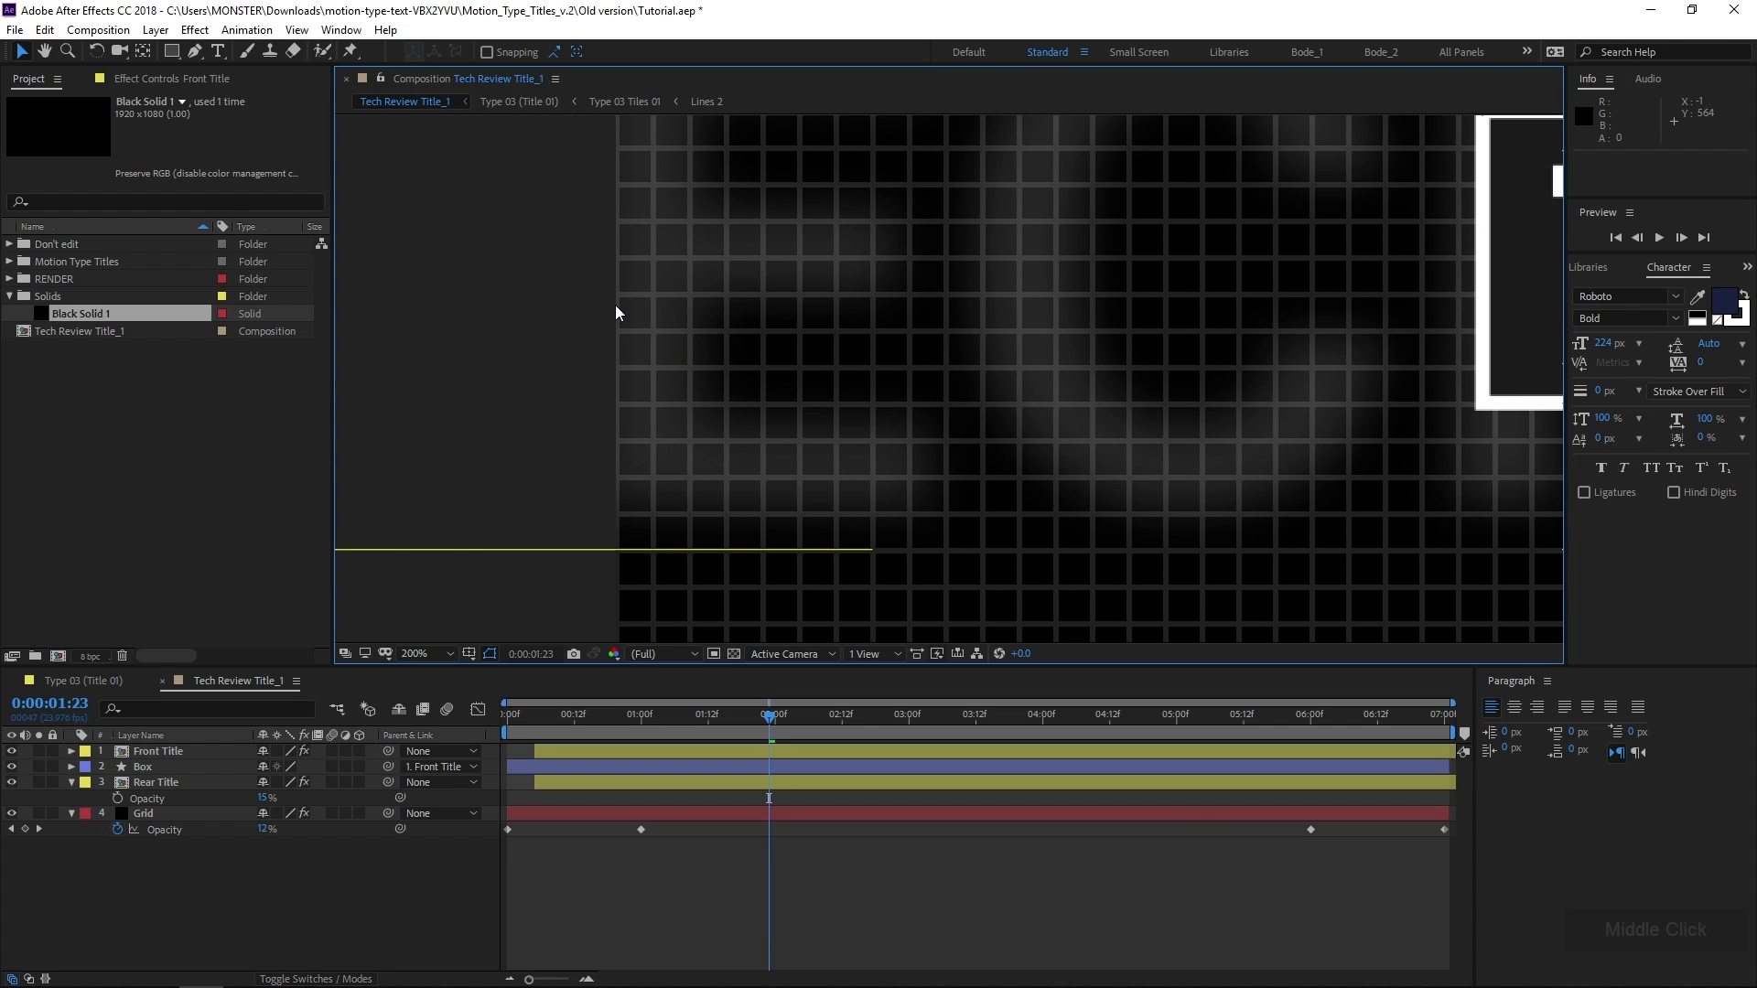
pyautogui.moveTo(1044, 476); pyautogui.dragTo(732, 491)
pyautogui.scroll(-2, 981, 483)
pyautogui.scroll(-2, 729, 497)
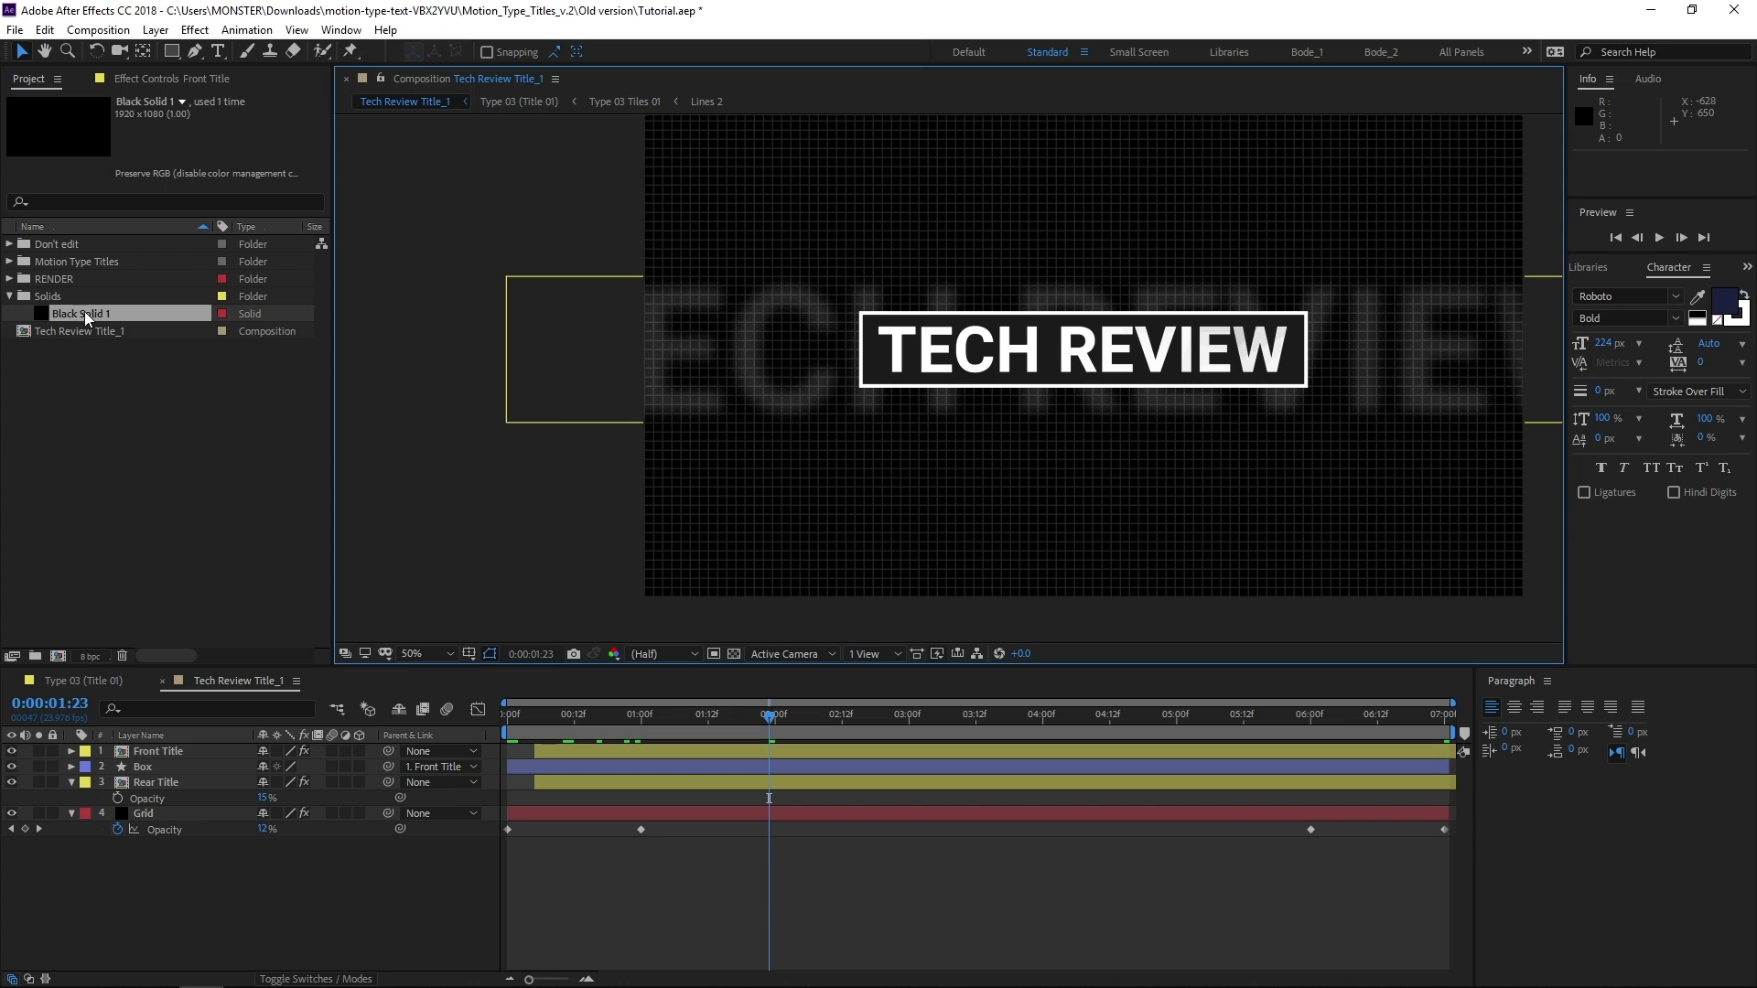
# Add Black Solid 1 to the Tech Review Title_1 composition as the lowest layer, beneath the Grid
pyautogui.moveTo(84, 311); pyautogui.dragTo(166, 876)
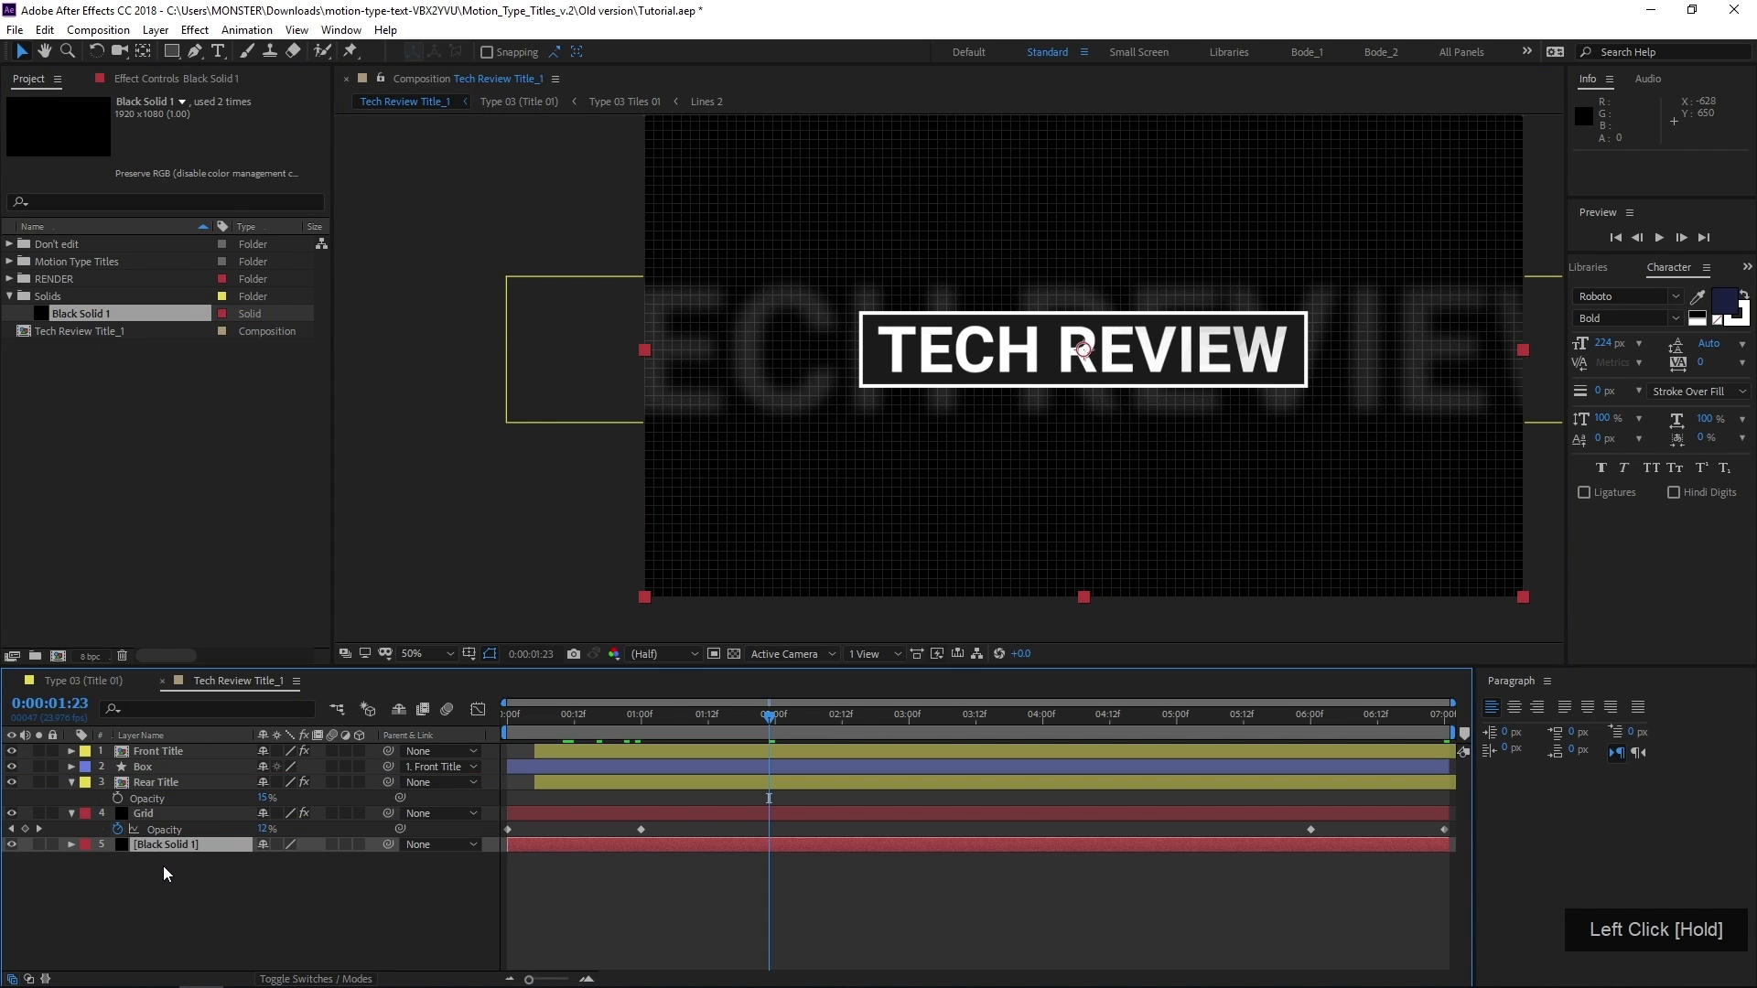
# Examine the black background around the title box up close and check its transparency with the transparency grid
pyautogui.scroll(2, 845, 523)
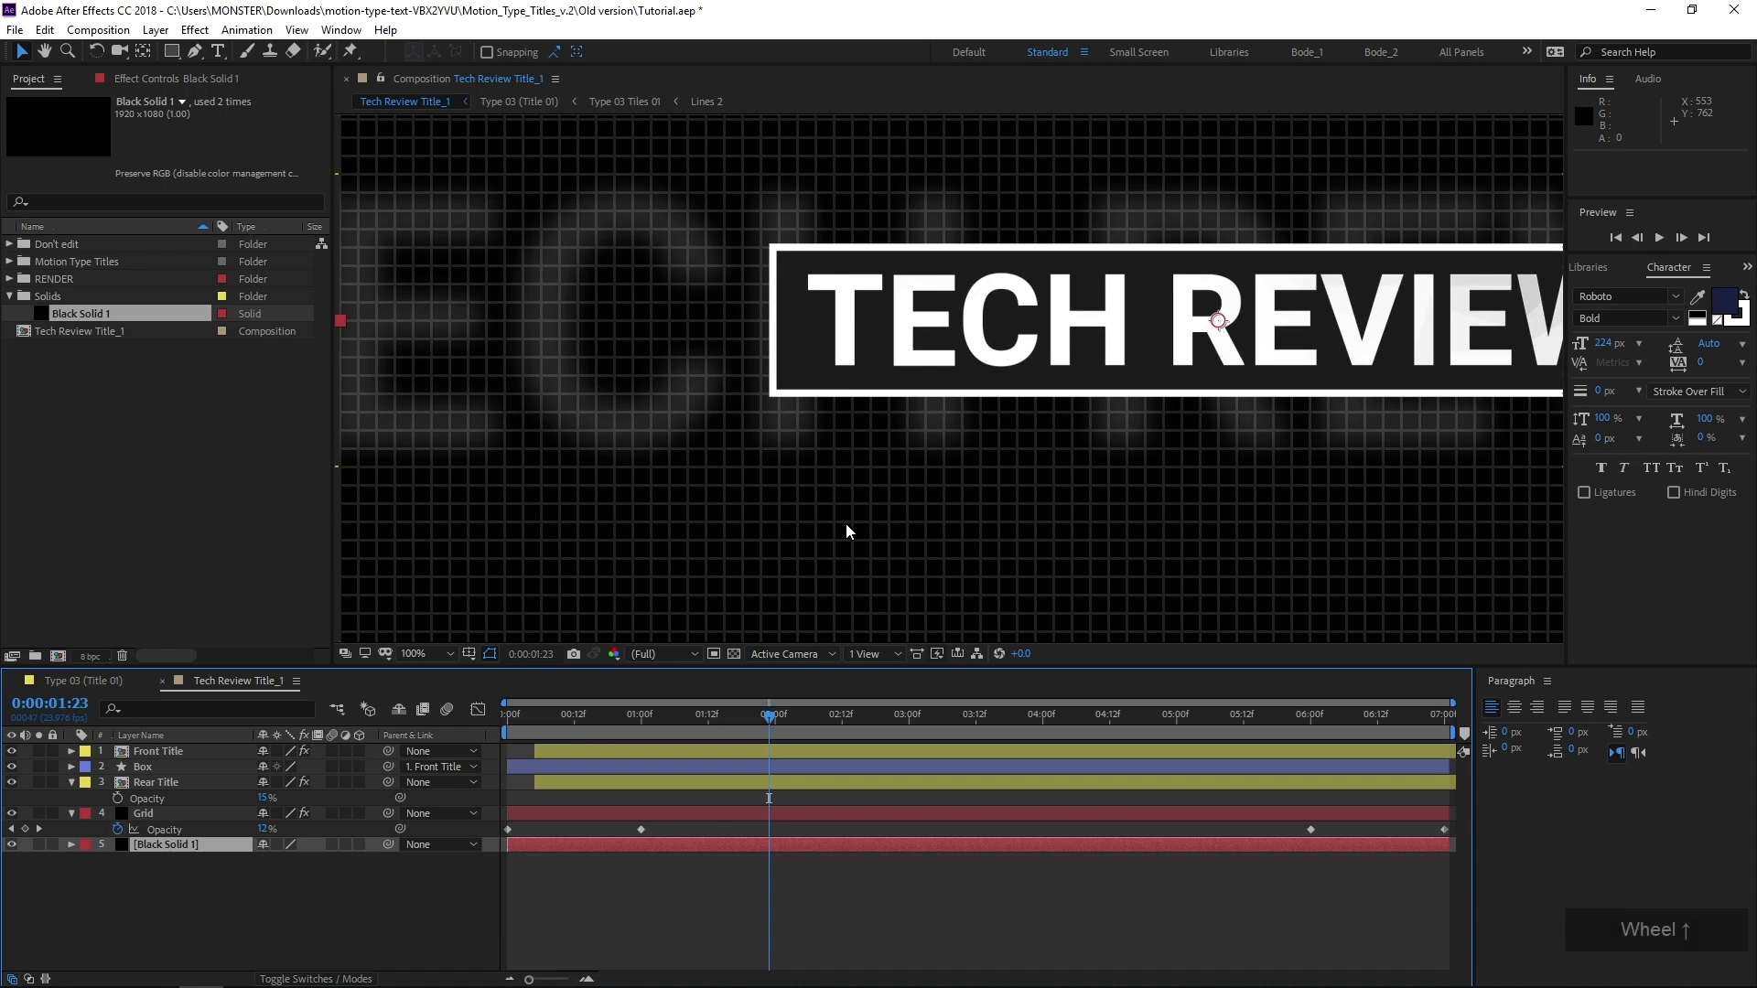
pyautogui.moveTo(845, 523); pyautogui.dragTo(541, 531)
pyautogui.click(733, 655)
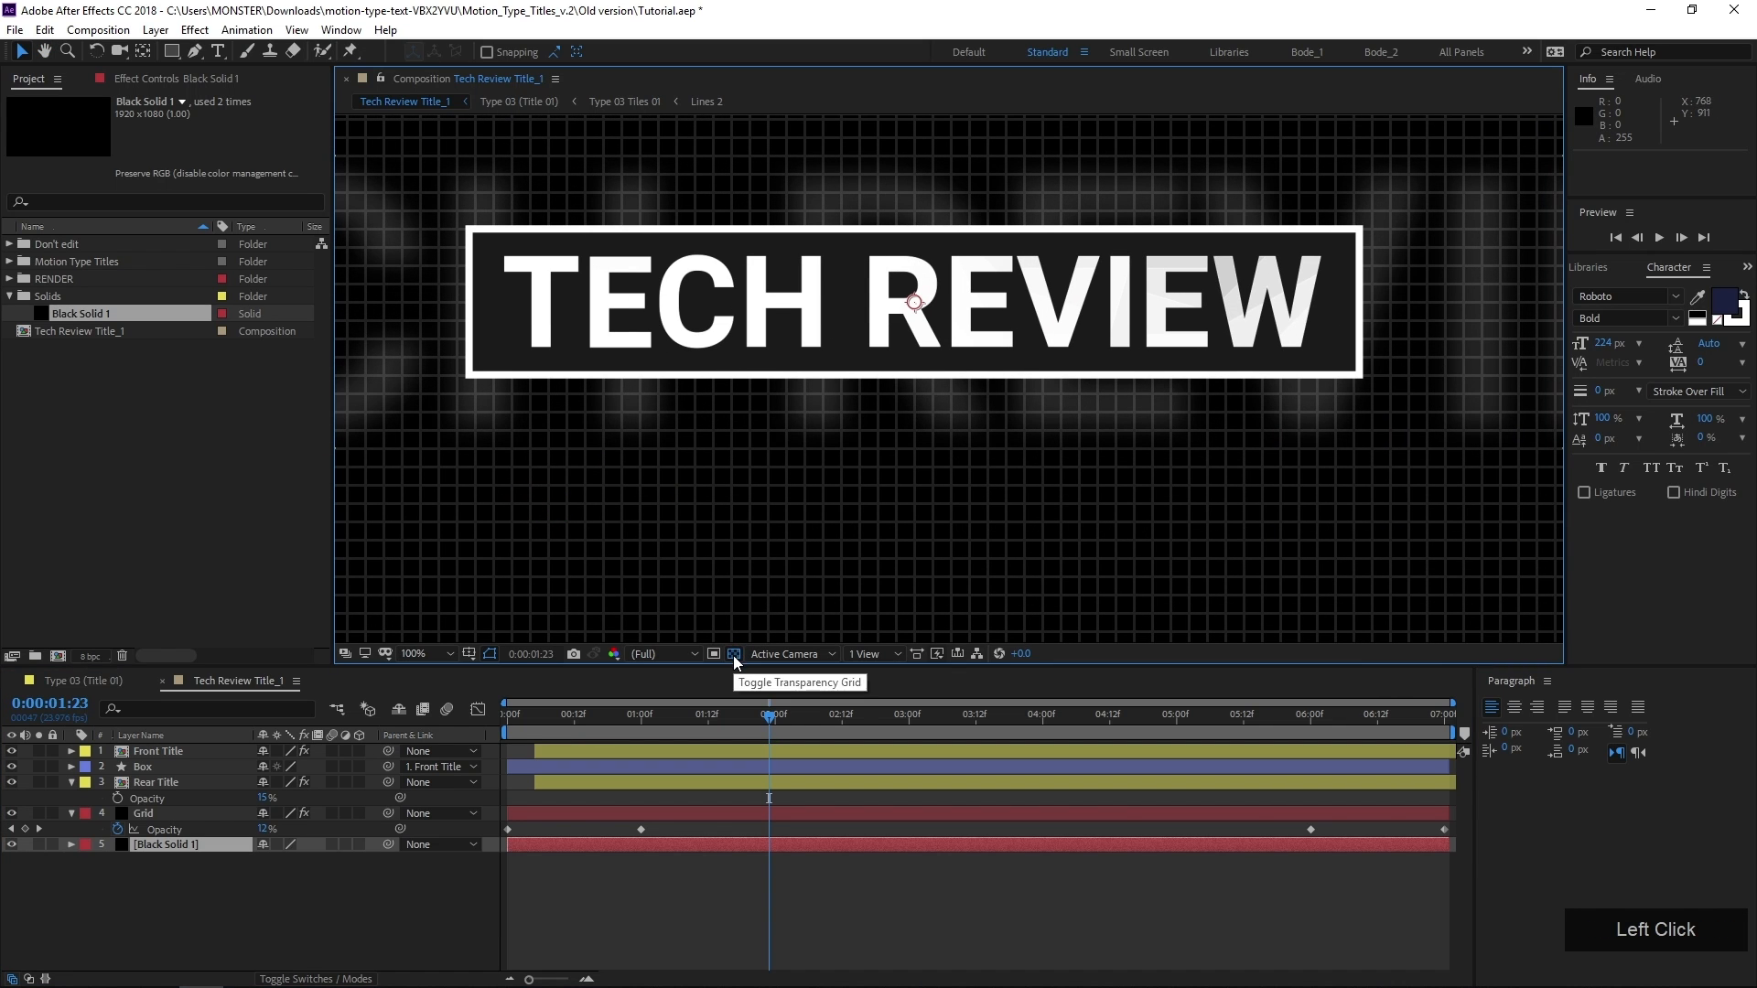
# Find the Noise effect in the effects library and apply it to the Black Solid 1 layer
pyautogui.click(184, 843)
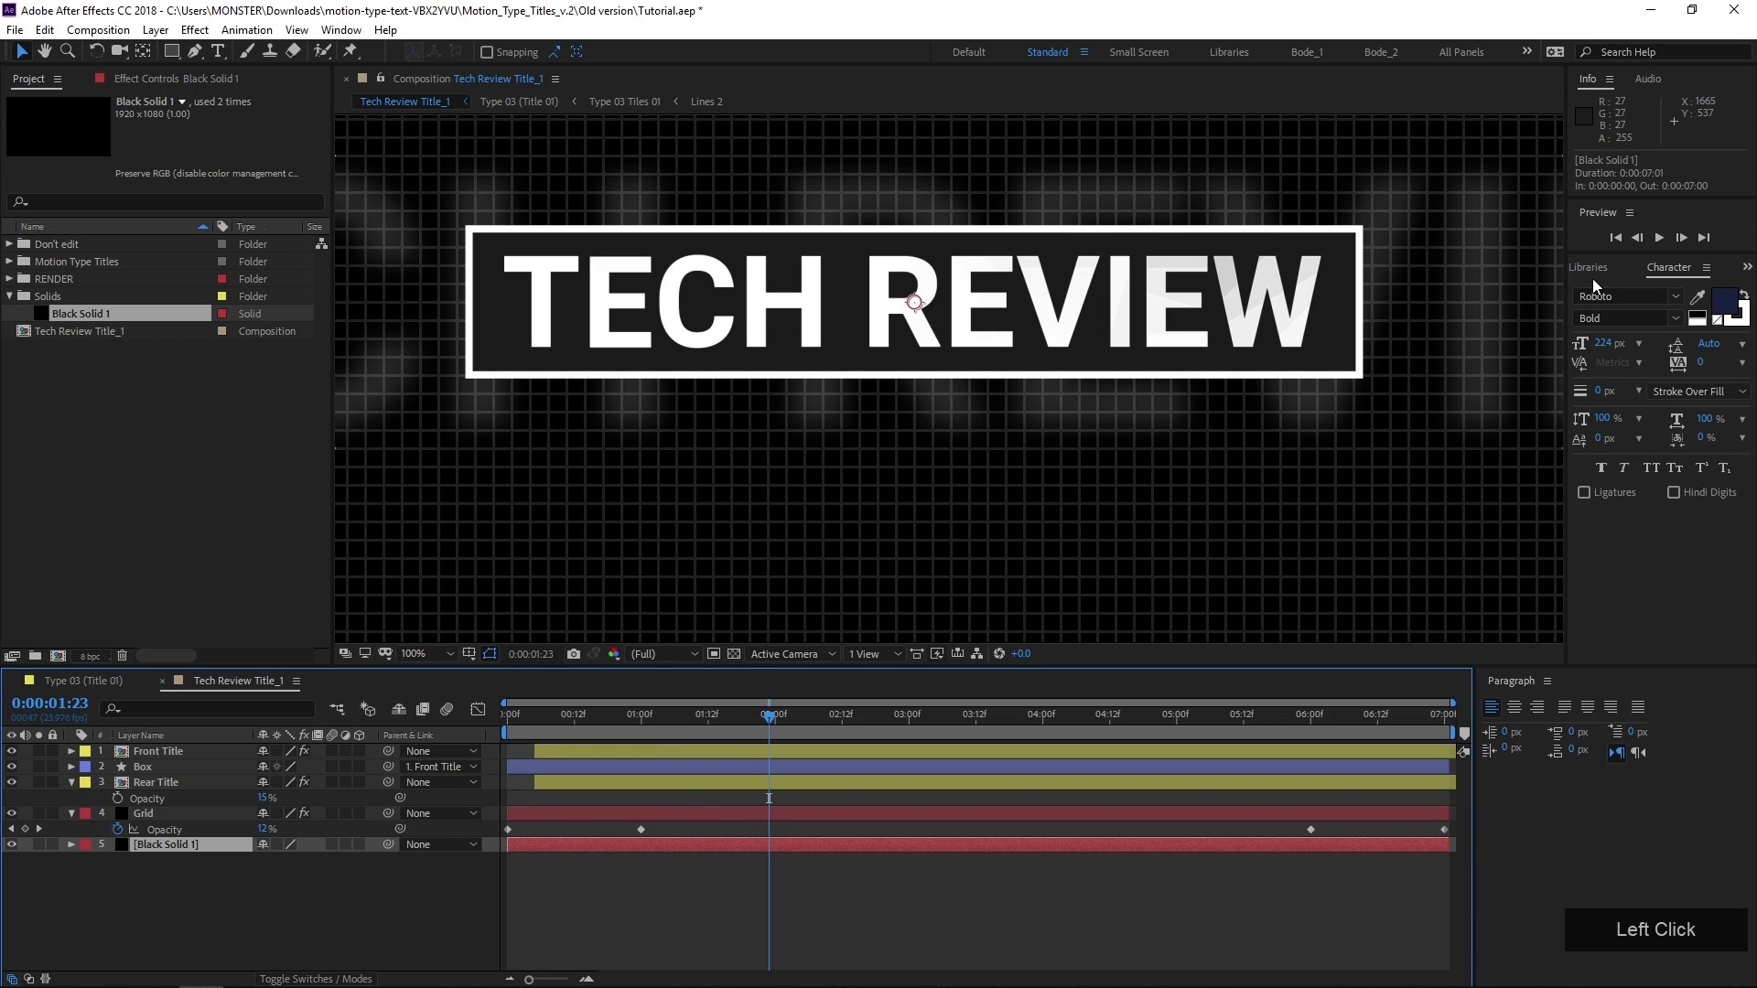
pyautogui.scroll(1, 1611, 260)
pyautogui.scroll(1, 1610, 261)
pyautogui.click(1618, 289)
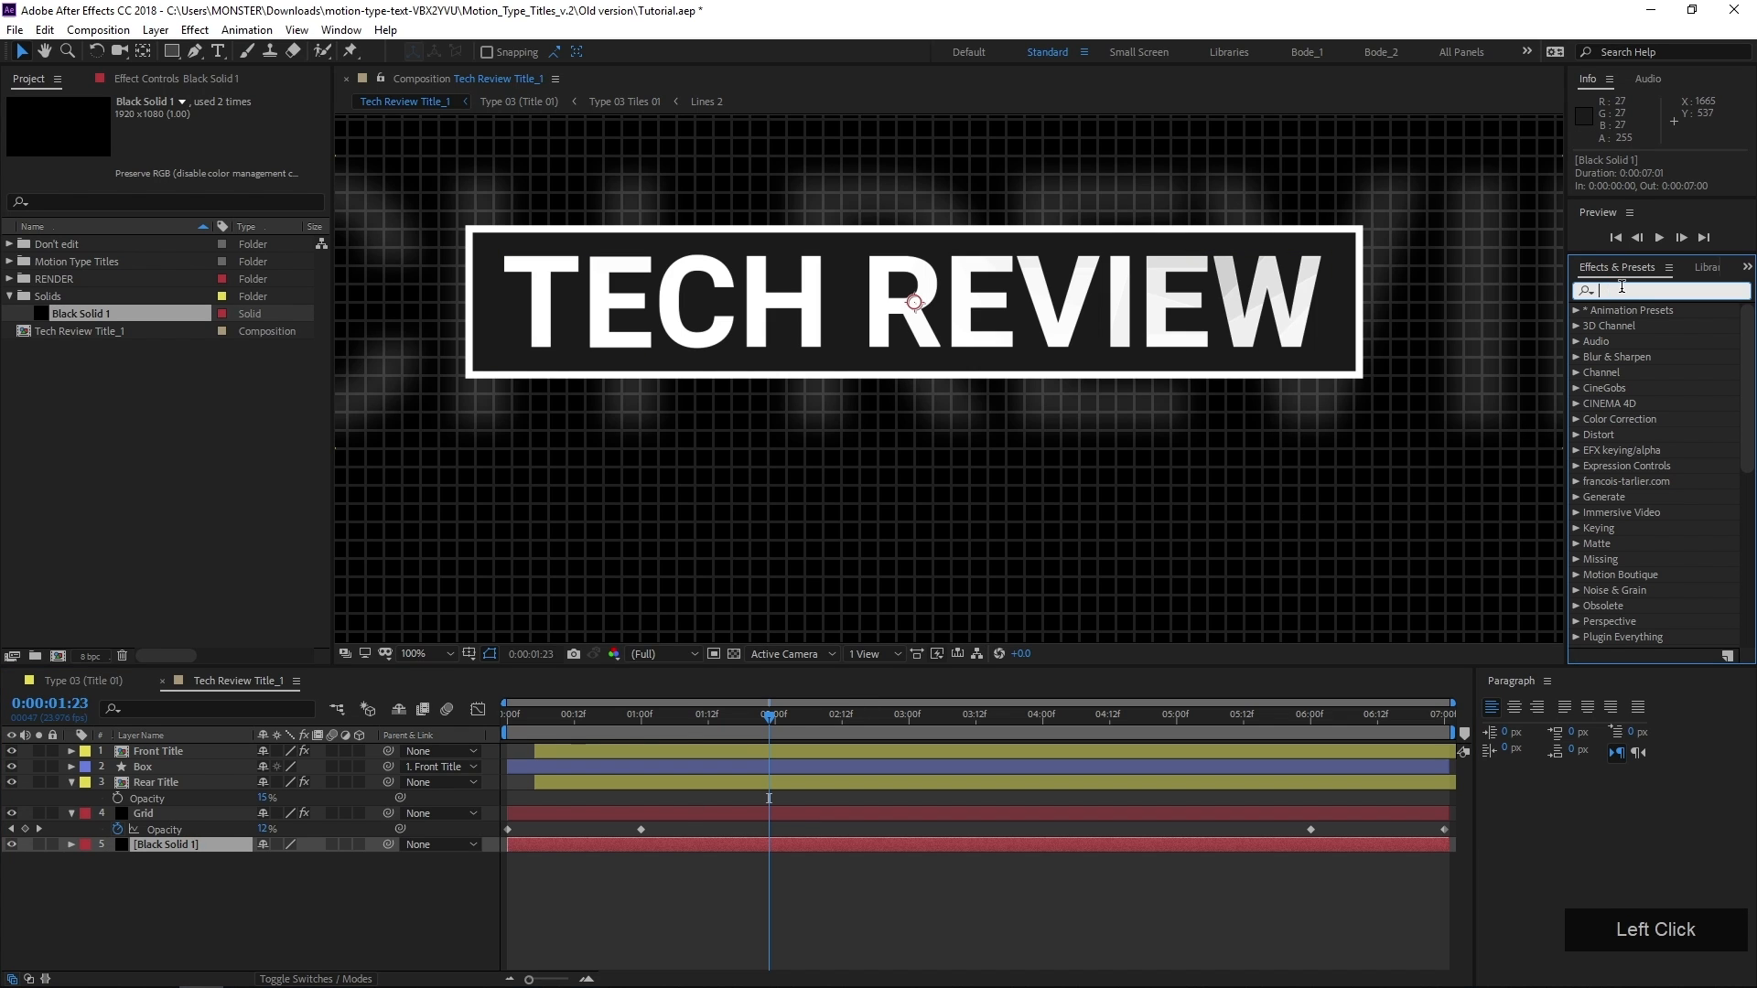
pyautogui.write('noise')
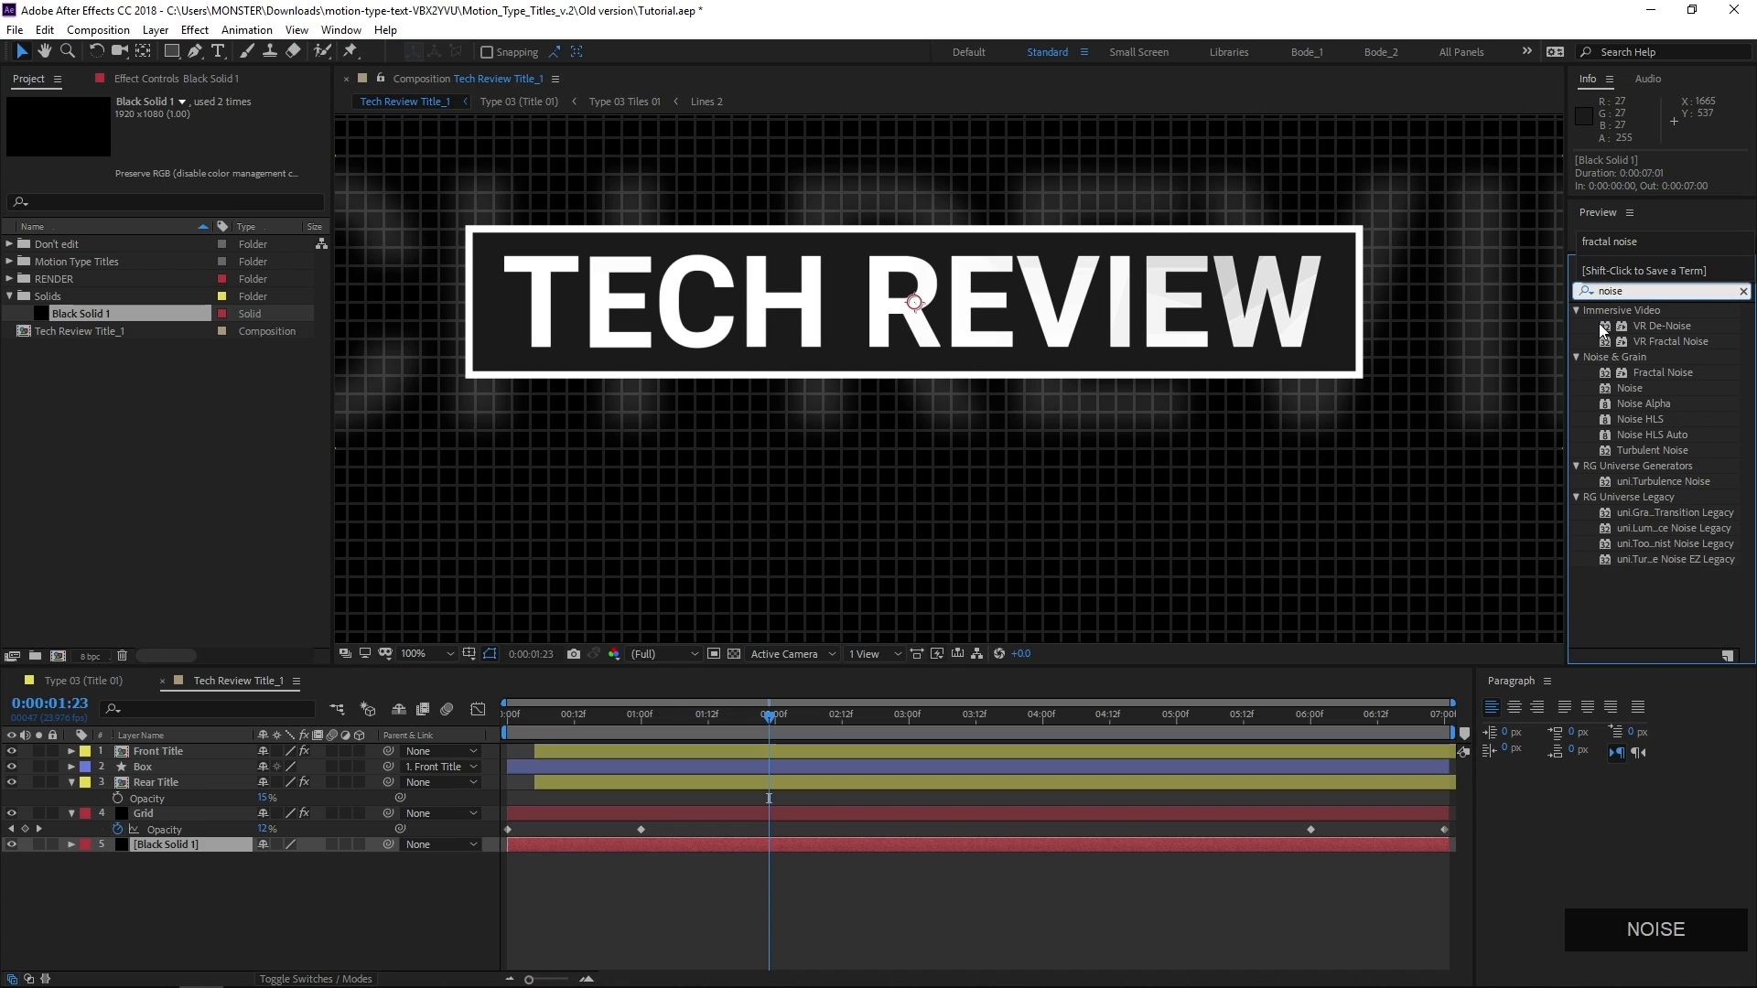
pyautogui.moveTo(1637, 394); pyautogui.dragTo(174, 843)
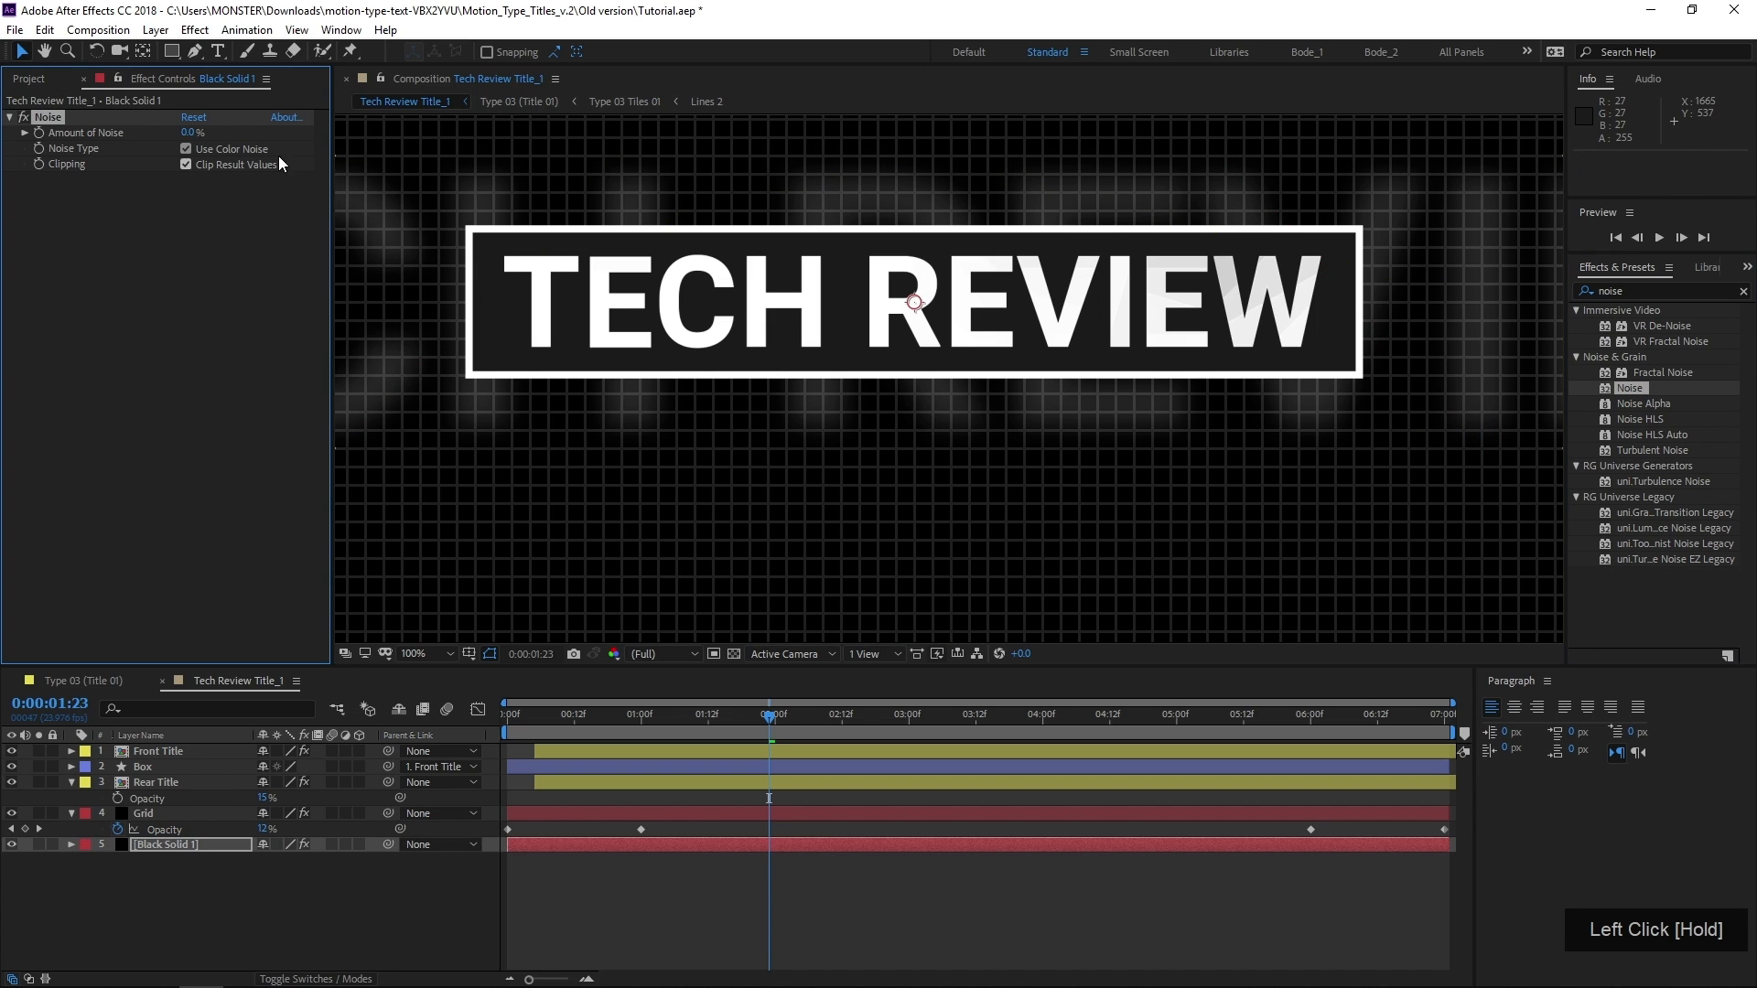
# Set the Amount of Noise on Black Solid 1 to 10% and inspect the grain beneath the title box up close
pyautogui.click(190, 132)
pyautogui.write('10')
pyautogui.press('KP_Enter')
pyautogui.scroll(1, 683, 515)
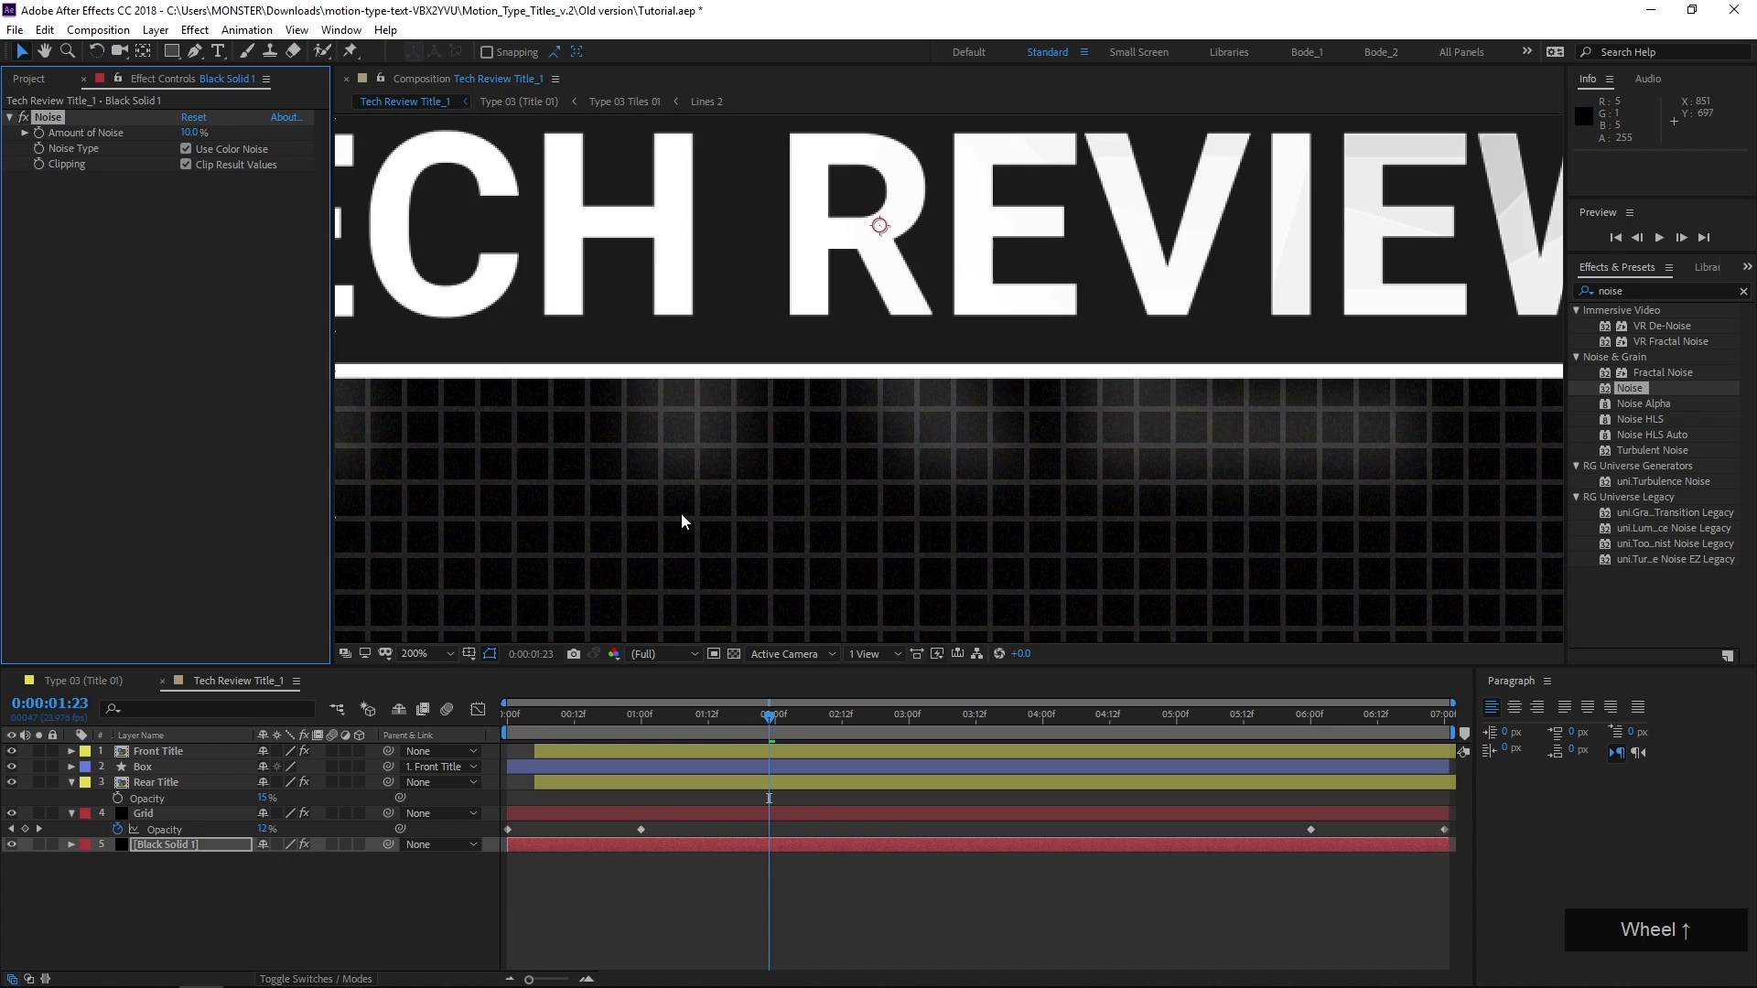
pyautogui.scroll(2, 597, 523)
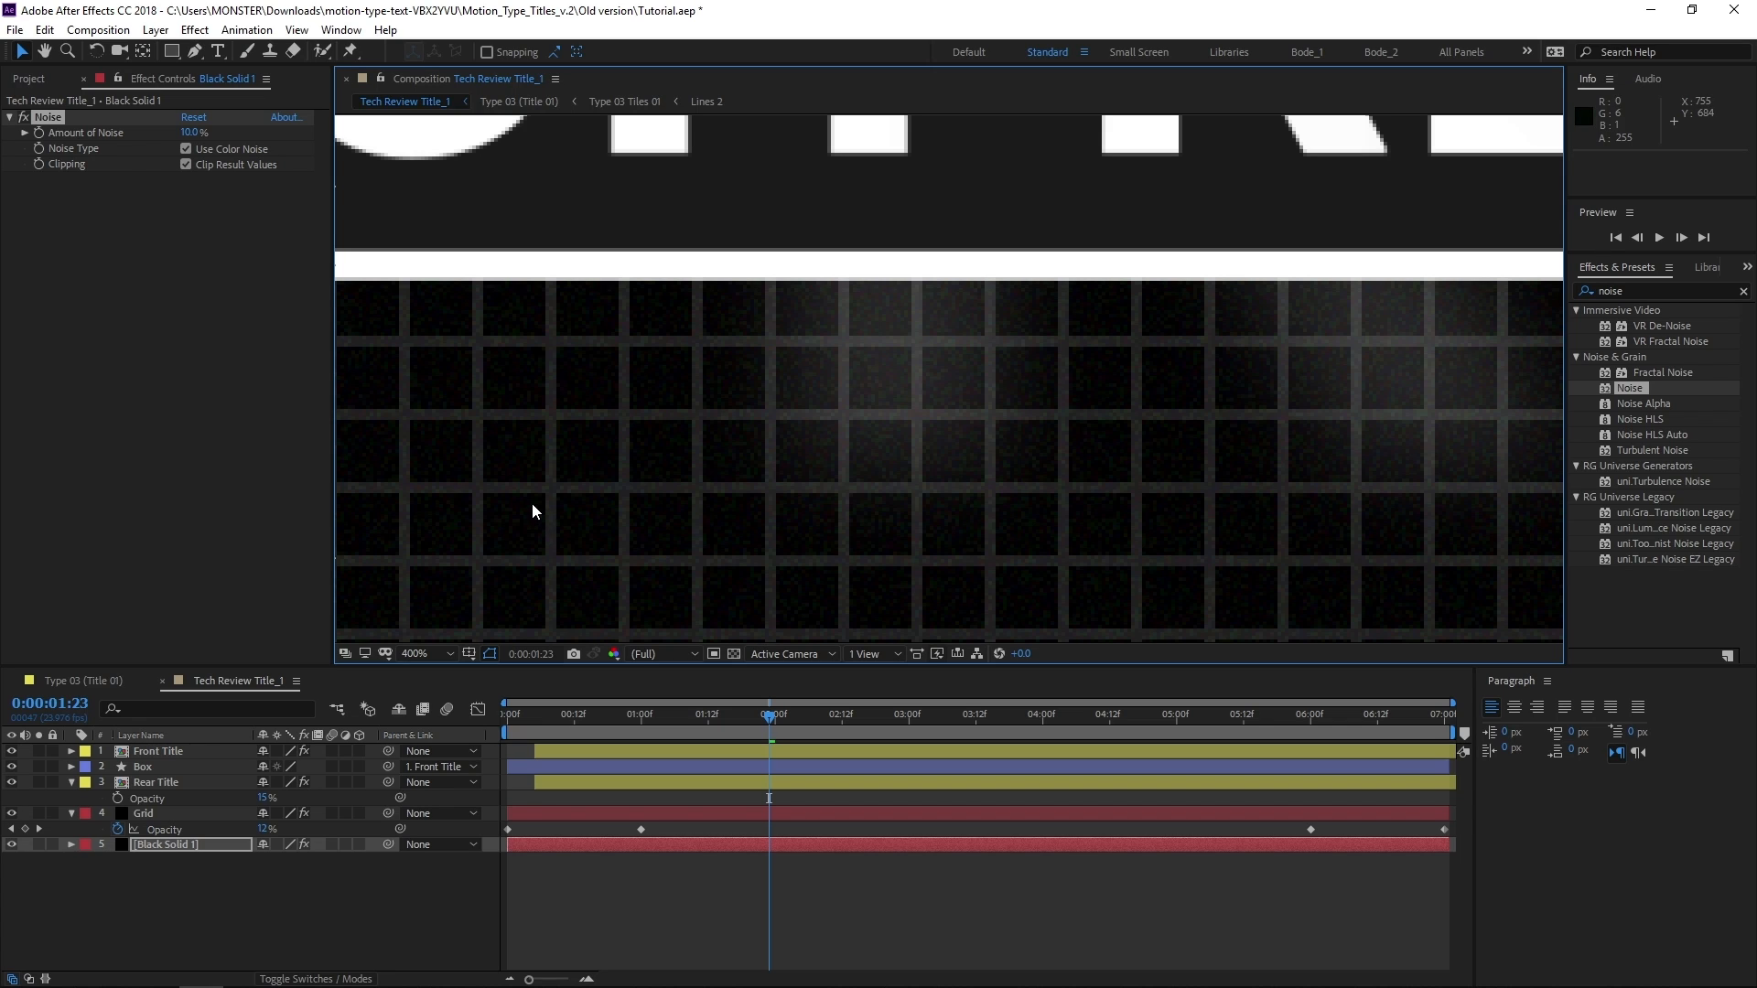
# Reveal the Opacity of the Black Solid 1 layer and set it to 30%
pyautogui.click(212, 844)
pyautogui.press('t')
pyautogui.click(265, 859)
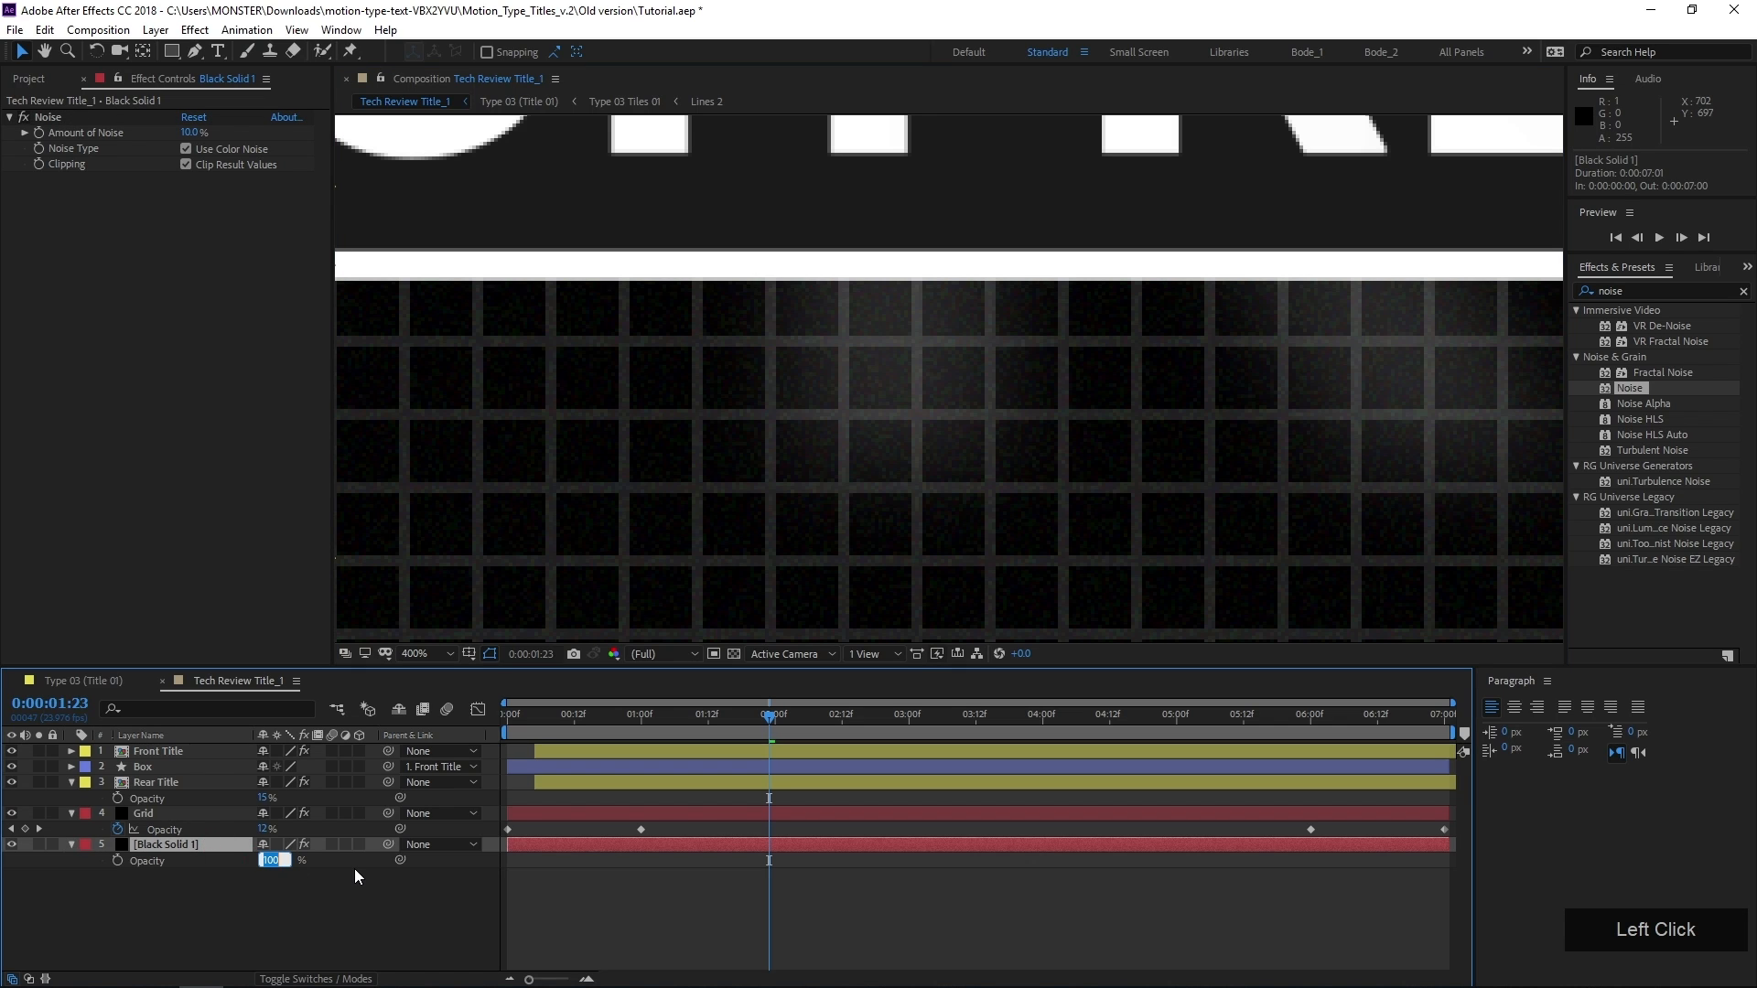
pyautogui.write('300')
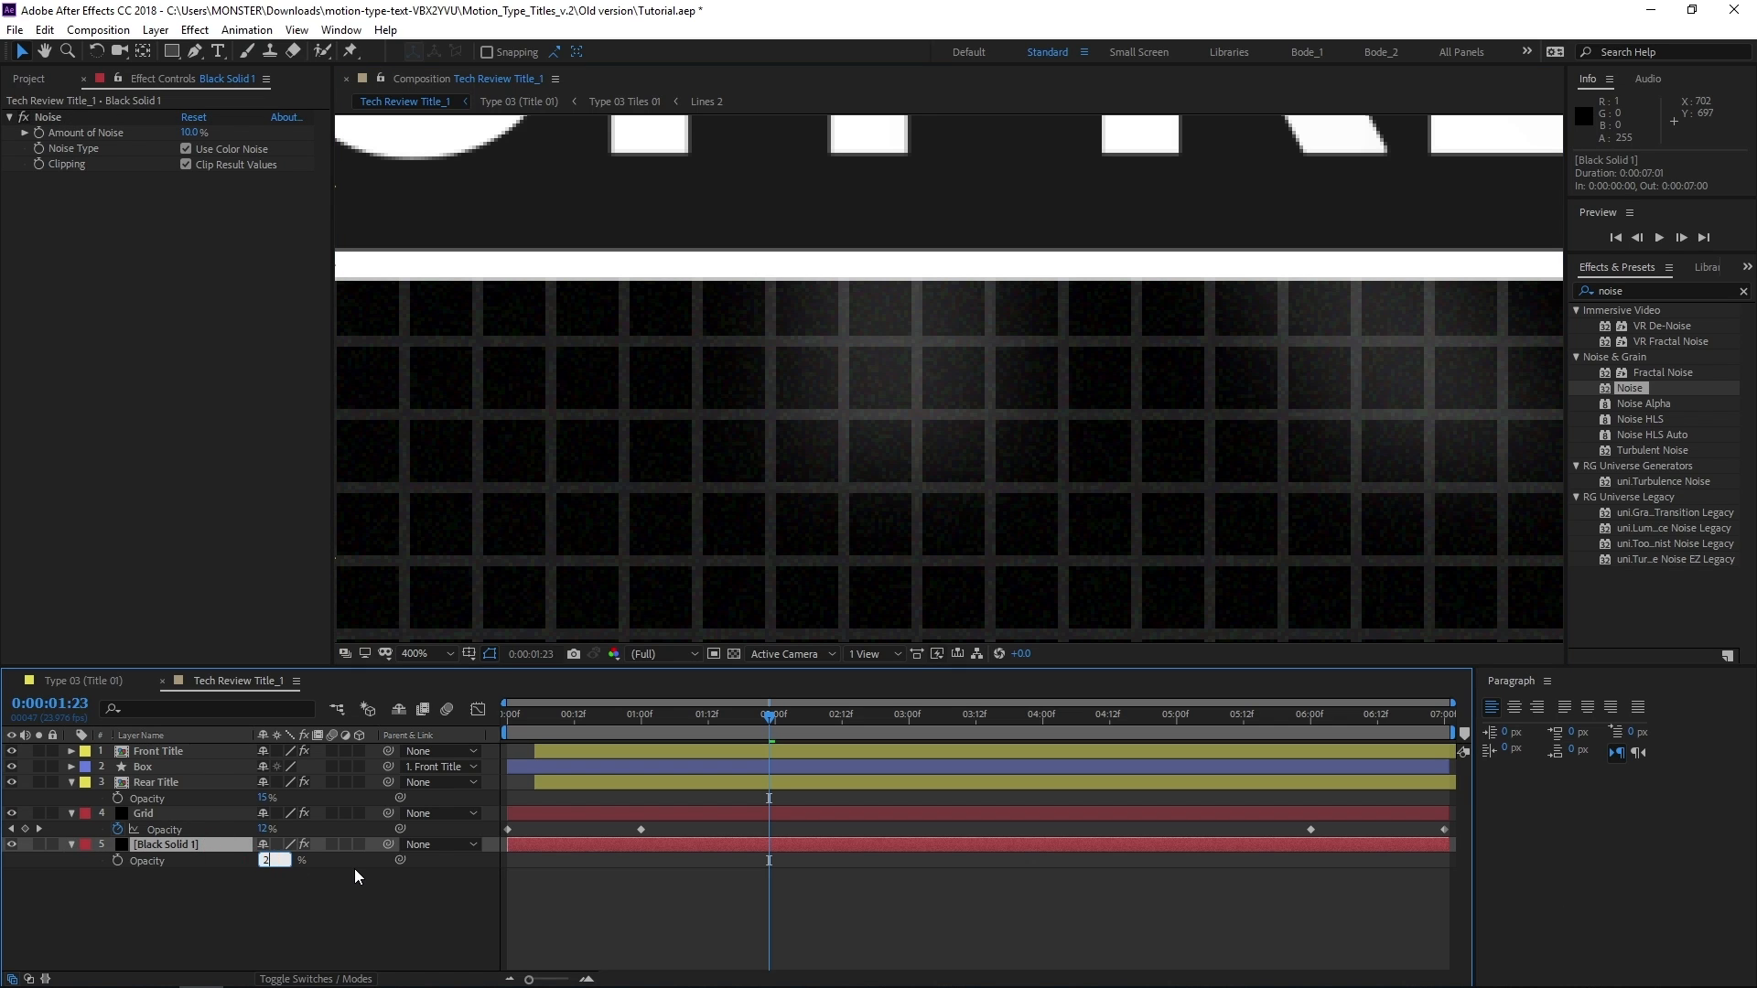
pyautogui.press('BackSpace')
pyautogui.press('KP_Enter')
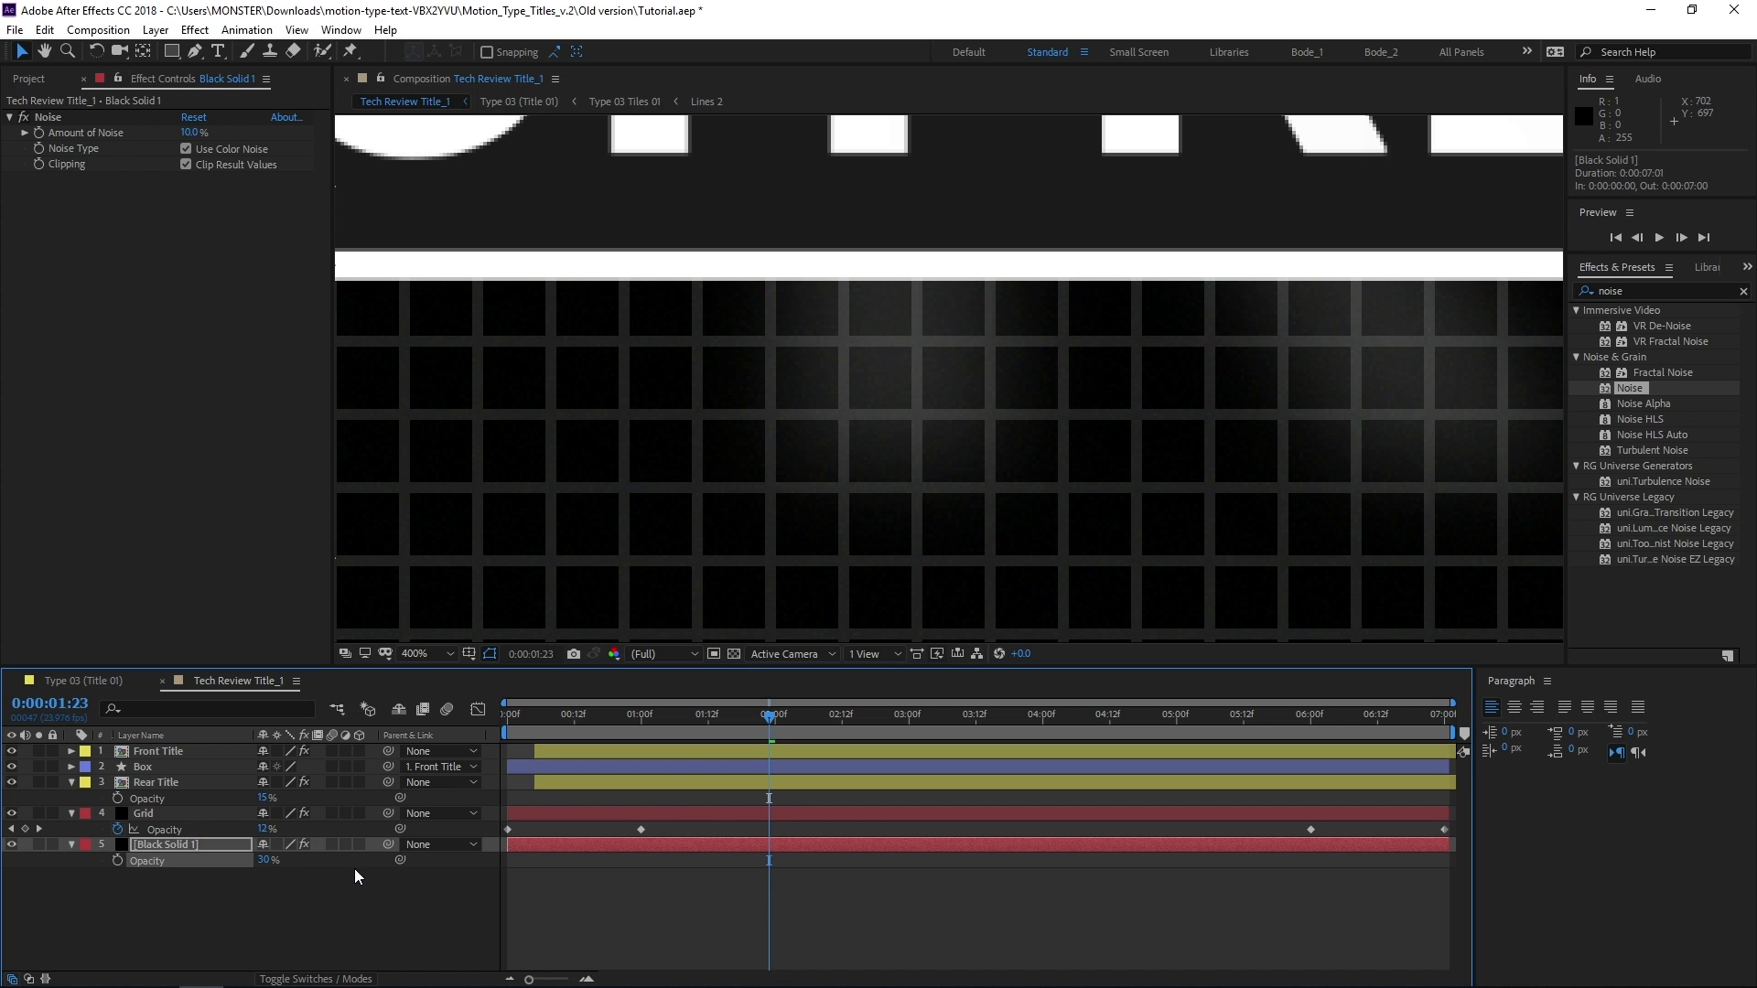
# Examine the semi-transparent noisy background against the transparency grid at several magnifications, turn the grid off and compare it over black
pyautogui.click(733, 654)
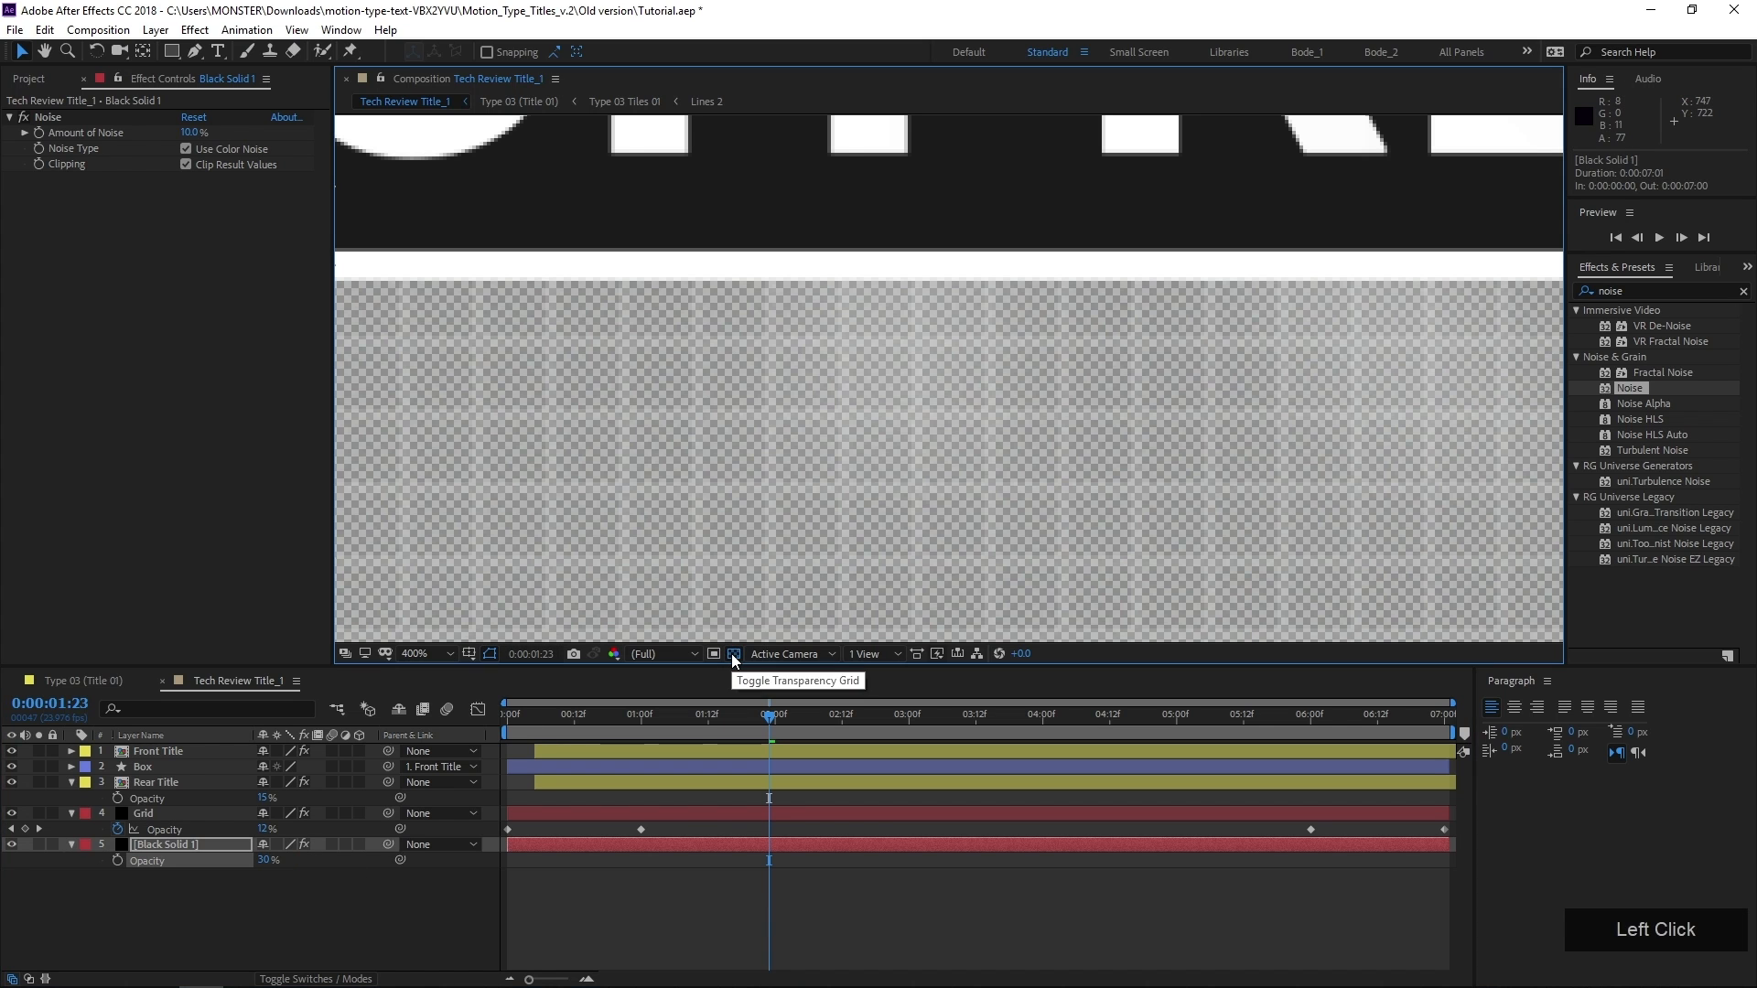
pyautogui.scroll(-4, 586, 348)
pyautogui.scroll(-2, 549, 366)
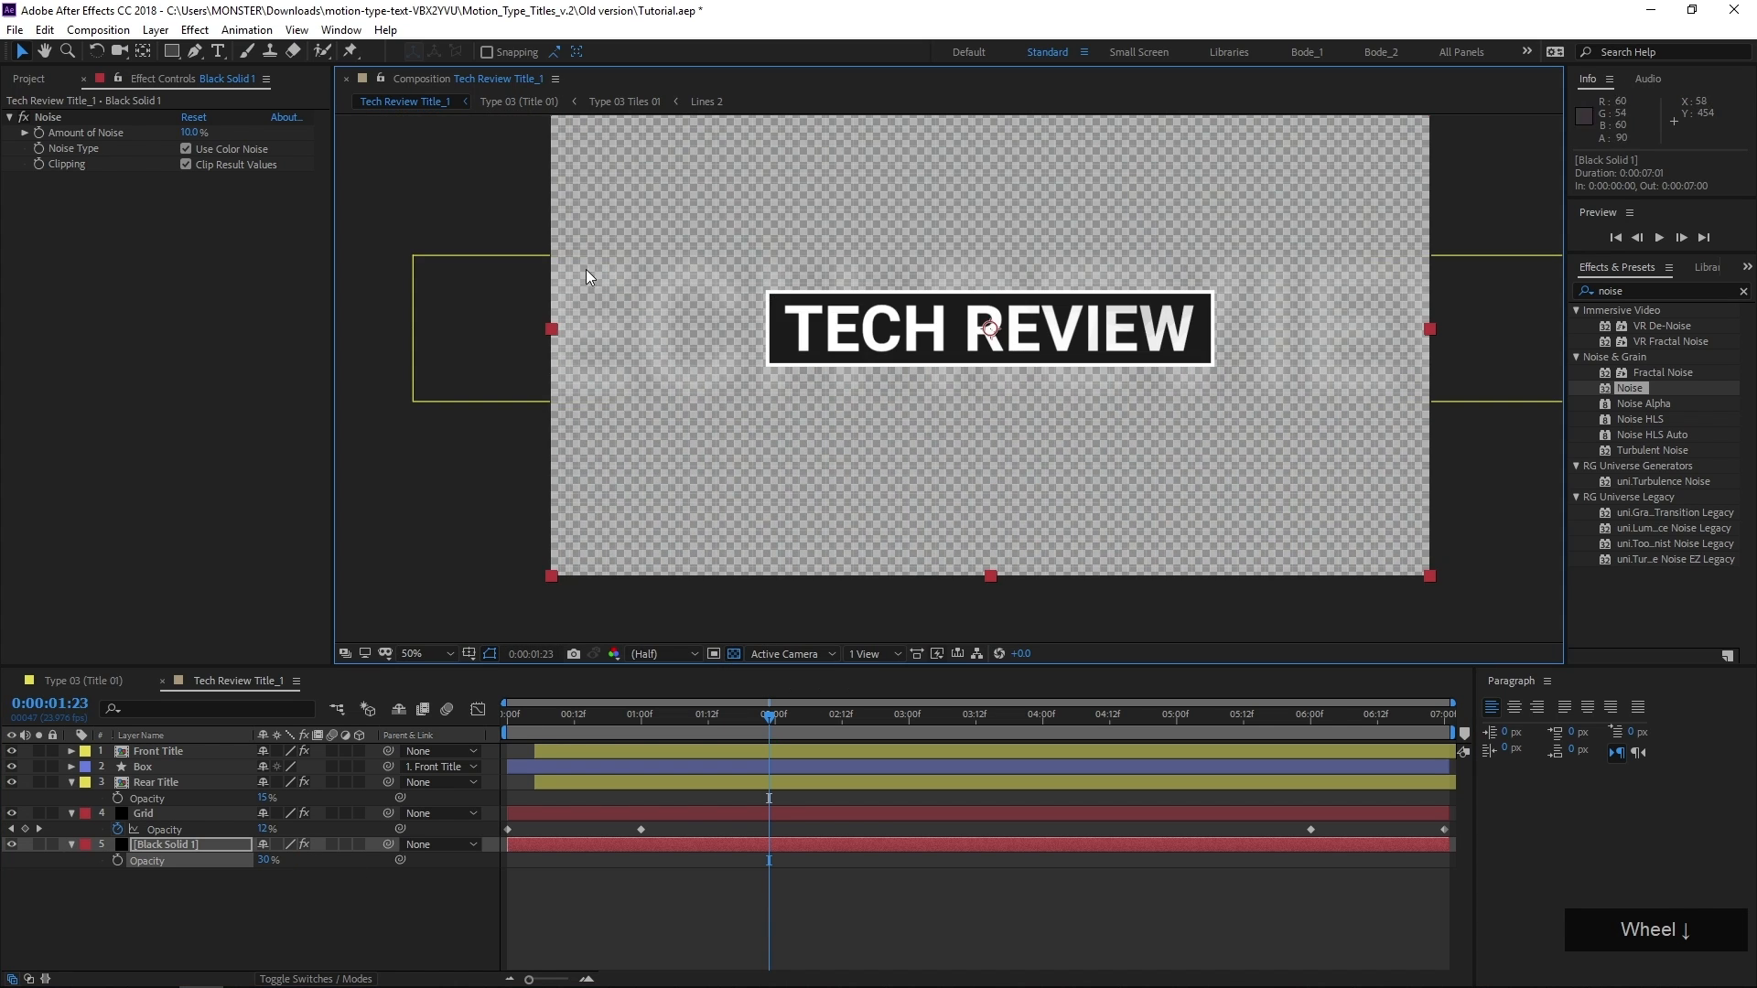
pyautogui.scroll(2, 783, 426)
pyautogui.scroll(2, 770, 419)
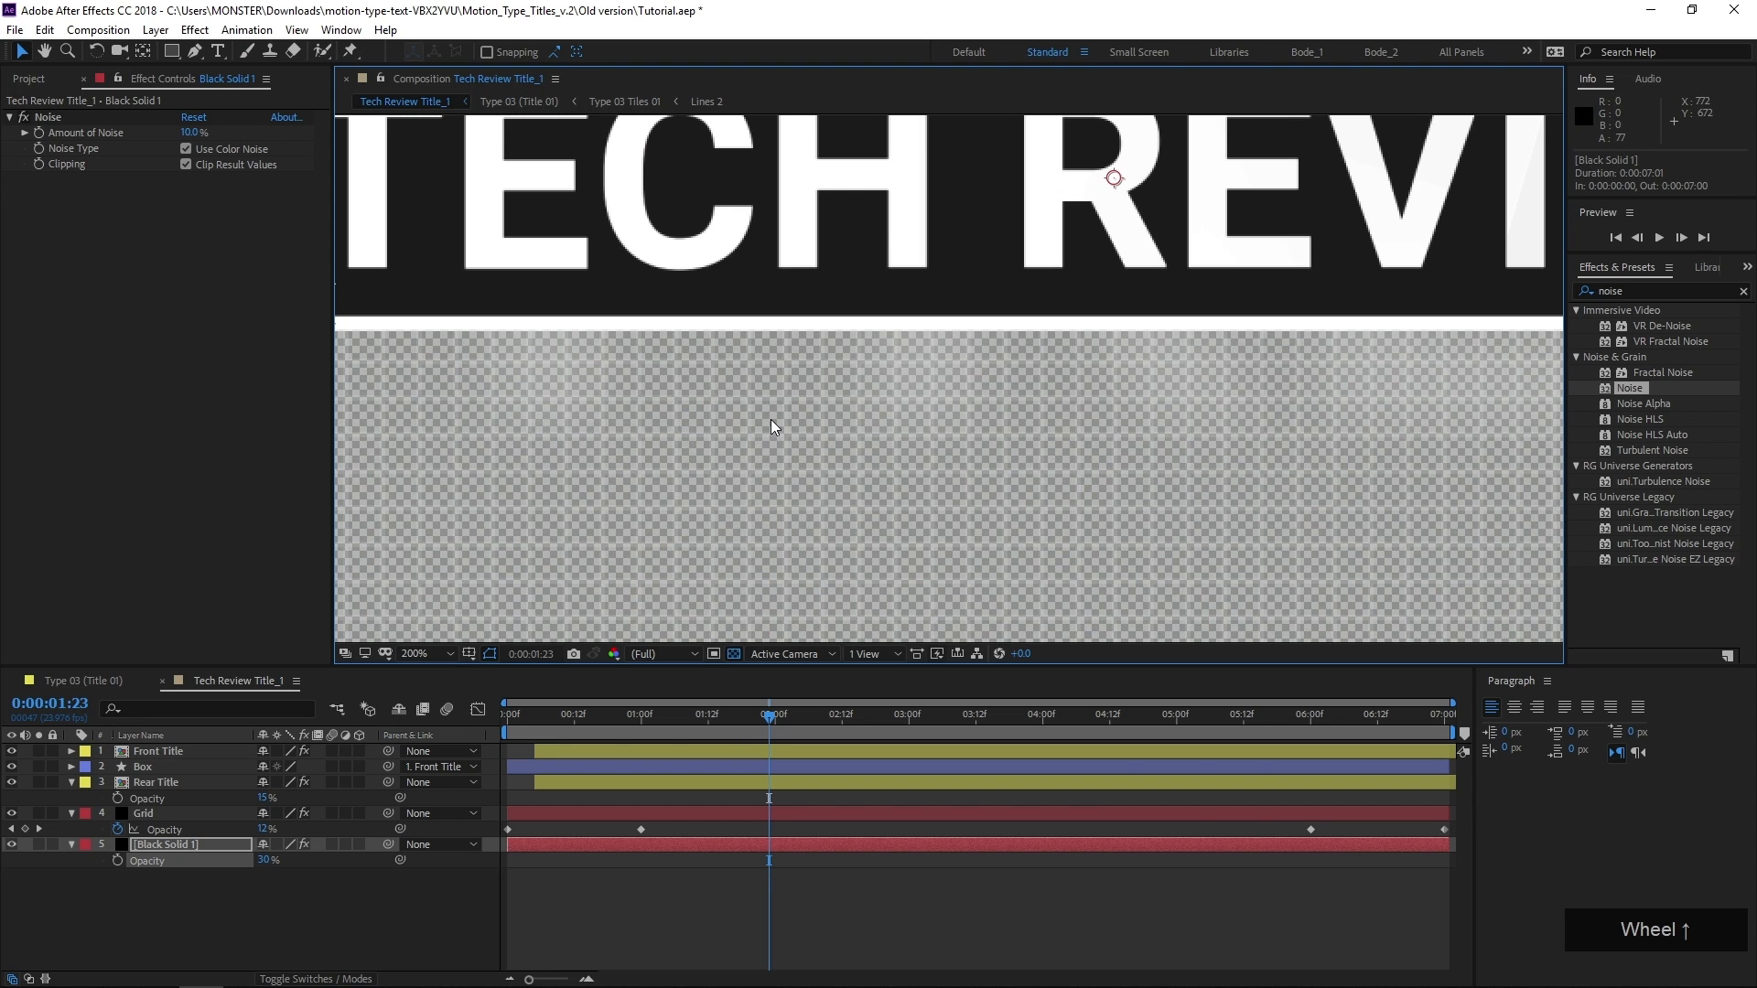
pyautogui.moveTo(643, 425); pyautogui.dragTo(1095, 430)
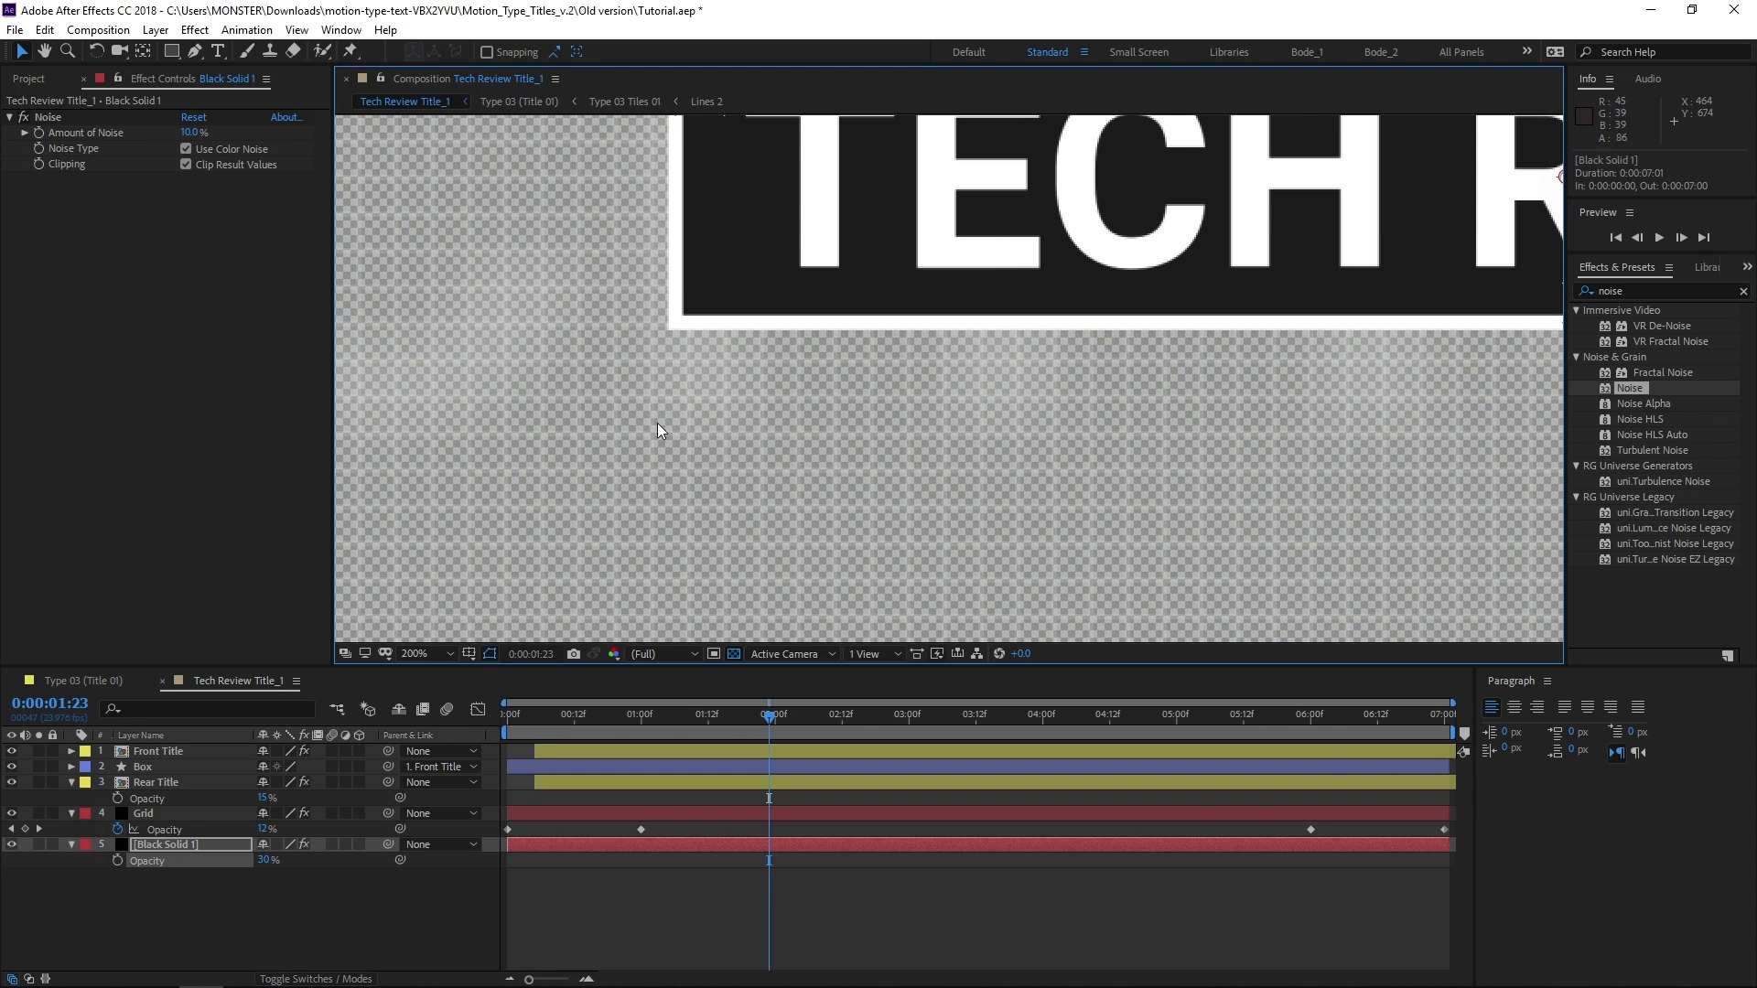
pyautogui.scroll(2, 656, 424)
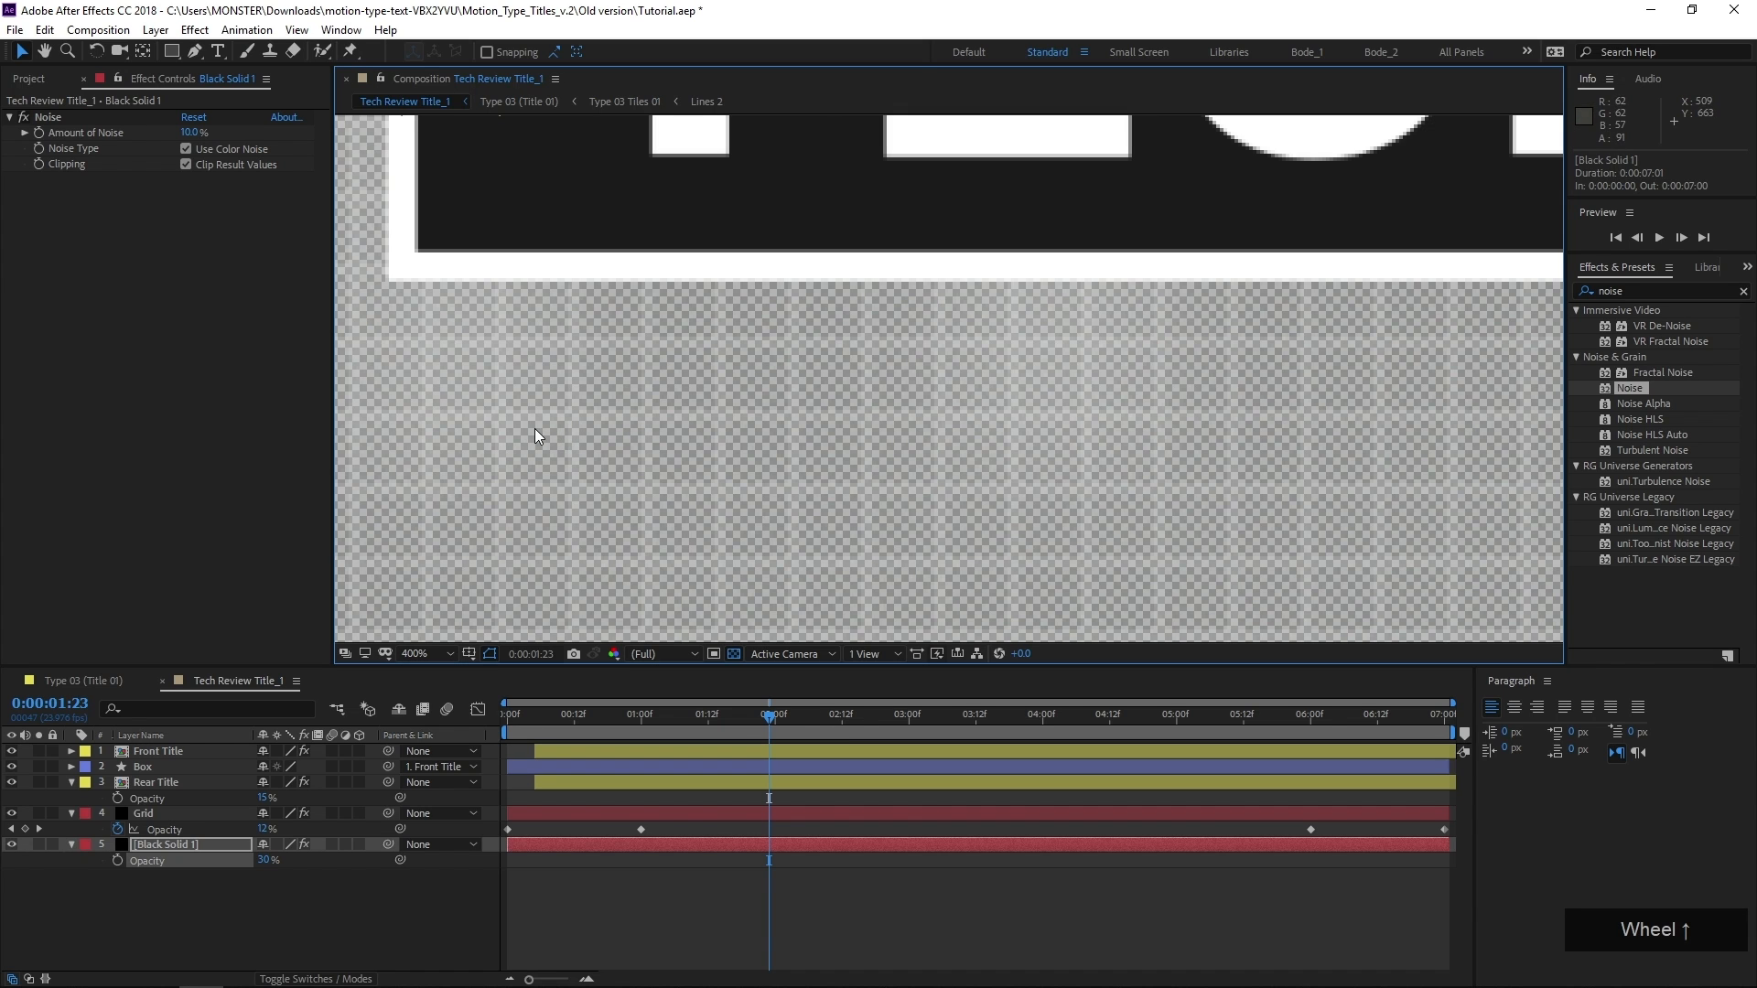
pyautogui.scroll(1, 530, 427)
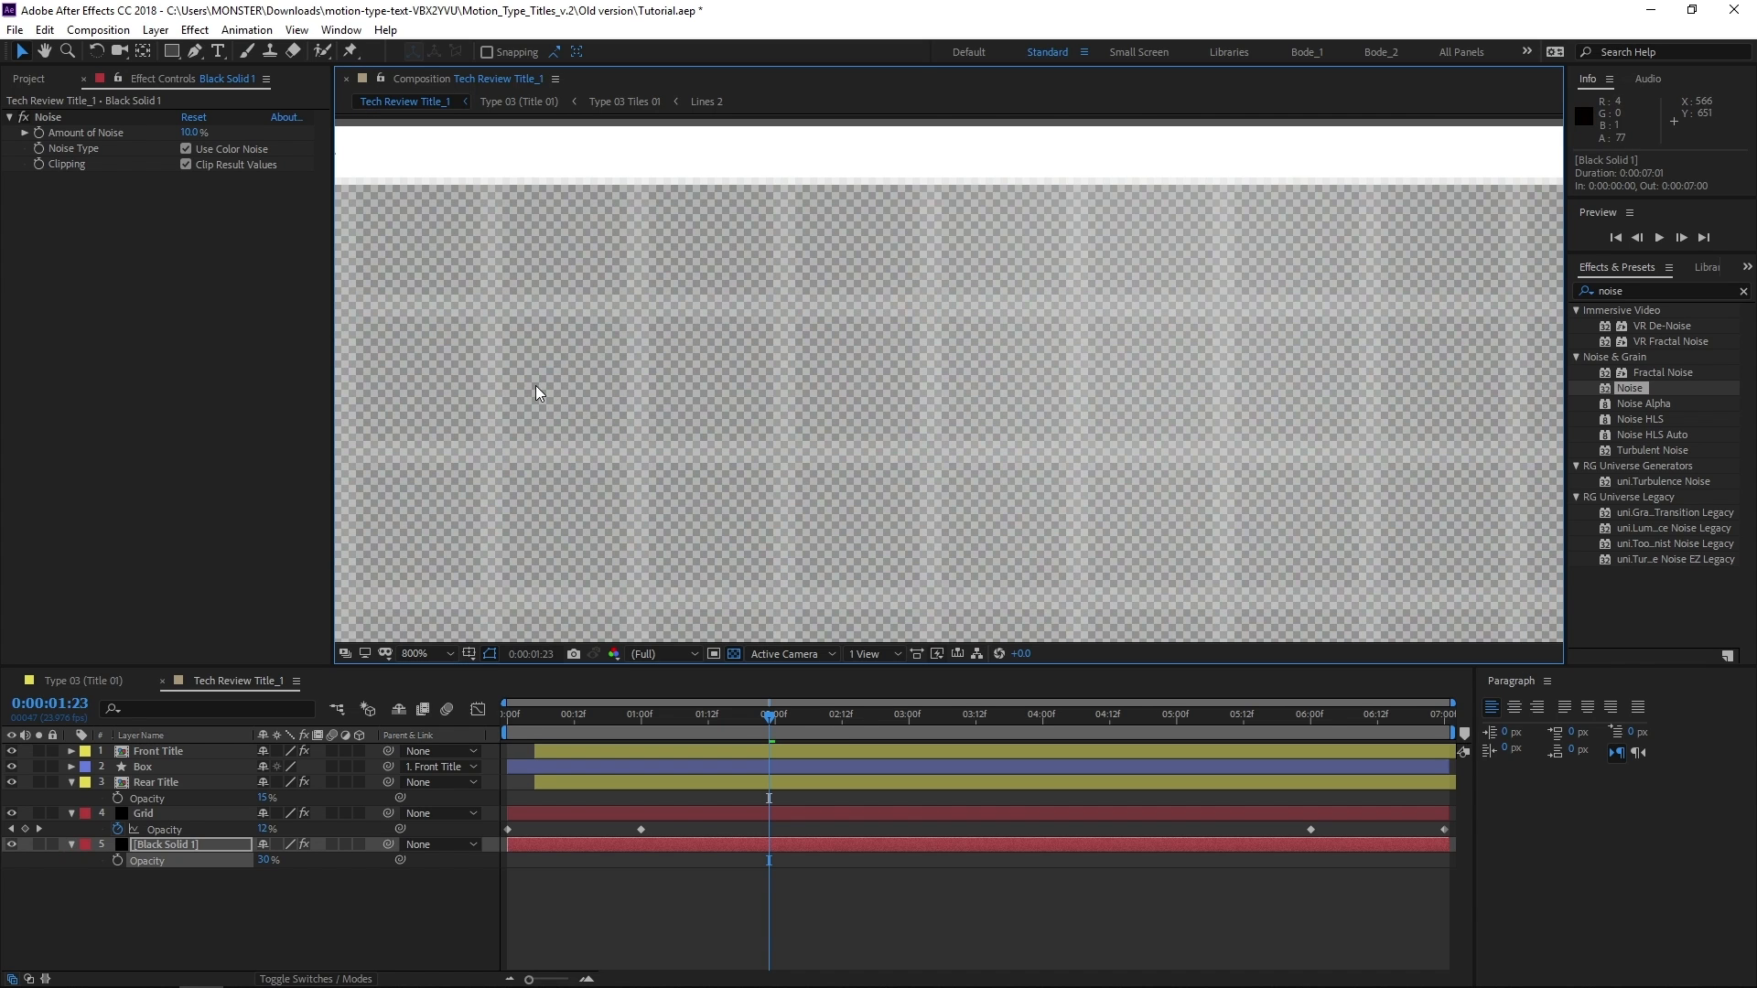
pyautogui.click(733, 652)
pyautogui.middleClick(607, 423)
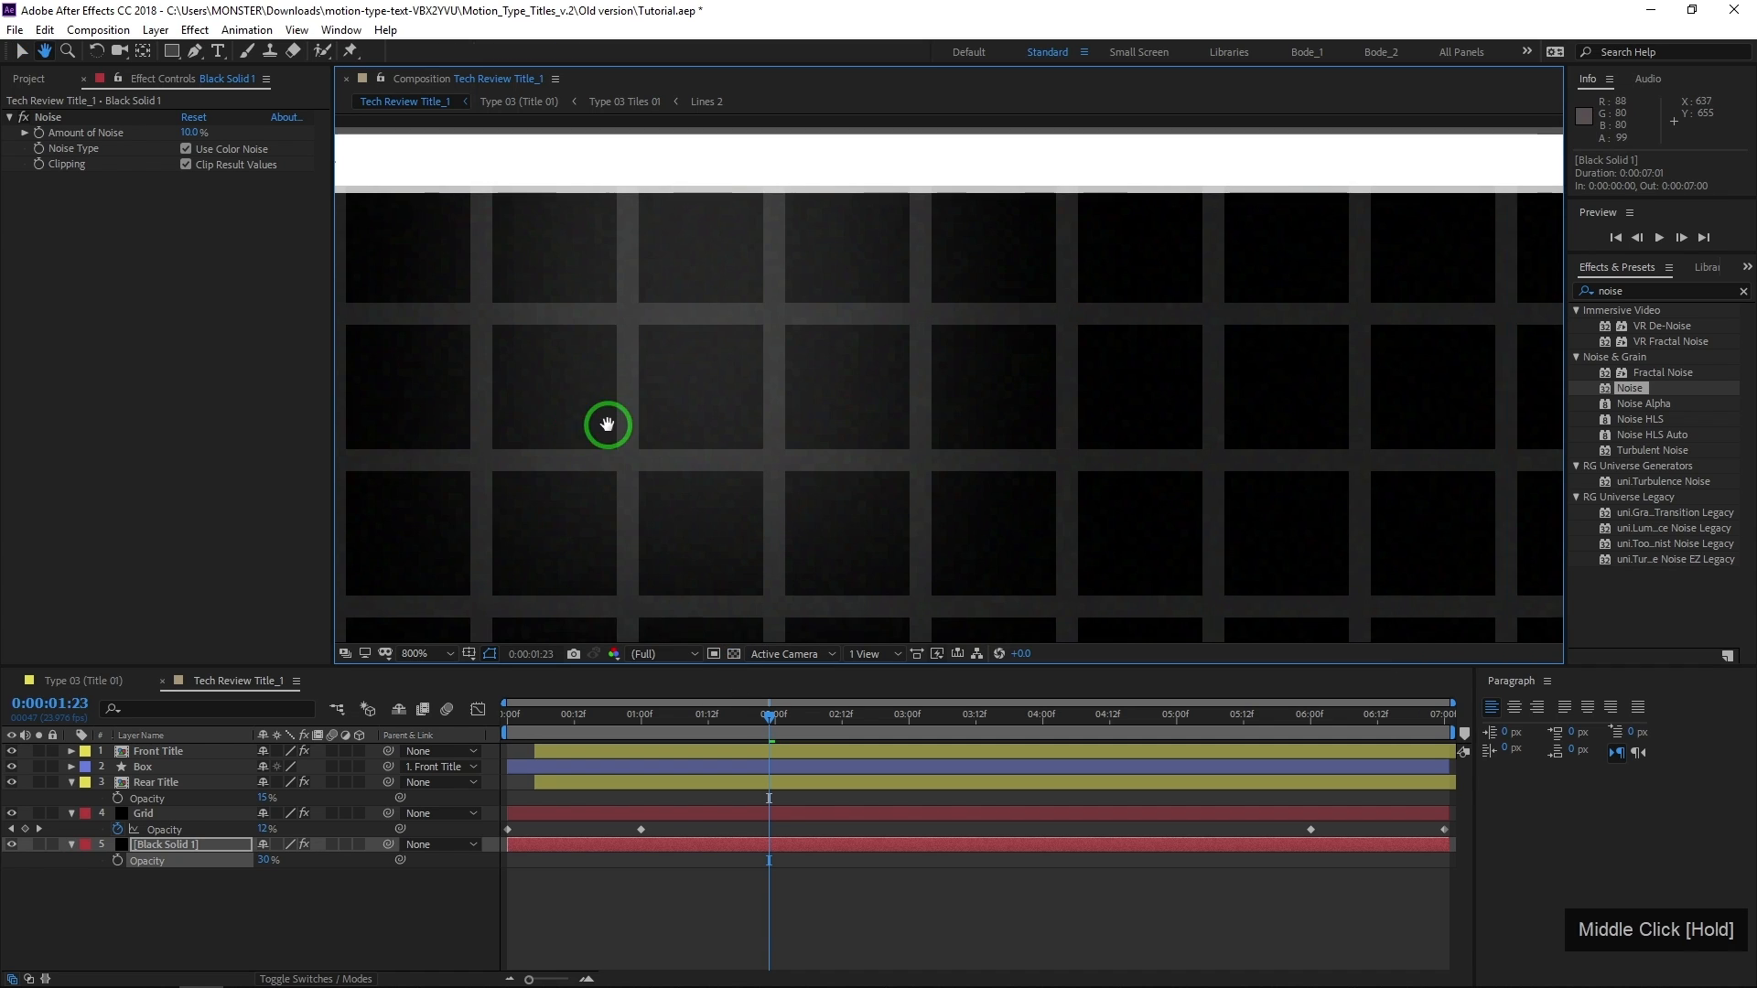
pyautogui.scroll(-4, 628, 424)
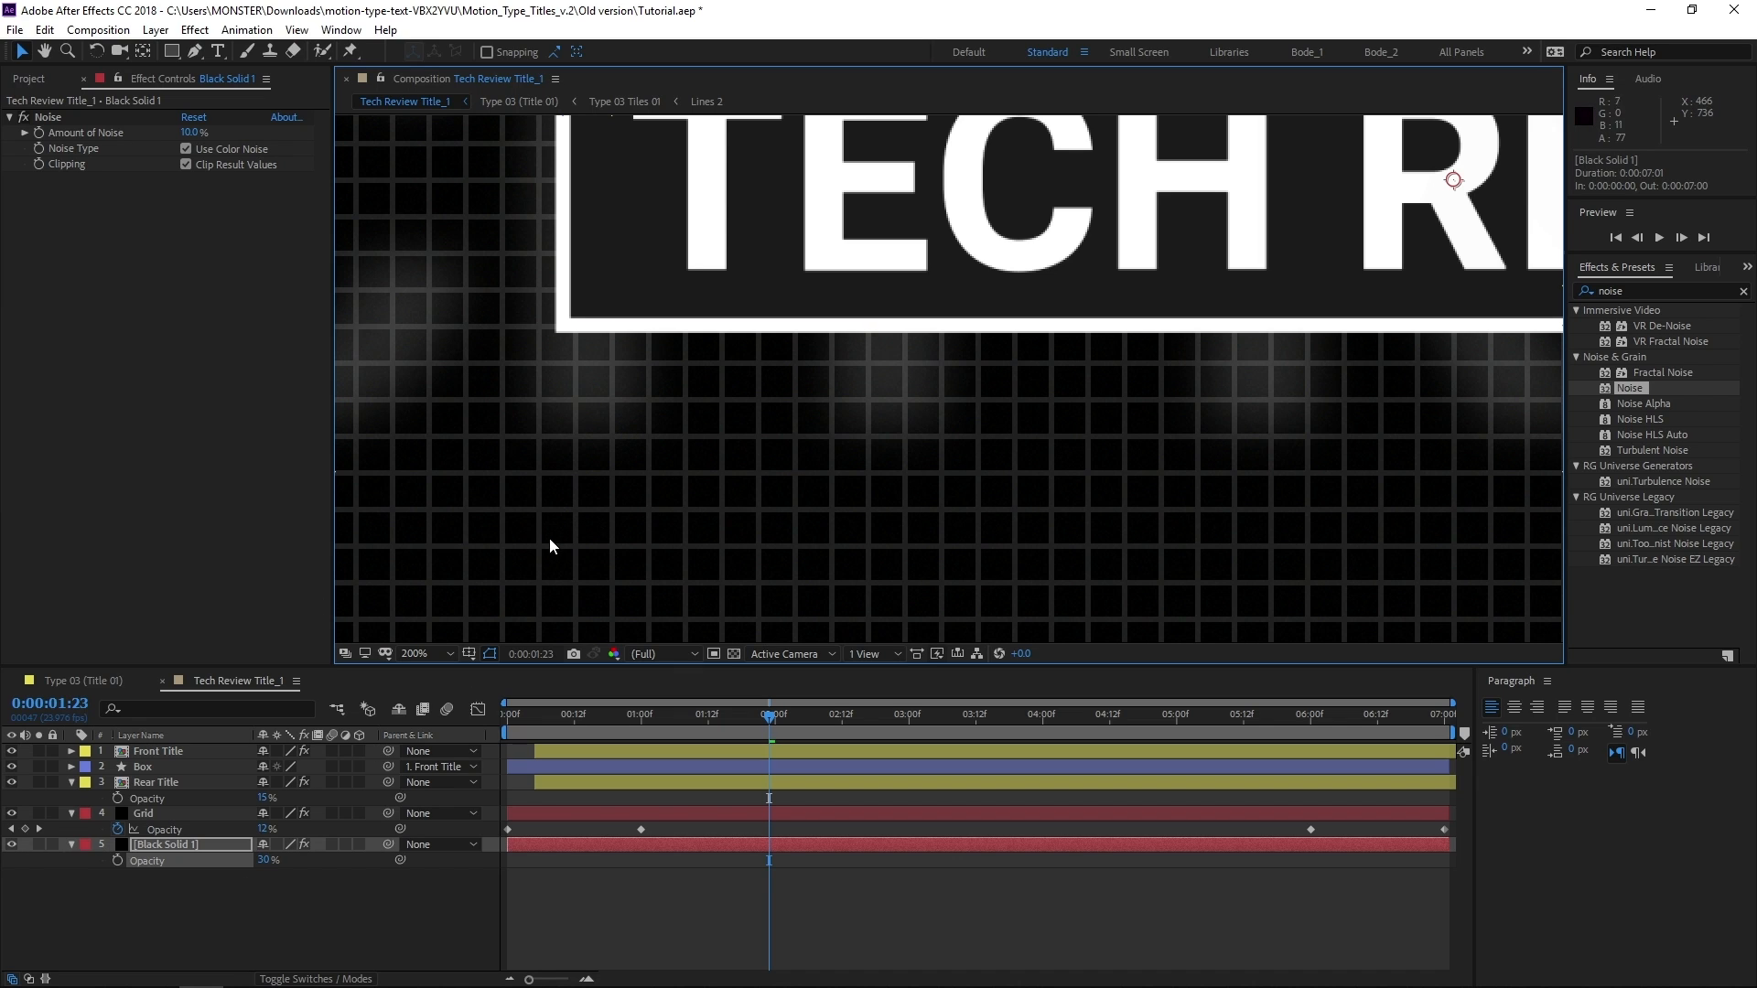
# Send Tech Review Title_1 to the Adobe Media Encoder queue as QuickTime with the GoPro CineForm RGB 12-bit with alpha preset
pyautogui.click(98, 30)
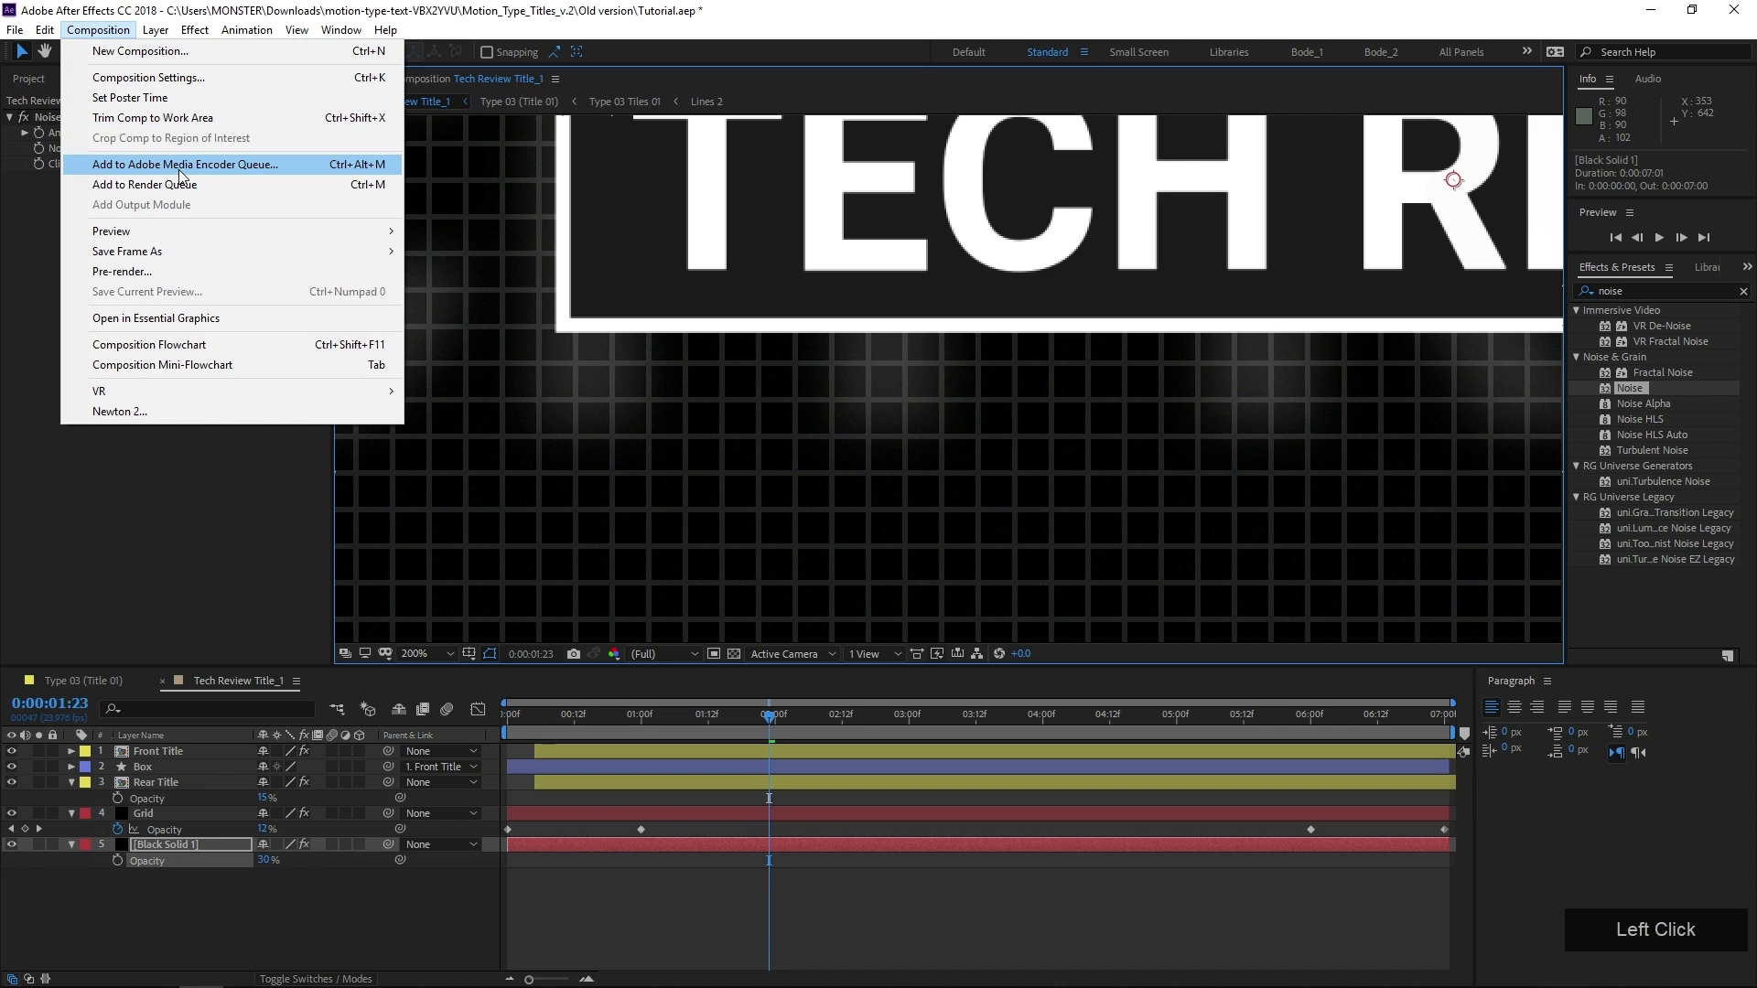
pyautogui.click(245, 164)
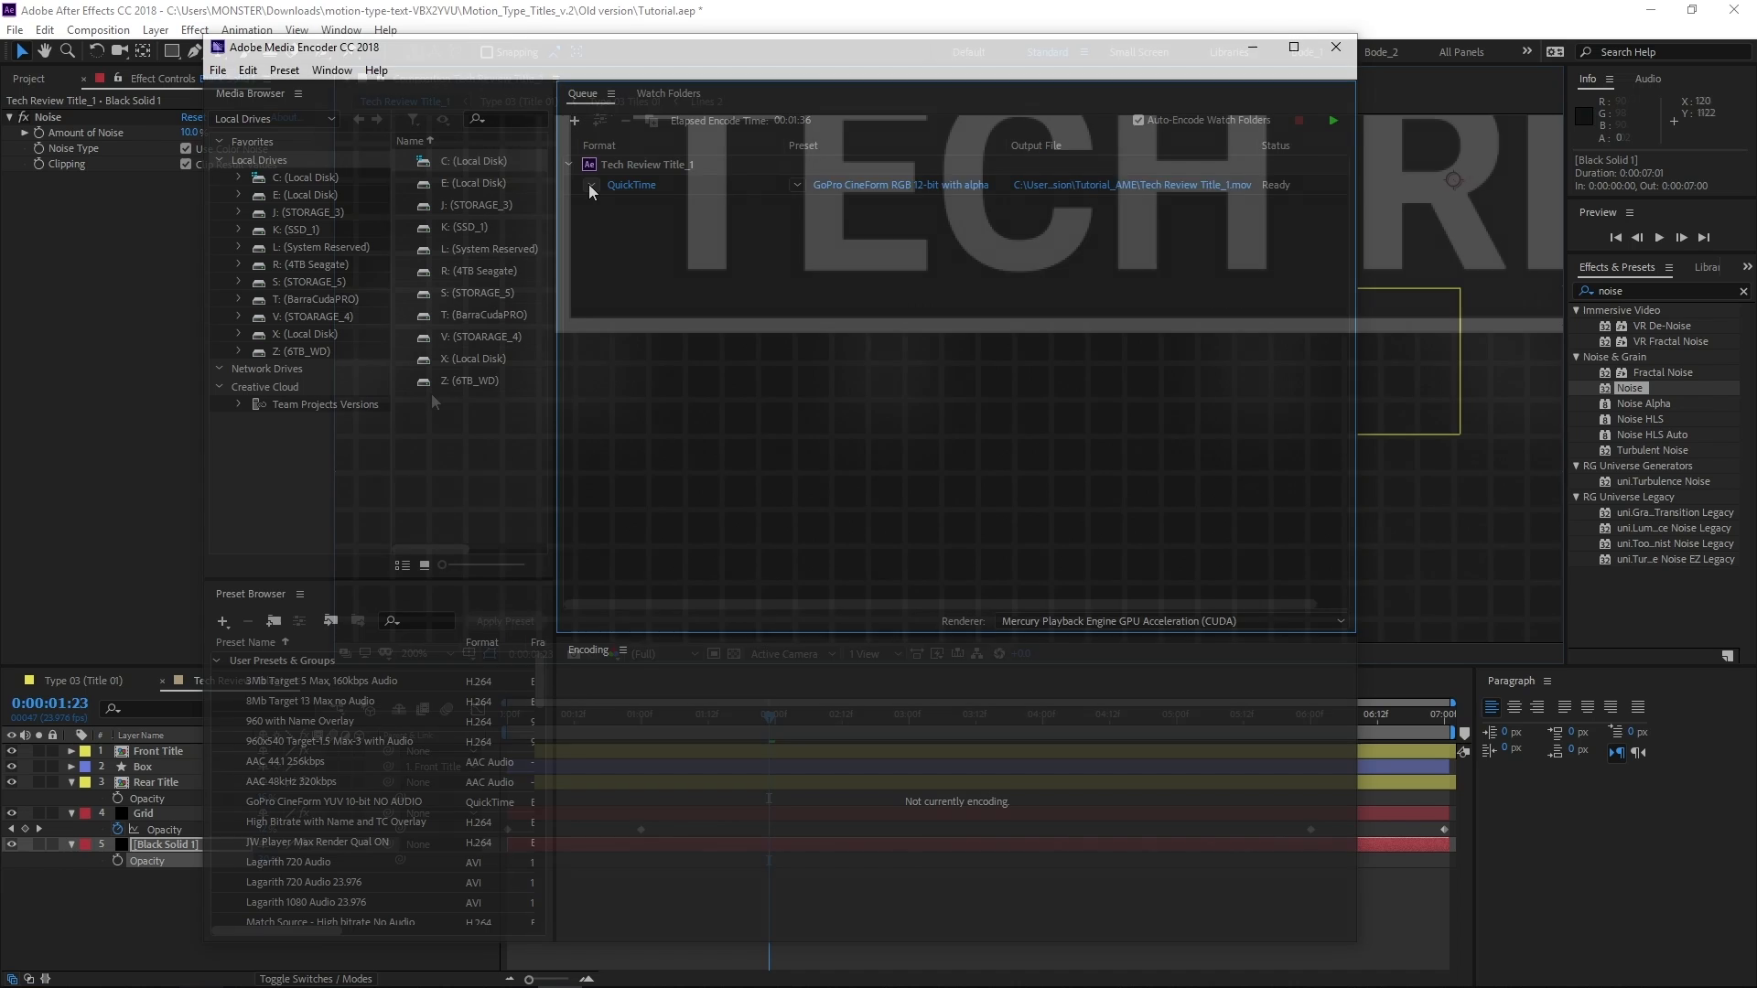
pyautogui.click(589, 184)
pyautogui.click(640, 733)
pyautogui.click(798, 186)
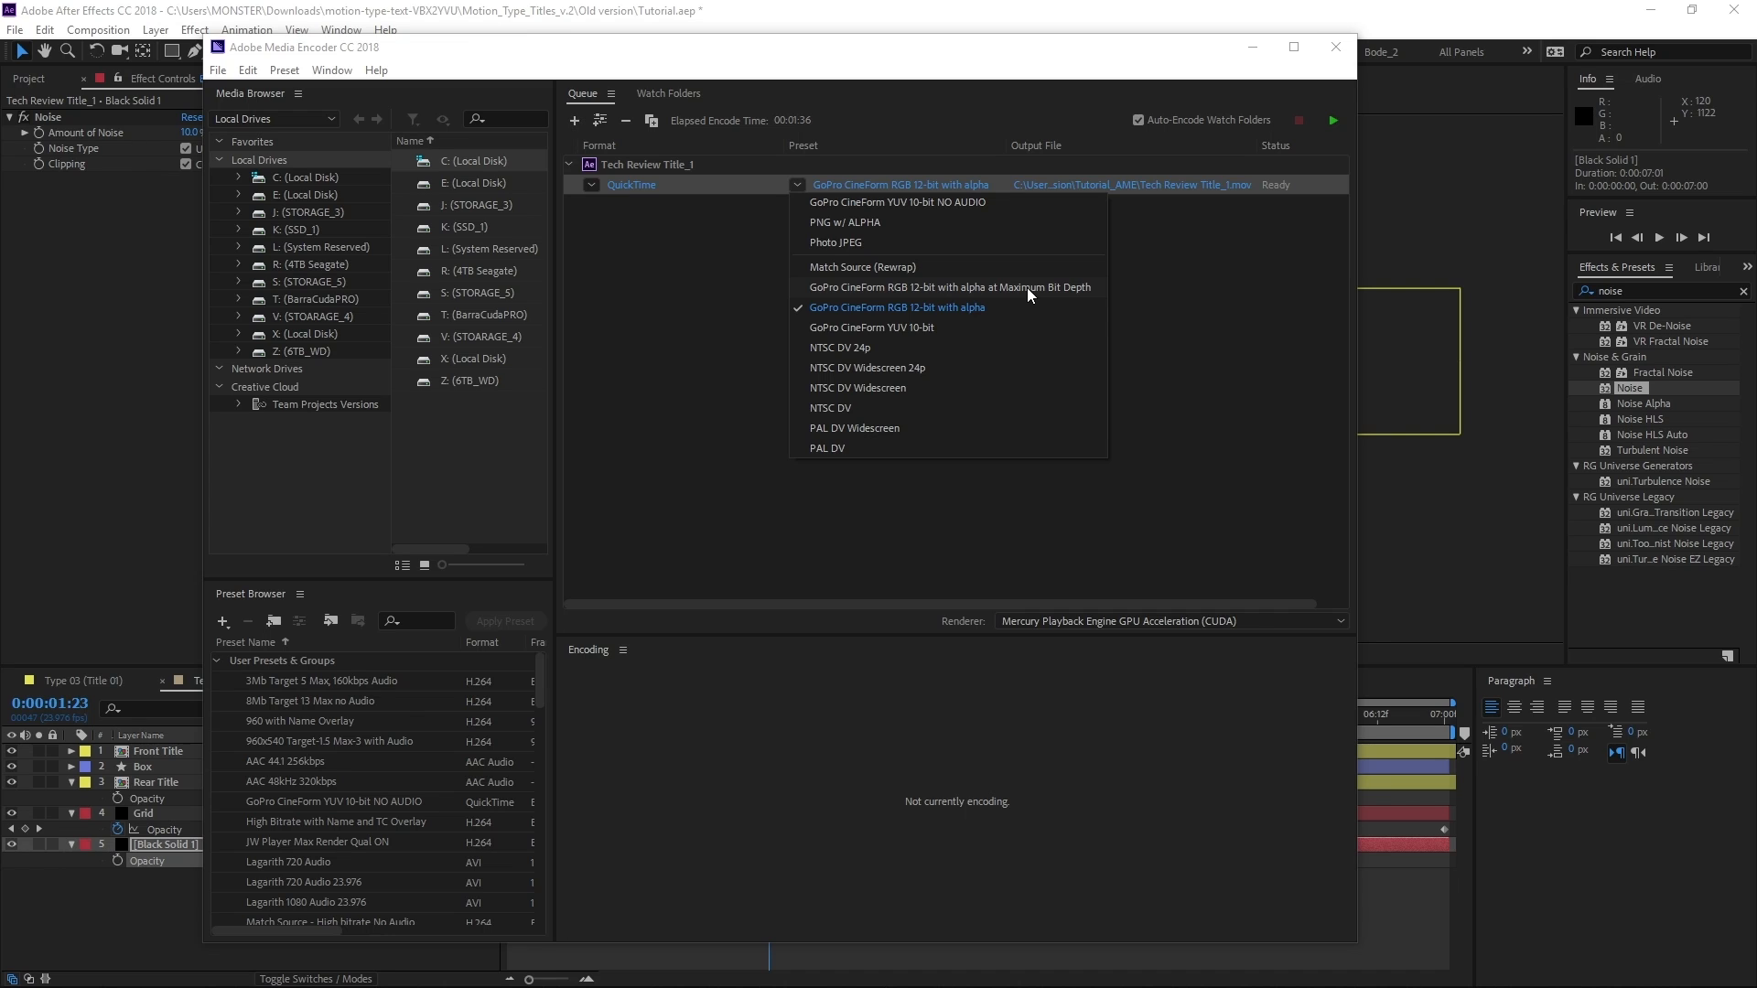
pyautogui.click(944, 307)
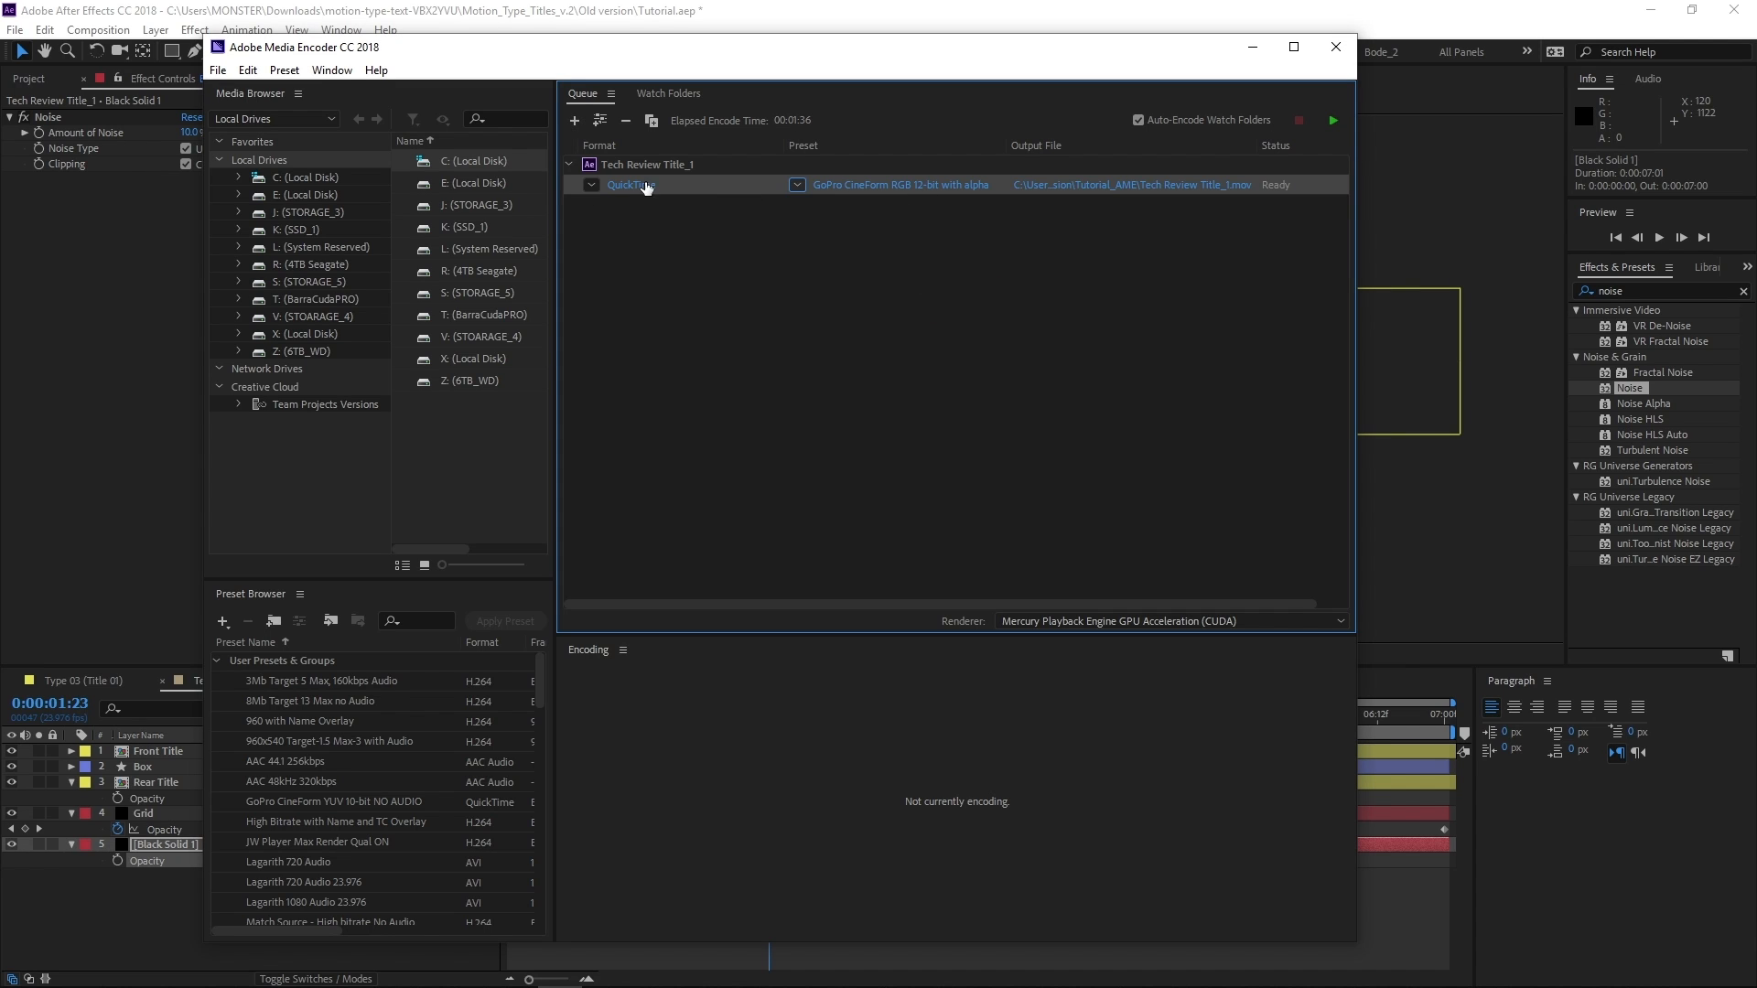
# Exclude audio from the queued title's export and save the settings as the preset "Cineform 12-bit ALPHA no AUDIO"
pyautogui.click(876, 185)
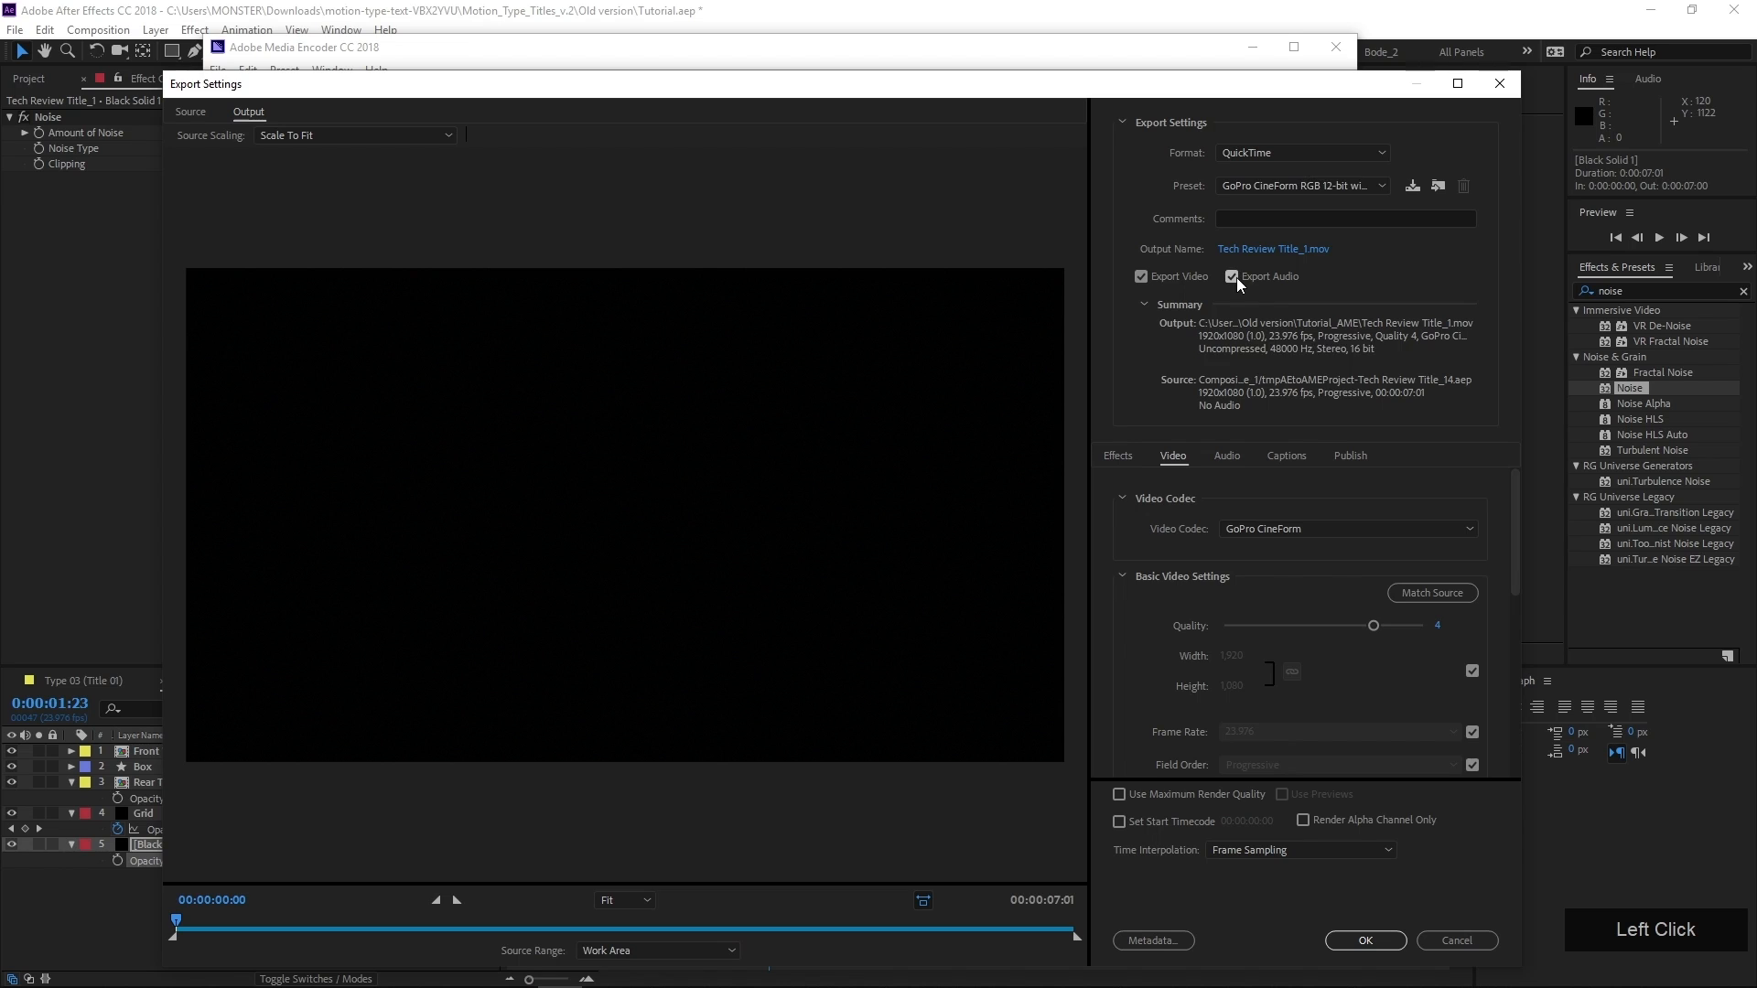
pyautogui.click(1235, 276)
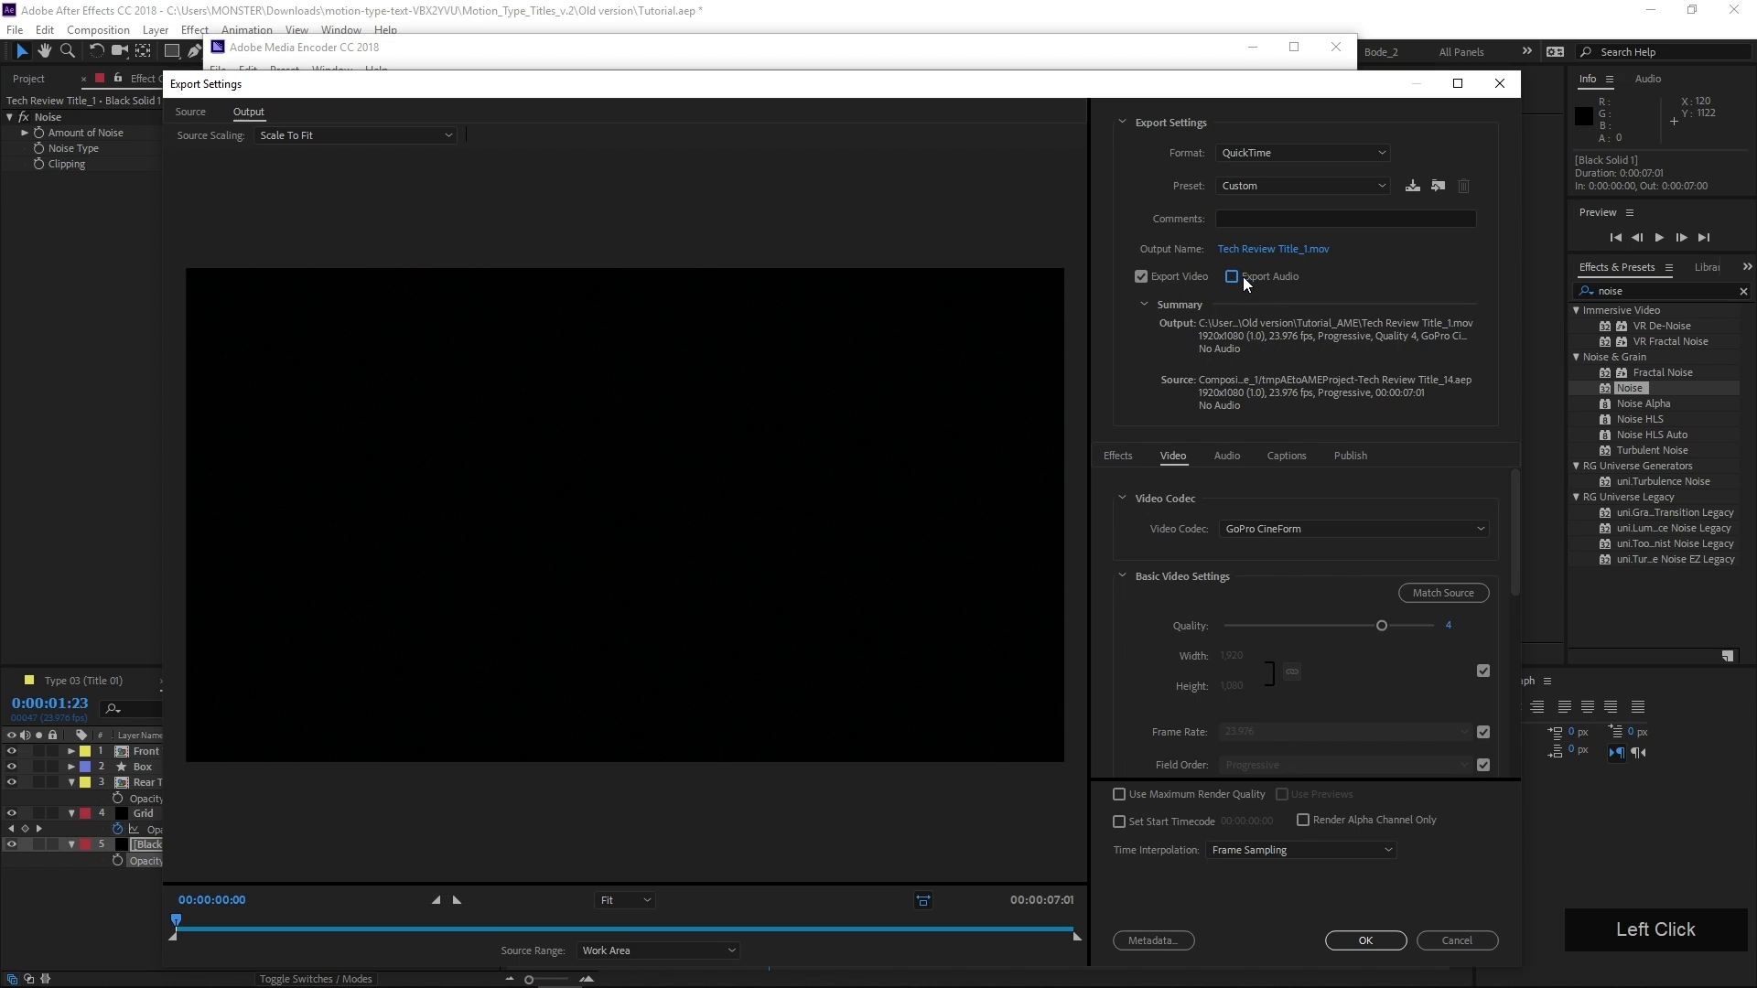
pyautogui.click(1411, 188)
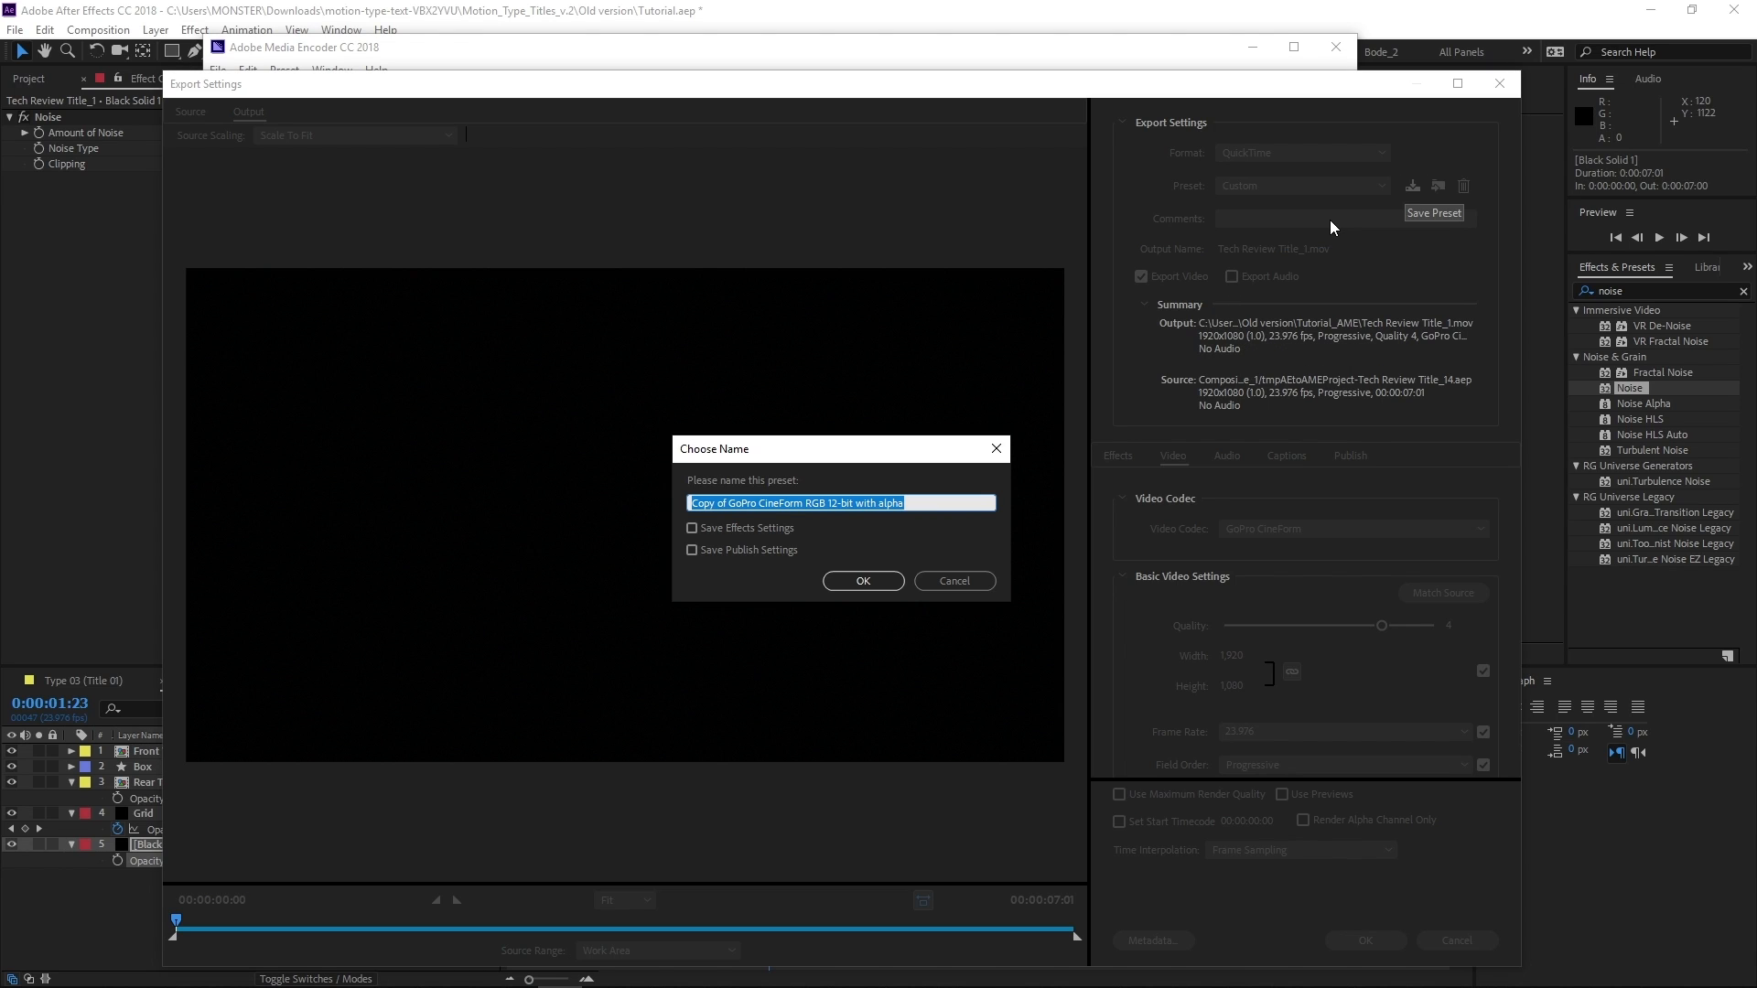
pyautogui.write('Cineform 12-bit ALPHA no AUDIO')
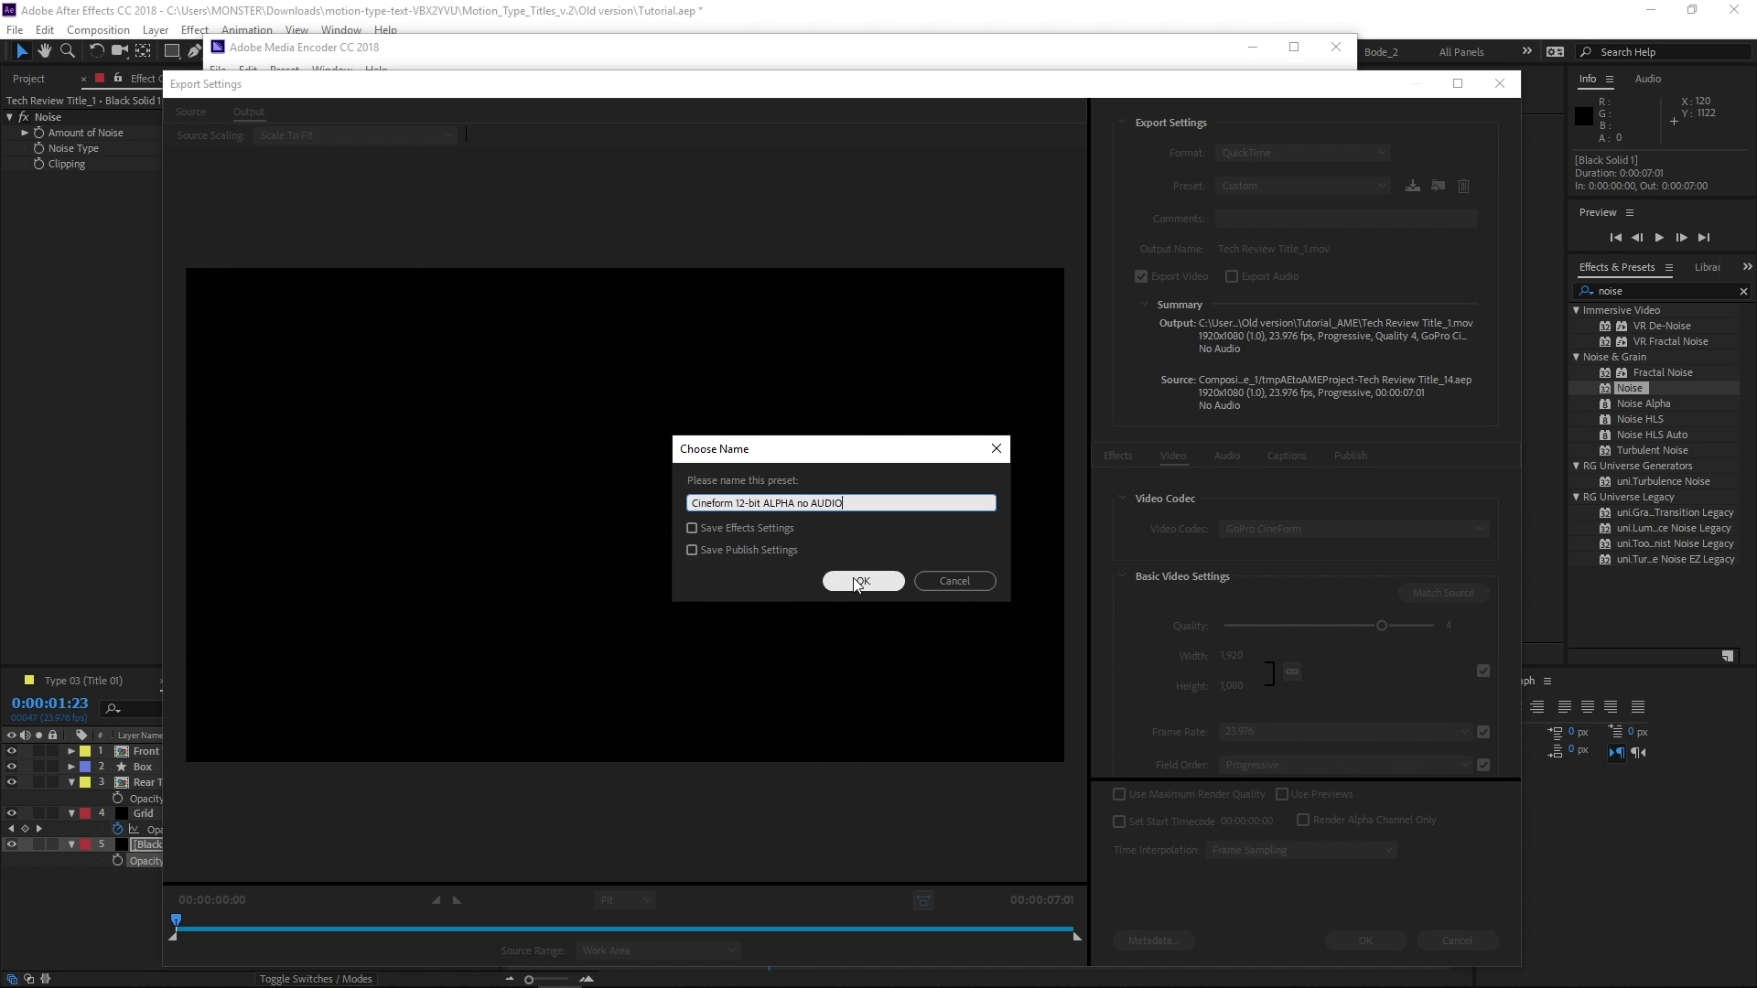
pyautogui.click(858, 583)
pyautogui.click(1376, 941)
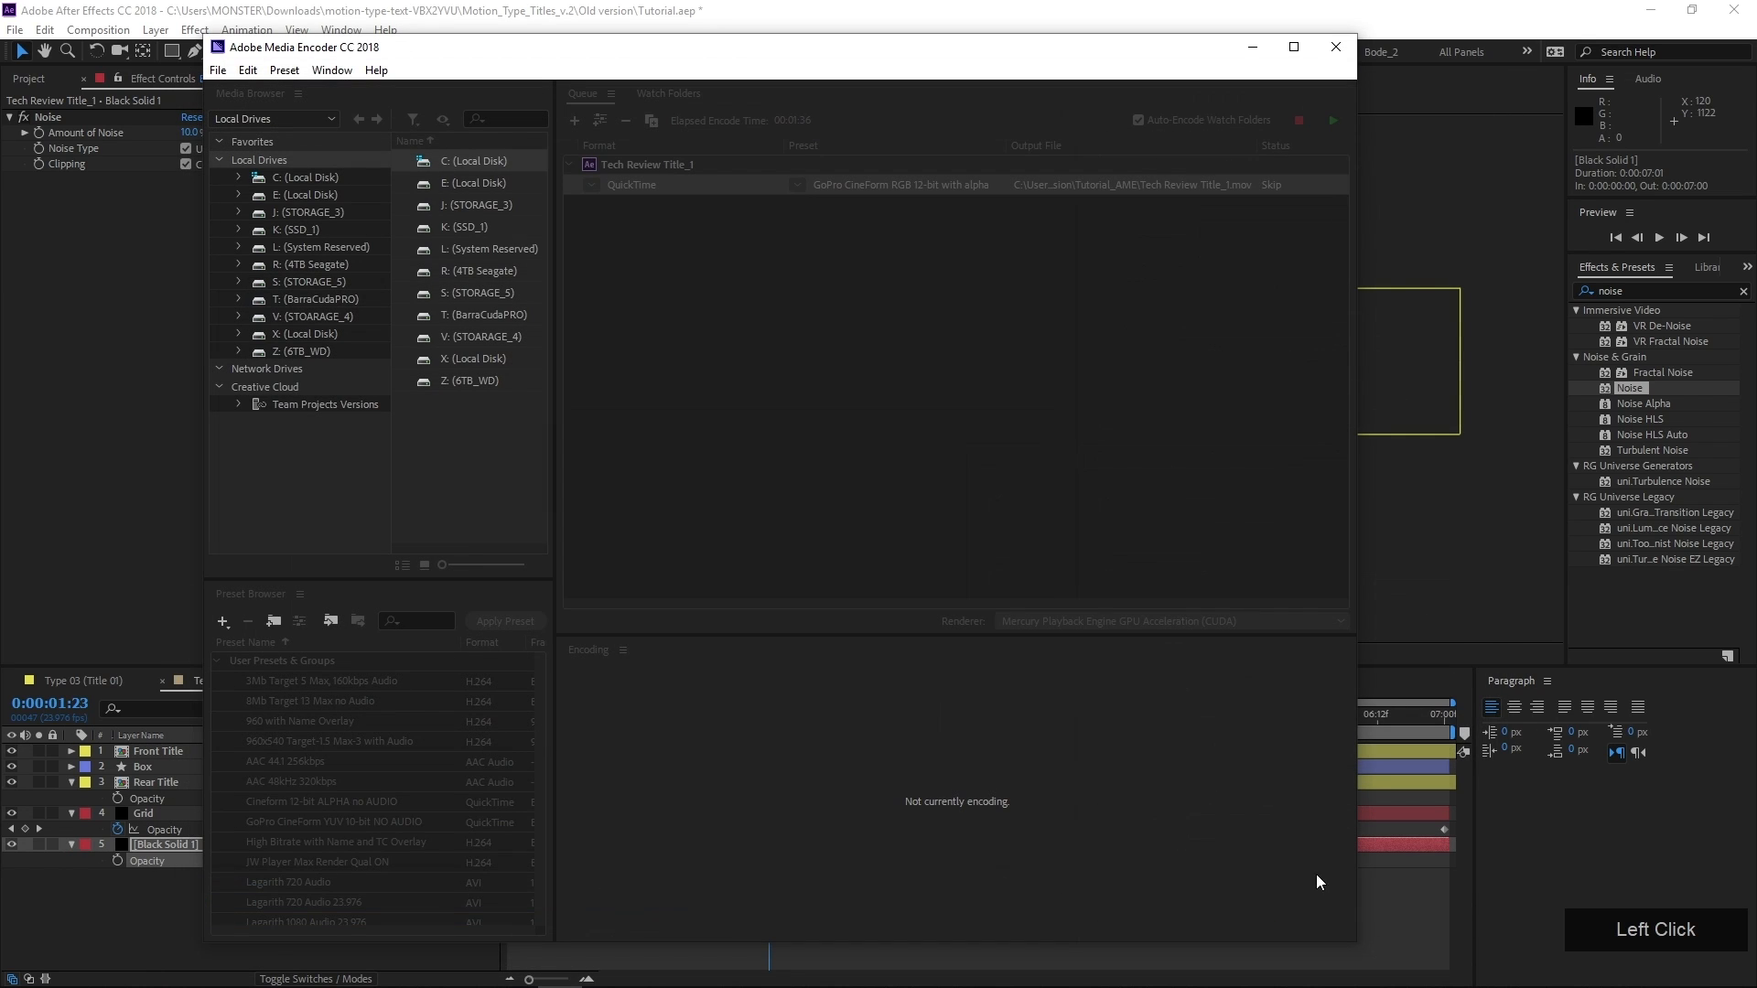
# Encode the queued title with the Cineform 12-bit ALPHA no AUDIO preset and return to After Effects with all layers deselected
pyautogui.click(796, 186)
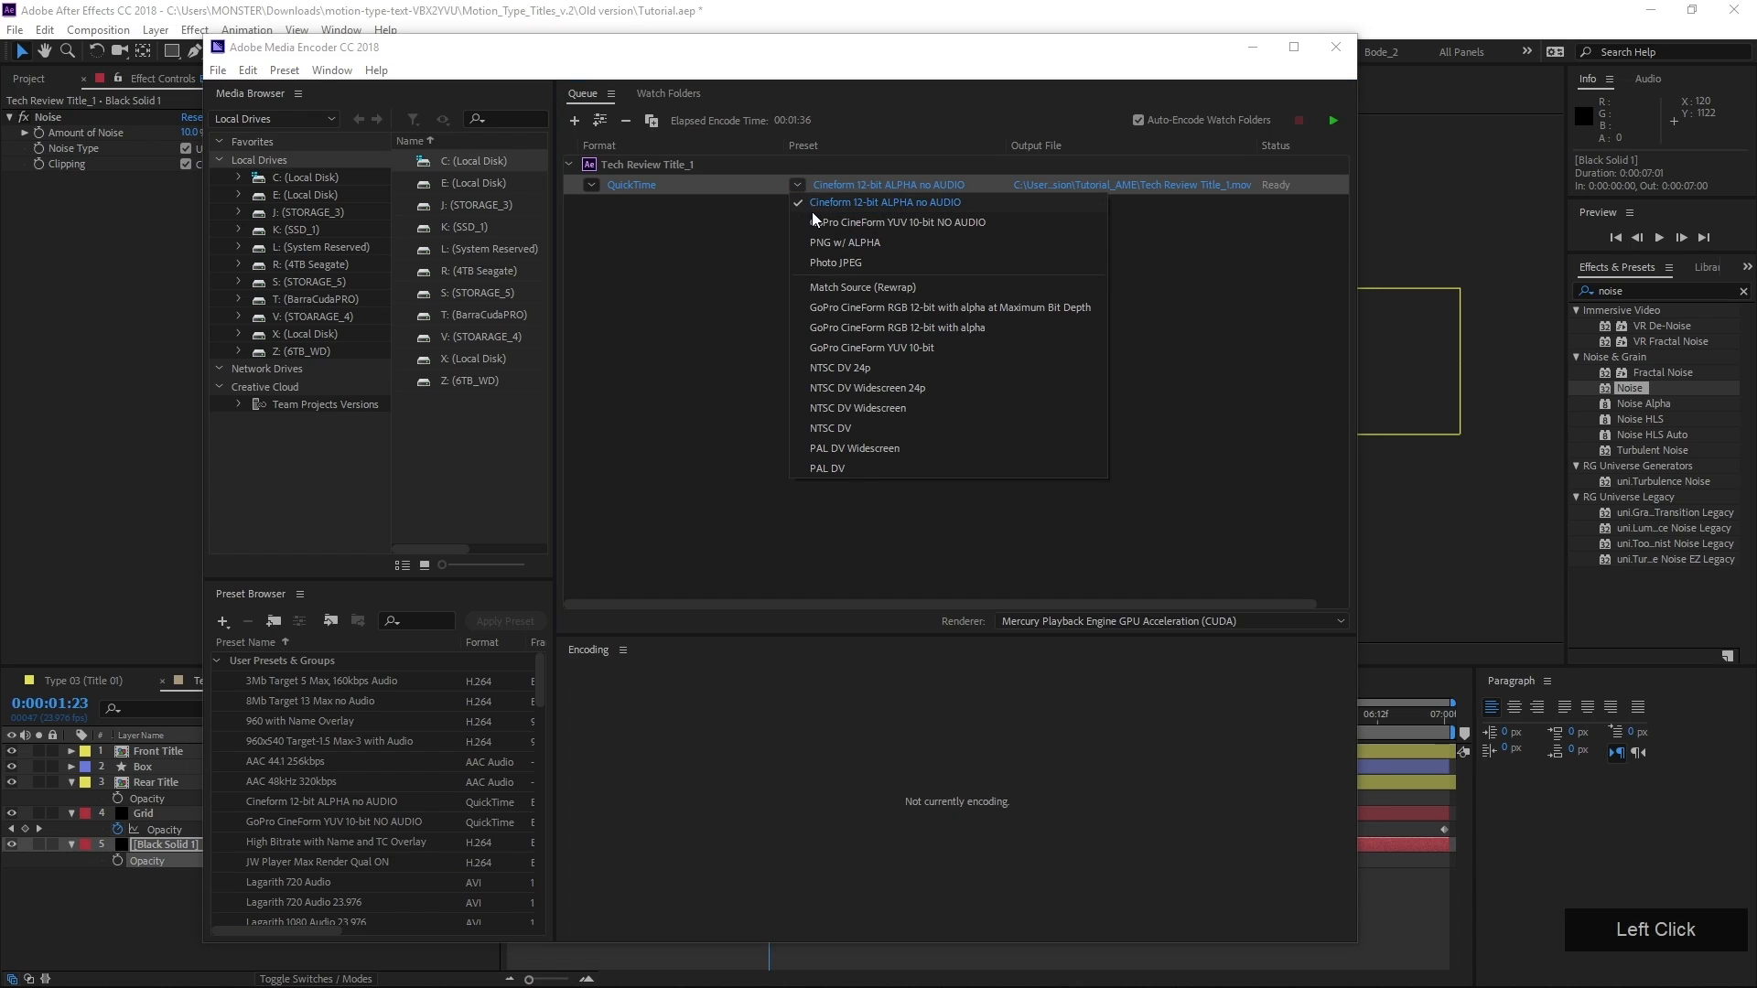
pyautogui.click(957, 205)
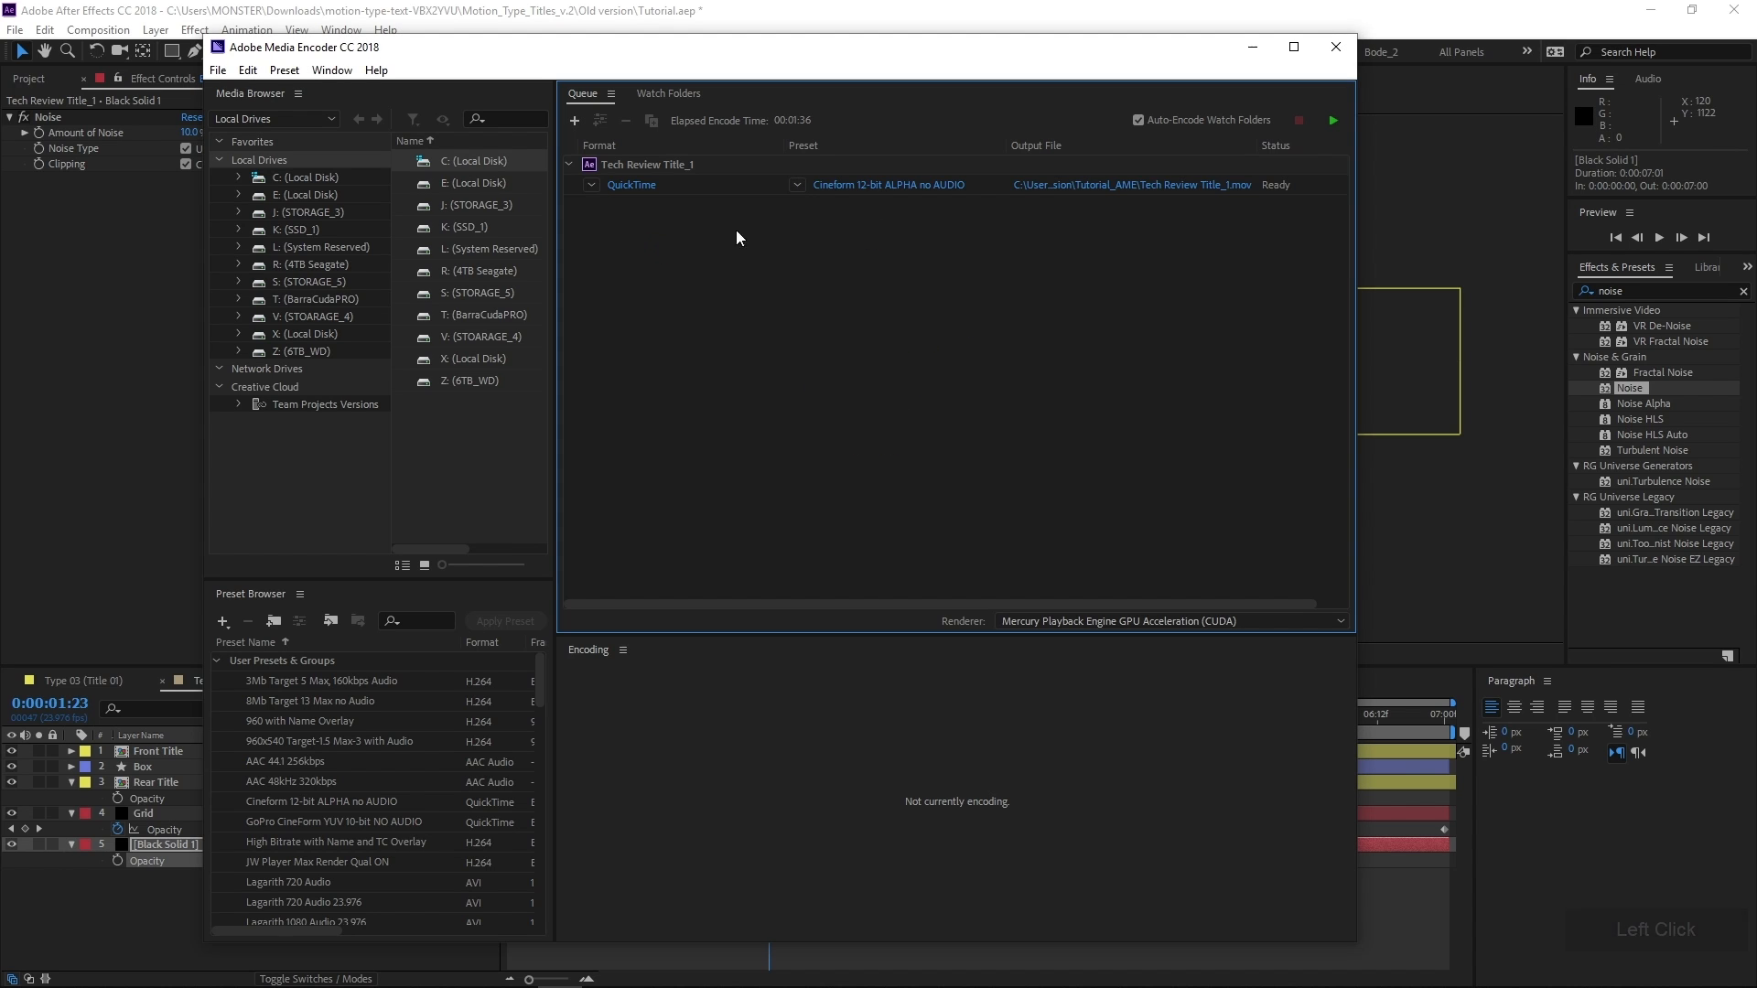
pyautogui.click(1334, 119)
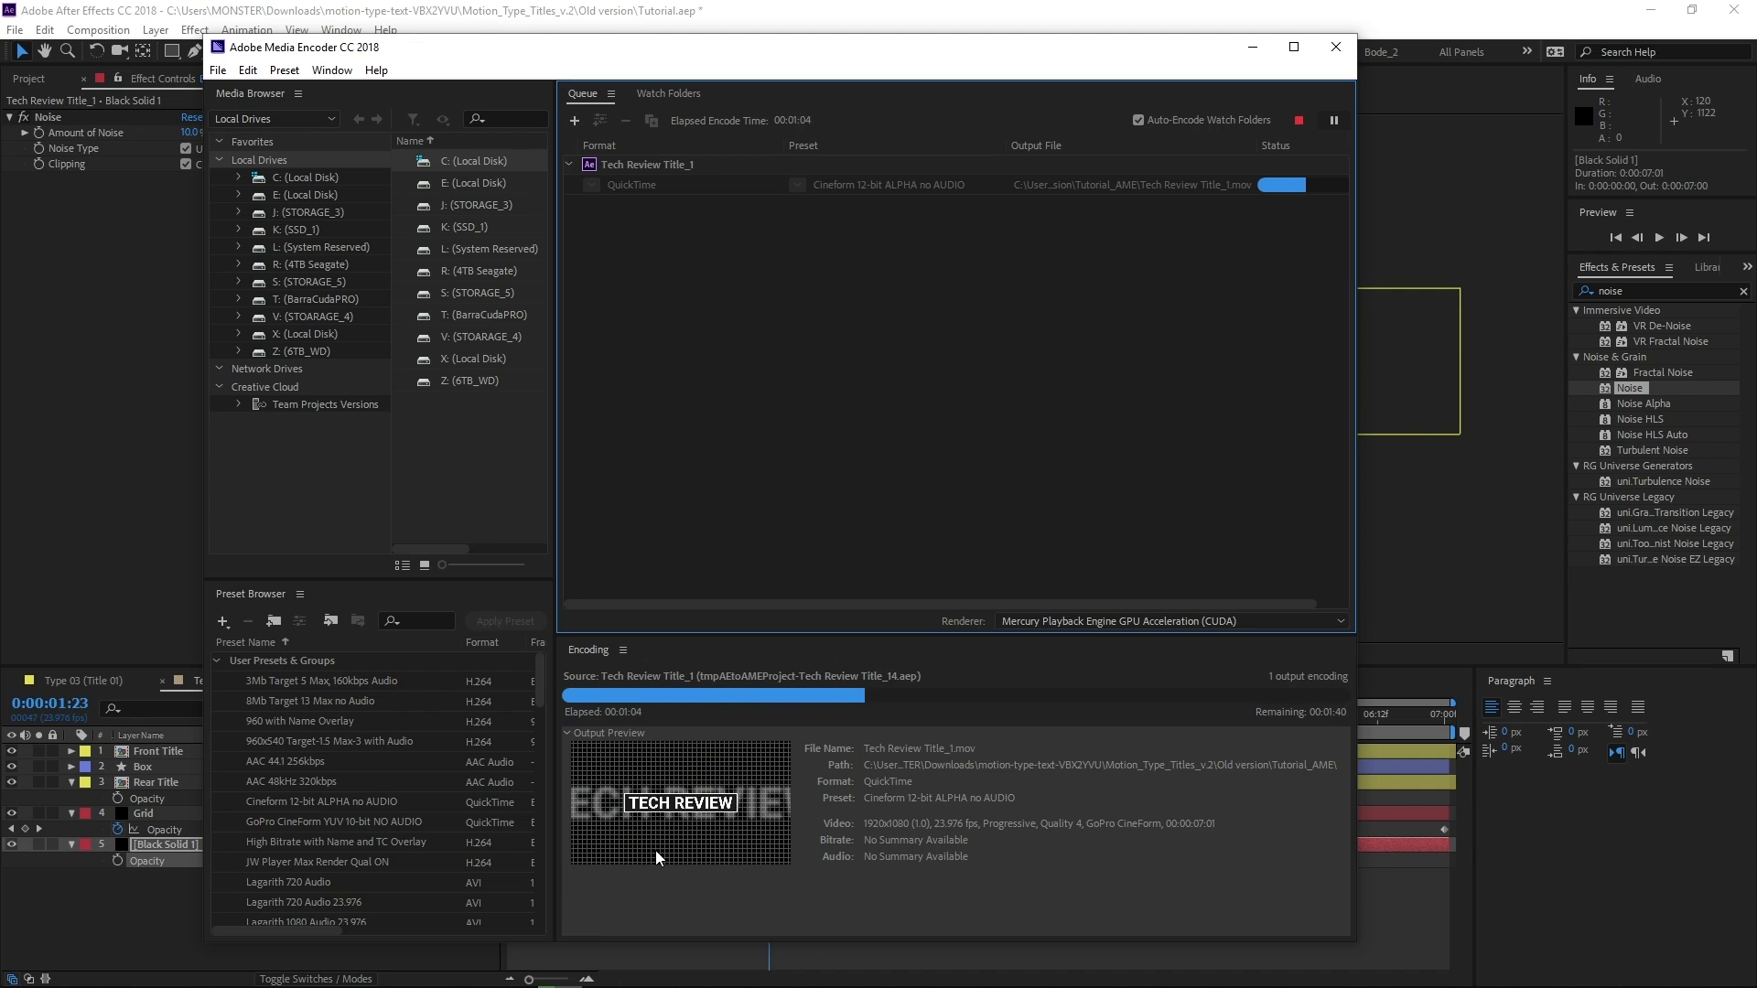
pyautogui.click(1247, 46)
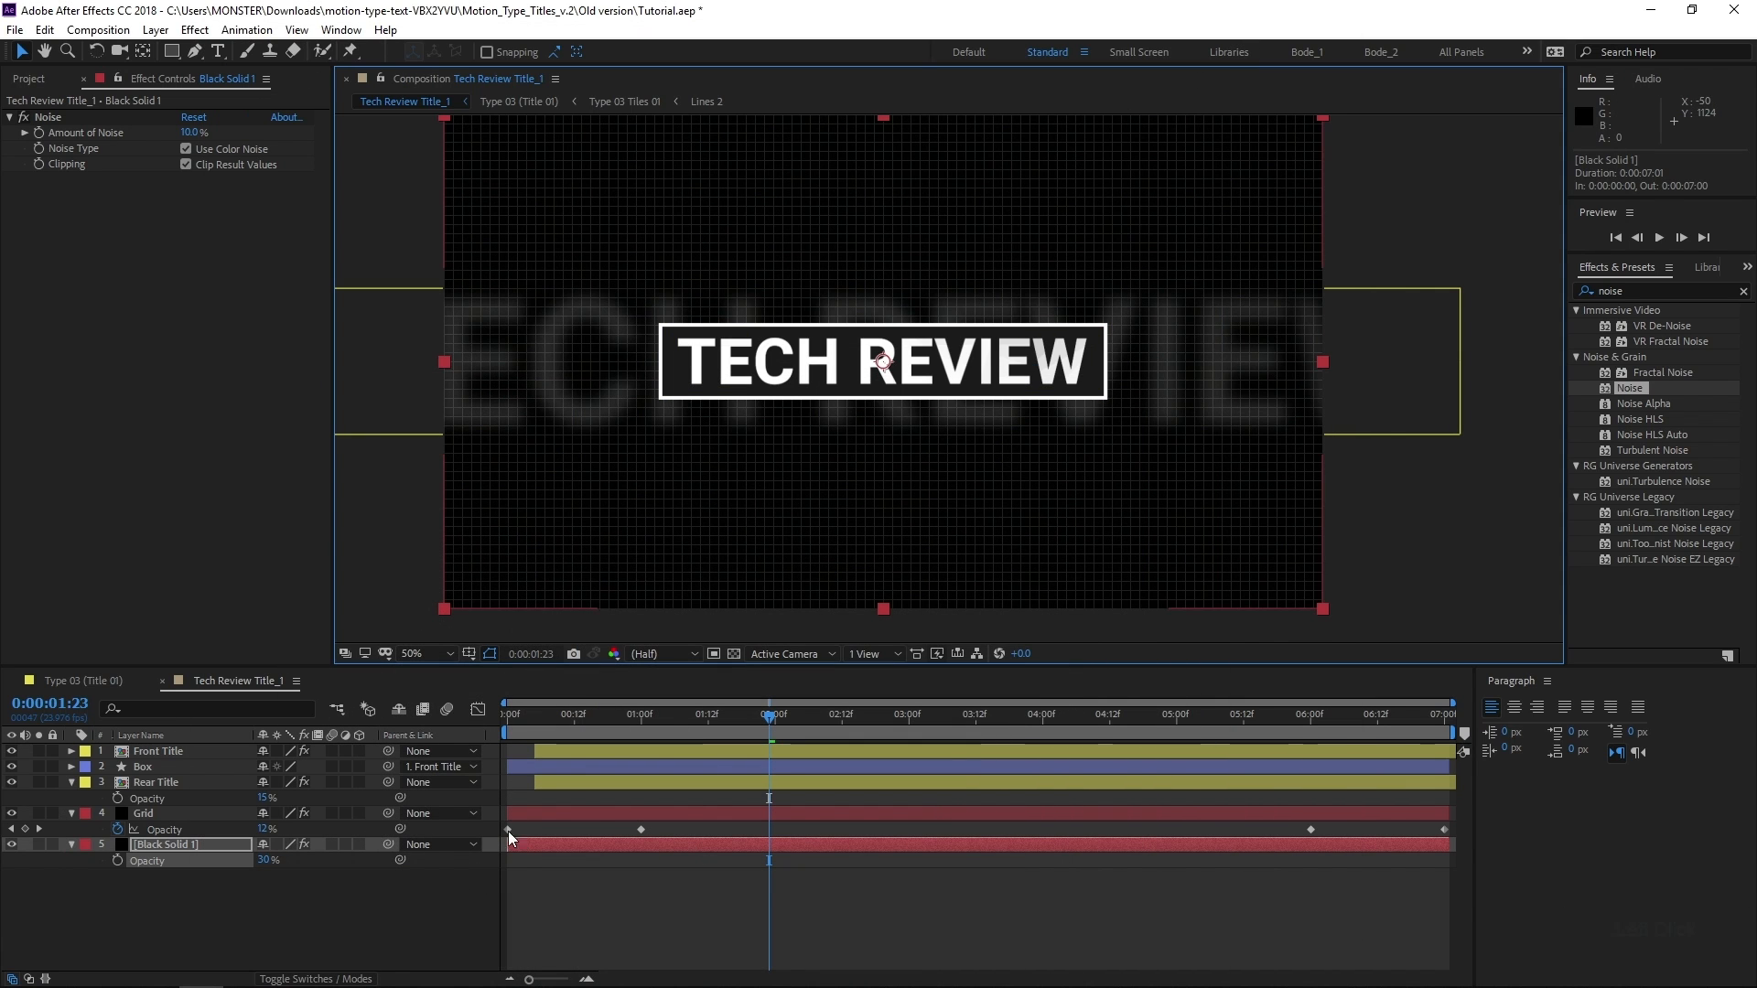
pyautogui.click(276, 919)
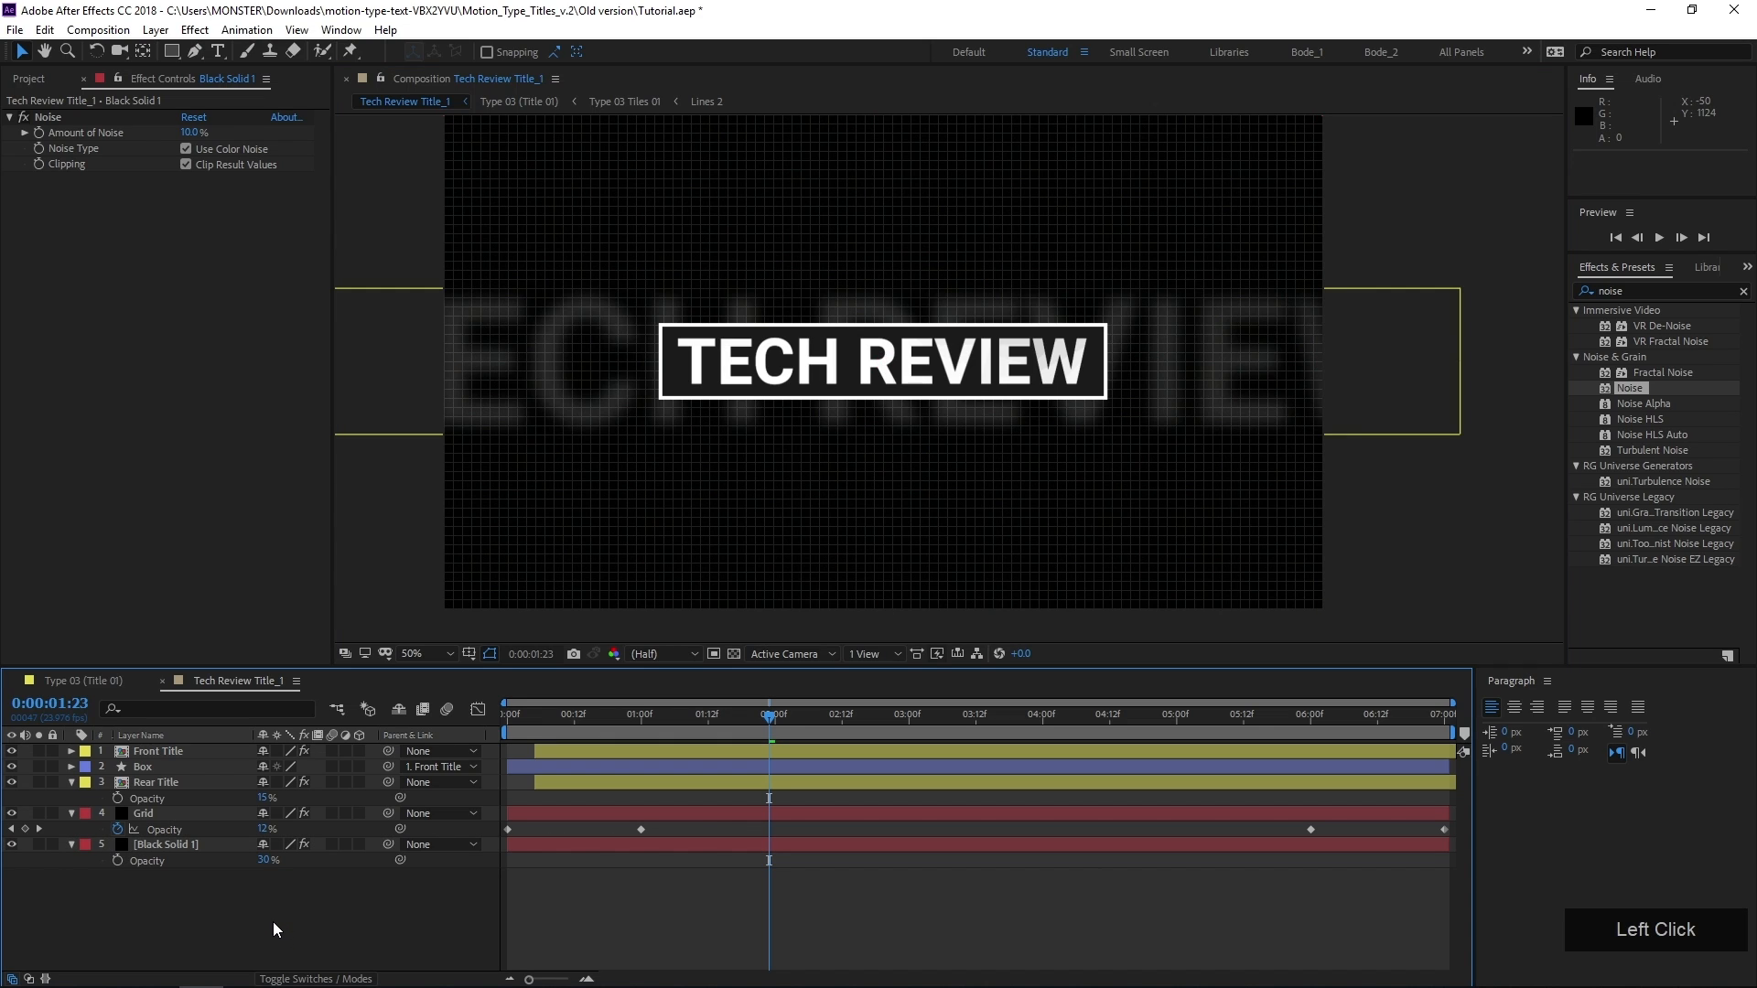